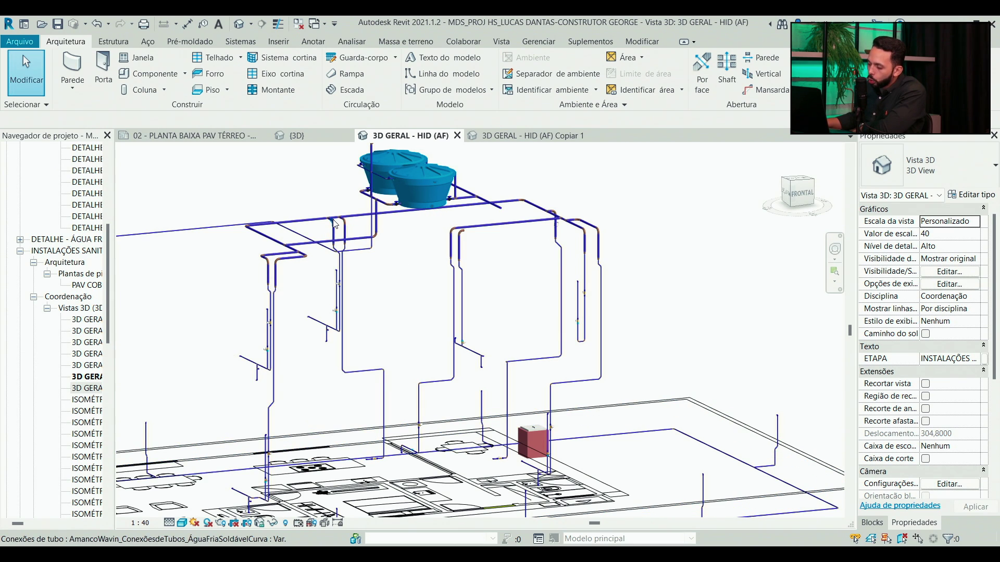
# - Examine the overall 3D cold-water piping, and switch to PowerPoint to review the flow and head-loss formulas slide
pyautogui.scroll(-1, 333, 223)
pyautogui.moveTo(333, 224); pyautogui.dragTo(354, 226)
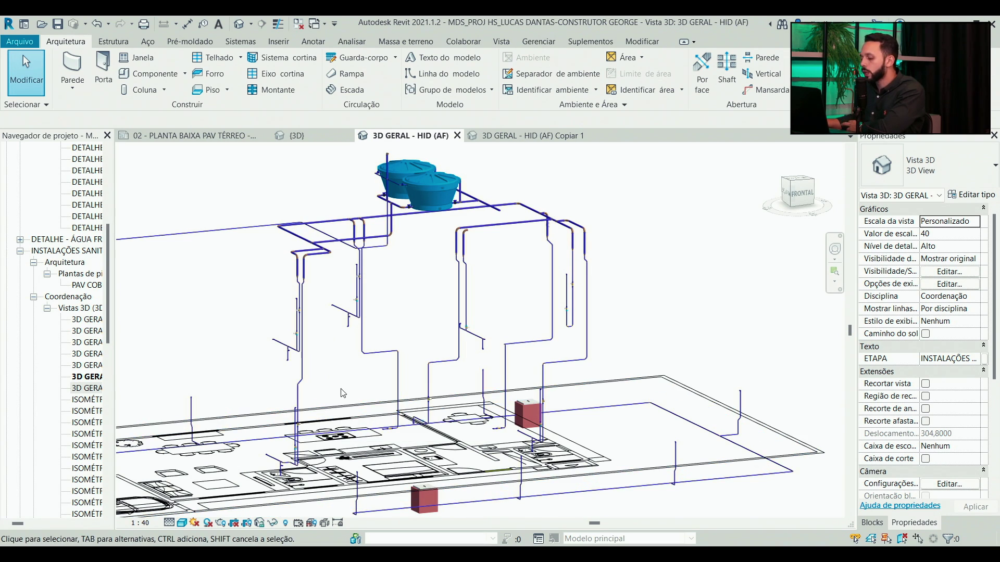
pyautogui.moveTo(339, 339); pyautogui.dragTo(359, 347)
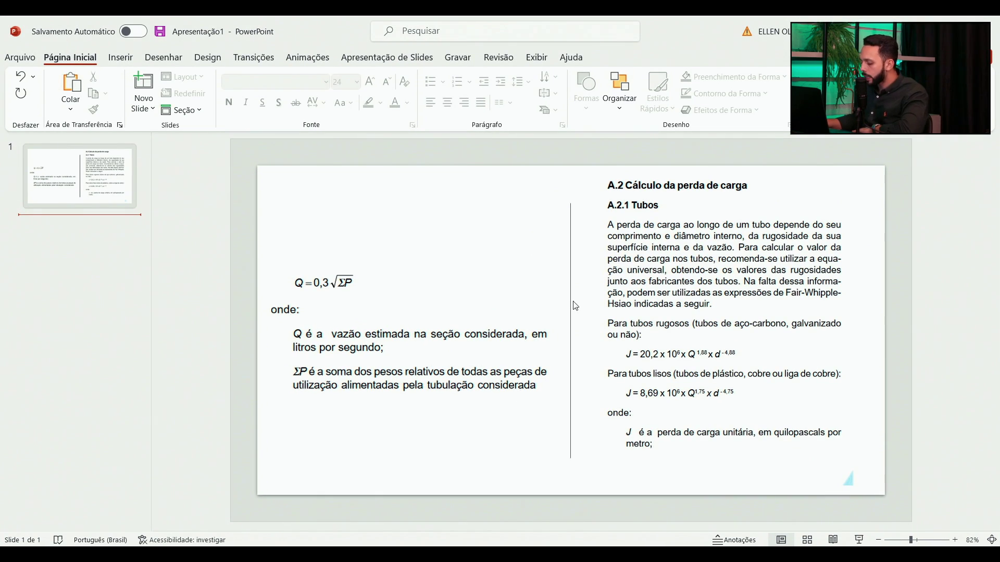
pyautogui.click(893, 293)
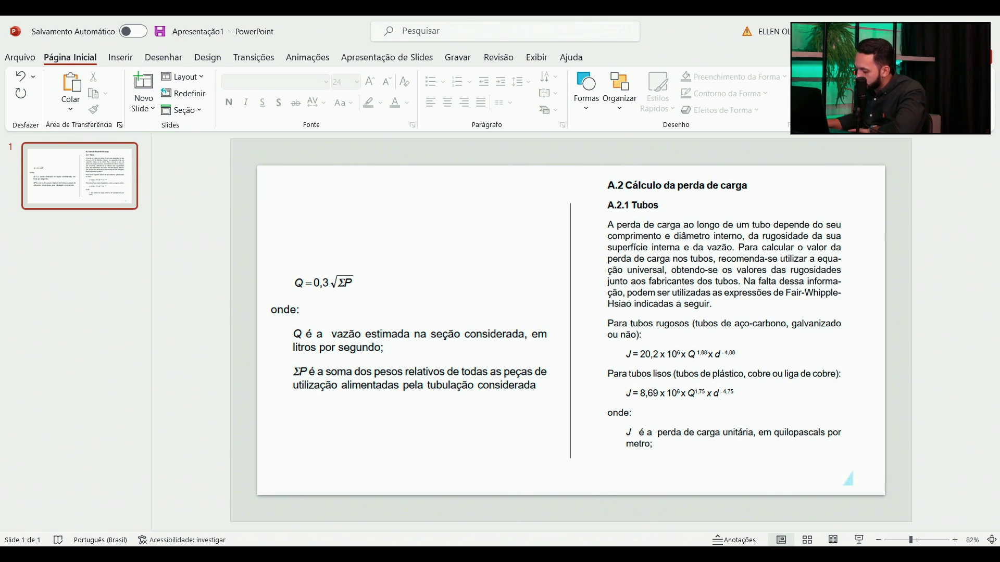
# - Switch to the Excel sizing spreadsheet and review its flow and velocity formulas and the weight, diameter, length and H input cells
pyautogui.click(691, 534)
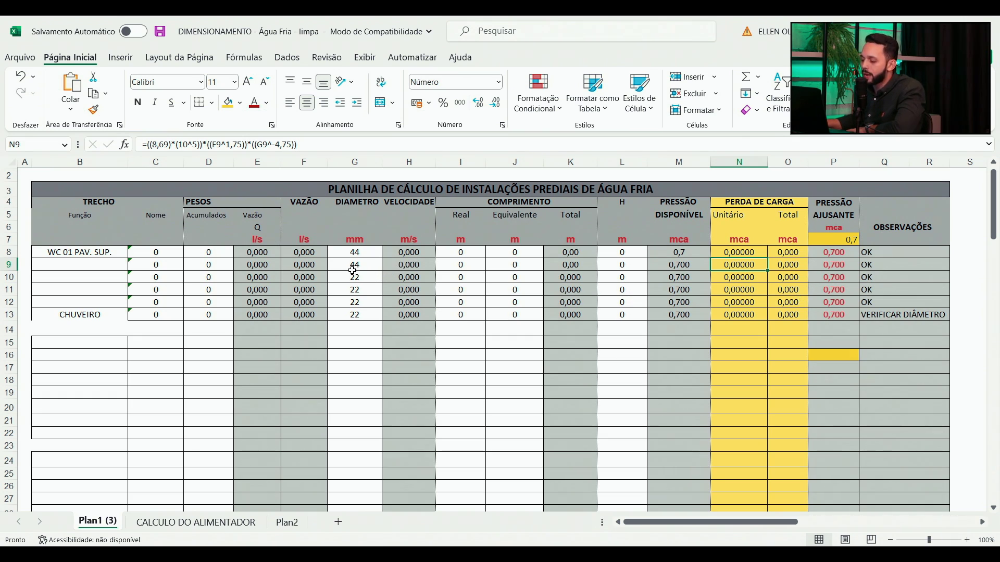
pyautogui.click(249, 251)
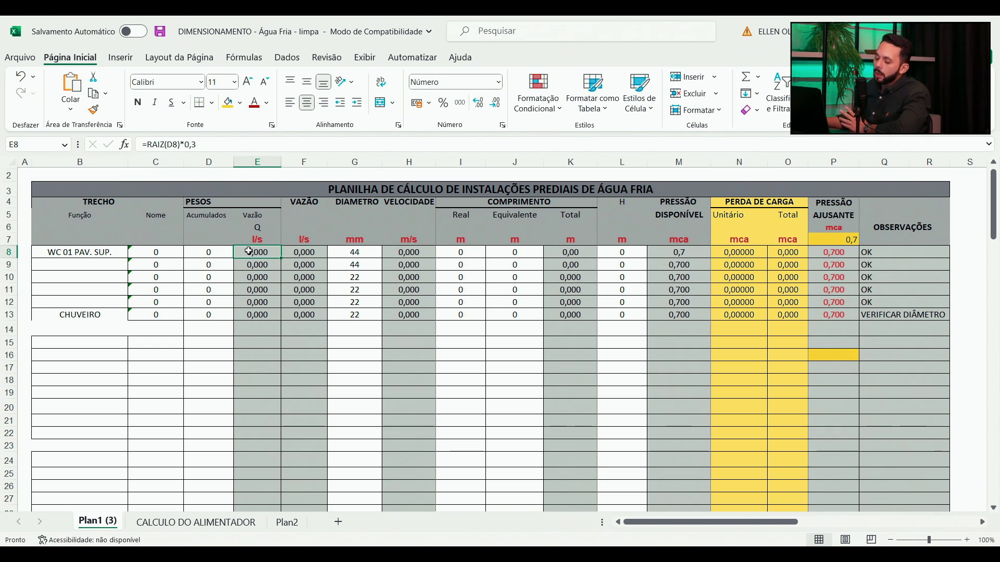
pyautogui.click(213, 255)
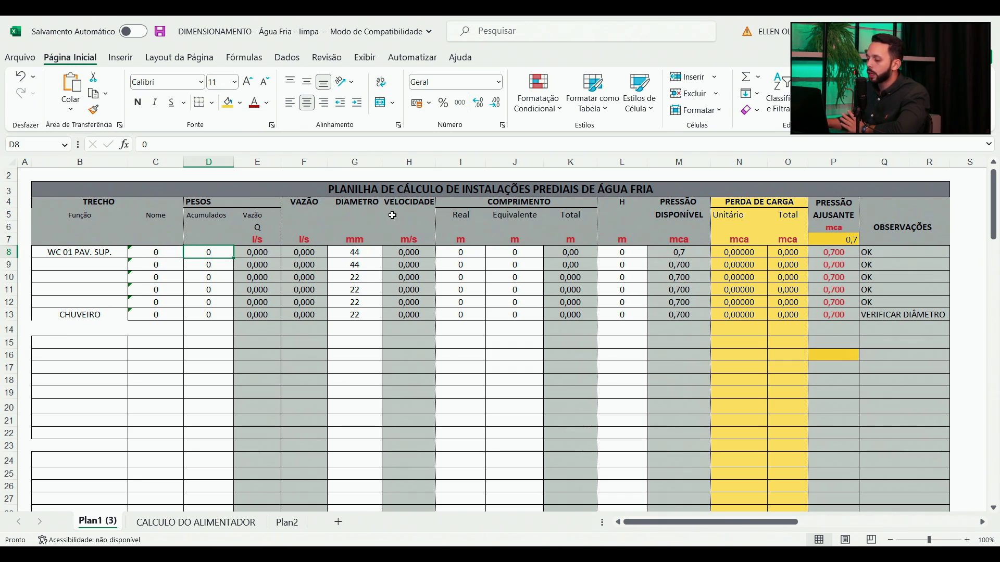
pyautogui.moveTo(356, 253); pyautogui.dragTo(360, 316)
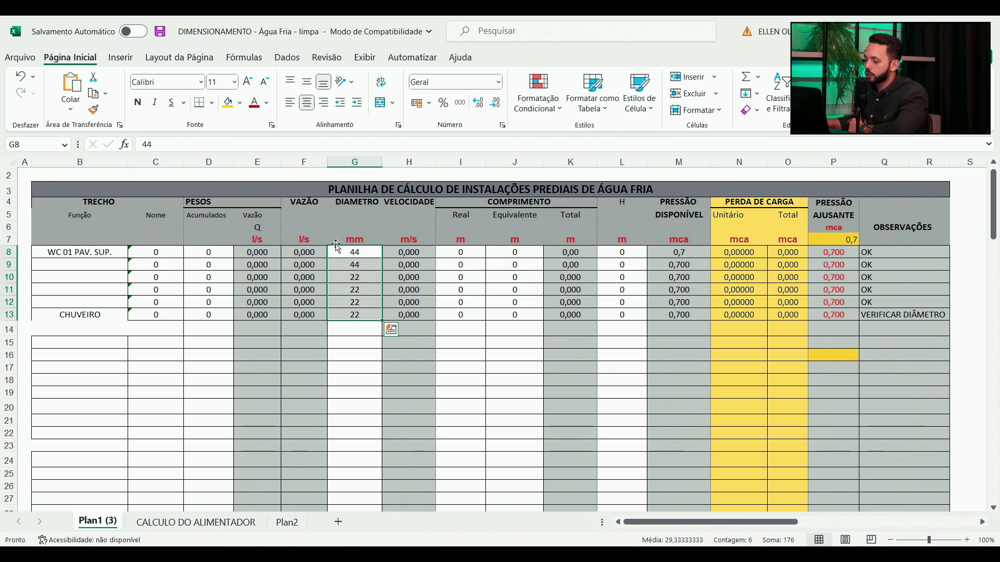
pyautogui.click(307, 252)
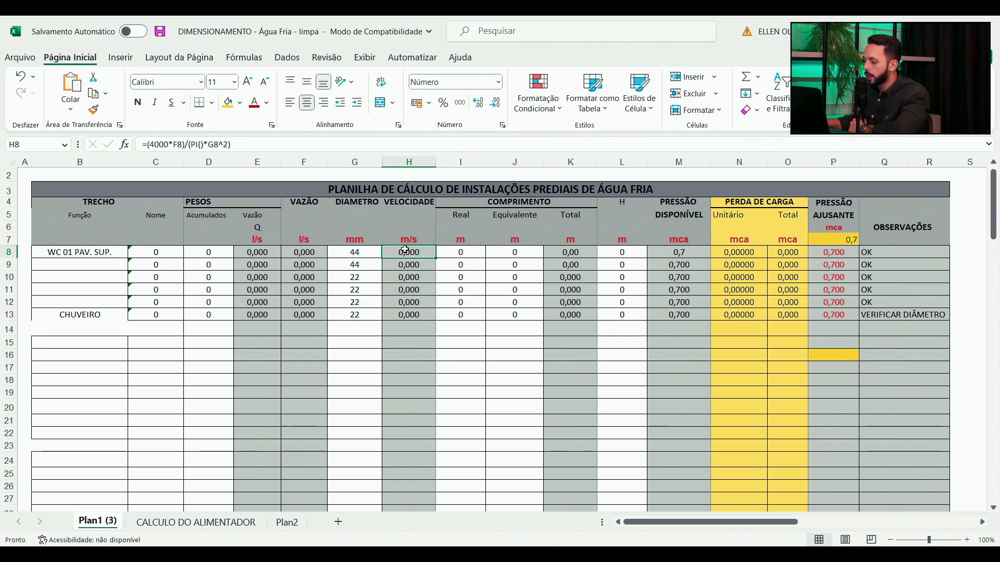
pyautogui.moveTo(443, 253); pyautogui.dragTo(511, 315)
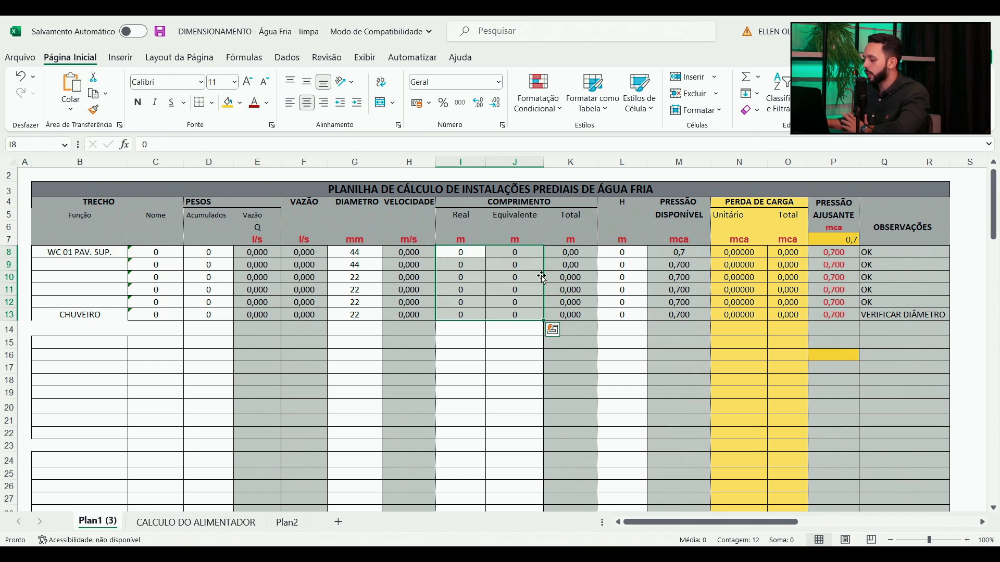
pyautogui.moveTo(623, 253); pyautogui.dragTo(613, 314)
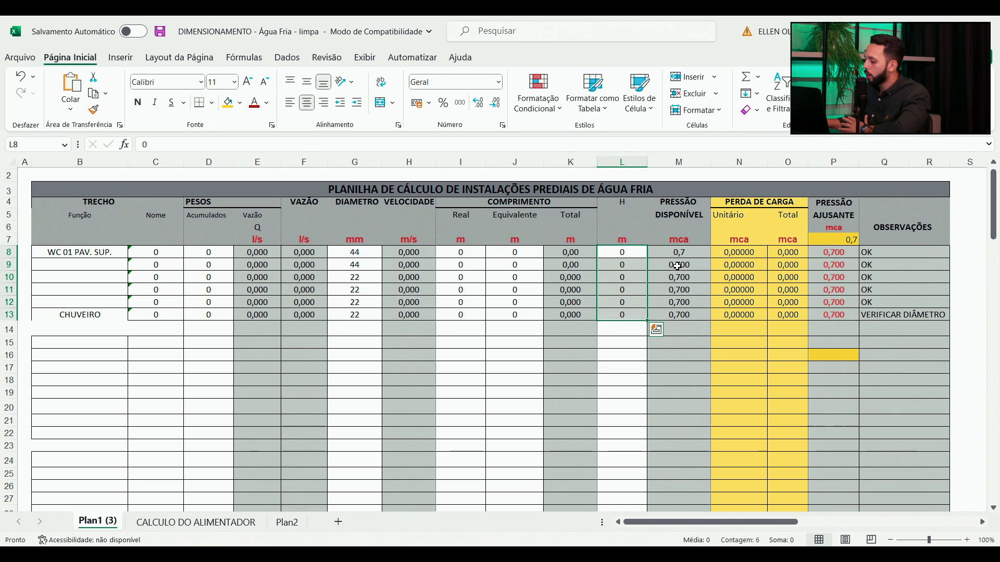
# - Set the diameter of the WC 01 PAV. SUP. row to 0, discarding the entry started for the row below
pyautogui.click(374, 253)
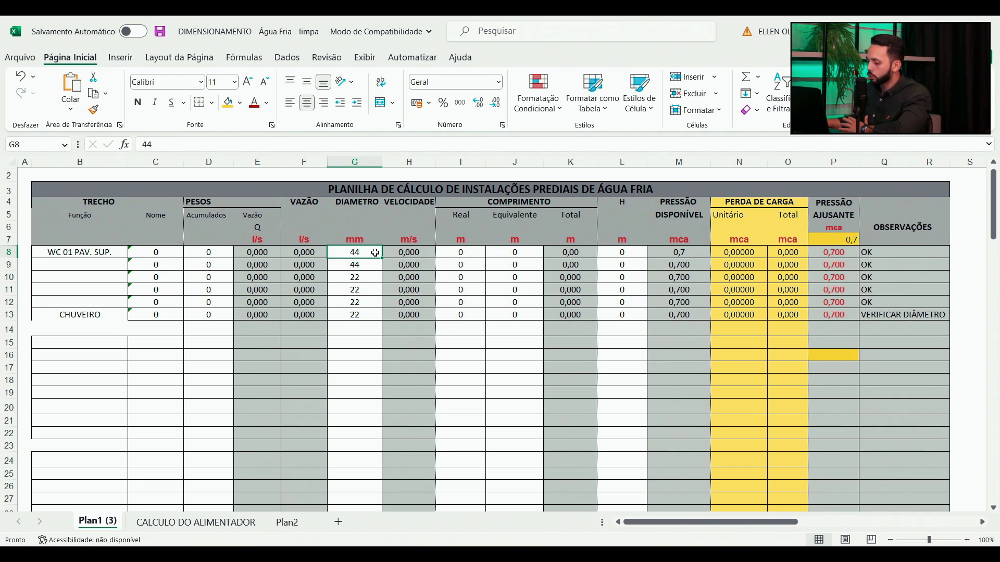
pyautogui.write('0')
pyautogui.press('Return')
pyautogui.write('0')
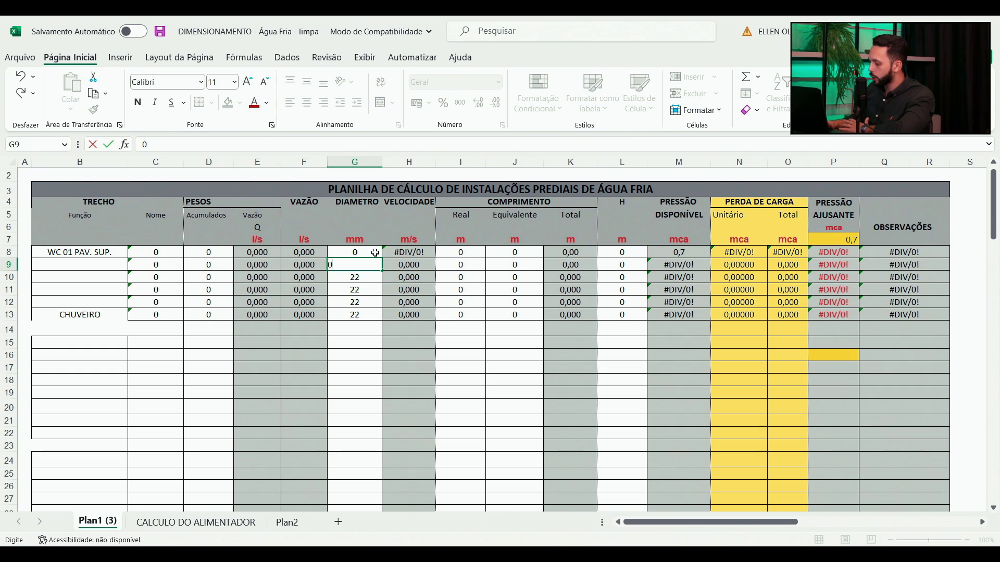
pyautogui.press('Escape')
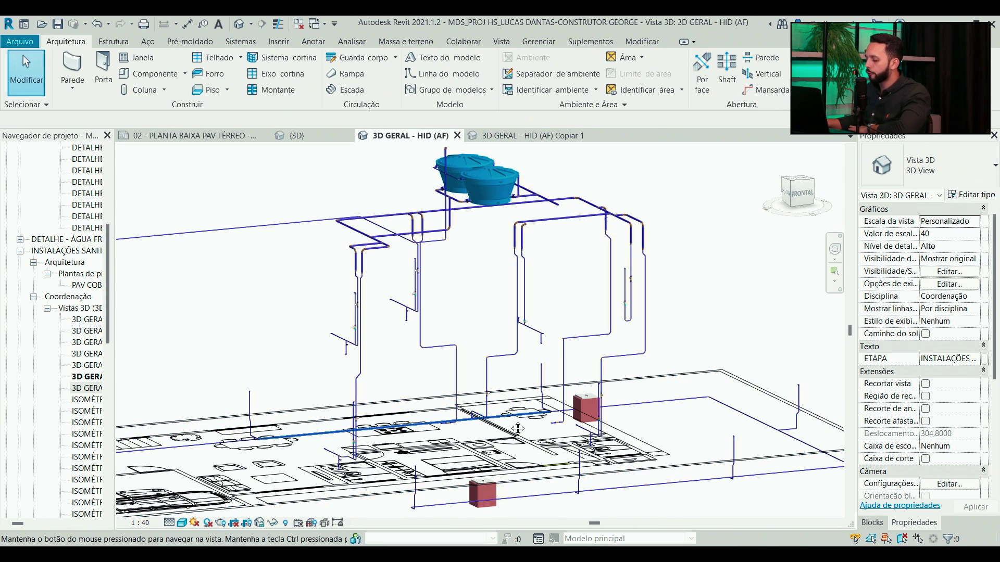
# - Switch to Revit and examine an upper-floor bathroom's cold-water branch, selecting the end fittings at its water points, and clear the selection
pyautogui.moveTo(525, 417); pyautogui.dragTo(595, 460)
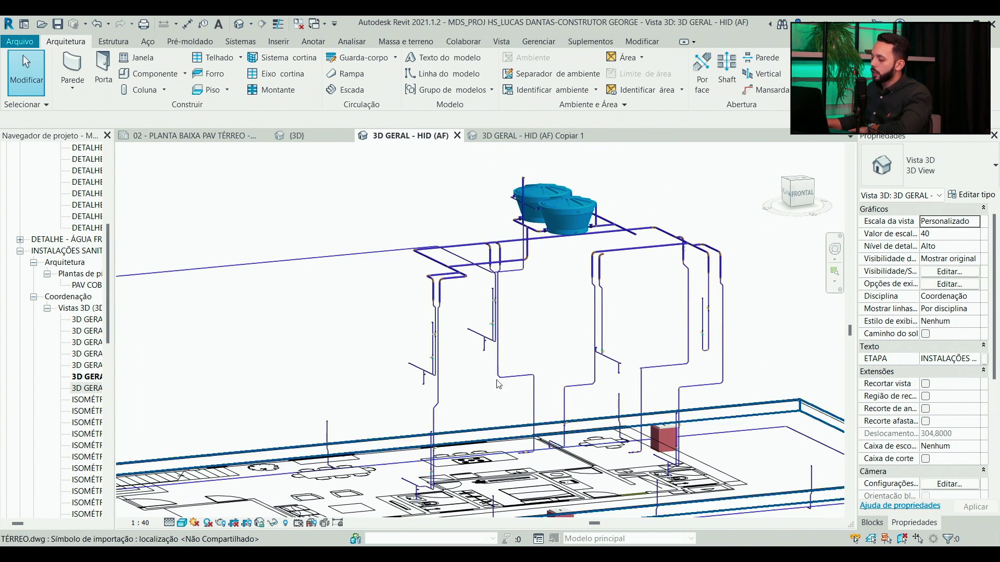
pyautogui.scroll(1, 415, 306)
pyautogui.moveTo(440, 302); pyautogui.dragTo(343, 284)
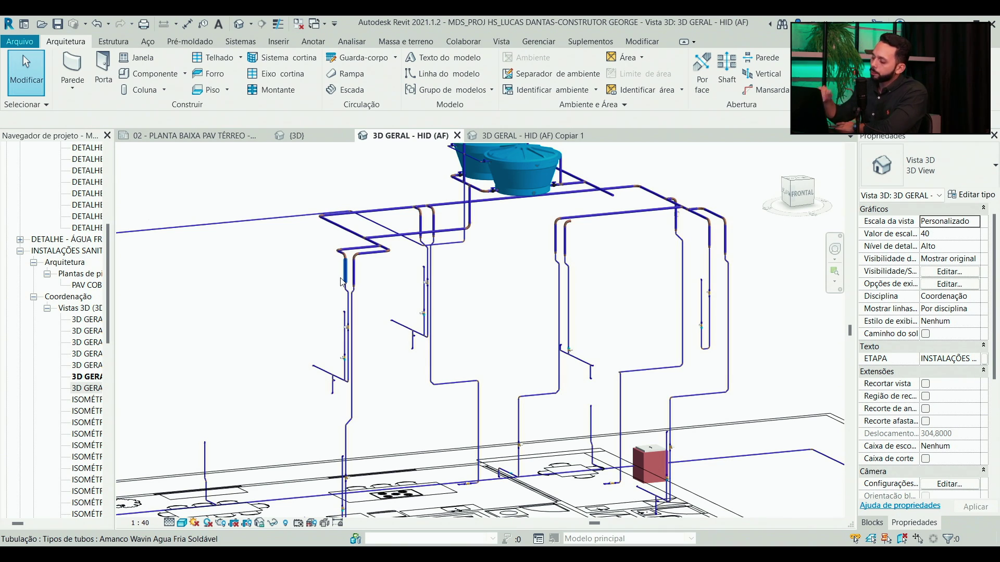
pyautogui.scroll(5, 341, 282)
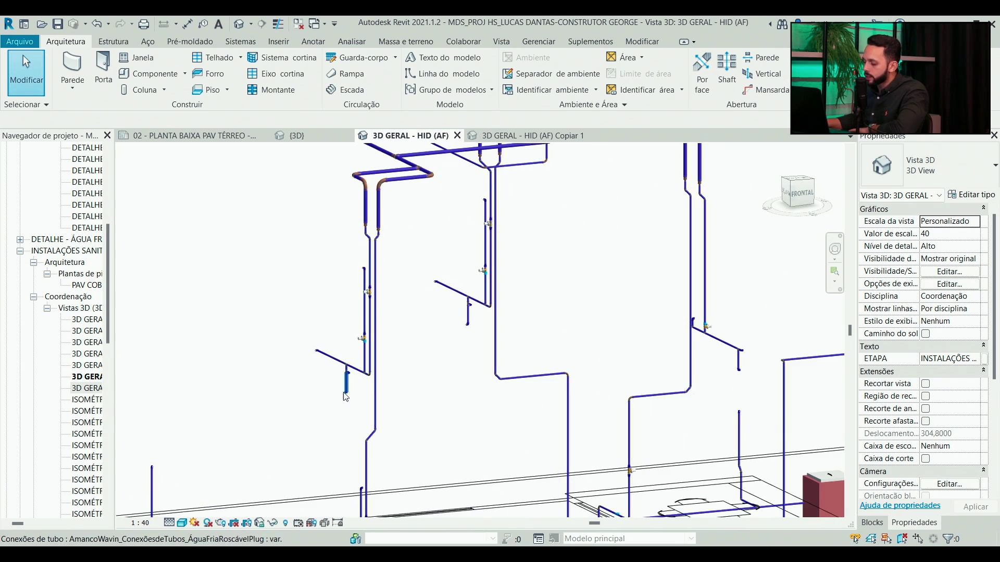
pyautogui.scroll(2, 354, 389)
pyautogui.moveTo(358, 388); pyautogui.dragTo(315, 559)
pyautogui.moveTo(327, 177); pyautogui.dragTo(373, 225)
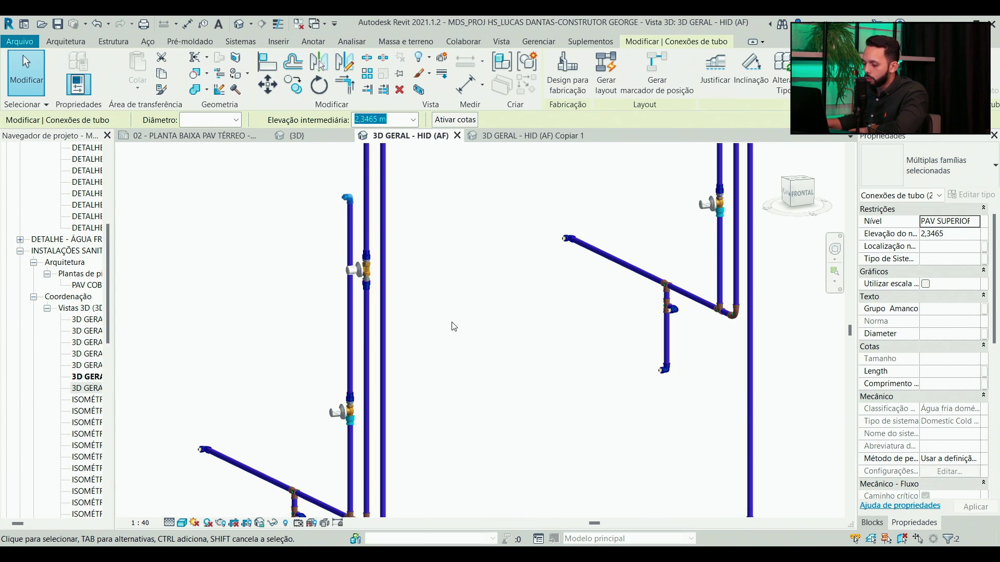
pyautogui.moveTo(375, 435); pyautogui.dragTo(400, 307)
pyautogui.moveTo(179, 281); pyautogui.dragTo(251, 358)
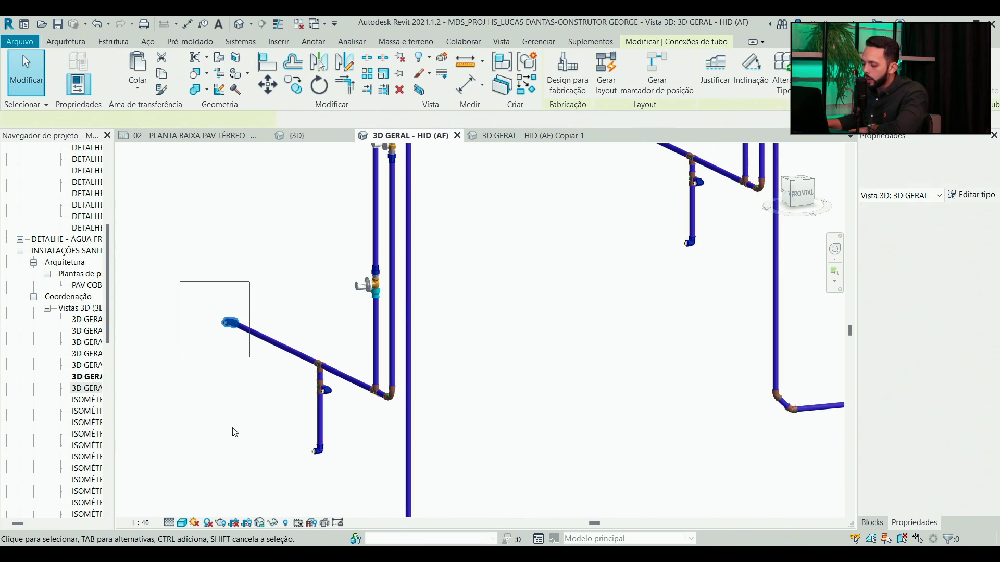
pyautogui.moveTo(267, 428); pyautogui.dragTo(343, 477)
pyautogui.scroll(3, 316, 394)
pyautogui.scroll(-4, 314, 394)
pyautogui.moveTo(425, 319); pyautogui.dragTo(422, 417)
pyautogui.click(487, 315)
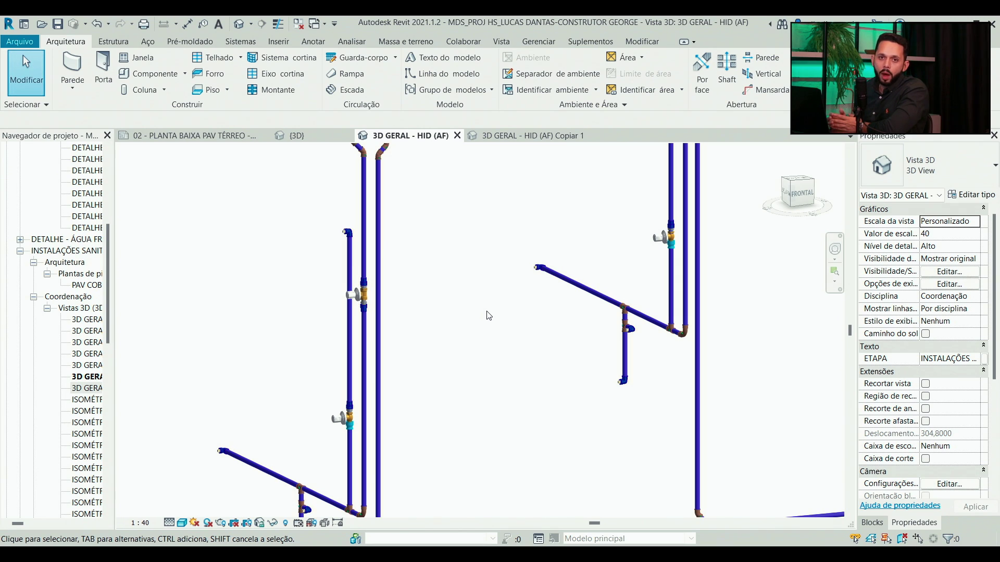
pyautogui.scroll(-3, 261, 297)
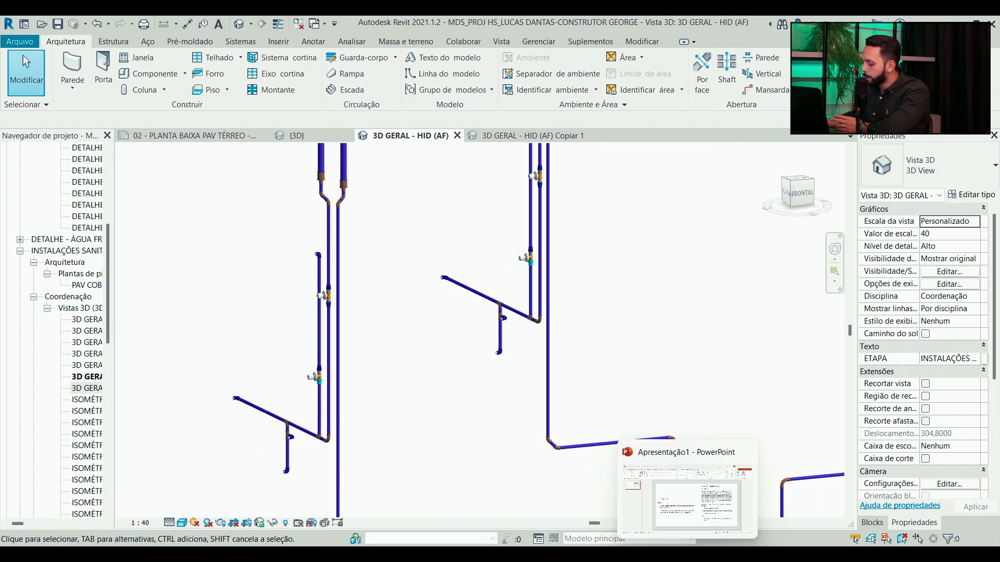
# - Switch to Excel and move the red highlight rectangle in Tabela A.1 onto the Chuveiro ou ducha row, returning to the calculation table
pyautogui.click(664, 554)
pyautogui.scroll(-11, 423, 433)
pyautogui.scroll(2, 425, 435)
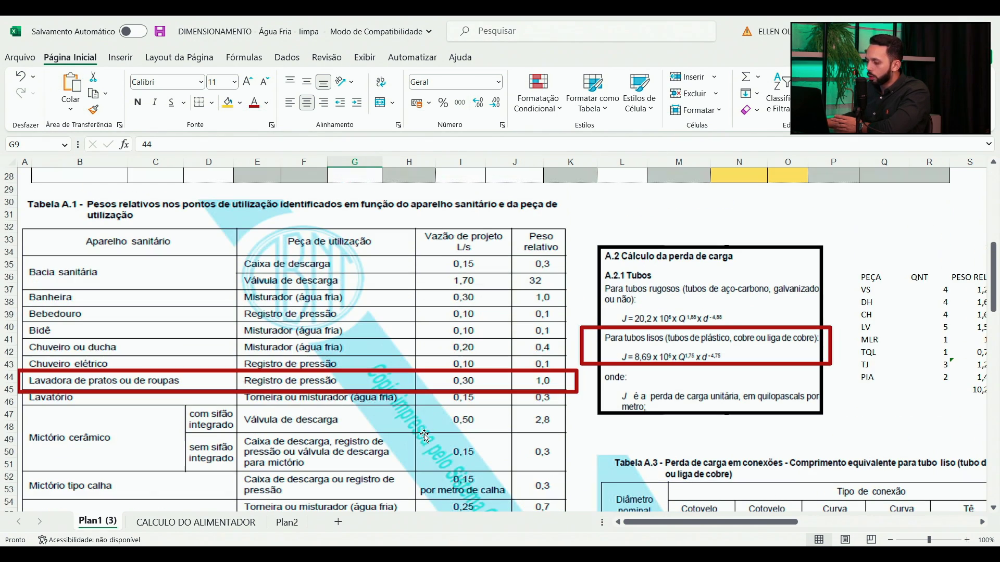
pyautogui.scroll(-1, 424, 437)
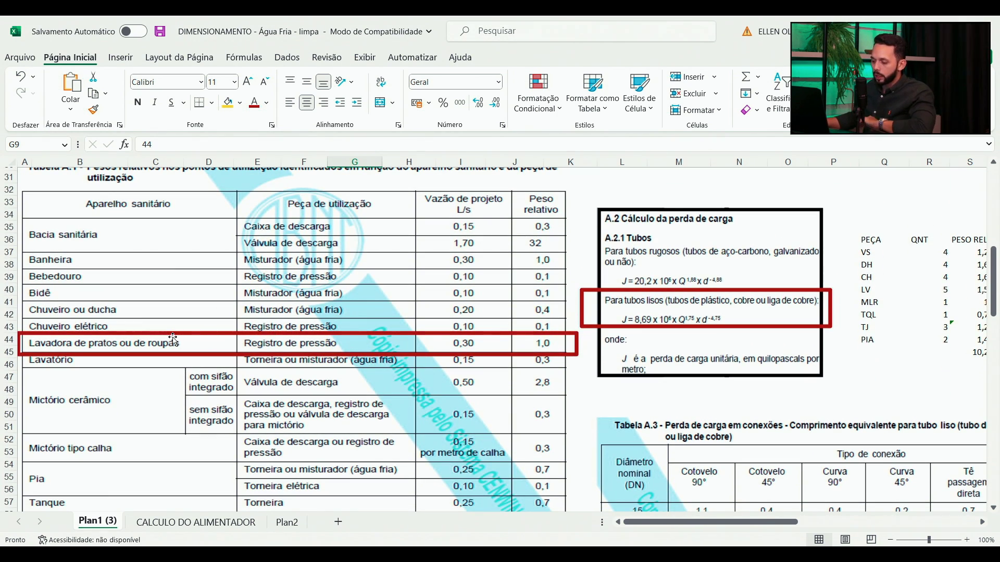
pyautogui.scroll(-2, 155, 409)
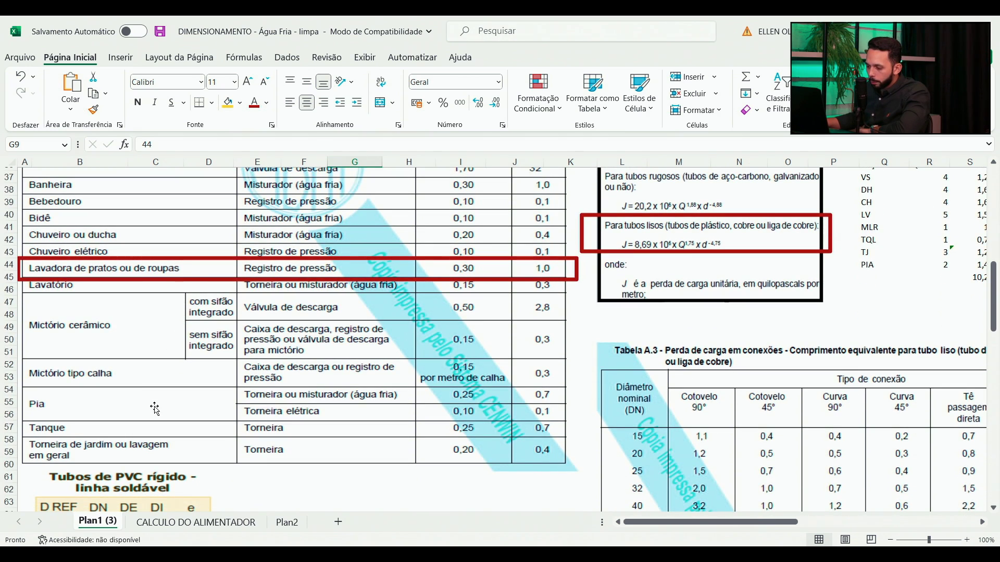
pyautogui.scroll(1, 157, 401)
pyautogui.moveTo(148, 300); pyautogui.dragTo(151, 264)
pyautogui.scroll(2, 151, 266)
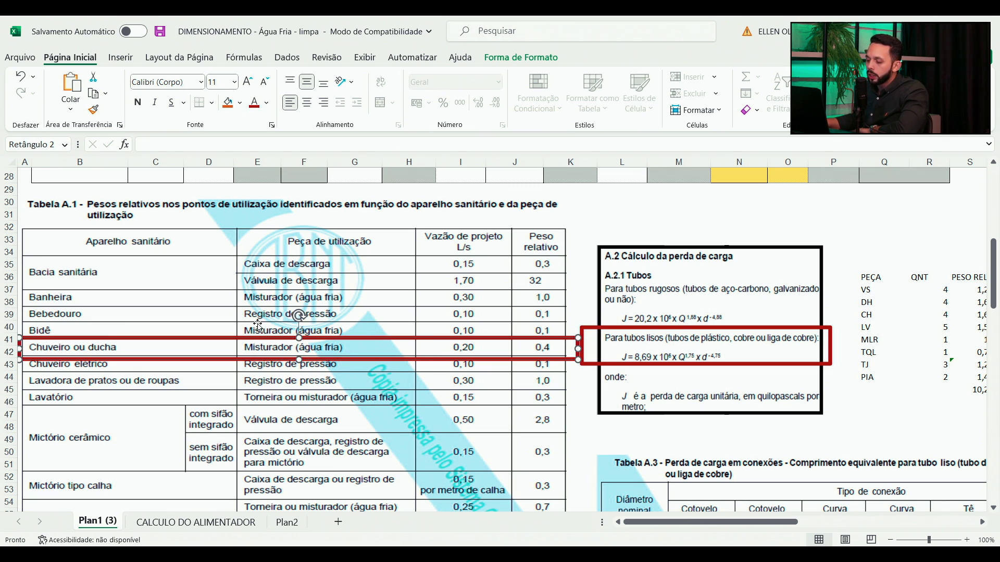
pyautogui.scroll(-1, 262, 310)
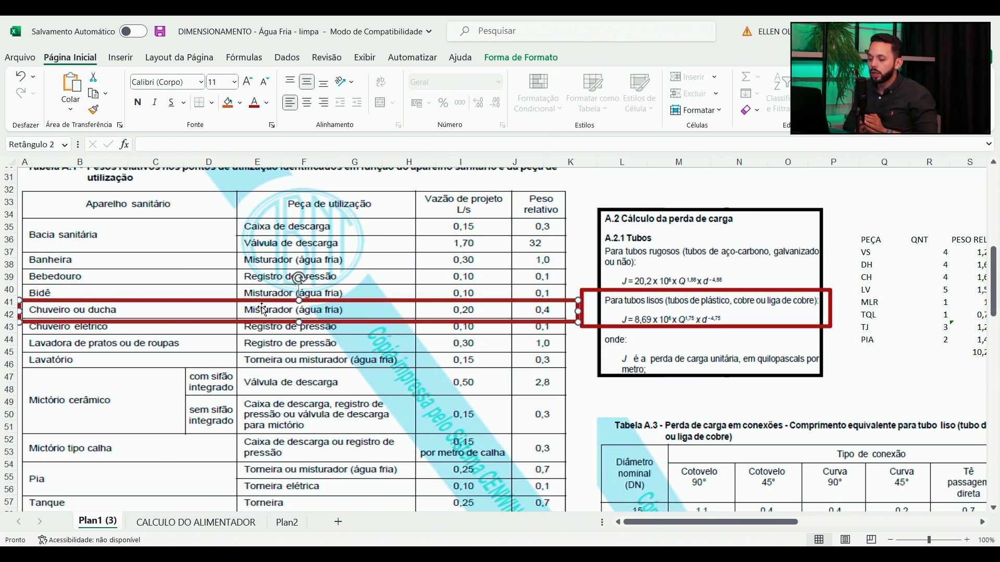
pyautogui.scroll(9, 262, 310)
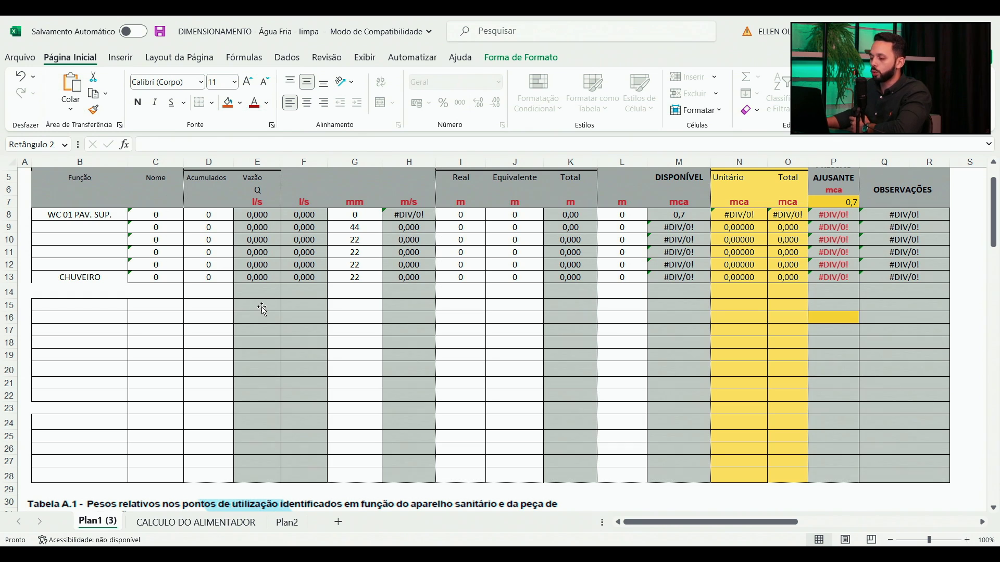
pyautogui.scroll(2, 262, 310)
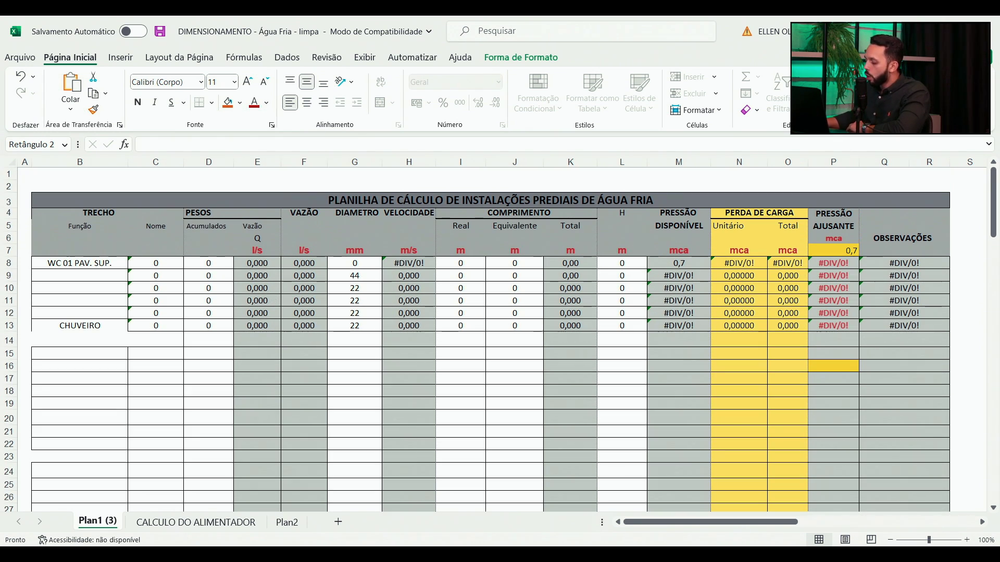
# - Switch to Revit and examine the vertical pipes and bathroom branches of the 3D cold-water model from another angle
pyautogui.click(630, 555)
pyautogui.scroll(-5, 415, 306)
pyautogui.moveTo(419, 364); pyautogui.dragTo(333, 294)
pyautogui.scroll(3, 649, 260)
pyautogui.moveTo(648, 260); pyautogui.dragTo(532, 291)
pyautogui.scroll(3, 493, 203)
pyautogui.moveTo(531, 251); pyautogui.dragTo(667, 352)
pyautogui.moveTo(513, 312); pyautogui.dragTo(547, 333)
pyautogui.scroll(-2, 471, 286)
pyautogui.moveTo(488, 356); pyautogui.dragTo(512, 211)
pyautogui.scroll(5, 512, 211)
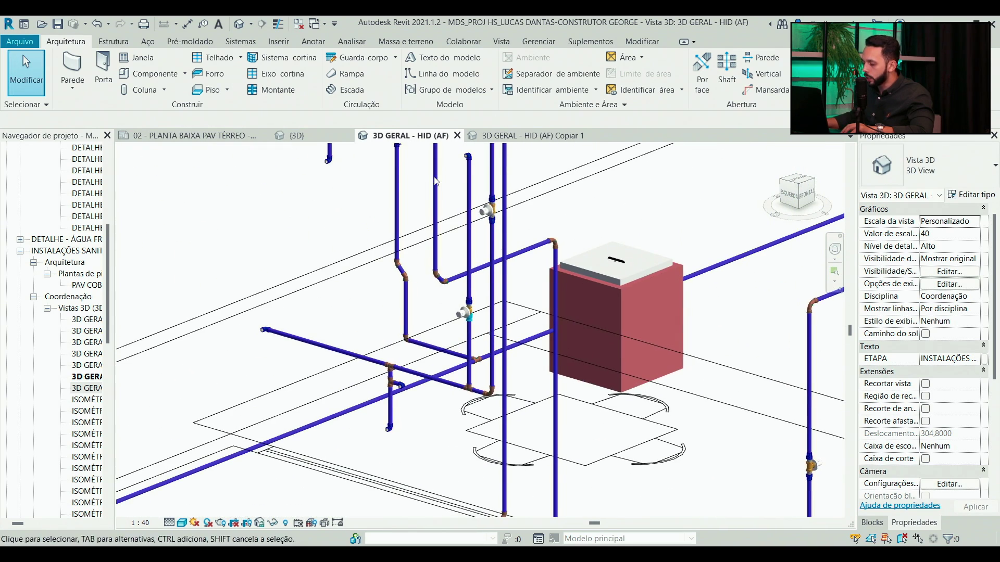
pyautogui.moveTo(465, 394); pyautogui.dragTo(490, 270)
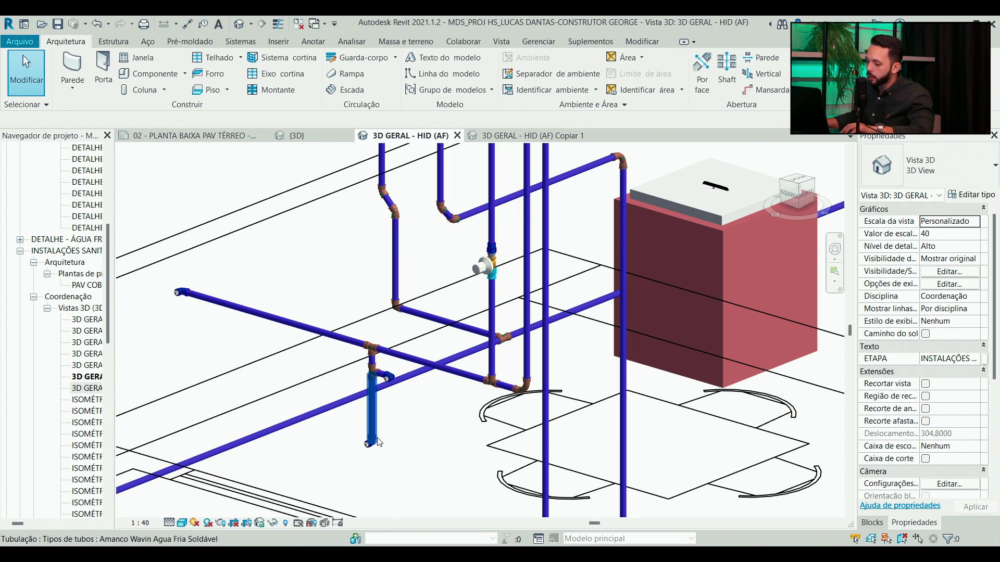
pyautogui.scroll(-5, 289, 299)
pyautogui.moveTo(409, 308); pyautogui.dragTo(389, 298)
# - Open sheet 02 - PLANTA BAIXA PAV TÉRREO - HID, temporarily widening the project browser to find it
pyautogui.moveTo(112, 282); pyautogui.dragTo(244, 299)
pyautogui.moveTo(242, 249); pyautogui.dragTo(243, 420)
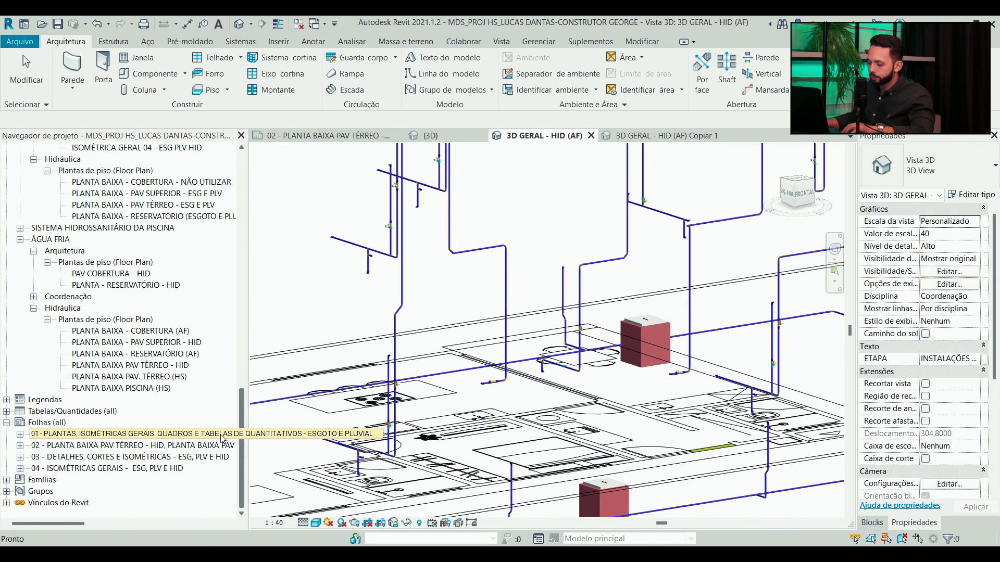
pyautogui.doubleClick(120, 445)
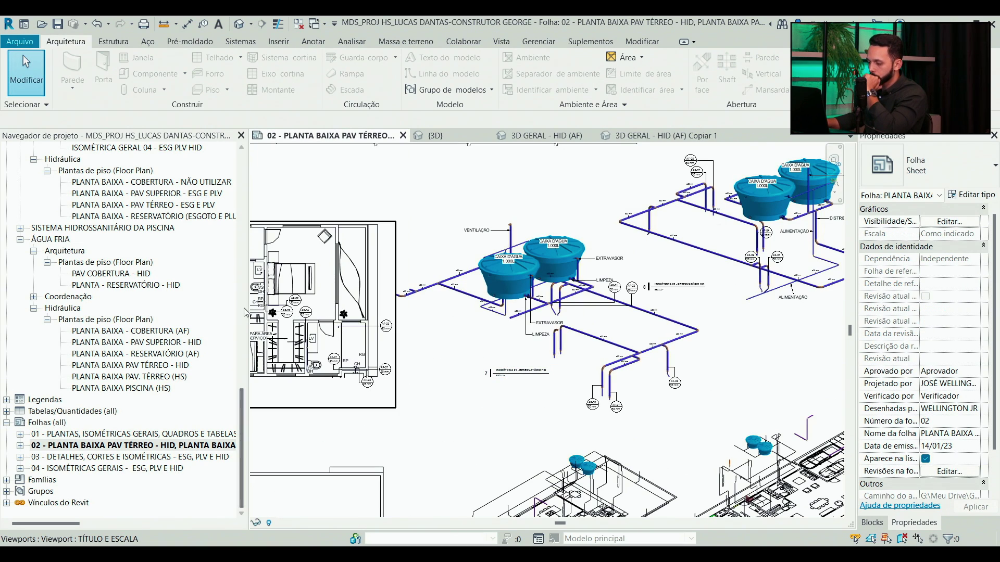
pyautogui.moveTo(245, 312); pyautogui.dragTo(170, 312)
# - Examine the ground-floor and upper-floor plans on the sheet, checking the bathroom fixtures and cold-water pipe tags
pyautogui.moveTo(302, 283); pyautogui.dragTo(526, 283)
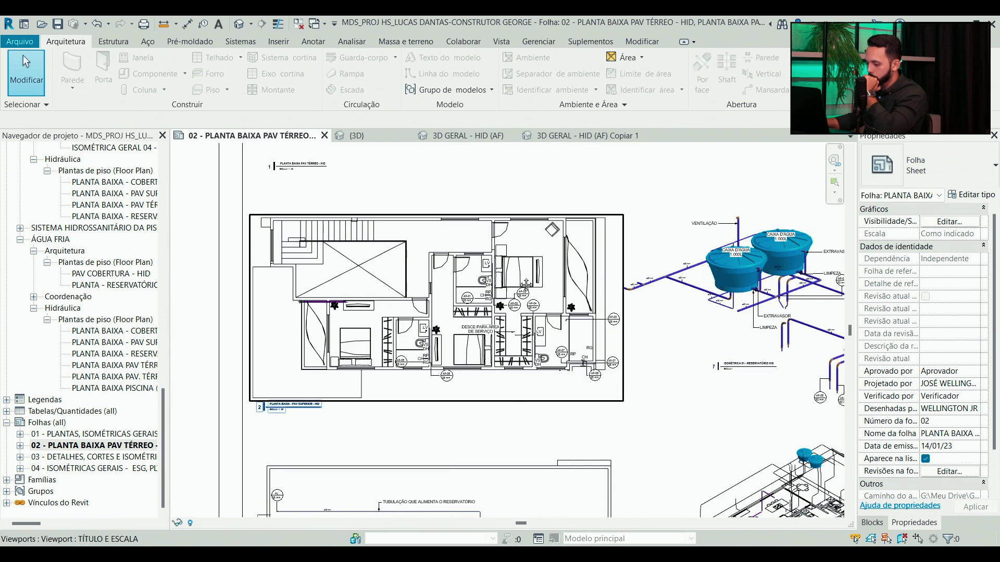
pyautogui.scroll(6, 526, 284)
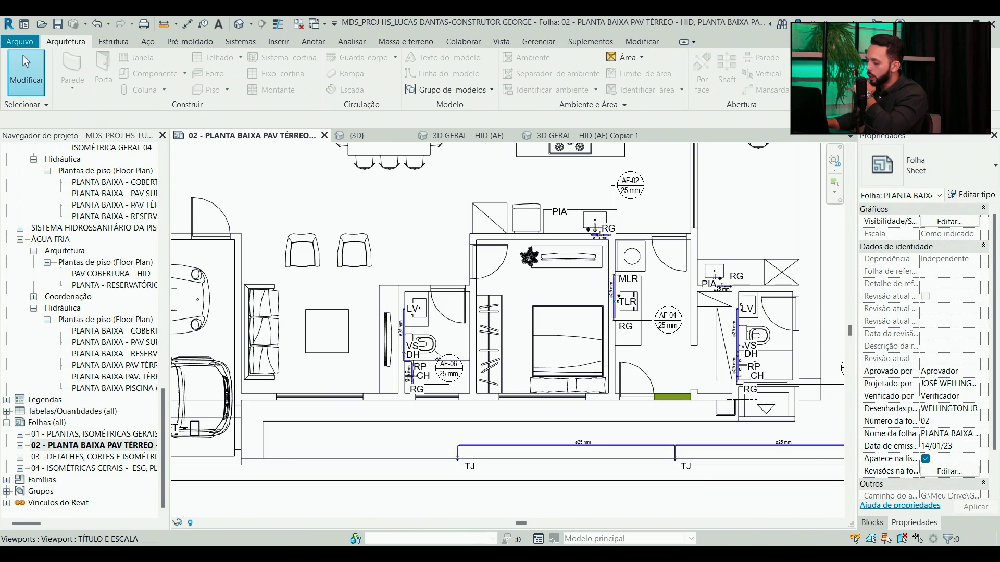
pyautogui.scroll(-3, 767, 337)
pyautogui.moveTo(703, 401); pyautogui.dragTo(686, 184)
pyautogui.scroll(3, 466, 439)
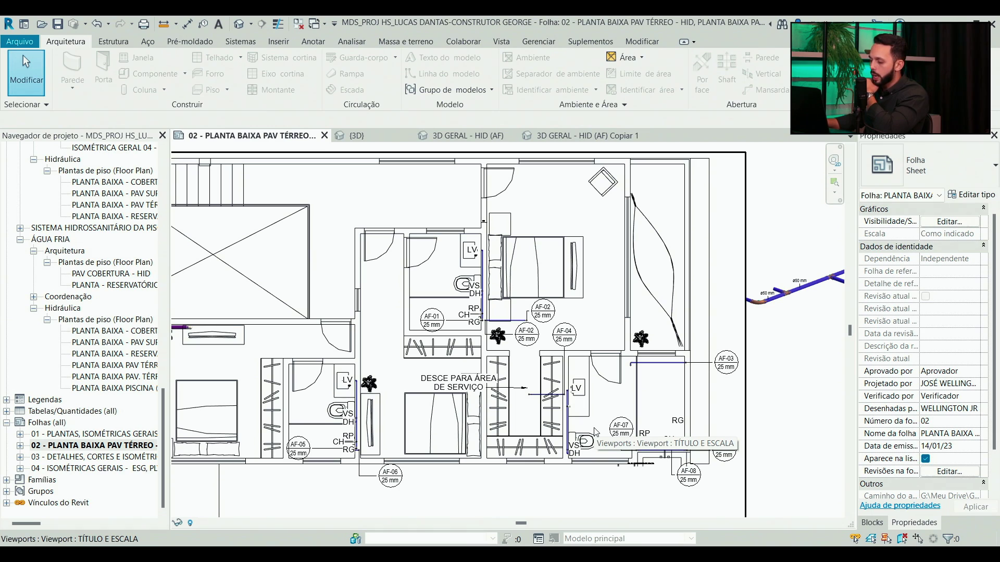
pyautogui.scroll(-1, 504, 381)
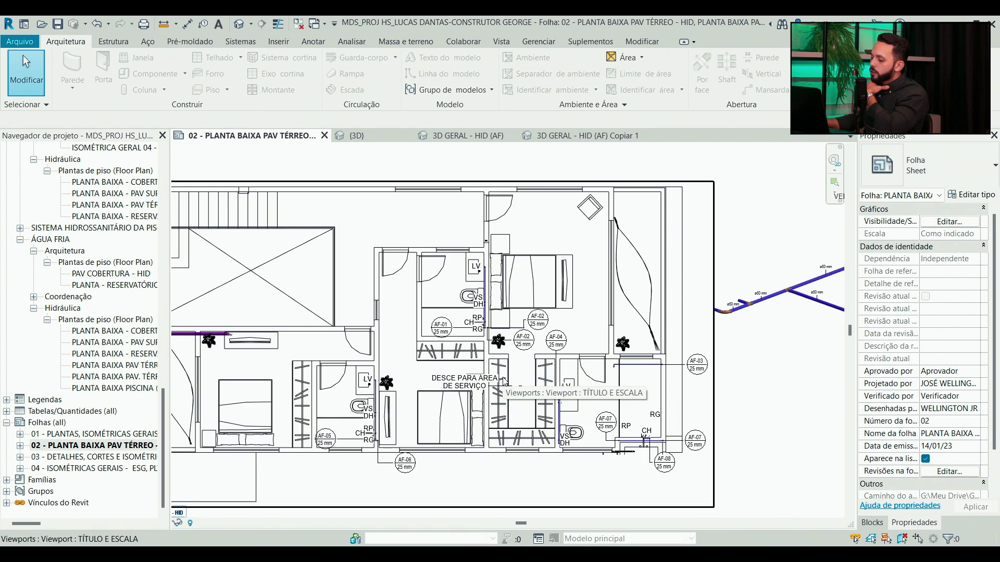
# - Switch to Excel and find the PEÇA, QNT and PESO REL fixture table beside the A.2 pressure-loss formulas
pyautogui.moveTo(644, 291); pyautogui.dragTo(582, 260)
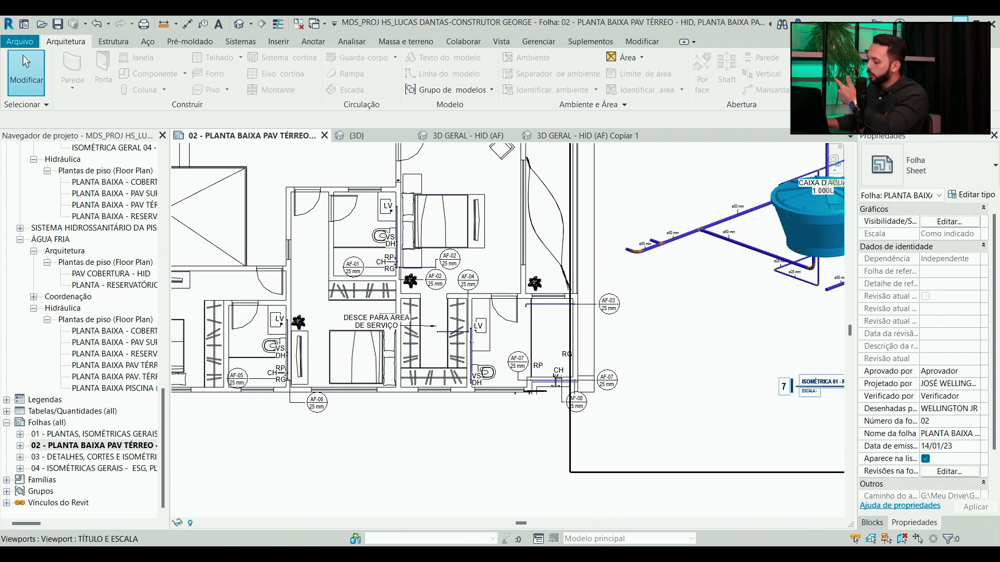
pyautogui.click(659, 494)
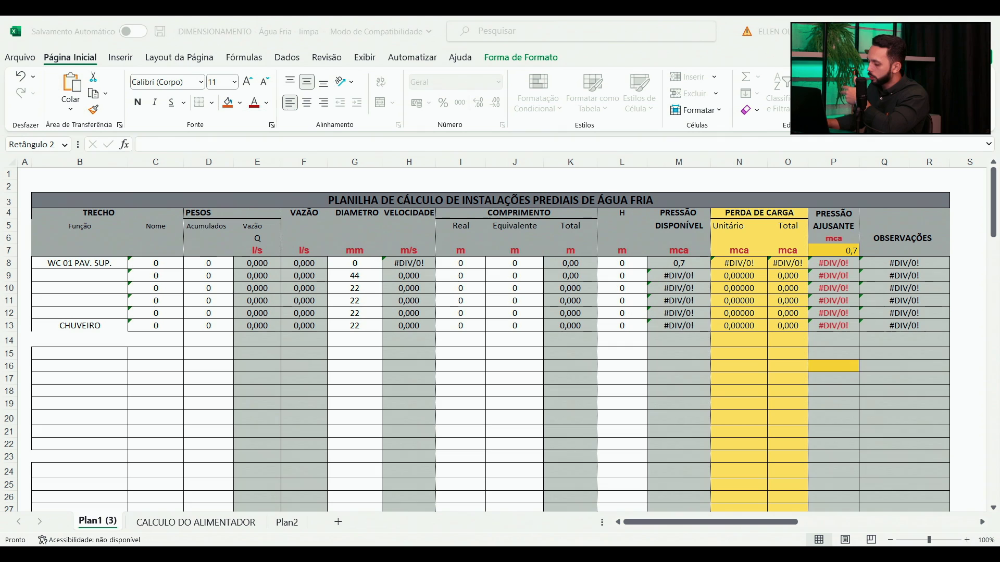
pyautogui.scroll(-2, 344, 411)
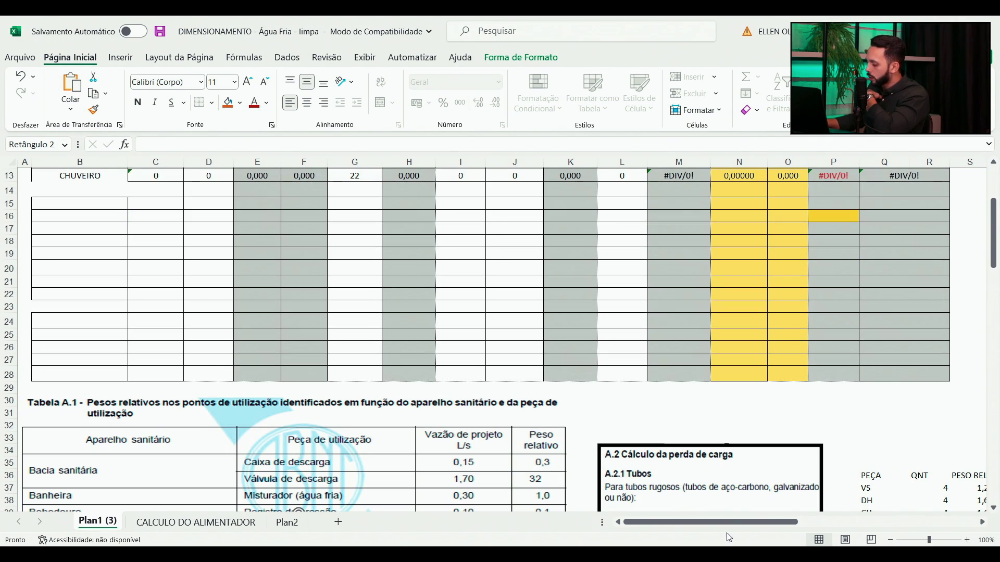
pyautogui.scroll(-2, 717, 456)
pyautogui.moveTo(728, 520); pyautogui.dragTo(767, 521)
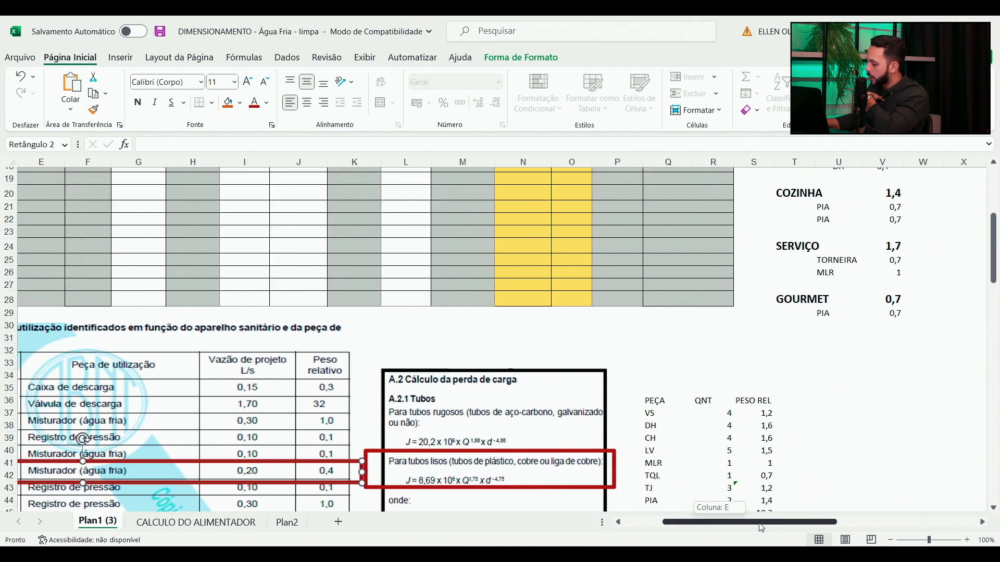
pyautogui.scroll(-2, 764, 419)
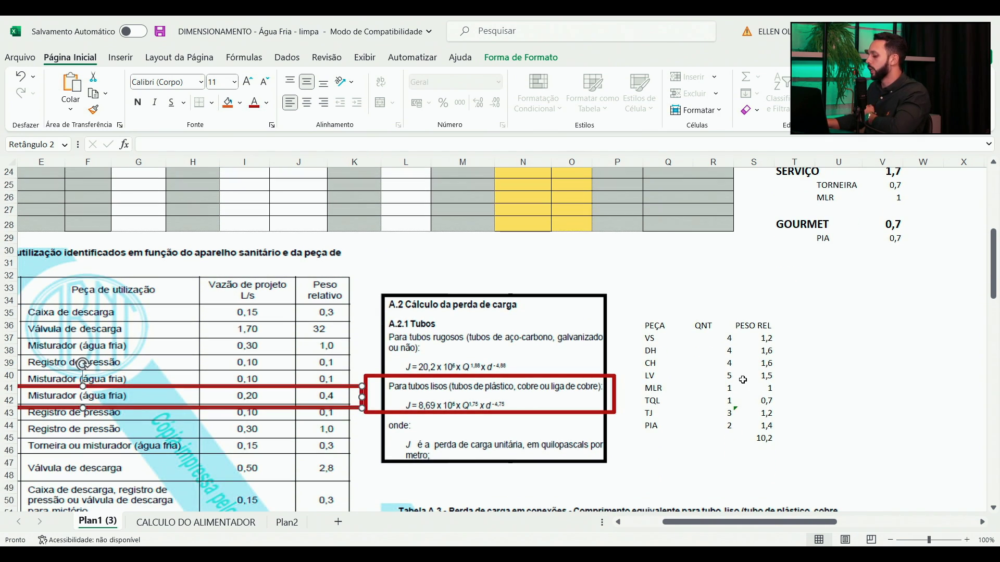
# - Check the VS, DH and CH quantities in the fixture table and set the LV quantity to 4
pyautogui.click(645, 340)
pyautogui.click(716, 339)
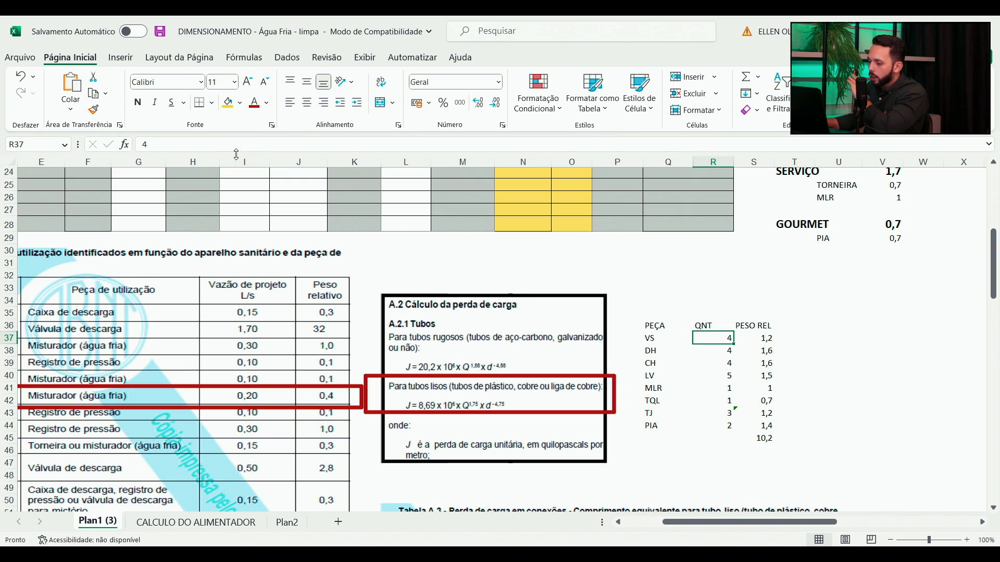
pyautogui.click(655, 339)
pyautogui.click(727, 354)
pyautogui.click(730, 366)
pyautogui.click(727, 376)
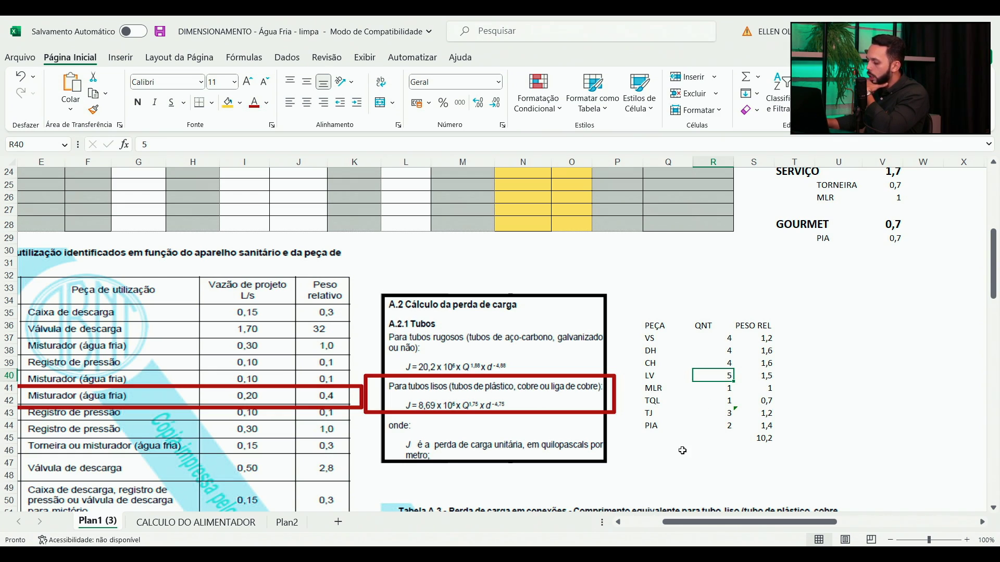
pyautogui.write('4')
pyautogui.press('Return')
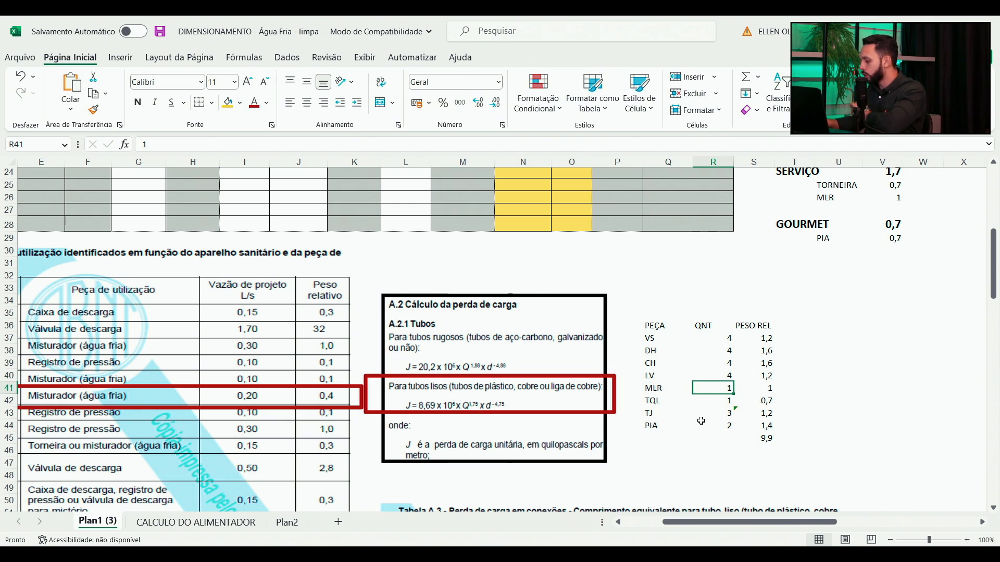
# - Set the MLR, TQL, TJ and PIA quantities in the fixture table to 0
pyautogui.write('0')
pyautogui.press('Return')
pyautogui.write('0')
pyautogui.press('Return')
pyautogui.write('0')
pyautogui.press('Return')
pyautogui.write('0')
pyautogui.press('Return')
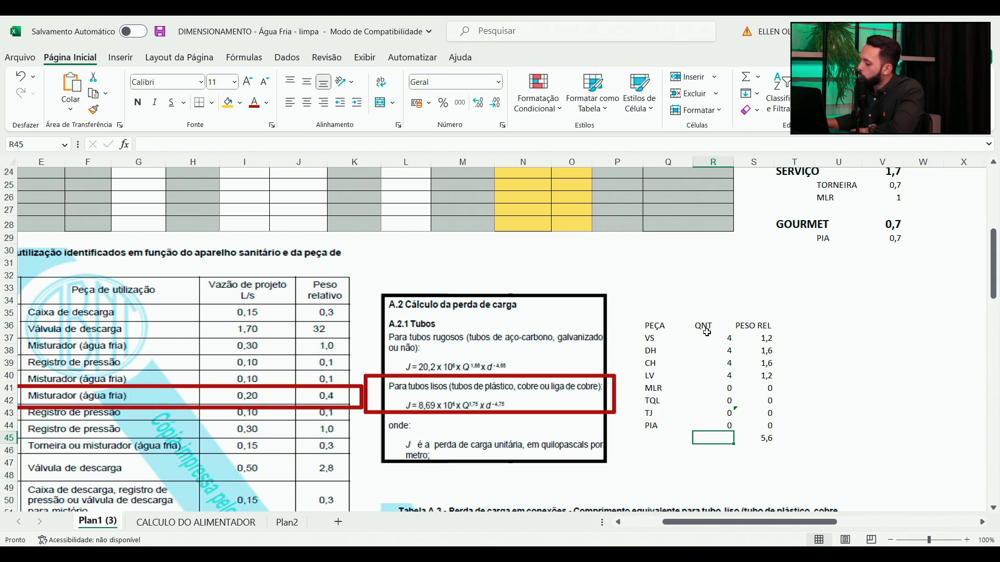
# - Review the QNT column of the fixture table row by row, from VS down to PIA and back to TJ
pyautogui.moveTo(729, 339); pyautogui.dragTo(722, 378)
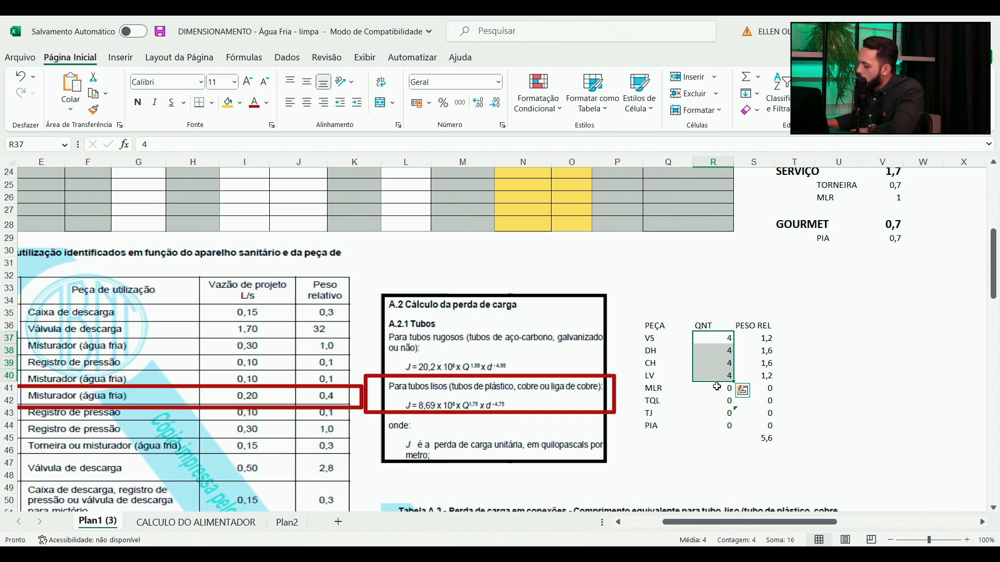
pyautogui.click(716, 387)
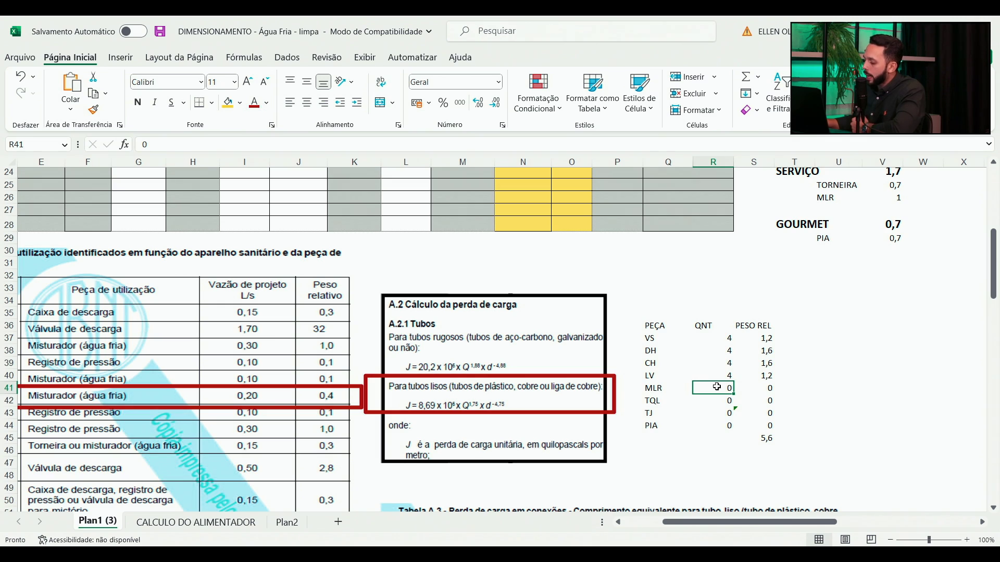
pyautogui.click(713, 404)
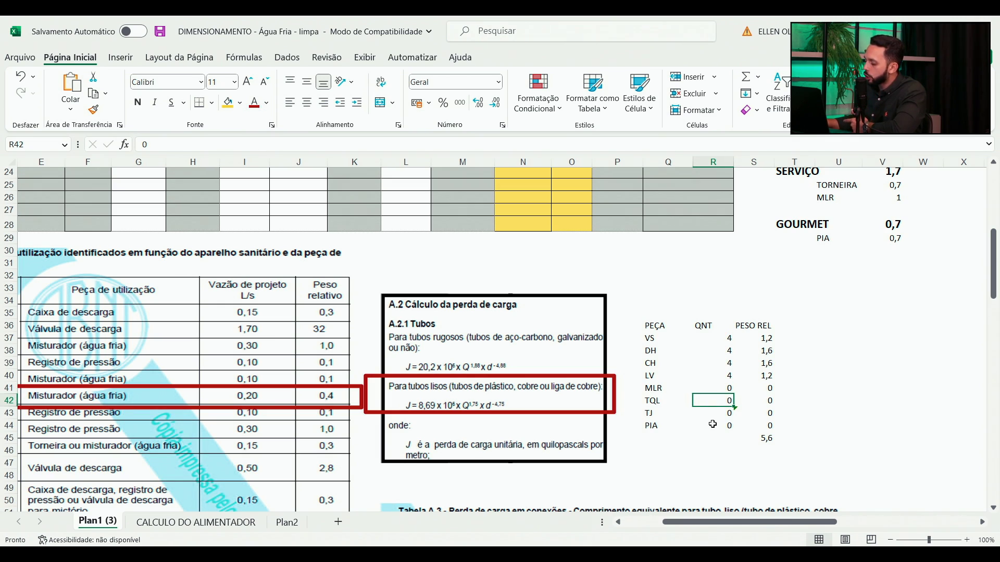
pyautogui.click(715, 415)
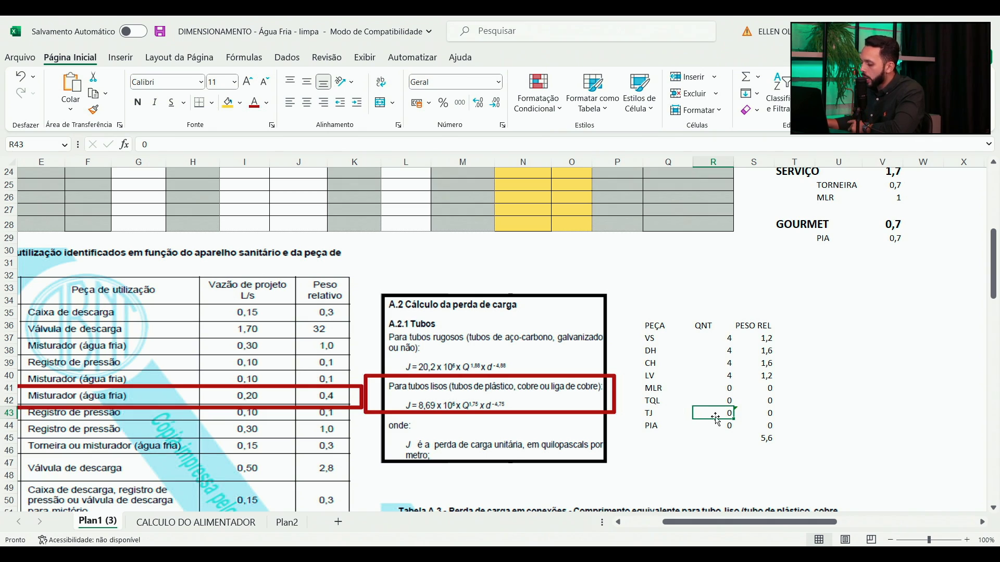
pyautogui.click(701, 428)
pyautogui.moveTo(704, 425); pyautogui.dragTo(703, 413)
pyautogui.click(583, 270)
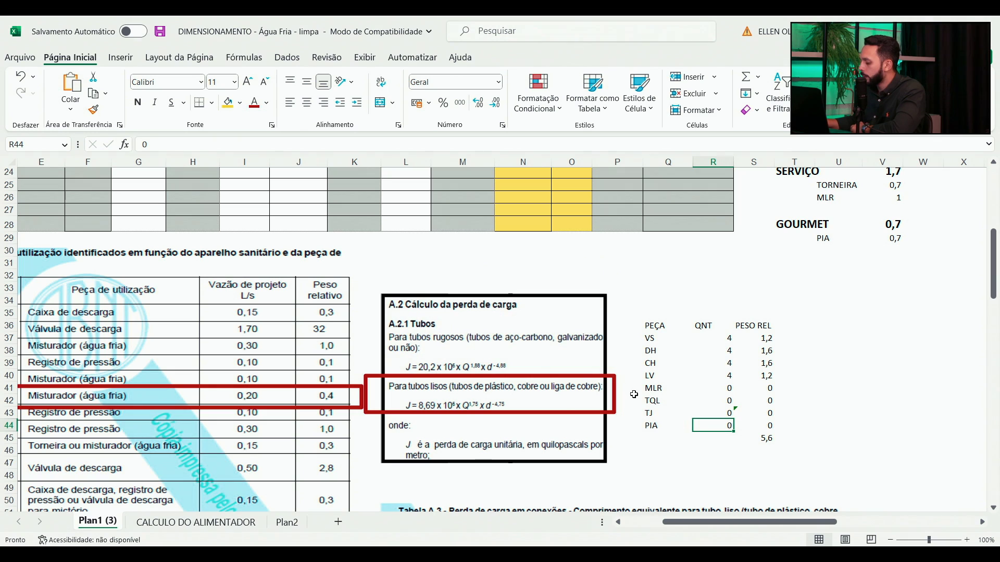
pyautogui.click(661, 410)
pyautogui.click(709, 411)
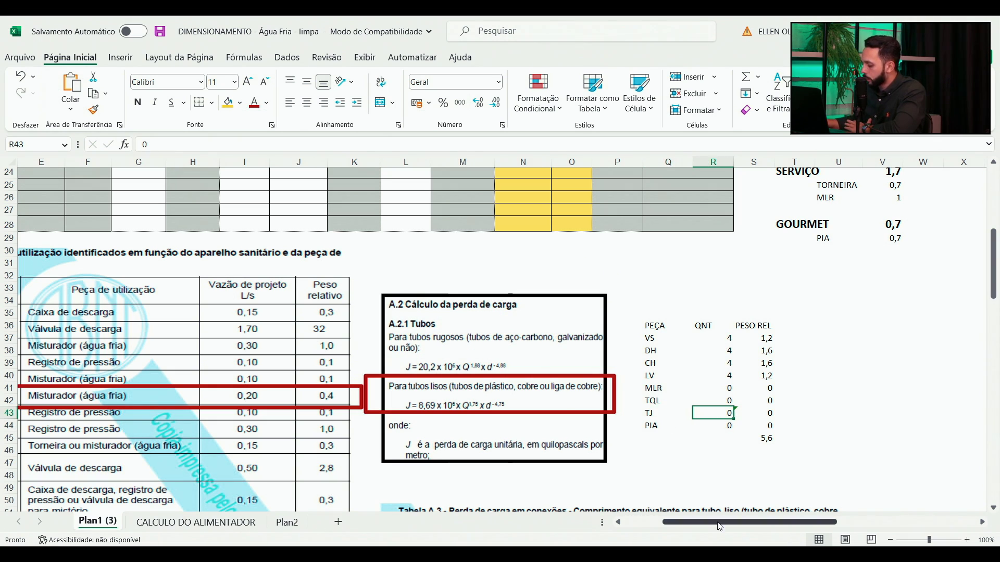
# - Switch to Revit and examine the sinks, laundry tub and washing machine on the ground-floor plan
pyautogui.click(660, 555)
pyautogui.scroll(-3, 634, 420)
pyautogui.moveTo(499, 333); pyautogui.dragTo(439, 540)
pyautogui.scroll(4, 650, 298)
pyautogui.moveTo(563, 324); pyautogui.dragTo(584, 360)
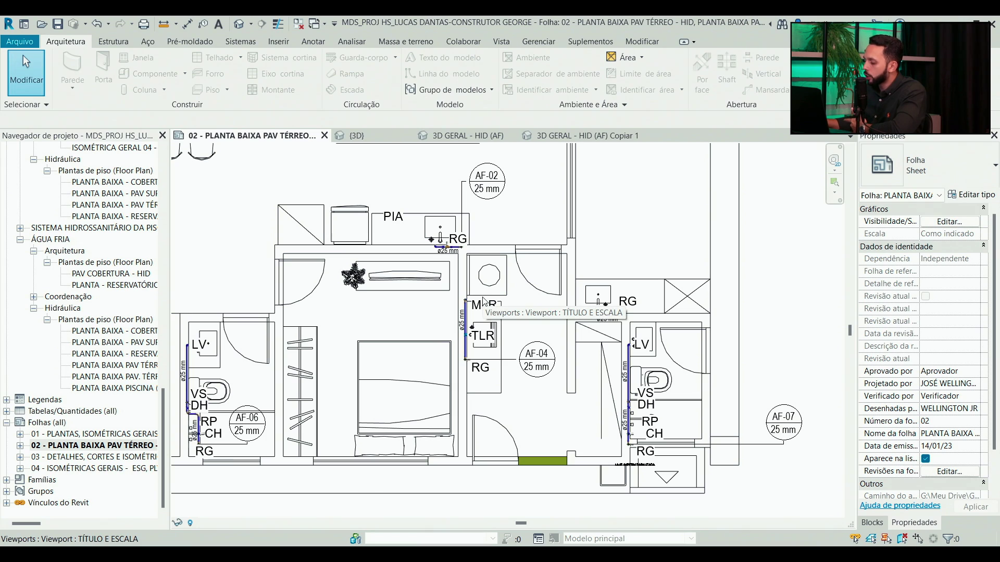
pyautogui.scroll(4, 464, 404)
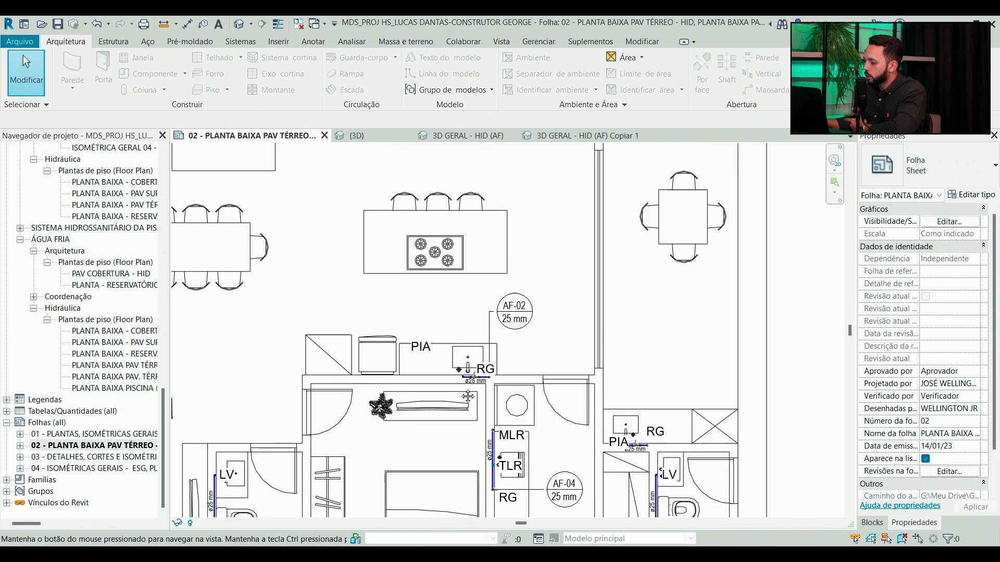
pyautogui.scroll(2, 464, 404)
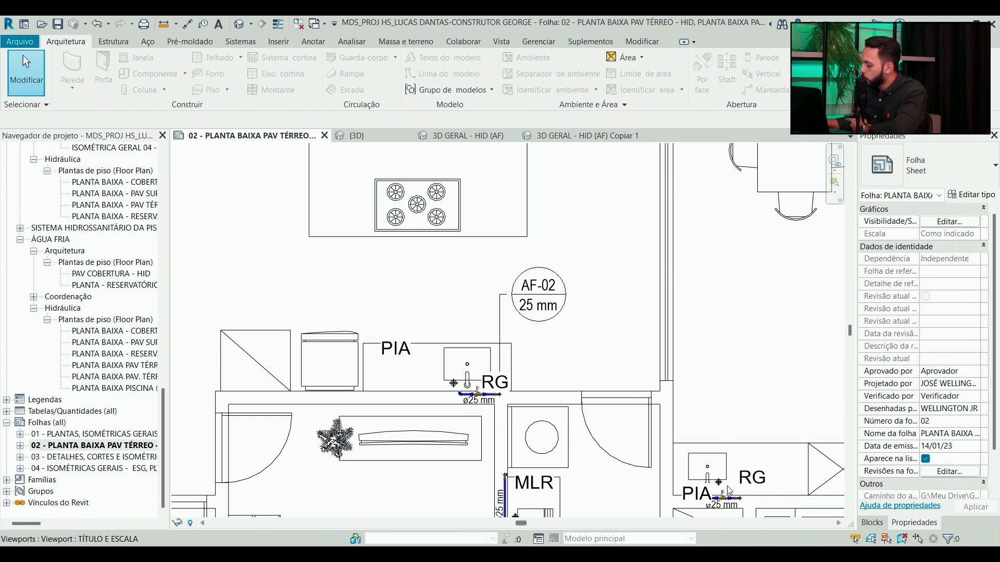
pyautogui.moveTo(726, 470); pyautogui.dragTo(670, 419)
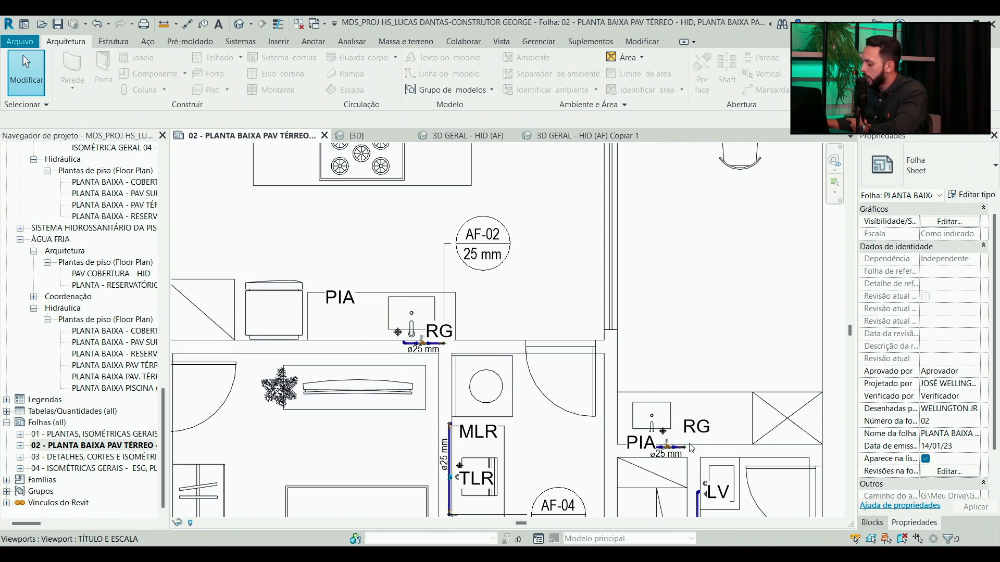
# - Return to Excel, set the PIA quantity to 2 and check its relative-weight formula
pyautogui.hotkey('alt', 'Tab')
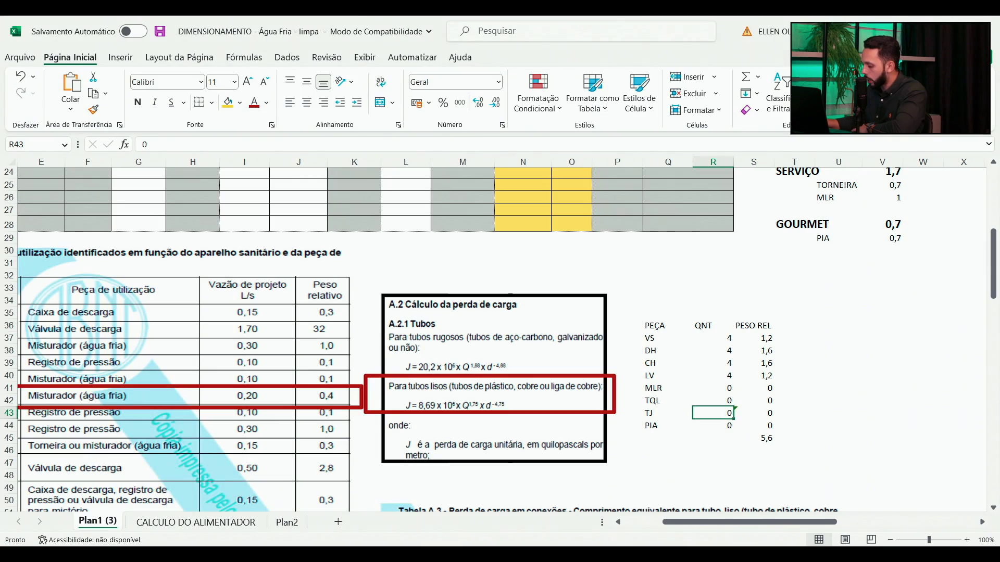
pyautogui.click(699, 425)
pyautogui.write('2')
pyautogui.press('Return')
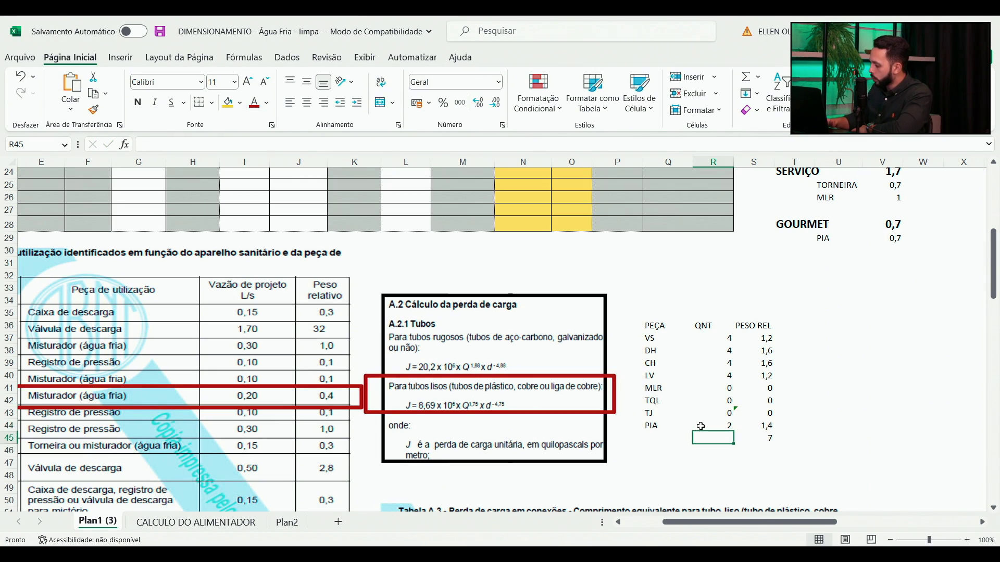
pyautogui.click(723, 416)
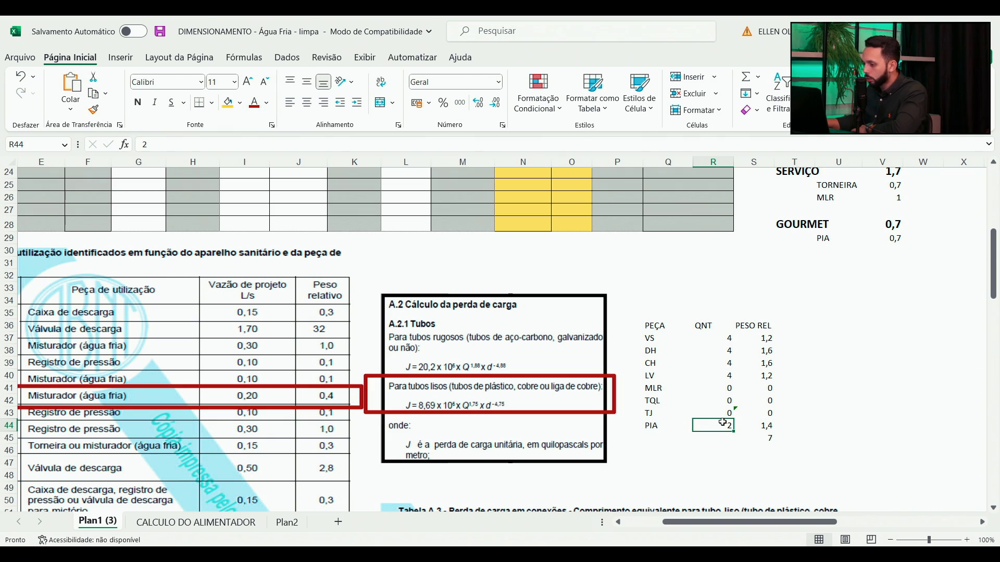
pyautogui.click(761, 416)
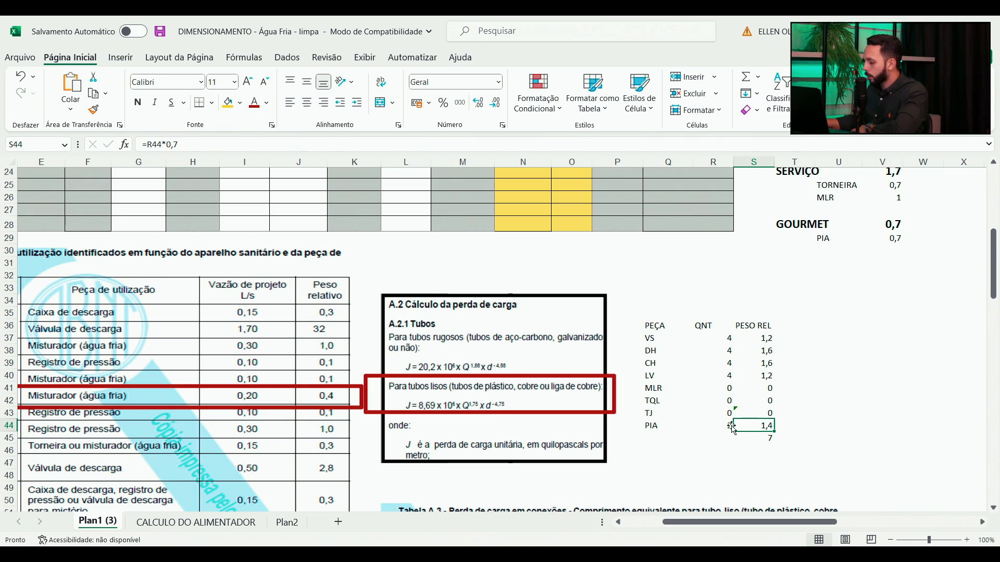
# - Set the TQL and MLR quantities in the fixture table to 1 each
pyautogui.click(719, 415)
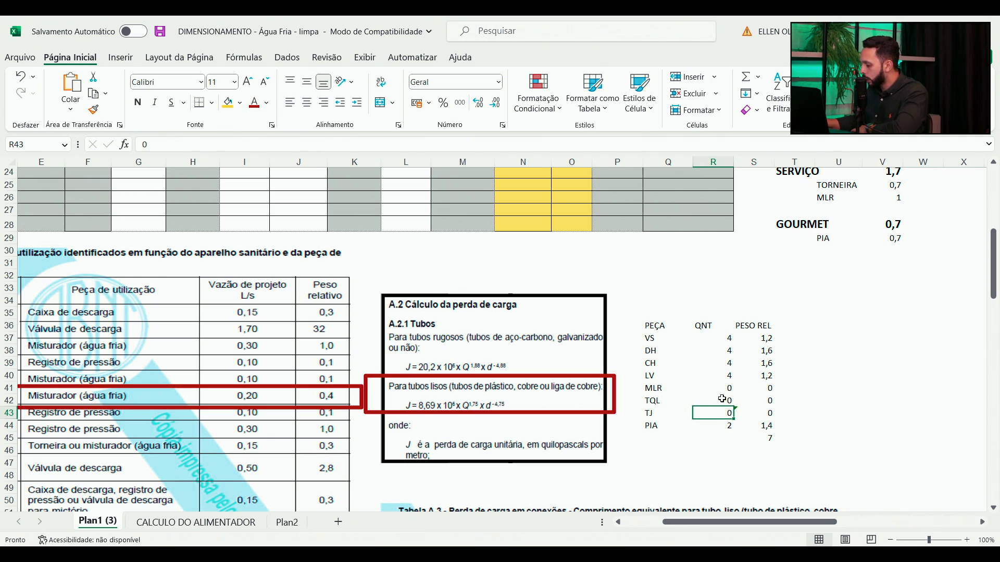
pyautogui.click(721, 399)
pyautogui.write('1')
pyautogui.press('Return')
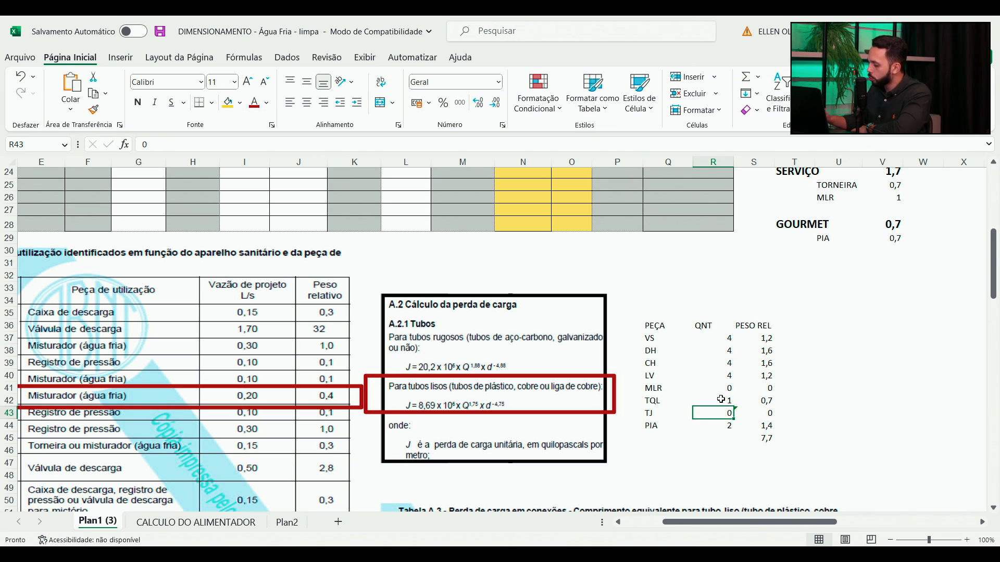
pyautogui.click(720, 389)
pyautogui.write('1')
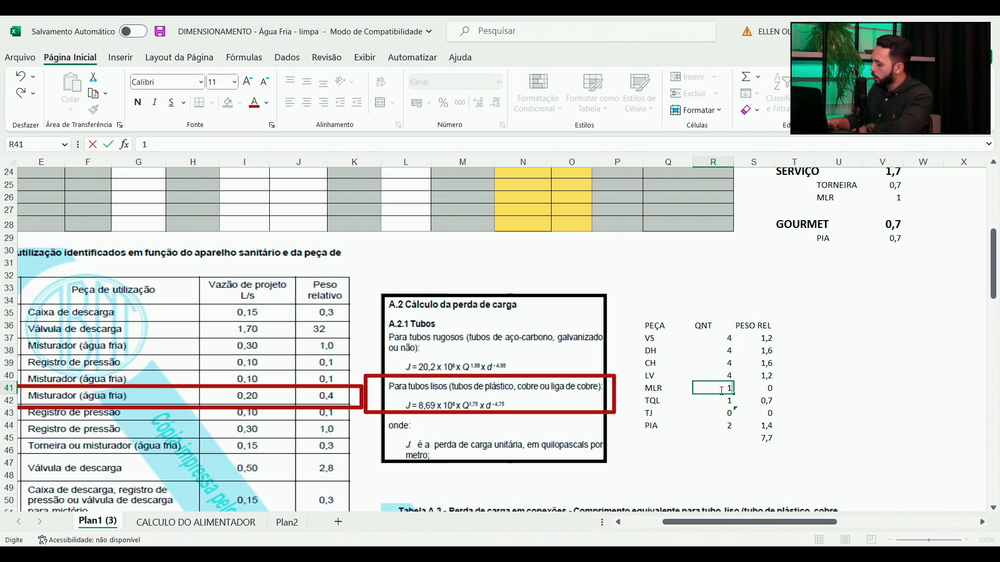
pyautogui.press('Return')
# - Check the VS relative-weight formula and move the red highlight rectangle in Tabela A.1 onto the Caixa de descarga row
pyautogui.click(764, 338)
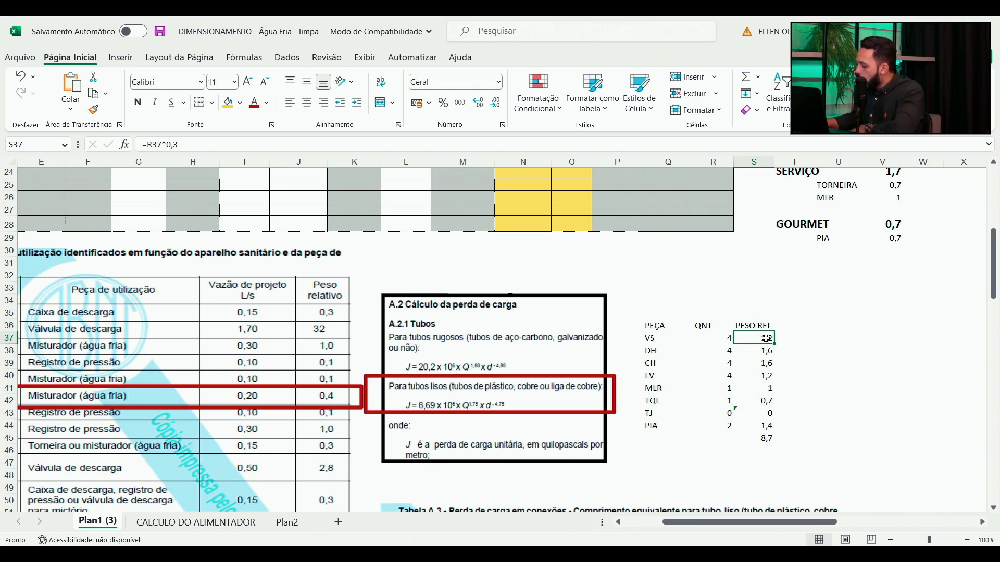
pyautogui.doubleClick(760, 340)
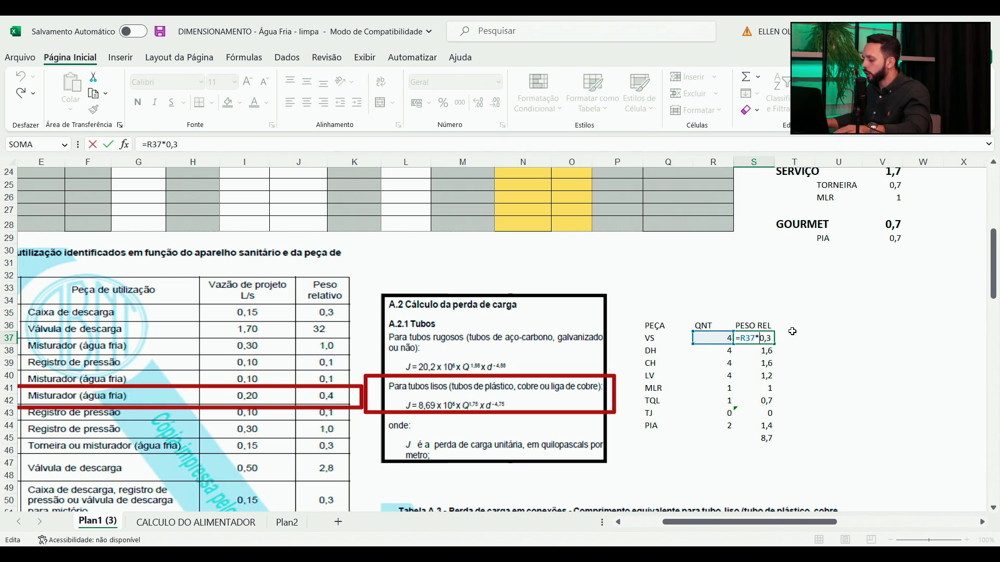
pyautogui.hotkey('ctrl', 'Return')
pyautogui.moveTo(674, 522); pyautogui.dragTo(635, 528)
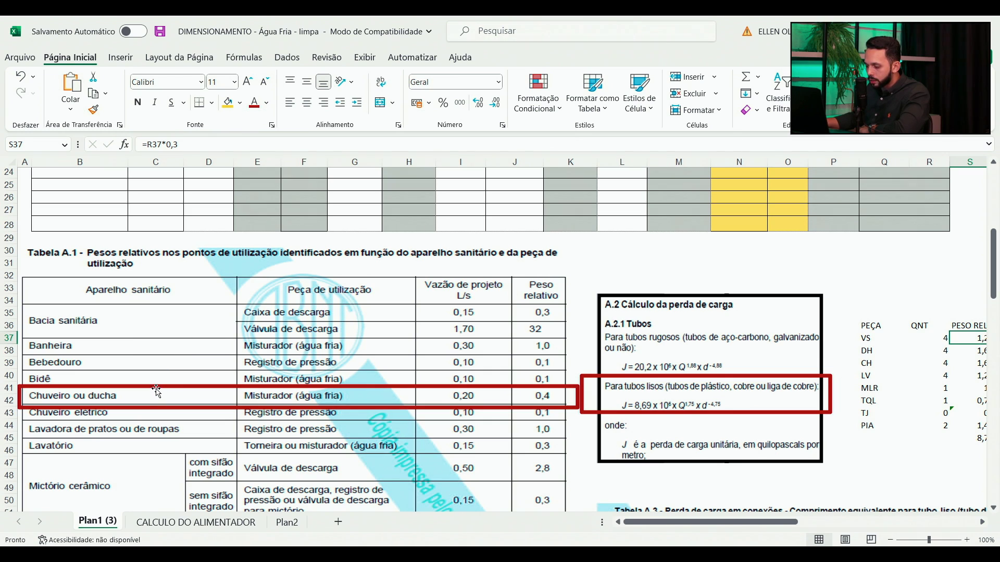
pyautogui.moveTo(156, 390); pyautogui.dragTo(169, 302)
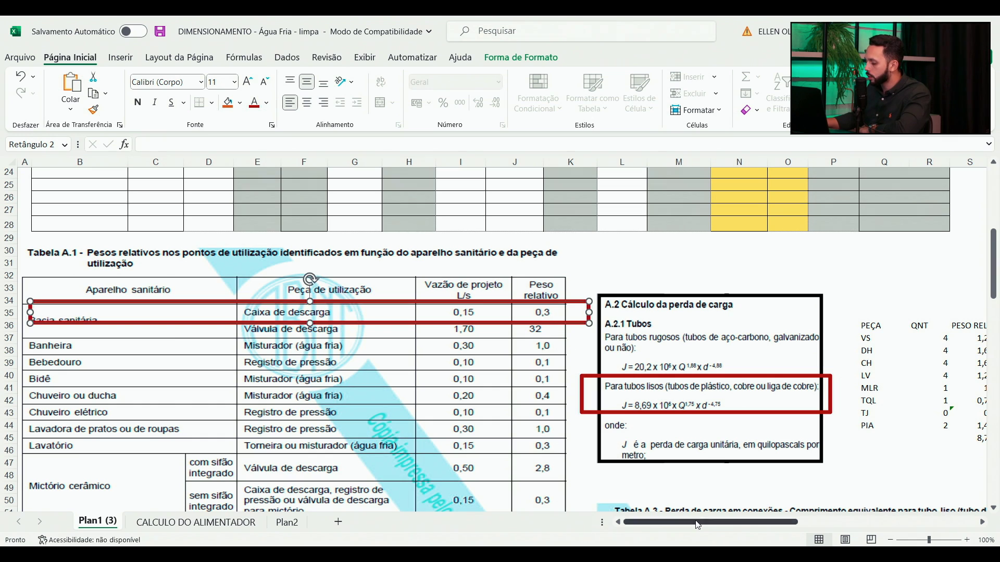
# - Check the quantities and relative-weight formulas of the VS and DH rows in the fixture table
pyautogui.moveTo(704, 522)
pyautogui.mouseDown()
pyautogui.moveTo(747, 520)
pyautogui.moveTo(720, 517)
pyautogui.mouseUp()
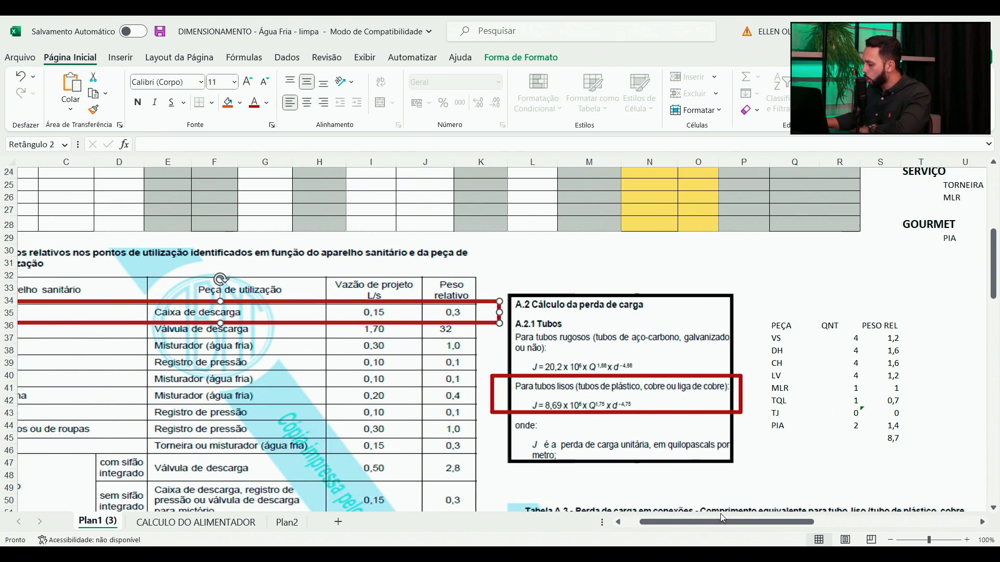
pyautogui.click(836, 337)
pyautogui.click(888, 338)
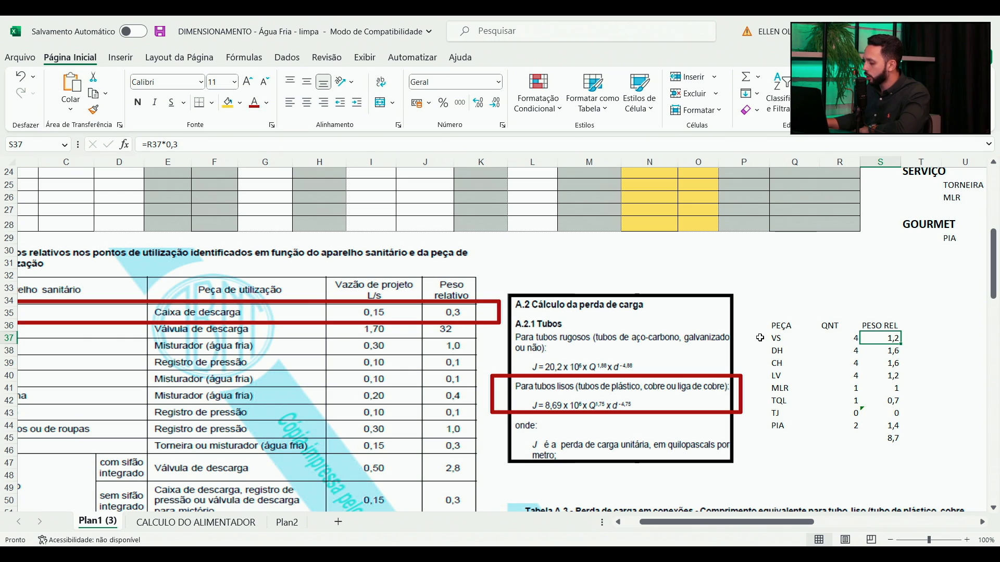
pyautogui.click(848, 349)
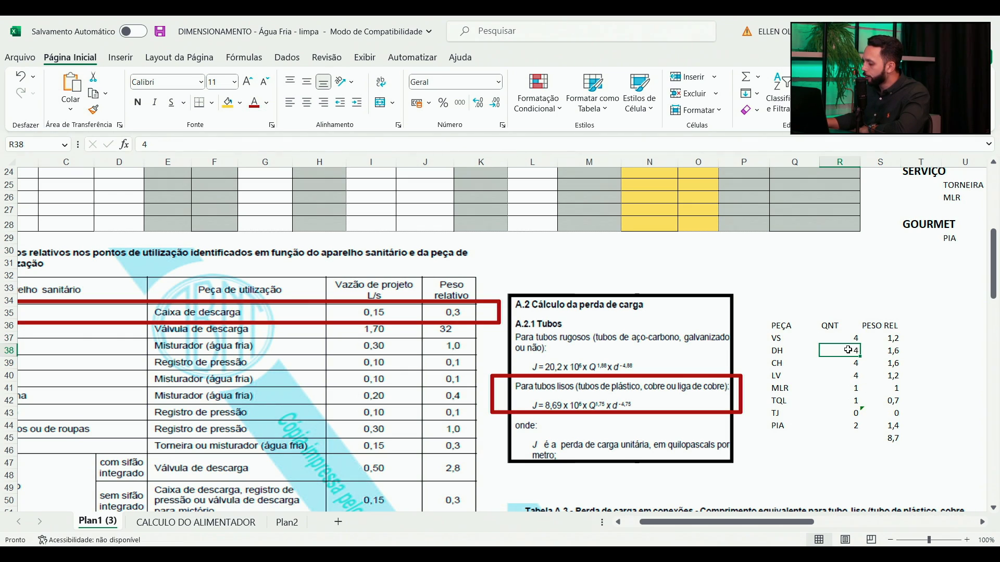
pyautogui.click(880, 349)
pyautogui.doubleClick(880, 349)
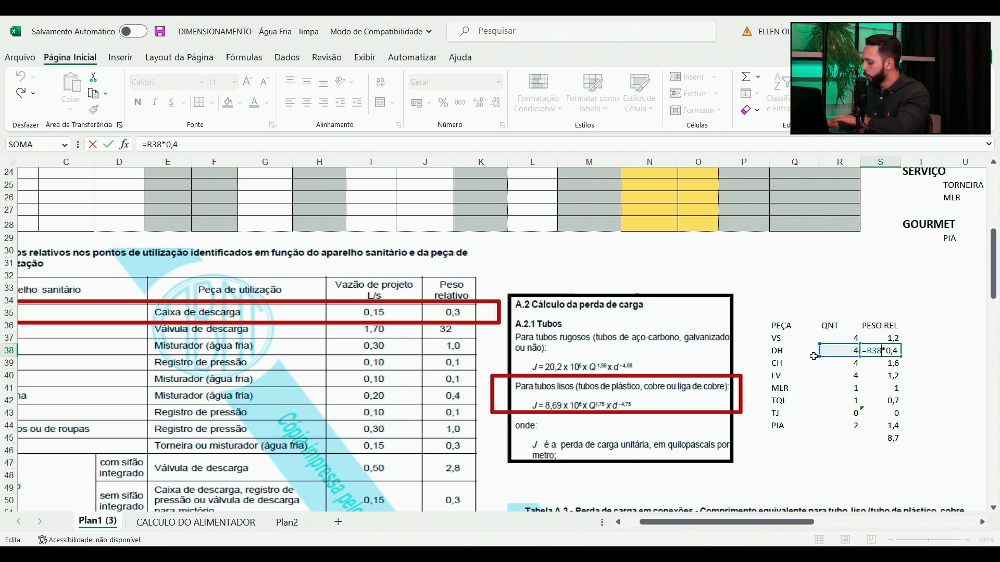
pyautogui.press('Return')
# - Check the CH relative-weight formula and move the red highlight rectangle in Tabela A.1 onto the Chuveiro ou ducha row
pyautogui.doubleClick(883, 368)
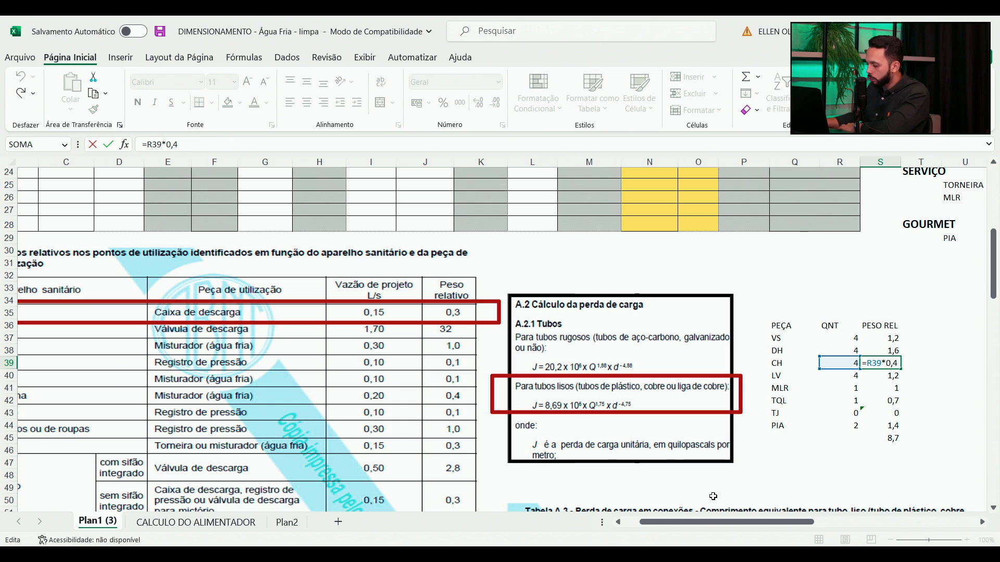
pyautogui.press('Return')
pyautogui.moveTo(742, 528); pyautogui.dragTo(726, 528)
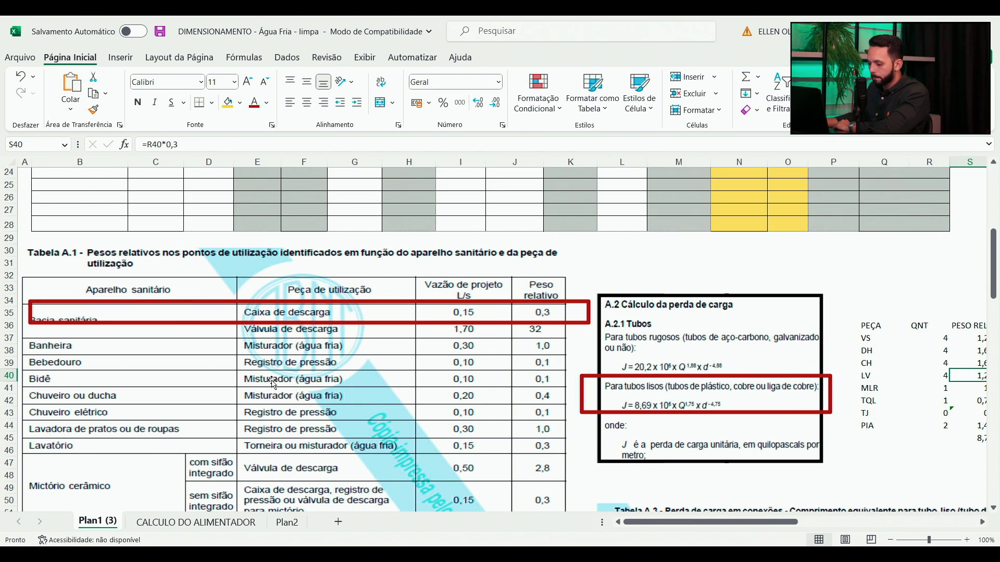
pyautogui.moveTo(209, 326); pyautogui.dragTo(193, 406)
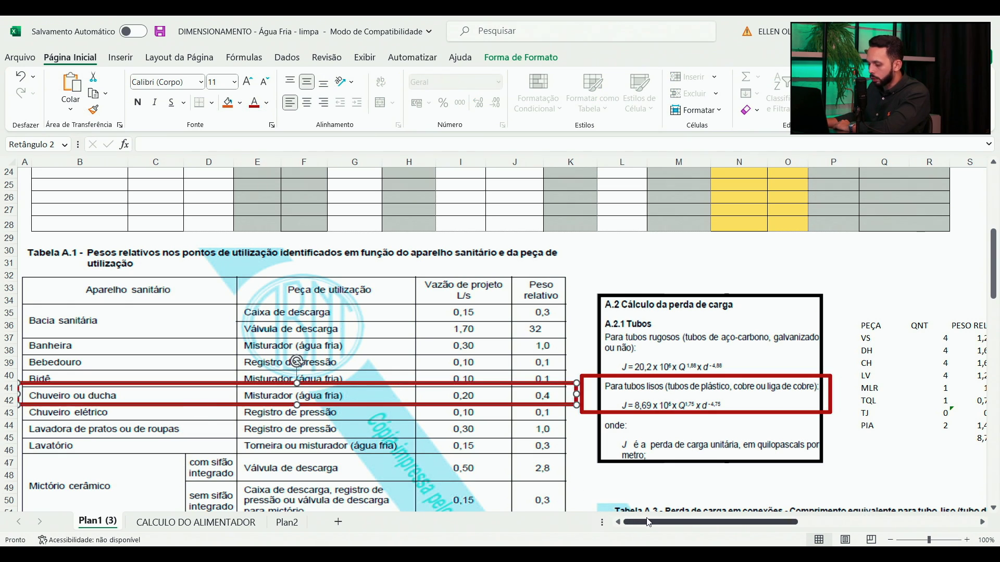
# - Check the SOMA formula that totals the relative weights at the end of the fixture table
pyautogui.moveTo(653, 528); pyautogui.dragTo(670, 528)
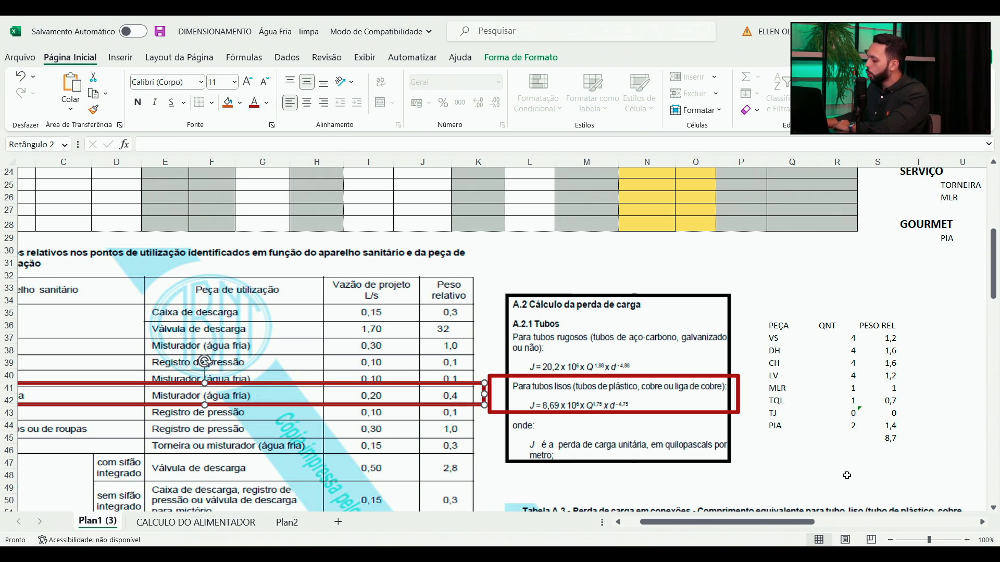
pyautogui.doubleClick(889, 438)
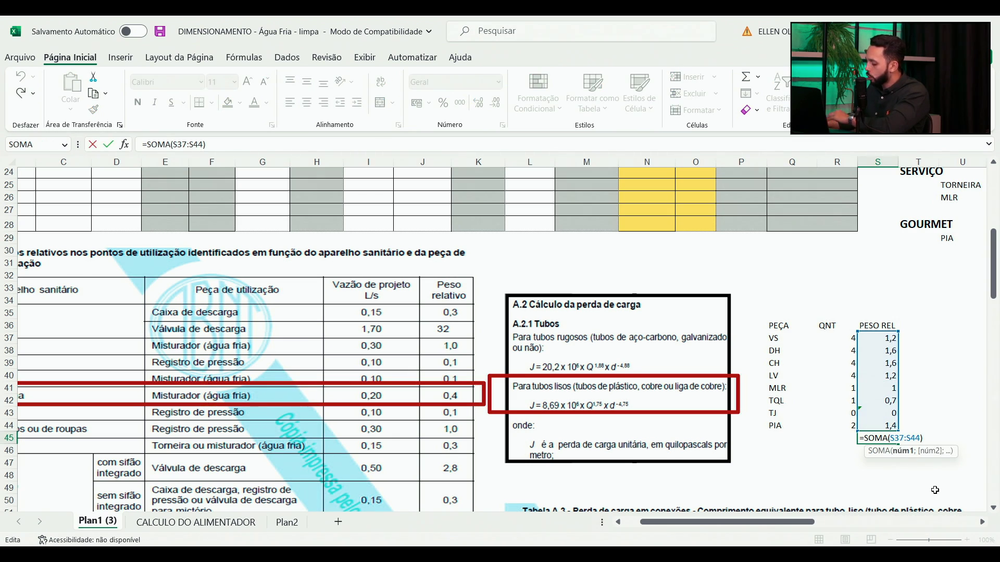
pyautogui.press('Return')
pyautogui.click(883, 438)
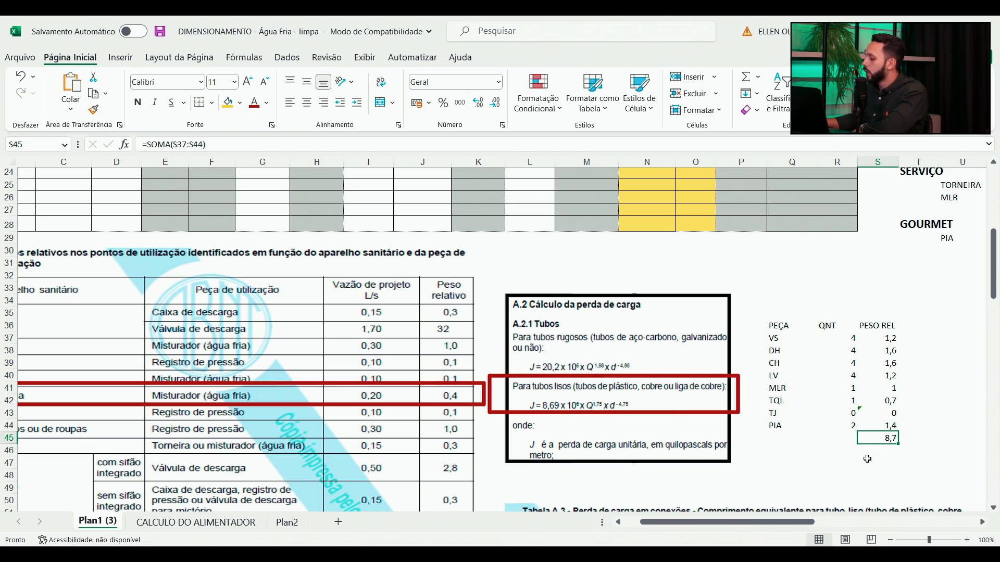
# - Enter 8,7 as the accumulated weight of the WC 01 PAV. SUP. section in the calculation sheet
pyautogui.scroll(6, 867, 459)
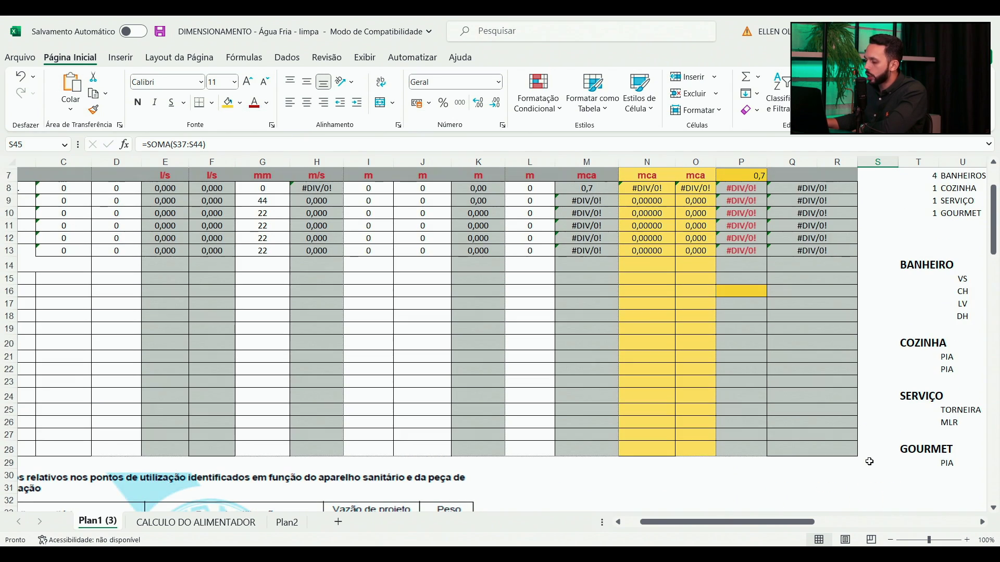
pyautogui.scroll(2, 869, 462)
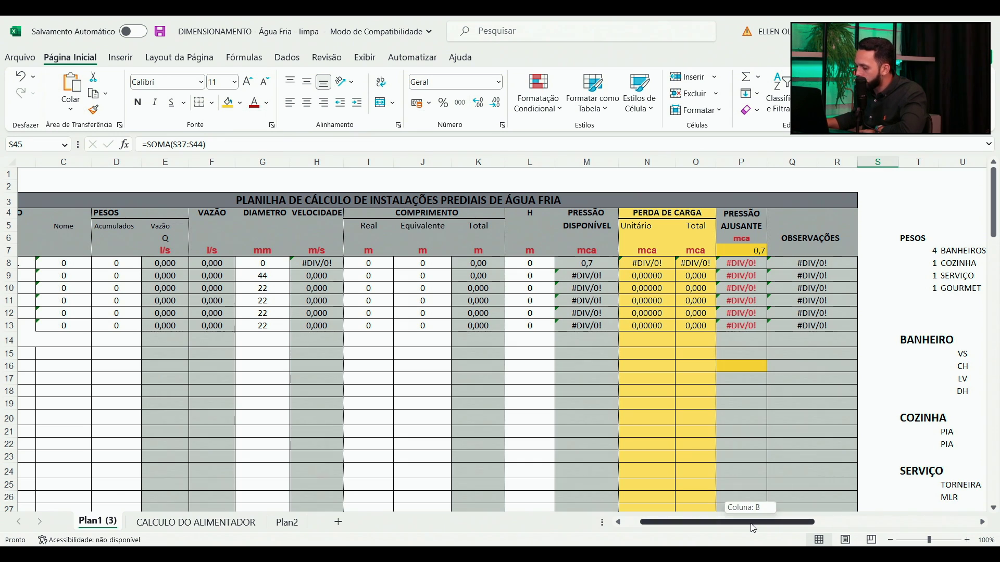
pyautogui.moveTo(753, 524); pyautogui.dragTo(737, 523)
pyautogui.scroll(-1, 558, 453)
pyautogui.scroll(-2, 458, 383)
pyautogui.scroll(2, 439, 397)
pyautogui.moveTo(224, 226); pyautogui.dragTo(210, 287)
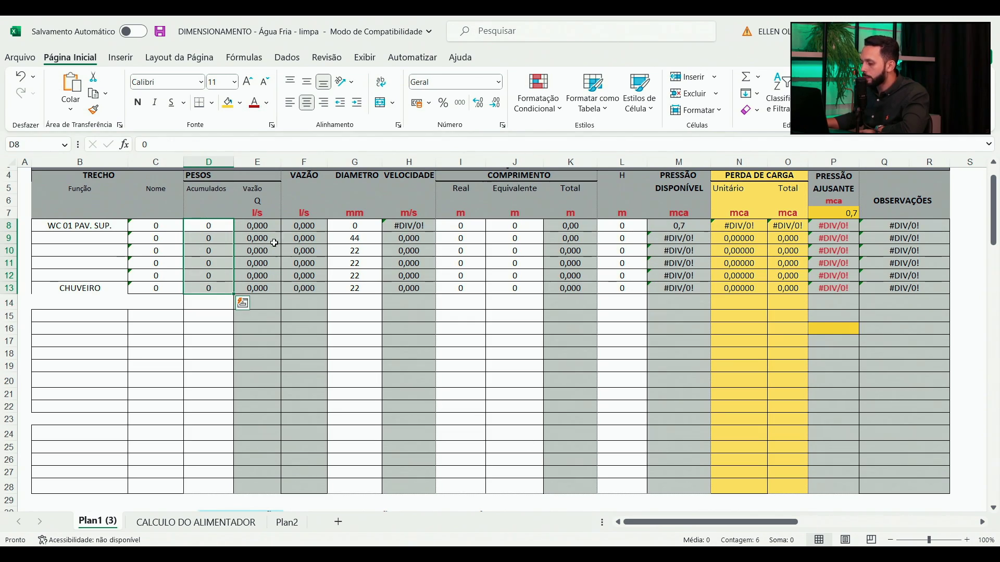
pyautogui.click(230, 226)
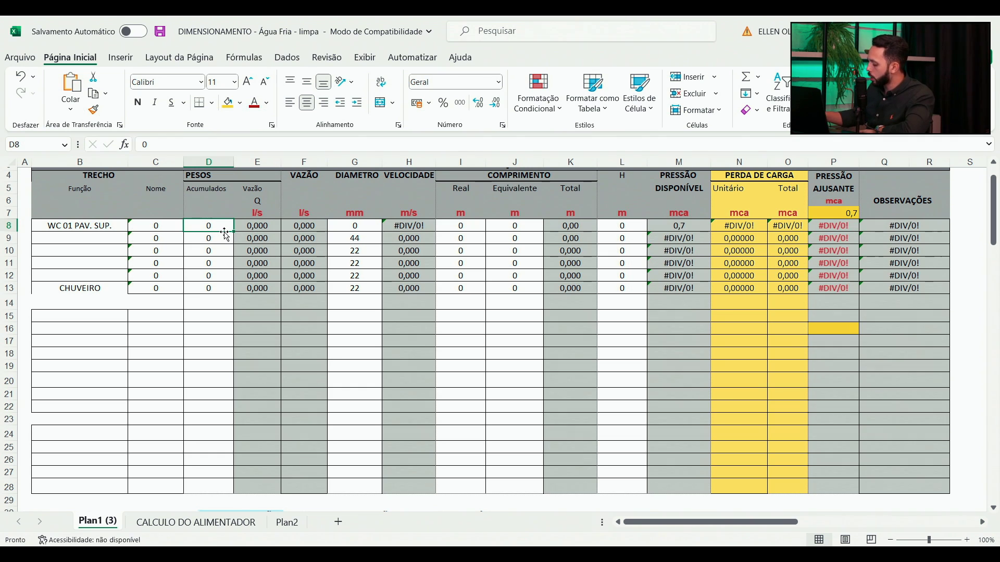
pyautogui.scroll(1, 223, 251)
pyautogui.write('8,7')
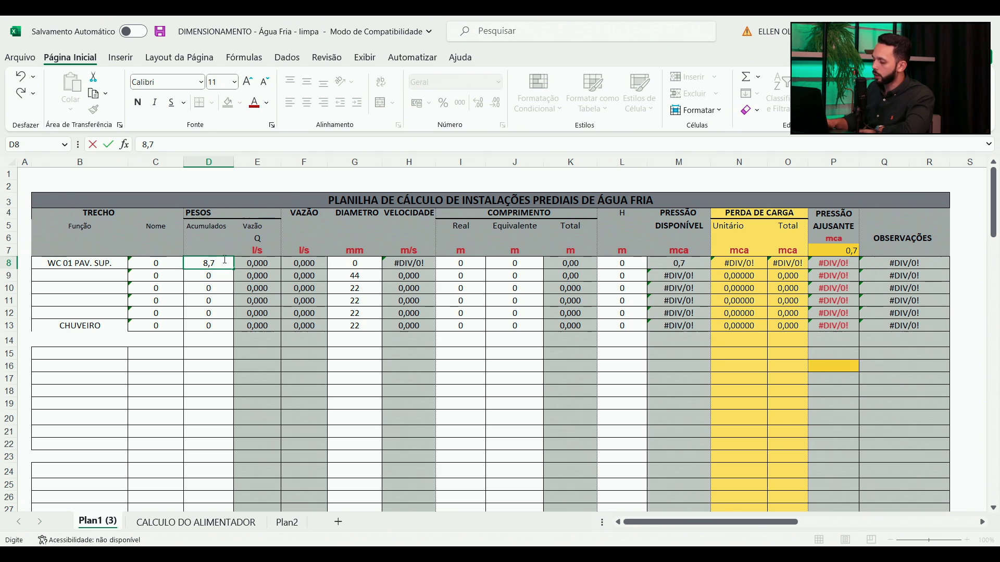
pyautogui.press('Return')
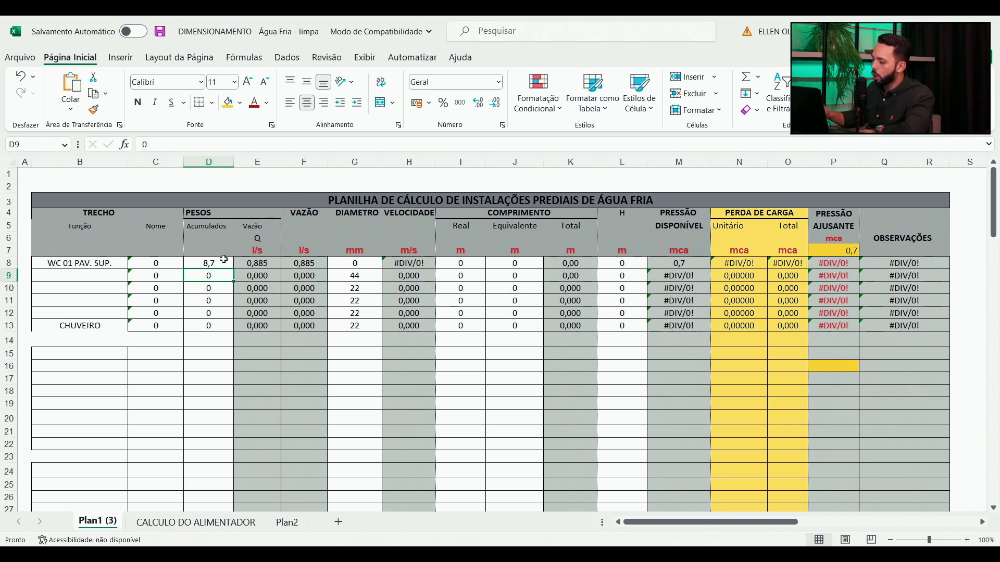
# - Compare the Vazão Q formula of the WC 01 PAV. SUP. row with the flow equation on the PowerPoint slide, returning to Excel
pyautogui.click(263, 265)
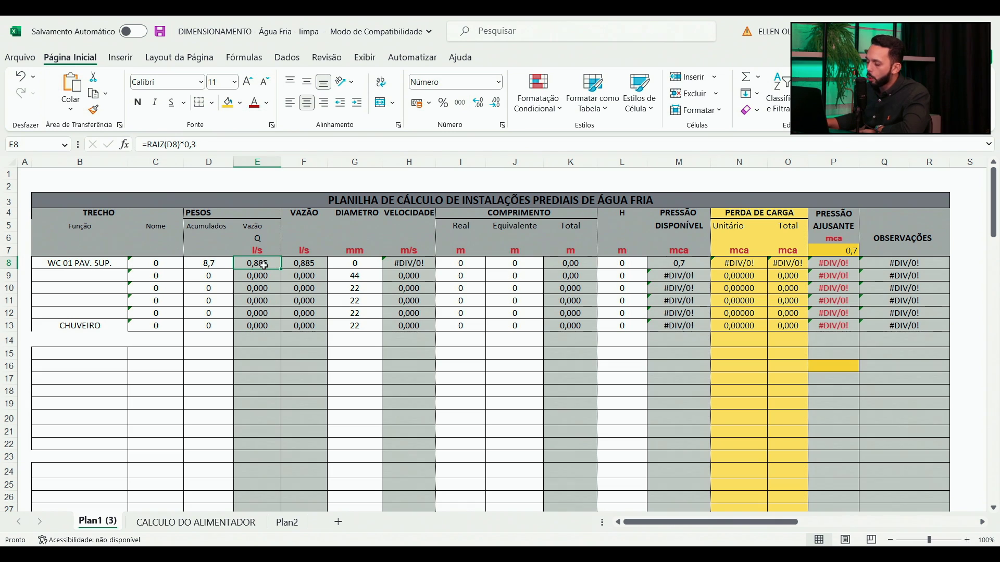
pyautogui.click(686, 556)
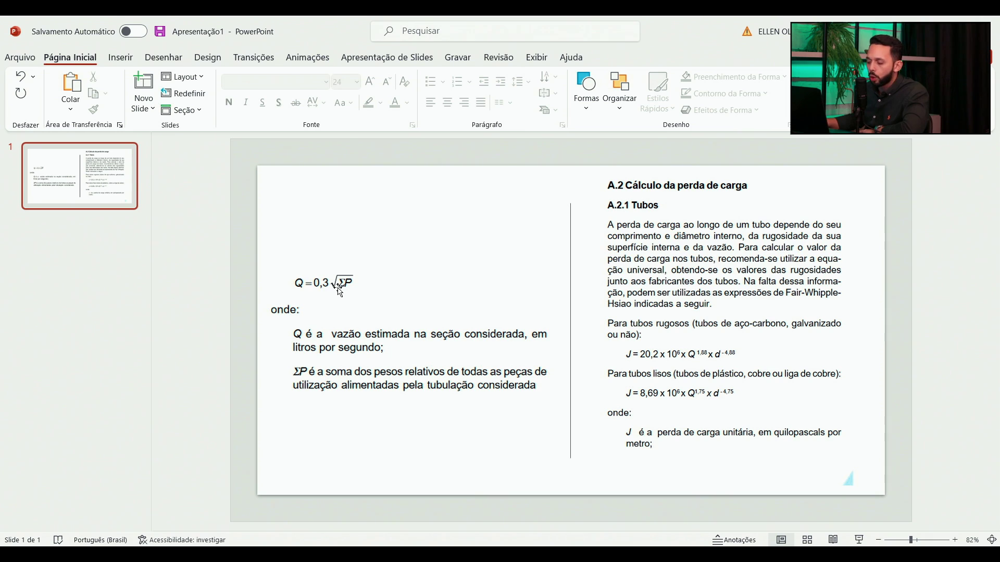
pyautogui.click(921, 29)
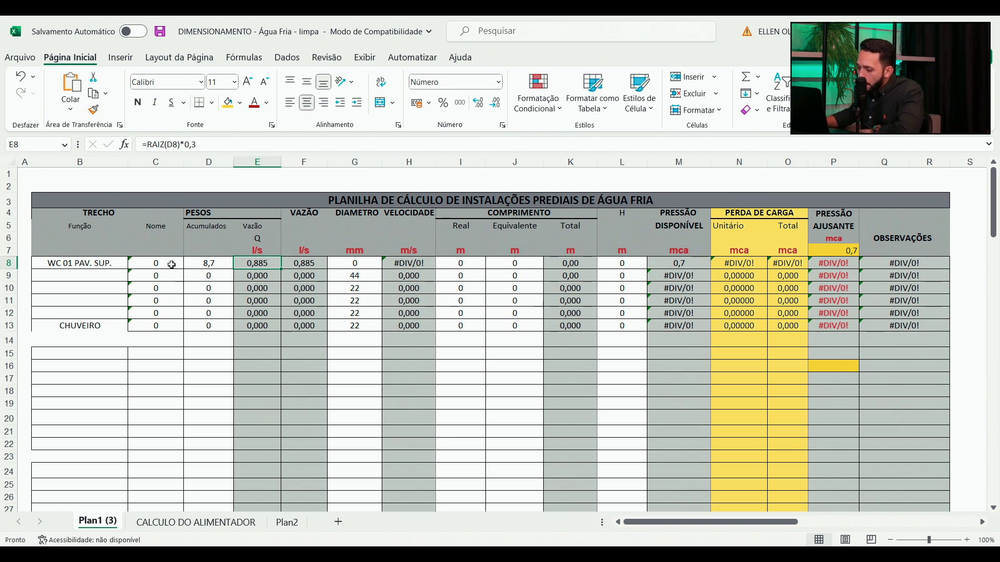
# - Review the Nome cells of the pipe sections in rows 8 to 13 and the first section's accumulated weight
pyautogui.moveTo(172, 265); pyautogui.dragTo(171, 332)
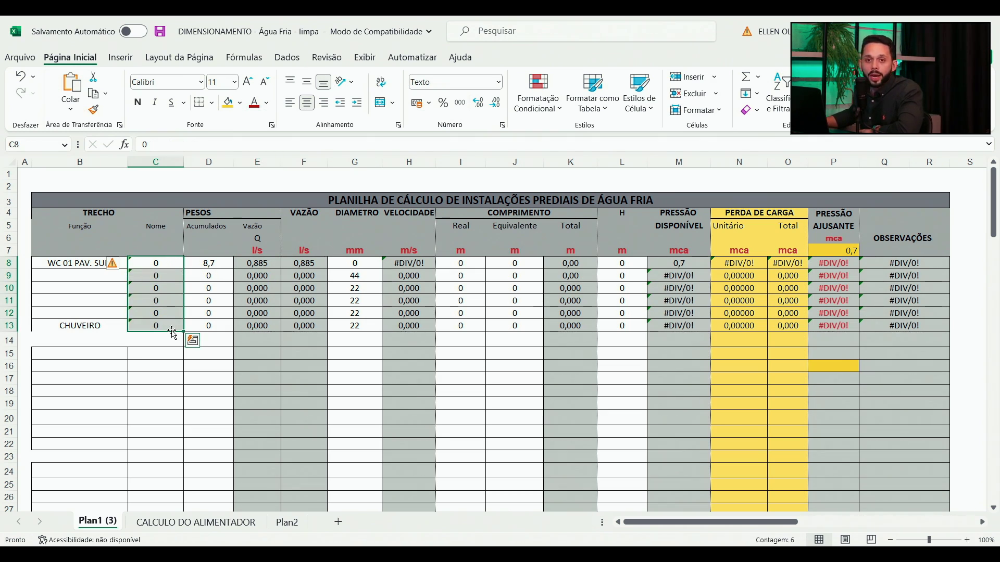
pyautogui.click(232, 336)
pyautogui.click(218, 263)
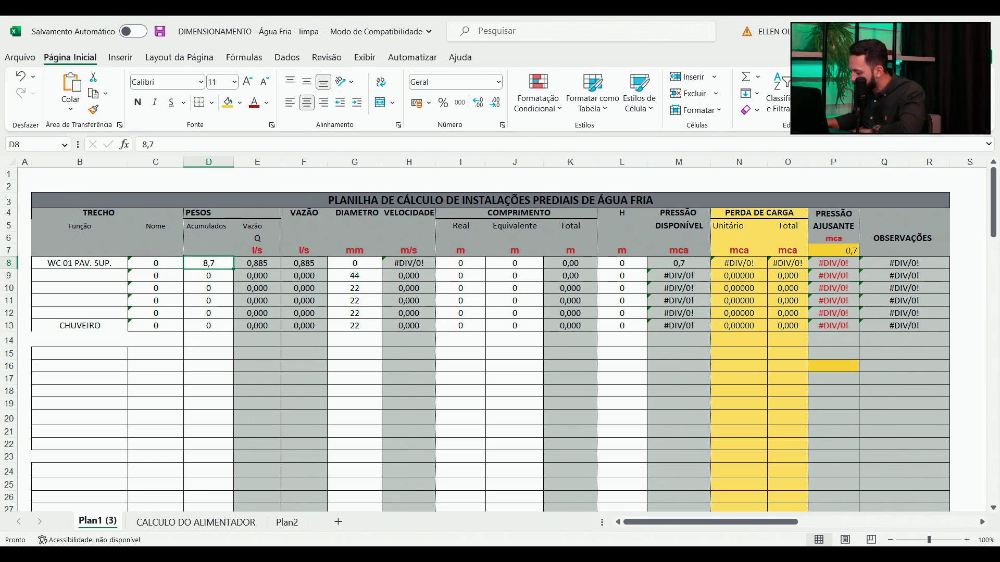
# - Switch to Revit and open the 3D GERAL - HID (AF) Copiar 1 view
pyautogui.hotkey('alt', 'Tab')
pyautogui.scroll(-2, 540, 366)
pyautogui.click(239, 24)
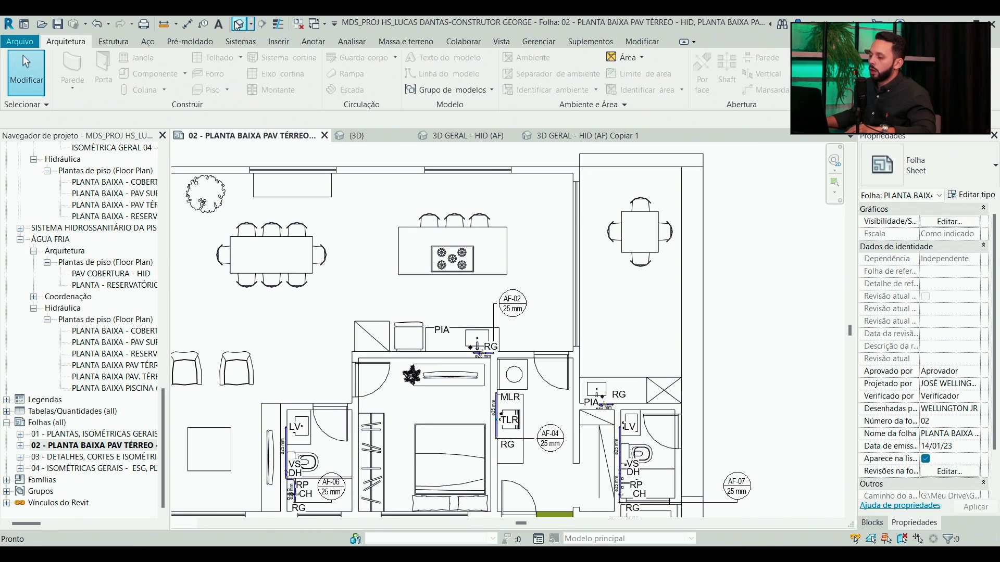
pyautogui.click(556, 134)
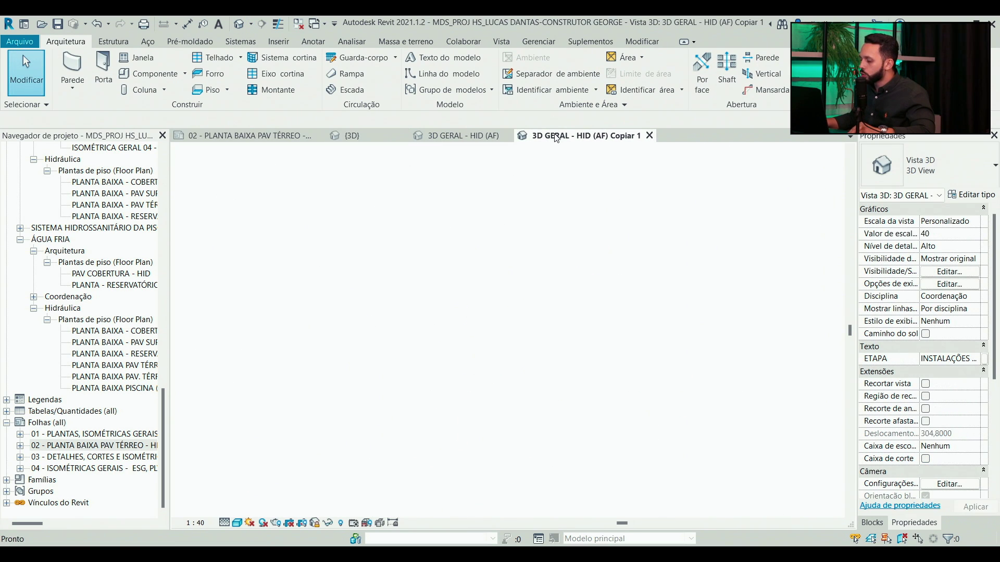
# - Trace the main pipe in 3D from the tee below the water tanks to the next branching tee, selecting each tee
pyautogui.moveTo(633, 201); pyautogui.dragTo(665, 188)
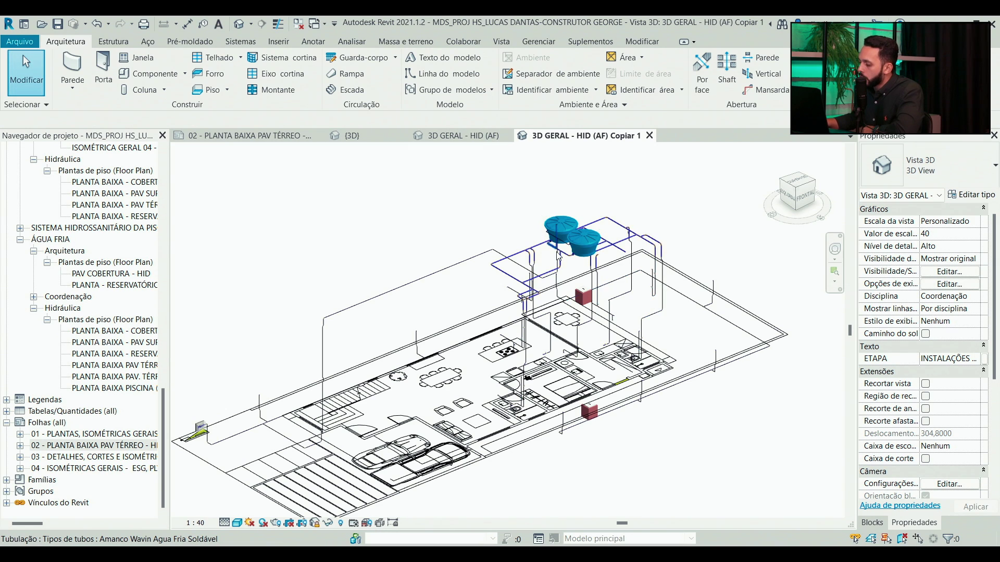
pyautogui.scroll(5, 558, 256)
pyautogui.scroll(4, 534, 281)
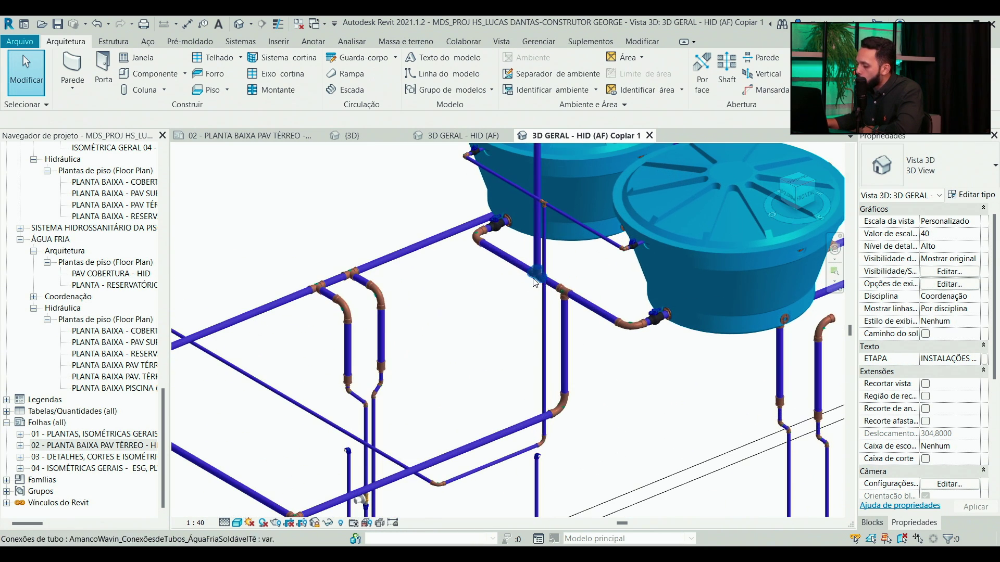
pyautogui.click(562, 294)
pyautogui.scroll(-4, 563, 294)
pyautogui.moveTo(599, 330); pyautogui.dragTo(613, 283)
pyautogui.scroll(3, 590, 270)
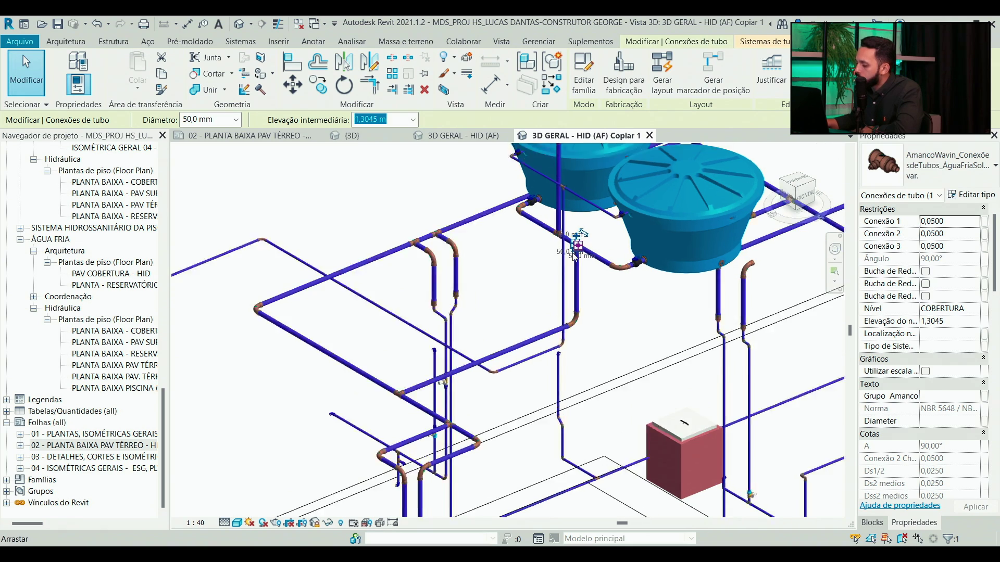
pyautogui.click(382, 327)
pyautogui.scroll(-2, 387, 341)
pyautogui.scroll(-4, 390, 345)
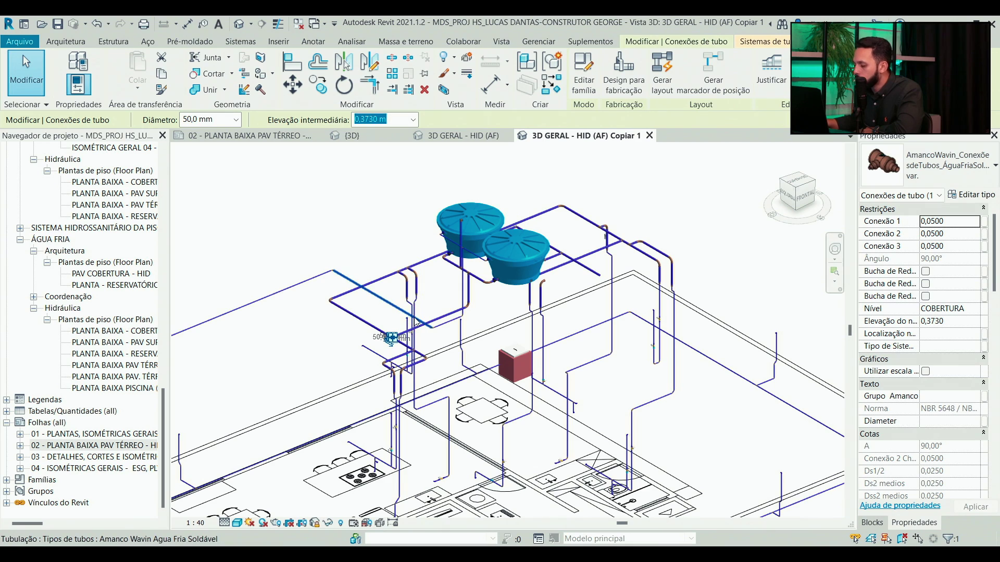
# - Examine the branches running from the second tee down through the vertical pipes to the ground-floor fixtures
pyautogui.scroll(3, 407, 331)
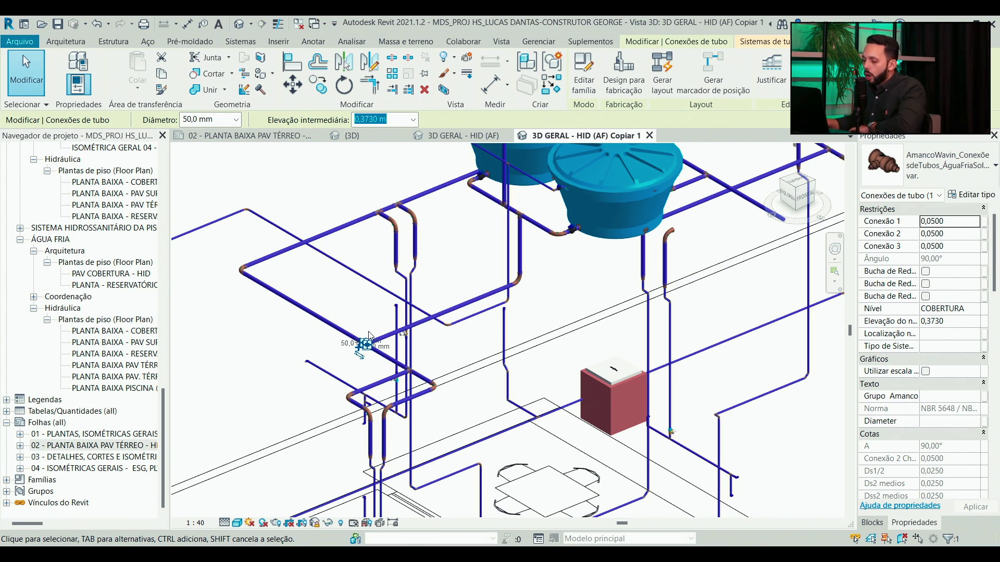
pyautogui.moveTo(367, 341); pyautogui.dragTo(341, 263)
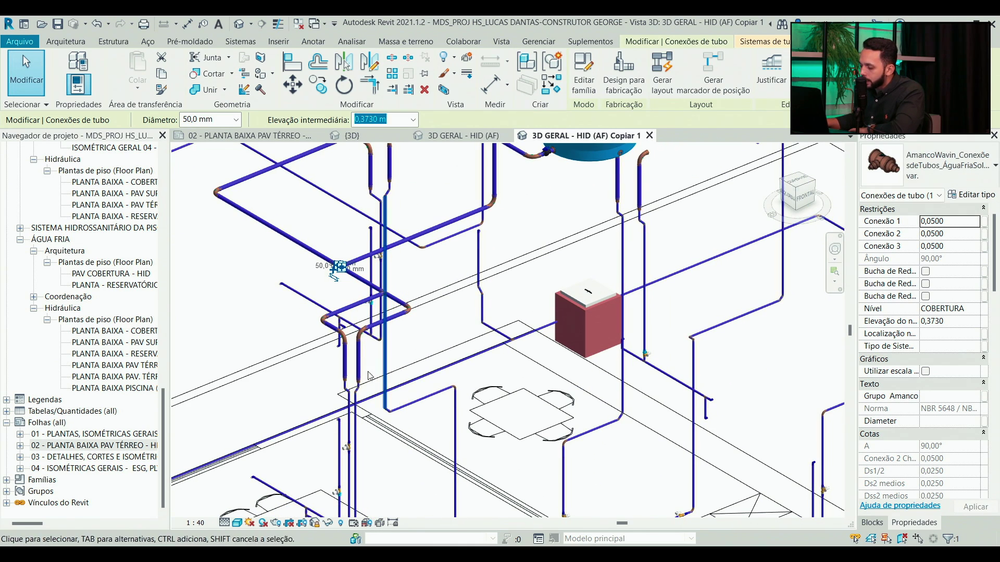
pyautogui.moveTo(335, 275); pyautogui.dragTo(364, 342)
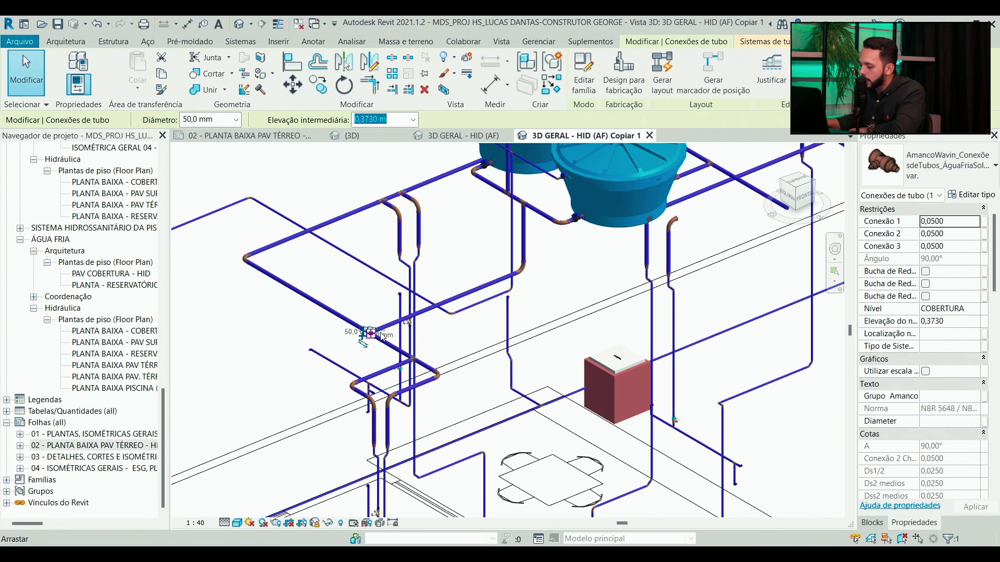
pyautogui.scroll(2, 364, 333)
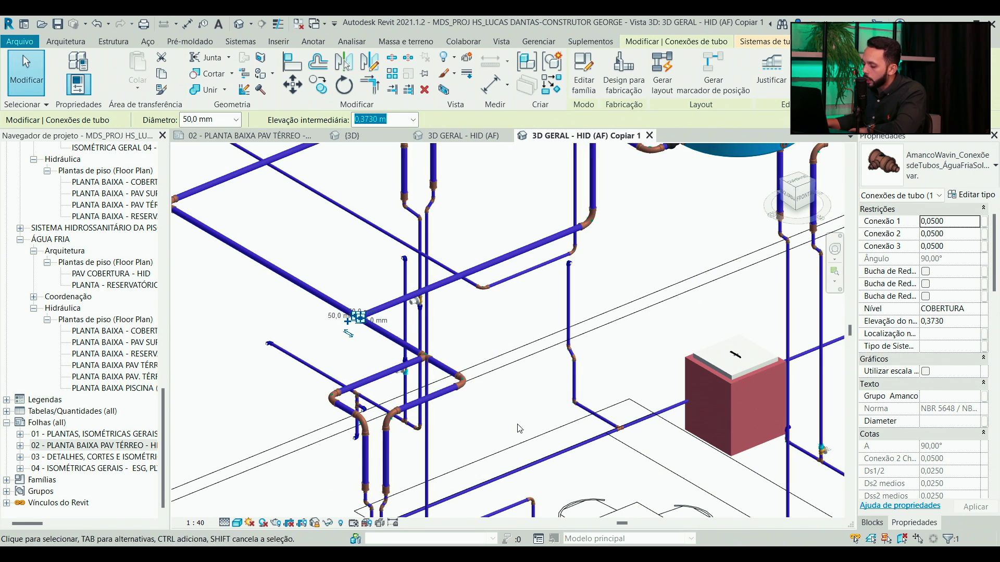
pyautogui.moveTo(536, 434); pyautogui.dragTo(524, 352)
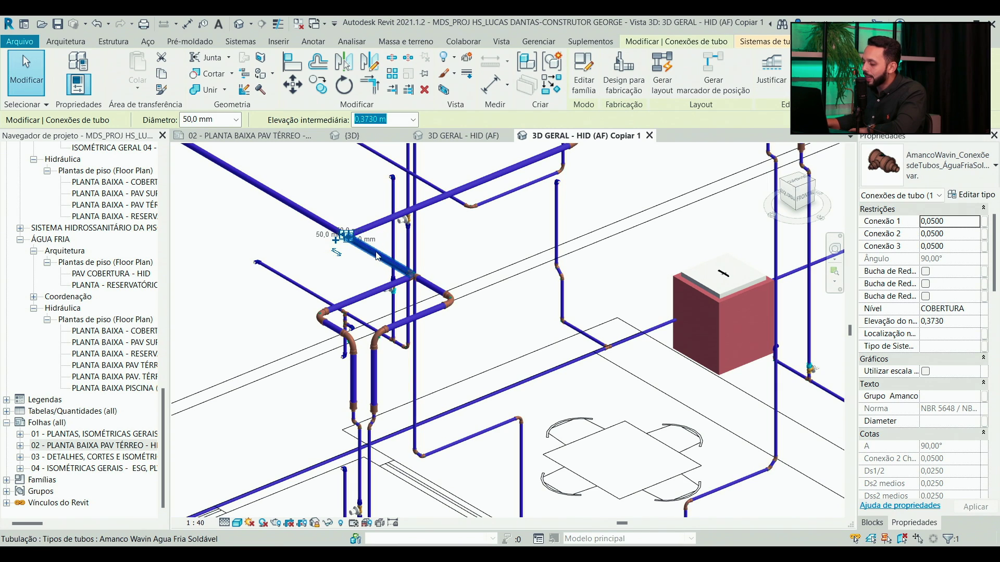
pyautogui.scroll(-2, 431, 357)
pyautogui.moveTo(431, 357); pyautogui.dragTo(435, 284)
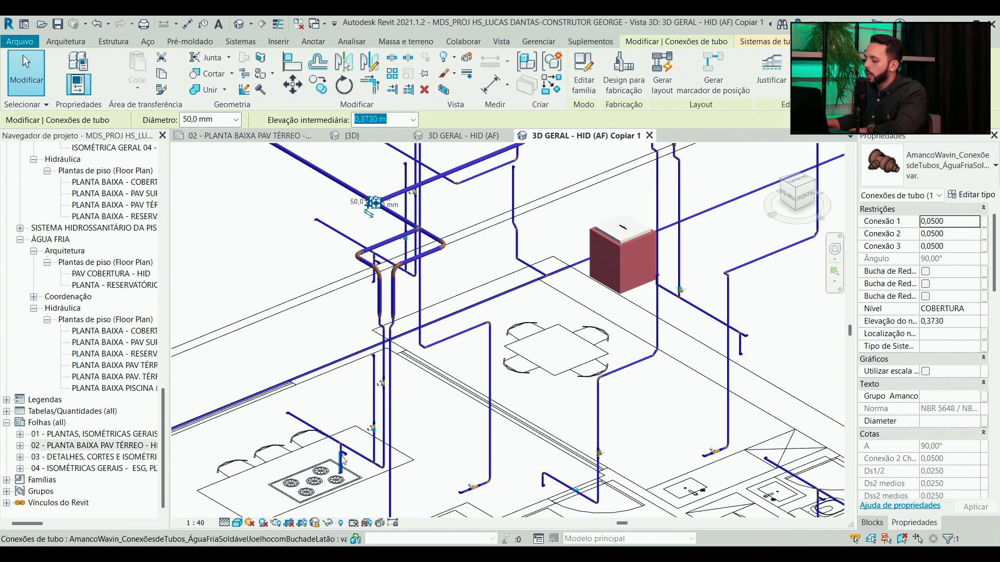
pyautogui.scroll(1, 477, 305)
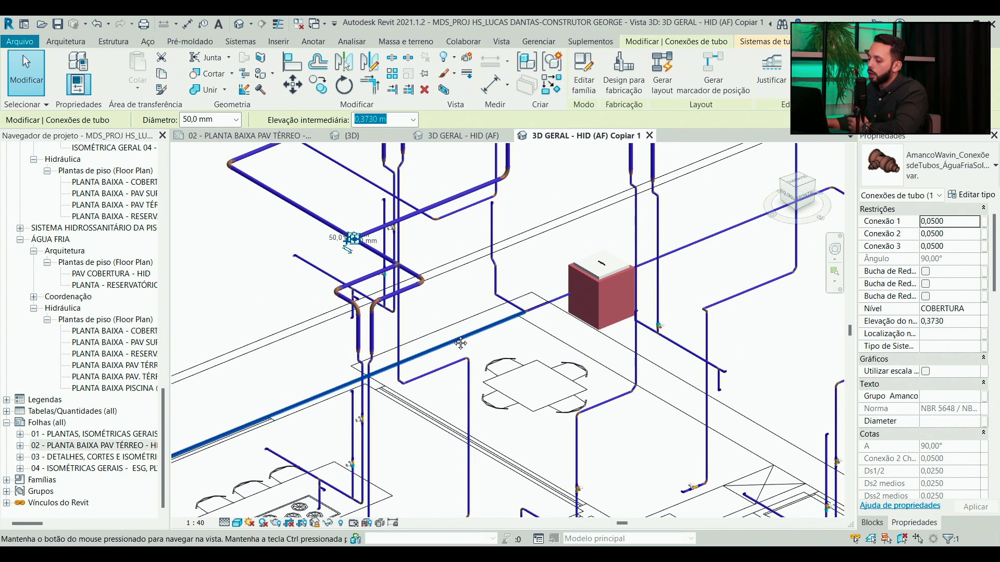
pyautogui.scroll(2, 353, 366)
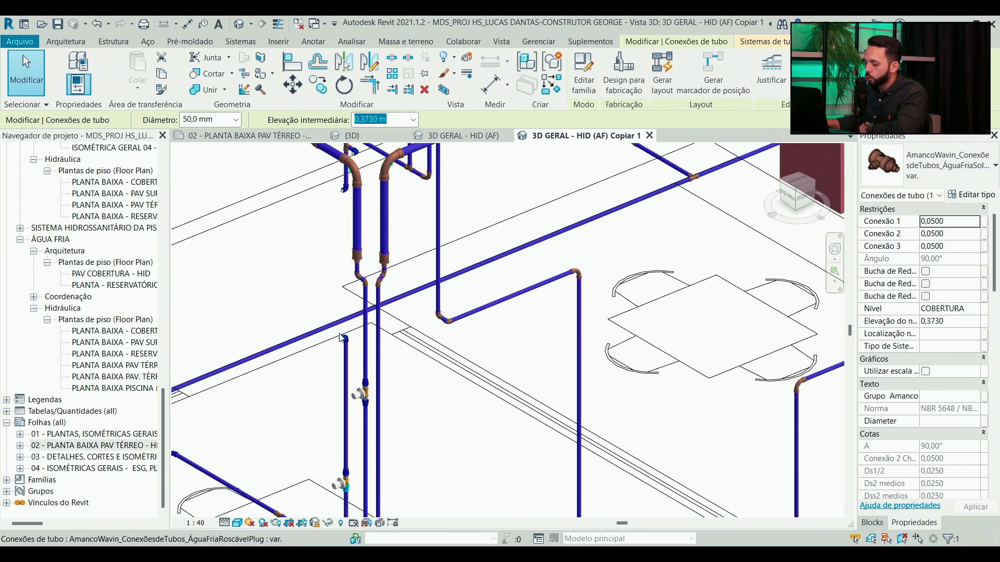
# - Place a 6mm Arial text note reading "A" beside the pipes below the water tanks in the 3D view
pyautogui.scroll(-5, 343, 341)
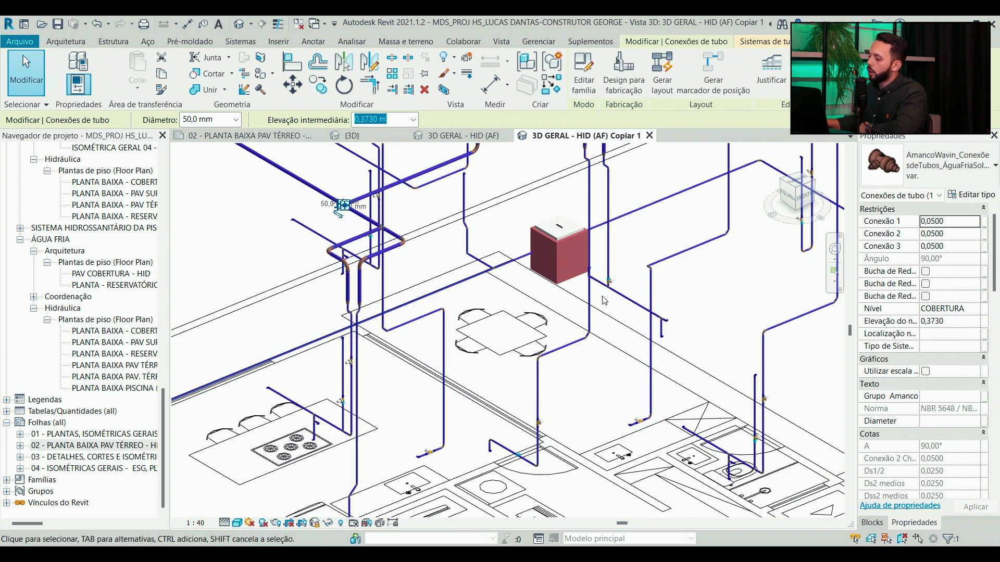
pyautogui.click(289, 214)
pyautogui.moveTo(289, 214); pyautogui.dragTo(375, 212)
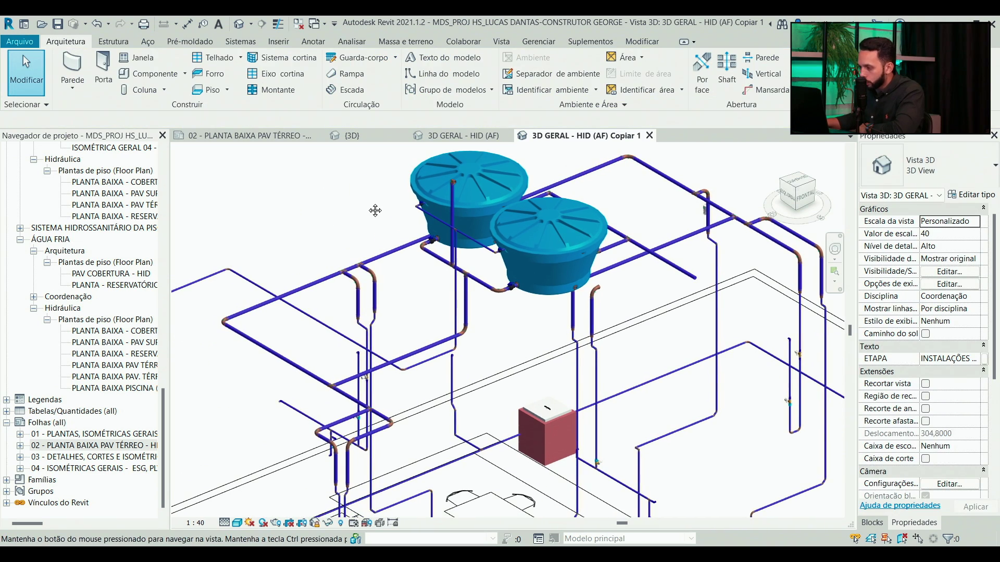
pyautogui.click(219, 23)
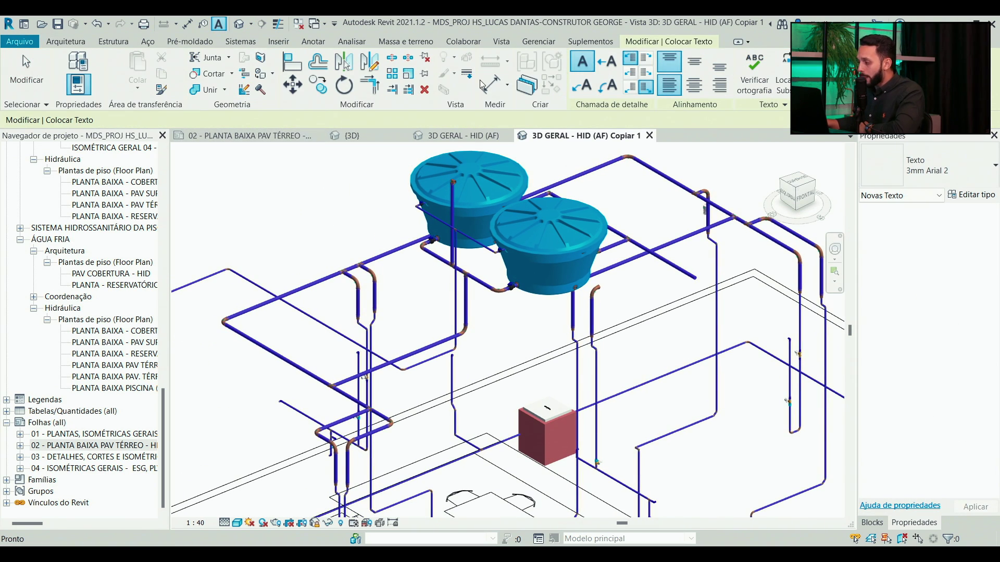
pyautogui.click(935, 167)
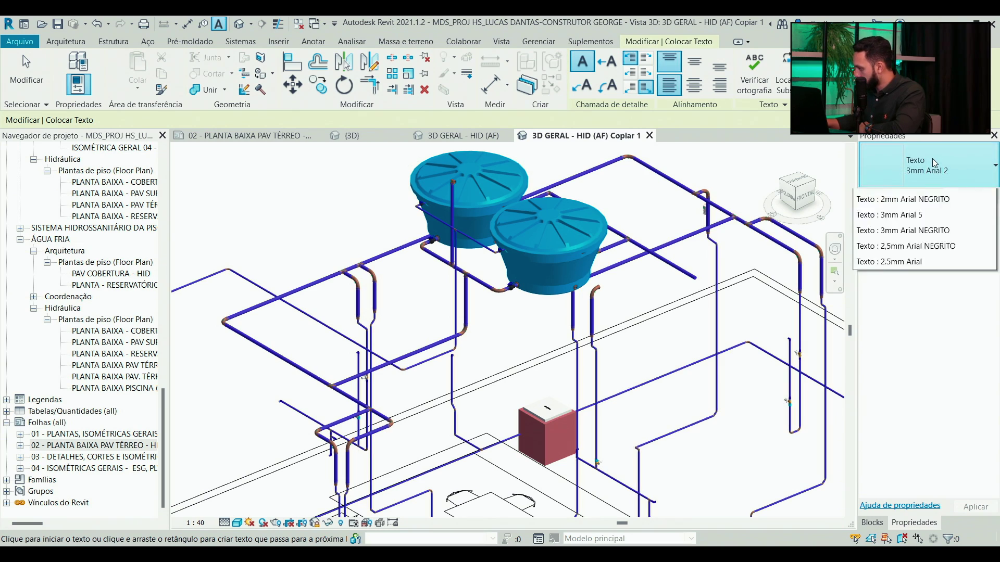
pyautogui.scroll(-2, 941, 333)
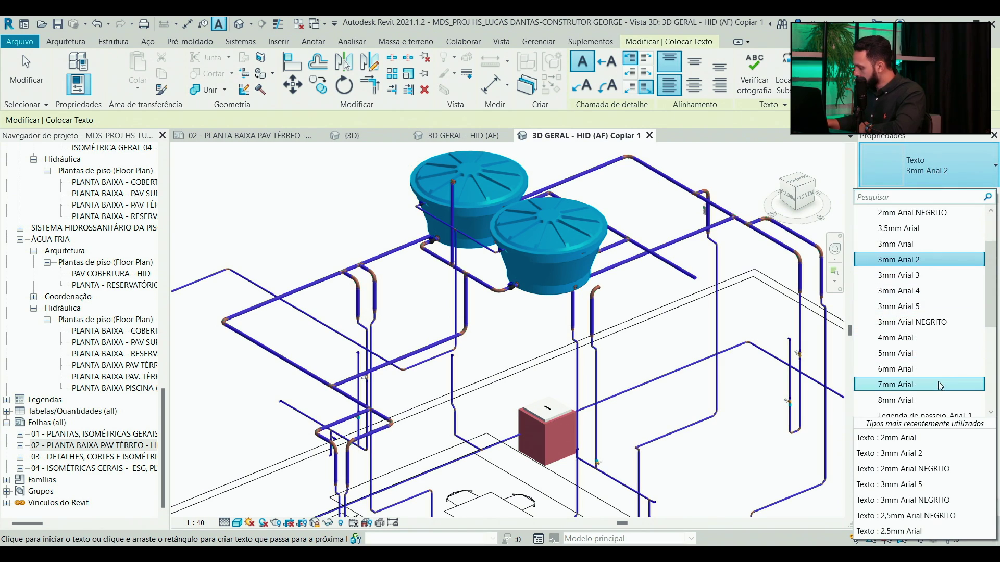
pyautogui.click(940, 371)
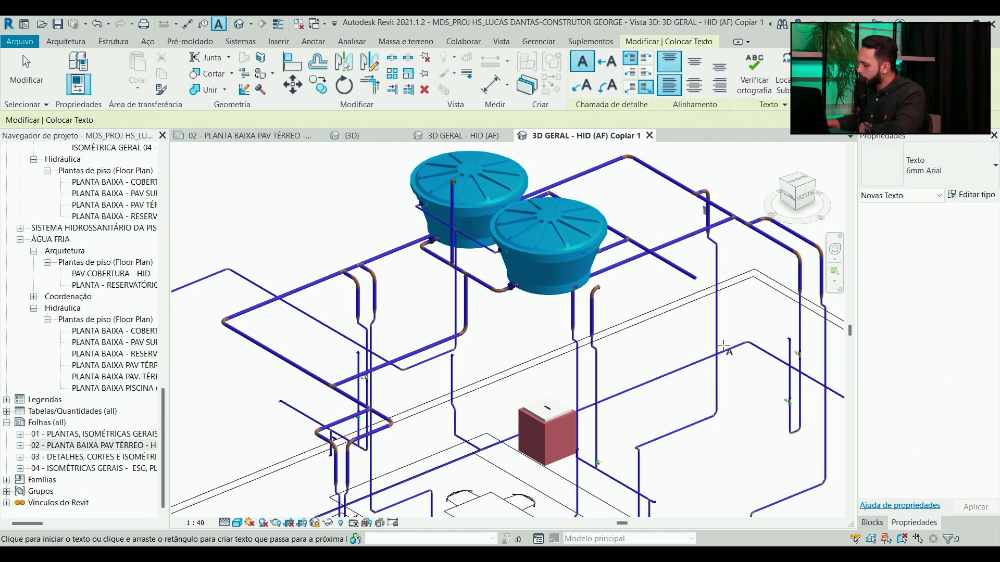
pyautogui.click(422, 271)
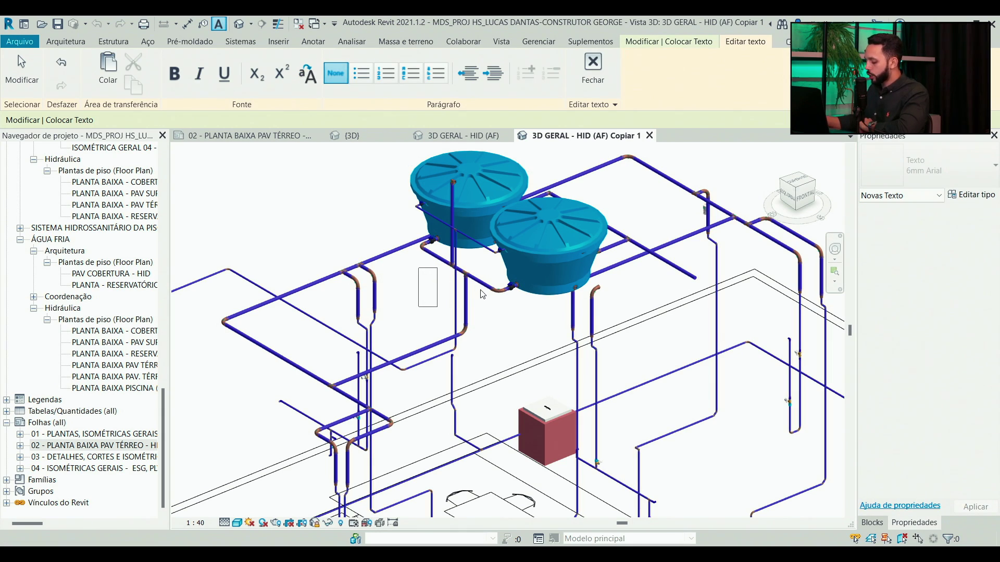
pyautogui.press('capslock')
pyautogui.press('BackSpace')
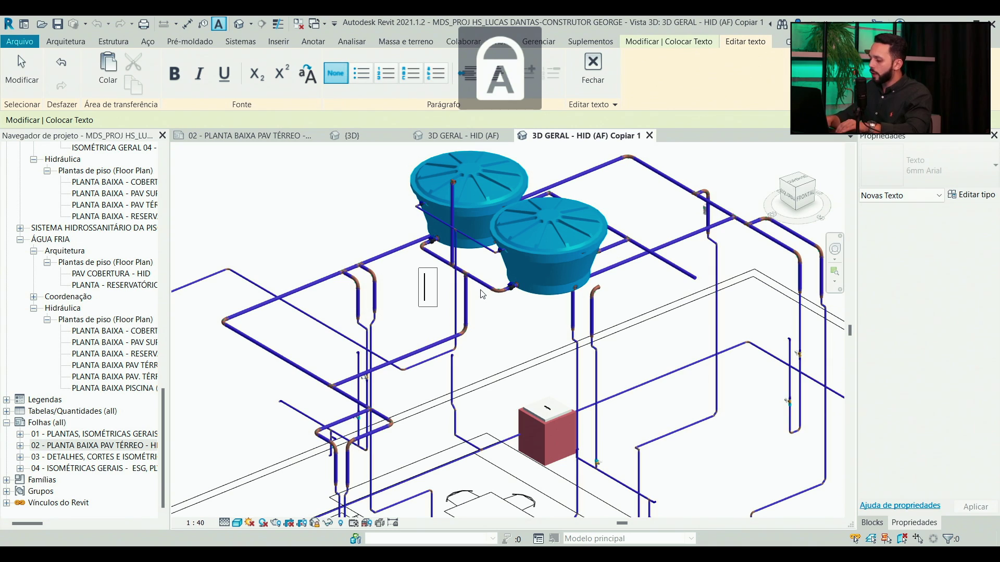
pyautogui.write('A')
pyautogui.press('Escape')
pyautogui.scroll(2, 482, 268)
pyautogui.press('Escape')
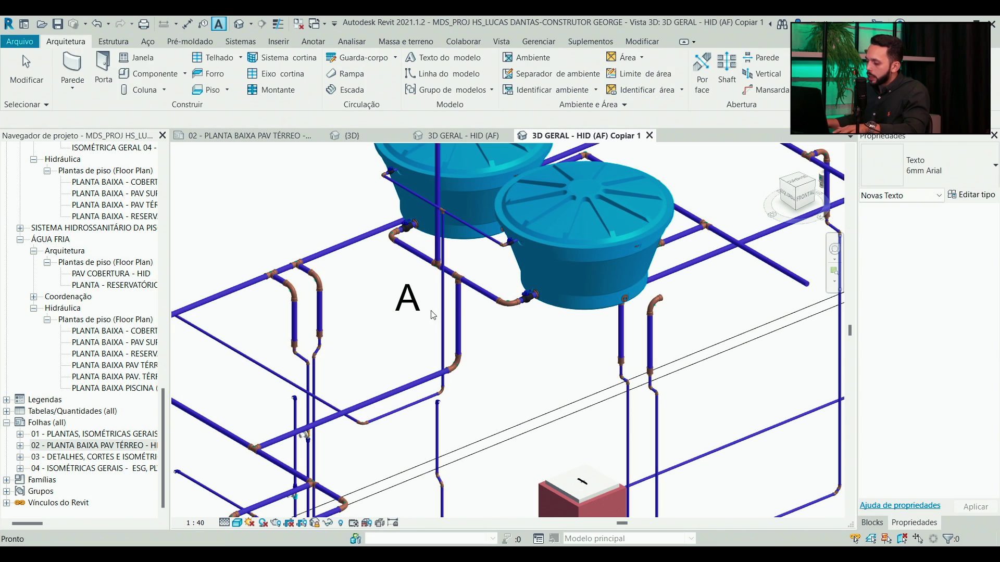
# - Move the "A" note up beside the rear water tank, just above its outlet
pyautogui.click(428, 300)
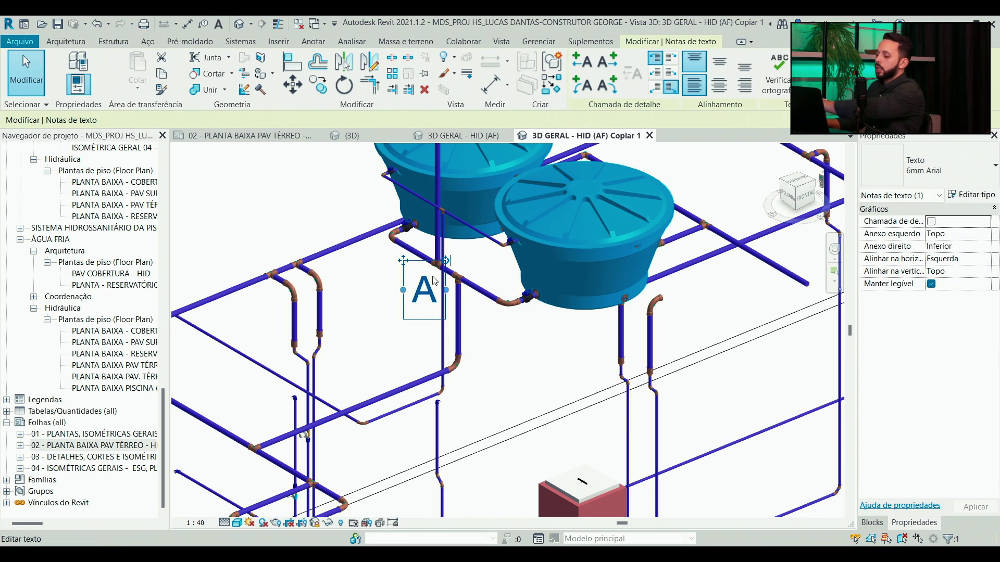
pyautogui.moveTo(403, 261); pyautogui.dragTo(359, 170)
pyautogui.moveTo(401, 307); pyautogui.dragTo(425, 307)
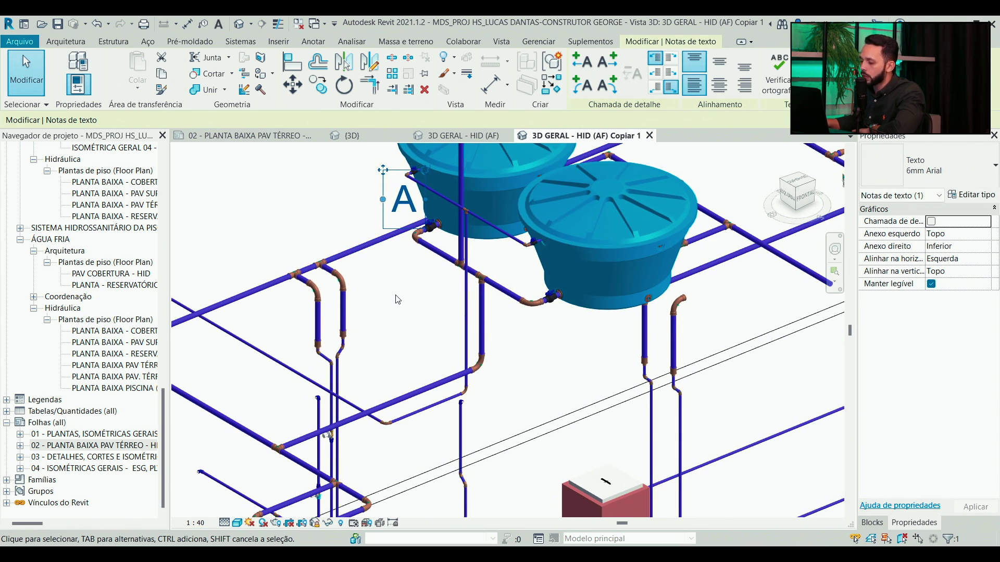
# - Examine the main pipe run from the tank outlets marked A down to the next branching tee
pyautogui.scroll(2, 456, 238)
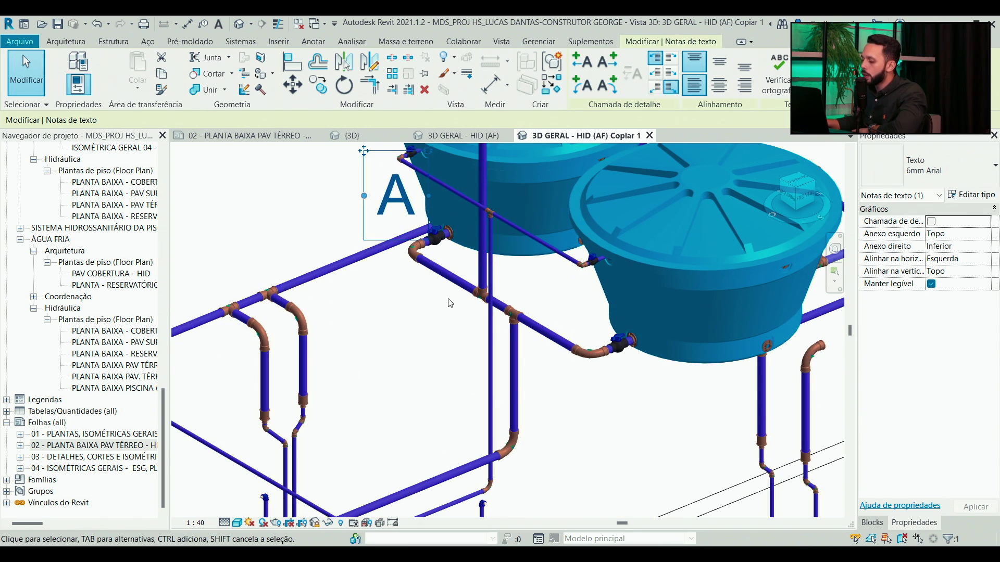
pyautogui.scroll(-2, 450, 303)
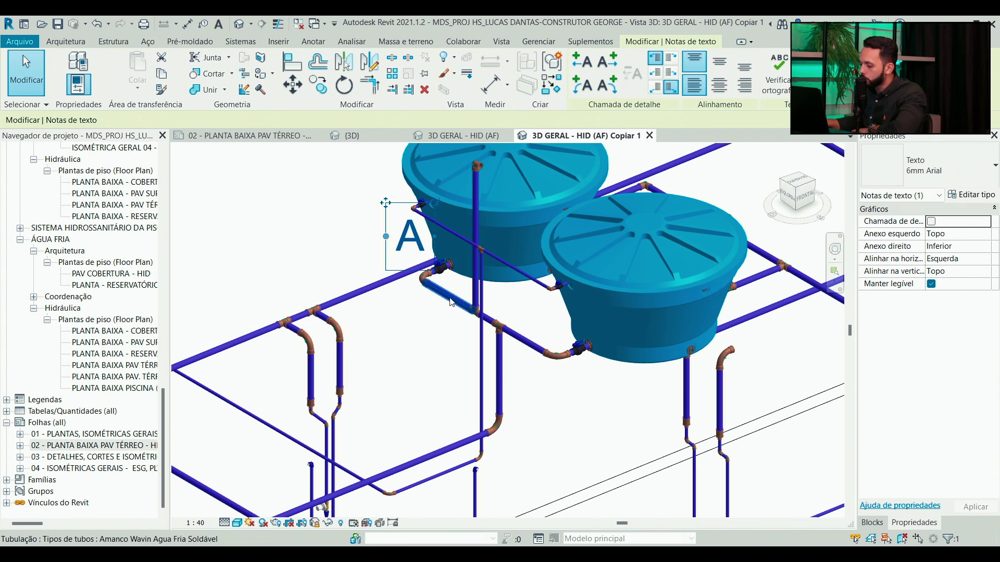
pyautogui.scroll(-2, 495, 393)
pyautogui.moveTo(494, 389); pyautogui.dragTo(520, 332)
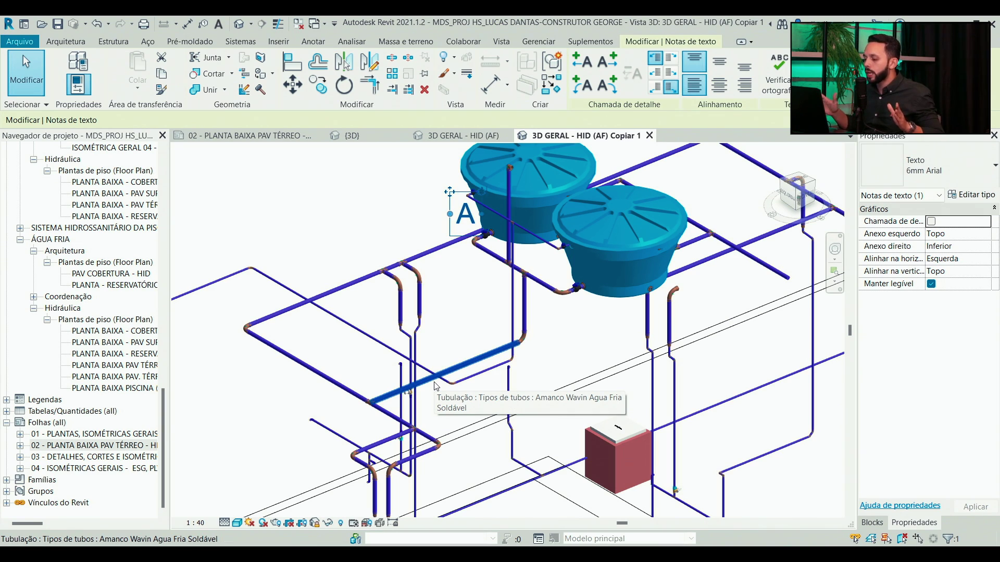
pyautogui.scroll(-2, 438, 385)
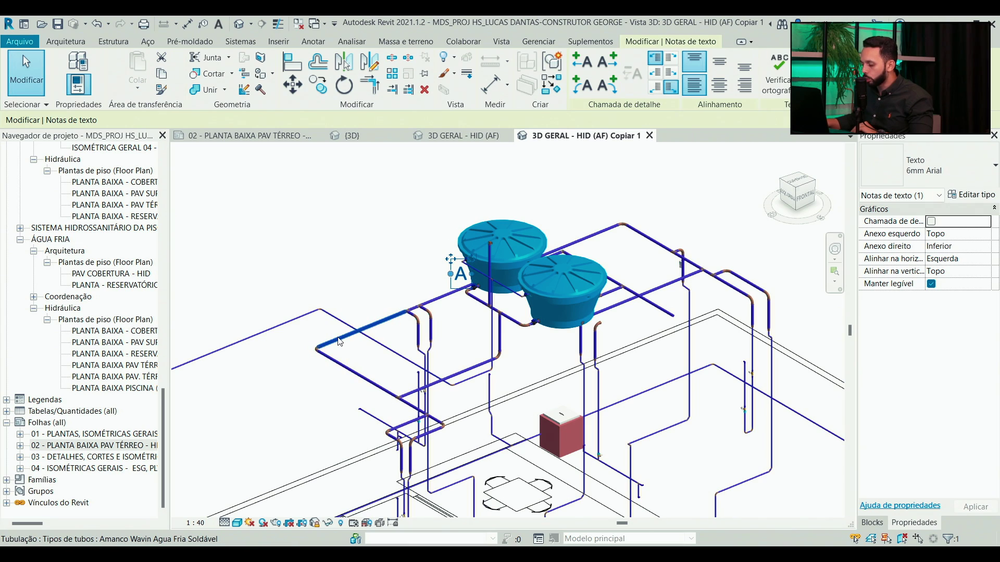
pyautogui.moveTo(388, 369); pyautogui.dragTo(370, 279)
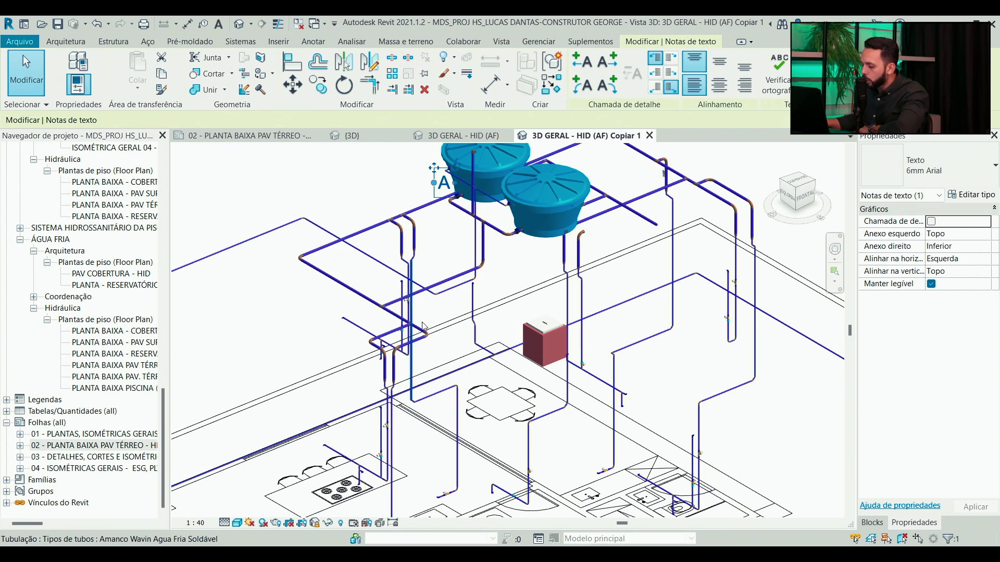
pyautogui.scroll(1, 388, 315)
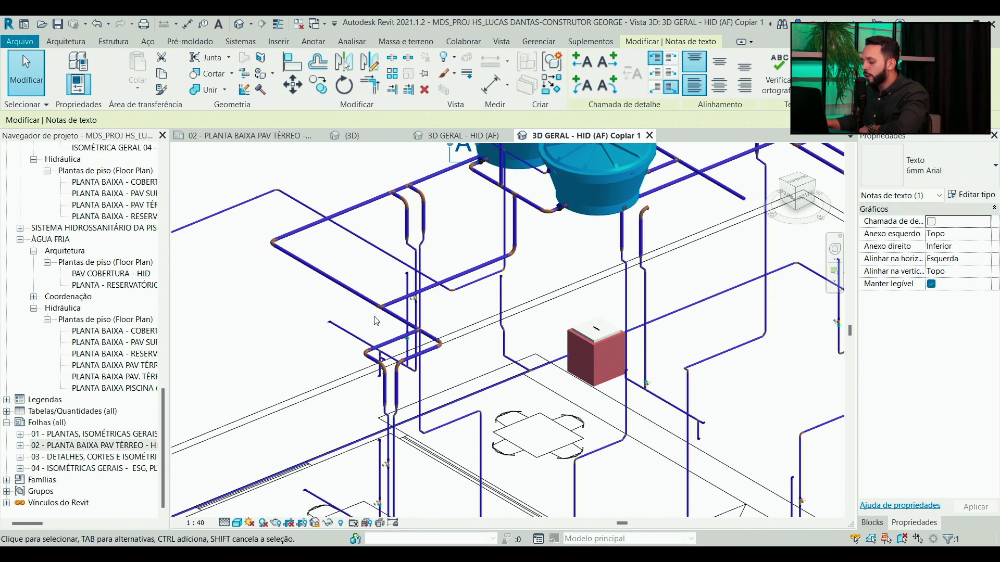
pyautogui.scroll(-3, 376, 321)
pyautogui.scroll(4, 389, 276)
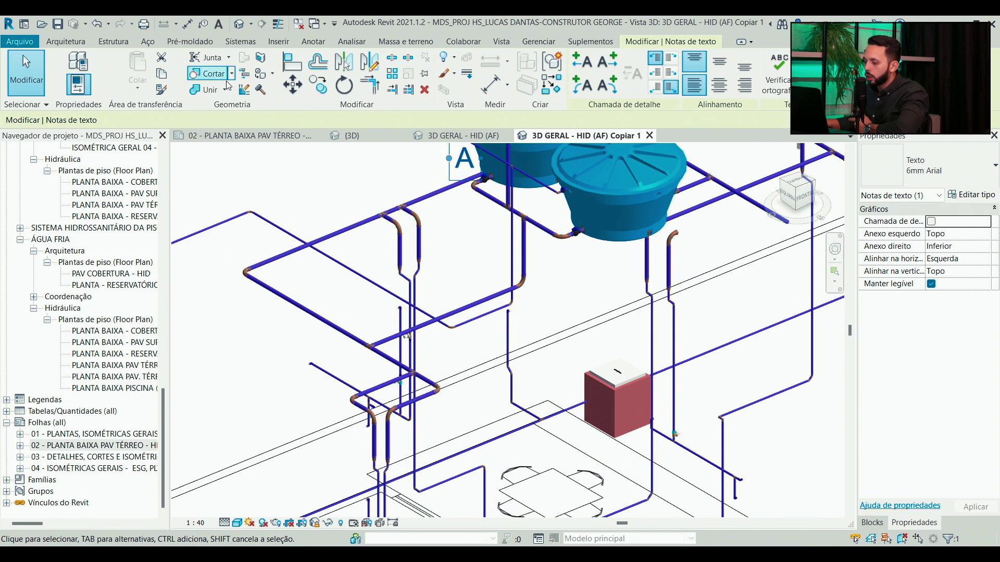
# - Copy the "A" note to the tee at the end of the main pipe and change the copy's text to "B"
pyautogui.click(318, 84)
pyautogui.click(445, 176)
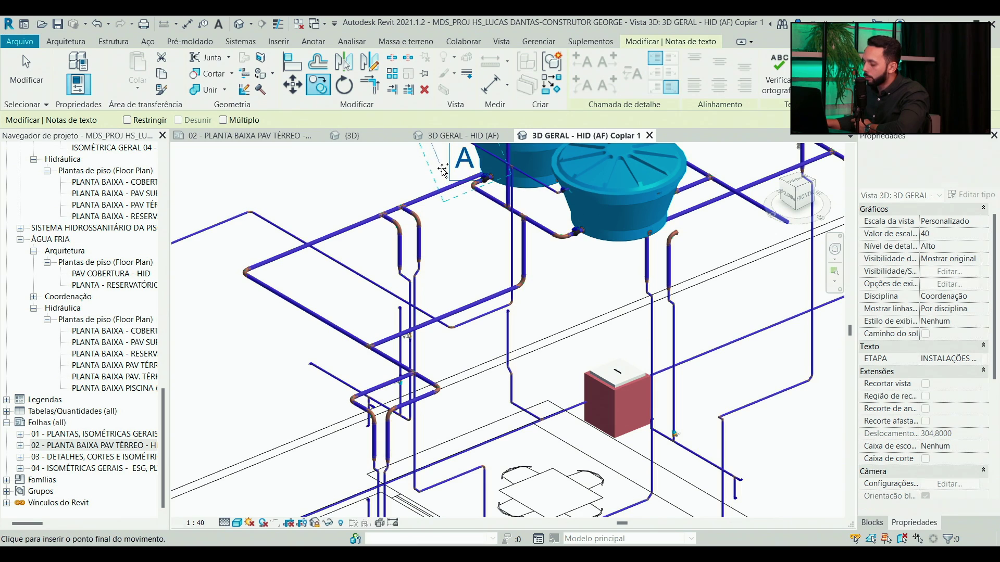
pyautogui.click(351, 323)
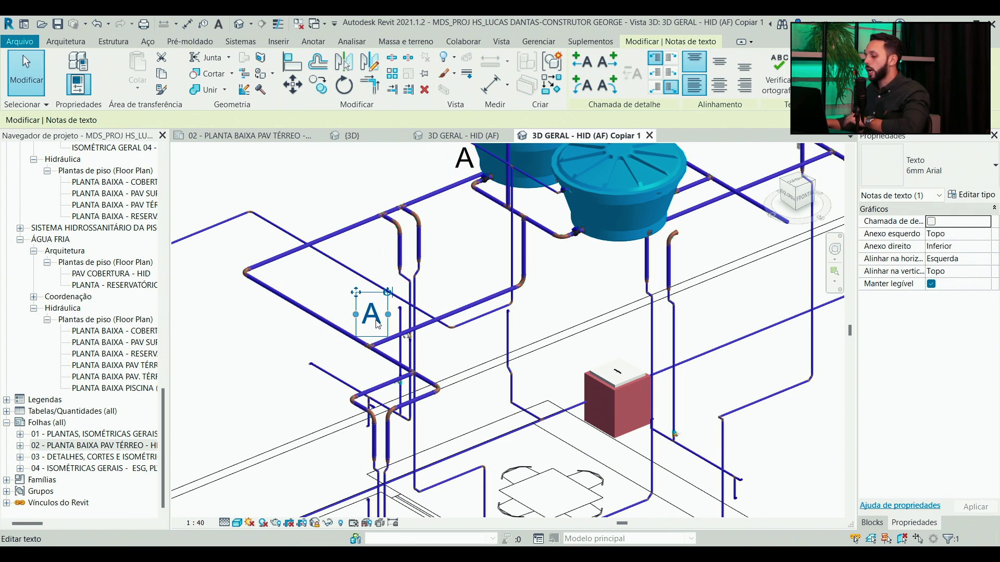
pyautogui.scroll(2, 351, 323)
pyautogui.doubleClick(376, 325)
pyautogui.write('B')
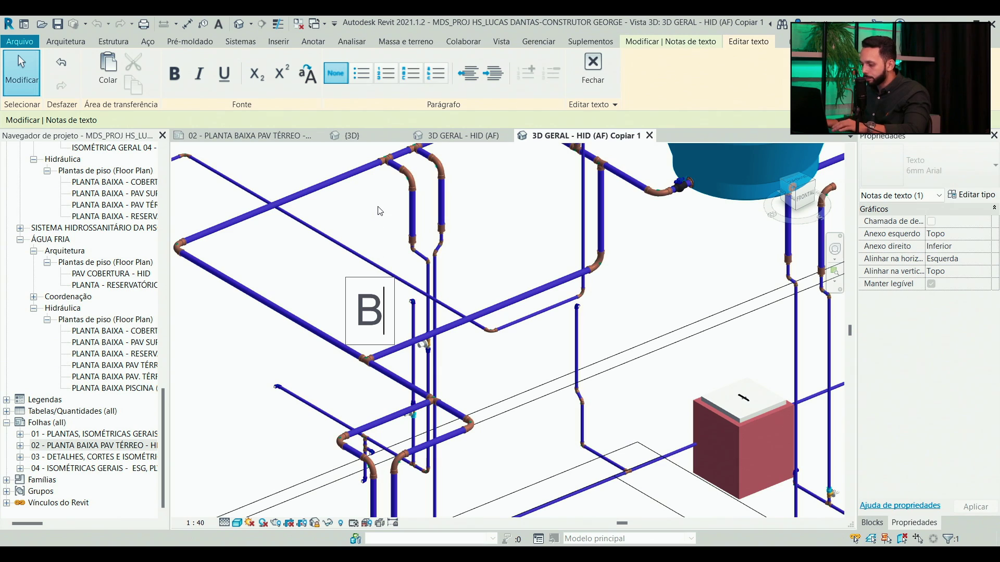
# - Add a leader to the "B" note, attach its end to the branching tee, and shift the note up beside it
pyautogui.press('Escape')
pyautogui.click(581, 66)
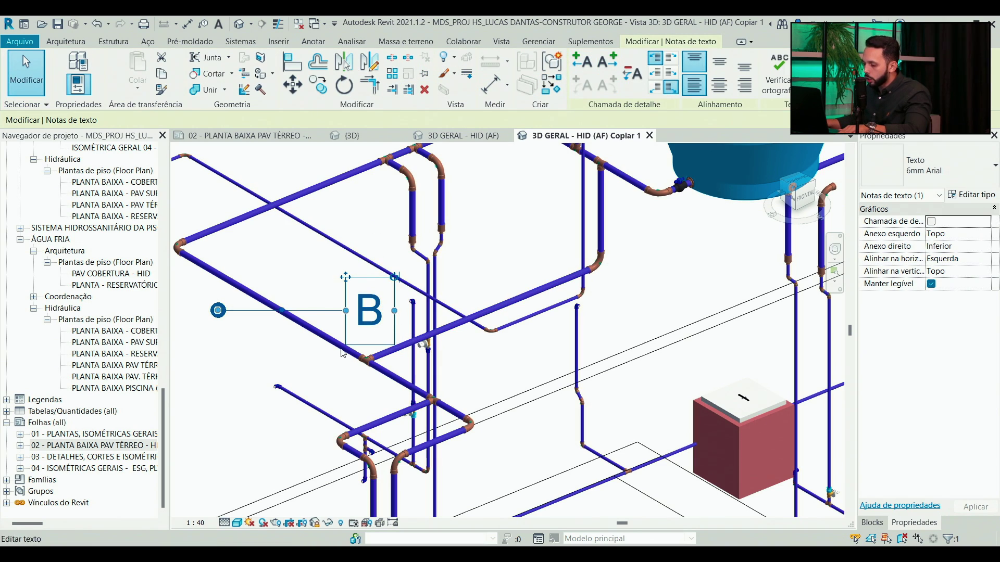
pyautogui.moveTo(369, 360); pyautogui.dragTo(293, 234)
pyautogui.scroll(-2, 364, 229)
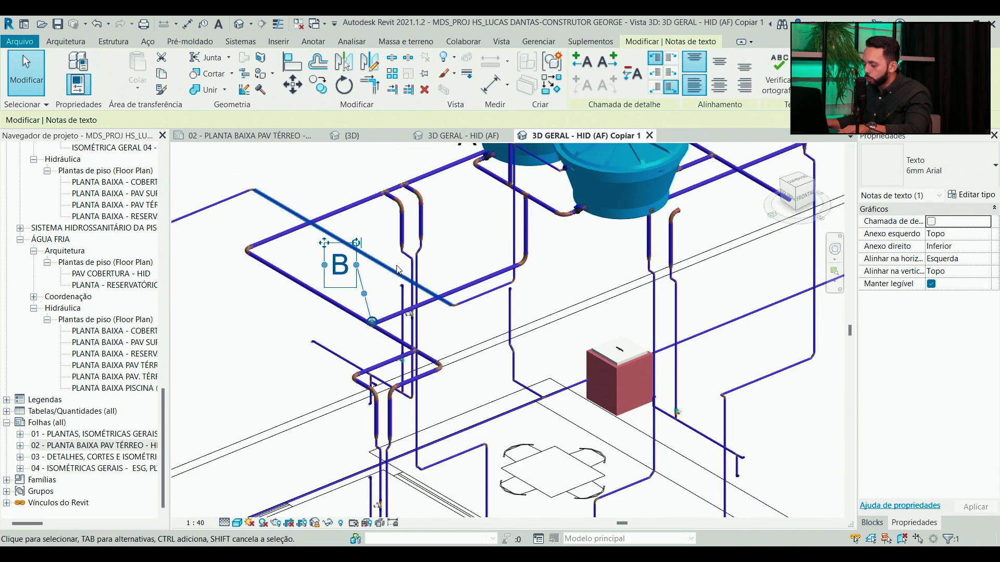
# - Add a leader to the "A" note and attach its end to the rear tank's outlet
pyautogui.press('Escape')
pyautogui.moveTo(467, 217); pyautogui.dragTo(438, 203)
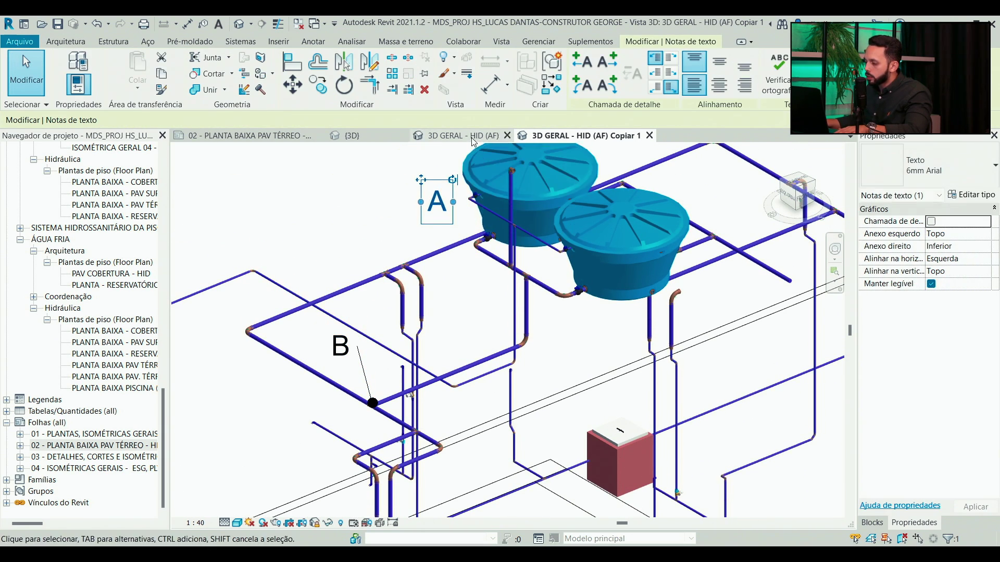
pyautogui.scroll(2, 537, 194)
pyautogui.moveTo(558, 181); pyautogui.dragTo(406, 228)
pyautogui.press('Escape')
# - Examine the pipes downstream of tee B, including the next tee and the vertical pipes to the ground-floor fixtures
pyautogui.scroll(-4, 340, 255)
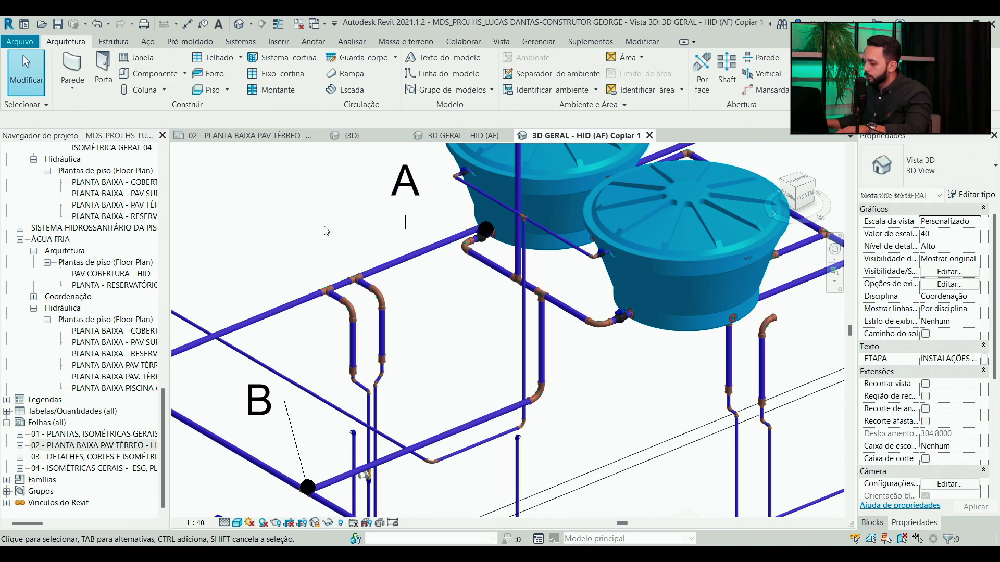
pyautogui.moveTo(371, 275); pyautogui.dragTo(409, 193)
pyautogui.scroll(3, 355, 235)
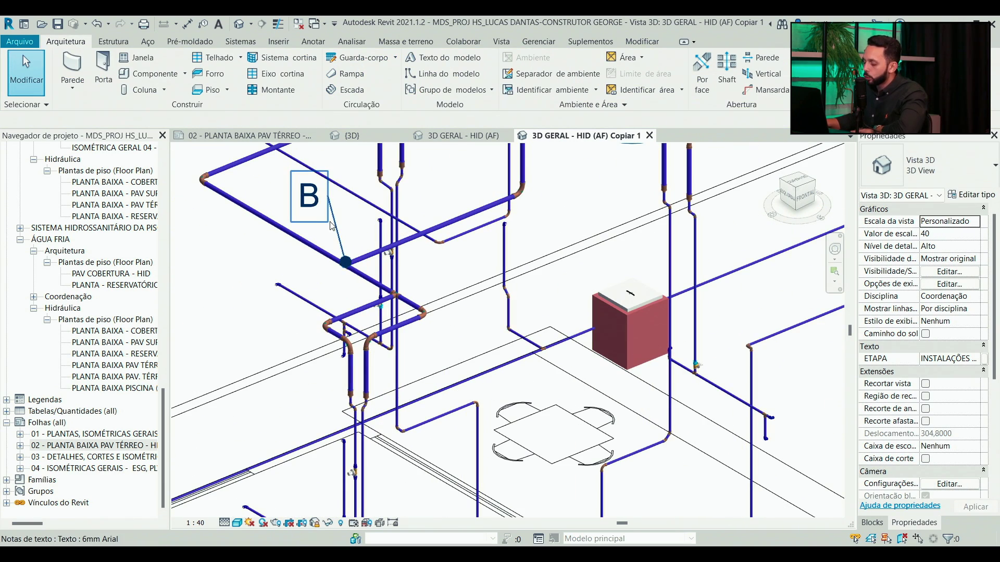
pyautogui.moveTo(411, 331); pyautogui.dragTo(462, 223)
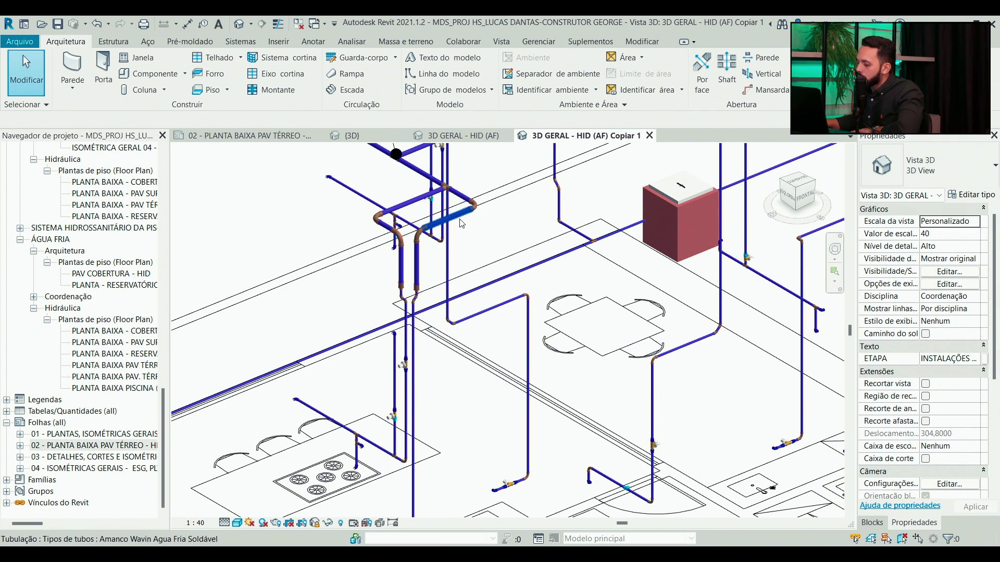
pyautogui.moveTo(476, 251); pyautogui.dragTo(522, 208)
pyautogui.scroll(-1, 515, 200)
pyautogui.scroll(3, 503, 302)
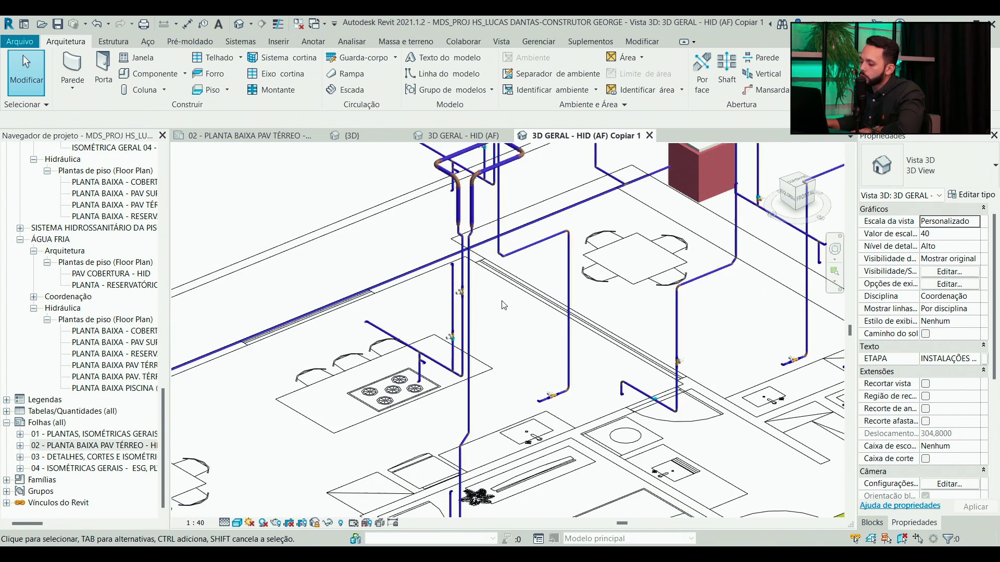
pyautogui.scroll(-3, 502, 302)
pyautogui.moveTo(506, 307); pyautogui.dragTo(479, 298)
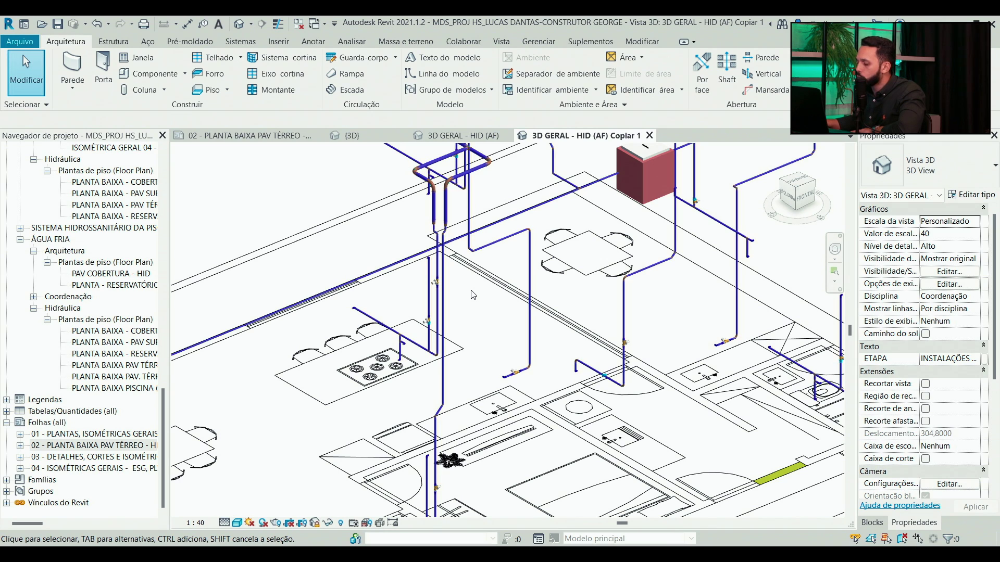
pyautogui.scroll(2, 450, 278)
pyautogui.moveTo(369, 216); pyautogui.dragTo(425, 282)
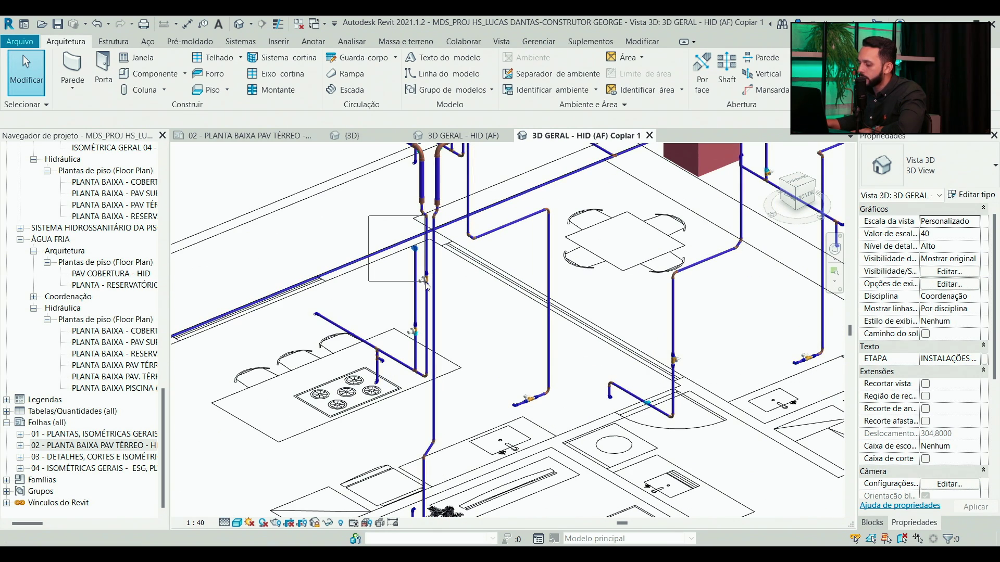
pyautogui.moveTo(394, 230); pyautogui.dragTo(390, 364)
pyautogui.moveTo(386, 161); pyautogui.dragTo(386, 232)
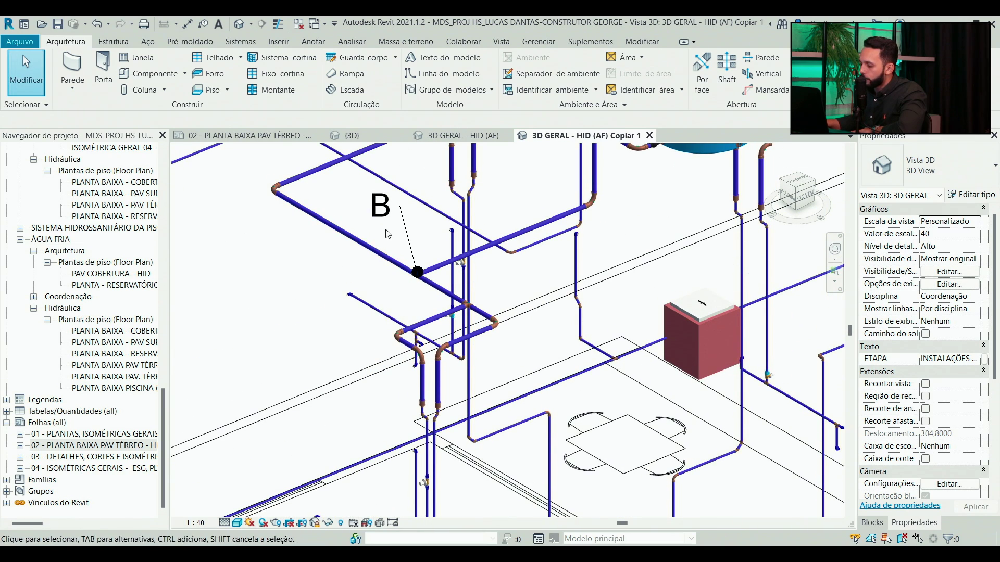
# - Copy the "B" note to a free spot downstream, beside the pipes that descend after tee B
pyautogui.click(379, 204)
pyautogui.click(317, 85)
pyautogui.click(363, 181)
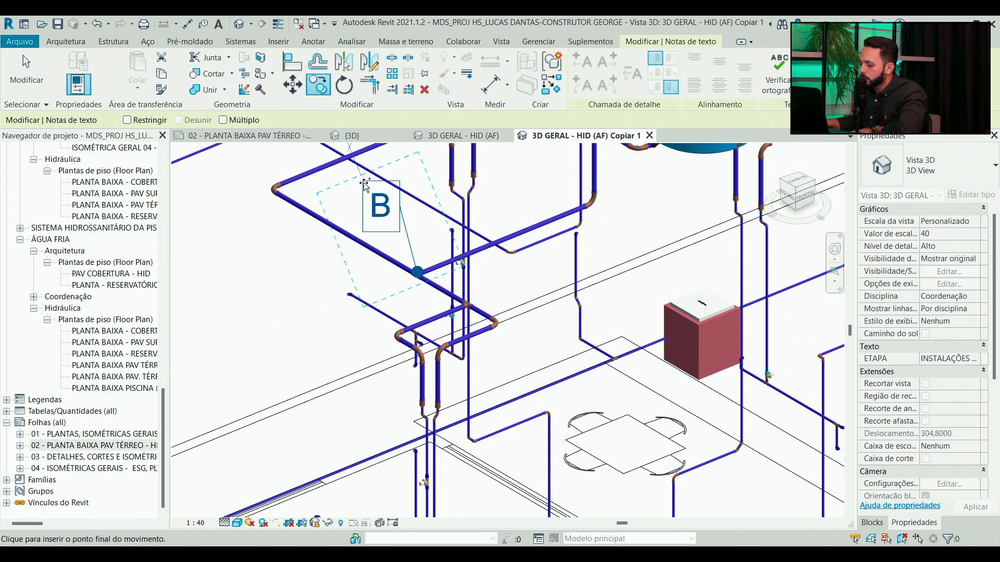
pyautogui.click(362, 351)
pyautogui.scroll(2, 362, 349)
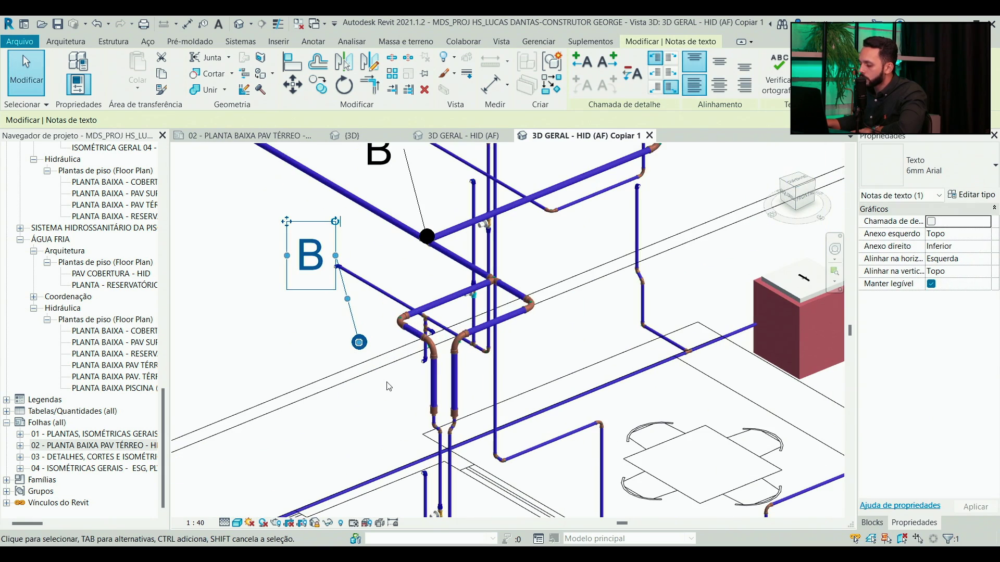
# - Attach the copied "B" note's leader end to the elbow leading into the vertical pipe downstream of tee B
pyautogui.moveTo(366, 348); pyautogui.dragTo(389, 318)
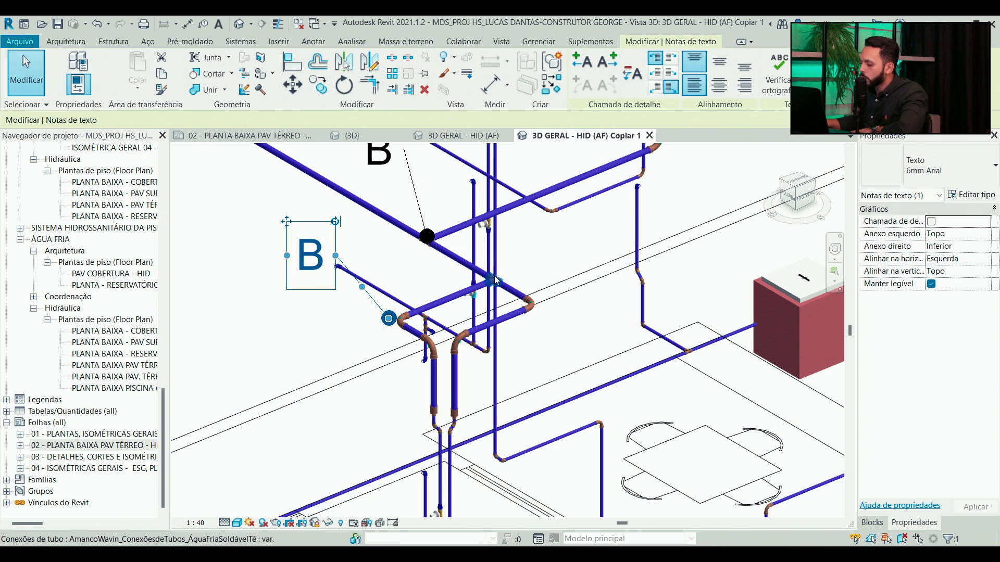
pyautogui.scroll(-2, 537, 255)
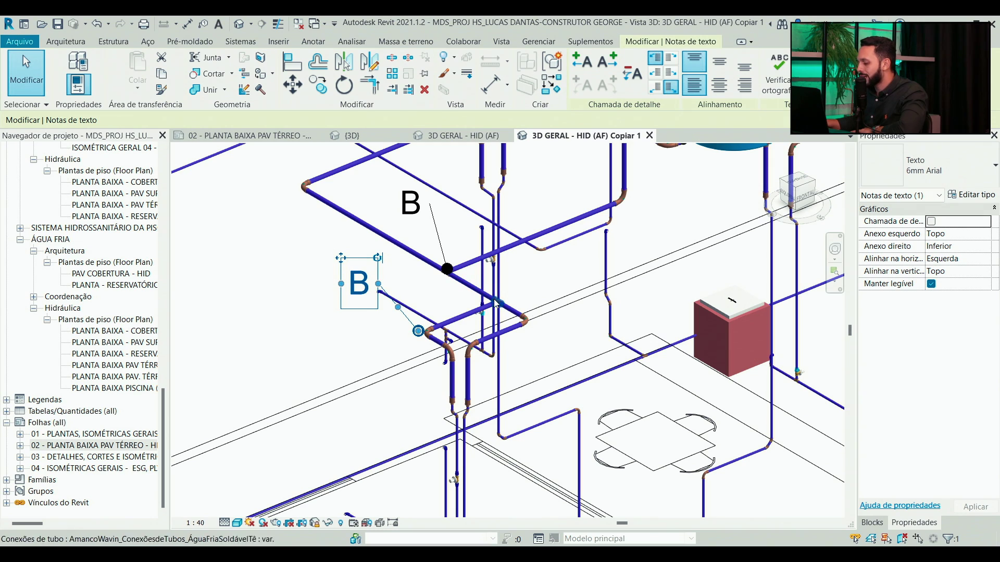
pyautogui.moveTo(424, 366); pyautogui.dragTo(442, 278)
pyautogui.scroll(-3, 412, 322)
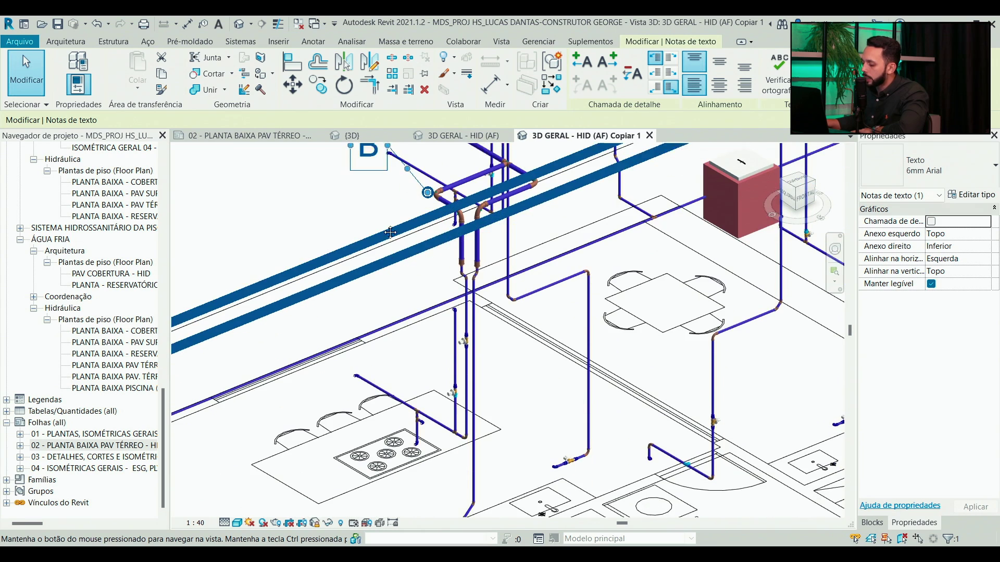
pyautogui.moveTo(426, 191); pyautogui.dragTo(437, 188)
pyautogui.scroll(-2, 422, 318)
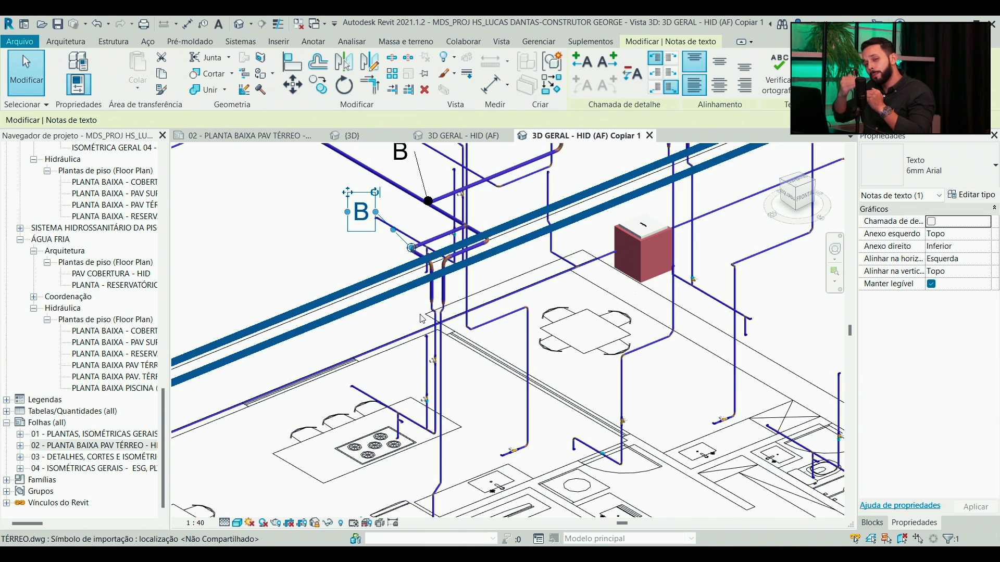
pyautogui.scroll(2, 362, 208)
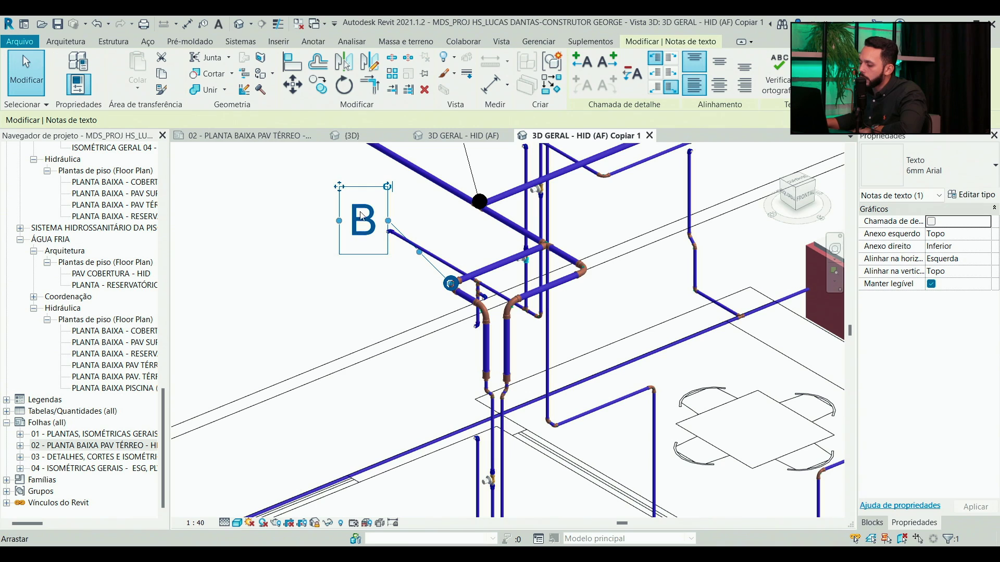
# - Change the copied note's text to "C"
pyautogui.doubleClick(363, 225)
pyautogui.write('C')
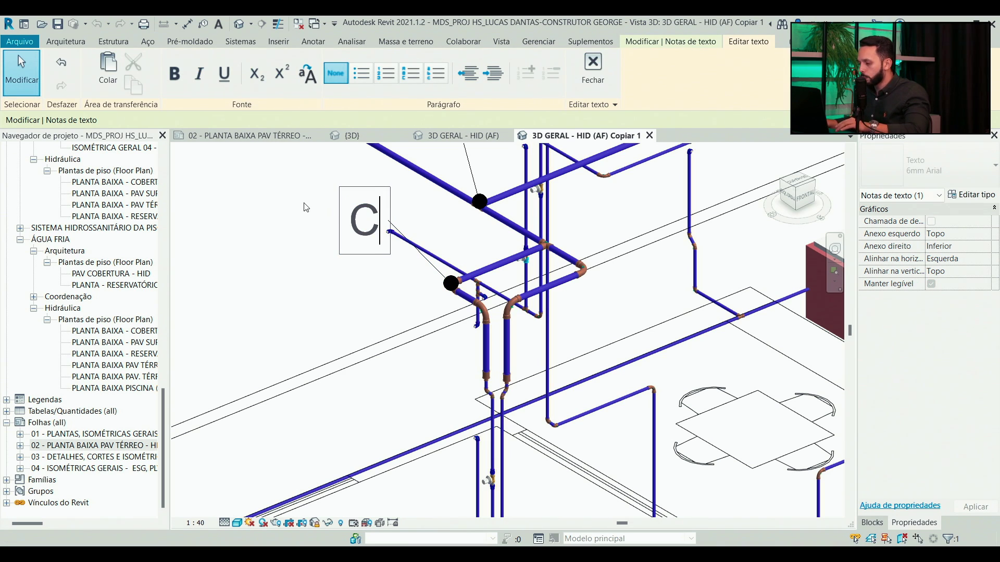
pyautogui.click(306, 215)
# - Copy the "C" note down beside the stove, near the foot of the vertical pipe
pyautogui.scroll(-2, 307, 215)
pyautogui.click(320, 87)
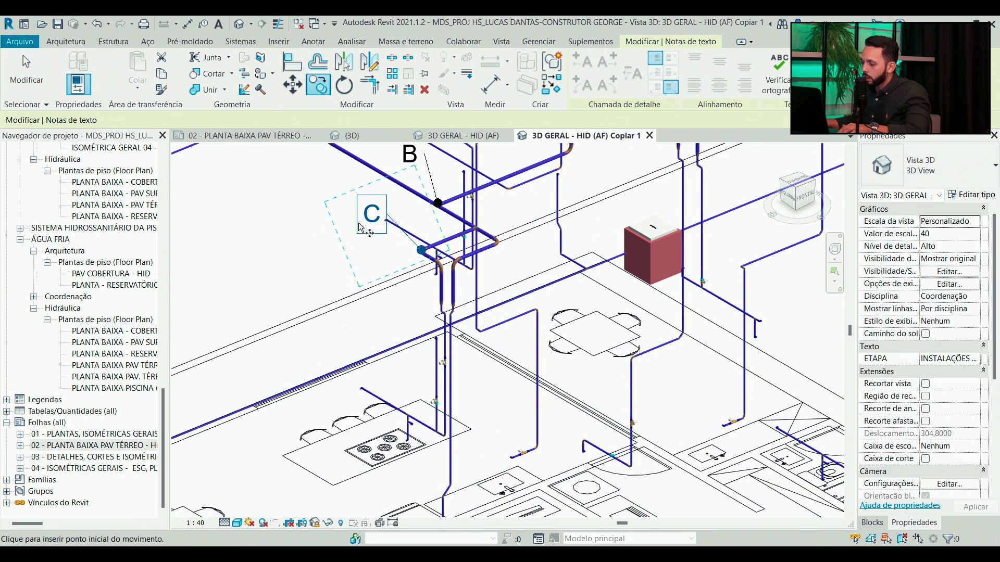
pyautogui.click(358, 223)
pyautogui.moveTo(324, 365); pyautogui.dragTo(355, 293)
pyautogui.scroll(1, 355, 293)
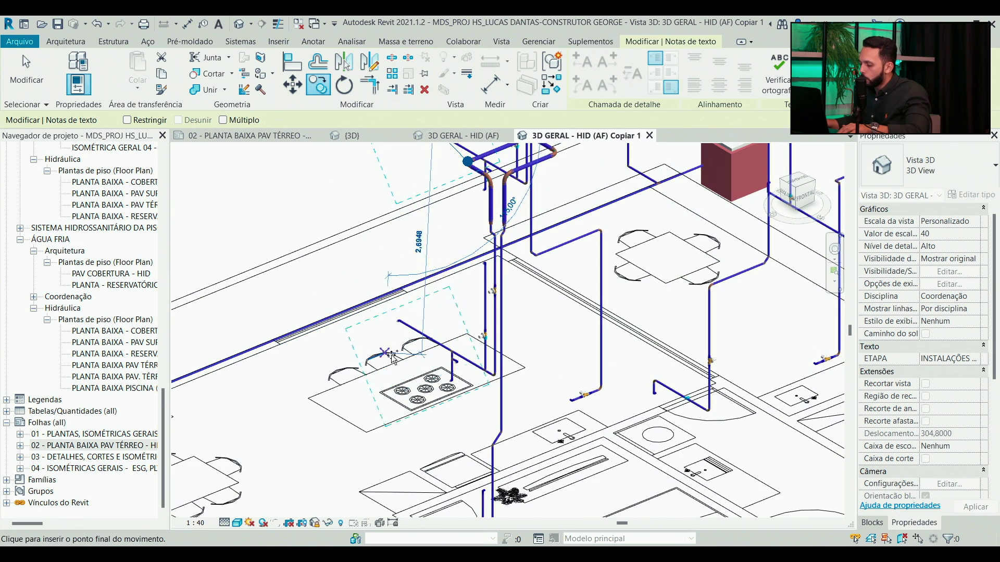
pyautogui.click(434, 396)
# - Attach the lower "C" note's leader end at the foot of the vertical pipe and place its text beside the stove
pyautogui.scroll(3, 467, 390)
pyautogui.moveTo(408, 353); pyautogui.dragTo(393, 411)
pyautogui.moveTo(521, 465); pyautogui.dragTo(513, 381)
pyautogui.press('Escape')
pyautogui.scroll(3, 508, 365)
pyautogui.scroll(-4, 503, 358)
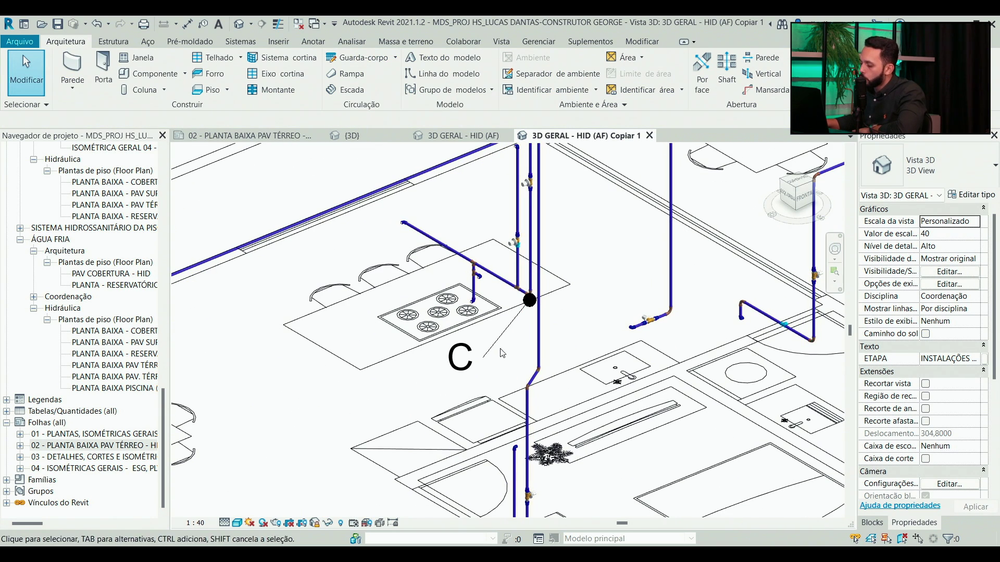
# - Shift the lower "C" note's leader end from the elbow to the tee at the base of the shower pipe
pyautogui.click(511, 334)
pyautogui.scroll(3, 513, 333)
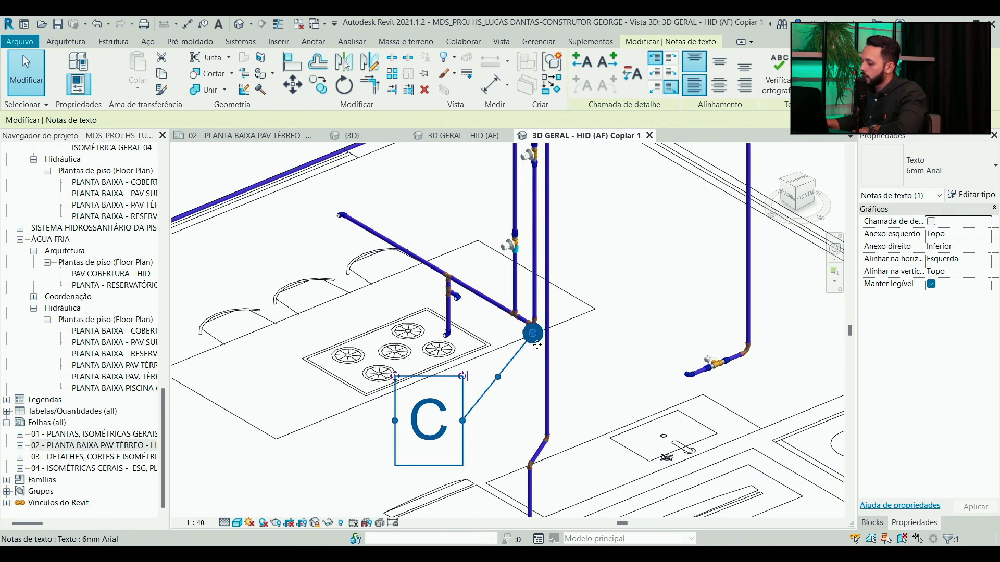
pyautogui.moveTo(530, 334); pyautogui.dragTo(509, 321)
pyautogui.scroll(3, 510, 311)
pyautogui.moveTo(493, 270); pyautogui.dragTo(524, 349)
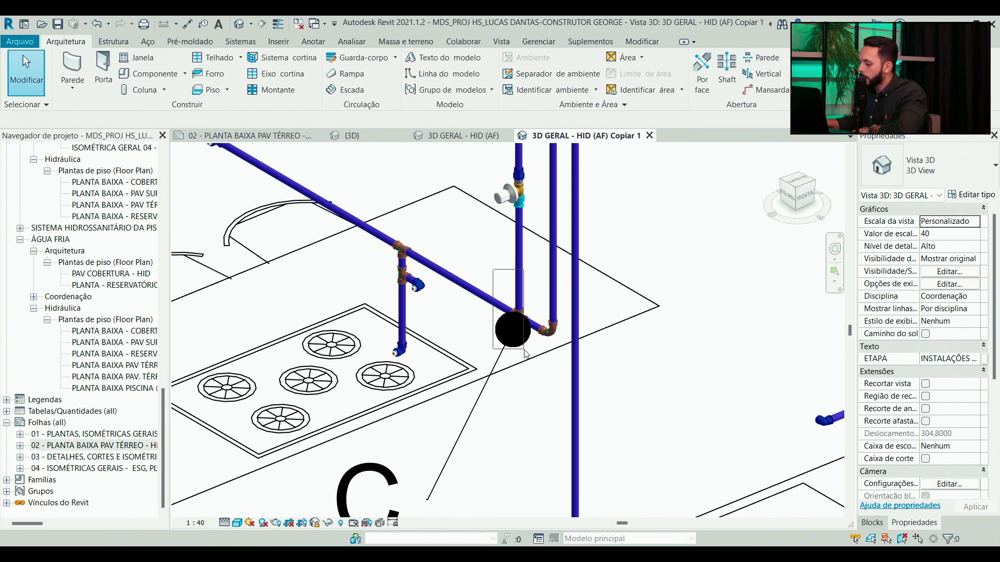
# - Select the tee at the base of the shower pipe and examine its connections
pyautogui.click(519, 315)
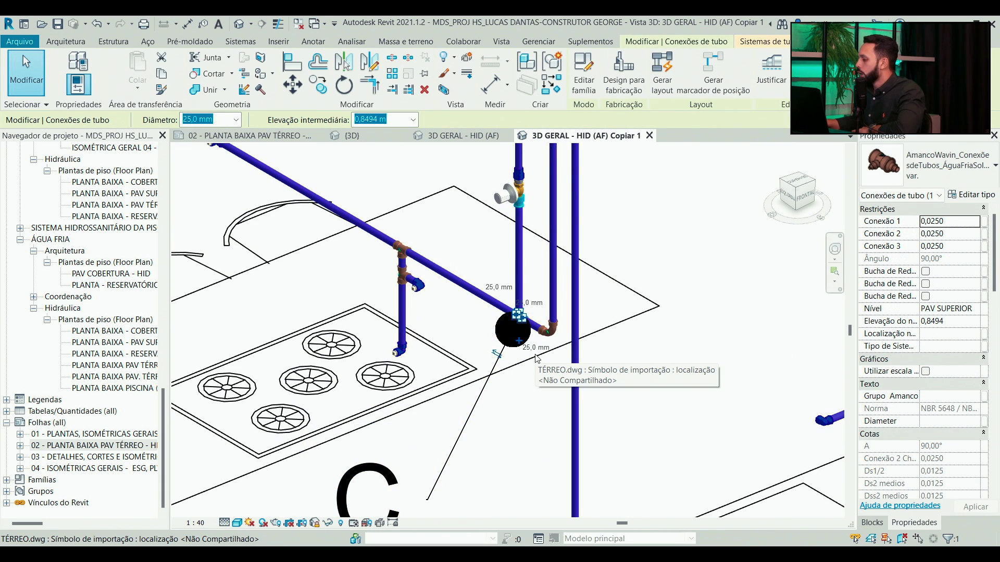
pyautogui.scroll(3, 505, 327)
pyautogui.scroll(-3, 724, 286)
pyautogui.moveTo(757, 389); pyautogui.dragTo(682, 411)
pyautogui.scroll(-2, 683, 411)
pyautogui.click(683, 411)
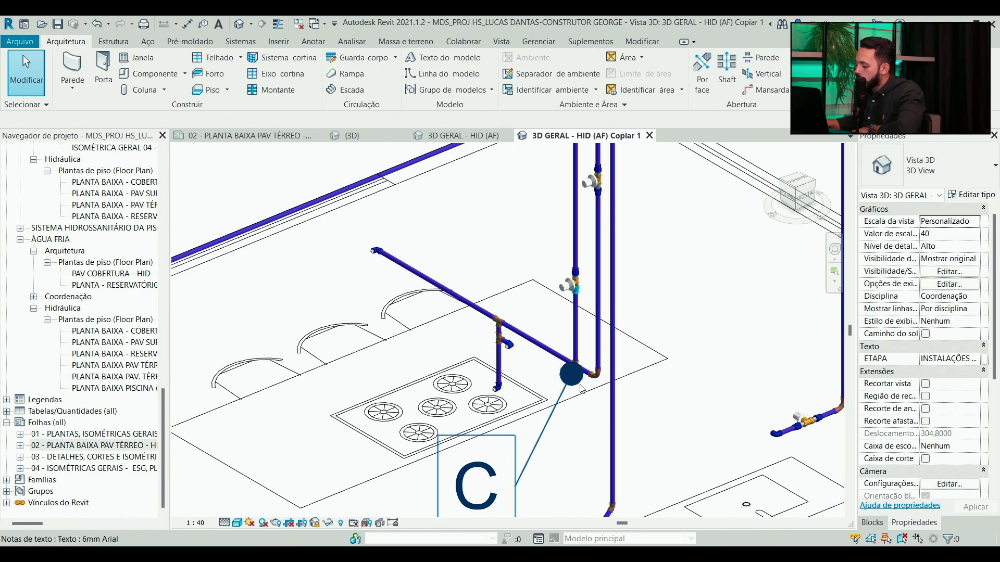
# - Copy the lower "C" note upward and attach the copy's leader end to the top of the vertical shower pipe
pyautogui.scroll(-1, 572, 384)
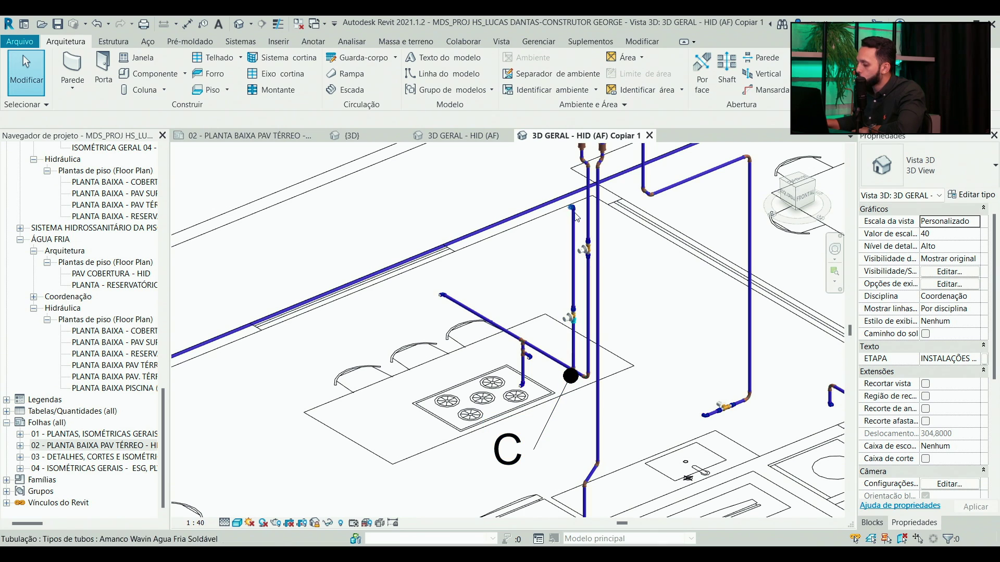
pyautogui.click(571, 377)
pyautogui.click(324, 86)
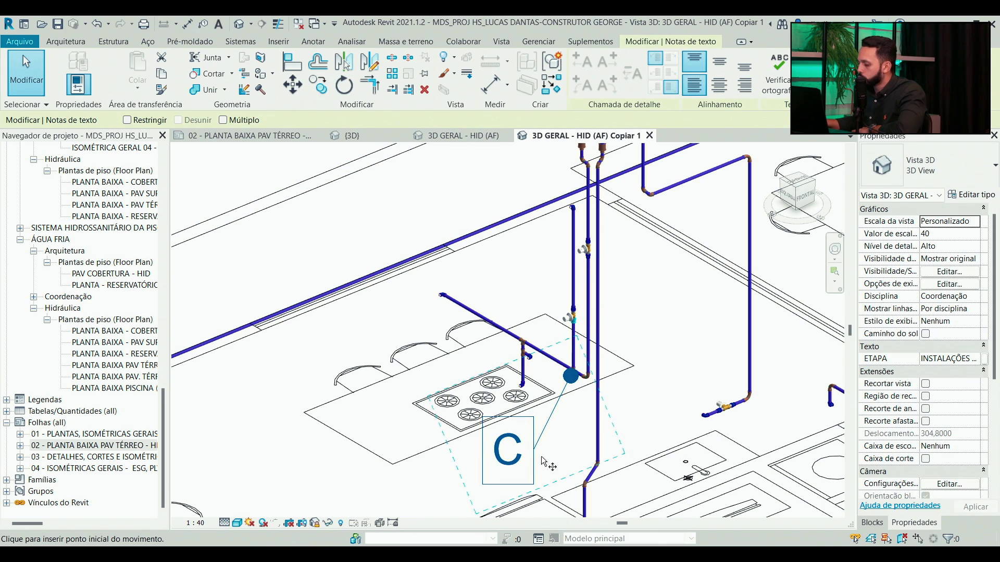
pyautogui.click(547, 446)
pyautogui.click(523, 250)
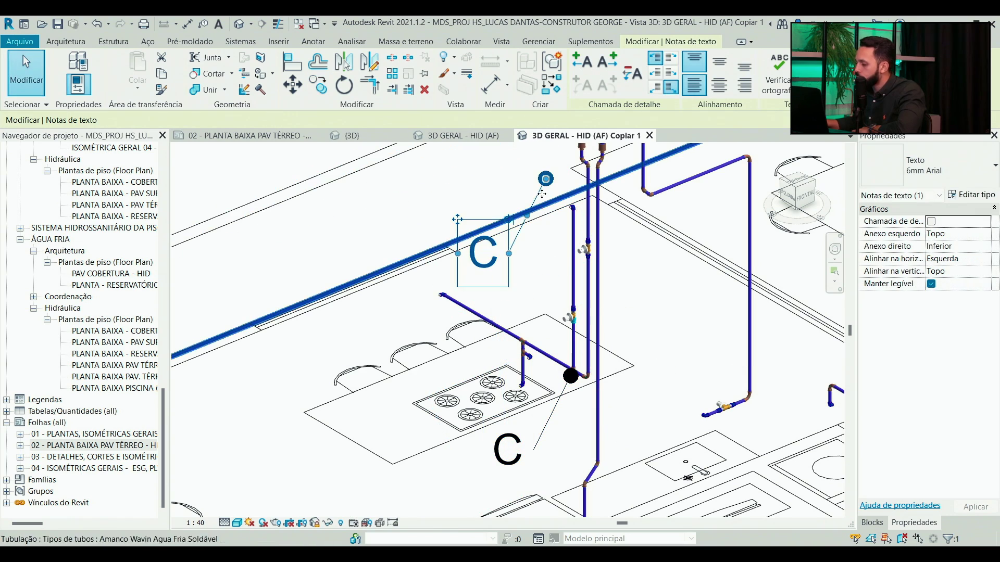
pyautogui.moveTo(546, 180); pyautogui.dragTo(561, 214)
# - Change the text of the note at the top of the shower pipe to "D"
pyautogui.doubleClick(483, 254)
pyautogui.write('D')
pyautogui.click(605, 255)
pyautogui.scroll(-1, 614, 262)
pyautogui.moveTo(627, 313); pyautogui.dragTo(515, 451)
pyautogui.click(564, 404)
pyautogui.scroll(-1, 563, 404)
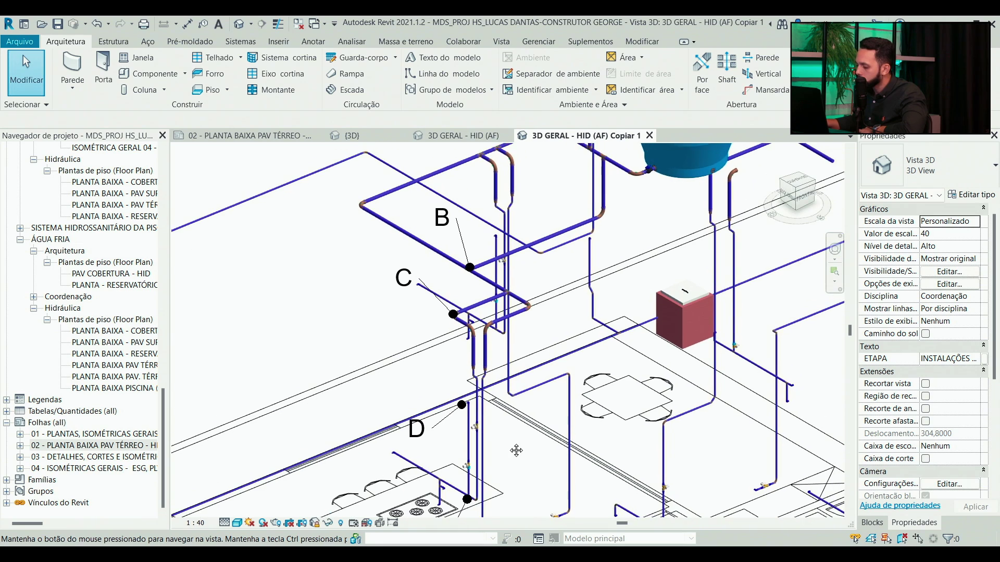
pyautogui.scroll(-1, 514, 442)
pyautogui.moveTo(443, 372); pyautogui.dragTo(445, 246)
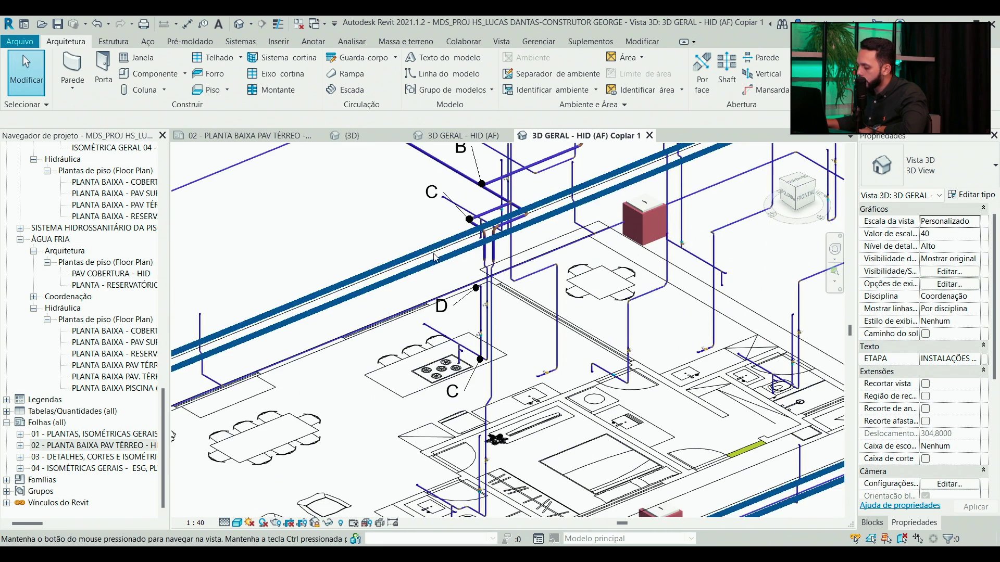
# - Relabel the note at the base of the shower pipe as "D" and the one at its top as "E"
pyautogui.doubleClick(456, 398)
pyautogui.write('D')
pyautogui.click(441, 312)
pyautogui.doubleClick(441, 313)
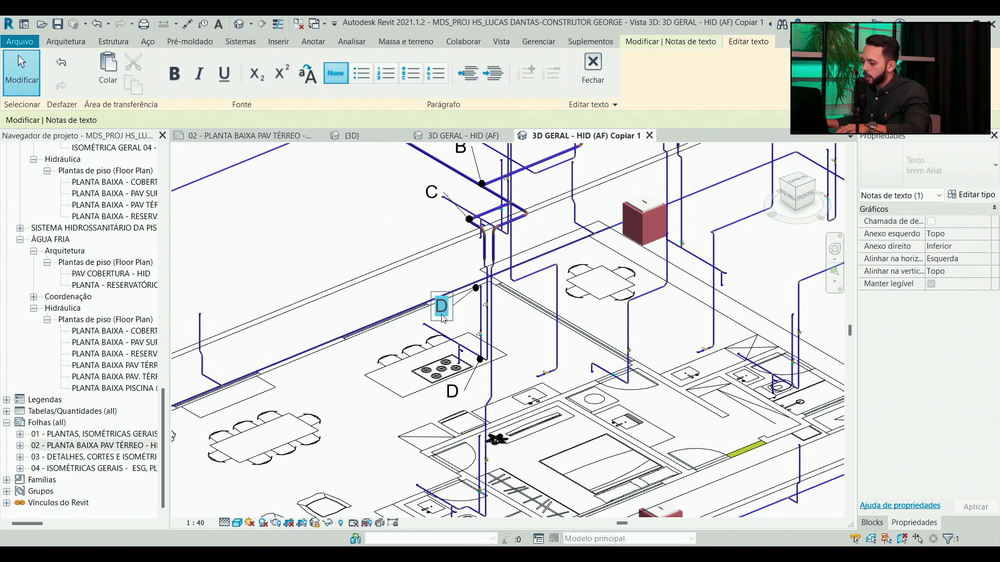
pyautogui.write('E')
pyautogui.press('Escape')
# - Review the labelled nodes, switch to the Excel sizing sheet, and enter "A-b" as the first section name in C8
pyautogui.scroll(-2, 455, 307)
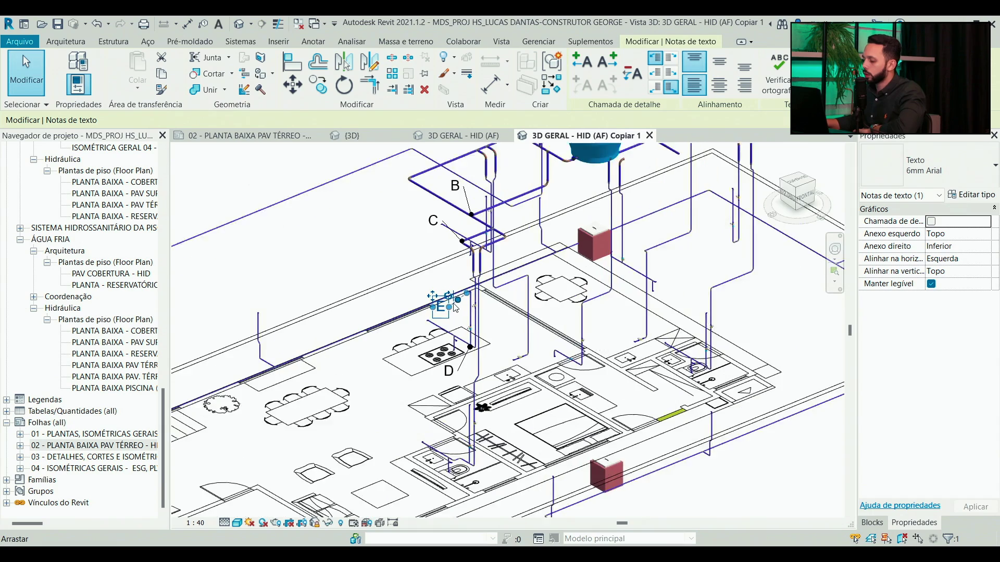
pyautogui.scroll(2, 454, 307)
pyautogui.moveTo(361, 243); pyautogui.dragTo(326, 332)
pyautogui.moveTo(592, 243); pyautogui.dragTo(563, 310)
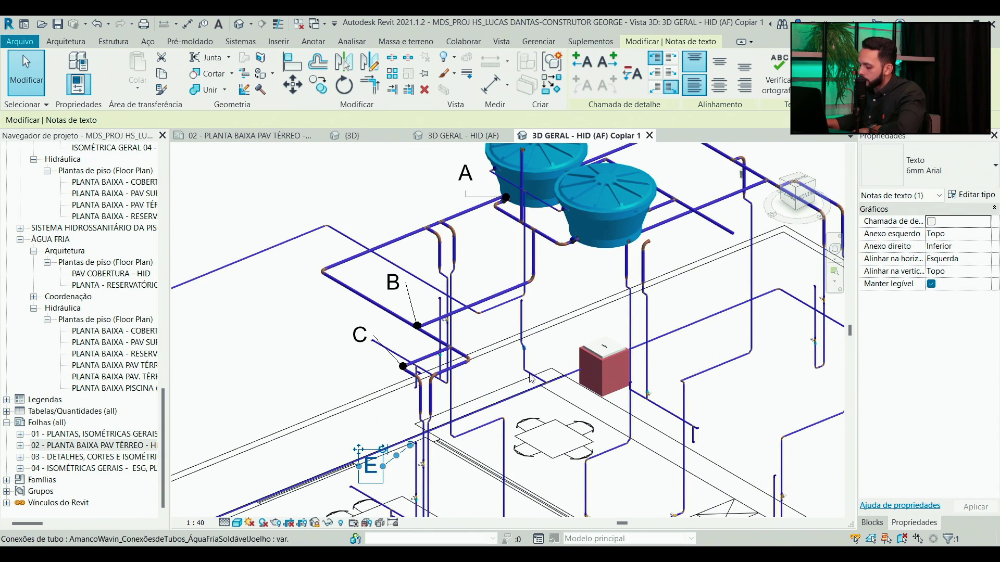
pyautogui.hotkey('alt', 'Tab')
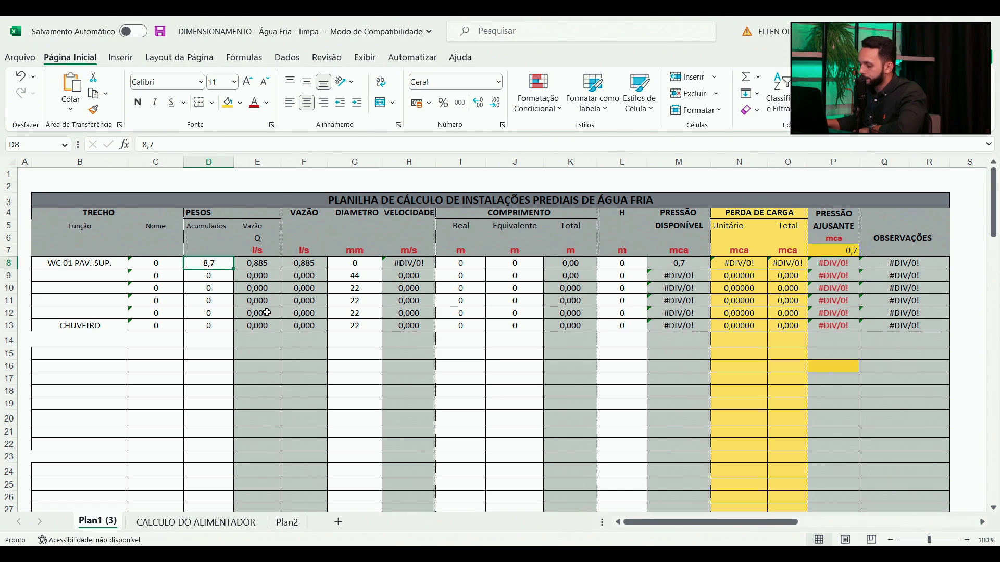
pyautogui.click(161, 263)
pyautogui.write('A*')
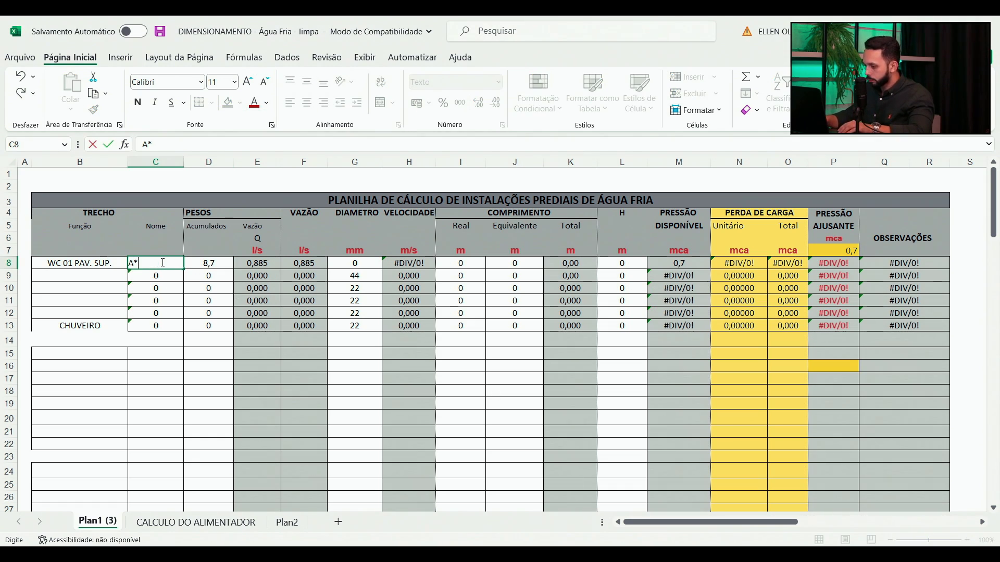
pyautogui.press('capslock')
pyautogui.write('-')
pyautogui.press('Return')
# - Enter the section names "B-C", "C-D" and "D-E" in cells C9 to C11
pyautogui.press('capslock')
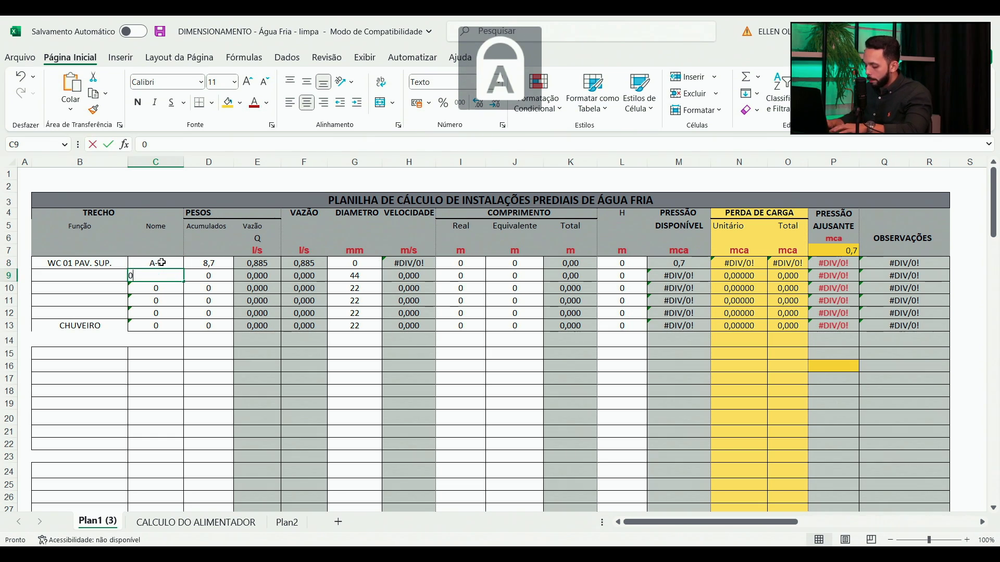
pyautogui.write('B-C')
pyautogui.press('Return')
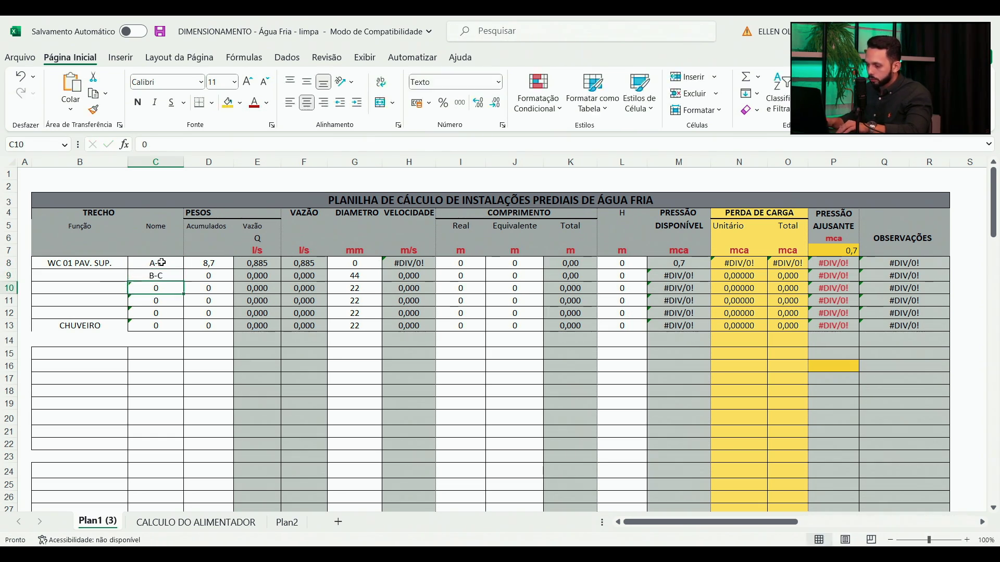
pyautogui.write('C-D')
pyautogui.press('Return')
pyautogui.write('D-')
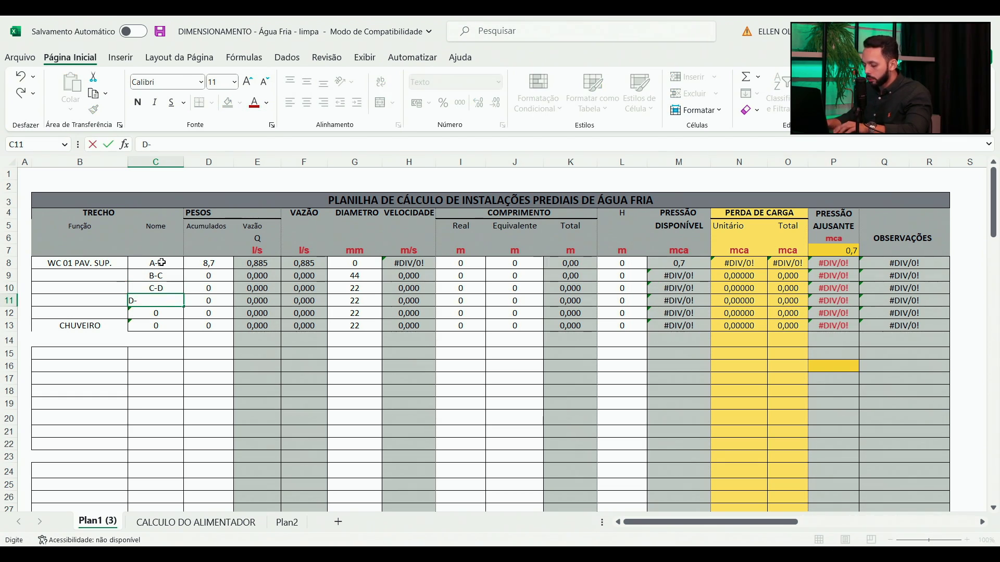
pyautogui.press('Return')
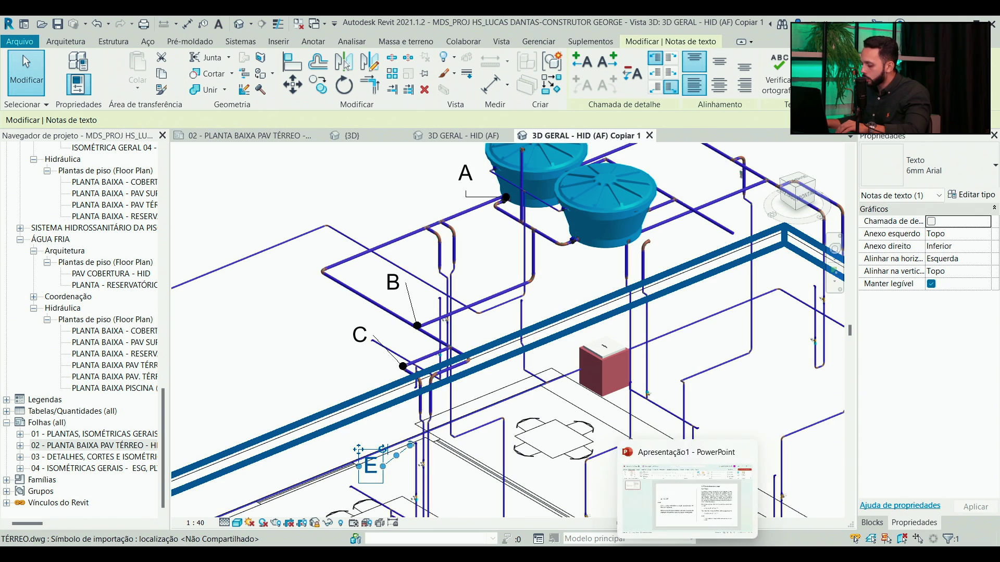
# - Return to the Excel sizing sheet and clear the unused section names in C12 and C13
pyautogui.click(688, 554)
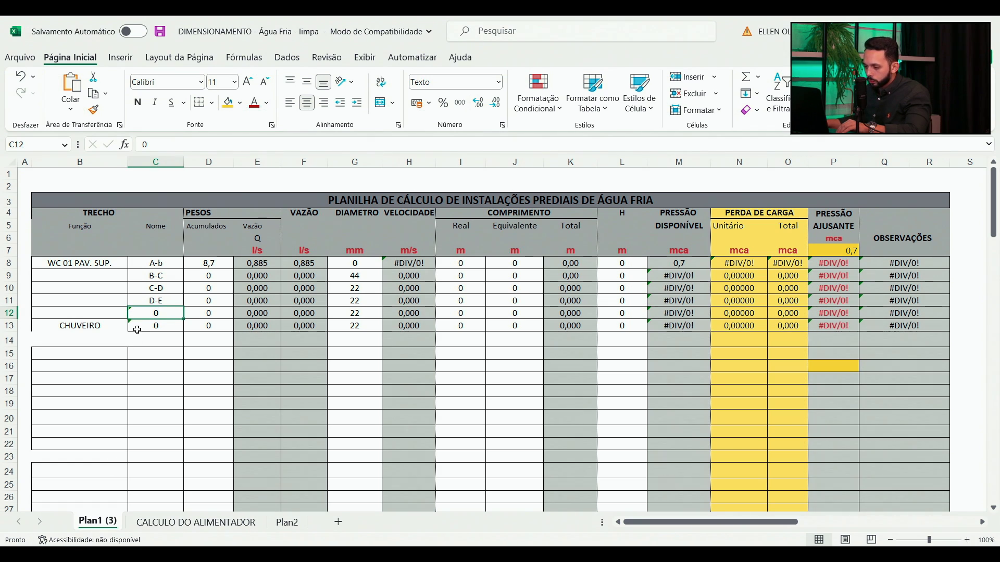
pyautogui.moveTo(155, 311); pyautogui.dragTo(165, 324)
pyautogui.press('Delete')
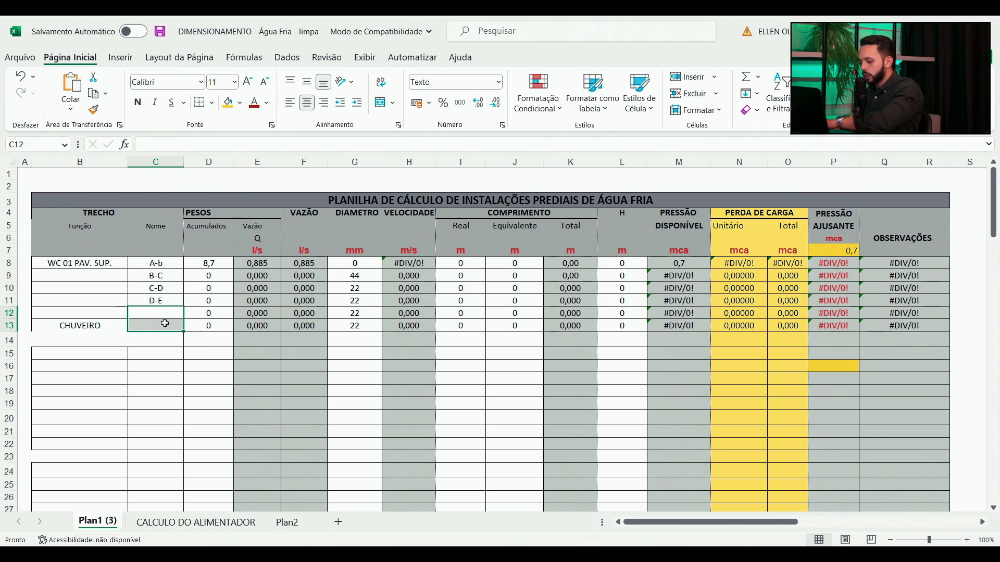
# - Move the "CHUVEIRO" label up to cell B11, beside section D-E
pyautogui.click(98, 325)
pyautogui.moveTo(104, 325)
pyautogui.mouseDown()
pyautogui.moveTo(98, 299)
pyautogui.moveTo(100, 312)
pyautogui.mouseUp()
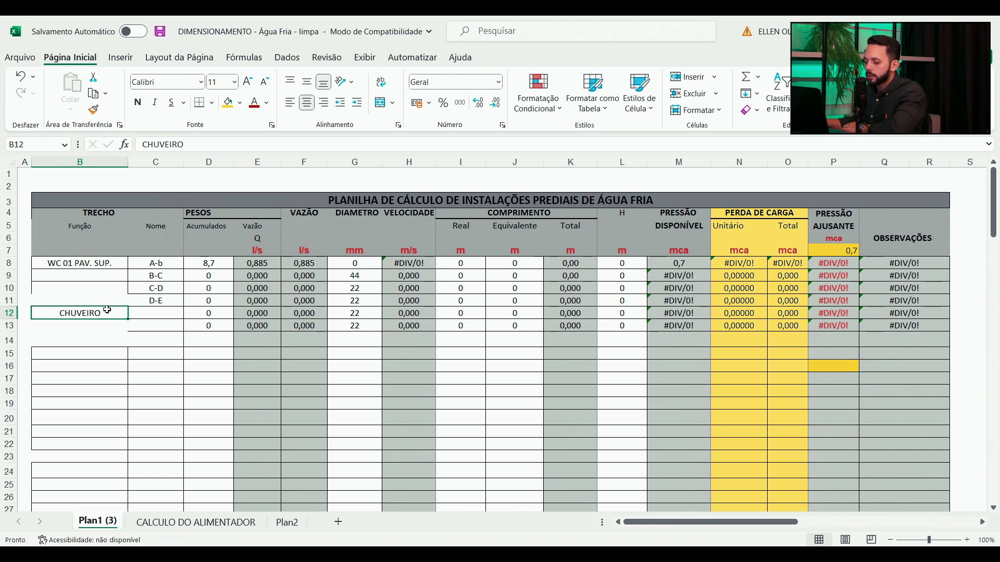
pyautogui.hotkey('ctrl', 'z')
pyautogui.click(139, 340)
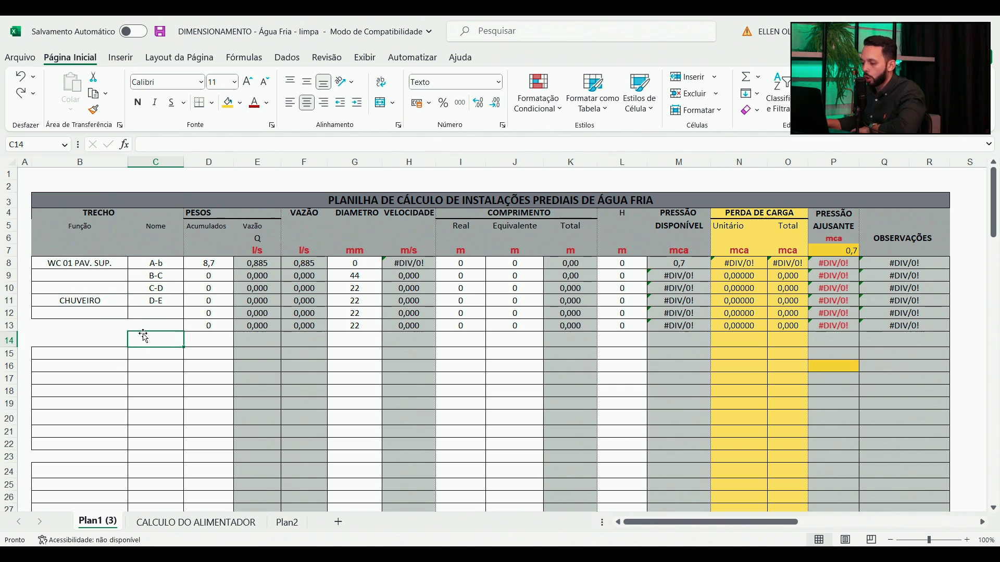
# - Clear the leftover contents of rows 12 to 14 from column C through the observations column
pyautogui.moveTo(167, 314); pyautogui.dragTo(877, 334)
pyautogui.click(920, 324)
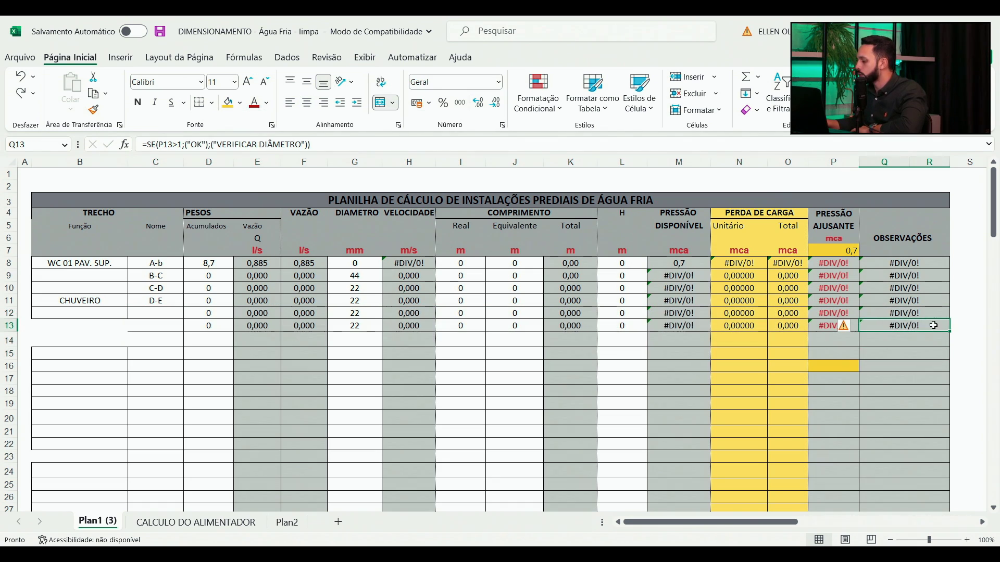
pyautogui.moveTo(170, 316); pyautogui.dragTo(898, 338)
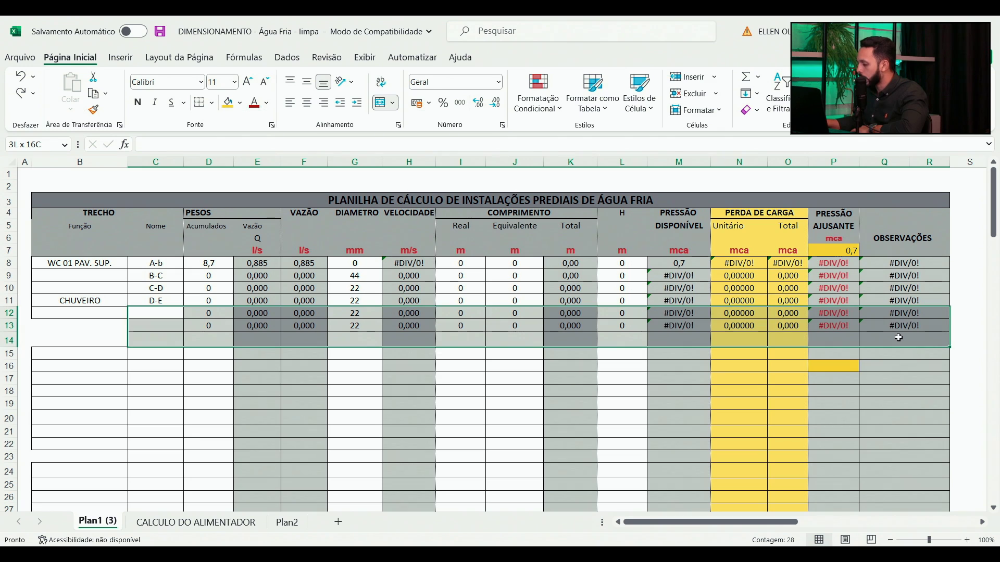
pyautogui.press('Delete')
pyautogui.click(845, 366)
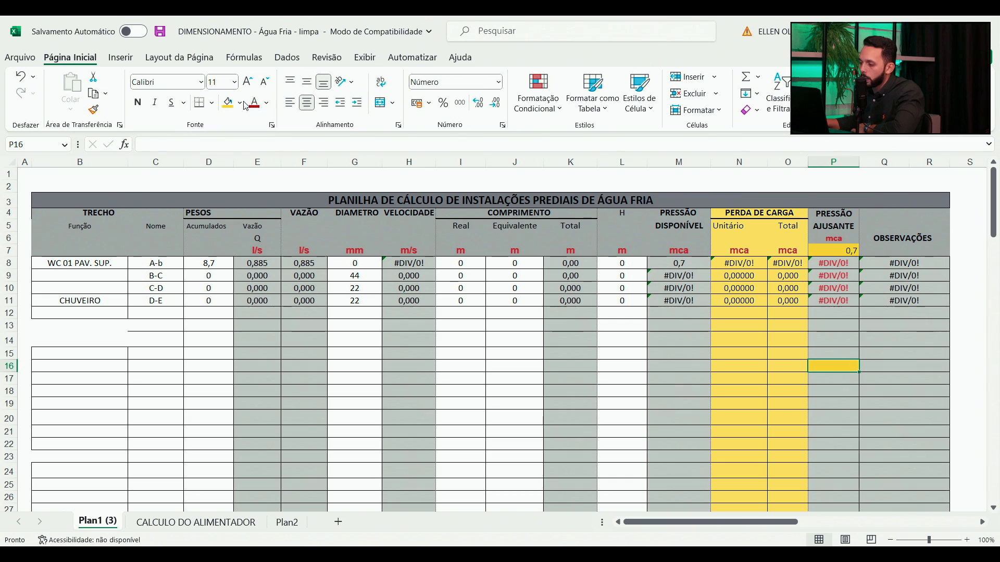
# - Correct the first section name in C8 to "A-B"
pyautogui.click(457, 388)
pyautogui.doubleClick(170, 264)
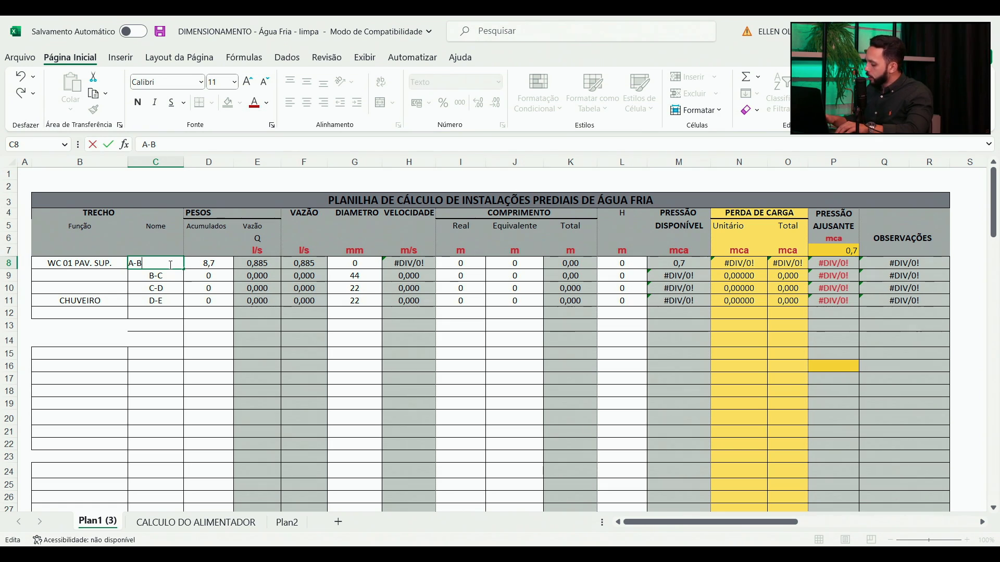
pyautogui.press('Return')
pyautogui.moveTo(152, 272)
pyautogui.mouseDown()
pyautogui.moveTo(155, 307)
pyautogui.moveTo(155, 263)
pyautogui.mouseUp()
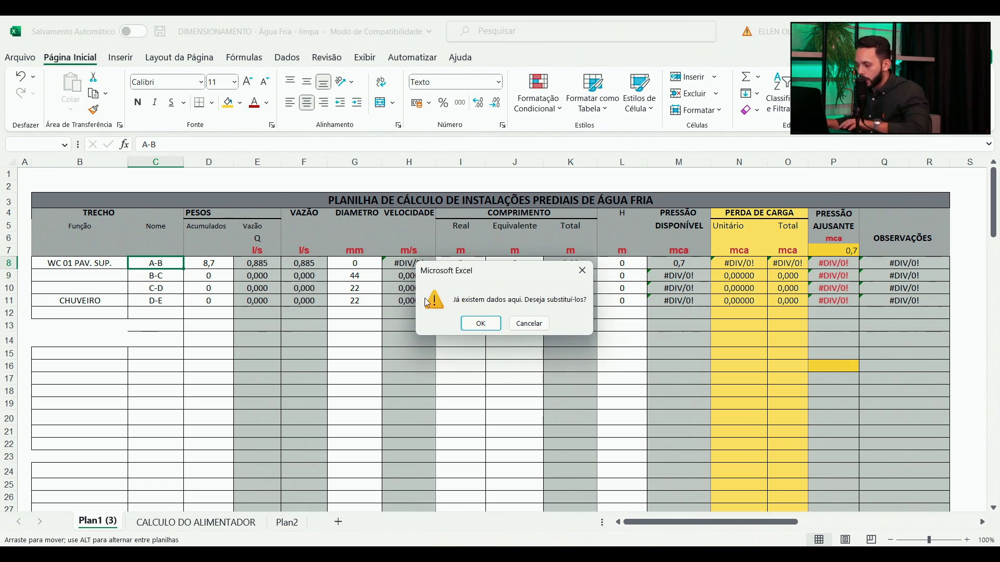
pyautogui.press('Escape')
# - Check section A-B's accumulated weight entry, then switch to the Revit 3D model and examine the pipe run from A to B
pyautogui.click(222, 263)
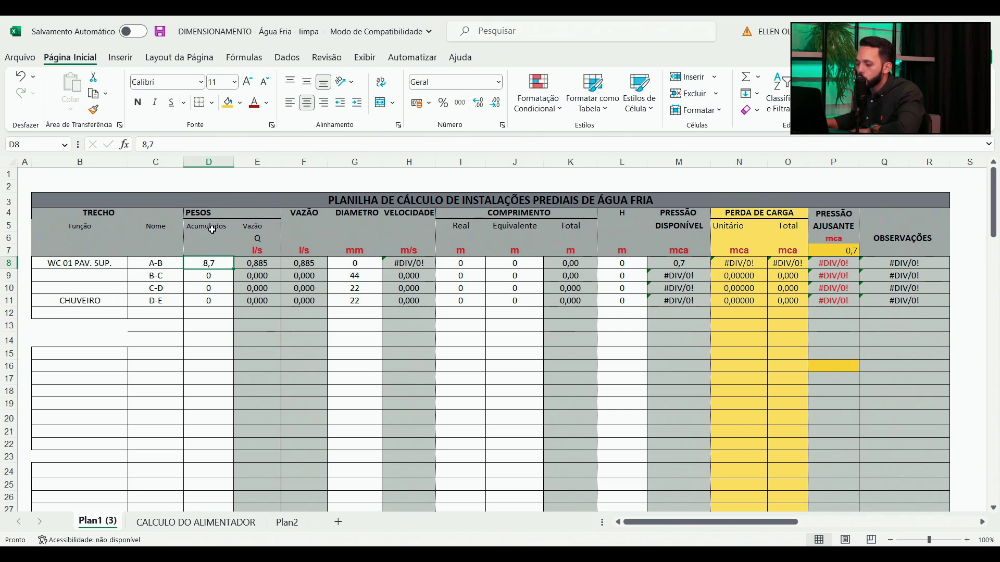
pyautogui.click(164, 265)
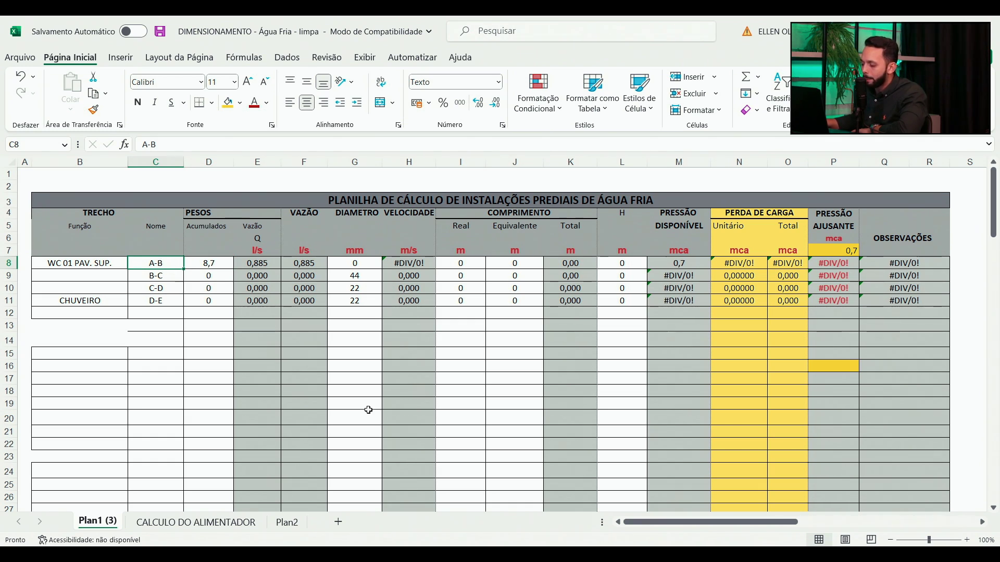
pyautogui.hotkey('alt', 'Tab')
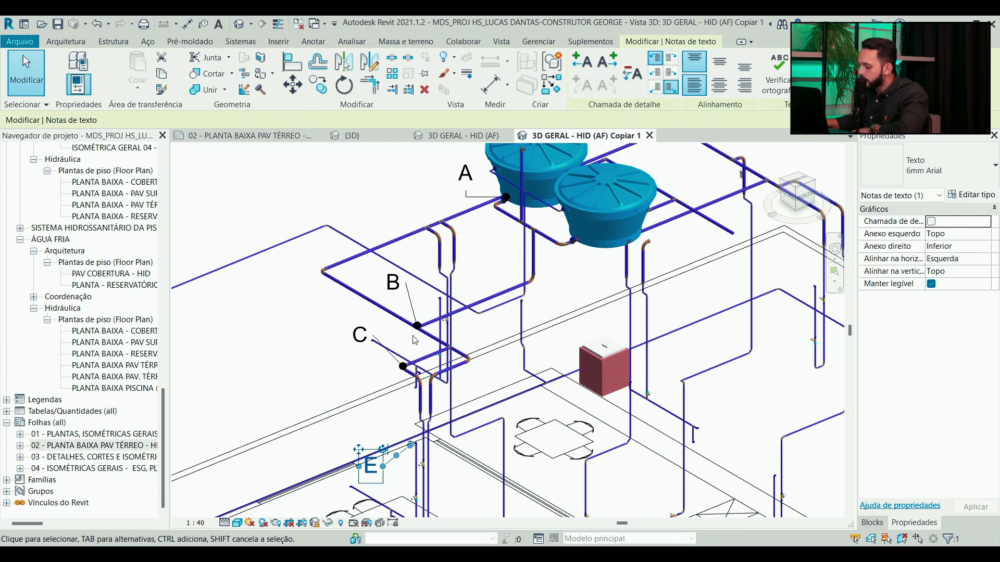
pyautogui.scroll(-2, 415, 339)
pyautogui.moveTo(414, 336); pyautogui.dragTo(375, 348)
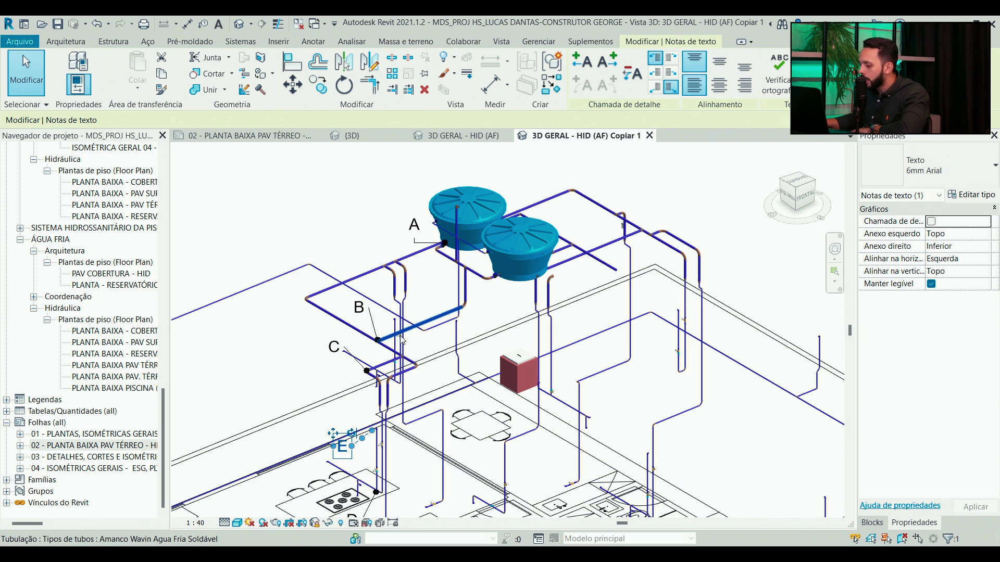
pyautogui.scroll(1, 386, 345)
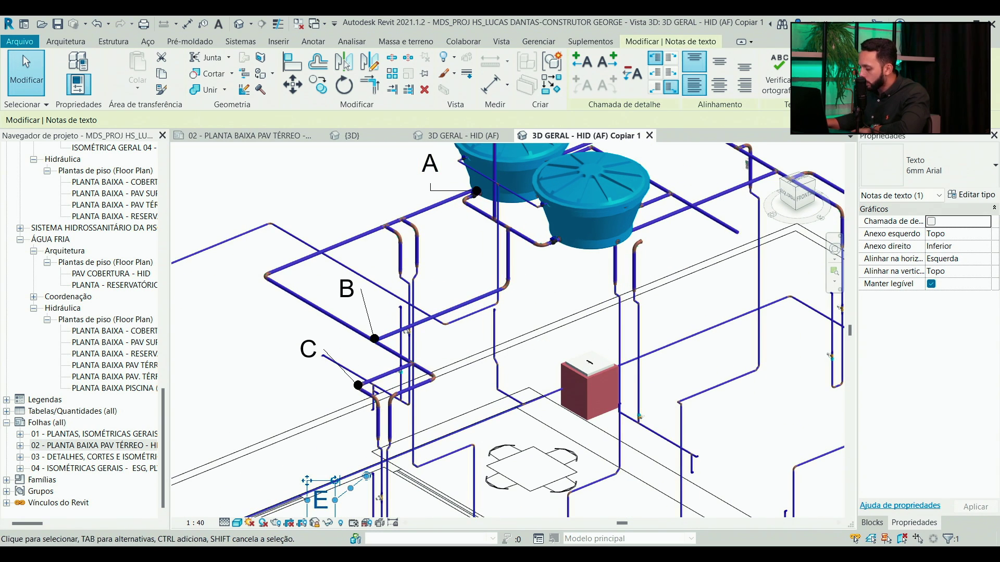
# - Return to the Excel sizing sheet and check the fixture table's relative weight total in S45 against section A-B's accumulated weight
pyautogui.click(715, 555)
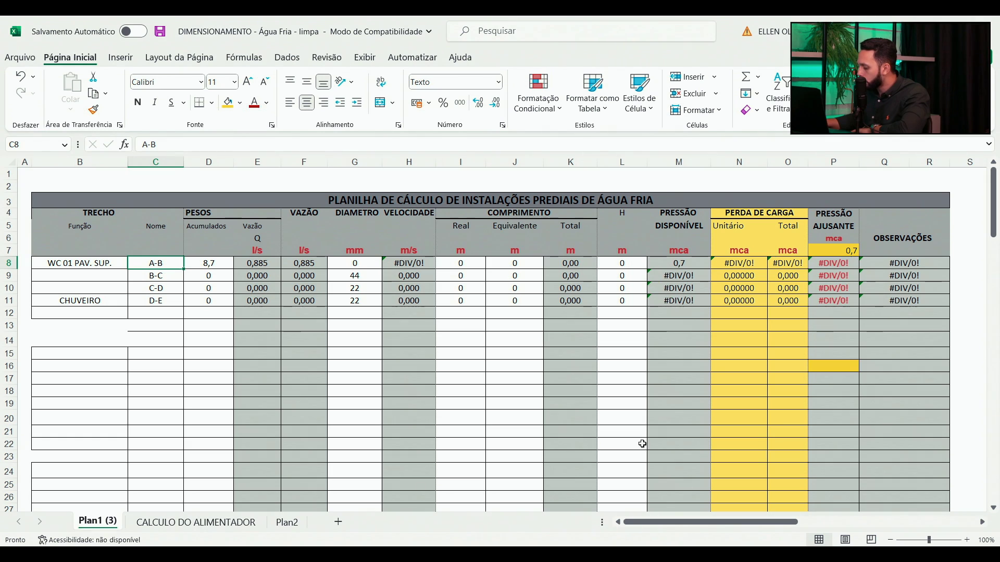
pyautogui.click(222, 262)
pyautogui.scroll(-8, 324, 296)
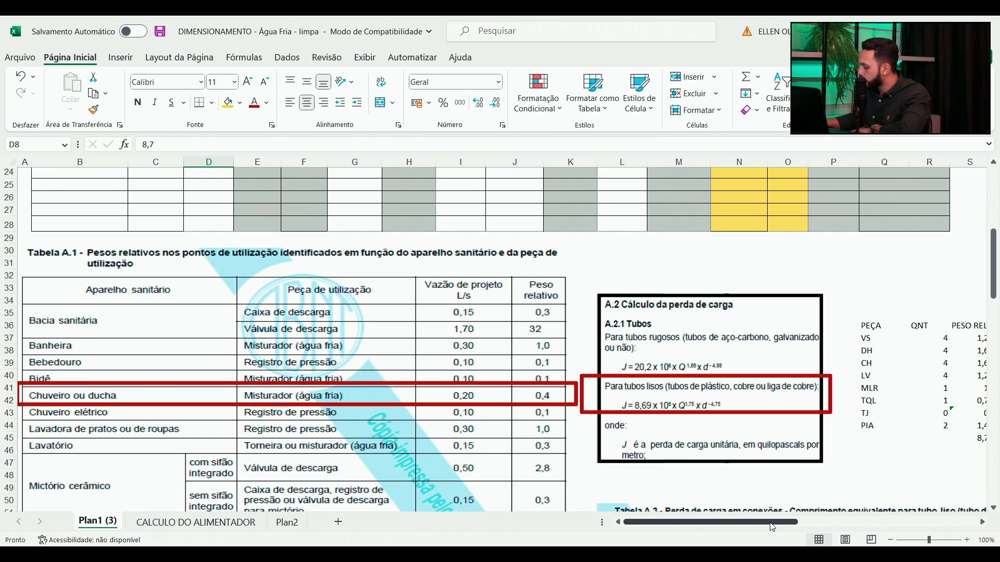
pyautogui.moveTo(772, 527); pyautogui.dragTo(823, 527)
pyautogui.click(692, 439)
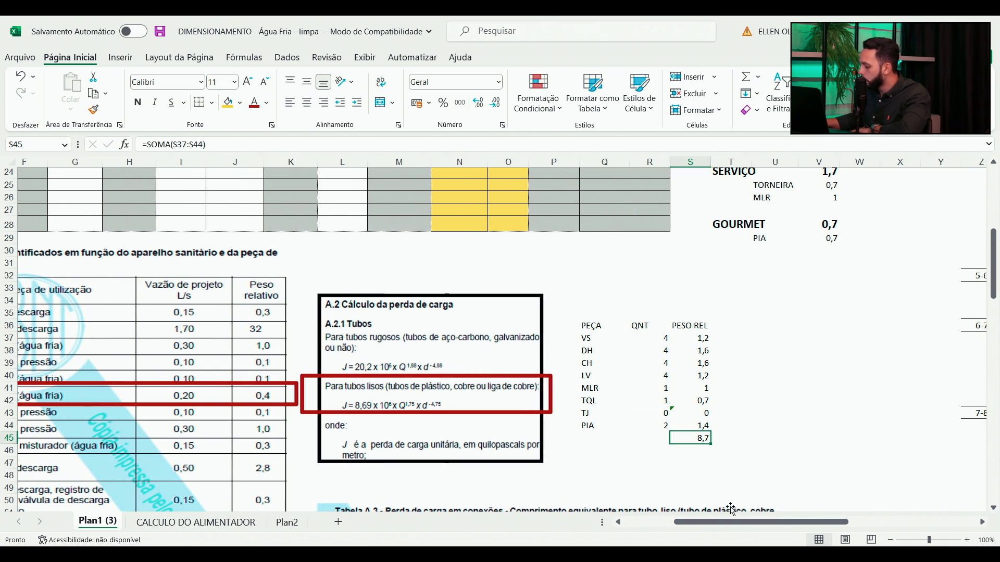
pyautogui.moveTo(730, 523); pyautogui.dragTo(680, 522)
pyautogui.scroll(8, 264, 349)
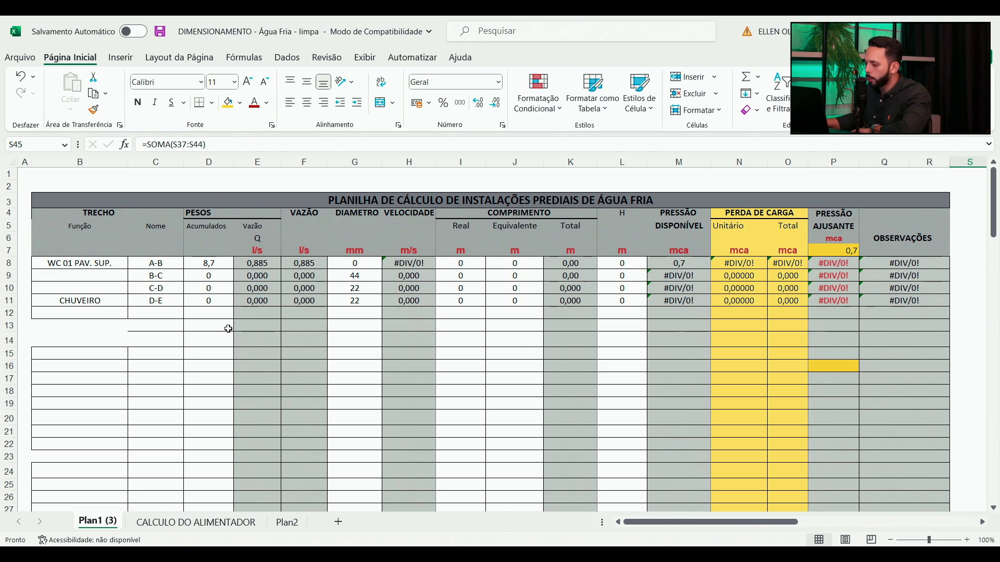
pyautogui.click(221, 327)
# - Select section B-C's accumulated weight cell, then switch to Revit and examine which fixtures the piping from B to C supplies
pyautogui.click(221, 276)
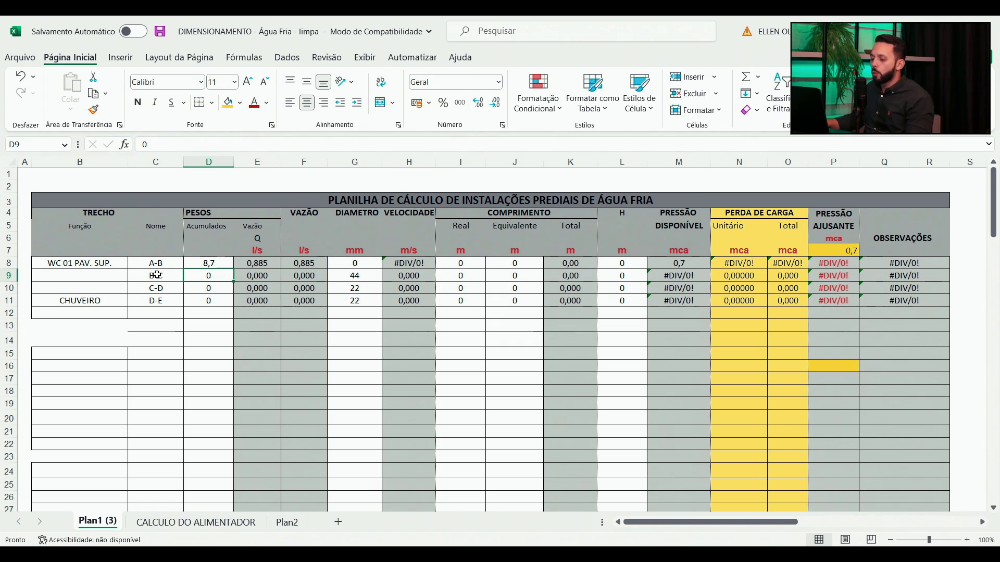
pyautogui.click(658, 554)
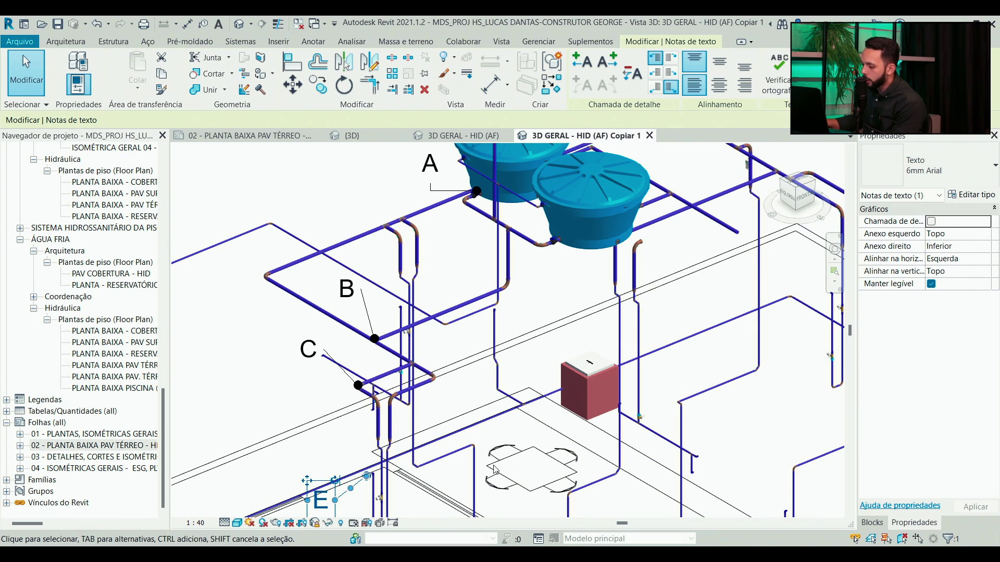
pyautogui.scroll(1, 359, 352)
pyautogui.scroll(3, 363, 288)
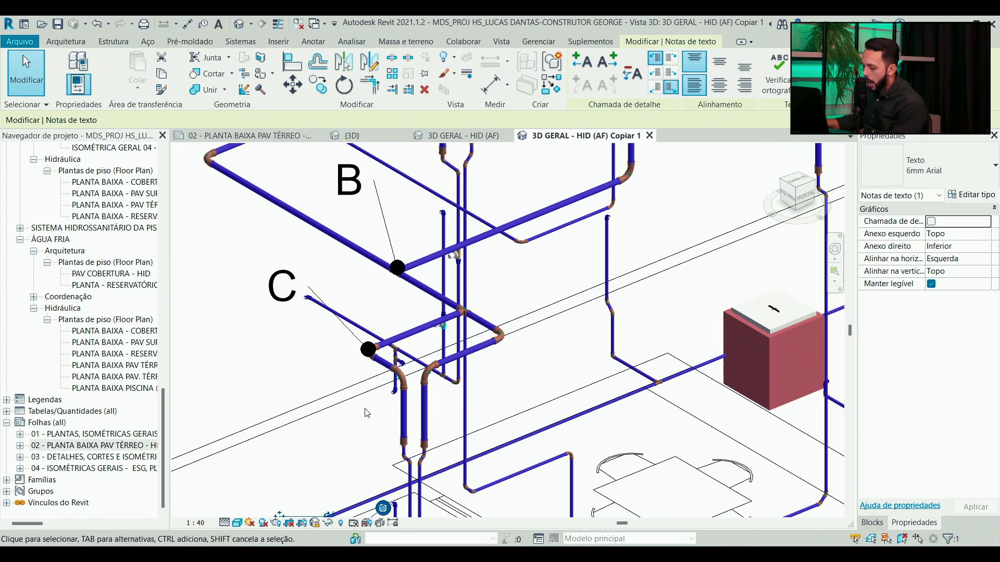
pyautogui.click(286, 302)
pyautogui.scroll(-2, 285, 290)
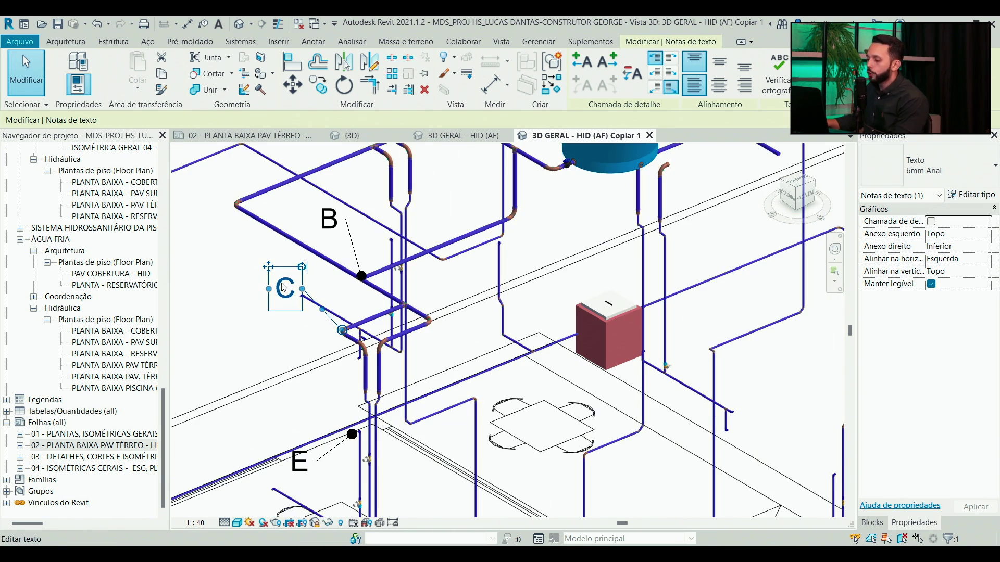
pyautogui.moveTo(413, 252); pyautogui.dragTo(427, 289)
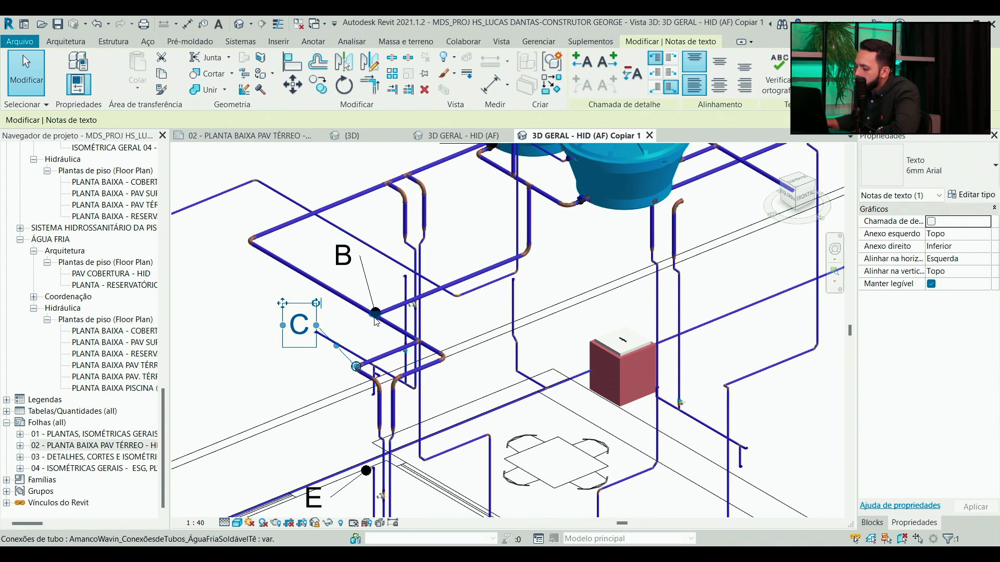
pyautogui.scroll(2, 375, 315)
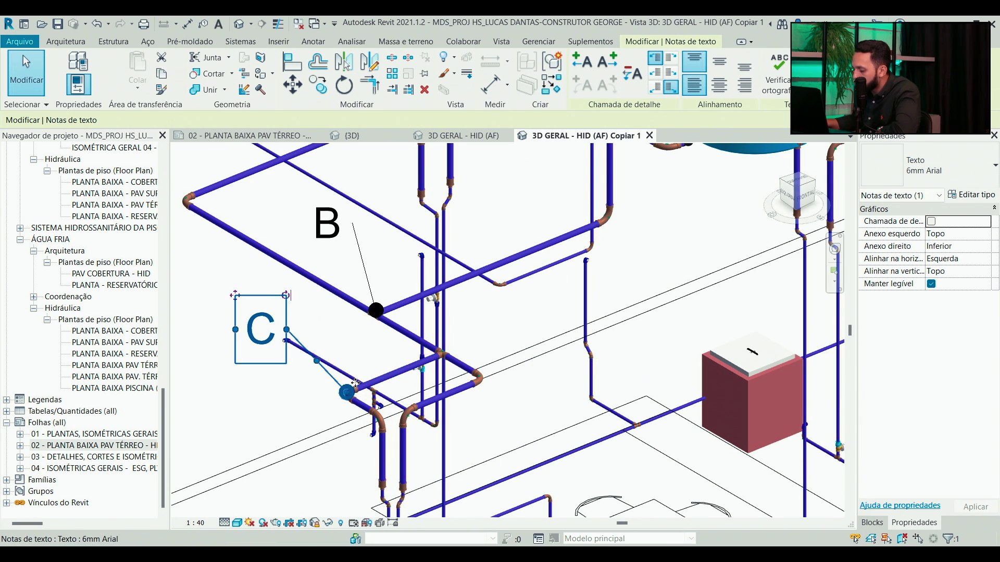
pyautogui.moveTo(415, 311); pyautogui.dragTo(412, 308)
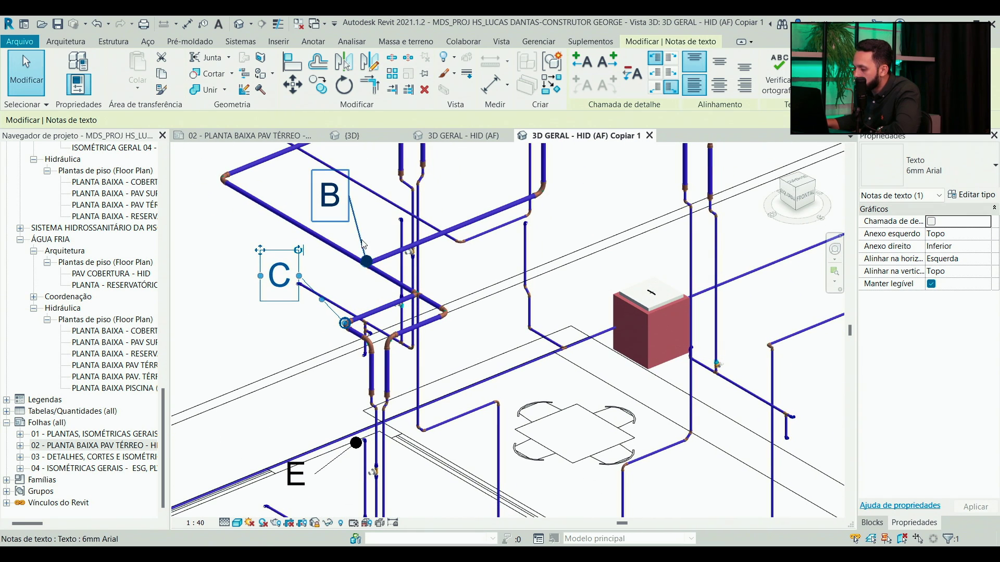
pyautogui.scroll(-5, 348, 334)
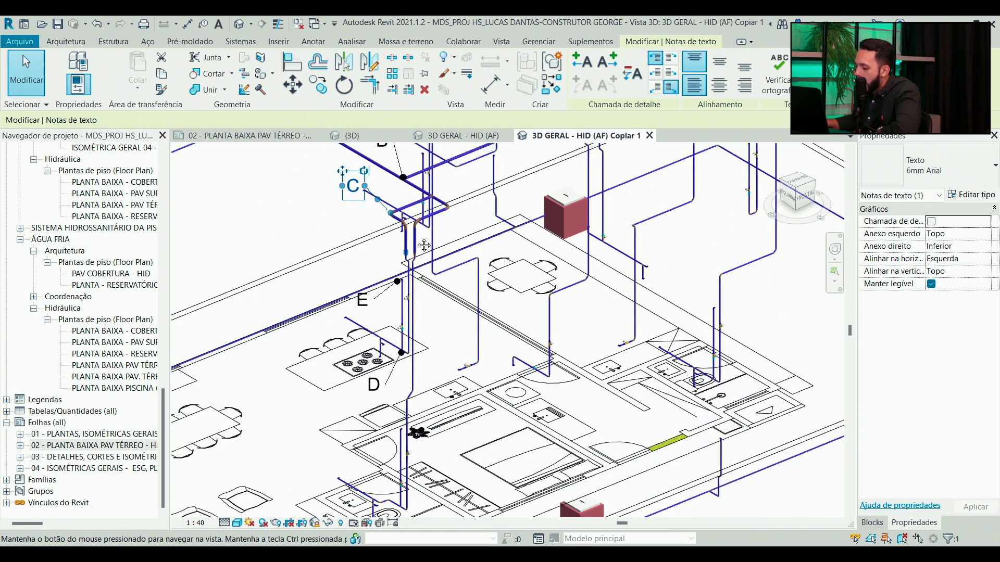
pyautogui.scroll(3, 385, 249)
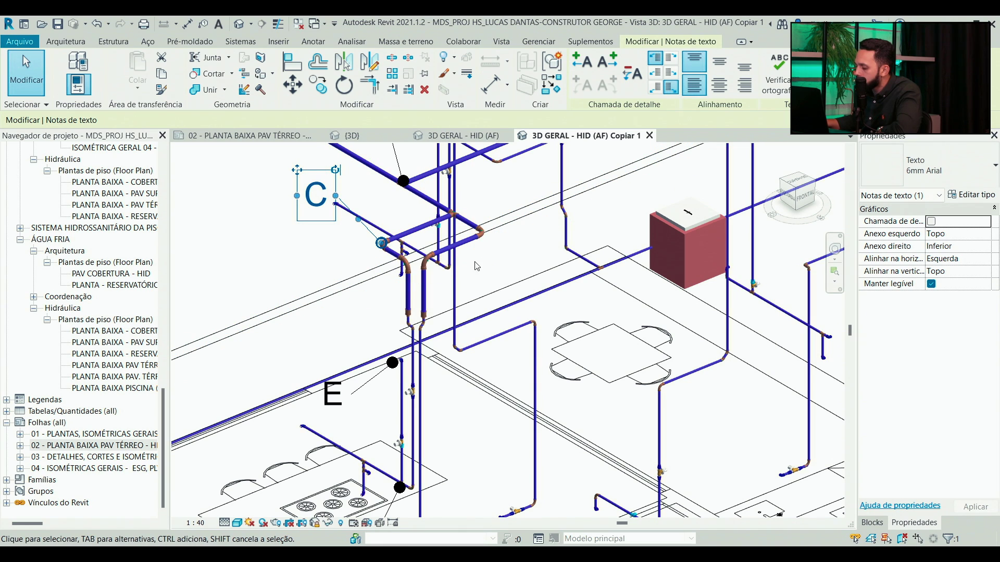
pyautogui.moveTo(440, 375); pyautogui.dragTo(445, 215)
pyautogui.scroll(-1, 386, 467)
pyautogui.moveTo(414, 397); pyautogui.dragTo(456, 462)
pyautogui.moveTo(451, 246); pyautogui.dragTo(449, 155)
pyautogui.scroll(-1, 444, 267)
pyautogui.moveTo(456, 265); pyautogui.dragTo(454, 350)
pyautogui.scroll(2, 463, 229)
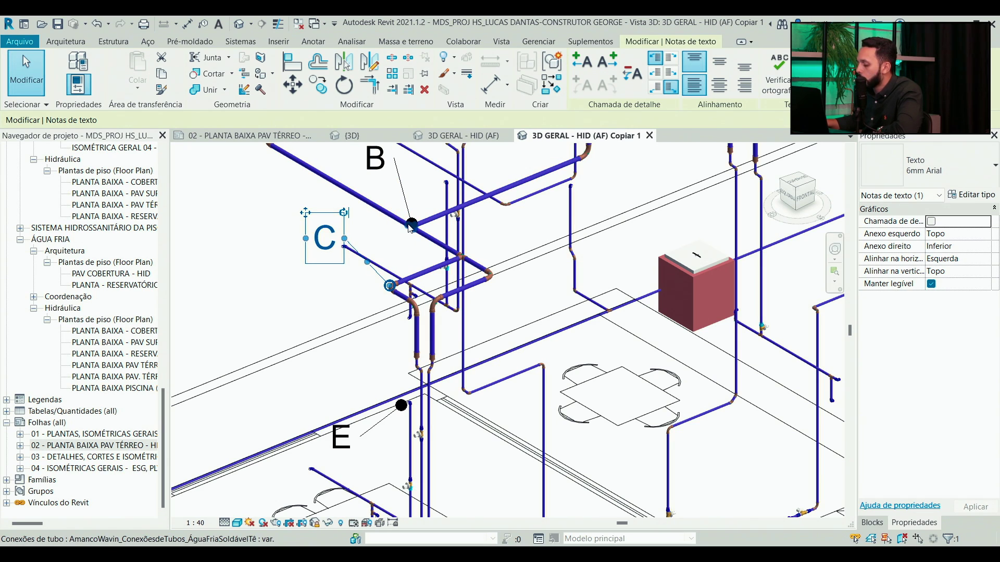
pyautogui.scroll(-2, 456, 323)
pyautogui.moveTo(456, 326); pyautogui.dragTo(446, 272)
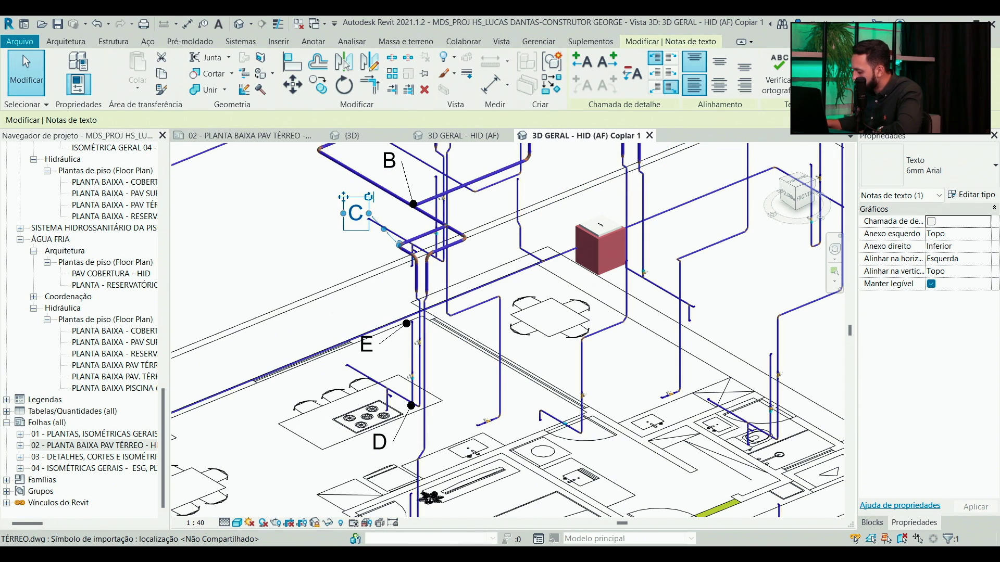
# - Switch back to Excel and copy the fixture weight table Q36:S45 to U36
pyautogui.moveTo(658, 554)
pyautogui.click(631, 554)
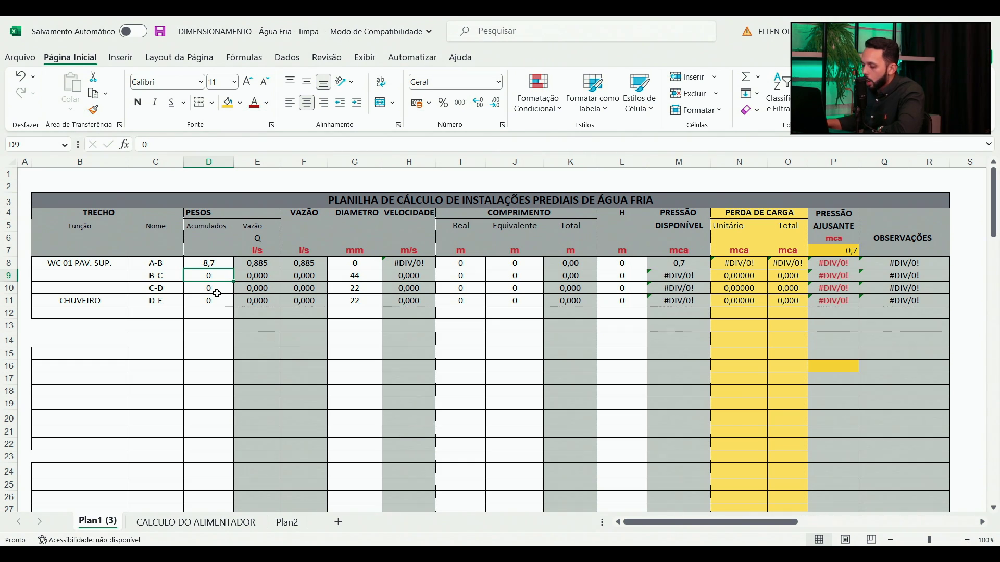
pyautogui.scroll(-8, 354, 424)
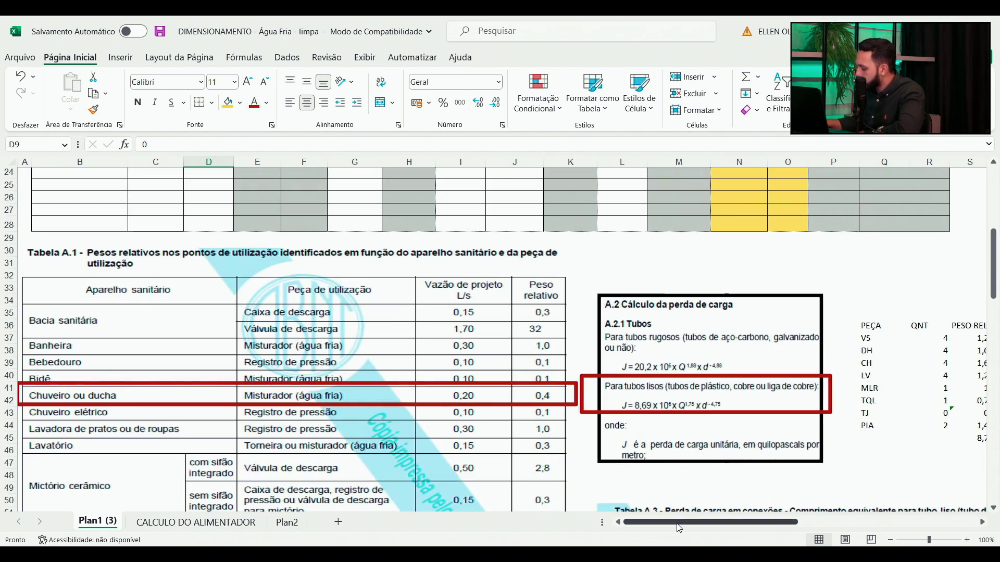
pyautogui.moveTo(680, 522); pyautogui.dragTo(734, 527)
pyautogui.moveTo(578, 328); pyautogui.dragTo(677, 438)
pyautogui.hotkey('ctrl', 'c')
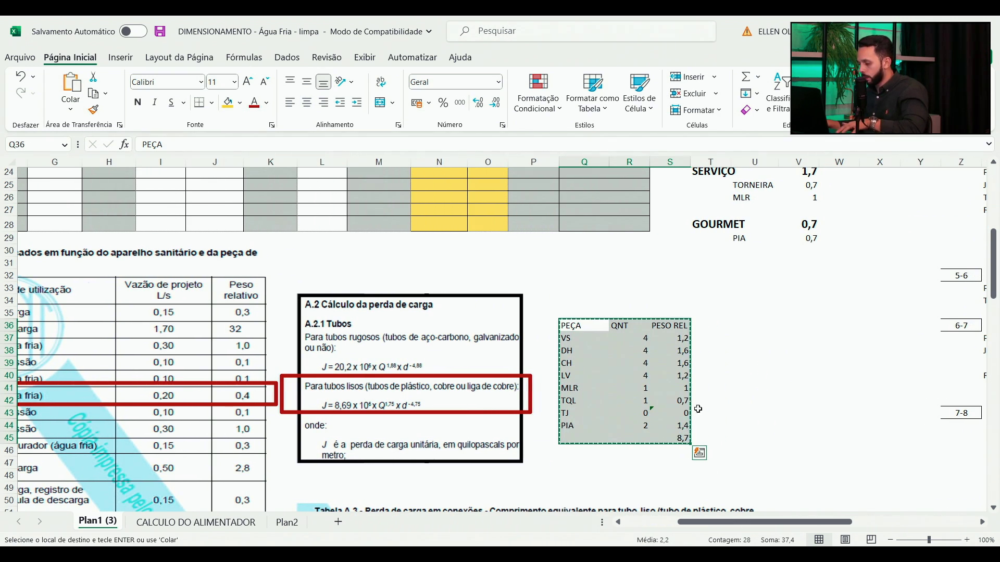
pyautogui.click(750, 326)
pyautogui.hotkey('ctrl', 'v')
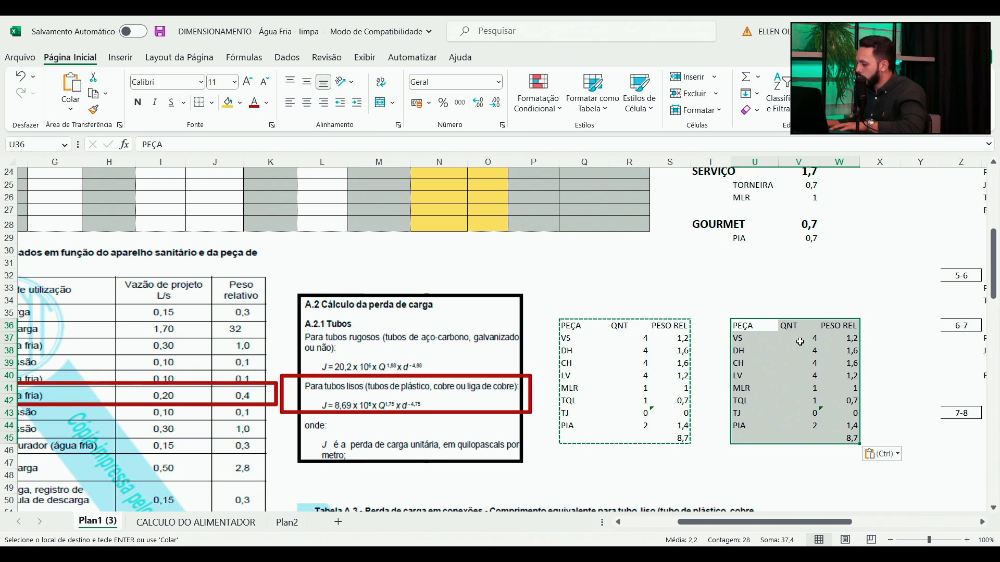
# - Set the VS, DH, CH and LV quantities in the copied fixture table to 2 each
pyautogui.click(800, 342)
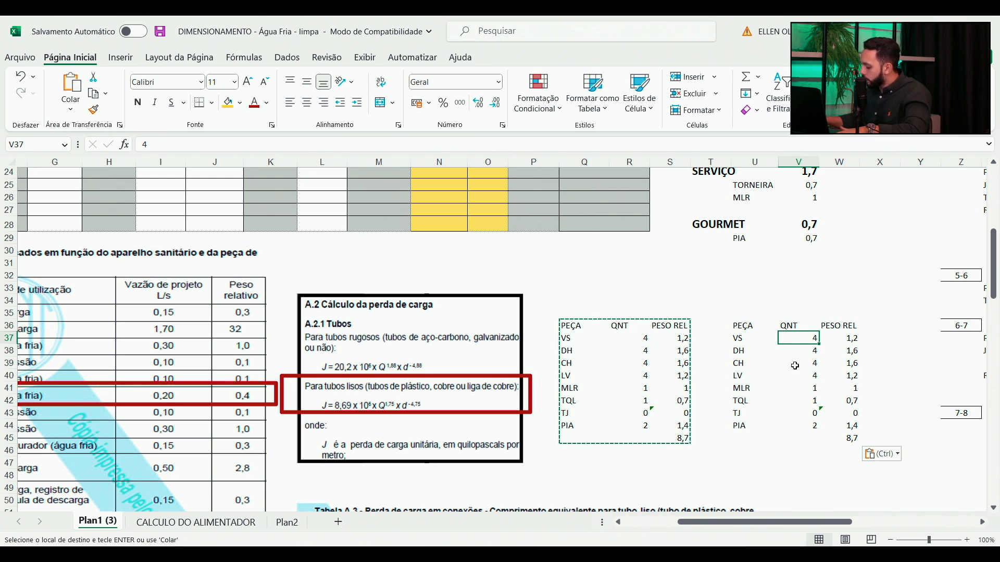
pyautogui.press('Escape')
pyautogui.write('2')
pyautogui.press('Return')
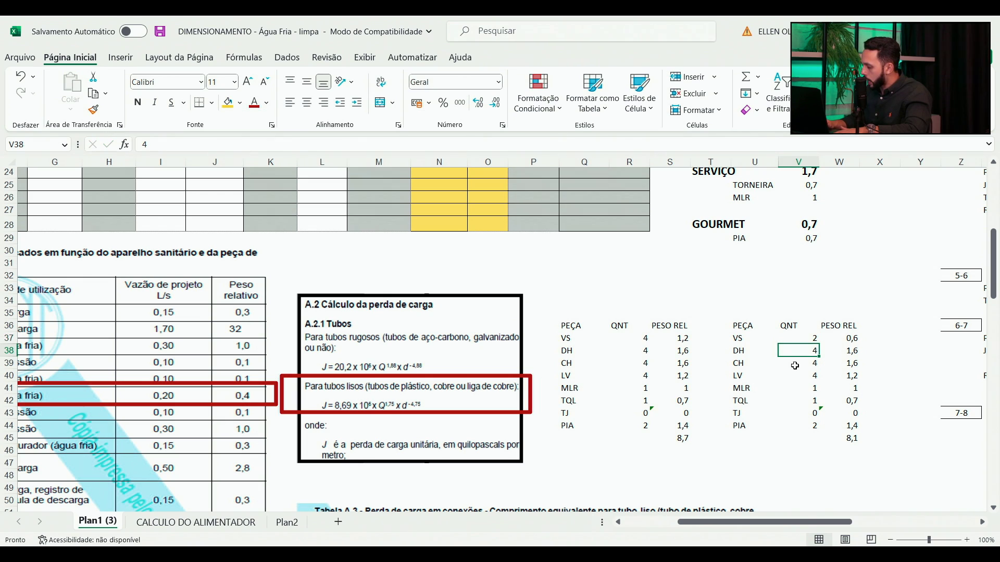
pyautogui.write('2')
pyautogui.press('Return')
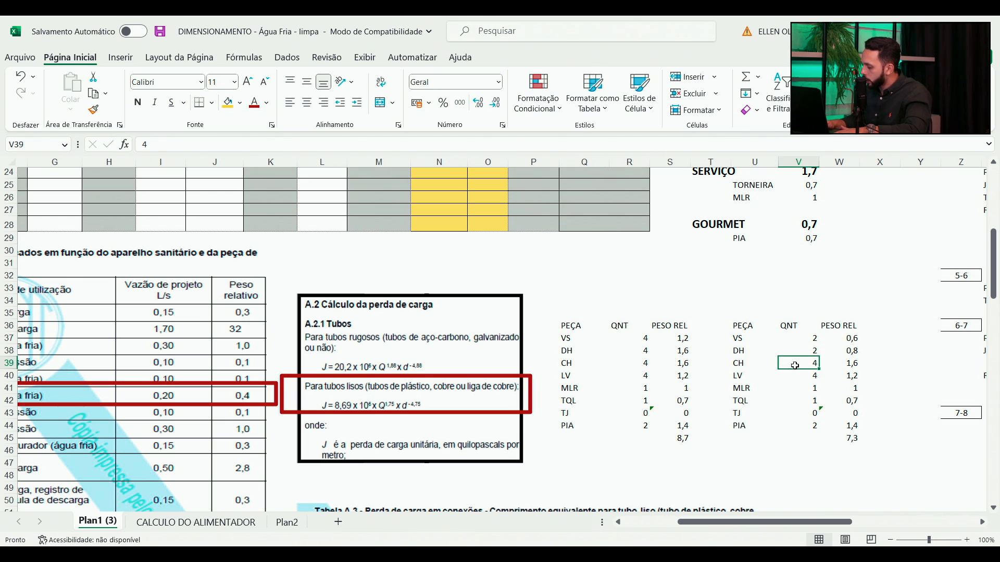
pyautogui.write('2')
pyautogui.press('Return')
pyautogui.write('2')
pyautogui.press('Return')
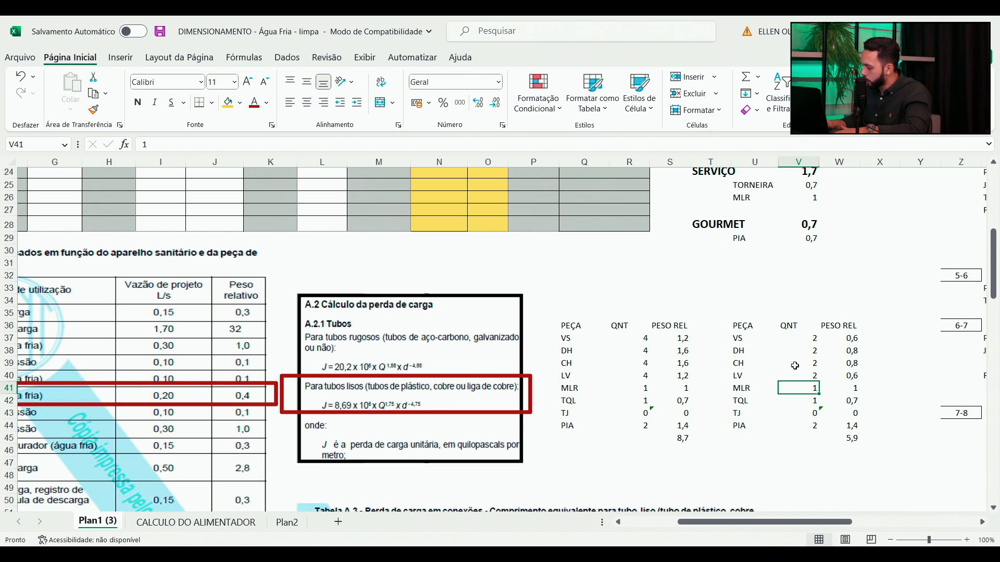
# - Set the MLR, TQL and PIA quantities in the copied fixture table to 0
pyautogui.write('0')
pyautogui.press('Return')
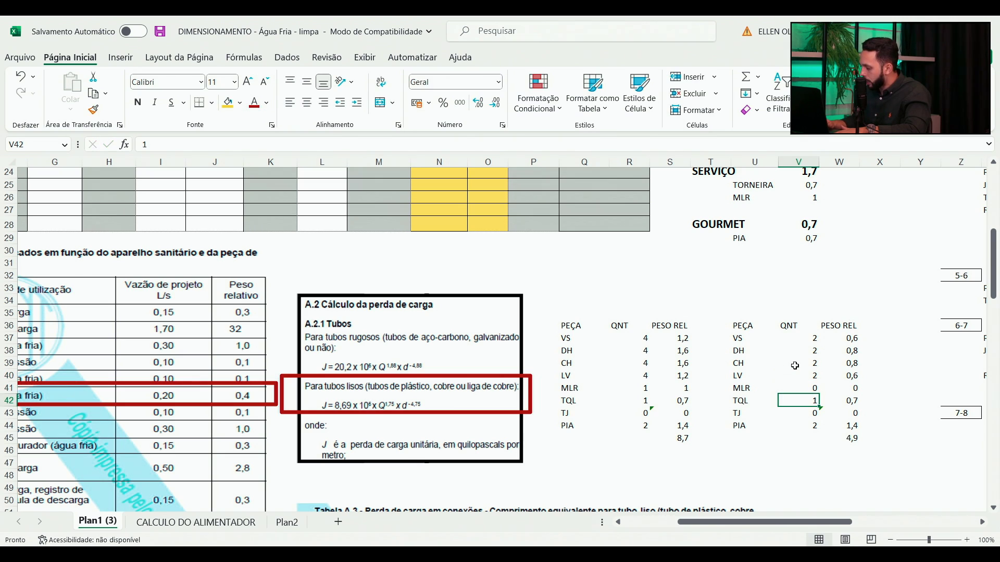
pyautogui.write('0')
pyautogui.press('Return')
pyautogui.press('Return')
pyautogui.write('0')
pyautogui.press('Return')
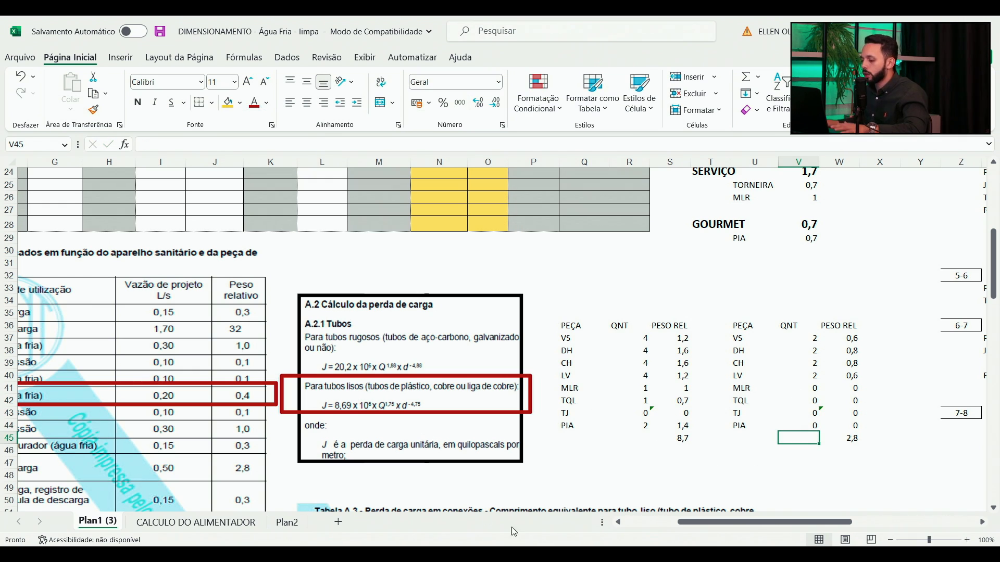
# - Switch to Revit and move the C marker's leader point and text to the tee between B and the paired downpipes
pyautogui.click(660, 554)
pyautogui.moveTo(431, 337); pyautogui.dragTo(462, 472)
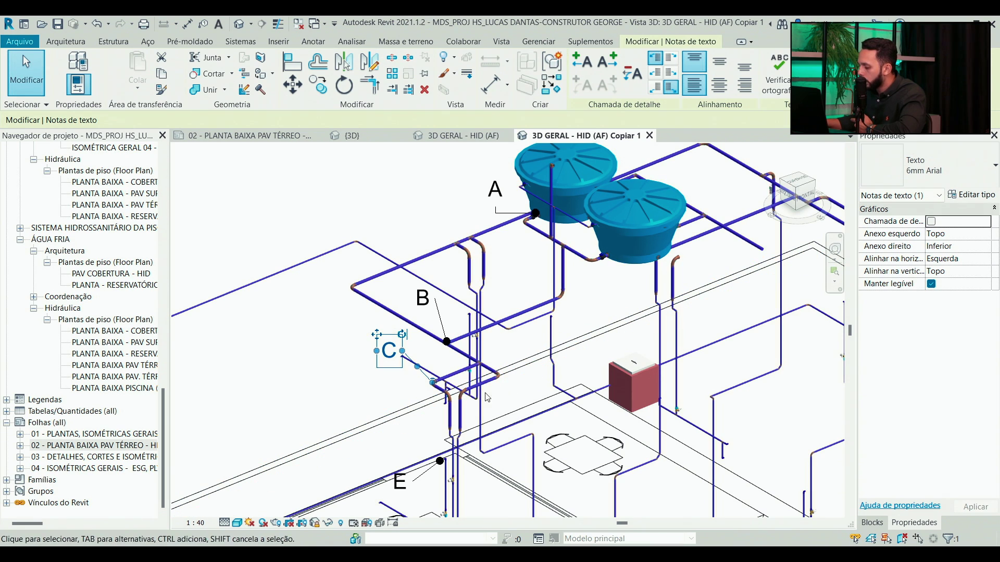
pyautogui.moveTo(444, 413); pyautogui.dragTo(481, 320)
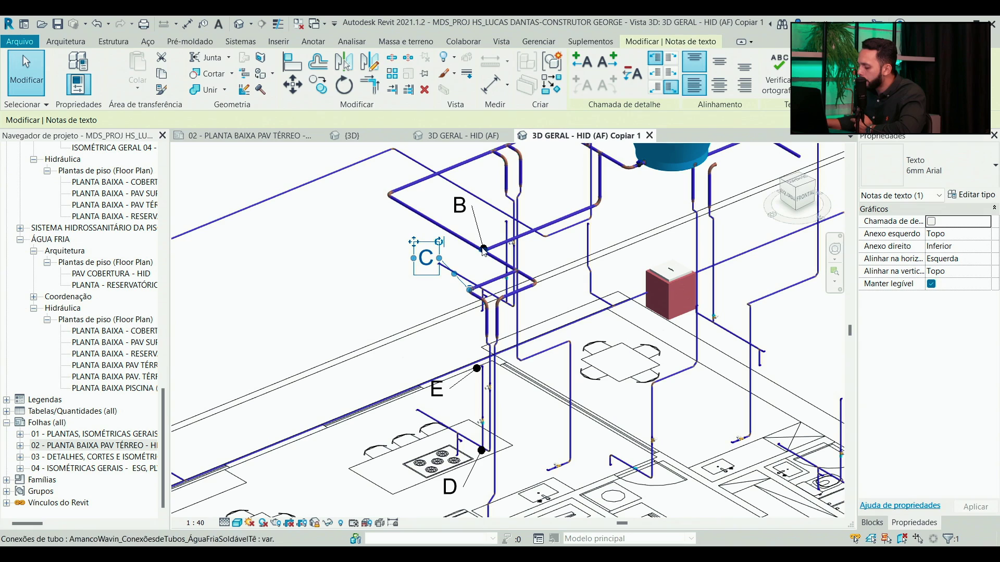
pyautogui.scroll(2, 467, 299)
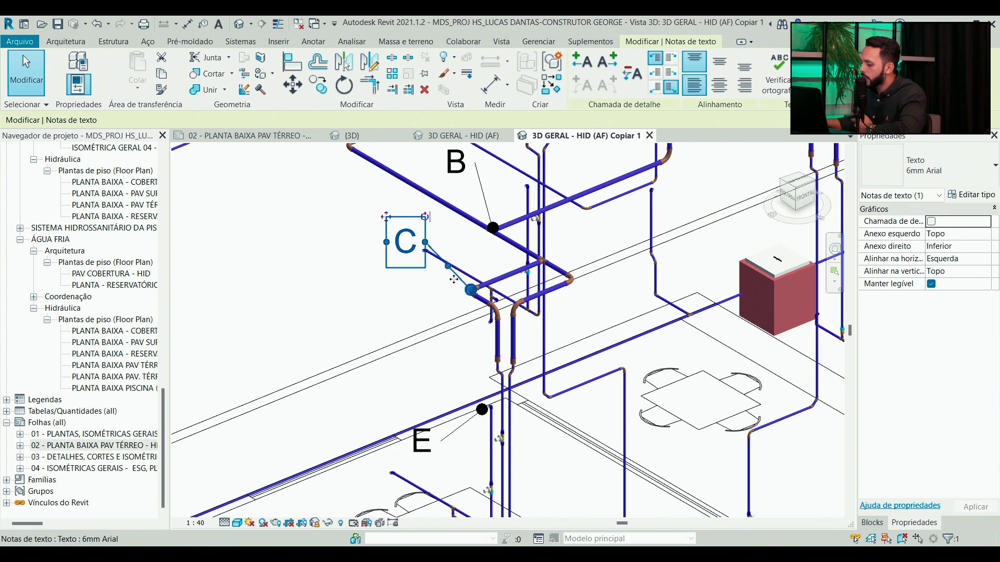
pyautogui.moveTo(467, 278); pyautogui.dragTo(526, 249)
pyautogui.moveTo(456, 183); pyautogui.dragTo(592, 216)
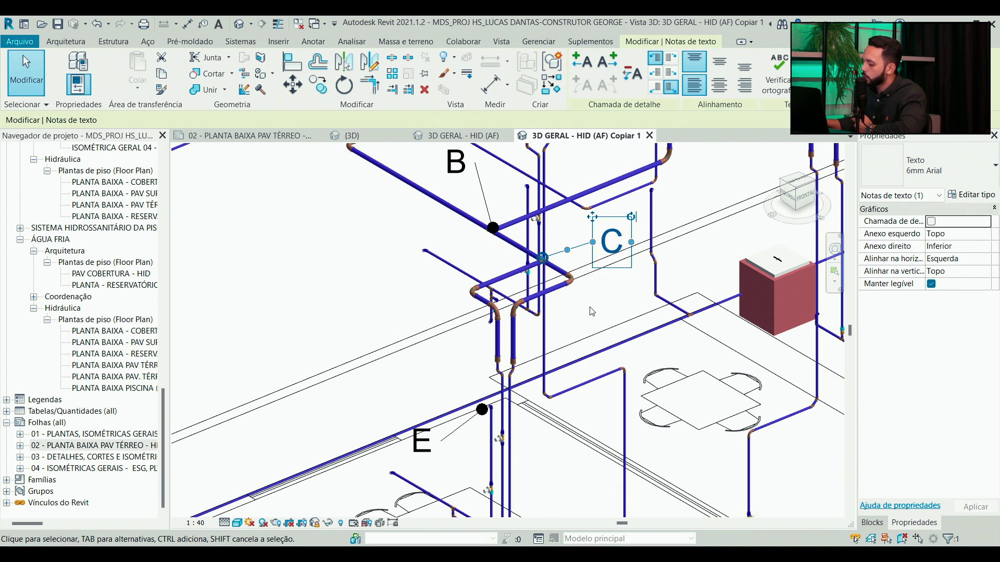
pyautogui.scroll(-4, 592, 312)
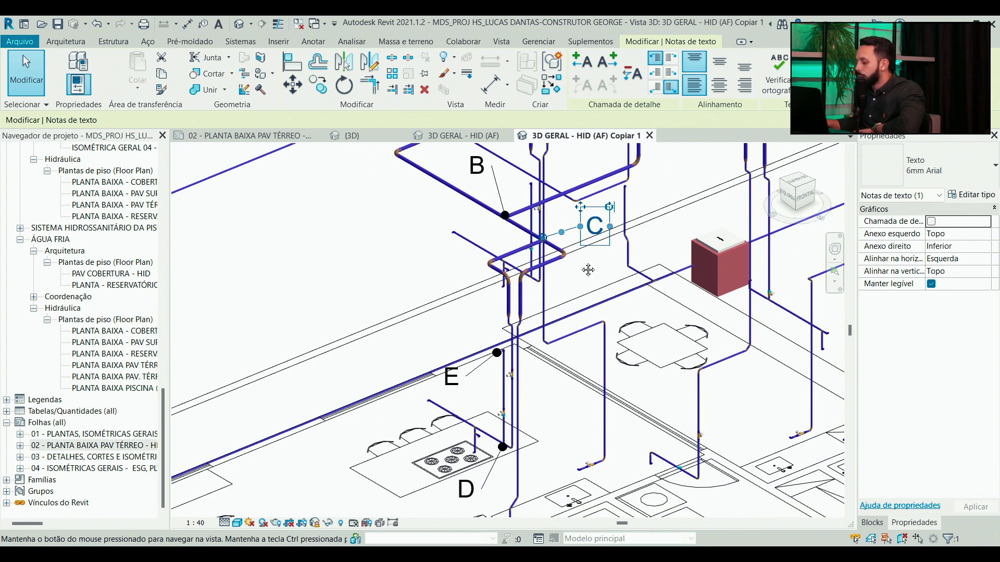
pyautogui.moveTo(585, 349)
pyautogui.mouseDown()
pyautogui.moveTo(582, 338)
pyautogui.moveTo(584, 363)
pyautogui.mouseUp()
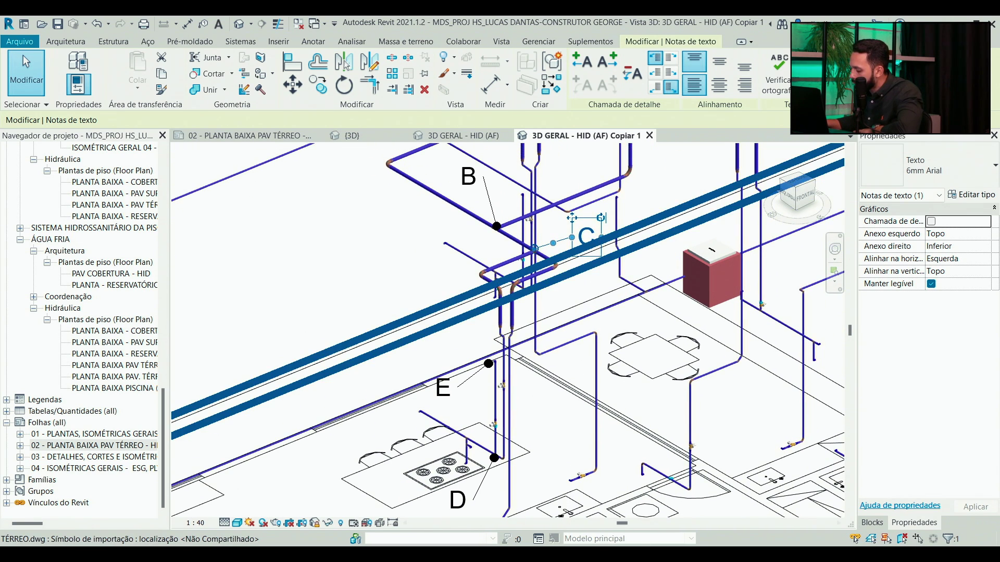
# - Switch back to Excel and set section B-C's accumulated weight to 2,8
pyautogui.hotkey('alt', 'Tab')
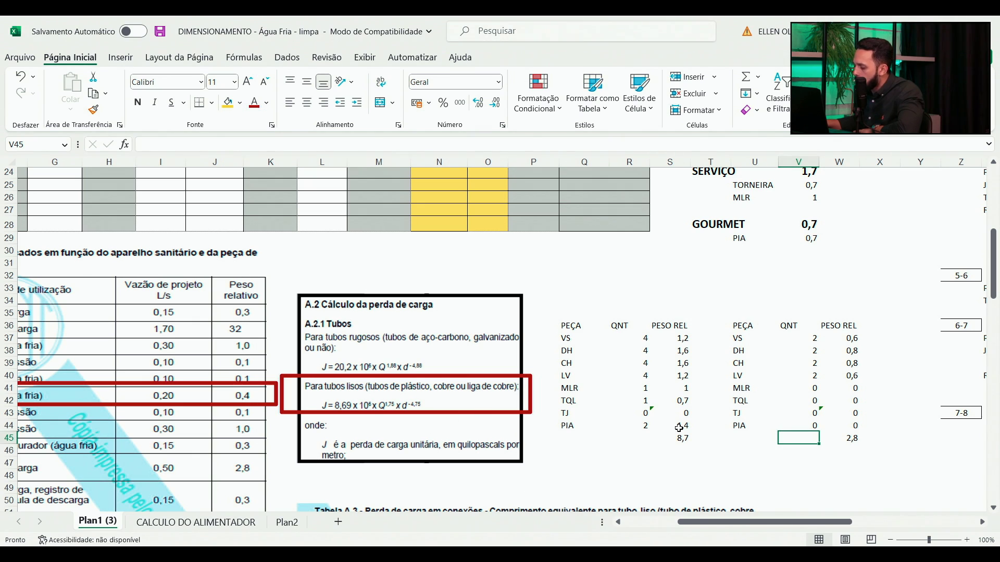
pyautogui.press('Right')
pyautogui.hscroll(-5, 871, 467)
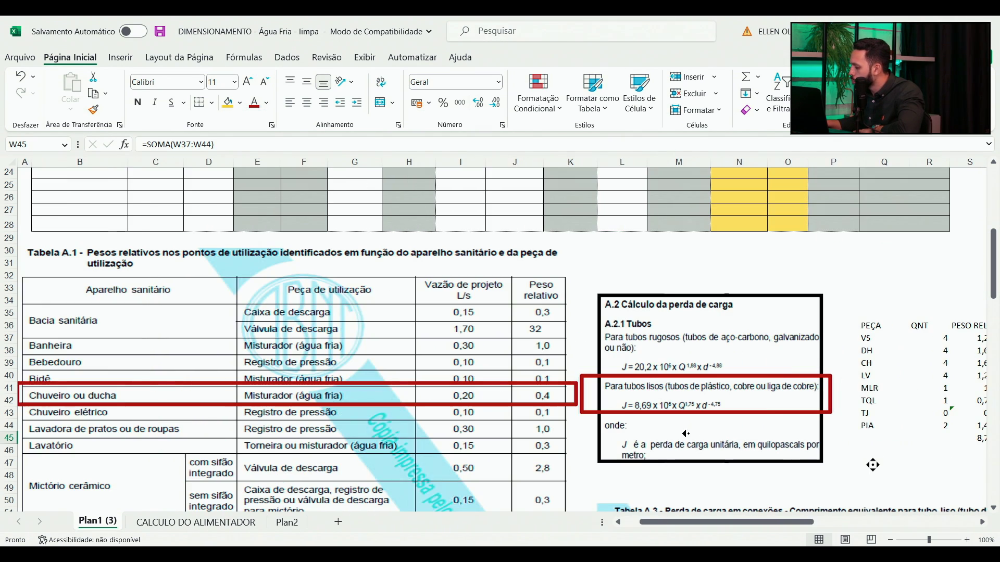
pyautogui.scroll(8, 324, 408)
pyautogui.click(213, 274)
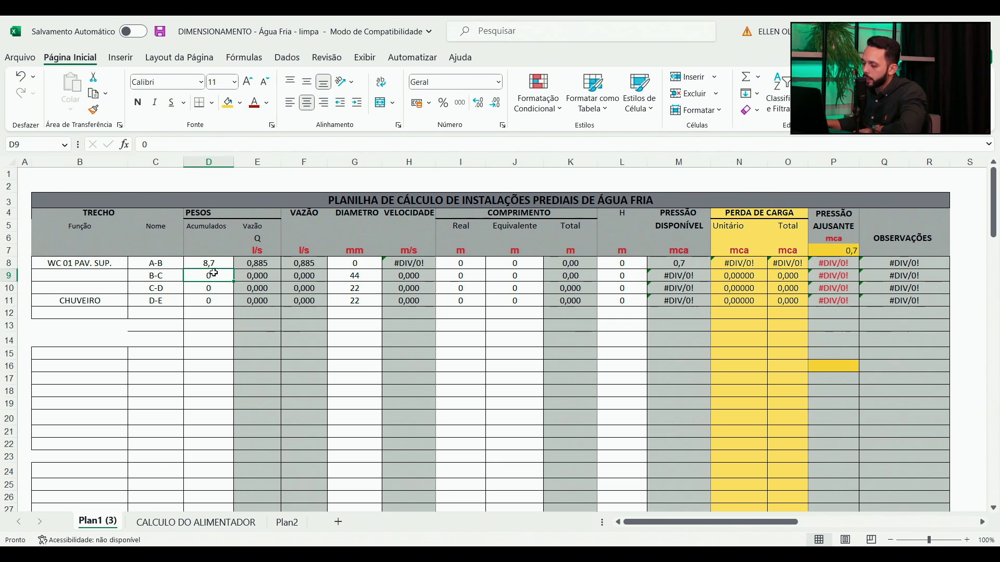
pyautogui.write('2,8')
pyautogui.press('Return')
pyautogui.write(',')
pyautogui.press('Return')
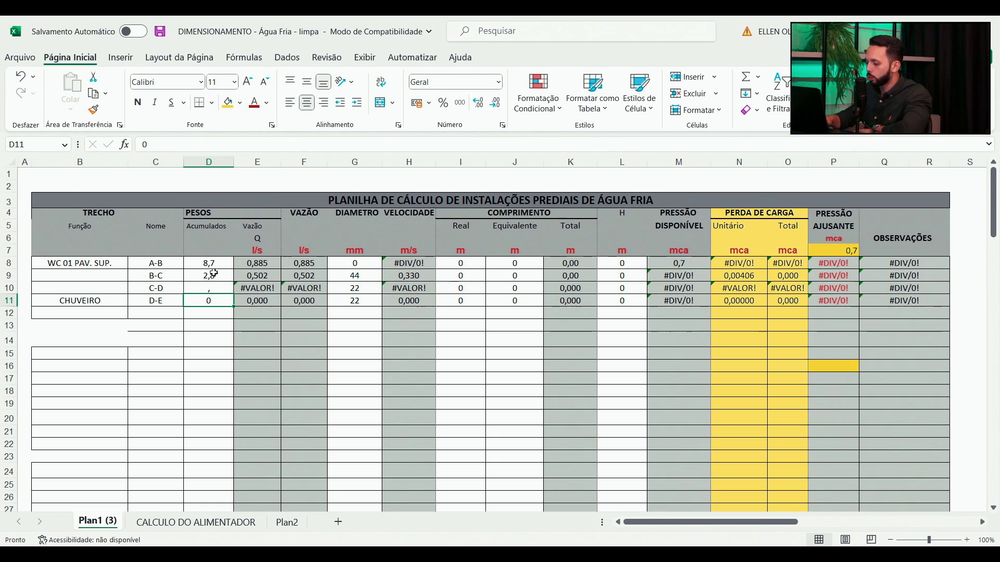
pyautogui.click(213, 287)
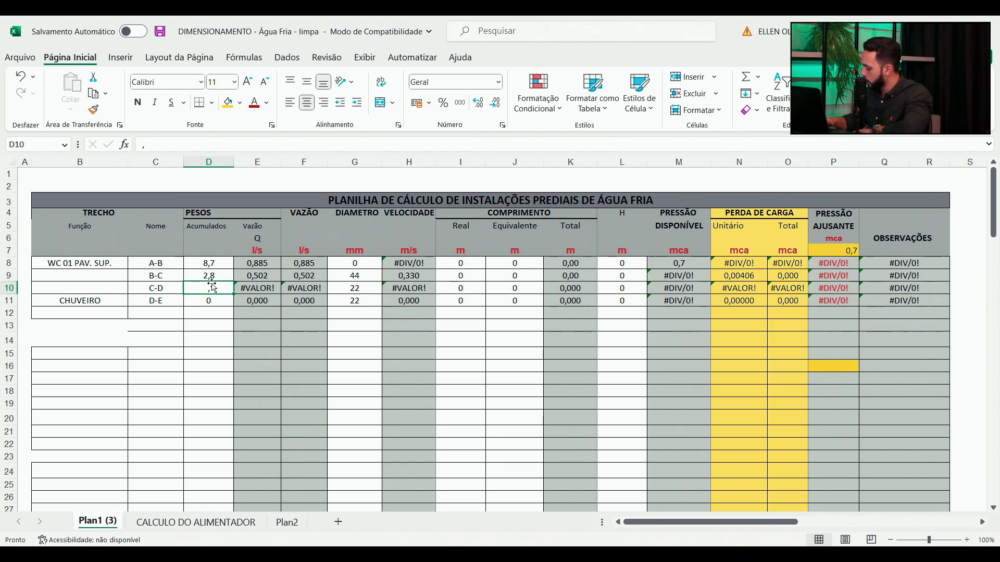
pyautogui.write('0')
pyautogui.press('Return')
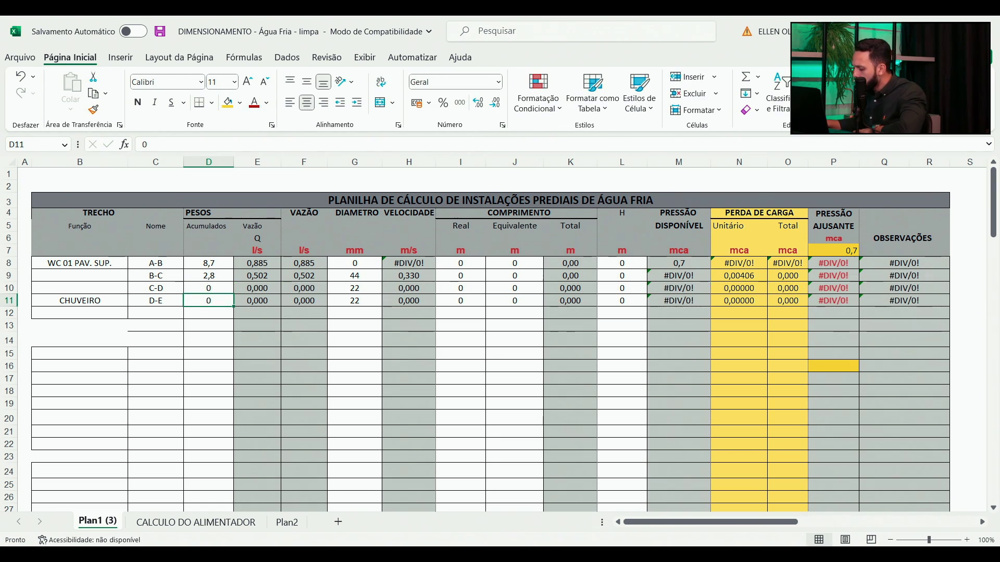
# - Switch to Revit and follow the piping from C to D to examine which fixtures it supplies
pyautogui.hotkey('alt', 'Tab')
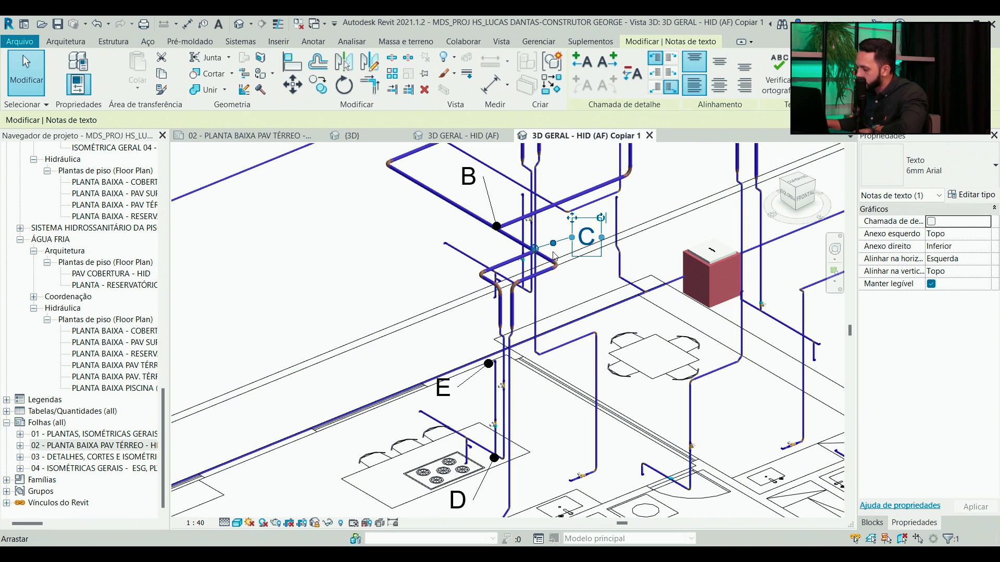
pyautogui.scroll(2, 525, 255)
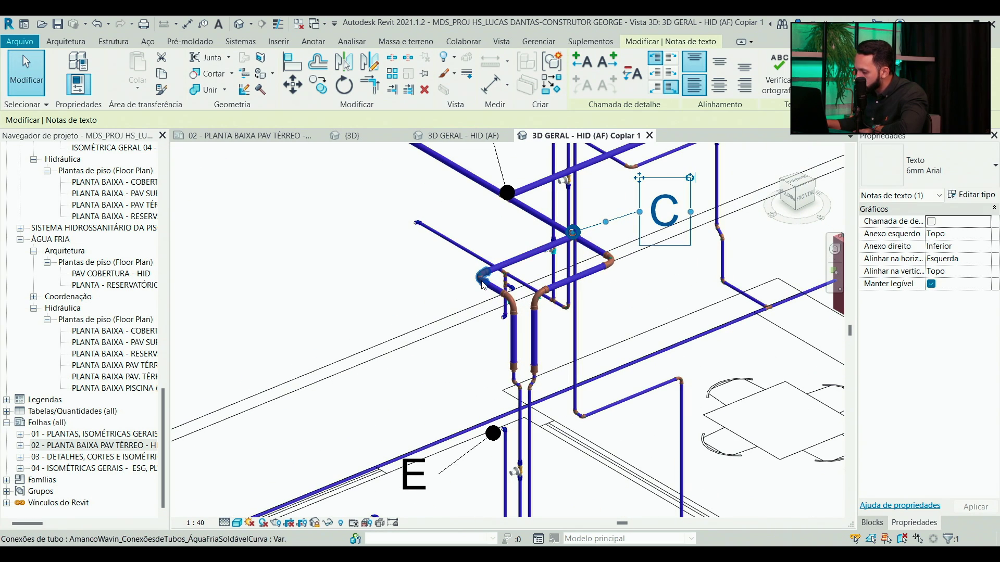
pyautogui.moveTo(514, 361); pyautogui.dragTo(495, 243)
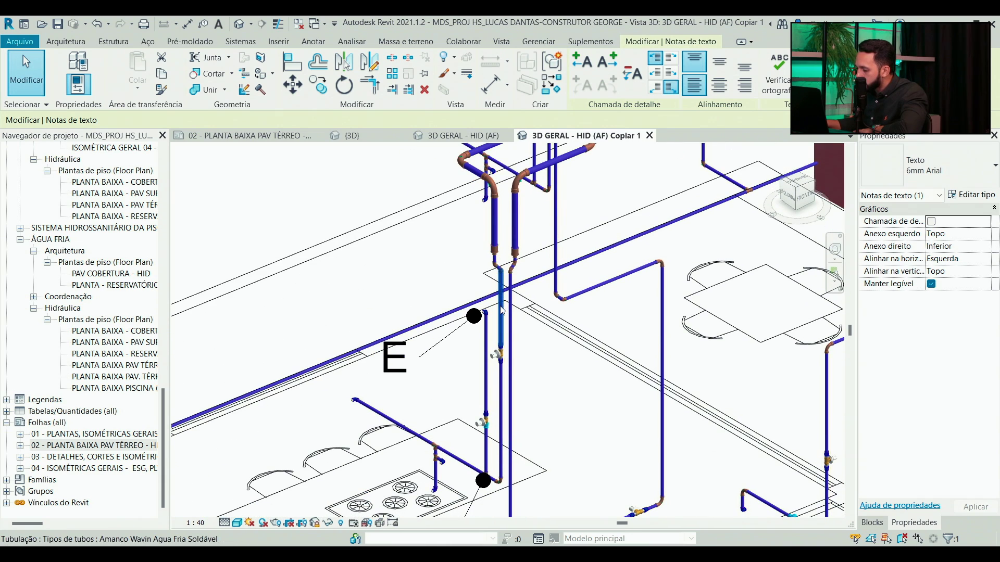
pyautogui.scroll(1, 500, 473)
pyautogui.moveTo(500, 472); pyautogui.dragTo(454, 452)
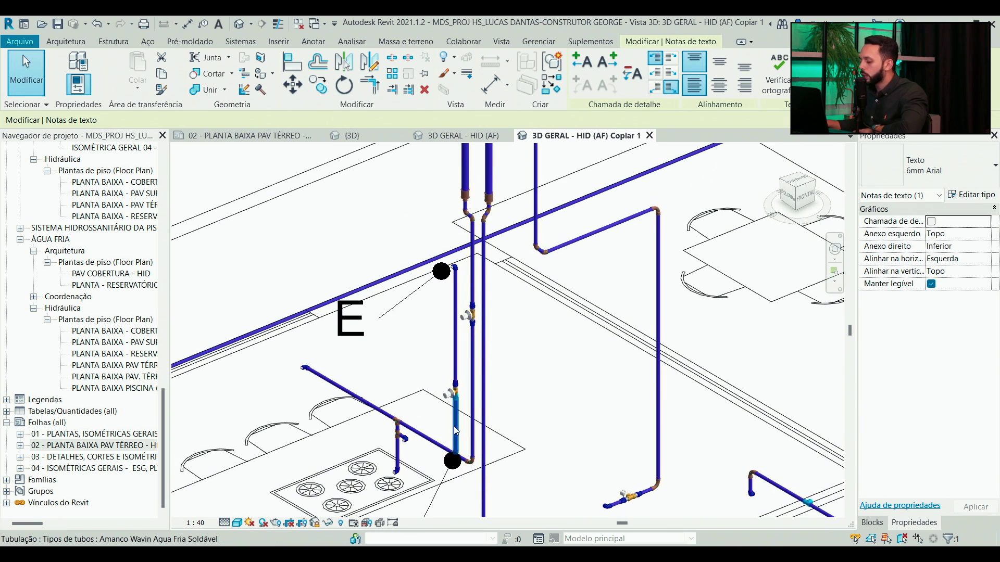
pyautogui.scroll(-2, 456, 432)
pyautogui.moveTo(476, 333); pyautogui.dragTo(440, 290)
pyautogui.scroll(-1, 429, 250)
pyautogui.moveTo(432, 257); pyautogui.dragTo(418, 354)
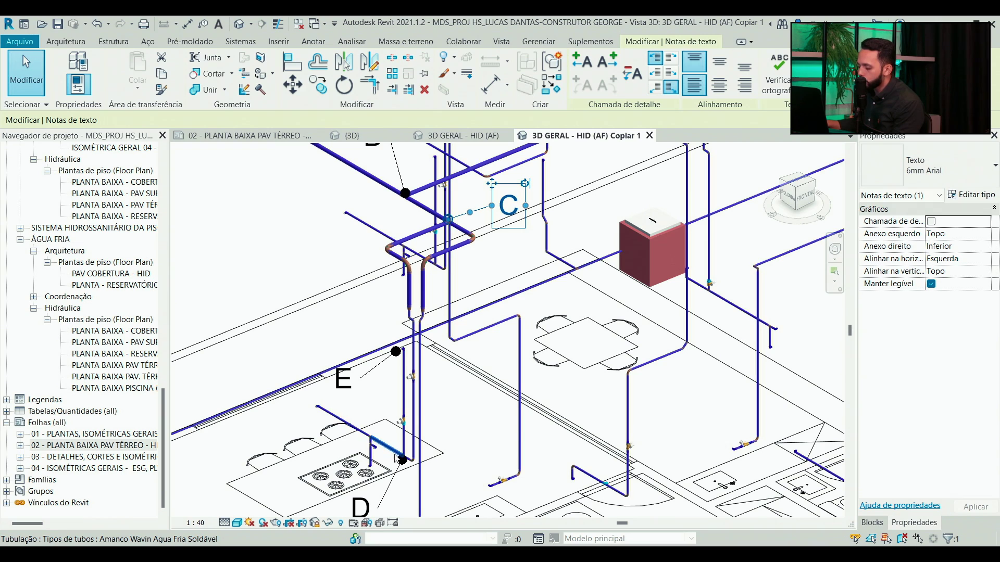
# - Switch back to Excel and set section C-D's accumulated weight to 1,4
pyautogui.moveTo(658, 555)
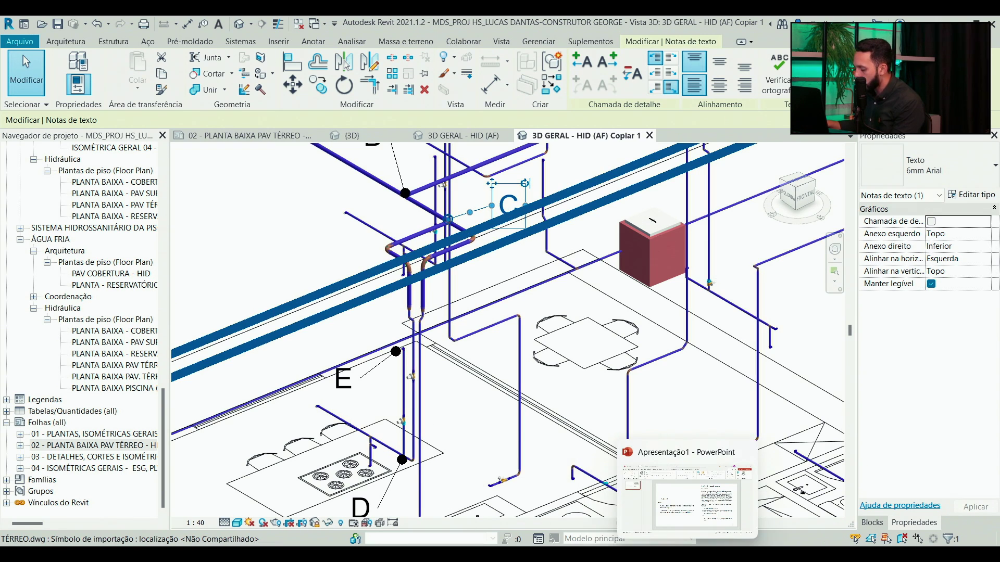
pyautogui.click(630, 555)
pyautogui.click(211, 287)
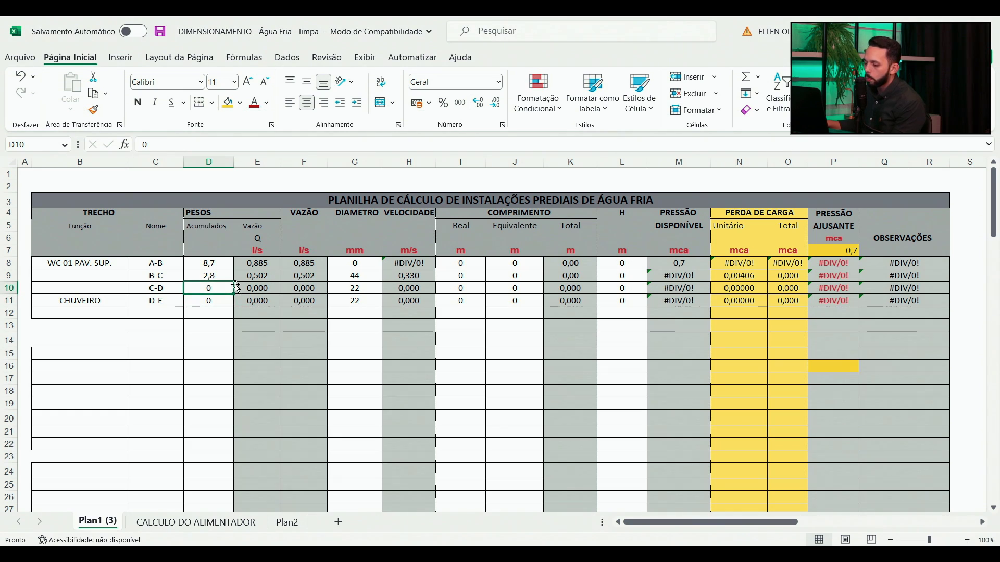
pyautogui.write('1,0')
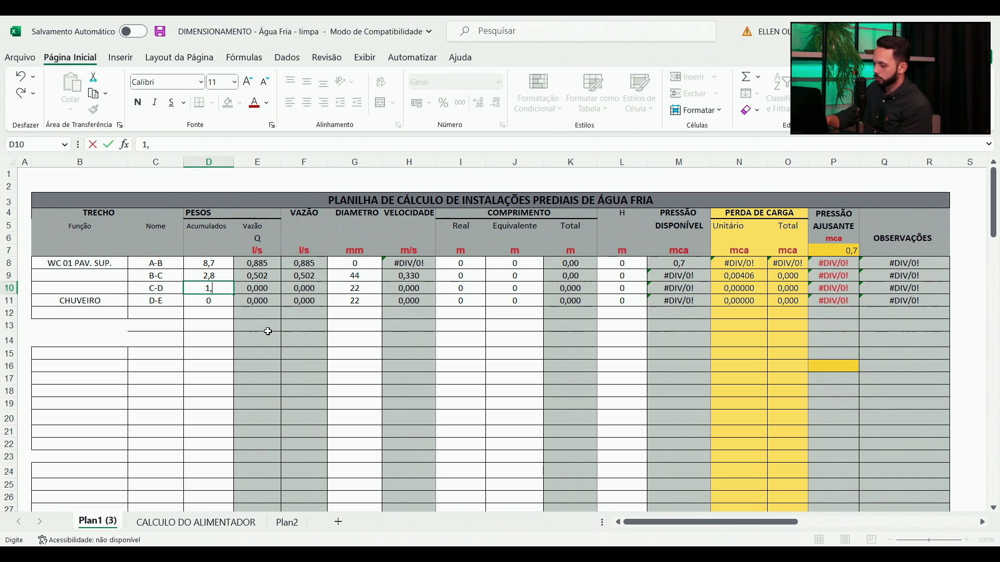
pyautogui.press('Return')
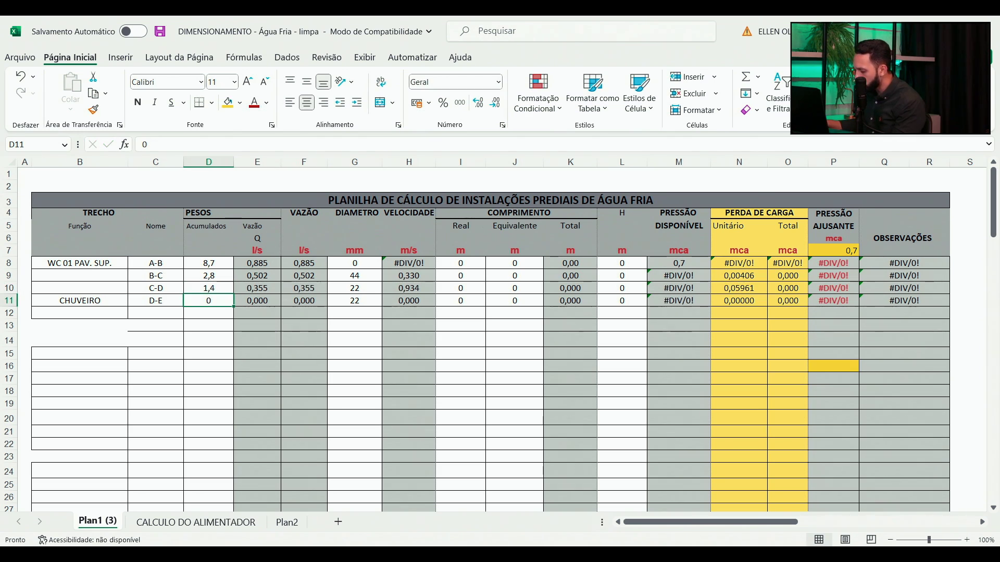
# - Switch to Revit and examine the piping from D to E to identify the fixtures it supplies
pyautogui.click(598, 555)
pyautogui.scroll(3, 410, 469)
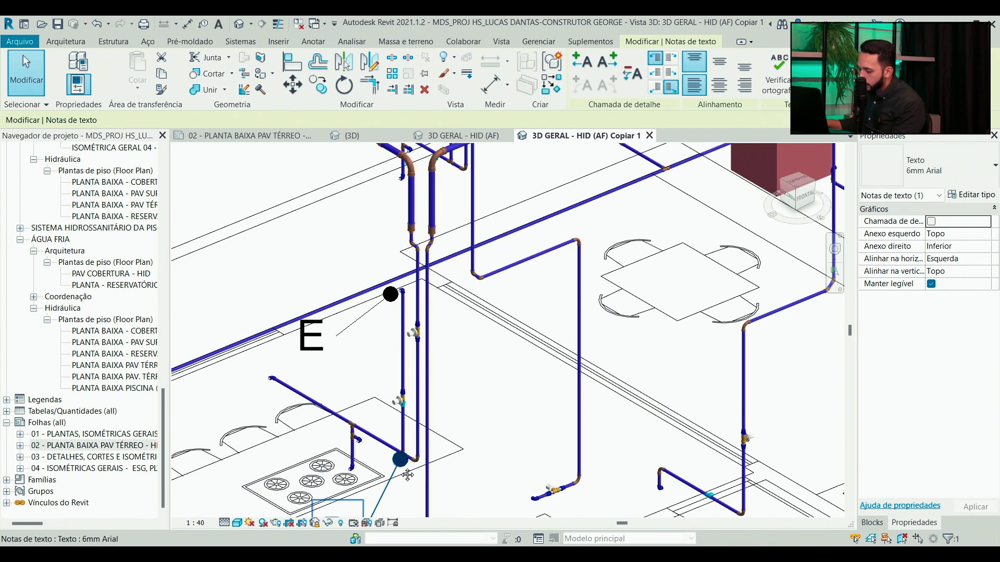
pyautogui.moveTo(408, 473); pyautogui.dragTo(407, 399)
pyautogui.press('Escape')
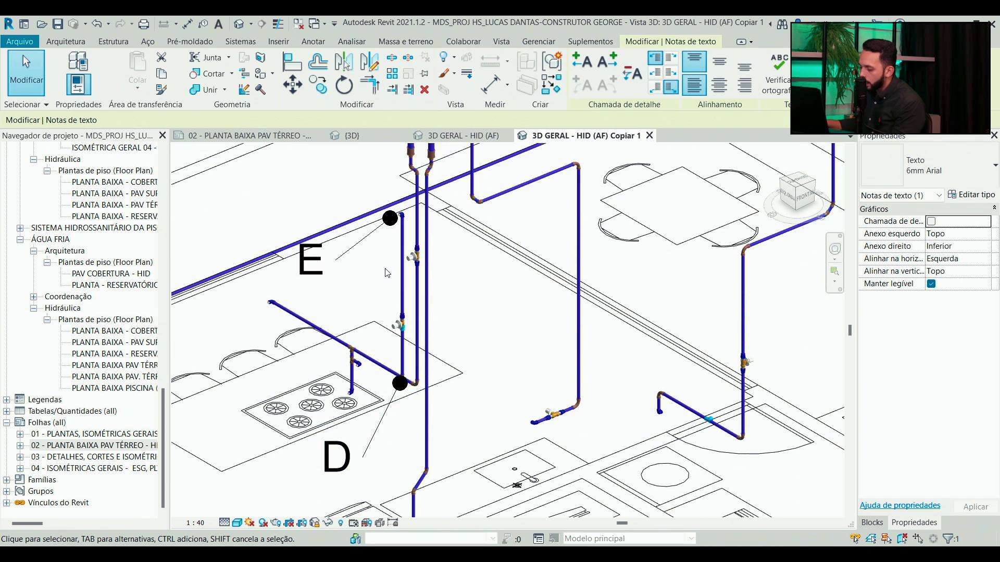
pyautogui.scroll(2, 387, 273)
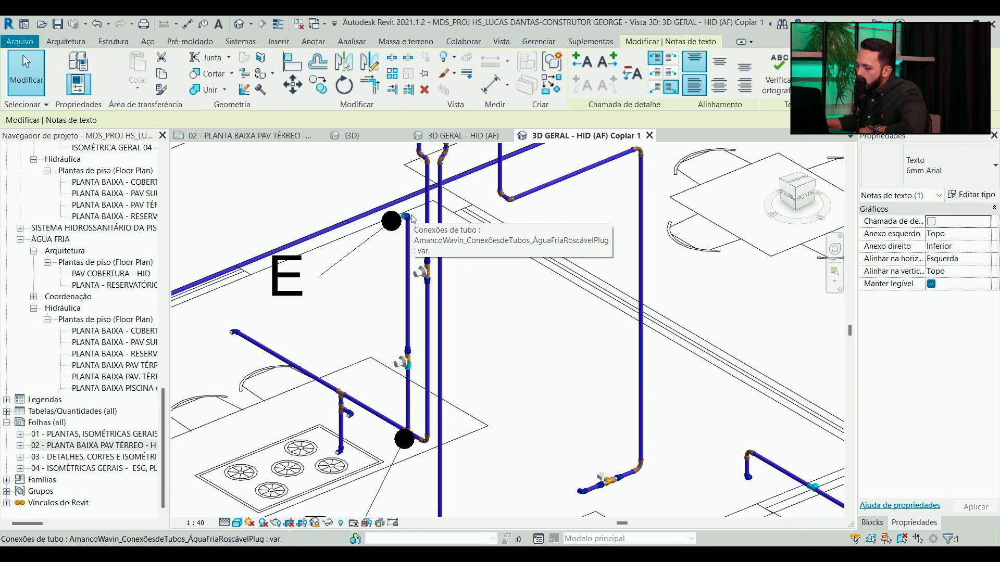
pyautogui.scroll(-5, 388, 373)
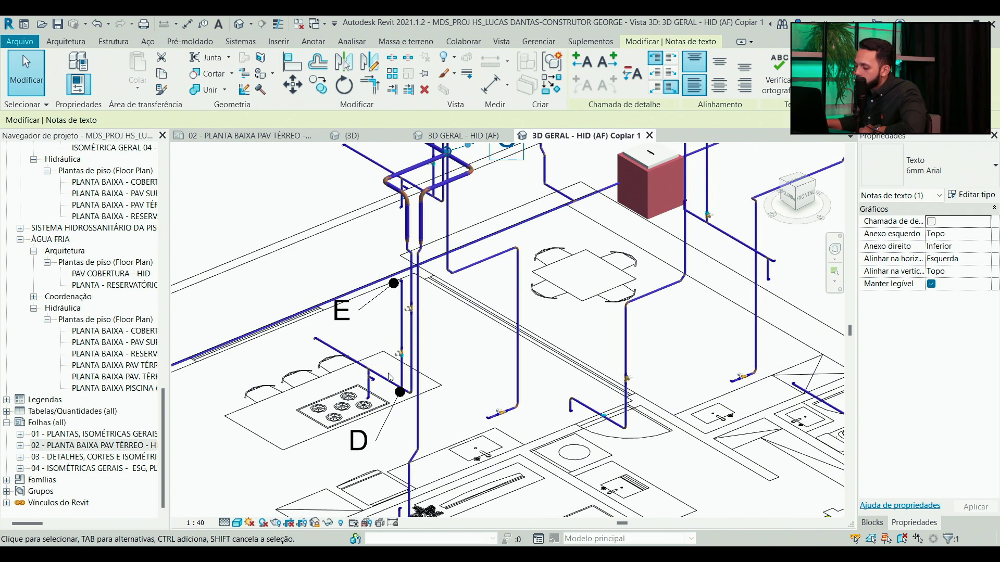
pyautogui.scroll(-5, 485, 341)
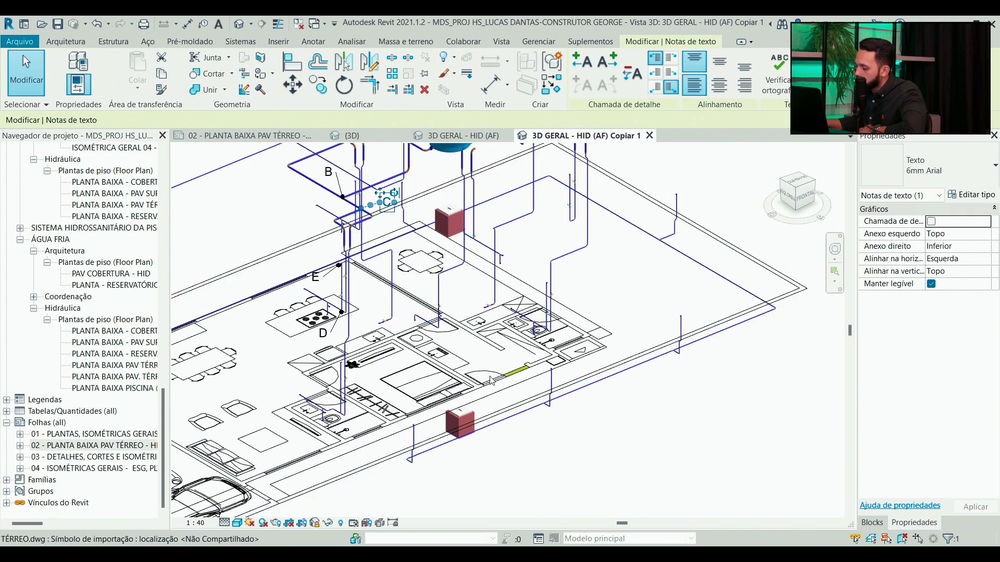
# - Switch back to Excel and copy the fixture weight table U36:W45 to W49
pyautogui.click(654, 555)
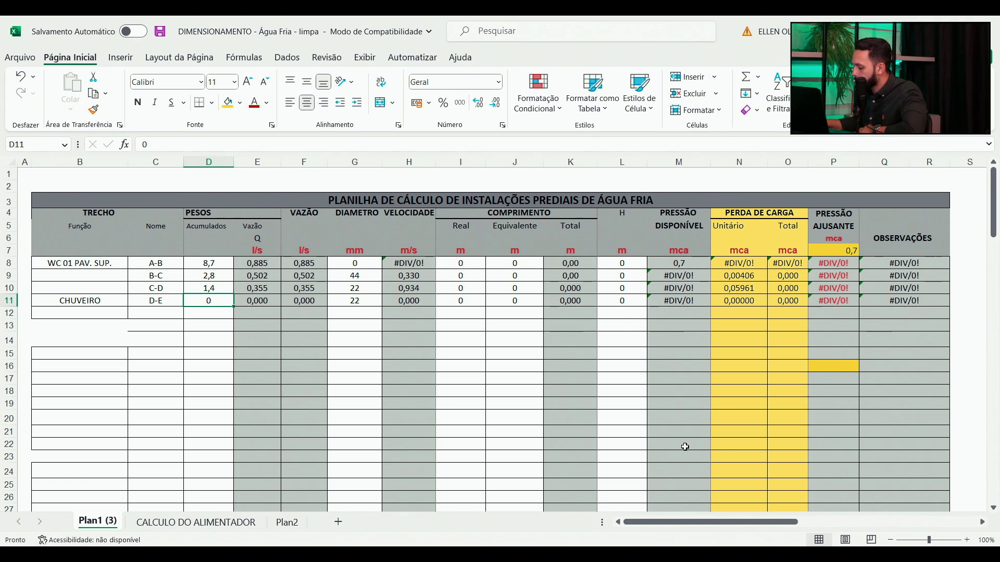
pyautogui.scroll(-9, 684, 447)
pyautogui.moveTo(703, 523); pyautogui.dragTo(763, 530)
pyautogui.moveTo(714, 290); pyautogui.dragTo(804, 395)
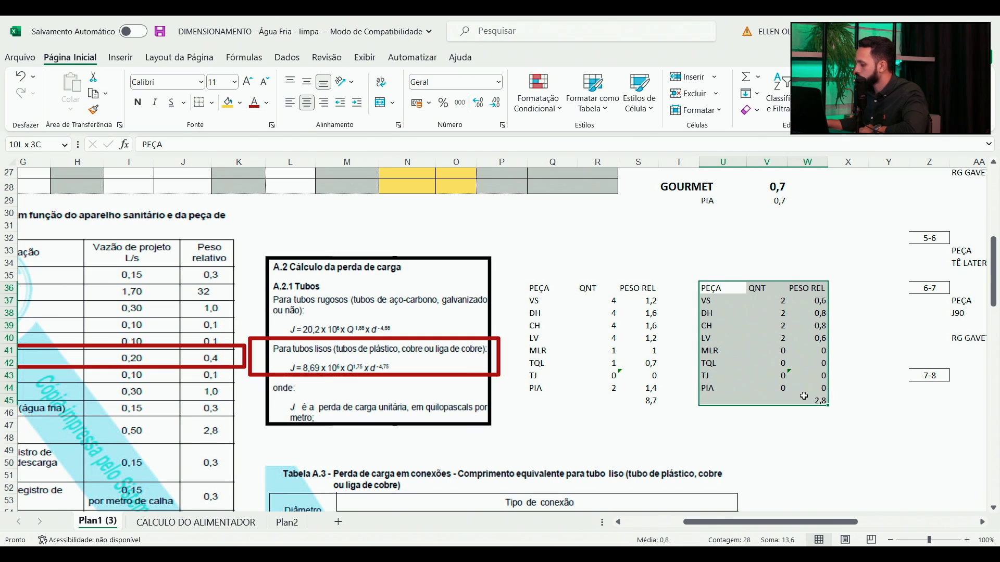
pyautogui.hotkey('ctrl', 'c')
pyautogui.moveTo(808, 452); pyautogui.dragTo(885, 505)
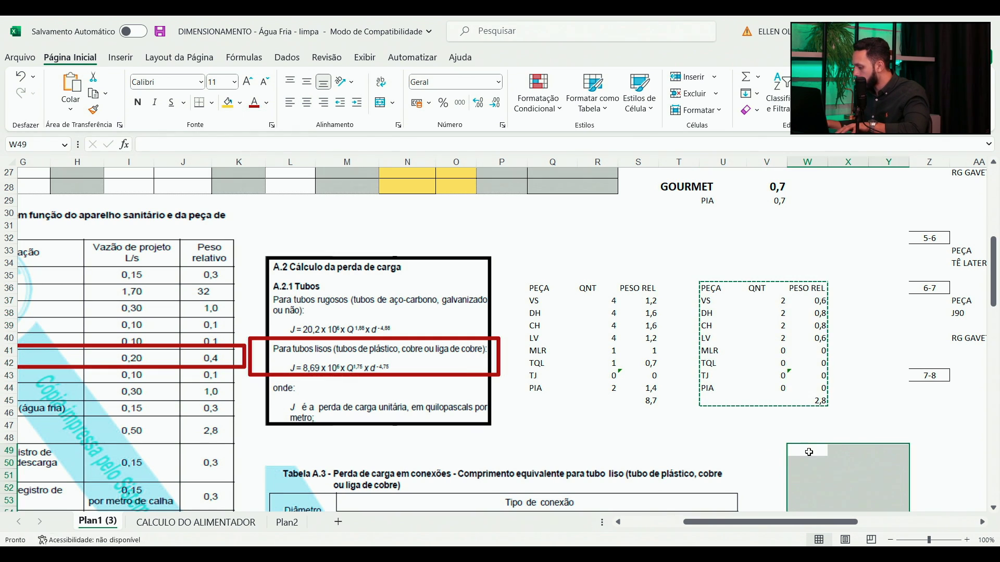
pyautogui.hotkey('ctrl', 'v')
pyautogui.scroll(-3, 808, 451)
# - In the fixture table at W49, set the VS and DH quantities to 0 and the CH and LV quantities to 1
pyautogui.click(854, 355)
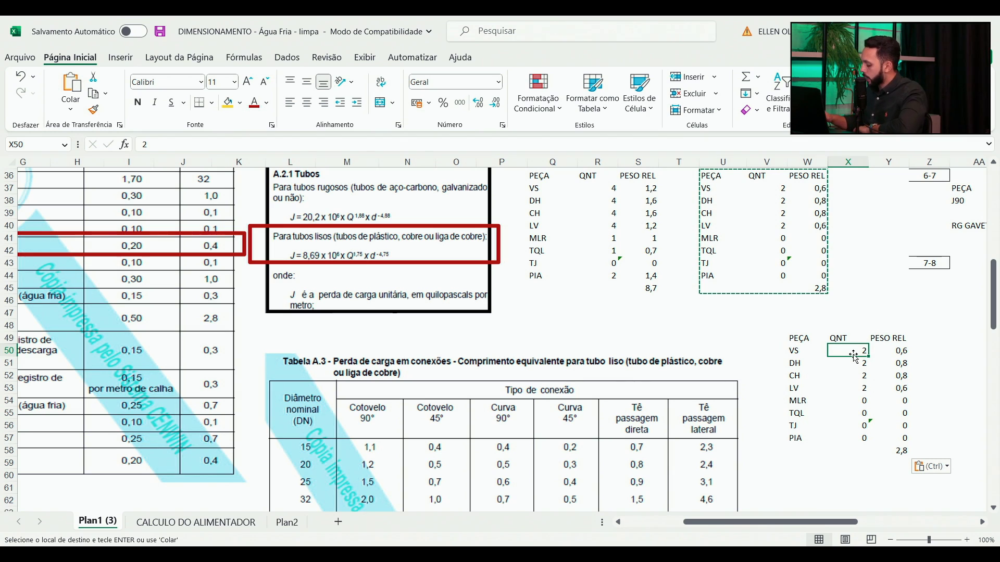
pyautogui.write('0')
pyautogui.press('Return')
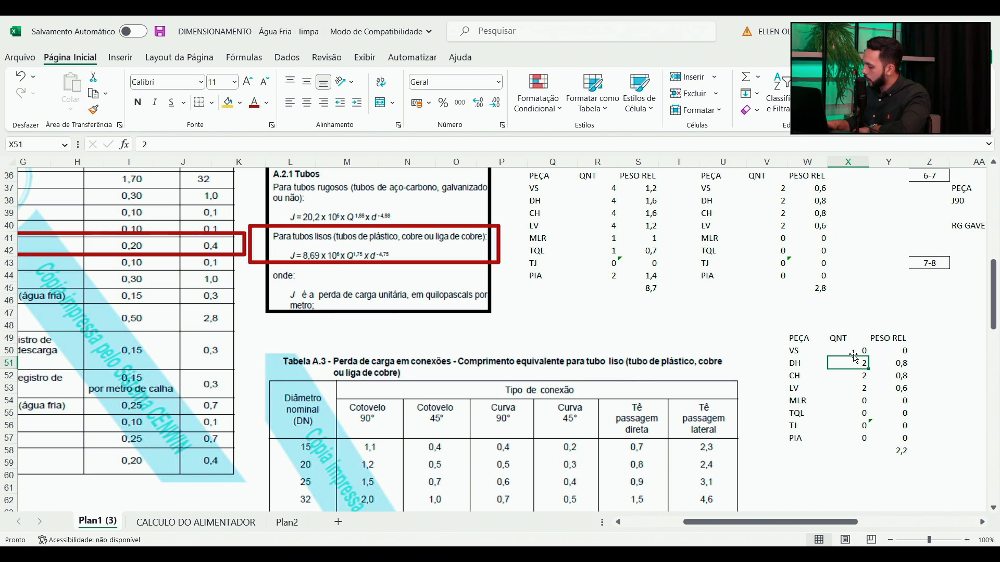
pyautogui.write('0')
pyautogui.press('Return')
pyautogui.write('1')
pyautogui.press('Return')
pyautogui.write('1')
pyautogui.press('Return')
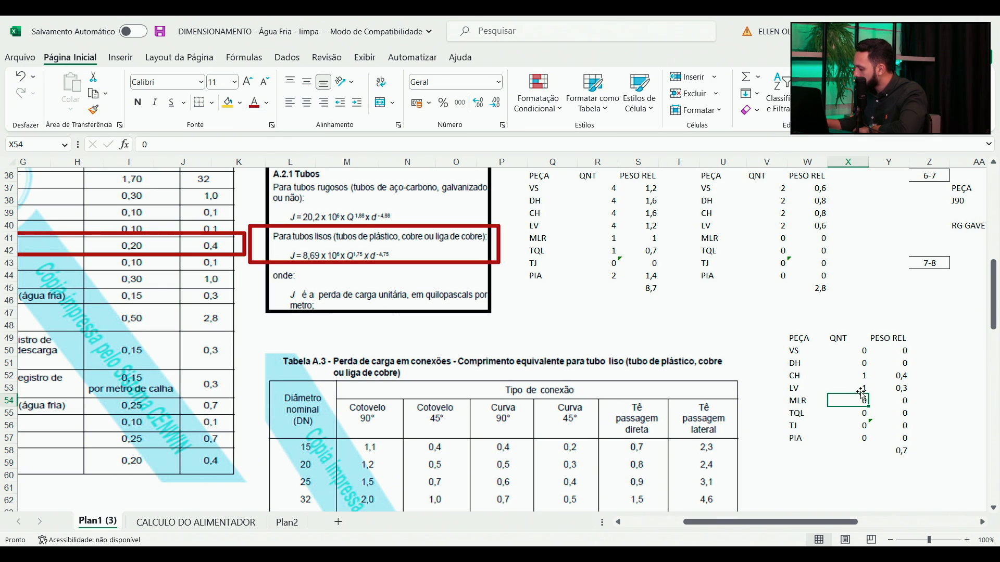
# - Set the LV quantity in the fixture table at W49 to 0
pyautogui.moveTo(861, 391); pyautogui.dragTo(862, 386)
pyautogui.press('Escape')
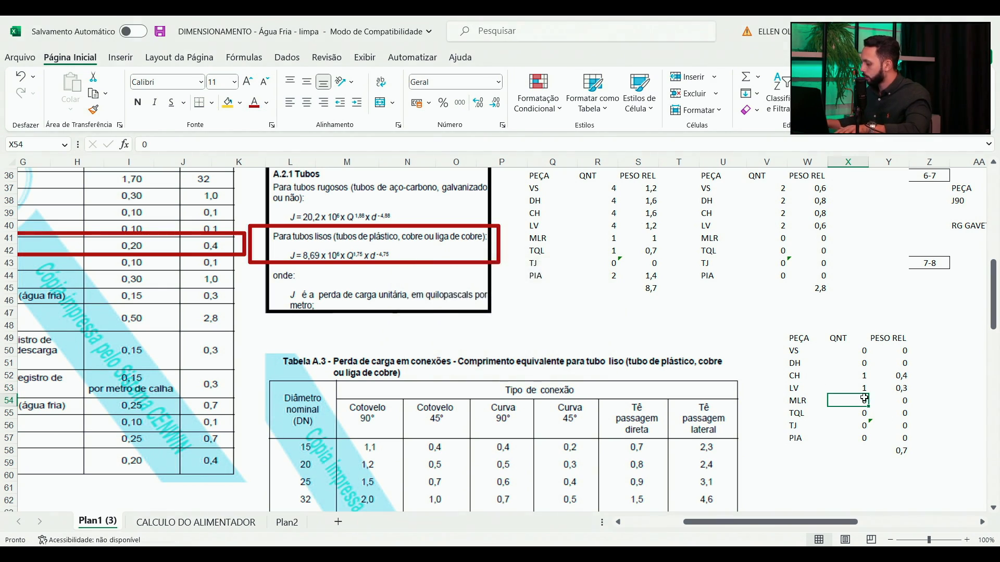
pyautogui.press('BackSpace')
pyautogui.write('0')
pyautogui.press('Return')
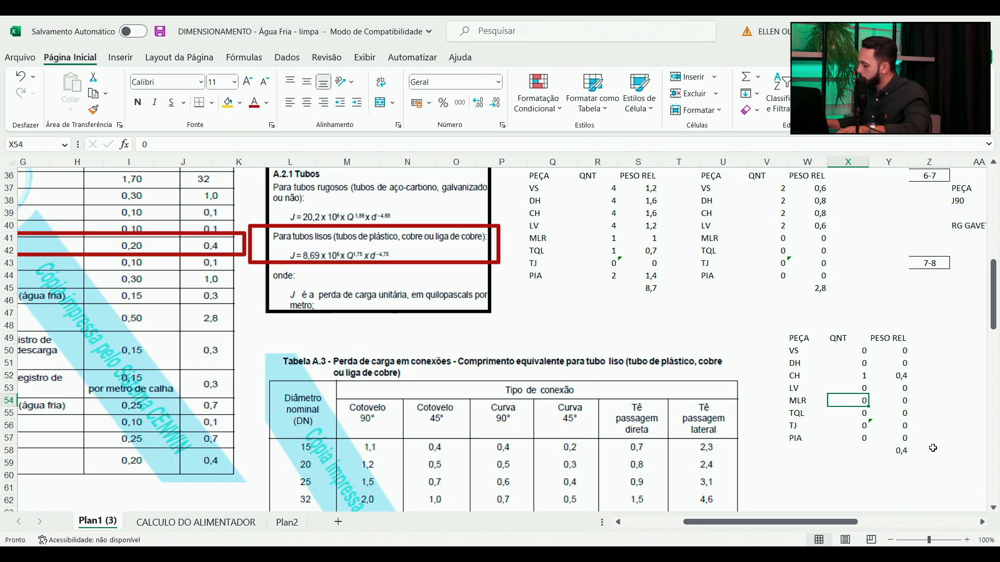
# - Check the summed weight in Y58 and enter 0,4 as the accumulated weight of section D-E
pyautogui.click(906, 446)
pyautogui.hscroll(-5, 531, 301)
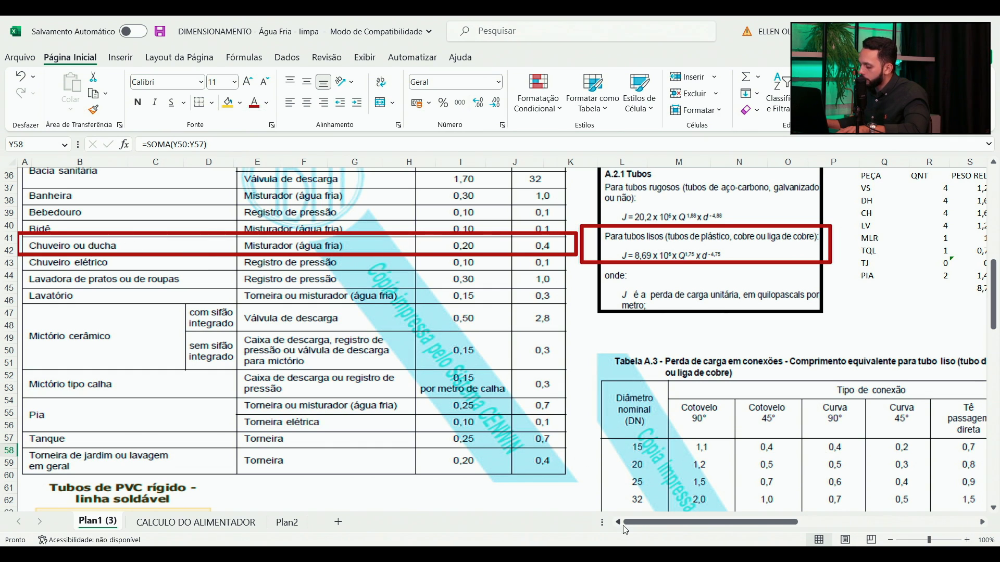
pyautogui.hotkey('alt', 'Tab')
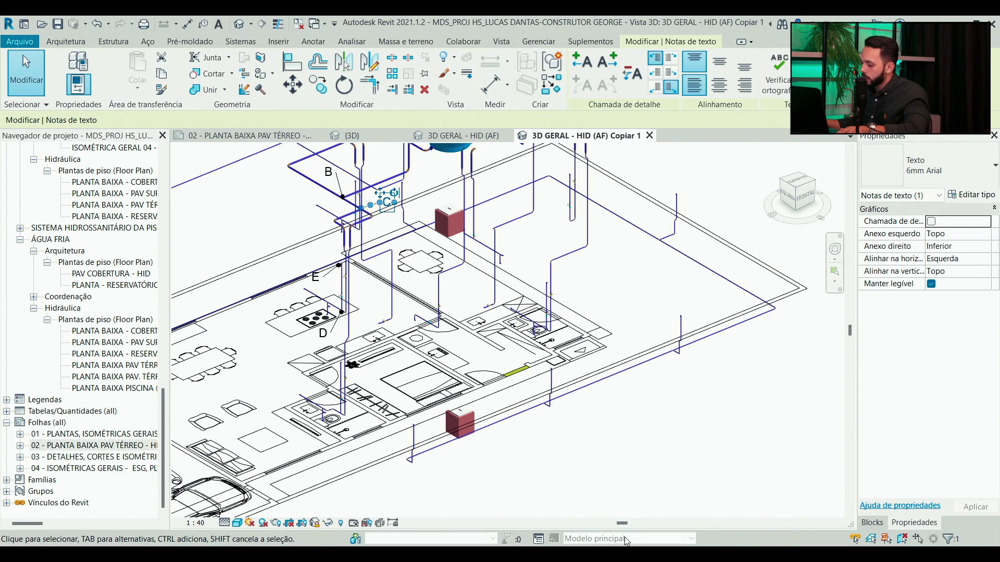
pyautogui.hotkey('alt', 'Tab')
pyautogui.middleClick(539, 389)
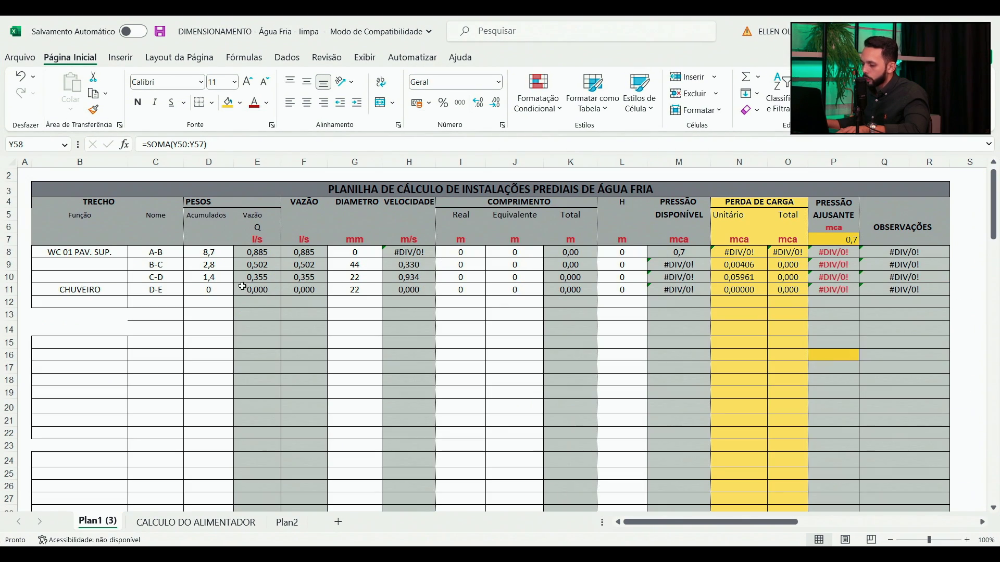
pyautogui.click(206, 291)
pyautogui.write('0,4')
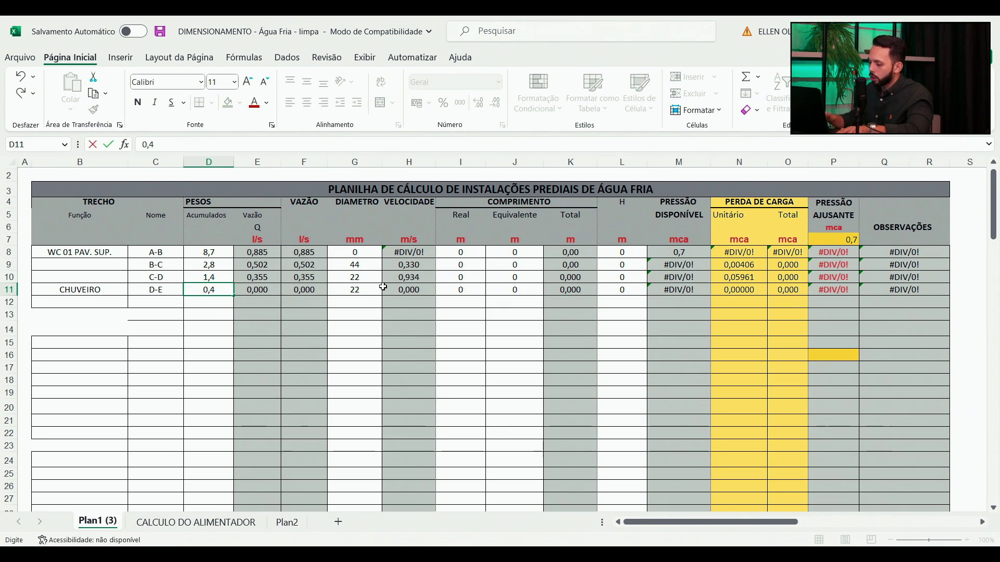
pyautogui.press('Return')
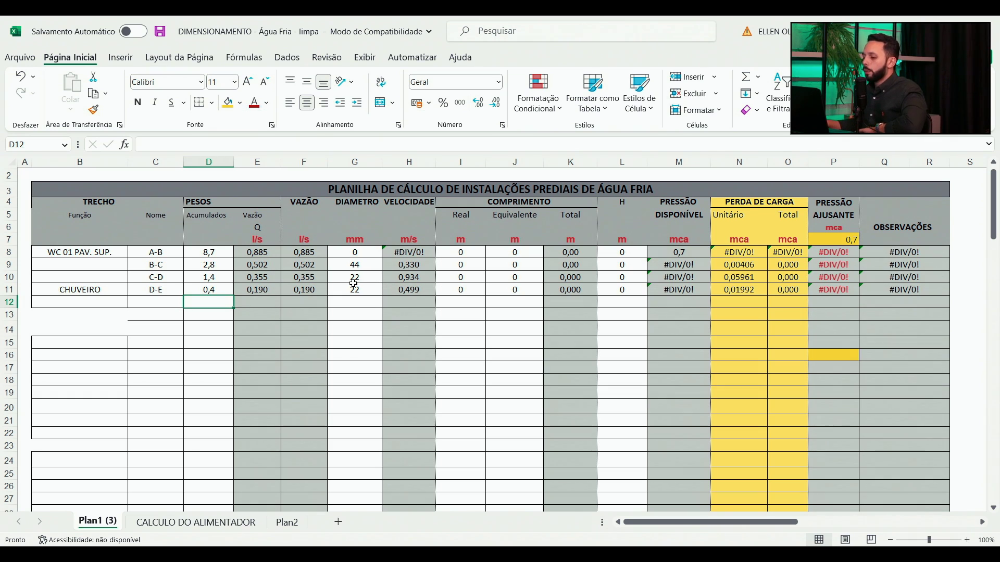
# - Set the diameters of sections B-C, C-D and D-E to 0
pyautogui.click(358, 262)
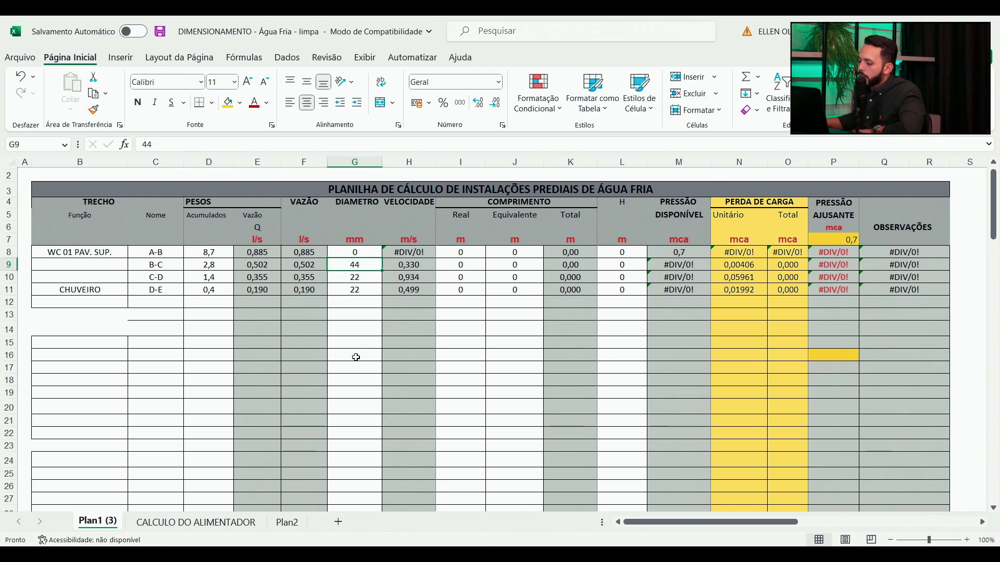
pyautogui.write('0')
pyautogui.press('Return')
pyautogui.press('Return')
pyautogui.write(',')
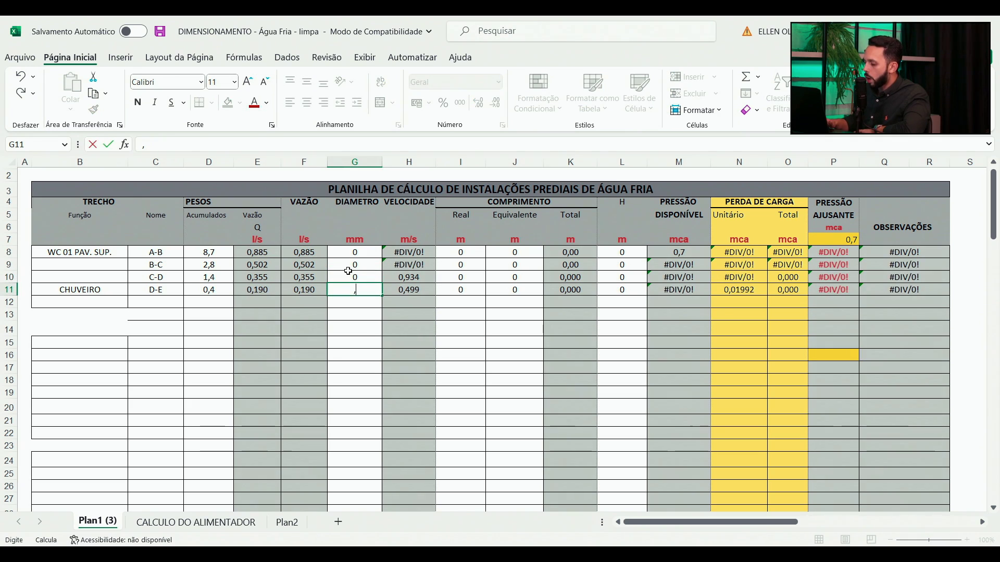
pyautogui.press('Return')
pyautogui.click(343, 287)
pyautogui.write('0')
pyautogui.press('Return')
pyautogui.click(364, 254)
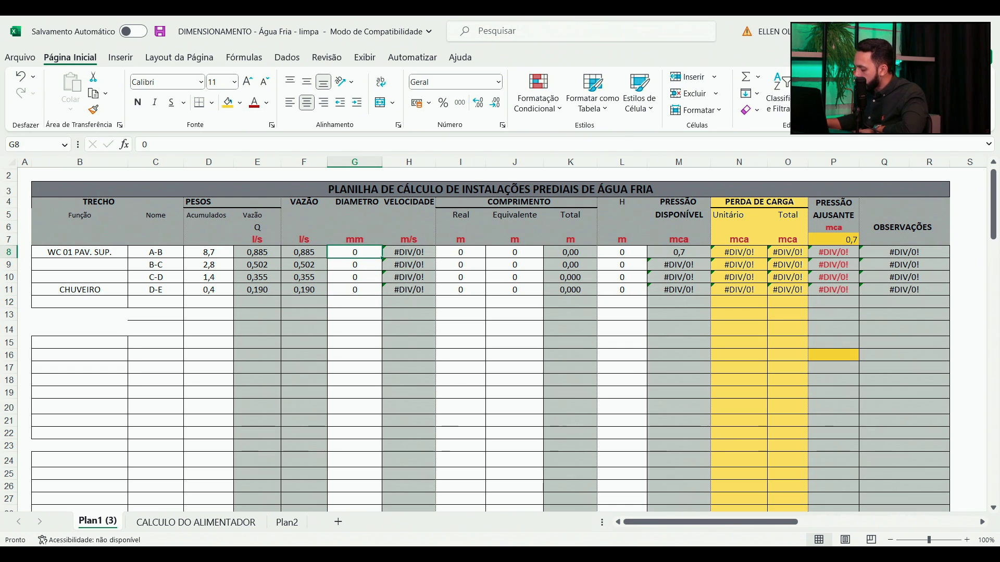
# - Switch to Revit and examine the piping from the water tanks at A through B and C to D and E
pyautogui.hotkey('alt', 'Tab')
pyautogui.moveTo(445, 297); pyautogui.dragTo(502, 424)
pyautogui.scroll(3, 429, 298)
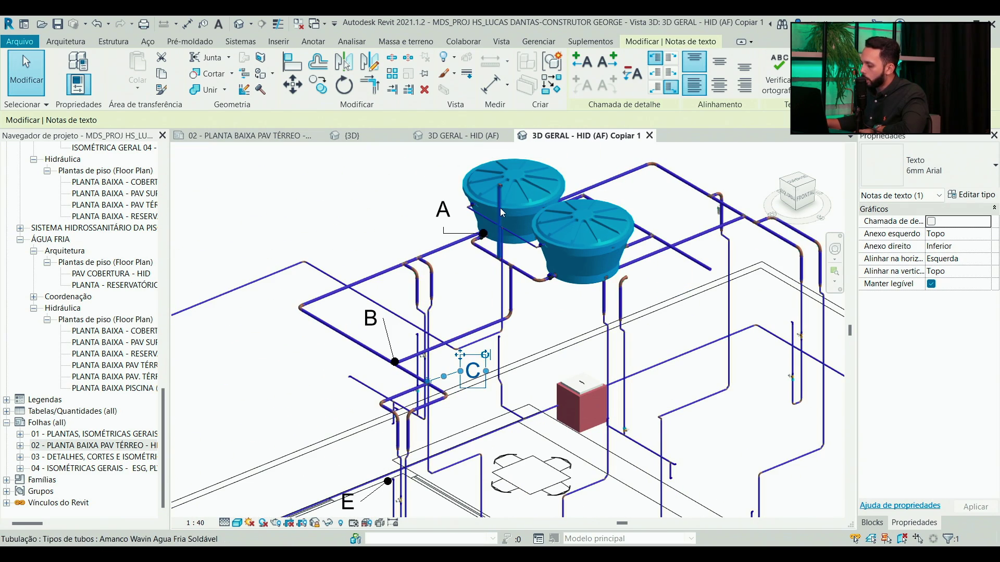
pyautogui.moveTo(502, 390); pyautogui.dragTo(536, 292)
pyautogui.scroll(1, 433, 324)
pyautogui.scroll(-1, 433, 323)
pyautogui.moveTo(437, 367); pyautogui.dragTo(445, 327)
pyautogui.moveTo(448, 271); pyautogui.dragTo(424, 332)
pyautogui.scroll(4, 425, 332)
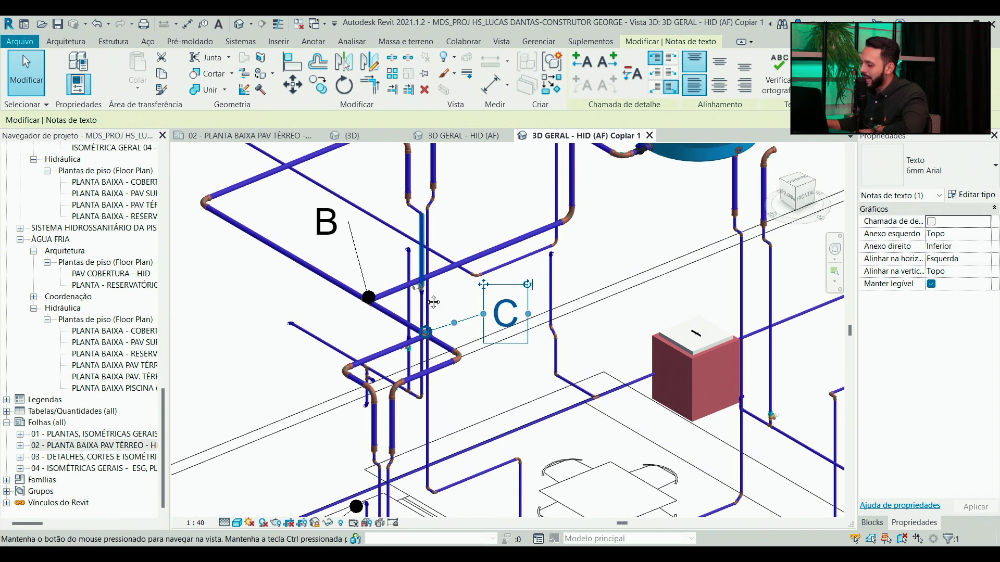
pyautogui.moveTo(434, 280); pyautogui.dragTo(408, 380)
pyautogui.scroll(-2, 536, 238)
pyautogui.moveTo(533, 238); pyautogui.dragTo(526, 259)
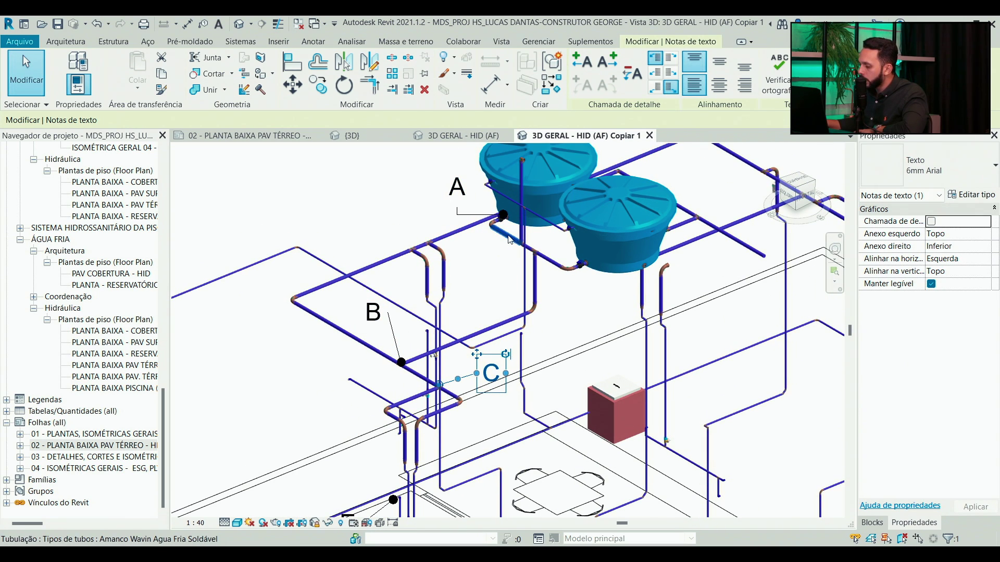
pyautogui.moveTo(519, 378); pyautogui.dragTo(550, 317)
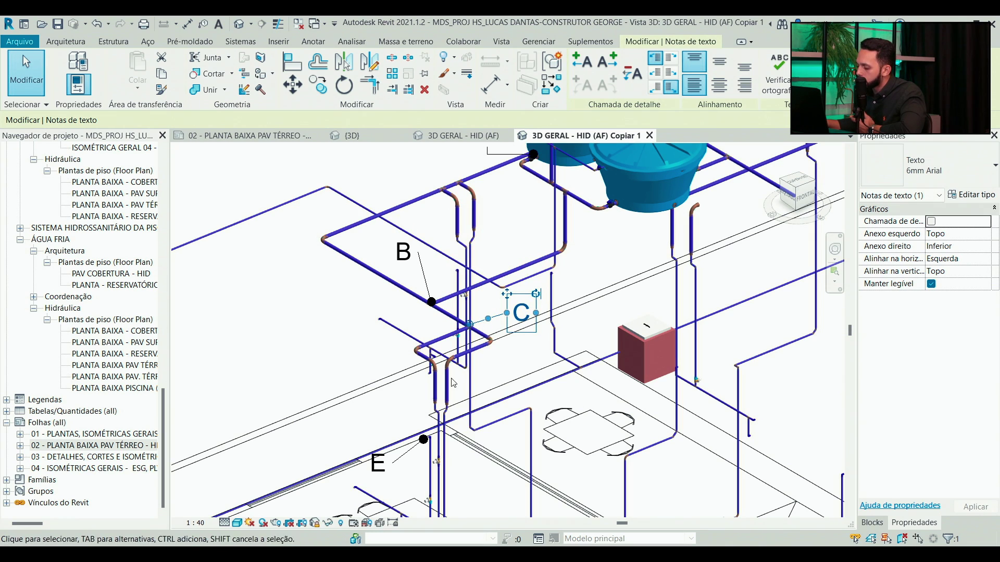
pyautogui.scroll(3, 444, 388)
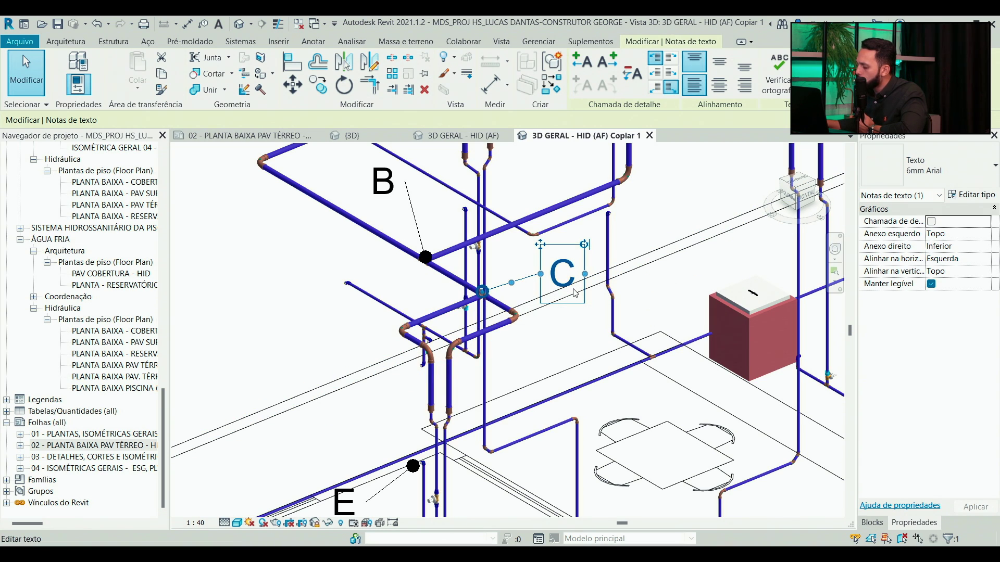
pyautogui.scroll(-1, 586, 384)
pyautogui.moveTo(586, 385); pyautogui.dragTo(590, 209)
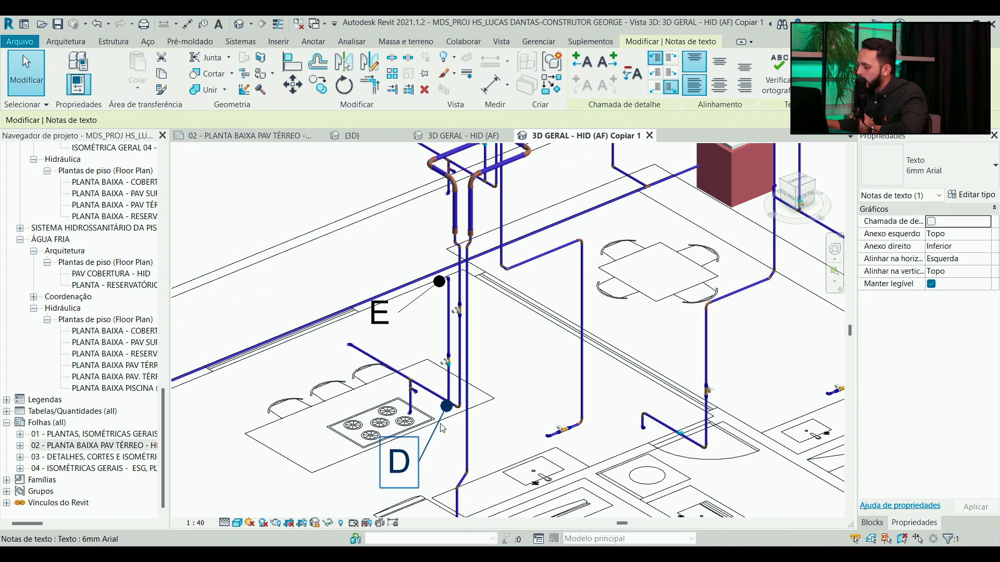
# - Move text note C beside the vertical pipe above E and point its leader at the pipe's reduction fitting
pyautogui.scroll(-2, 441, 419)
pyautogui.moveTo(492, 237); pyautogui.dragTo(464, 309)
pyautogui.scroll(2, 453, 243)
pyautogui.moveTo(511, 248); pyautogui.dragTo(260, 352)
pyautogui.moveTo(459, 282); pyautogui.dragTo(409, 387)
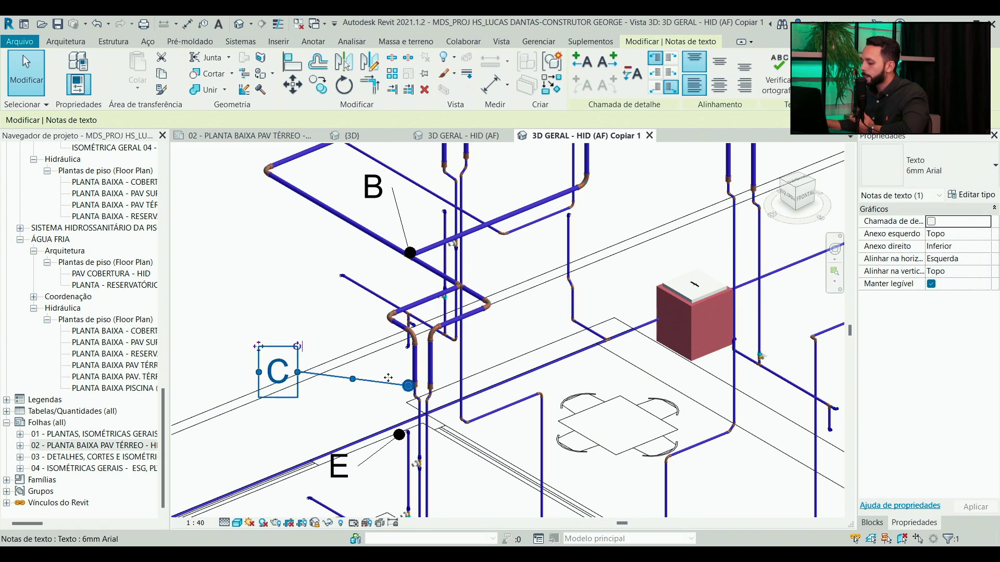
pyautogui.scroll(-2, 395, 337)
pyautogui.click(321, 294)
# - Examine the pipe run from A to E and the reduction fitting at point C
pyautogui.scroll(2, 321, 292)
pyautogui.moveTo(328, 307); pyautogui.dragTo(320, 343)
pyautogui.scroll(-2, 317, 340)
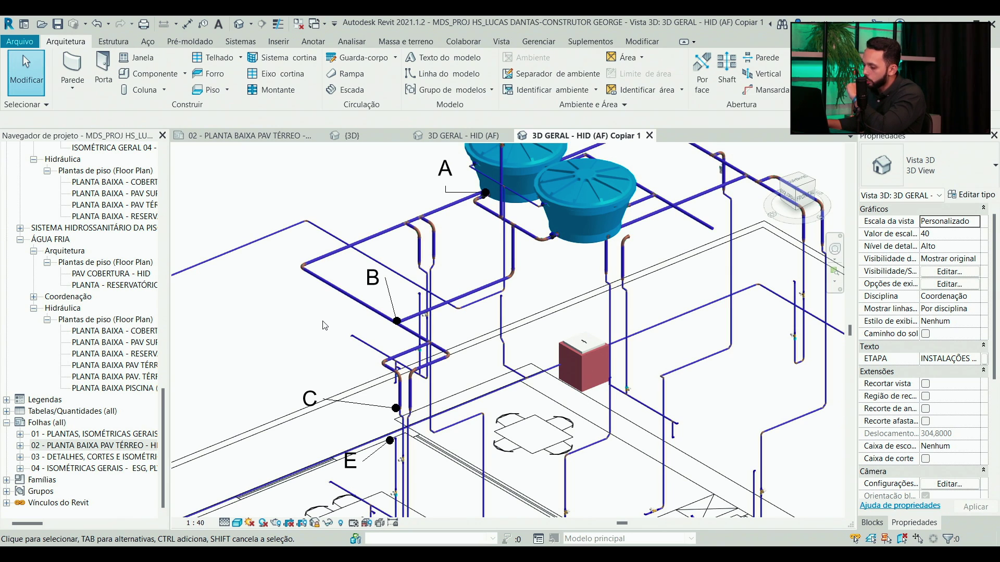
pyautogui.moveTo(323, 326); pyautogui.dragTo(335, 263)
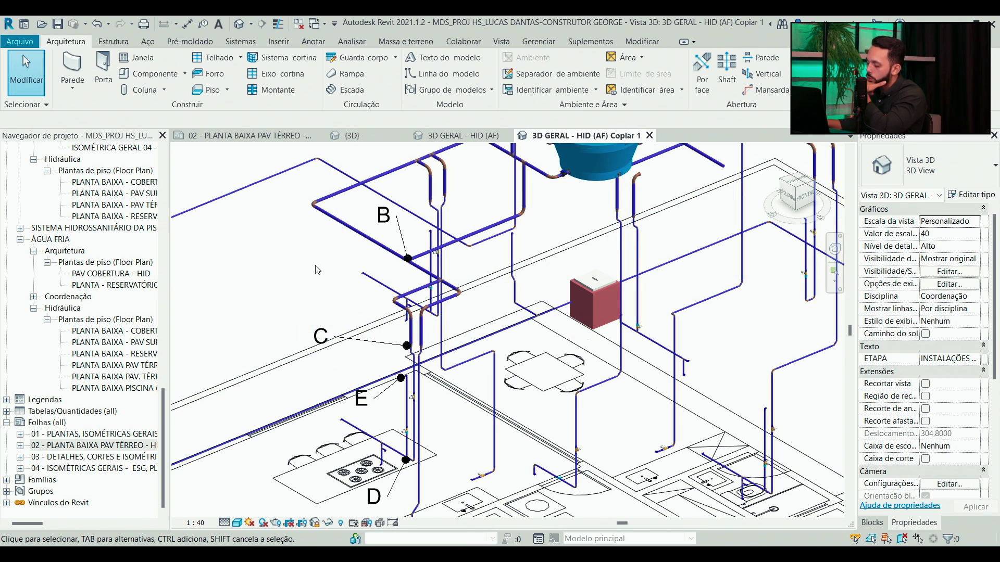
pyautogui.scroll(3, 358, 335)
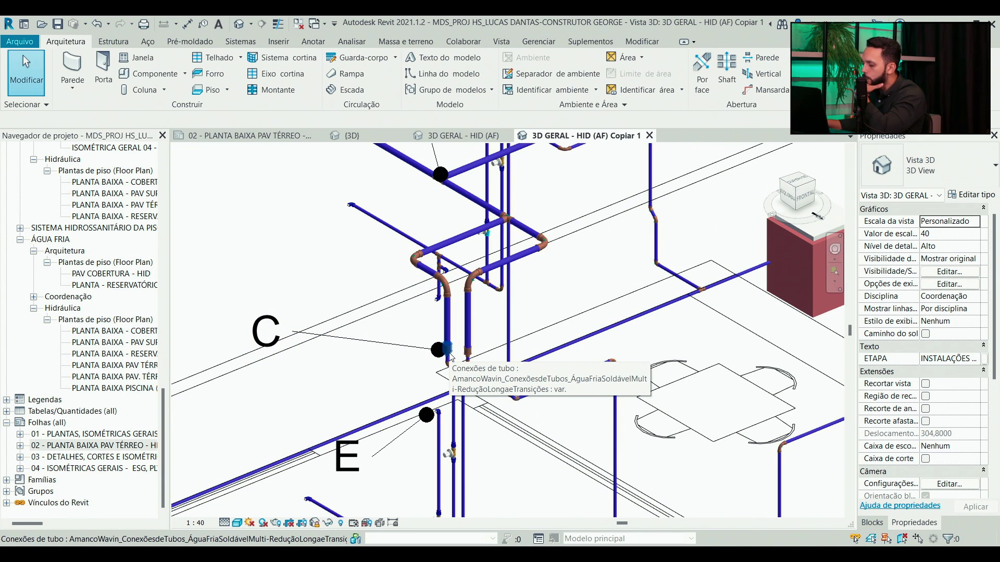
pyautogui.scroll(-2, 449, 355)
pyautogui.moveTo(505, 214); pyautogui.dragTo(421, 329)
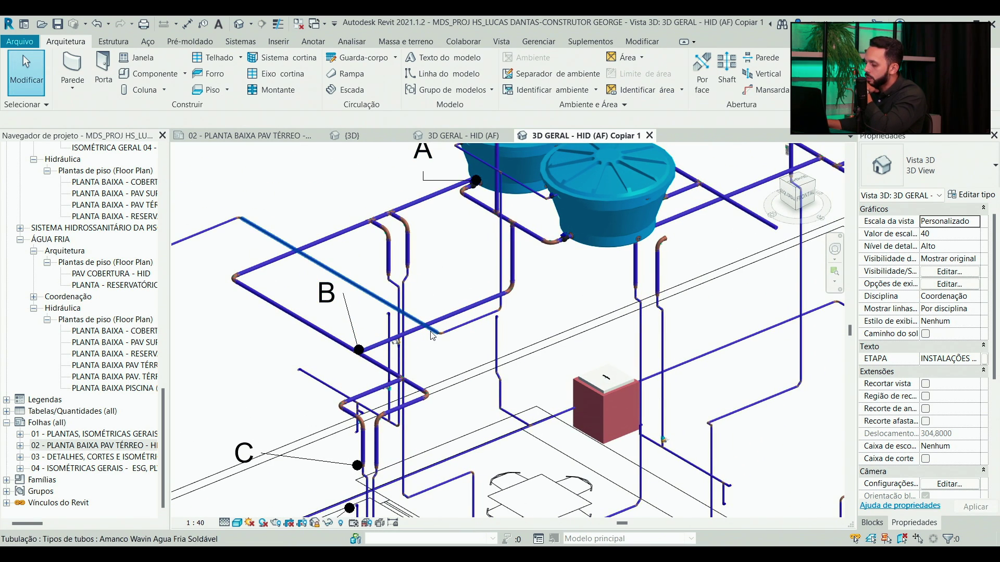
pyautogui.moveTo(475, 392); pyautogui.dragTo(538, 289)
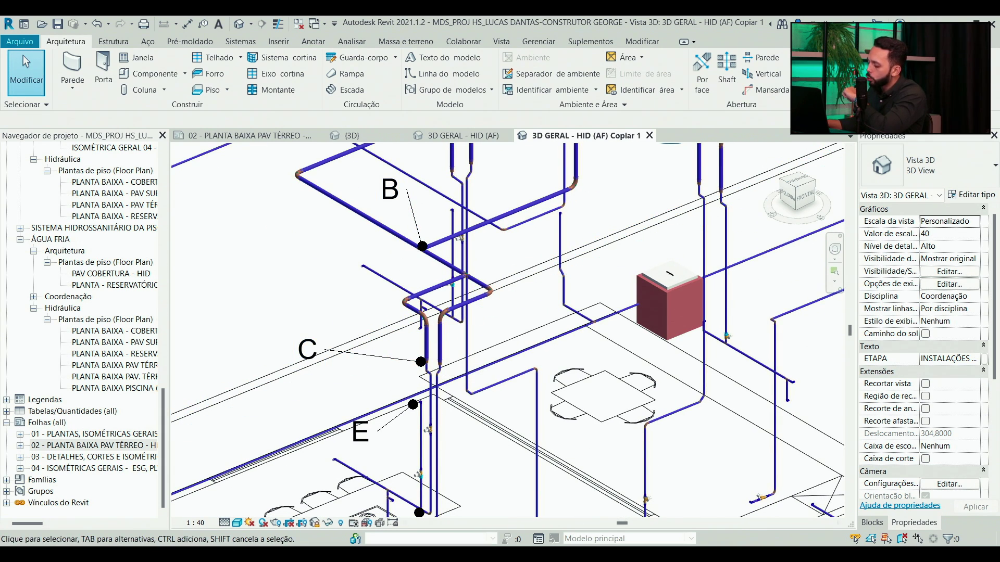
# - Switch back to Excel and set the diameters of sections A-B and B-C to 44 mm
pyautogui.hotkey('alt', 'Tab')
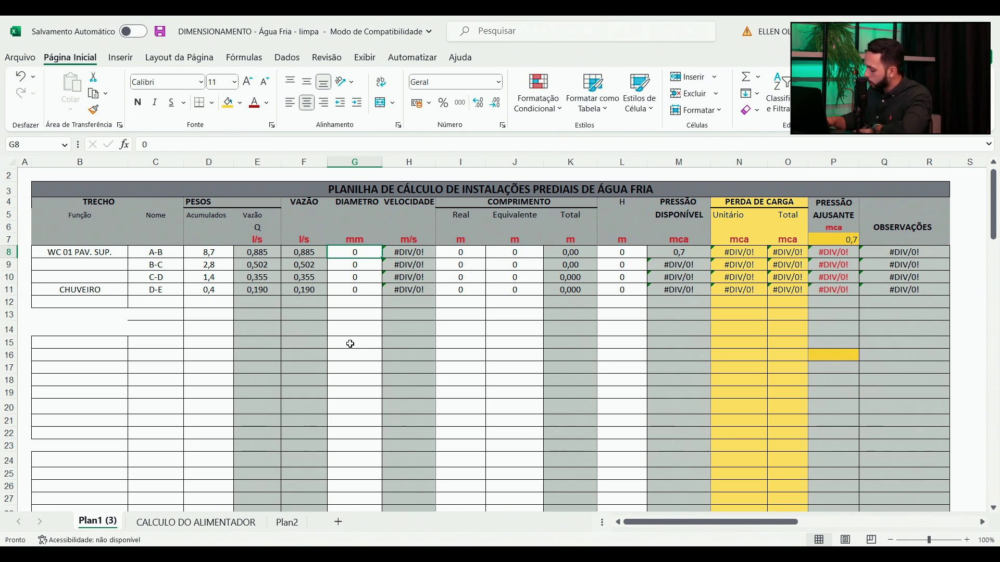
pyautogui.write('44')
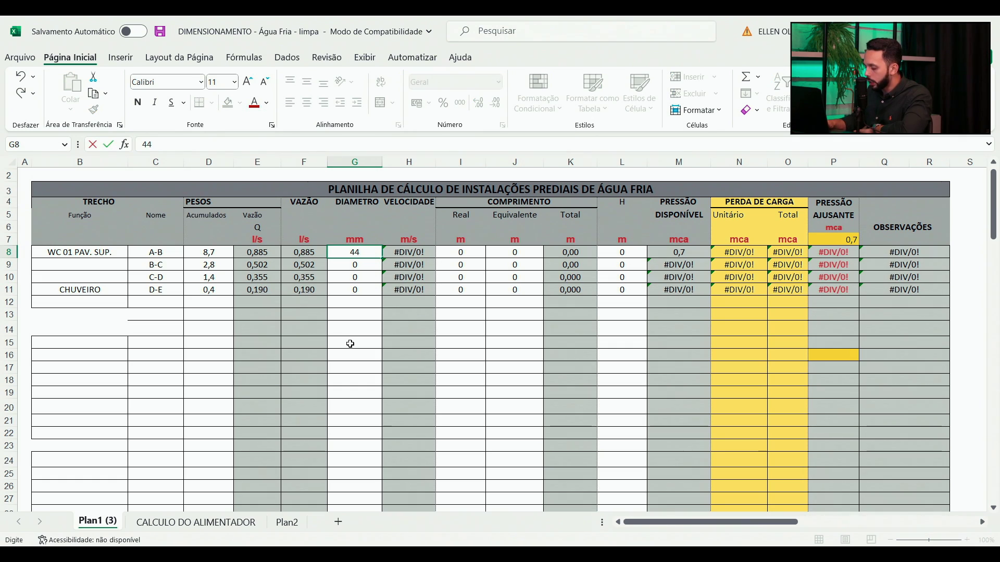
pyautogui.press('Return')
pyautogui.write('44')
pyautogui.press('Return')
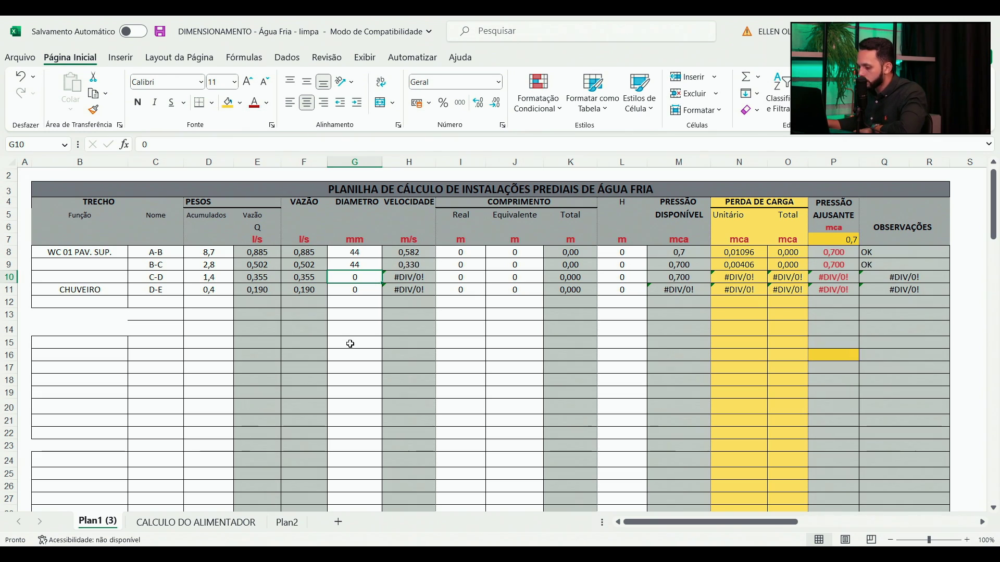
# - Check the piping between C, D and E in Revit and set the diameters of sections C-D and D-E to 22 mm in Excel
pyautogui.click(156, 290)
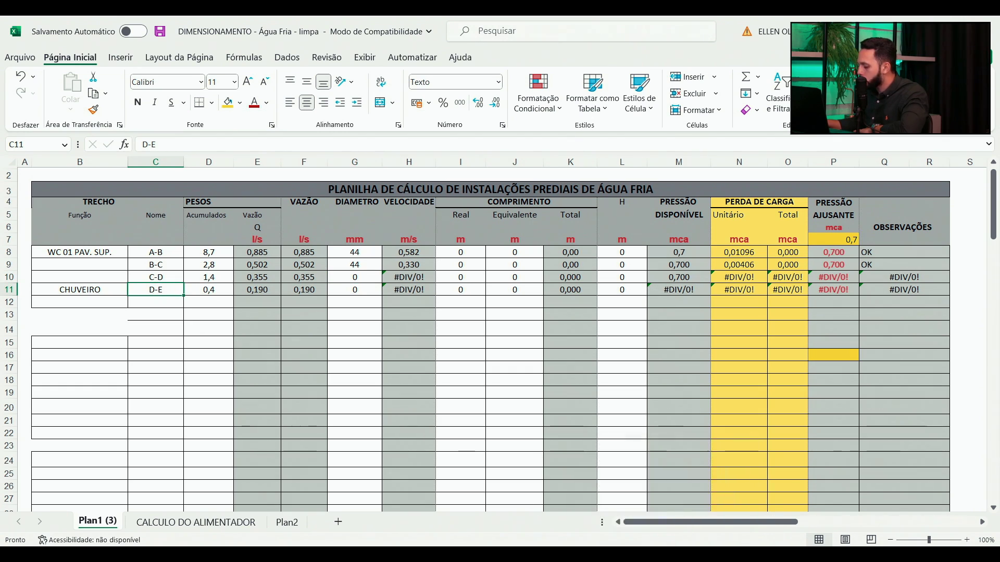
pyautogui.click(521, 555)
pyautogui.moveTo(516, 381); pyautogui.dragTo(586, 275)
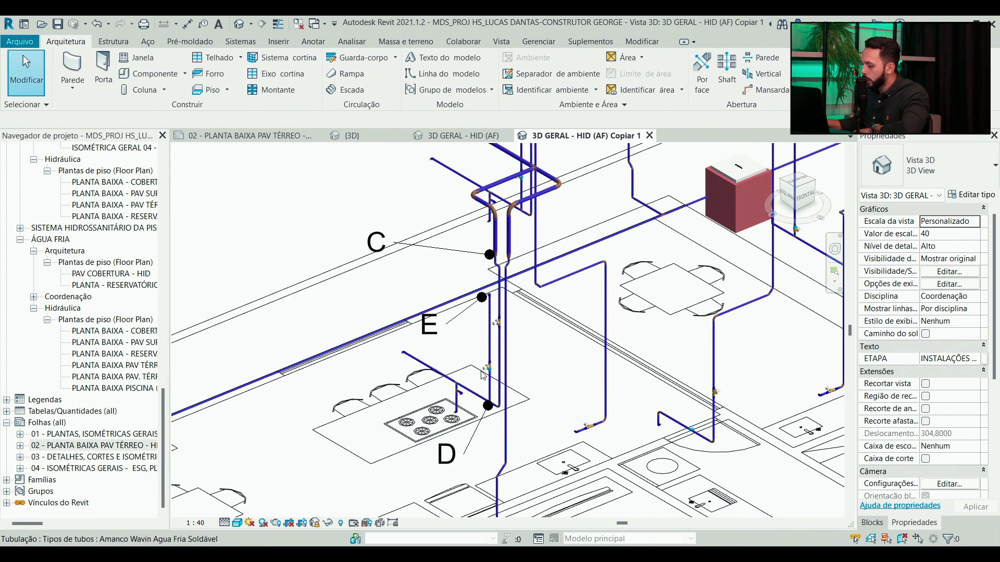
pyautogui.hotkey('alt', 'Tab')
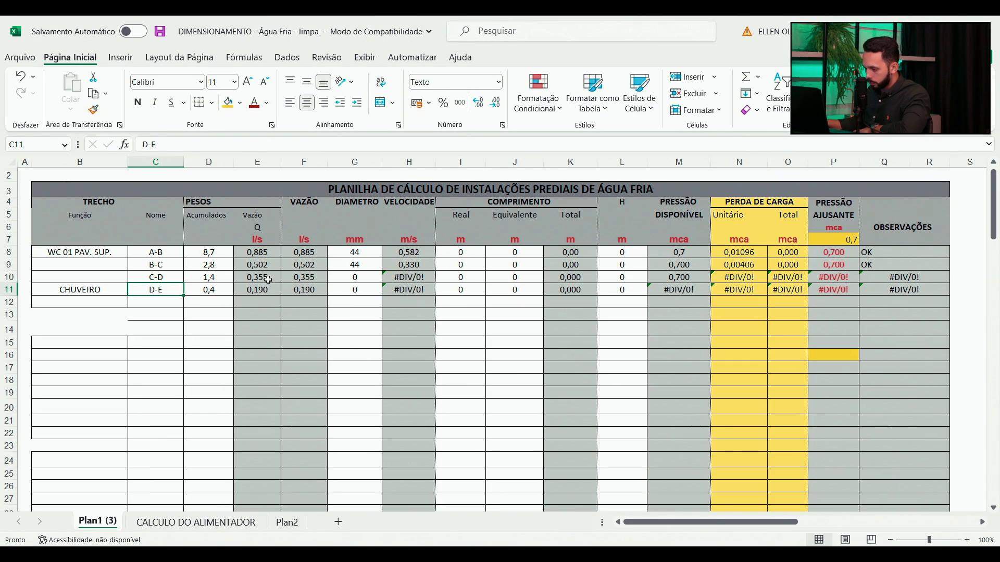
pyautogui.click(354, 277)
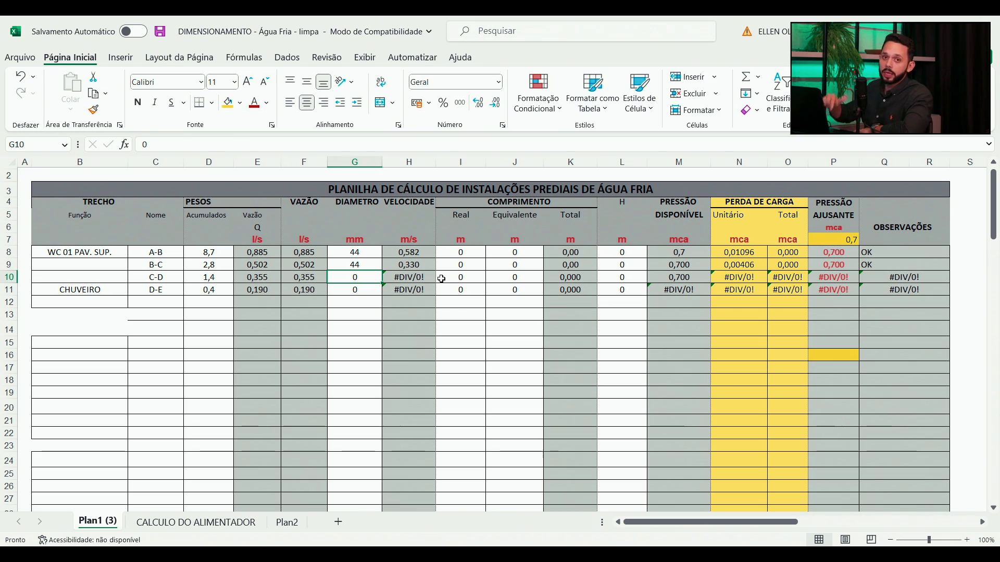
pyautogui.write('22')
pyautogui.press('Return')
pyautogui.write('22')
pyautogui.press('Return')
# - Check the four diameters in G8:G11 and save the workbook
pyautogui.moveTo(333, 255); pyautogui.dragTo(338, 290)
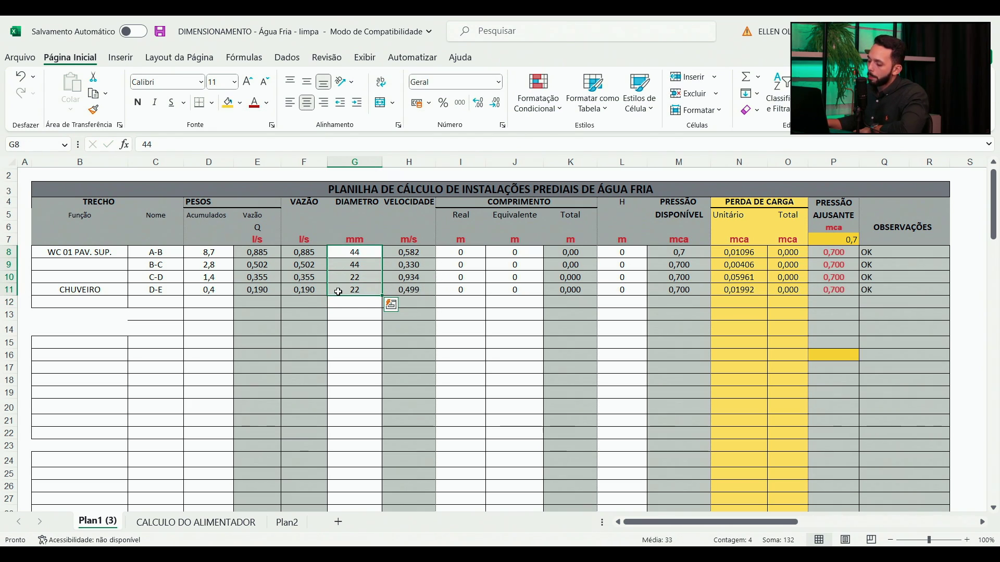
pyautogui.click(376, 325)
pyautogui.hotkey('ctrl', 's')
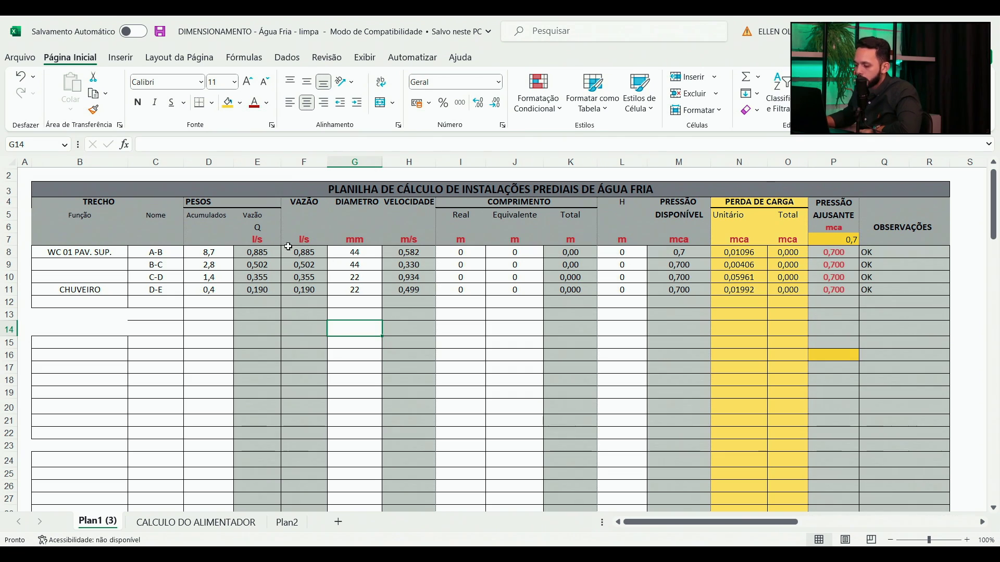
# - Review the accumulated weights, diameters and the real and equivalent length columns for sections A-B to D-E
pyautogui.moveTo(210, 254); pyautogui.dragTo(204, 287)
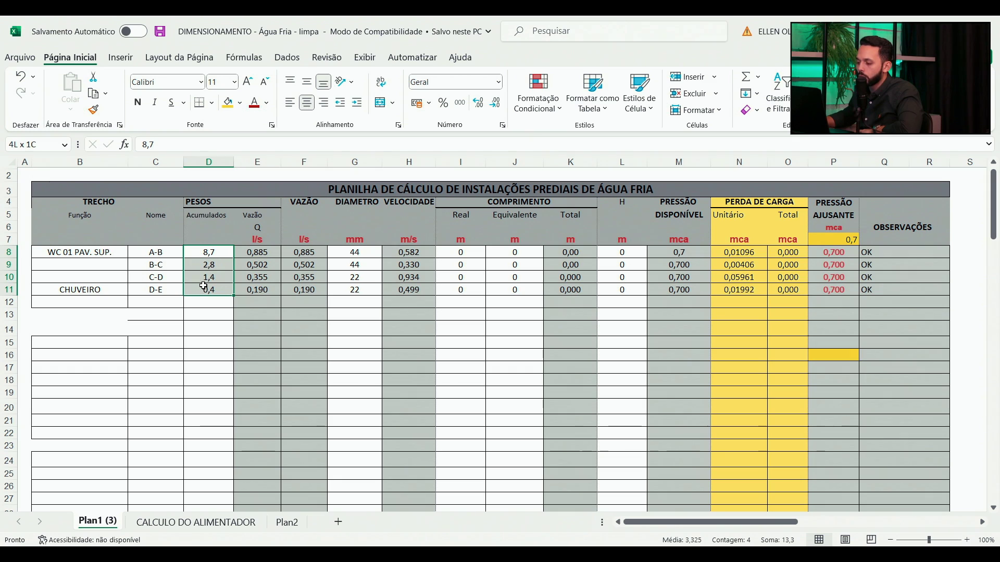
pyautogui.click(341, 250)
pyautogui.moveTo(337, 263); pyautogui.dragTo(337, 289)
pyautogui.click(461, 251)
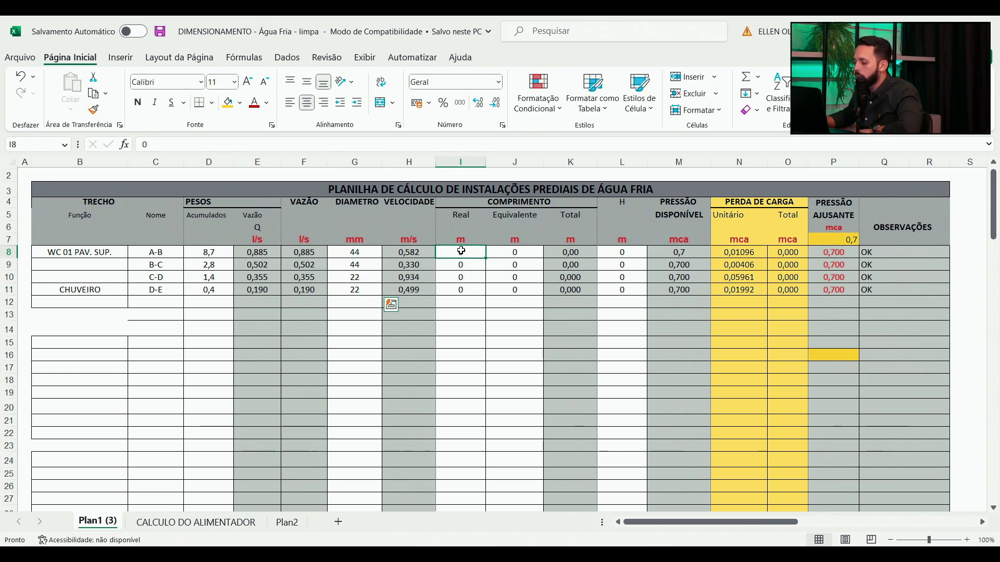
pyautogui.moveTo(475, 254); pyautogui.dragTo(515, 289)
pyautogui.click(477, 257)
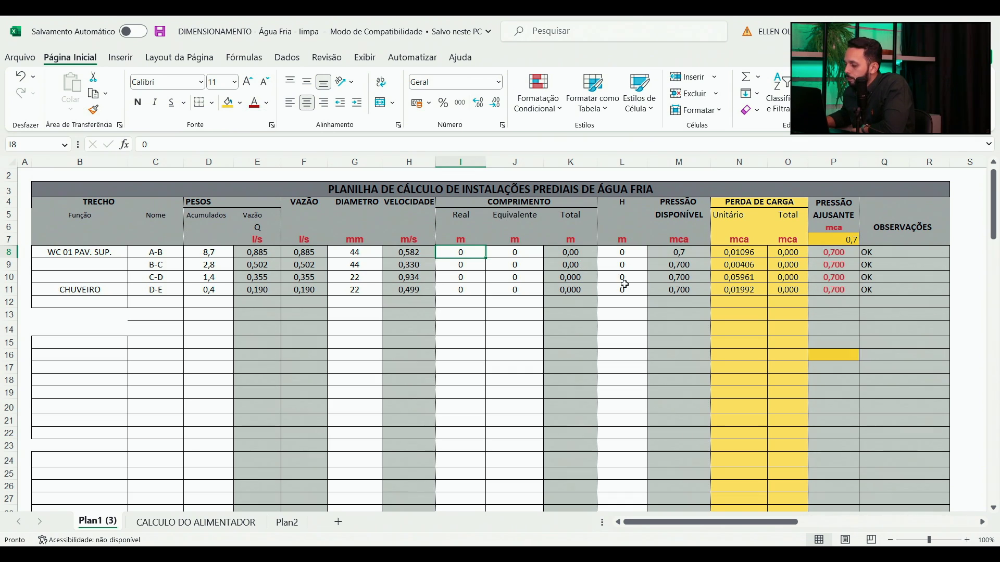
pyautogui.click(489, 257)
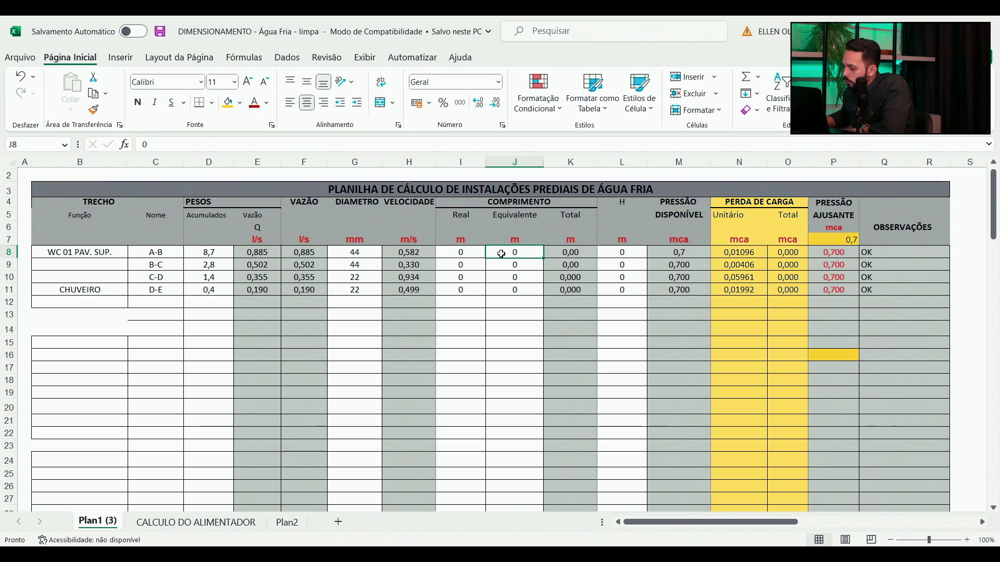
pyautogui.click(452, 256)
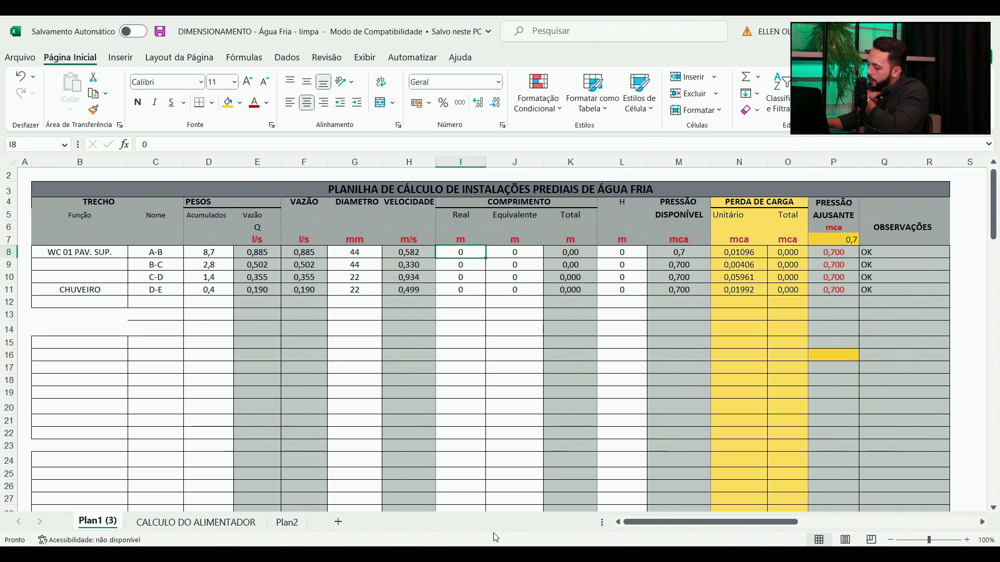
# - Switch to Revit and inspect the vertical 50 mm pipe on section A-B and the piping around it in the 3D view
pyautogui.hotkey('alt', 'Tab')
pyautogui.moveTo(662, 177); pyautogui.dragTo(616, 406)
pyautogui.click(599, 271)
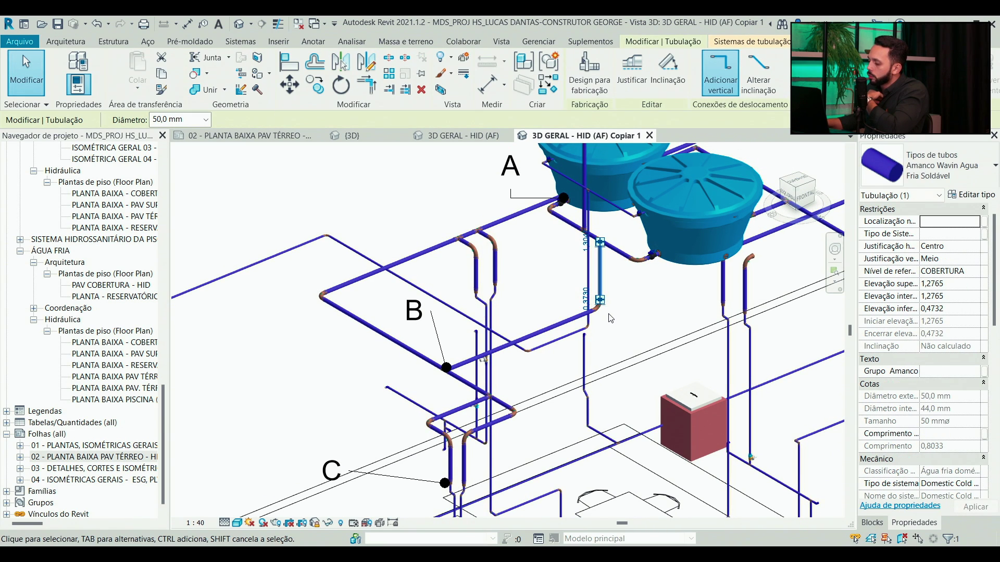
pyautogui.scroll(-2, 614, 276)
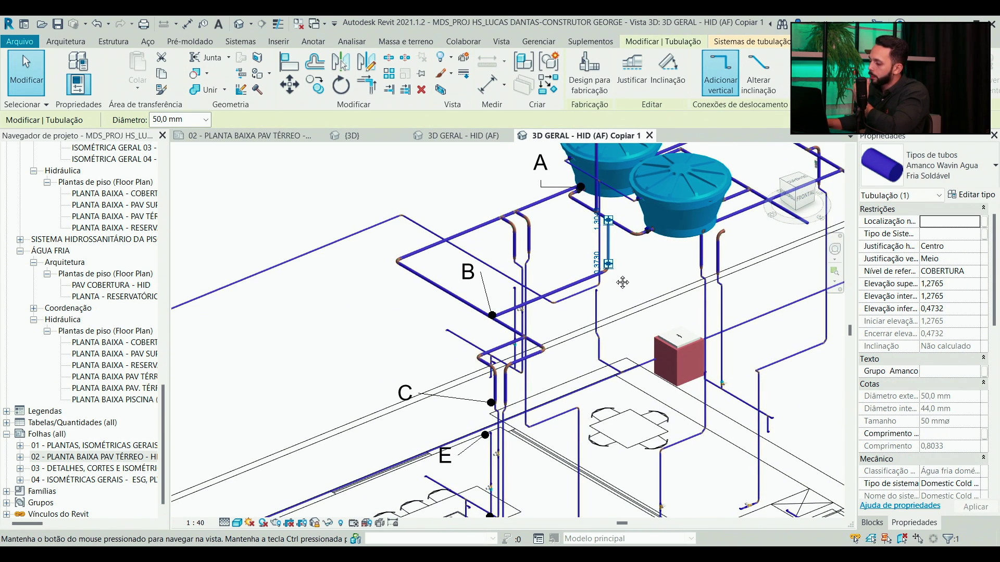
pyautogui.moveTo(633, 273); pyautogui.dragTo(579, 283)
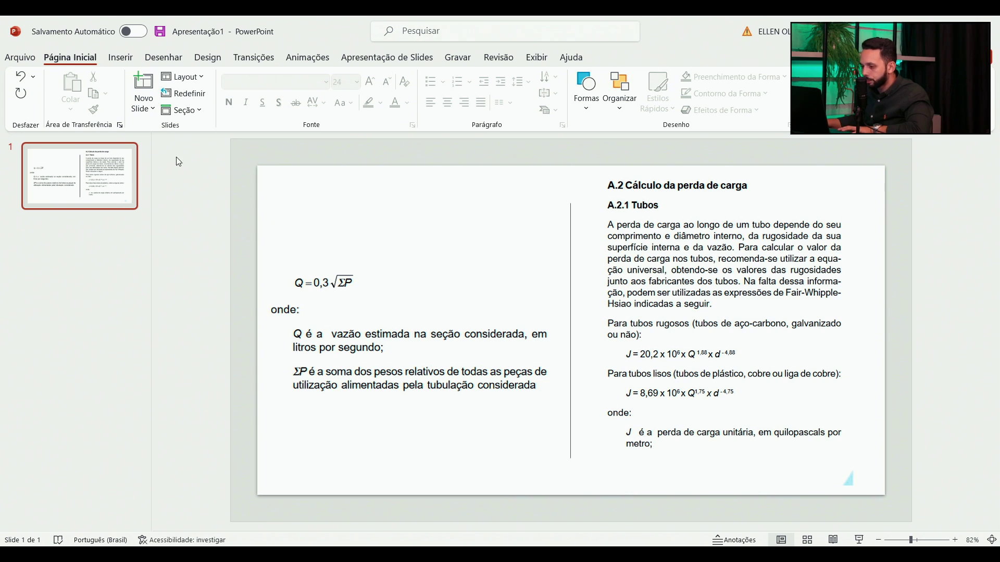
pyautogui.rightClick(100, 413)
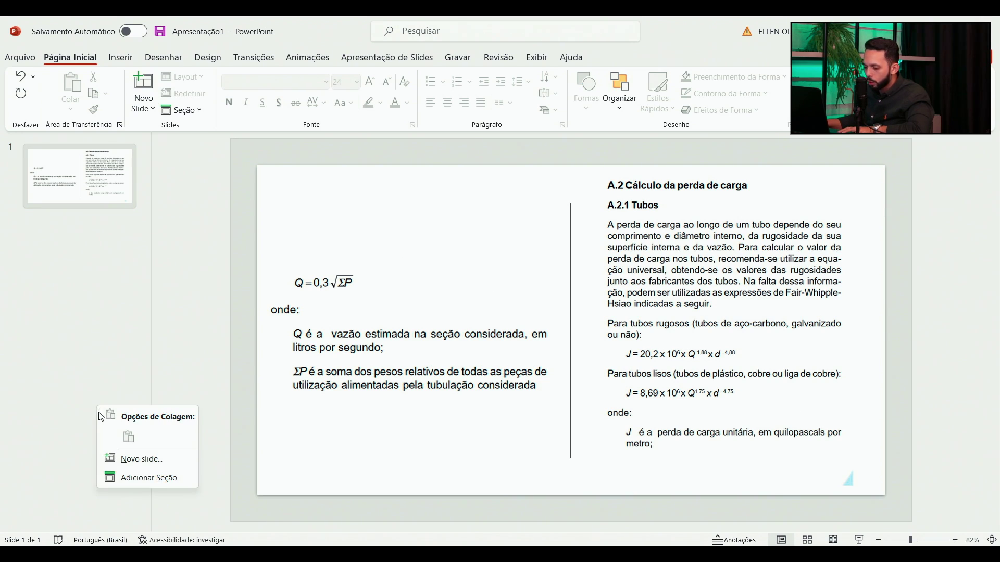
pyautogui.rightClick(27, 259)
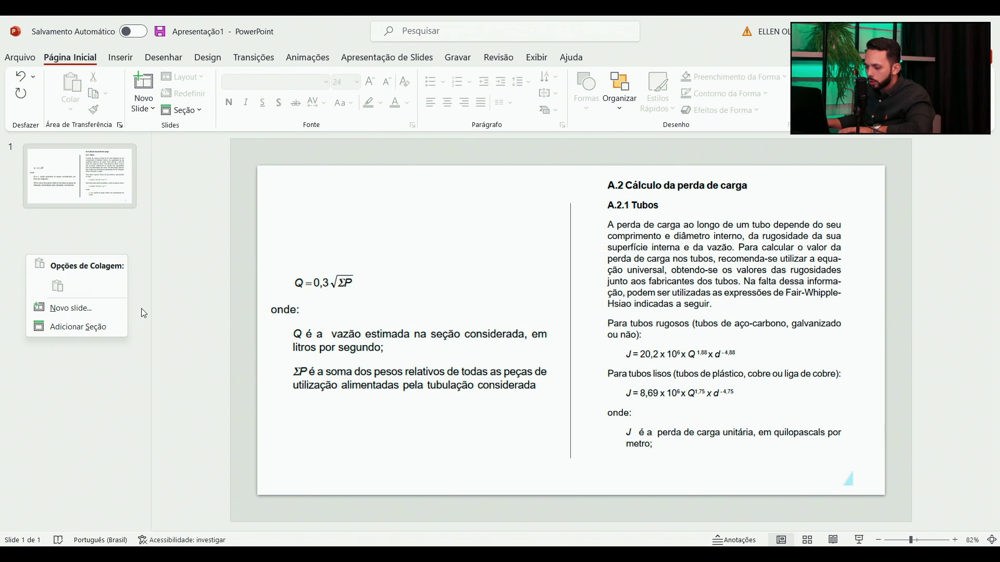
pyautogui.click(235, 293)
# - Read the Fair-Whipple-Hsiao head-loss formulas for rough and smooth pipes on the PowerPoint slide, including the definition of J
pyautogui.keyDown('ctrl'); pyautogui.scroll(7, 872, 498); pyautogui.keyUp('ctrl')
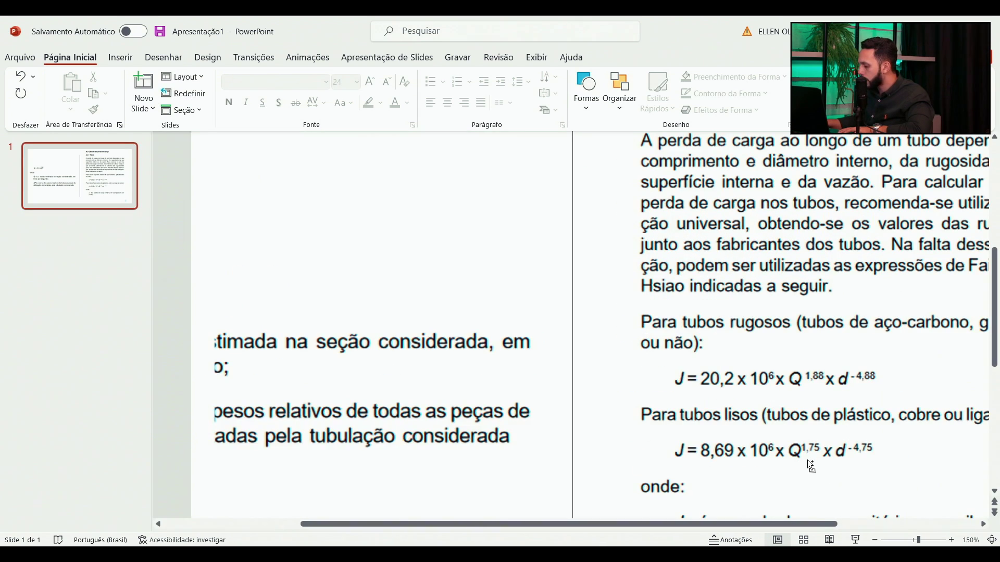
pyautogui.moveTo(808, 528); pyautogui.dragTo(852, 530)
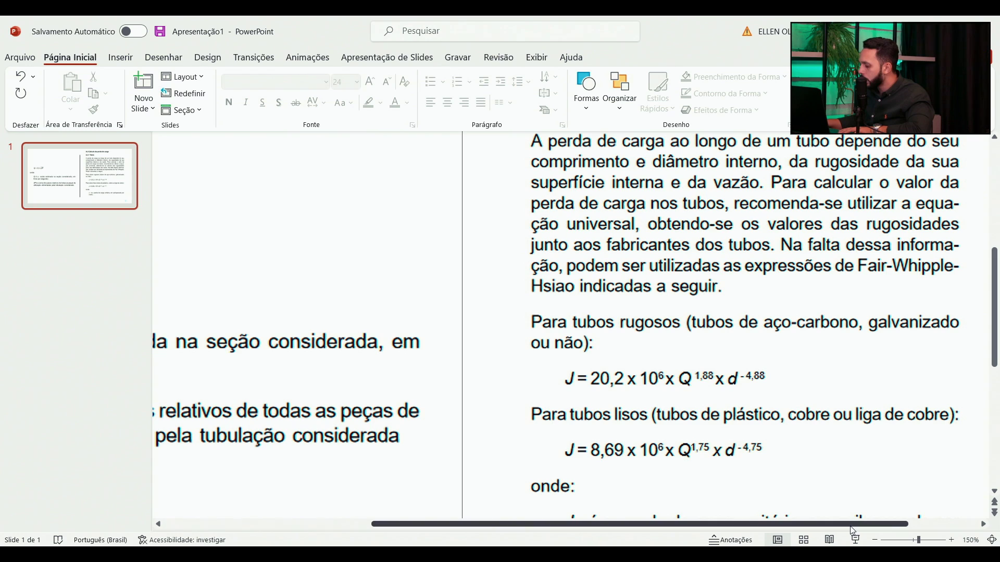
pyautogui.scroll(-1, 823, 429)
pyautogui.scroll(3, 804, 471)
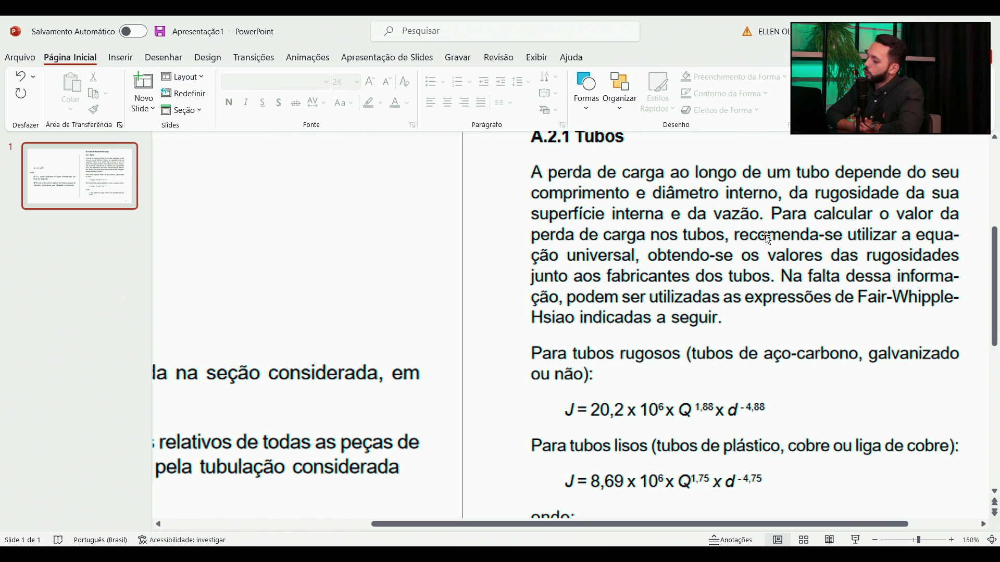
pyautogui.scroll(-1, 776, 331)
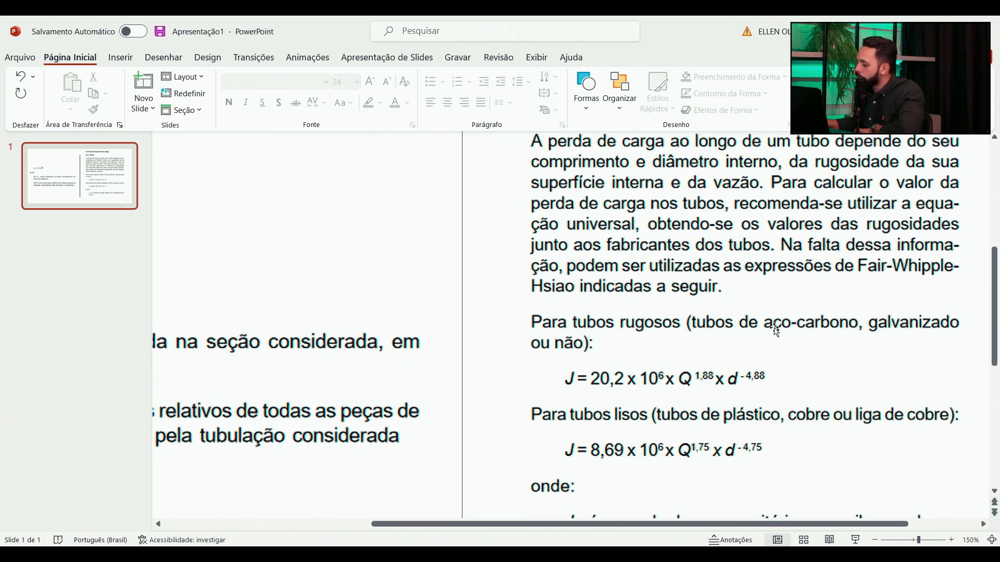
pyautogui.scroll(-1, 776, 331)
pyautogui.scroll(-1, 715, 441)
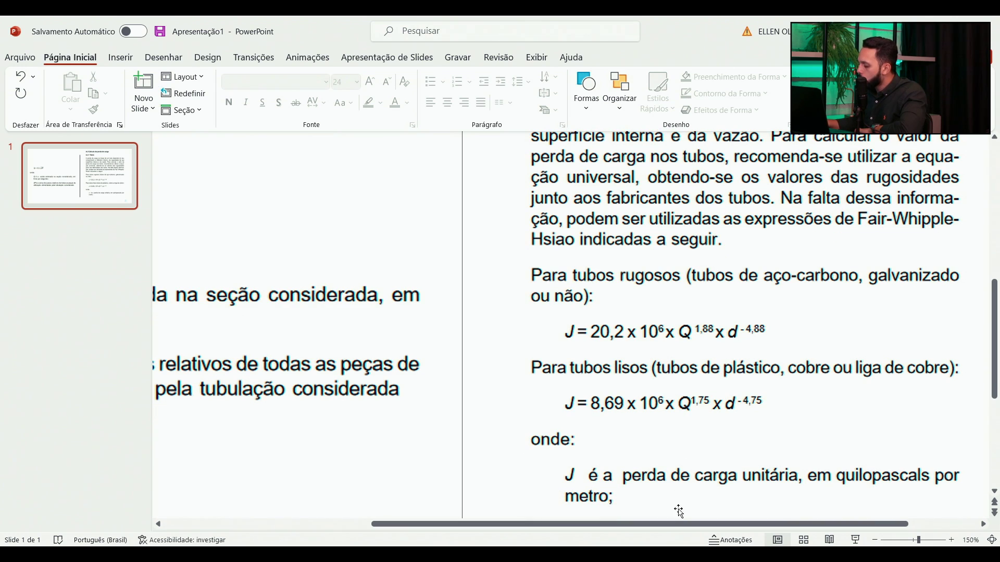
pyautogui.scroll(-1, 560, 388)
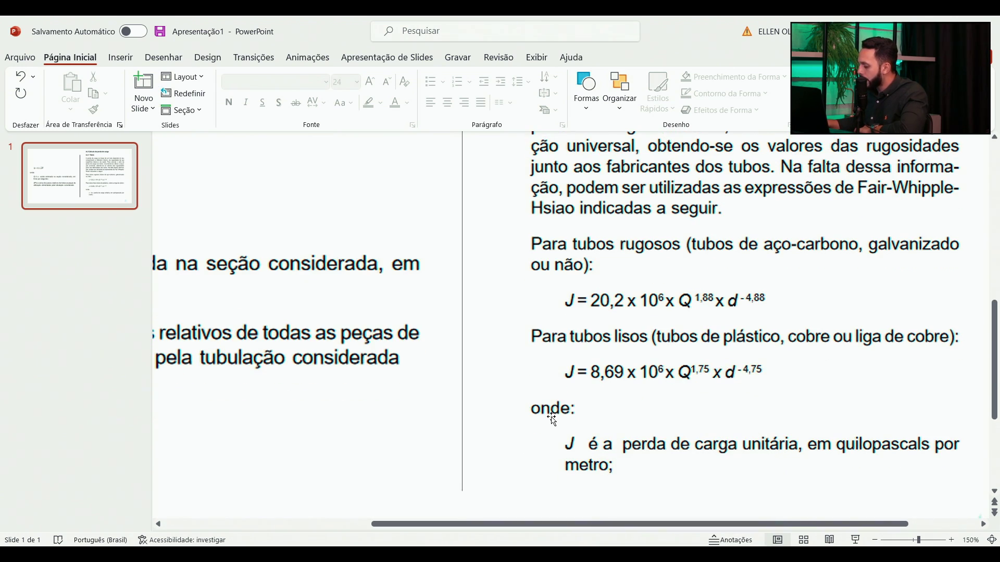
pyautogui.scroll(-1, 627, 455)
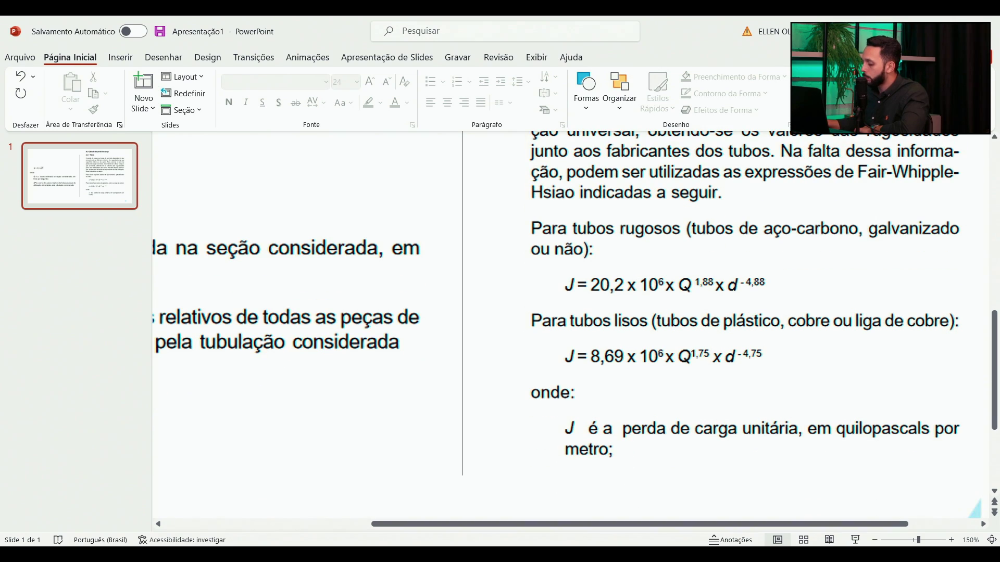
# - Return to Revit, clear the pipe selection and examine the piping route from A to E in the 3D view
pyautogui.hotkey('alt', 'Tab')
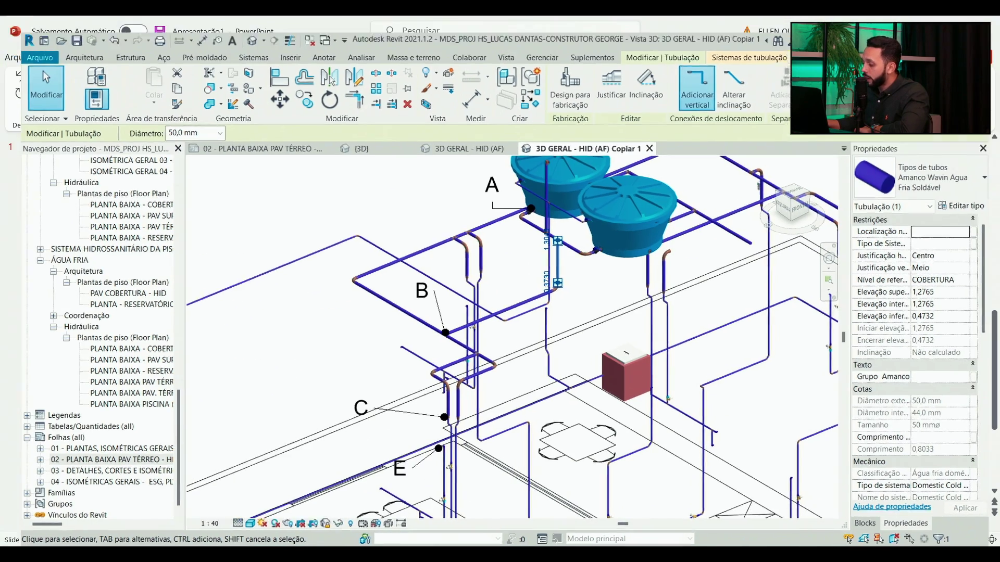
pyautogui.hotkey('alt', 'Tab')
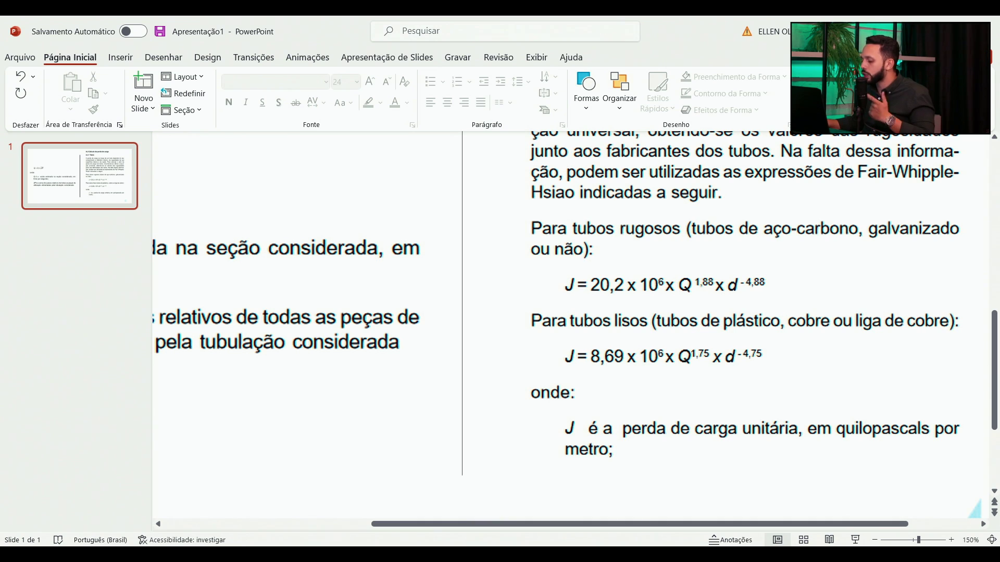
pyautogui.hotkey('alt', 'Tab')
pyautogui.moveTo(572, 313); pyautogui.dragTo(509, 314)
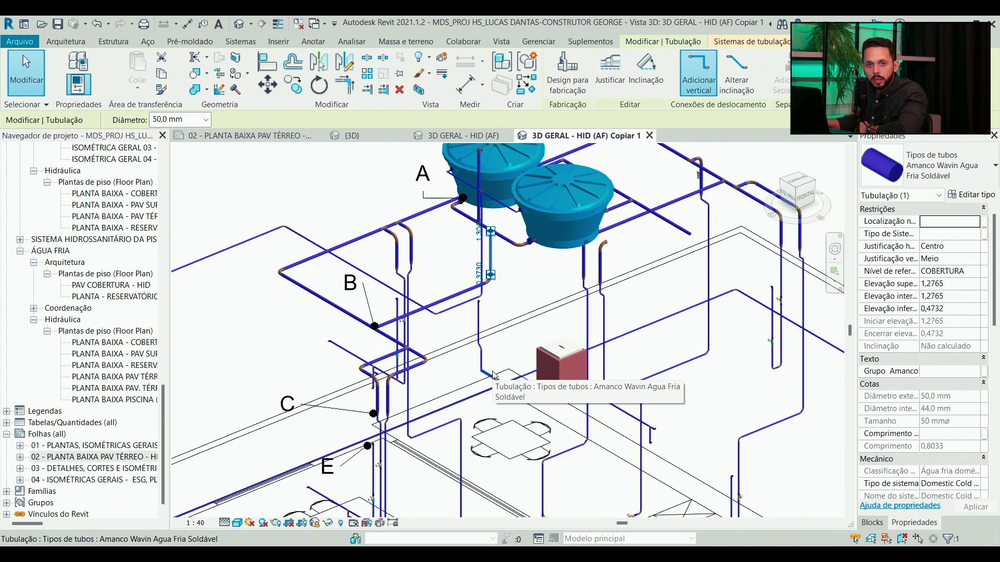
pyautogui.click(544, 277)
pyautogui.scroll(-2, 538, 301)
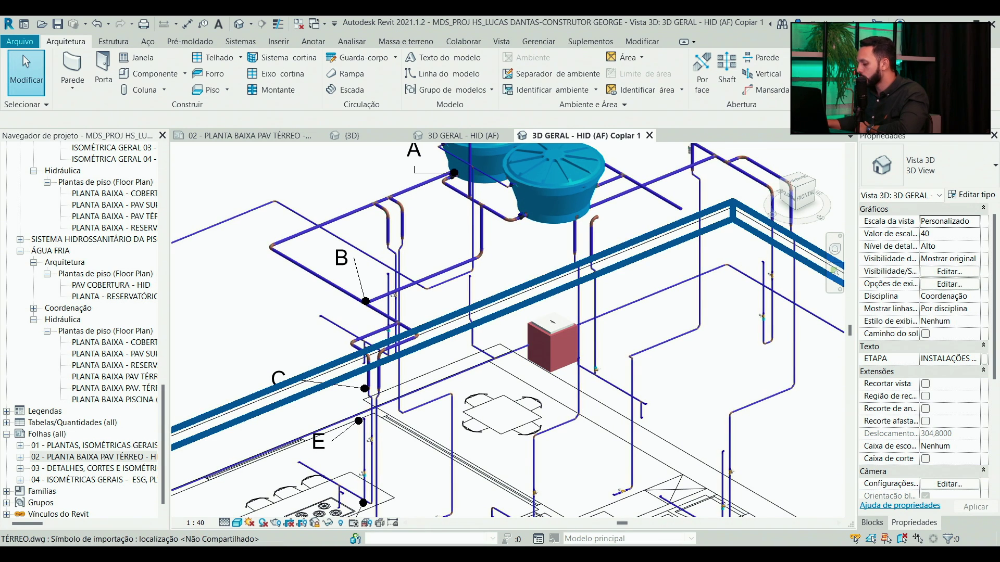
# - Switch to Excel and check section A-B's unit head-loss formula in N8 and its real and equivalent length cells
pyautogui.click(617, 482)
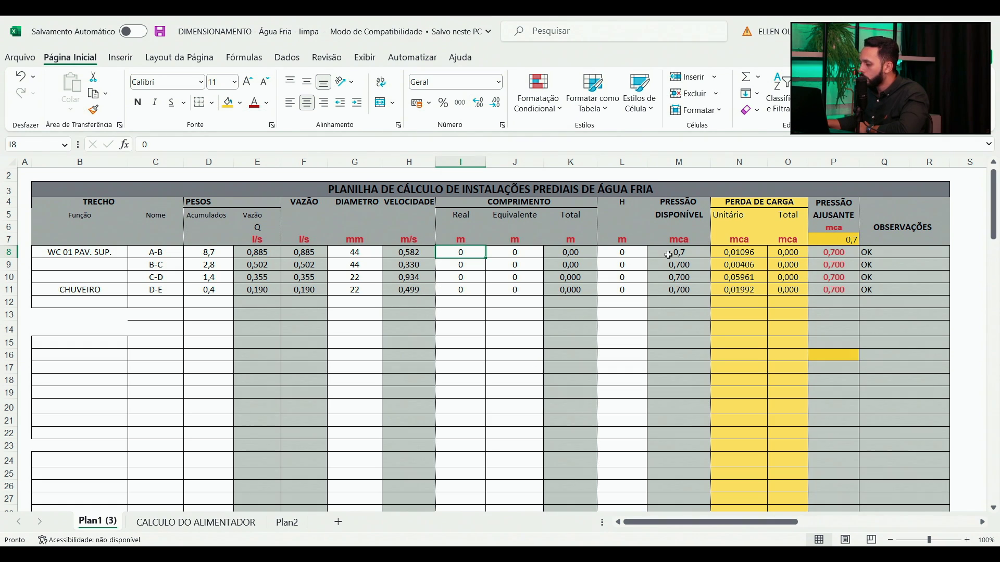
pyautogui.click(751, 253)
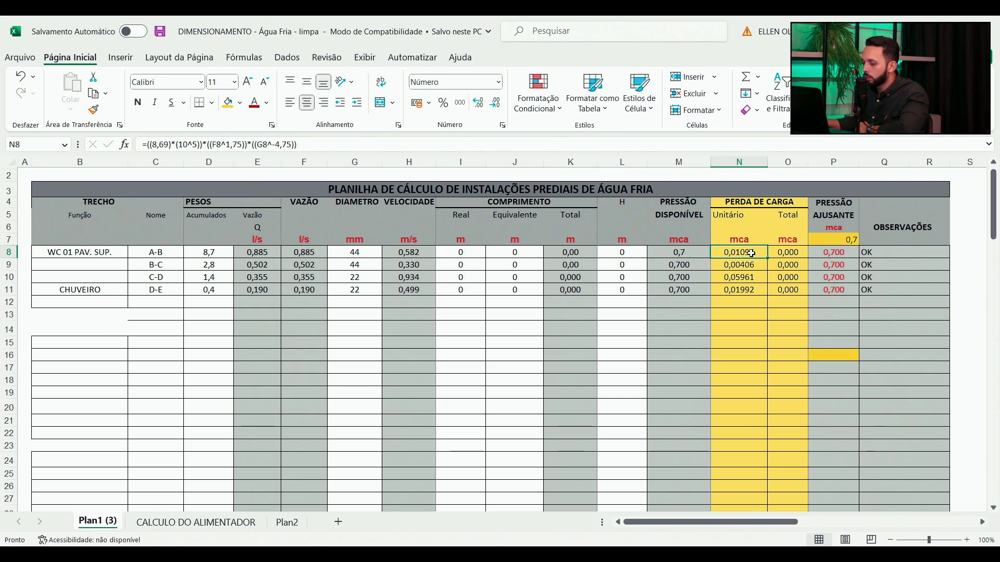
pyautogui.click(462, 252)
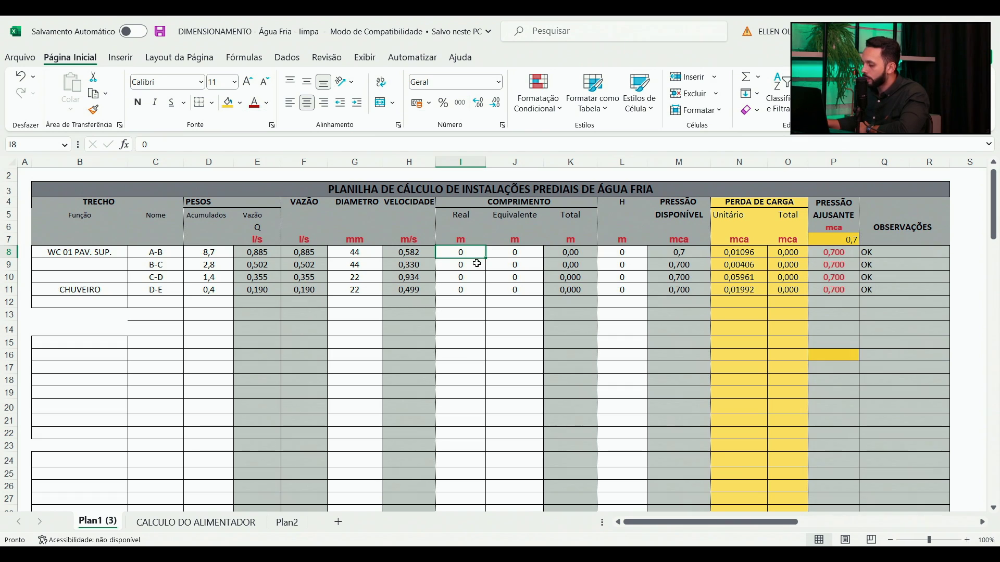
pyautogui.click(515, 253)
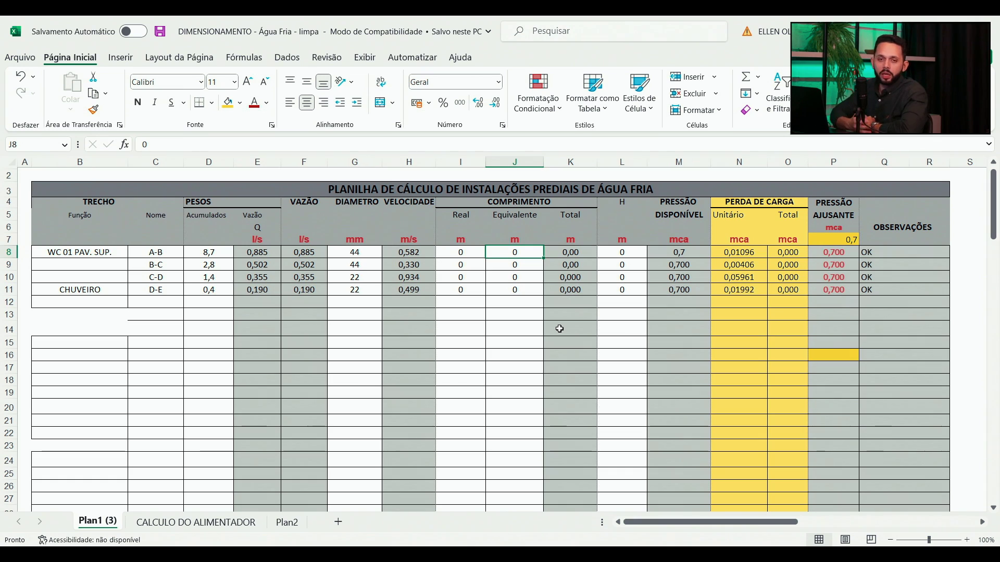
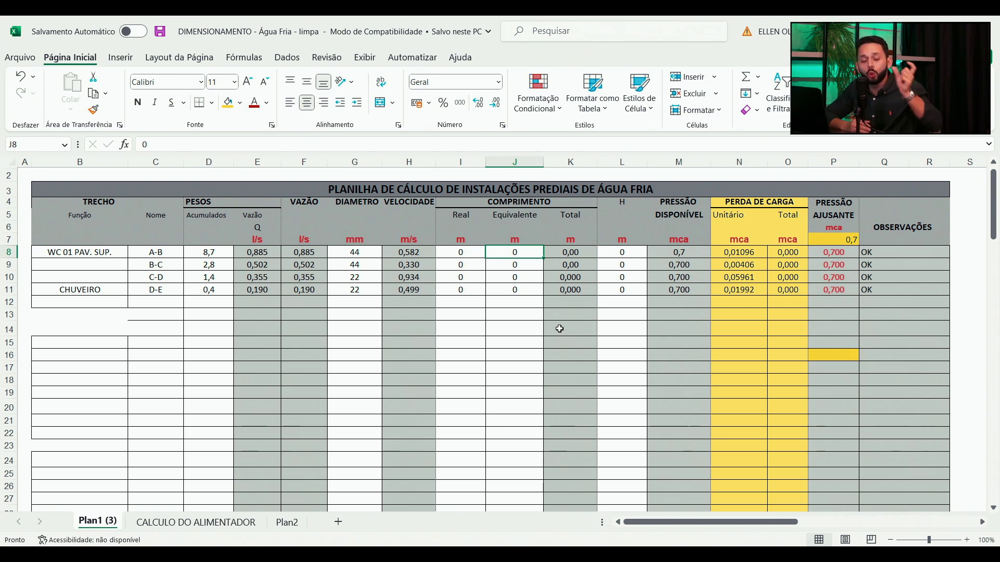
# - Find Table A.3 of equivalent lengths for smooth-pipe fittings below the calculation sheet and examine its fitting types and diameters
pyautogui.scroll(-20, 559, 328)
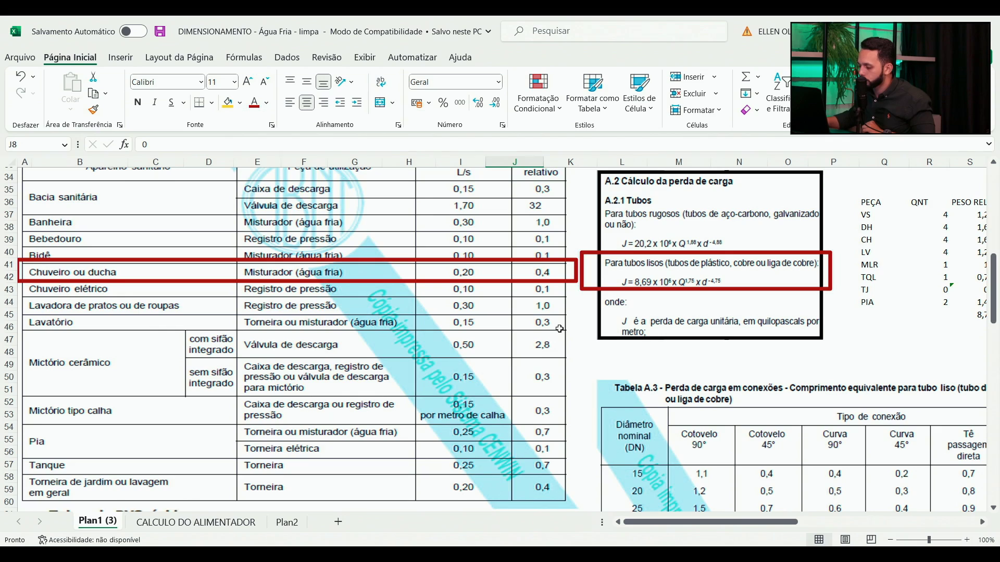
pyautogui.scroll(-3, 560, 354)
pyautogui.scroll(10, 564, 373)
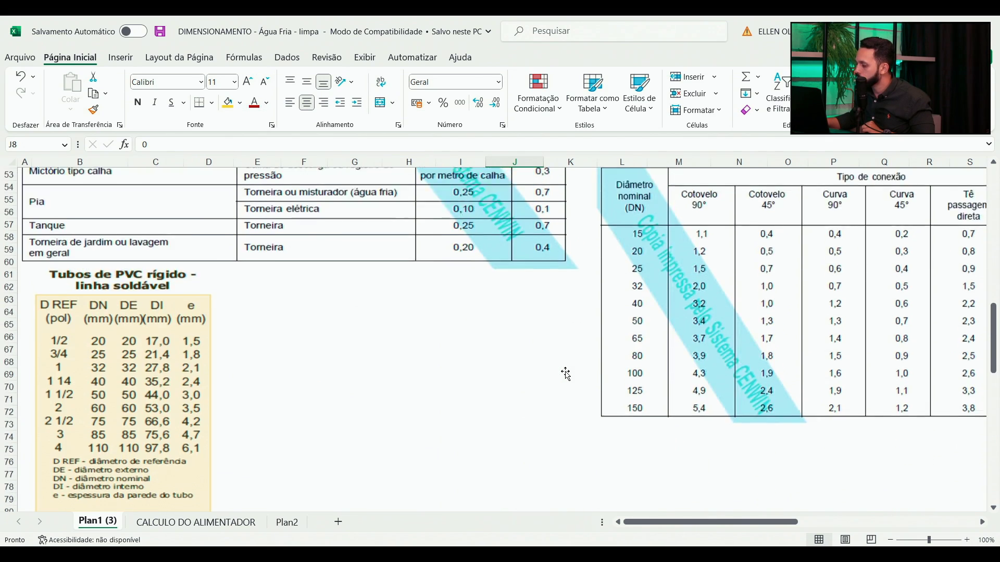
pyautogui.hscroll(5, 726, 529)
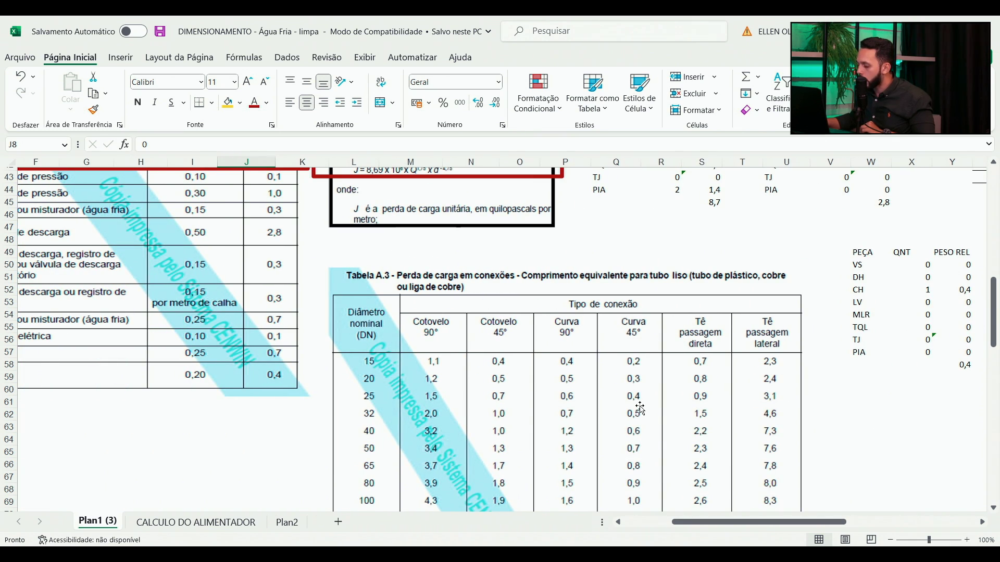
pyautogui.scroll(-2, 640, 409)
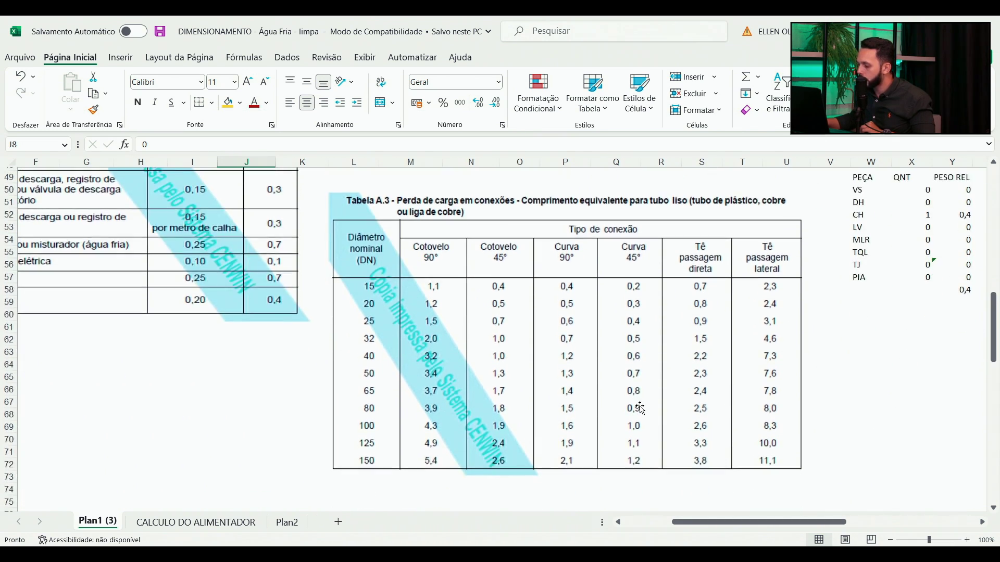
pyautogui.scroll(-14, 640, 409)
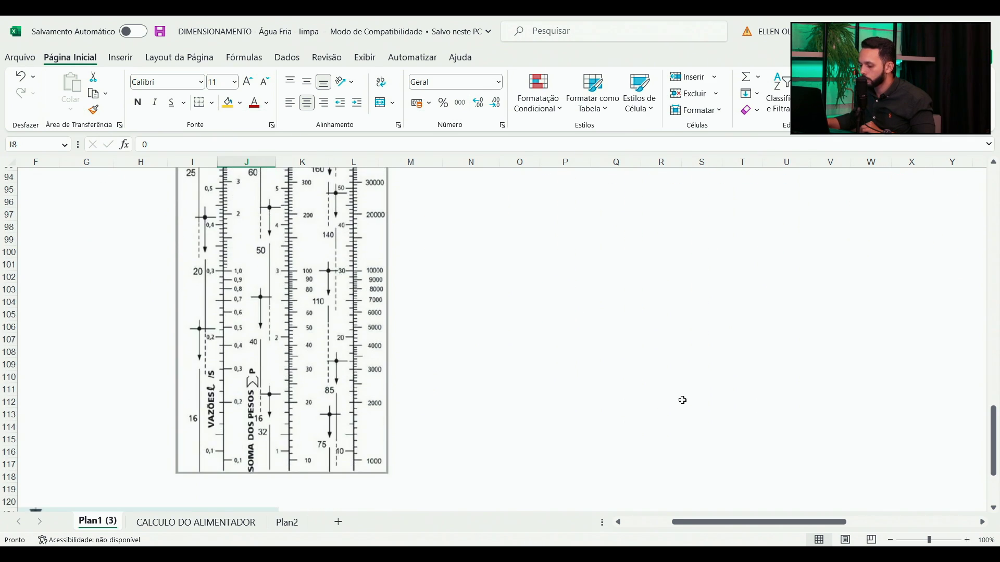
pyautogui.hscroll(-5, 682, 402)
pyautogui.scroll(-11, 468, 406)
pyautogui.scroll(-8, 468, 405)
pyautogui.middleClick(508, 424)
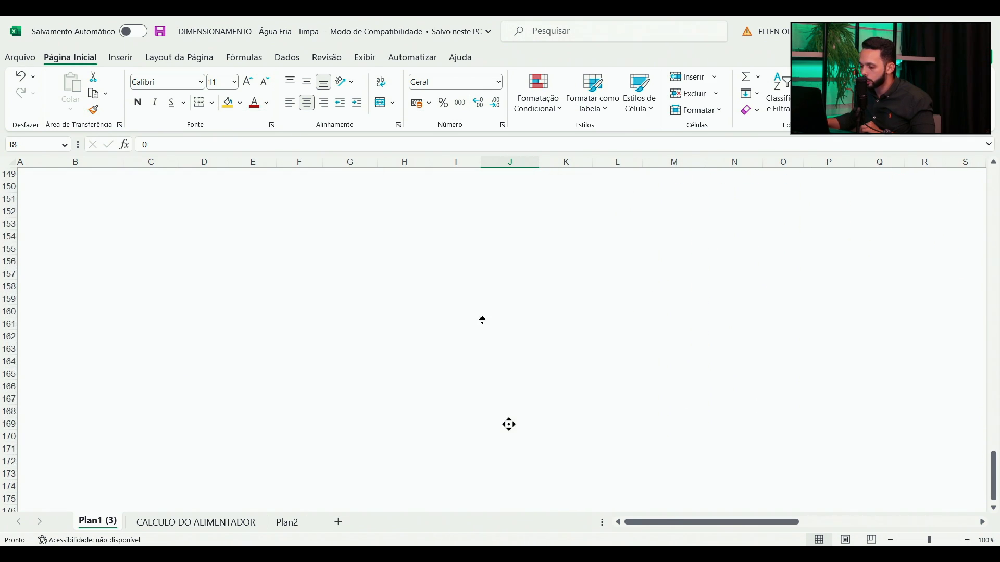
pyautogui.middleClick(473, 295)
pyautogui.scroll(-20, 472, 298)
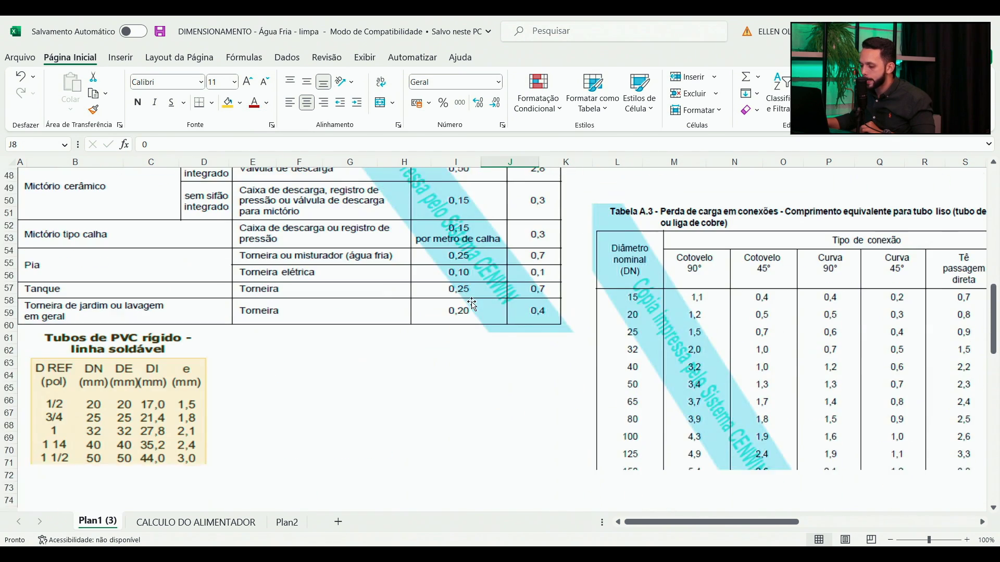
pyautogui.middleClick(485, 320)
pyautogui.middleClick(547, 322)
pyautogui.scroll(1, 562, 322)
pyautogui.hscroll(1, 588, 327)
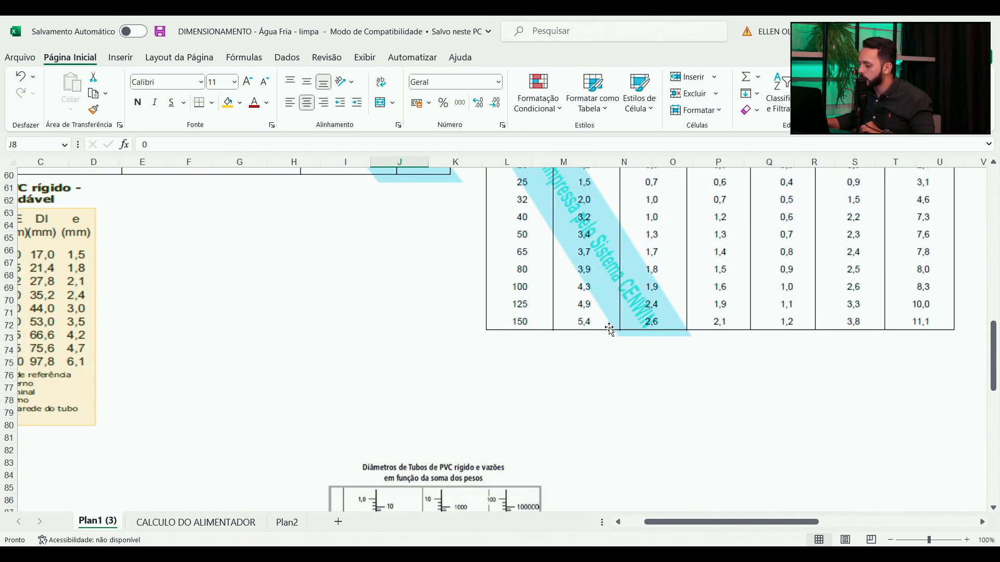
pyautogui.scroll(4, 610, 331)
pyautogui.moveTo(723, 522); pyautogui.dragTo(751, 522)
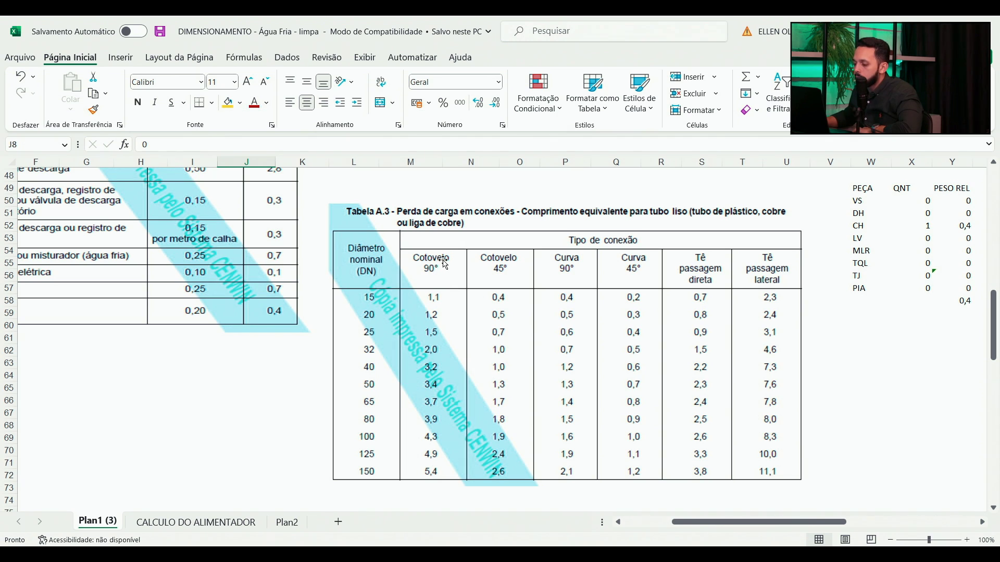
# - Move the red highlight rectangle from the smooth-pipe formula to the DN 25 row of Table A.3 and widen it across the whole row
pyautogui.scroll(9, 312, 385)
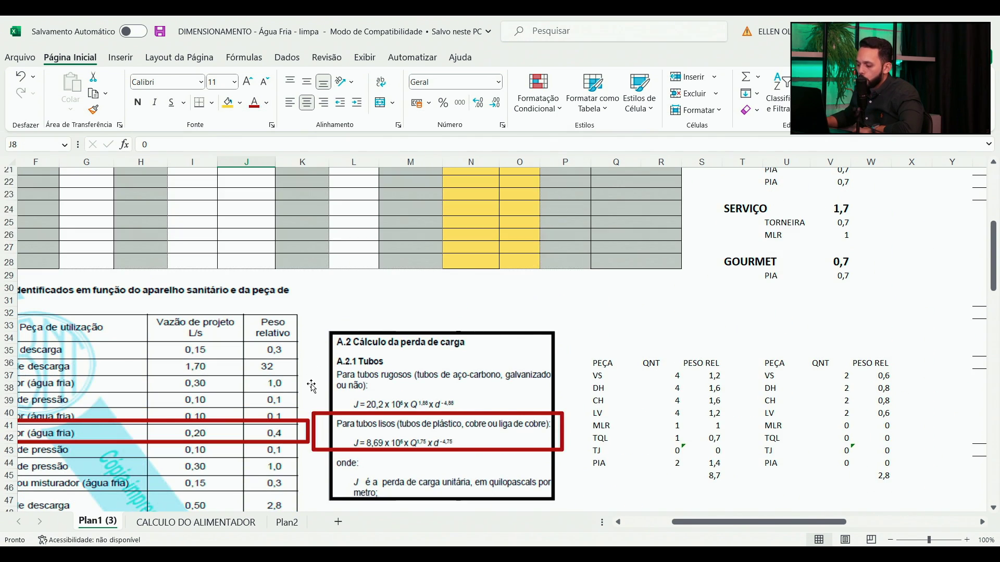
pyautogui.scroll(-2, 311, 385)
pyautogui.click(418, 343)
pyautogui.scroll(-4, 470, 258)
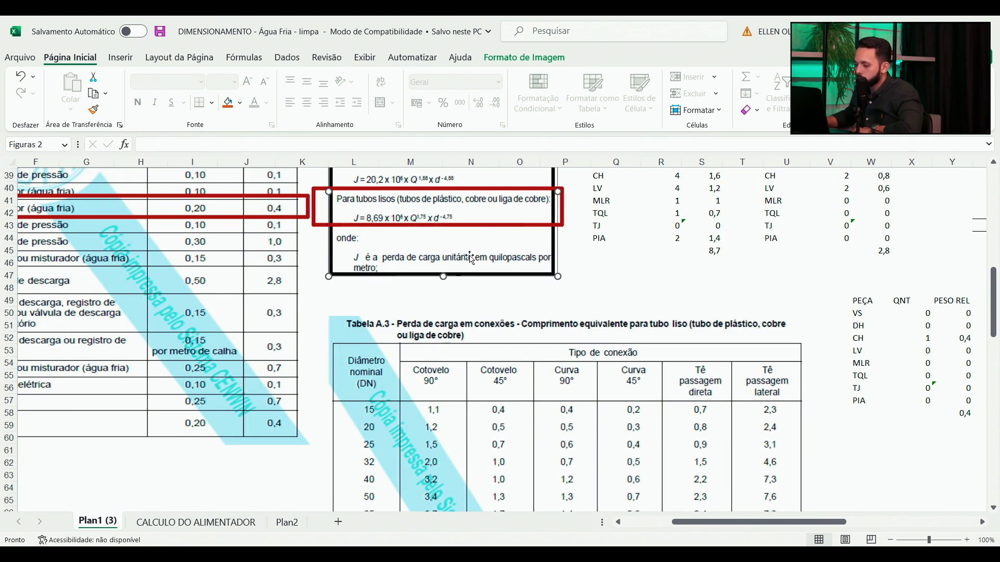
pyautogui.click(508, 225)
pyautogui.moveTo(534, 233); pyautogui.dragTo(547, 467)
pyautogui.moveTo(454, 457); pyautogui.dragTo(453, 436)
pyautogui.moveTo(577, 436); pyautogui.dragTo(806, 437)
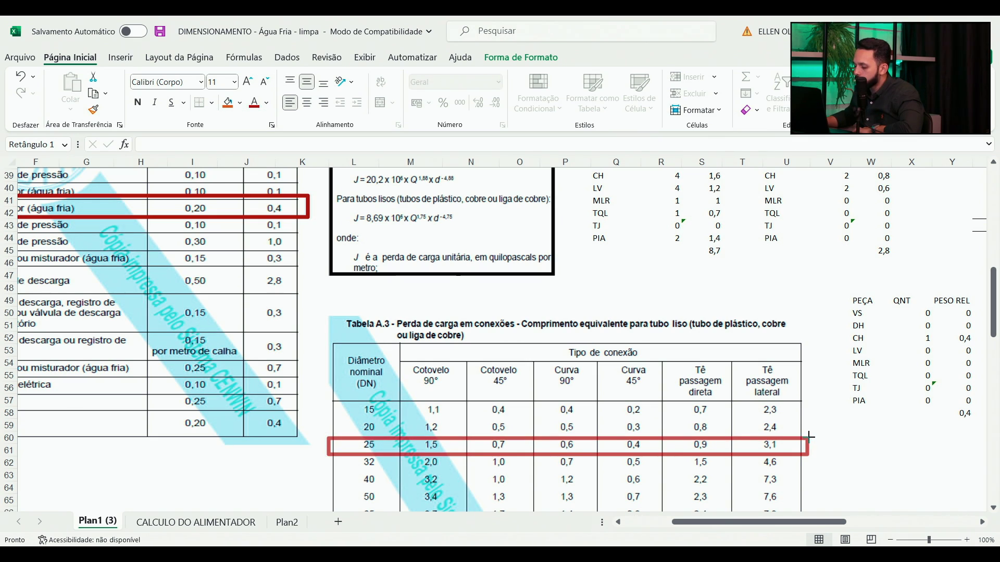
# - Duplicate the red rectangle, rotate it upright and fit it around the Cotovelo 90° column of Table A.3
pyautogui.scroll(-2, 810, 442)
pyautogui.hotkey('ctrl', 'c')
pyautogui.hotkey('ctrl', 'v')
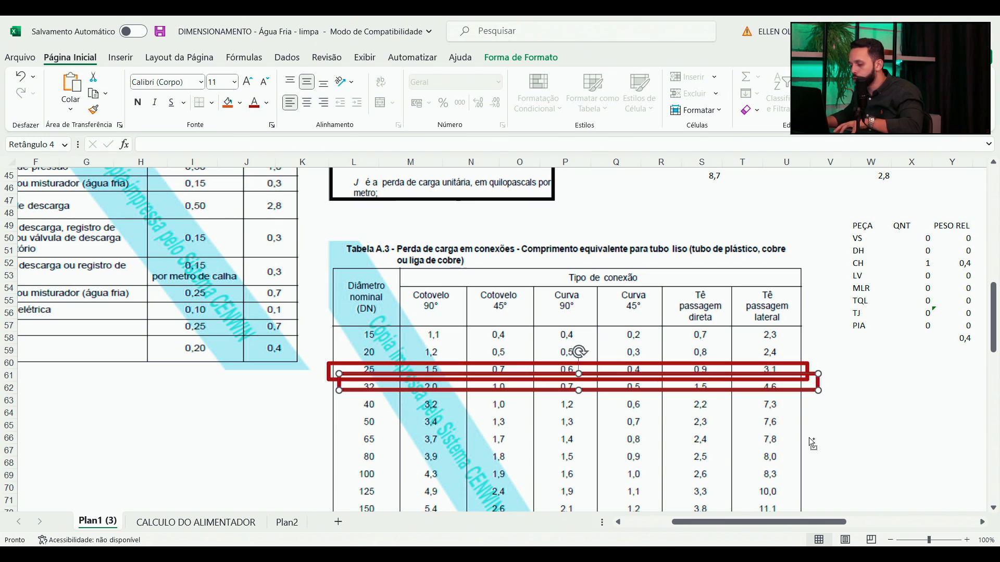
pyautogui.moveTo(579, 352); pyautogui.dragTo(675, 384)
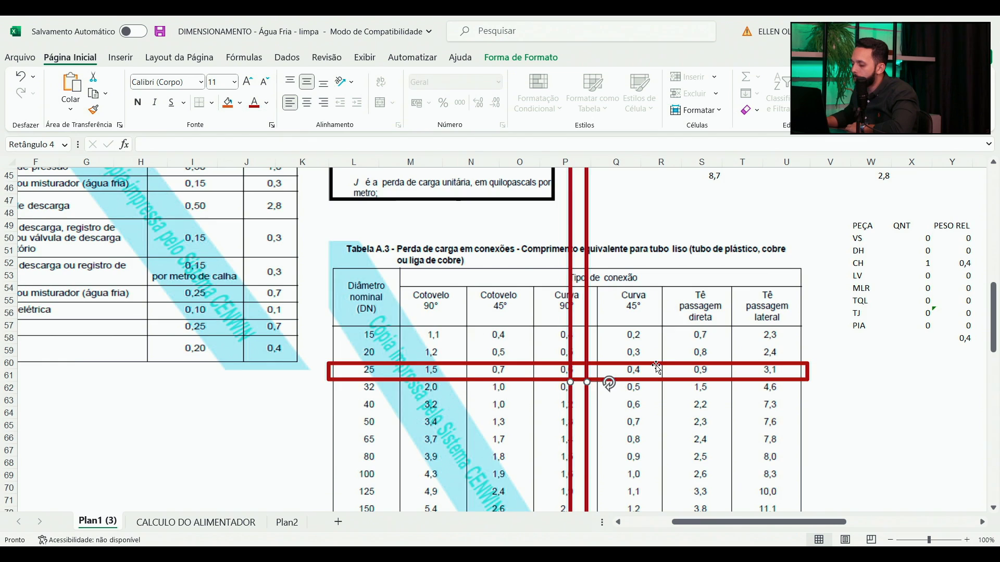
pyautogui.scroll(3, 657, 367)
pyautogui.moveTo(585, 254); pyautogui.dragTo(611, 428)
pyautogui.scroll(-3, 613, 414)
pyautogui.moveTo(609, 344); pyautogui.dragTo(445, 307)
pyautogui.scroll(-2, 453, 359)
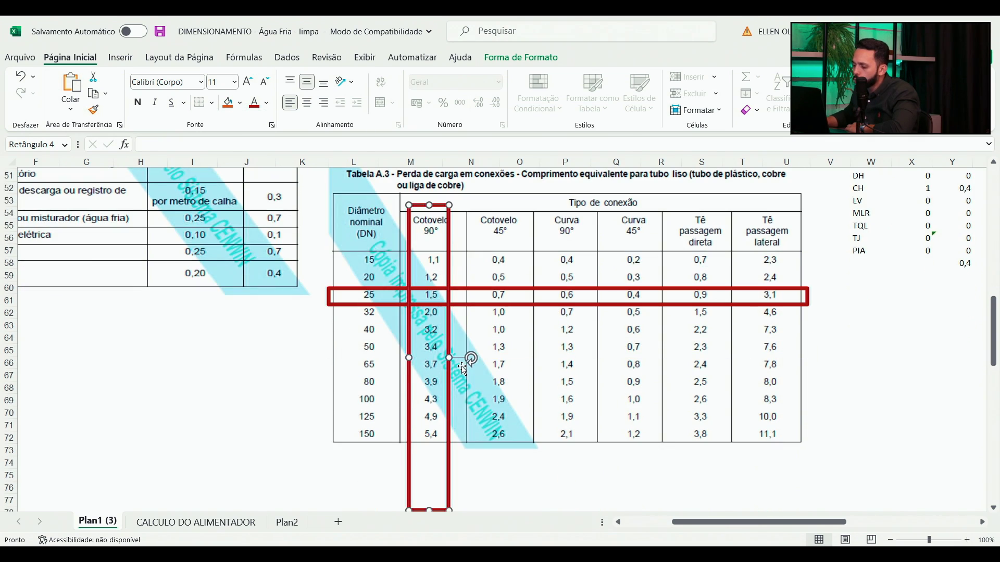
pyautogui.moveTo(448, 358); pyautogui.dragTo(456, 358)
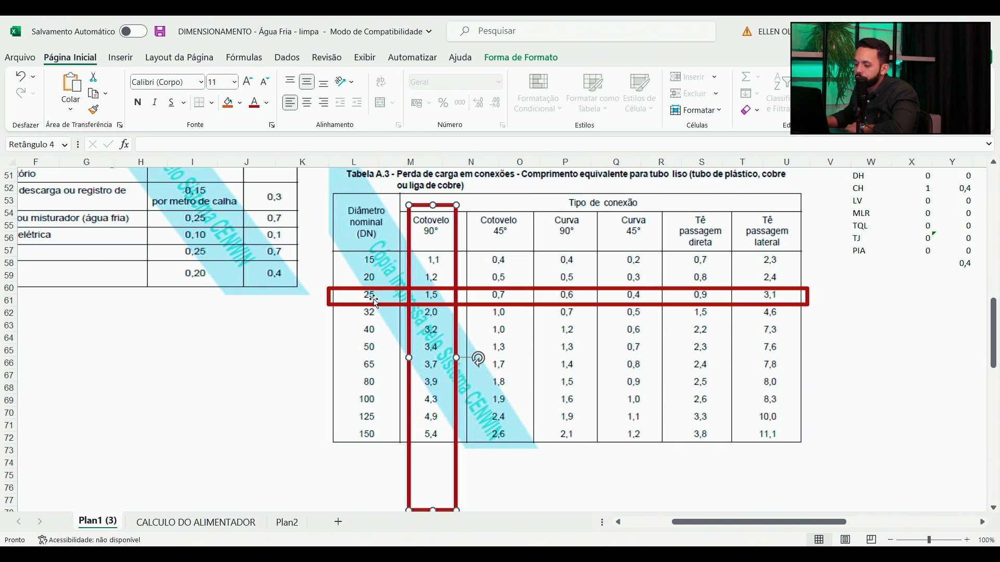
# - Look up the equivalent length of a 90° elbow at DN 25 where the highlighted row and column cross
pyautogui.scroll(1, 390, 337)
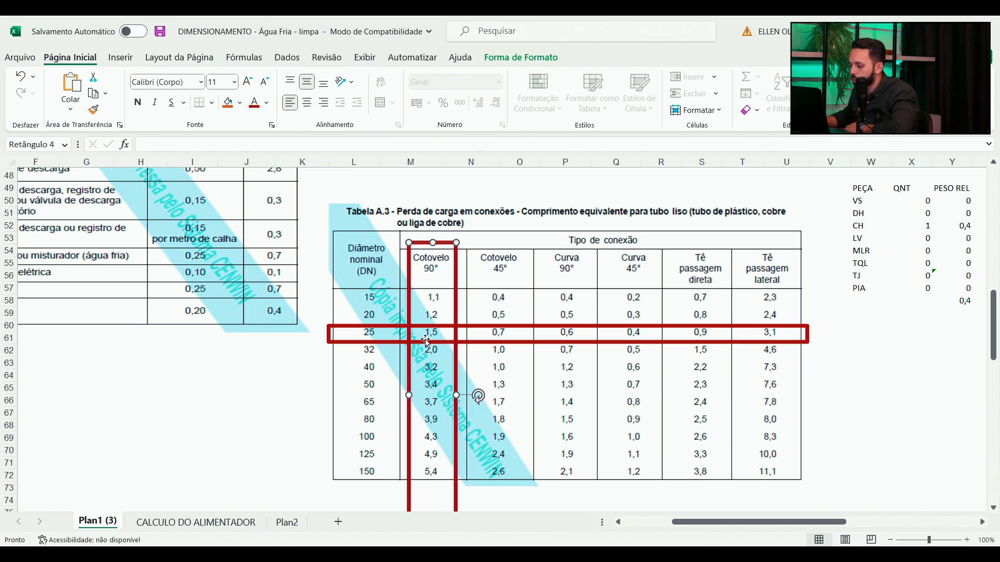
pyautogui.scroll(-3, 426, 341)
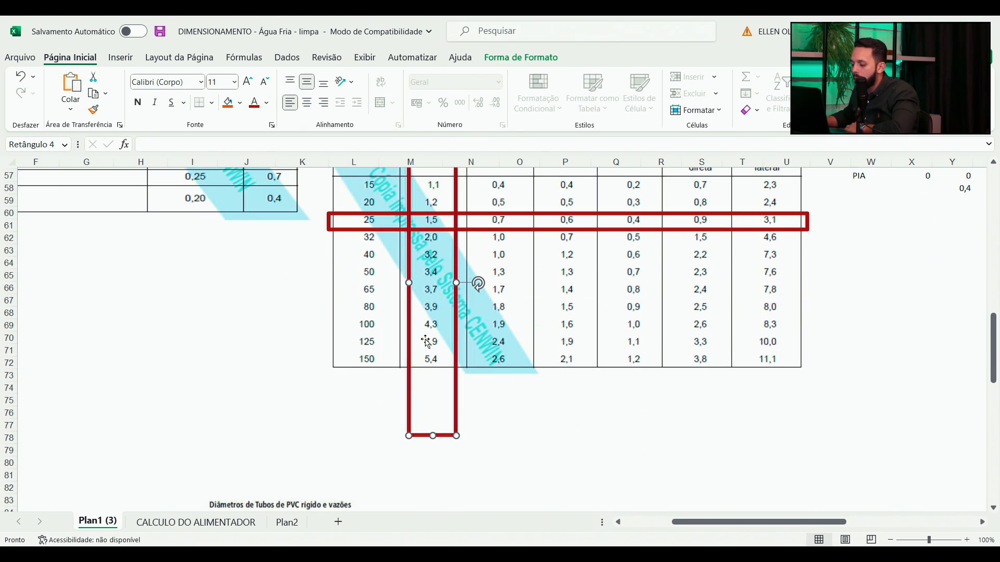
pyautogui.scroll(3, 426, 342)
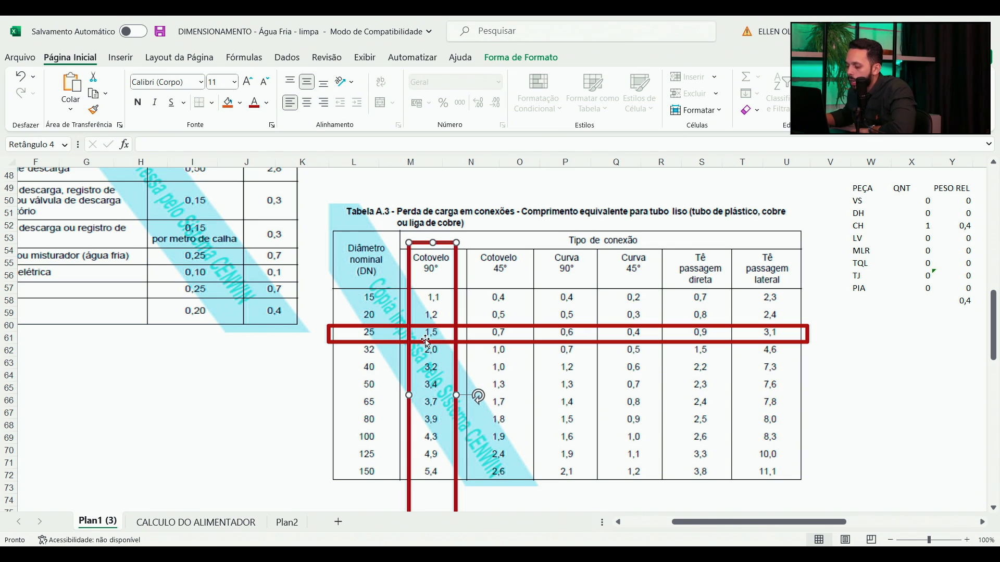
pyautogui.scroll(3, 428, 353)
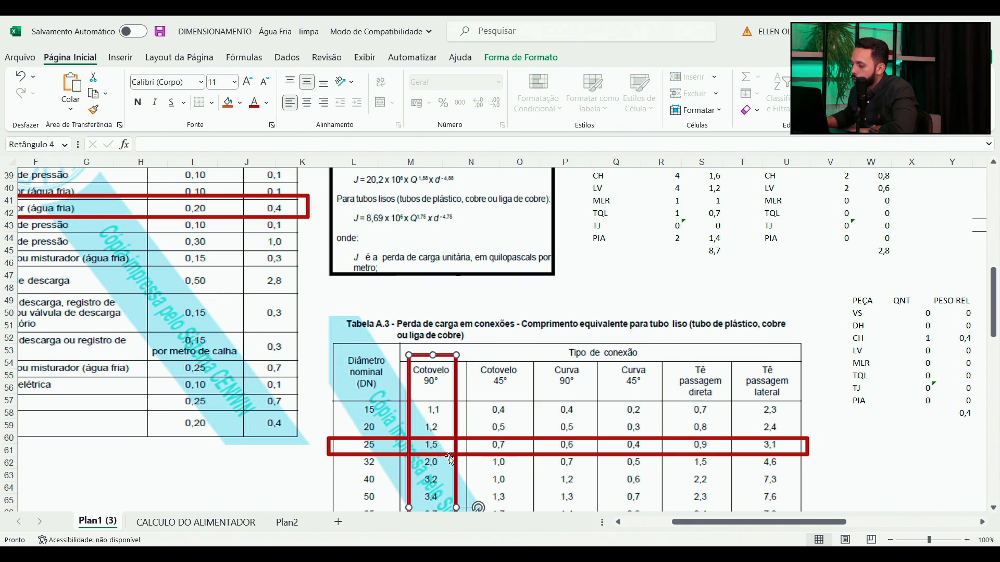
pyautogui.scroll(1, 450, 459)
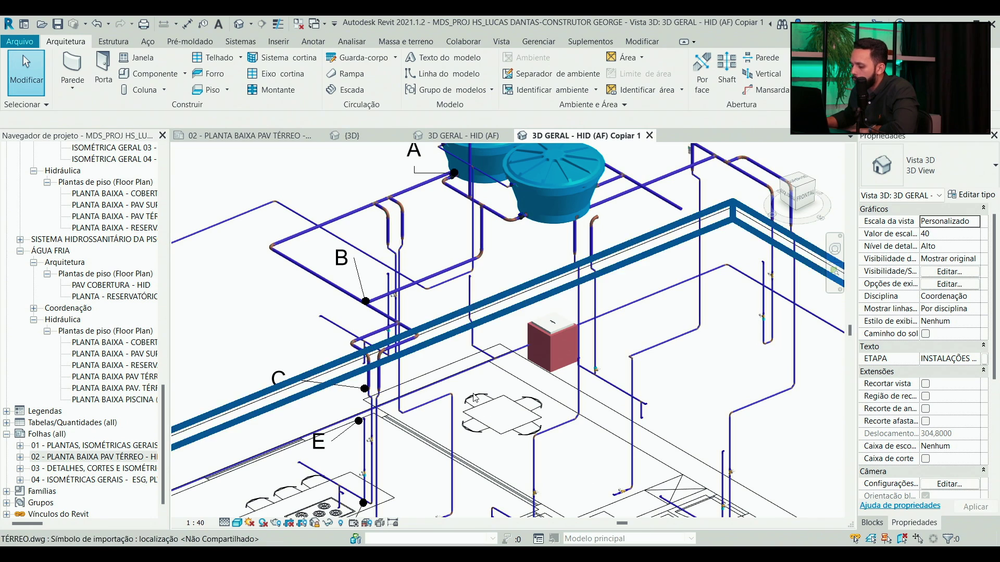
# - Switch to Revit and inspect the shut-off valve and the 90° elbow beside point A on section A-B
pyautogui.scroll(4, 524, 252)
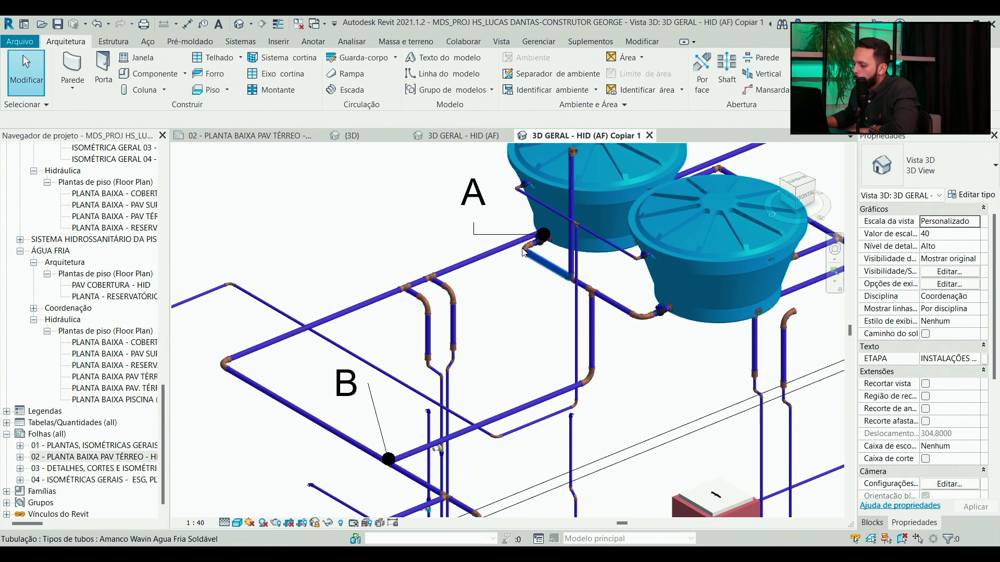
pyautogui.scroll(3, 523, 252)
pyautogui.click(446, 238)
pyautogui.moveTo(446, 238); pyautogui.dragTo(417, 225)
pyautogui.scroll(2, 561, 251)
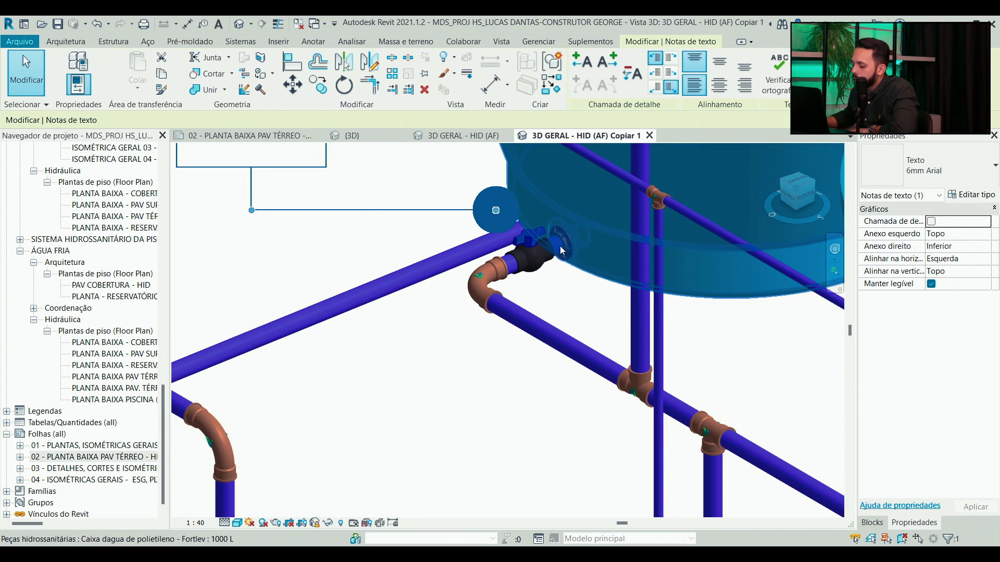
pyautogui.click(530, 280)
pyautogui.scroll(-2, 529, 266)
pyautogui.scroll(2, 521, 273)
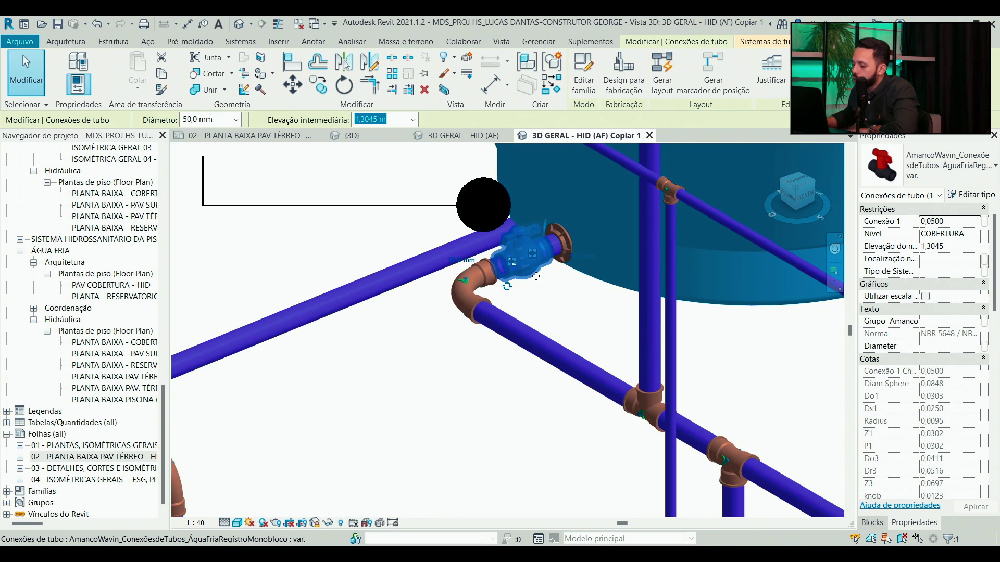
pyautogui.scroll(-2, 536, 276)
pyautogui.click(492, 289)
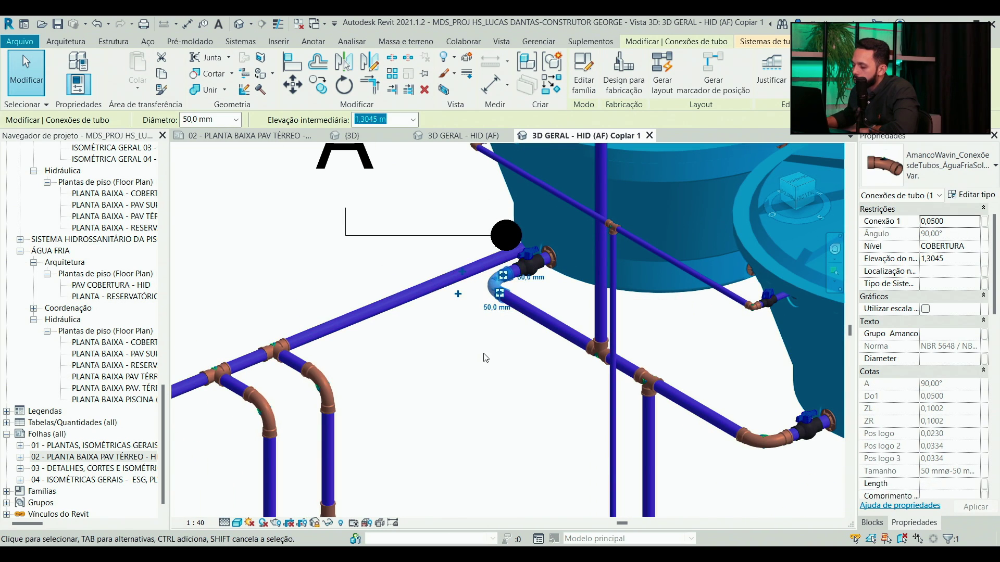
# - Inspect the two tees under the water tanks and follow the piping between points A and B
pyautogui.scroll(-2, 485, 357)
pyautogui.scroll(2, 553, 363)
pyautogui.click(545, 350)
pyautogui.moveTo(514, 383); pyautogui.dragTo(423, 234)
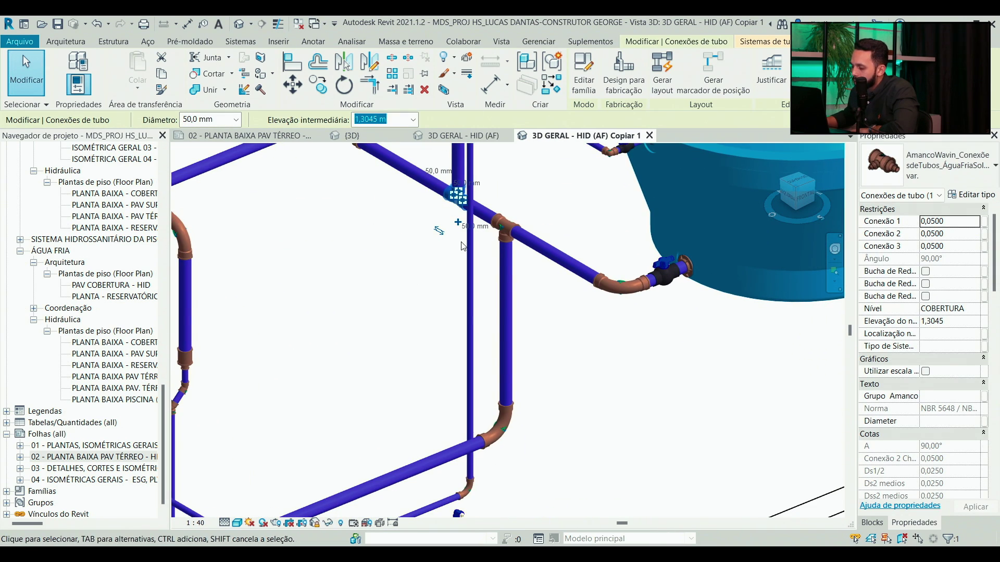
pyautogui.click(496, 244)
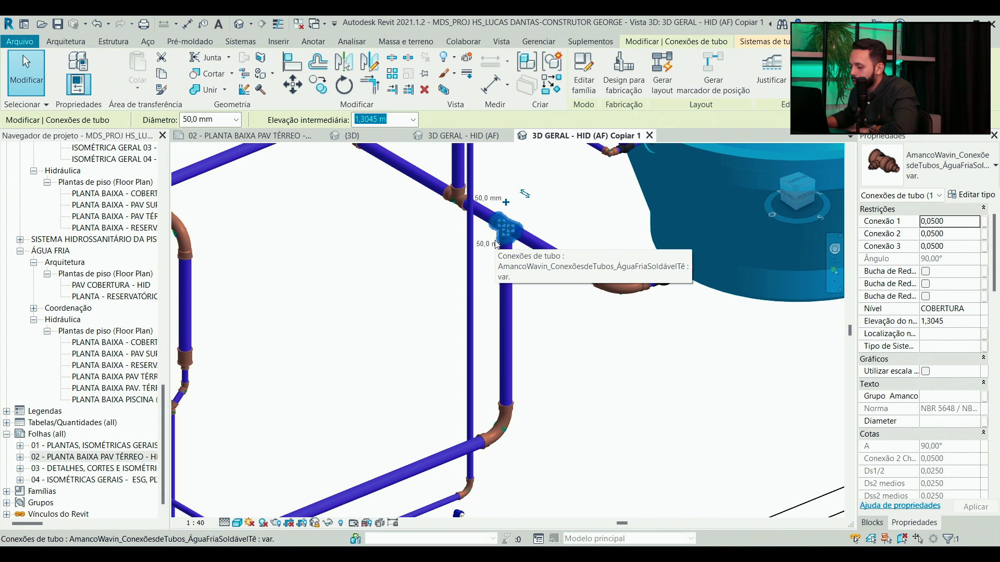
pyautogui.scroll(-2, 496, 243)
pyautogui.scroll(2, 471, 245)
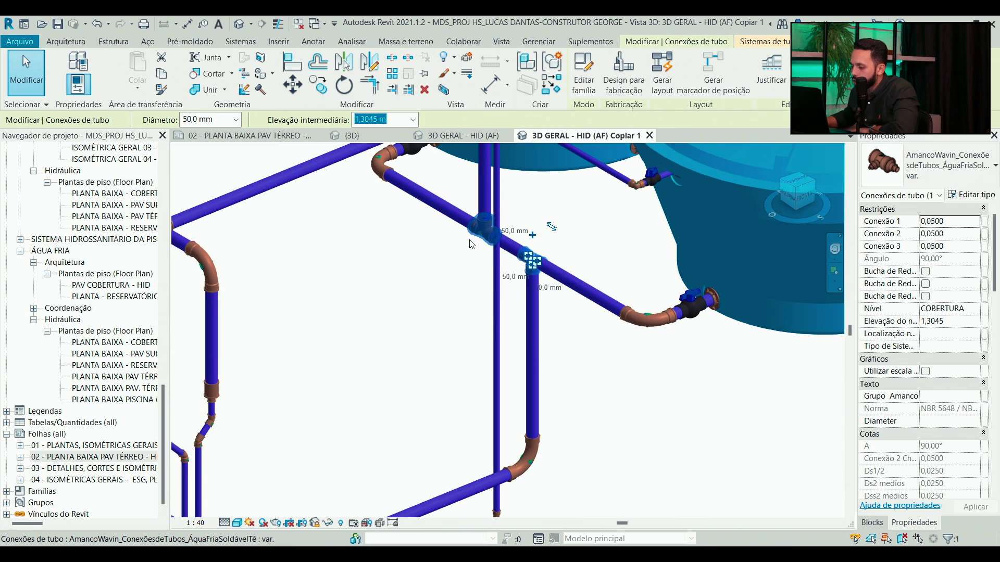
pyautogui.scroll(-3, 471, 245)
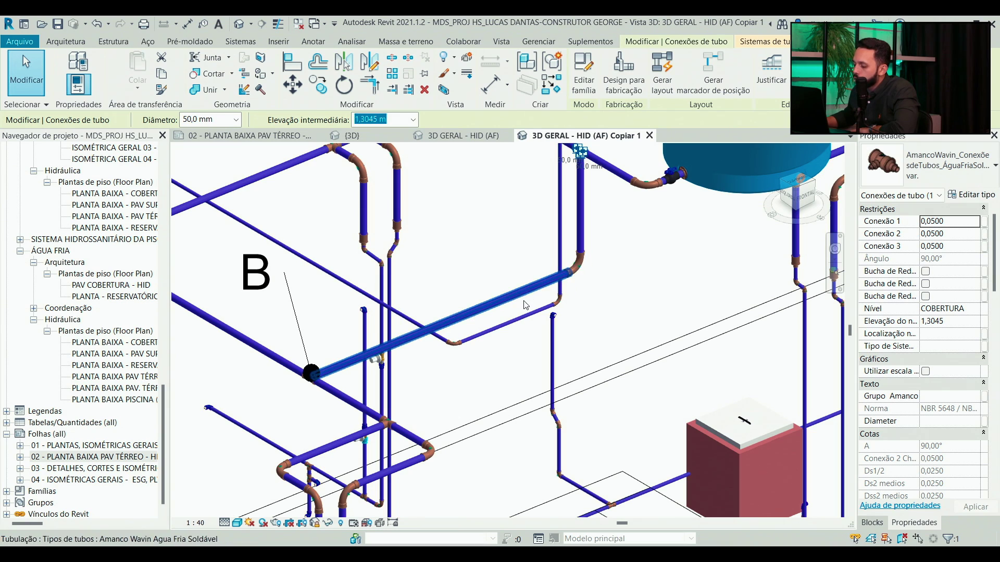
pyautogui.scroll(-1, 466, 340)
pyautogui.moveTo(486, 258); pyautogui.dragTo(450, 332)
pyautogui.scroll(1, 456, 366)
pyautogui.moveTo(456, 366); pyautogui.dragTo(453, 418)
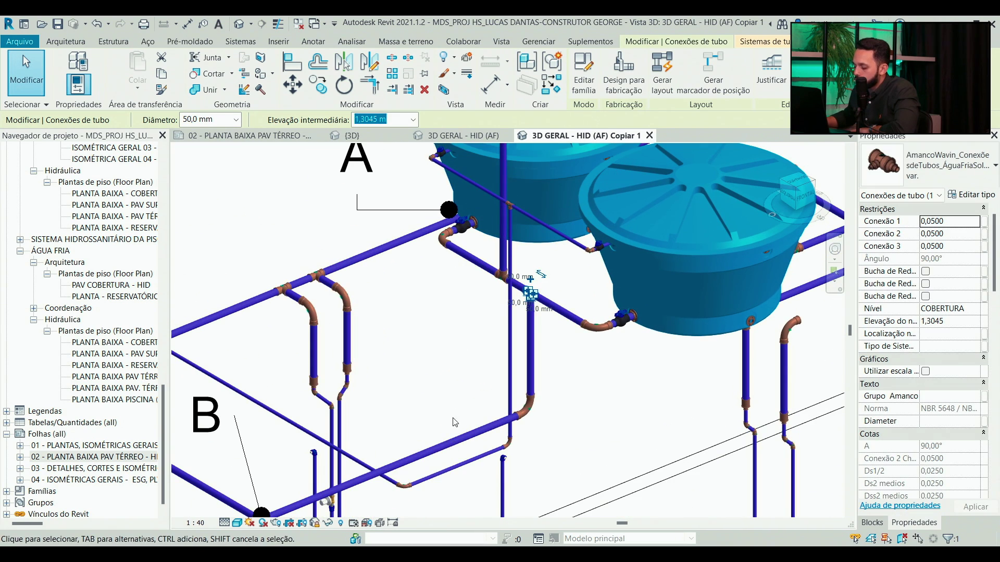
# - Return to Excel and, at 70% zoom, bring the EQUIVALENTE fitting lists and Tabela 1.8 of localized head losses into view
pyautogui.hotkey('alt', 'Tab')
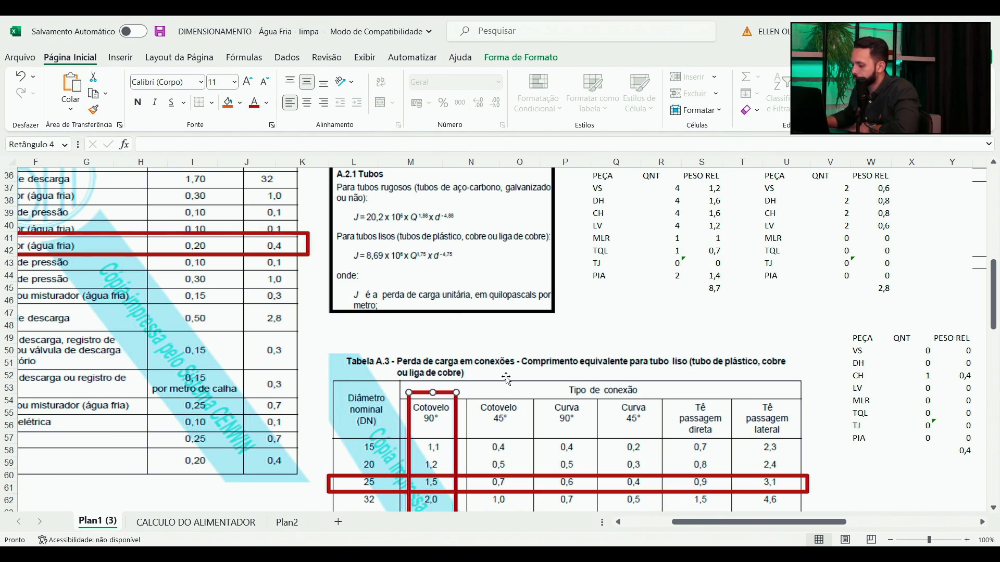
pyautogui.scroll(7, 507, 376)
pyautogui.scroll(-3, 511, 378)
pyautogui.scroll(3, 514, 379)
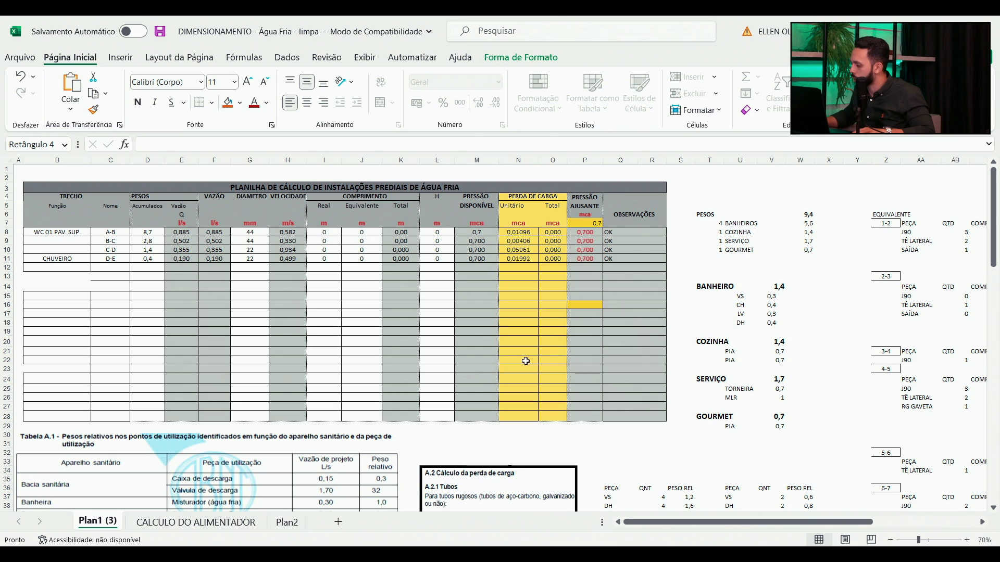
pyautogui.hscroll(1, 528, 362)
pyautogui.hscroll(1, 740, 289)
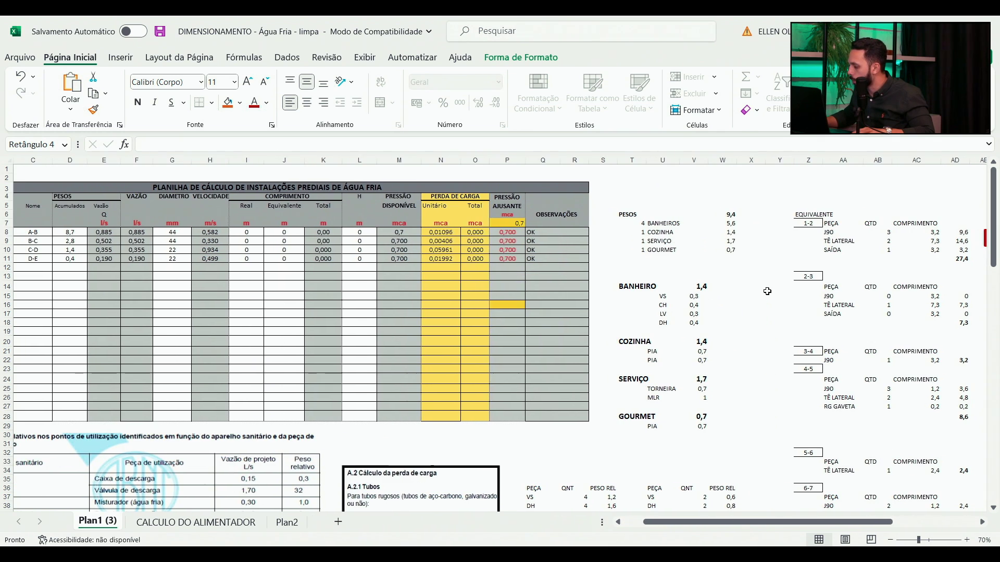
pyautogui.hscroll(1, 685, 280)
pyautogui.hscroll(1, 776, 299)
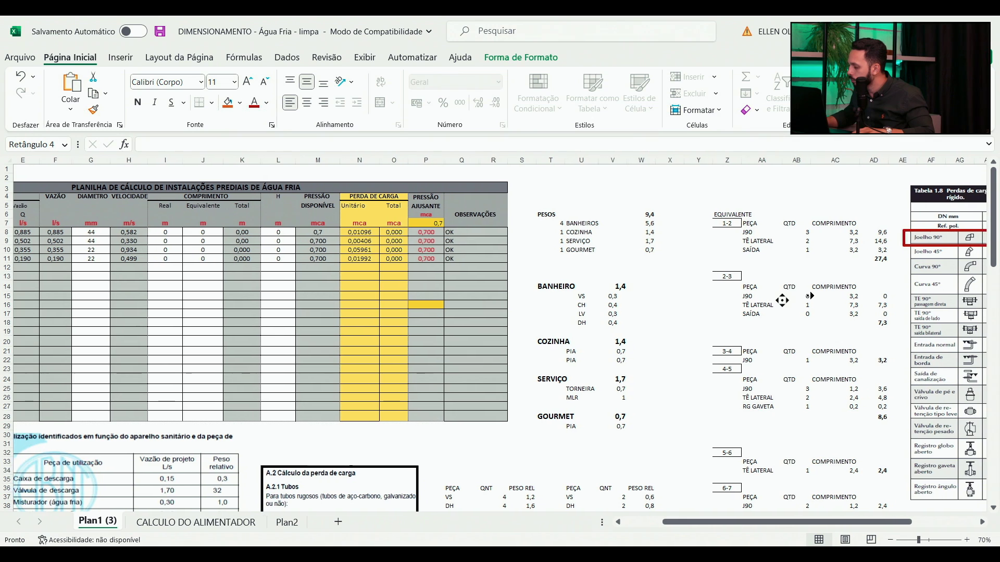
pyautogui.moveTo(785, 522); pyautogui.dragTo(852, 512)
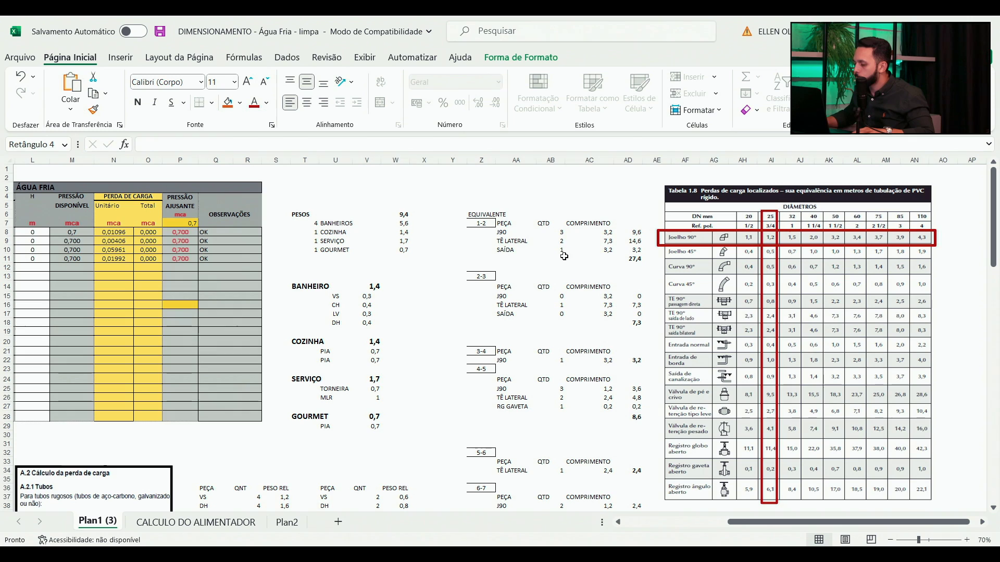
# - Set the J90 quantity in the section 1-2 fitting list to 0
pyautogui.click(477, 227)
pyautogui.moveTo(561, 232); pyautogui.dragTo(564, 251)
pyautogui.write('0')
pyautogui.press('Return')
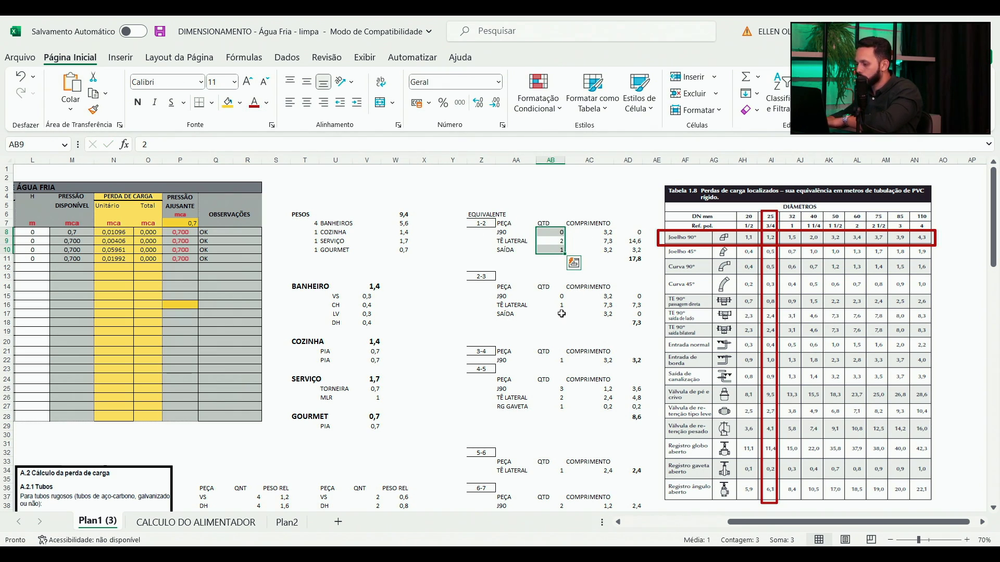
# - Set the J90 and TÊ LATERAL quantities in the section 2-3 fitting list to 0
pyautogui.moveTo(558, 295); pyautogui.dragTo(558, 314)
pyautogui.write('0')
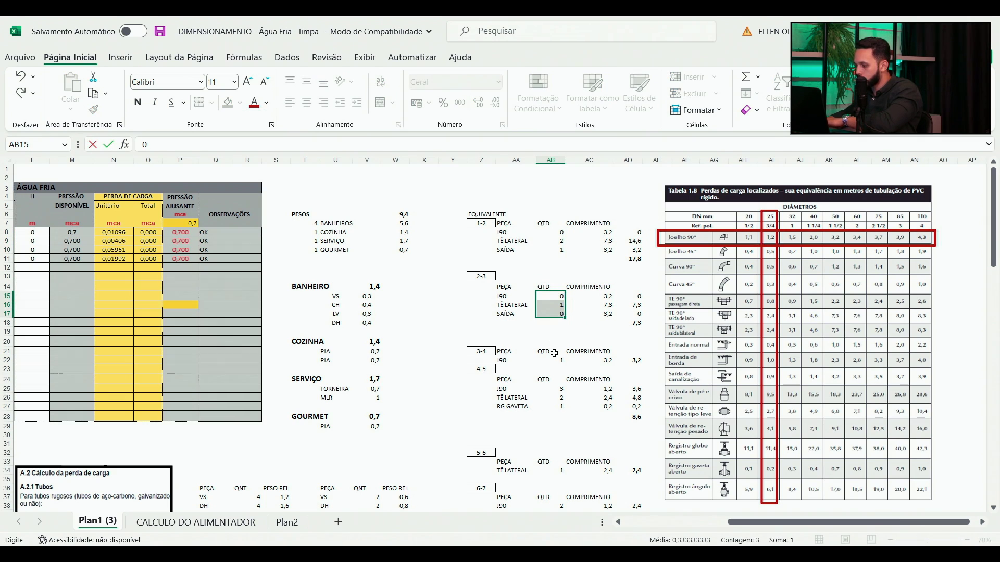
pyautogui.press('Return')
pyautogui.write('0')
pyautogui.press('Return')
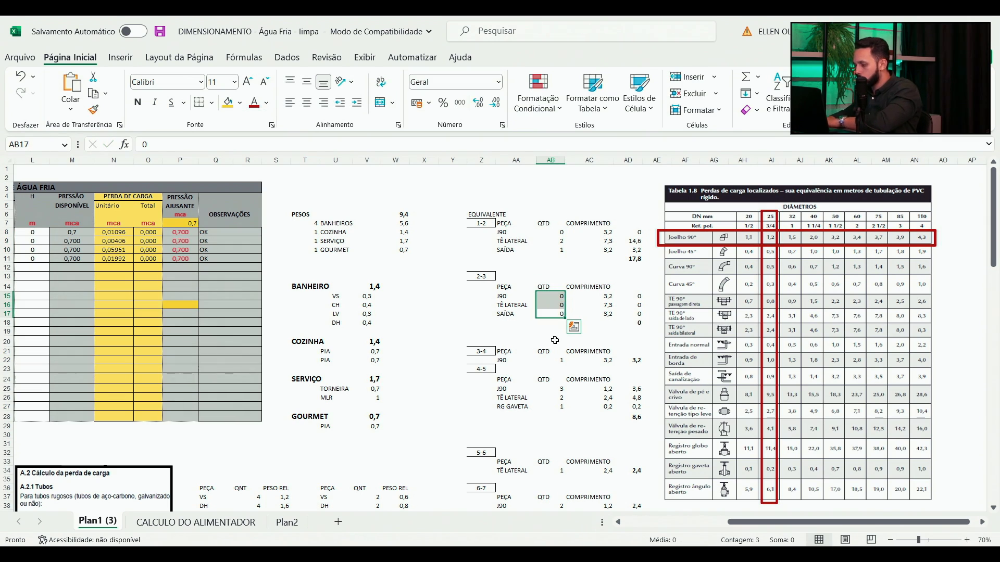
# - Copy the zero J90 quantity of section 1-2 onto its TÊ LATERAL and SAÍDA quantities
pyautogui.click(555, 233)
pyautogui.hotkey('ctrl', 'c')
pyautogui.moveTo(557, 240); pyautogui.dragTo(558, 250)
pyautogui.hotkey('ctrl', 'v')
# - Paste the copied 0 into the section 3-4 J90 quantity and the section 4-5 J90 and TÊ LATERAL quantities
pyautogui.click(556, 361)
pyautogui.hotkey('ctrl', 'v')
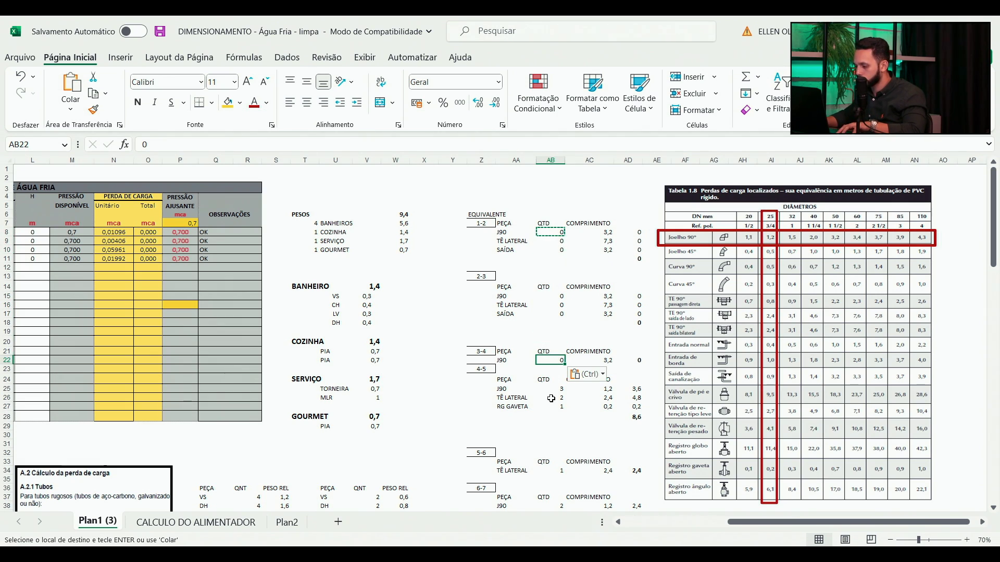
pyautogui.click(553, 391)
pyautogui.hotkey('ctrl', 'v')
pyautogui.click(554, 397)
pyautogui.hotkey('ctrl', 'v')
# - Set the RG GAVETA quantity in the section 4-5 list to 0, declining to replace any existing data
pyautogui.click(553, 406)
pyautogui.click(582, 269)
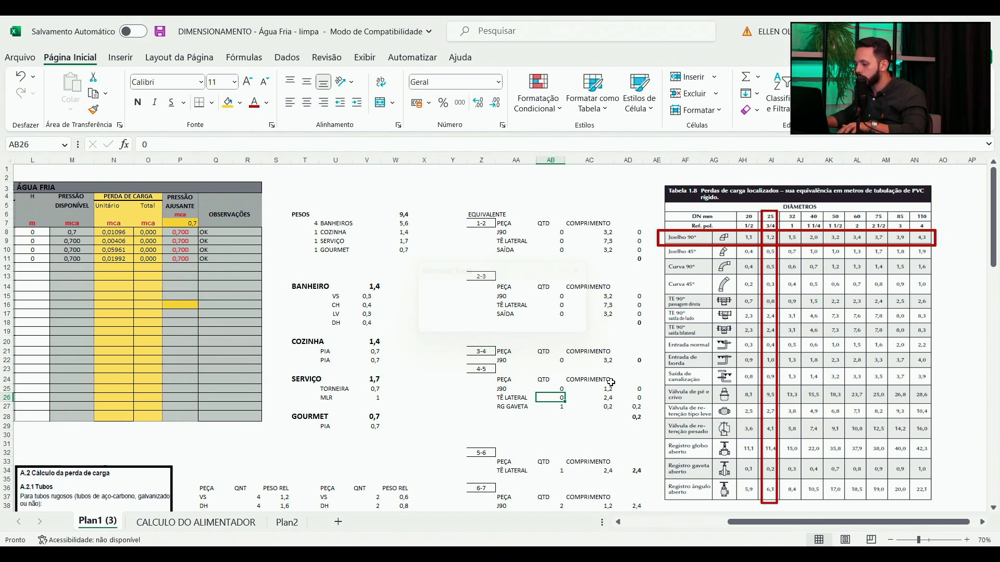
pyautogui.scroll(-2, 602, 402)
pyautogui.moveTo(557, 349); pyautogui.dragTo(557, 354)
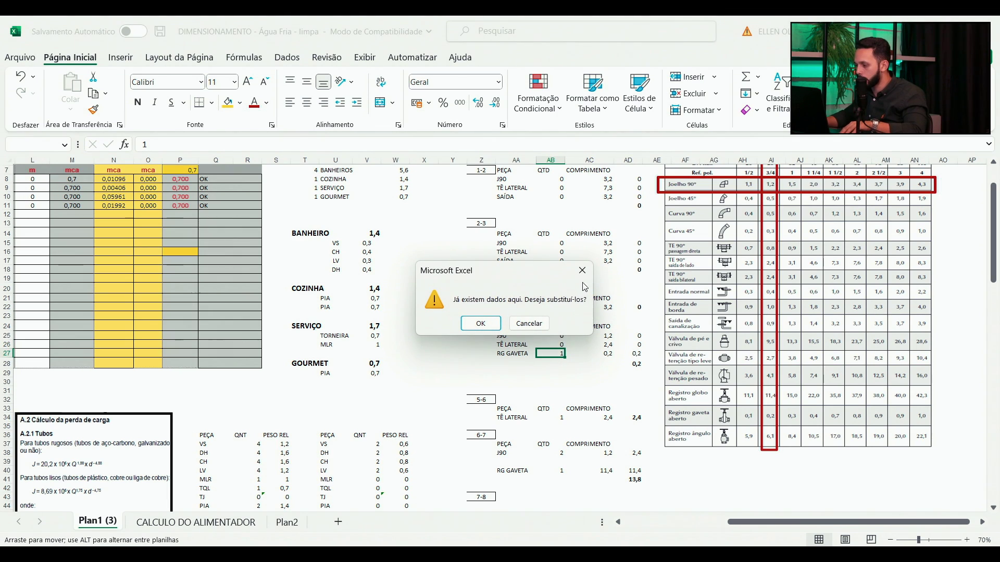
pyautogui.click(582, 270)
pyautogui.click(557, 352)
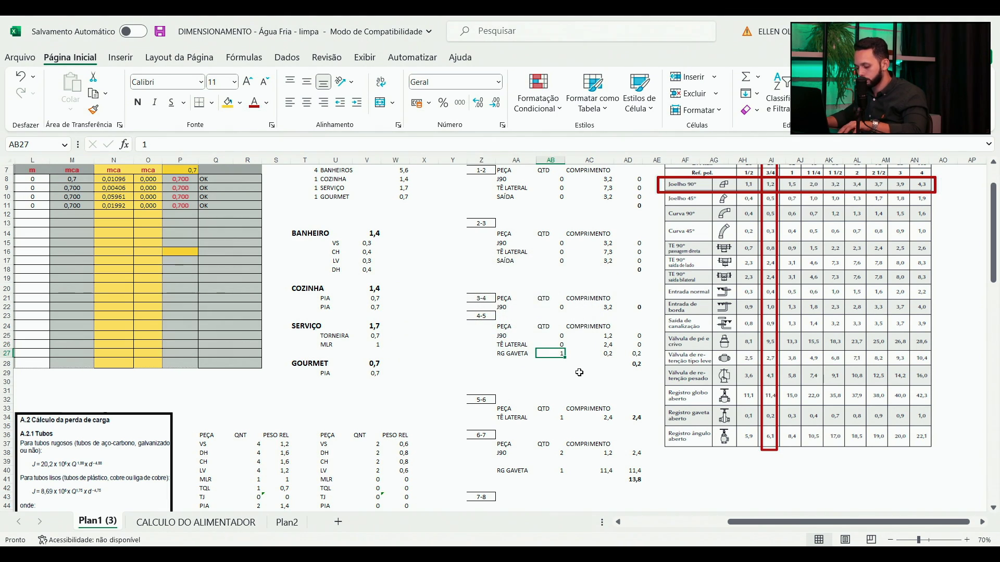
pyautogui.write('0')
pyautogui.press('Return')
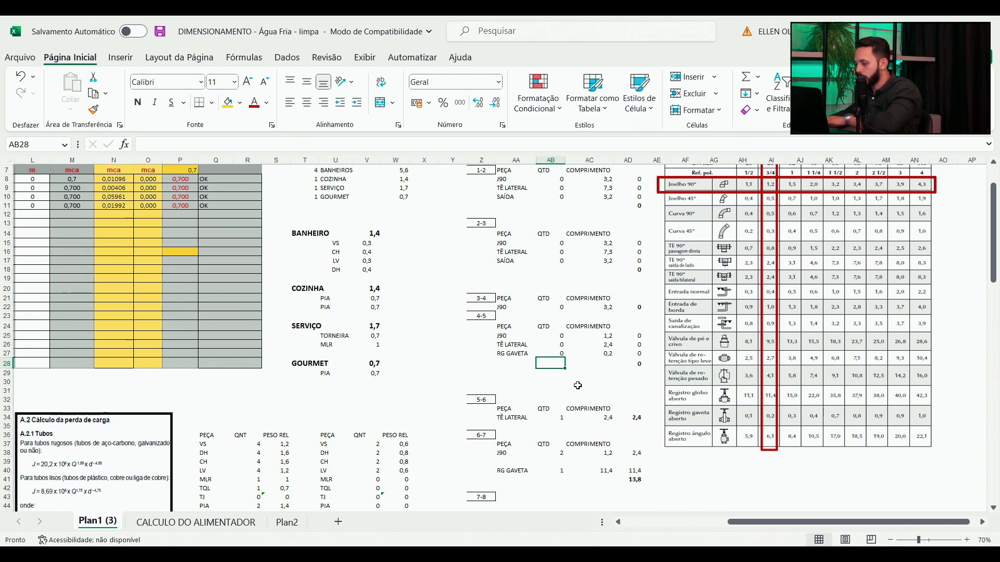
# - Clear the contents of the section 5-6, 6-7 and 7-8 fitting lists in Z30:AD45
pyautogui.scroll(-2, 578, 385)
pyautogui.moveTo(474, 328); pyautogui.dragTo(631, 464)
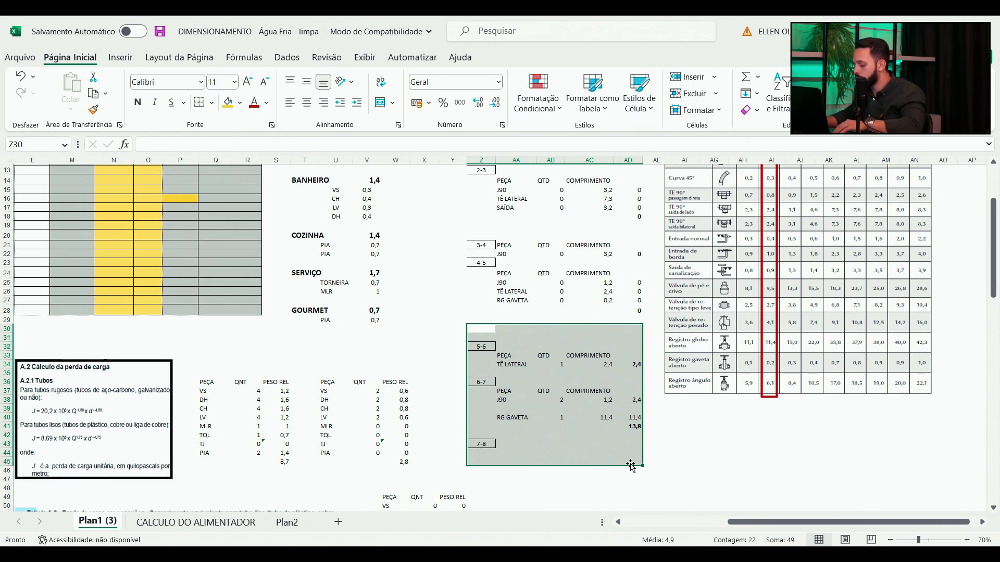
pyautogui.press('Delete')
pyautogui.scroll(4, 572, 333)
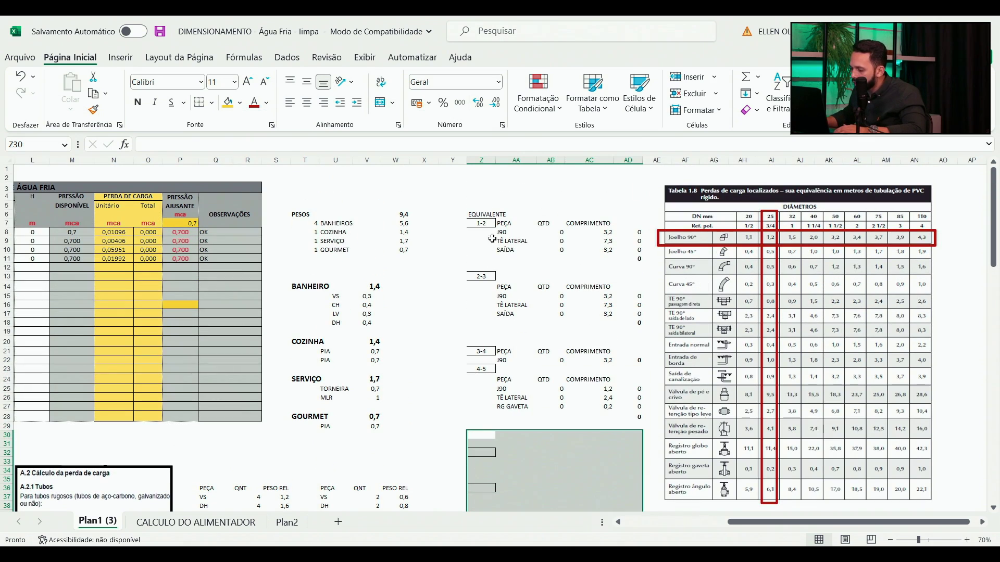
# - Relabel the section 1-2 fitting list in Z7 as A-B
pyautogui.click(486, 226)
pyautogui.write('A')
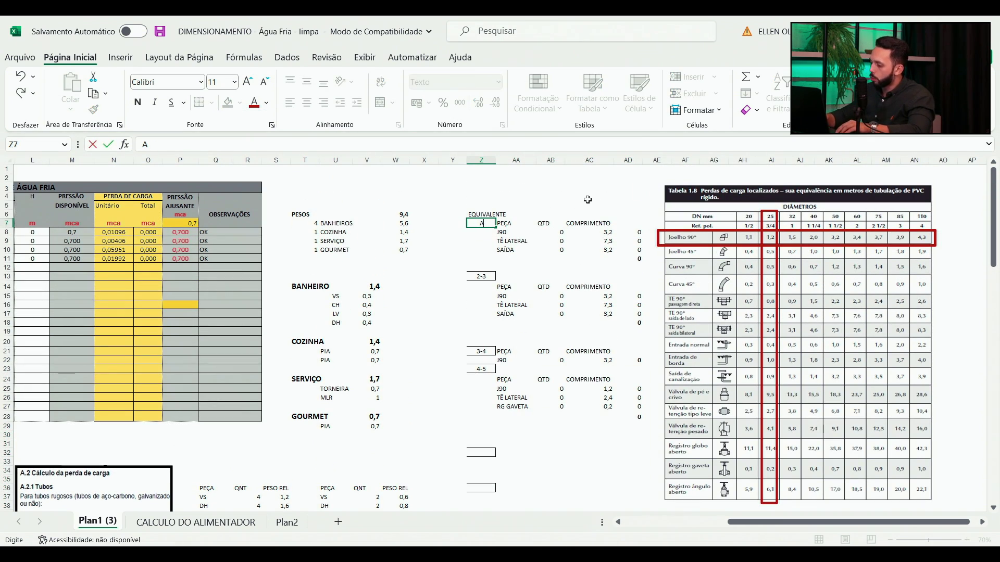
pyautogui.write('*B')
pyautogui.press('Return')
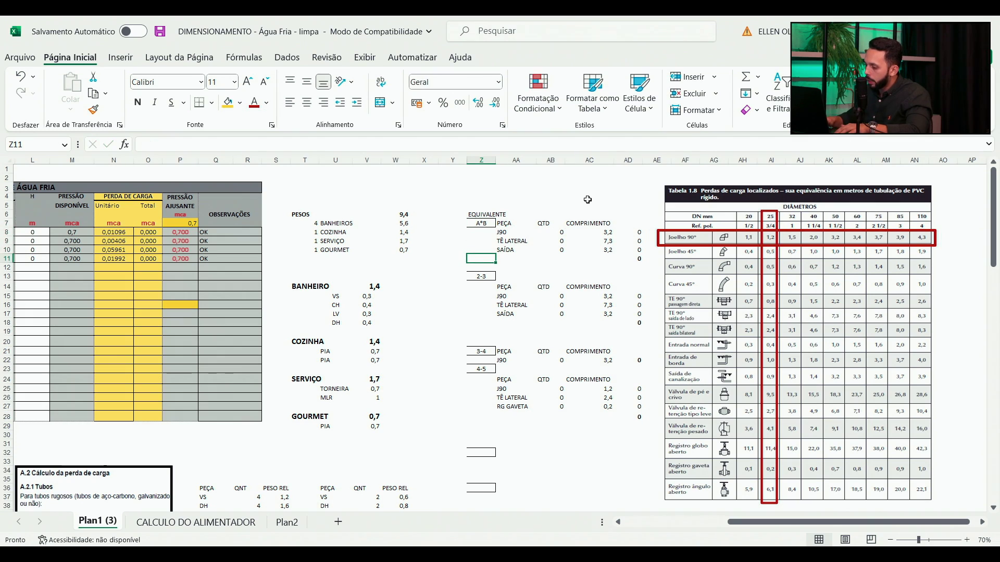
pyautogui.press('Up')
pyautogui.press('Up')
pyautogui.press('Up')
pyautogui.press('Up')
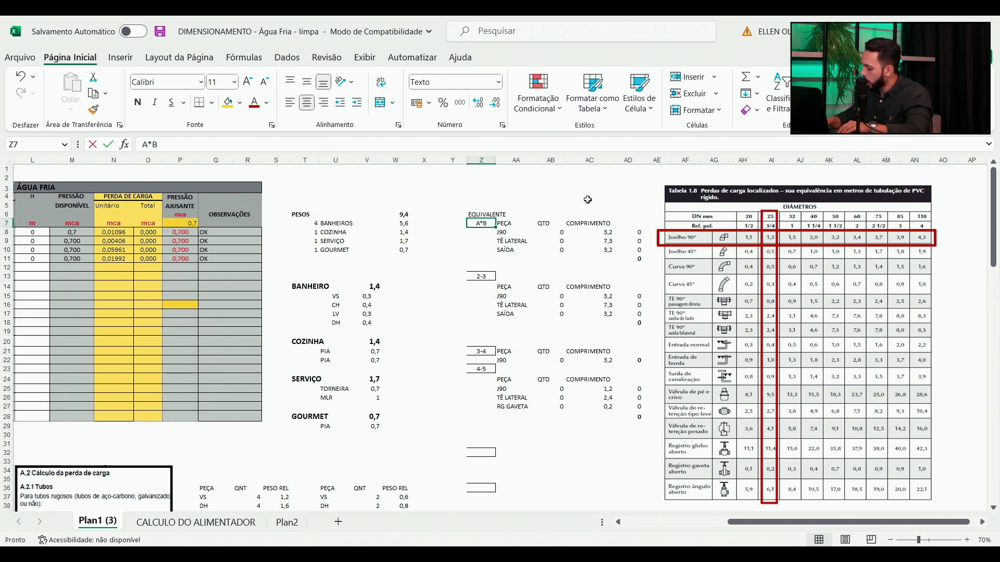
pyautogui.write('A-B')
pyautogui.press('Return')
# - Relabel the section 2-3 fitting list in Z13 as B-C
pyautogui.press('Down')
pyautogui.press('Down')
pyautogui.press('Down')
pyautogui.press('Down')
pyautogui.press('Down')
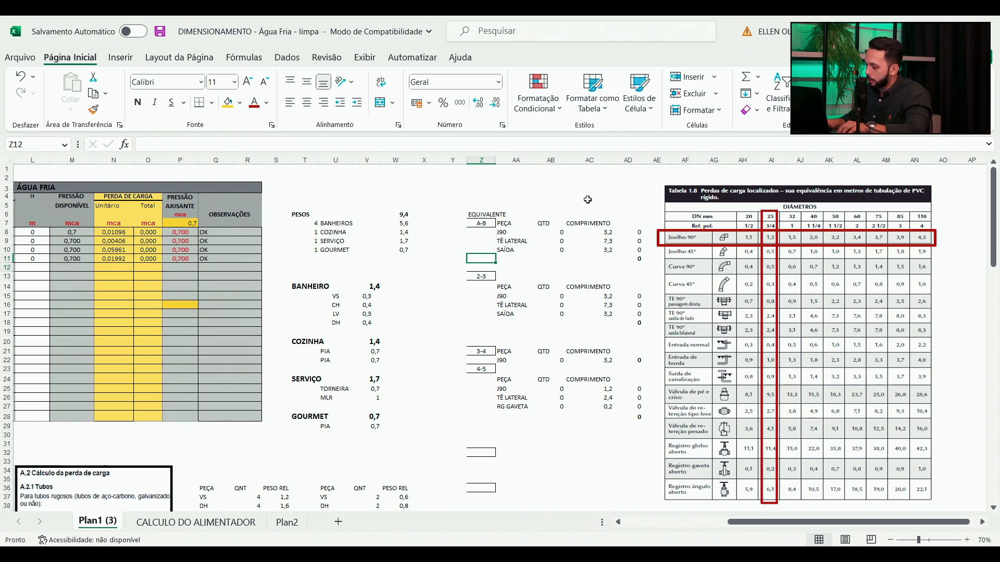
pyautogui.write('B')
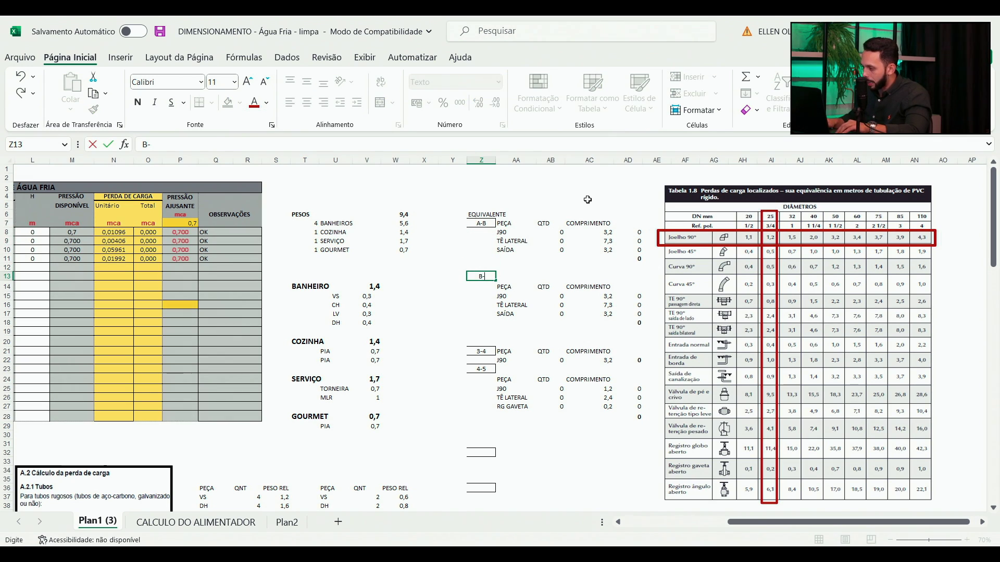
pyautogui.write('-C')
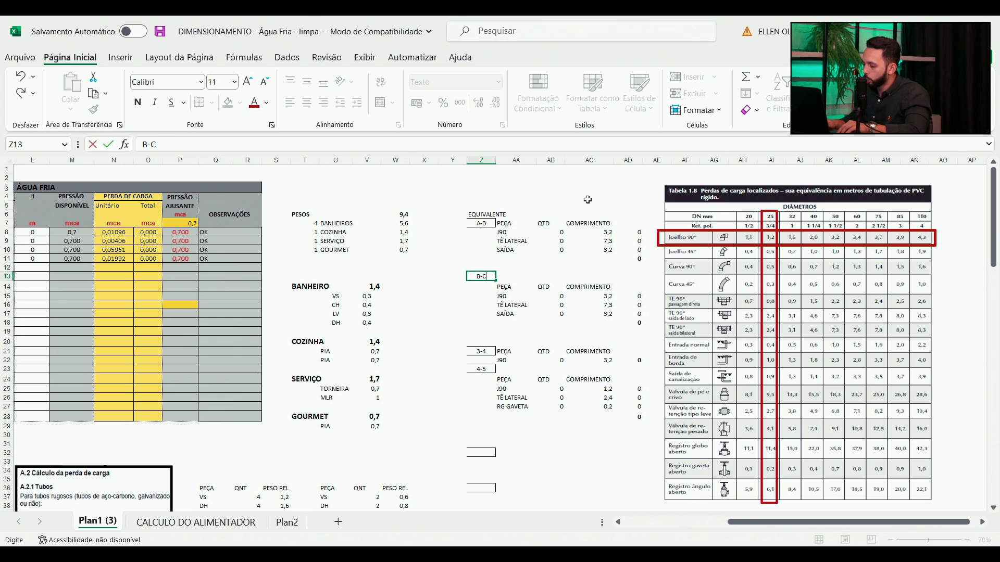
pyautogui.press('Return')
# - Relabel the section 3-4 fitting list in Z21 as C-D
pyautogui.press('Down')
pyautogui.press('Down')
pyautogui.press('Down')
# - Relabel the section 4-5 fitting list in Z23 as D-E
pyautogui.press('Down')
pyautogui.press('Down')
pyautogui.press('Down')
pyautogui.press('Down')
pyautogui.write('C')
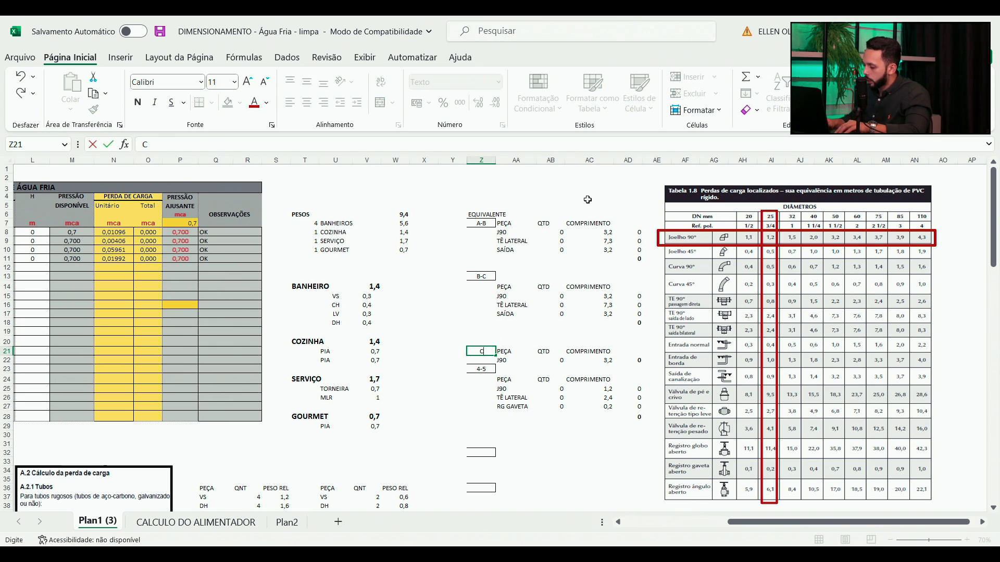
pyautogui.write('-D')
pyautogui.press('Return')
pyautogui.press('Down')
pyautogui.press('Down')
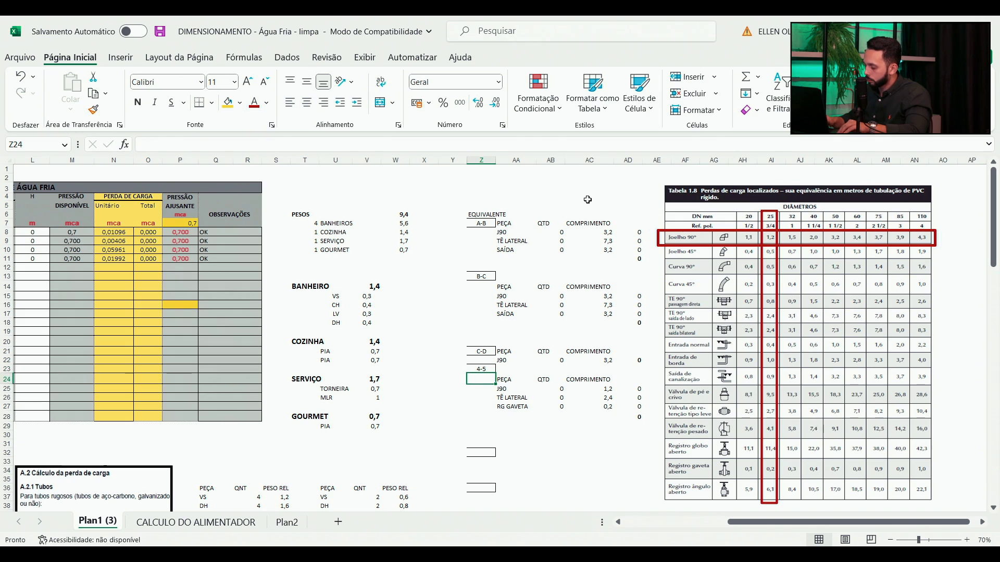
pyautogui.press('Up')
pyautogui.write('D-')
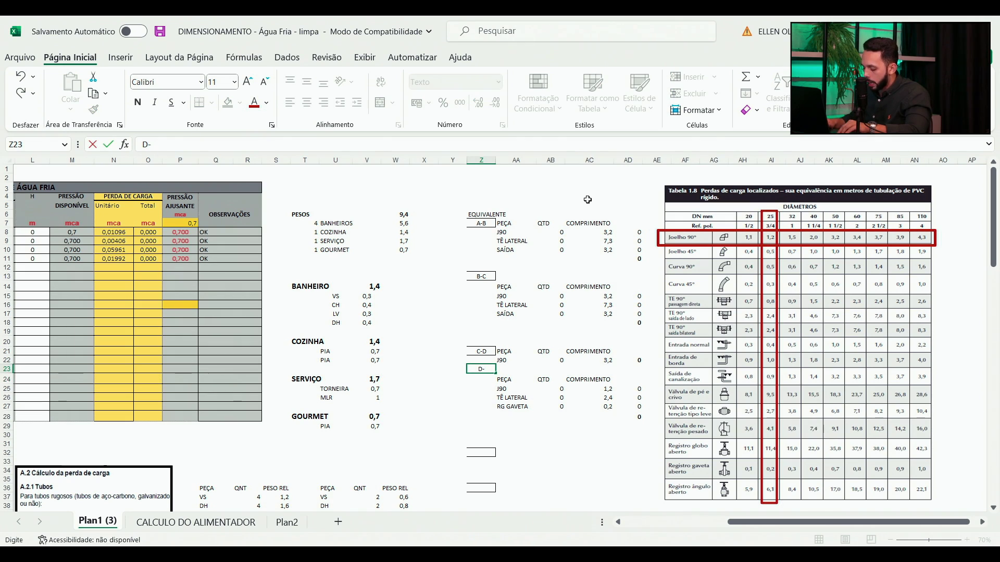
pyautogui.write('E')
pyautogui.press('Return')
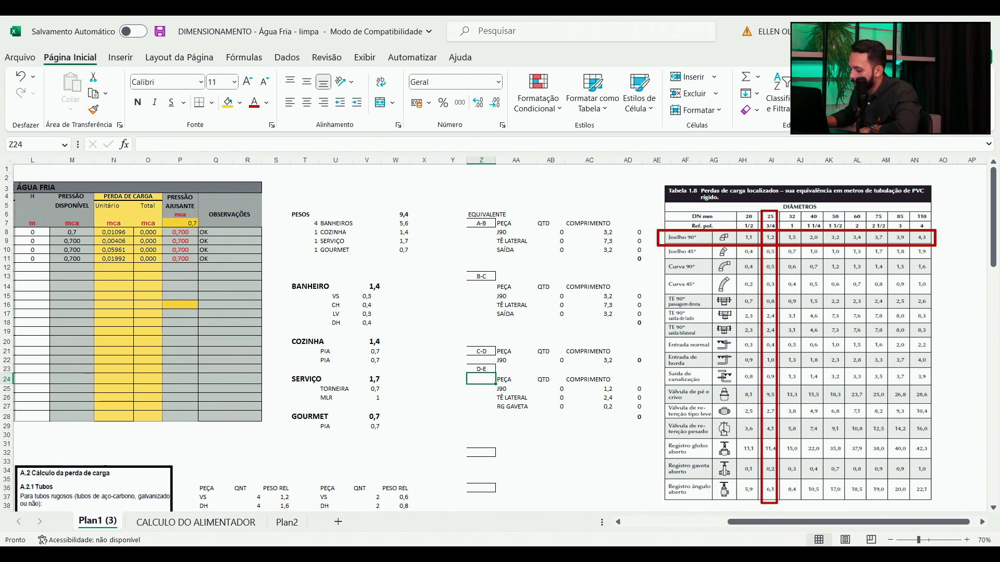
# - Place Revit and Excel side by side and close Revit's Properties, Blocks and project browser palettes to enlarge the 3D view
pyautogui.moveTo(401, 25); pyautogui.dragTo(998, 129)
pyautogui.click(226, 174)
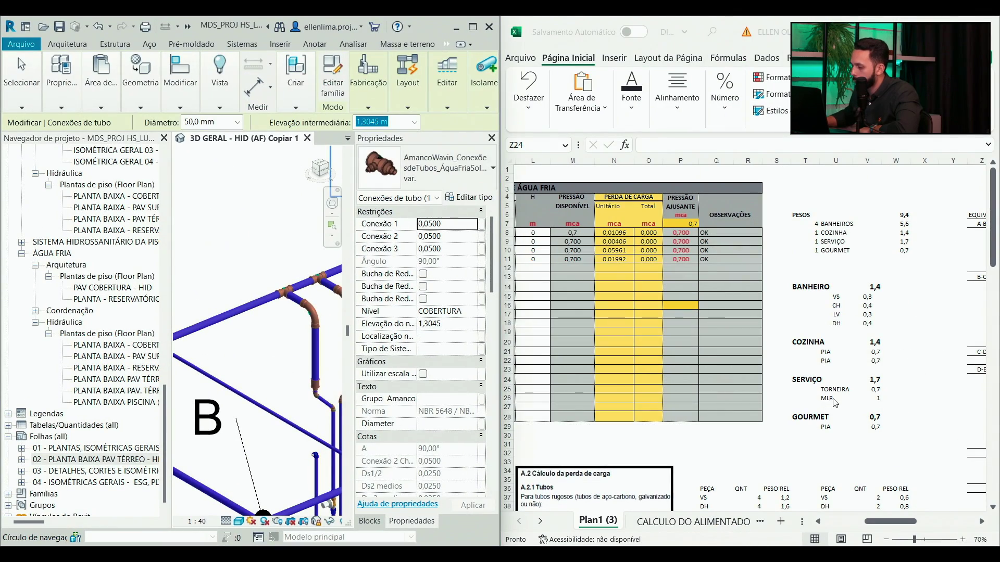
pyautogui.click(491, 138)
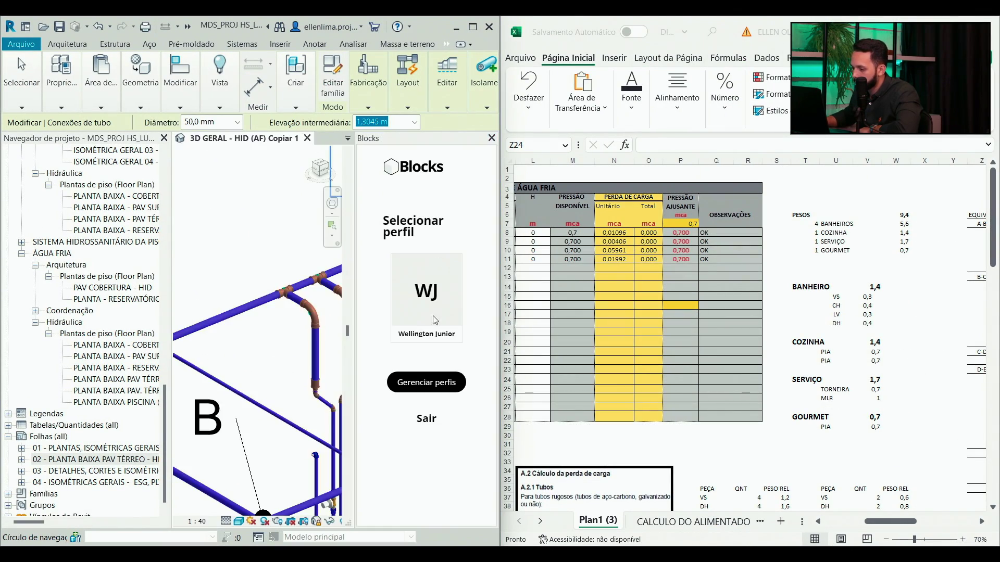
pyautogui.click(490, 139)
pyautogui.moveTo(347, 238); pyautogui.dragTo(259, 214)
pyautogui.click(164, 138)
pyautogui.scroll(-2, 322, 333)
pyautogui.moveTo(321, 333); pyautogui.dragTo(310, 356)
pyautogui.click(312, 358)
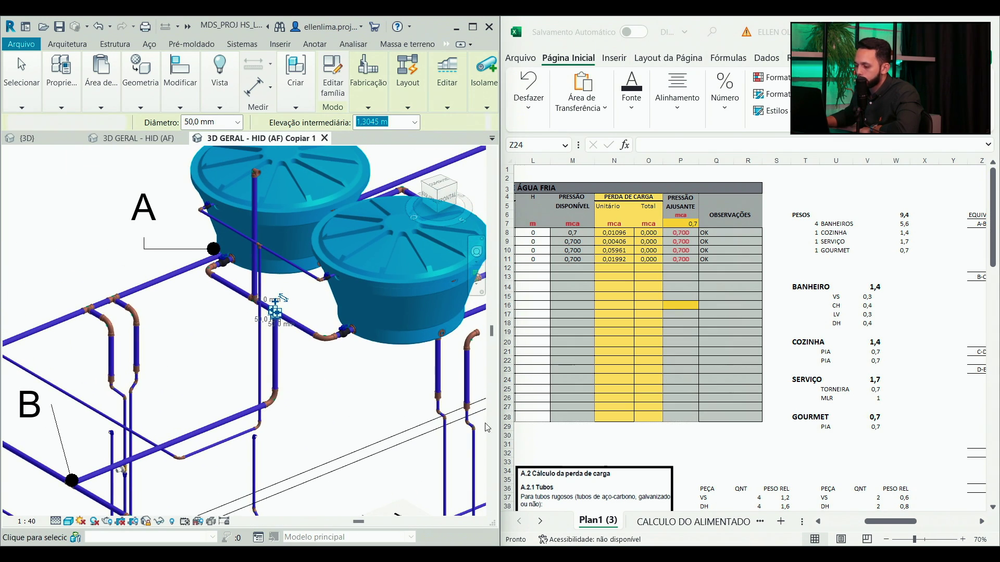
# - Rename the J90 part in Excel's section A-B fitting list as CURVA90
pyautogui.click(885, 522)
pyautogui.moveTo(885, 525); pyautogui.dragTo(949, 524)
pyautogui.click(639, 241)
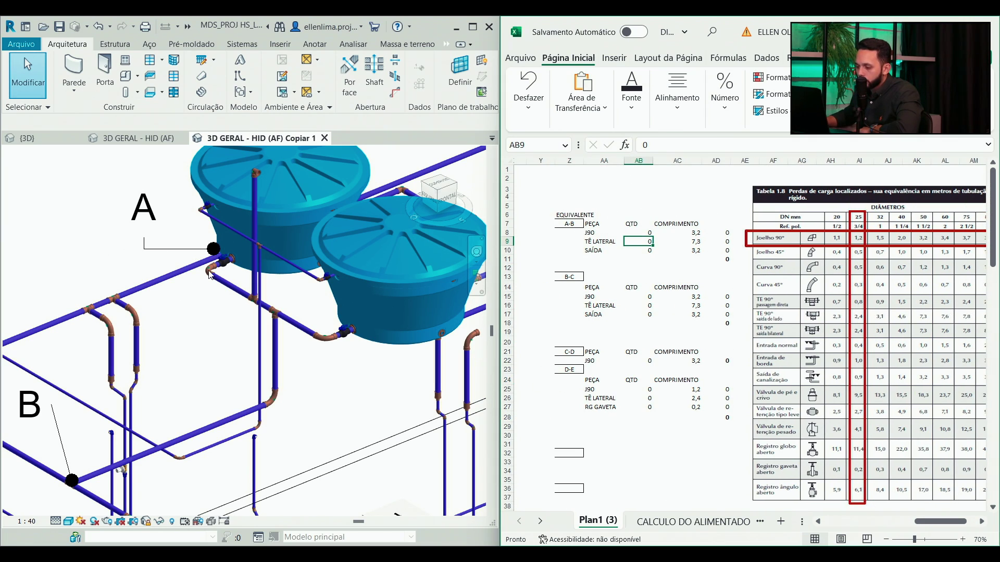
pyautogui.click(593, 233)
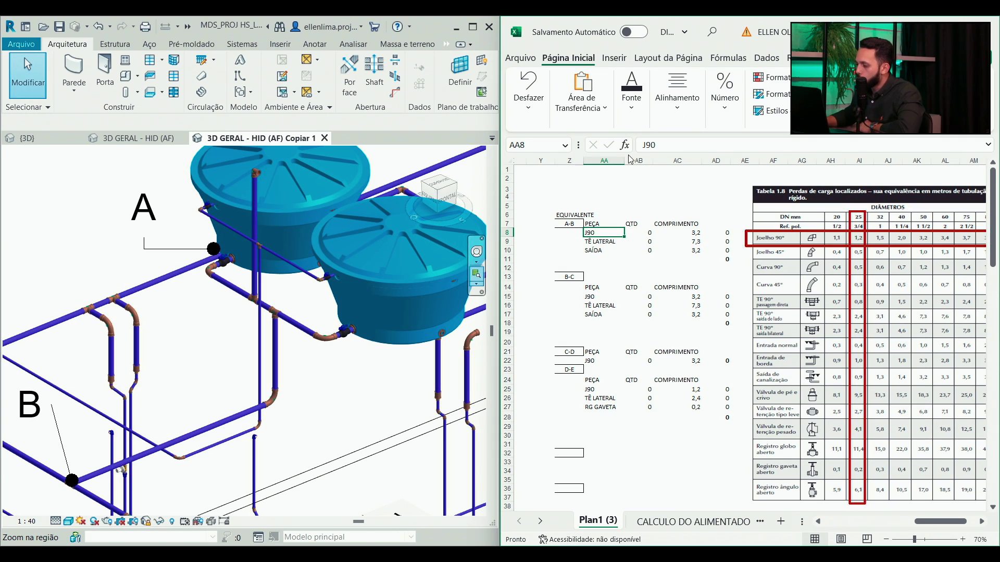
pyautogui.doubleClick(683, 142)
pyautogui.write('CURVA')
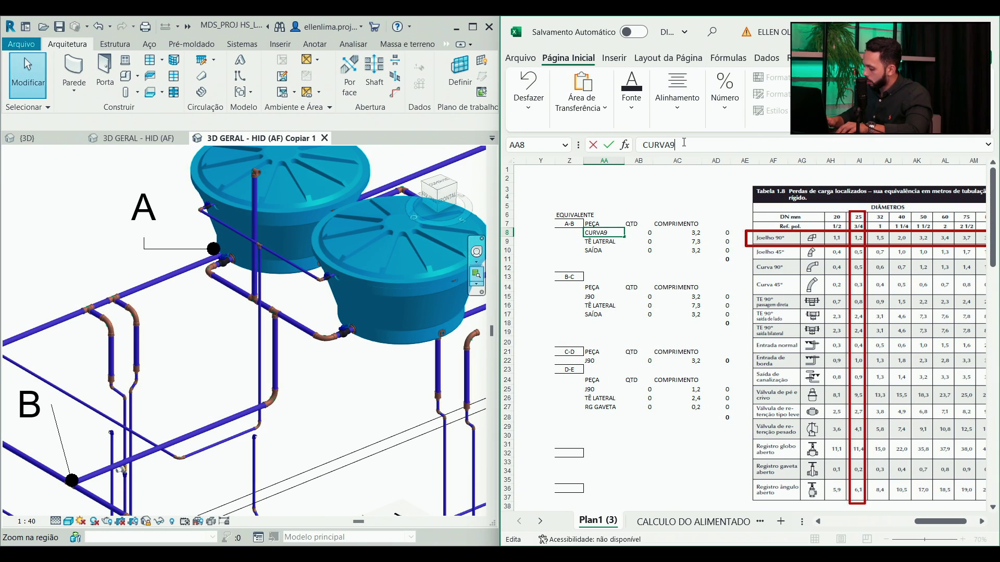
pyautogui.press('Return')
# - Count the 90° curves between points A and B in Revit and set the CURVA90 quantity in Excel to 2
pyautogui.click(203, 278)
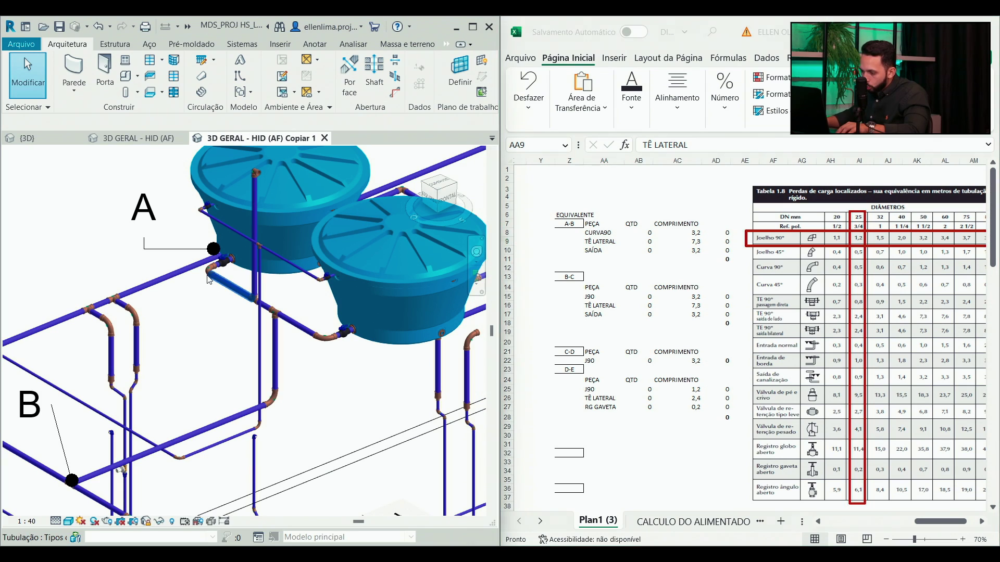
pyautogui.click(206, 274)
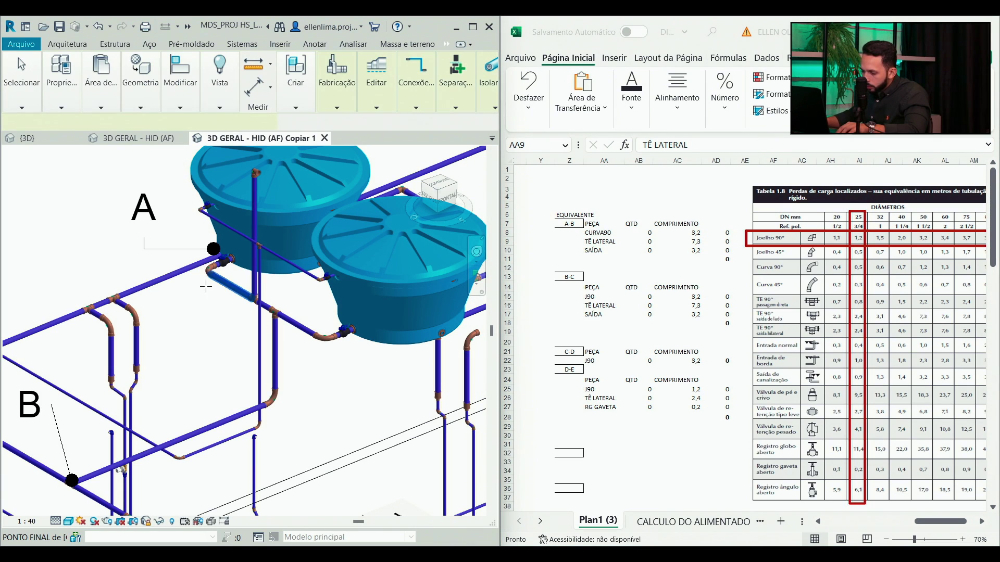
pyautogui.click(227, 334)
pyautogui.moveTo(288, 403); pyautogui.dragTo(317, 322)
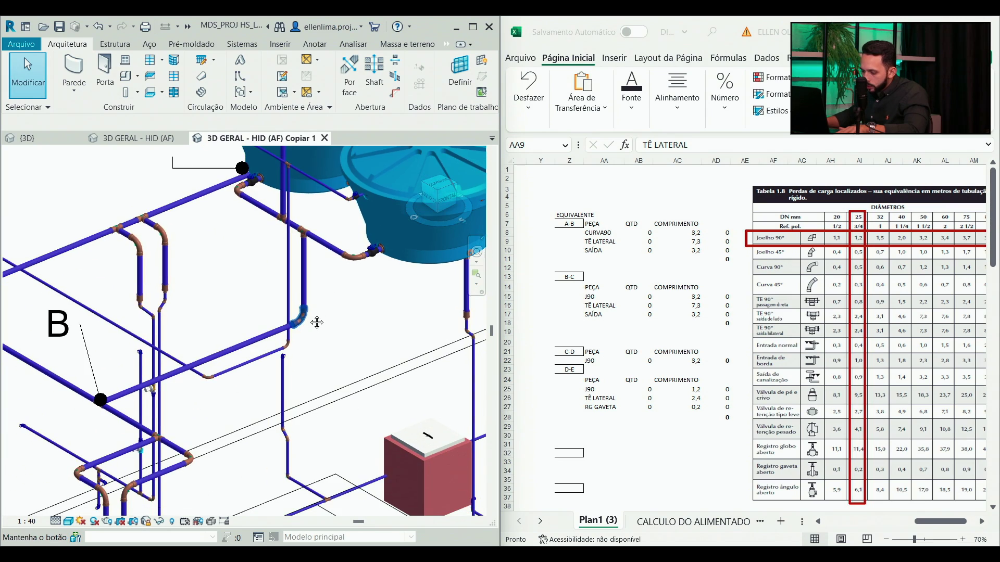
pyautogui.click(677, 239)
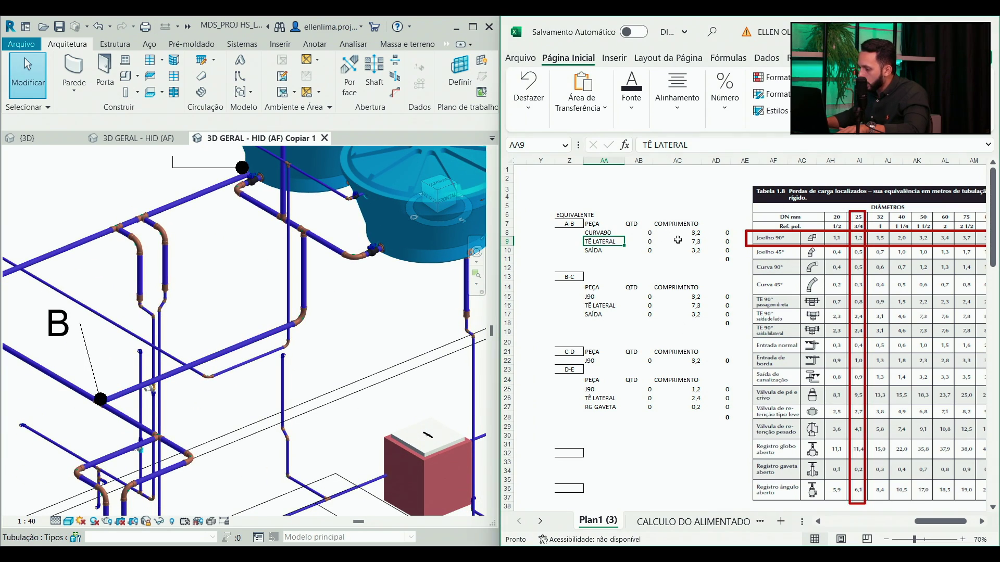
pyautogui.click(650, 233)
pyautogui.write('2')
pyautogui.press('Return')
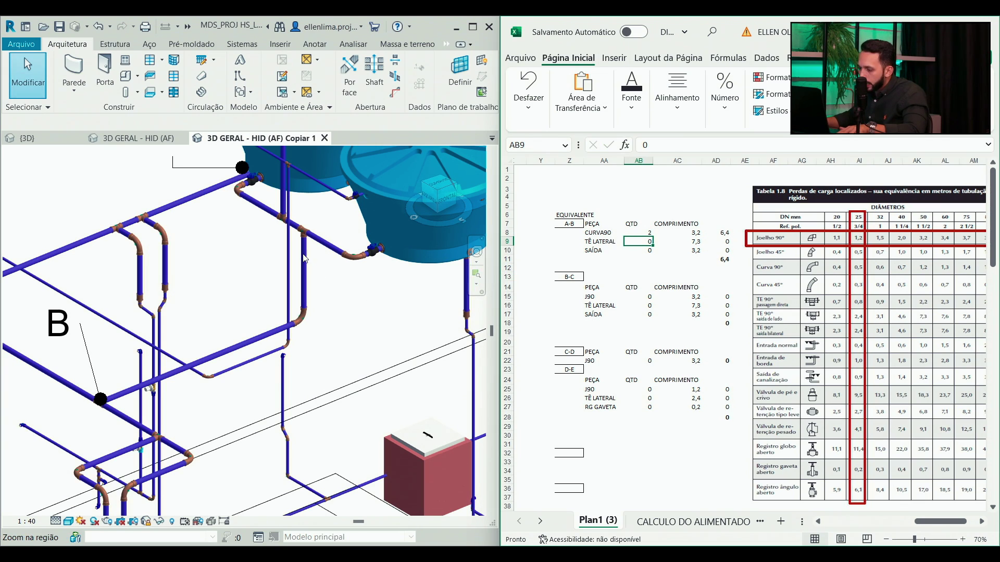
# - Check the tees under the tanks in Revit and rename section A-B's TÊ LATERAL part in Excel as TE DIRETO
pyautogui.scroll(2, 281, 223)
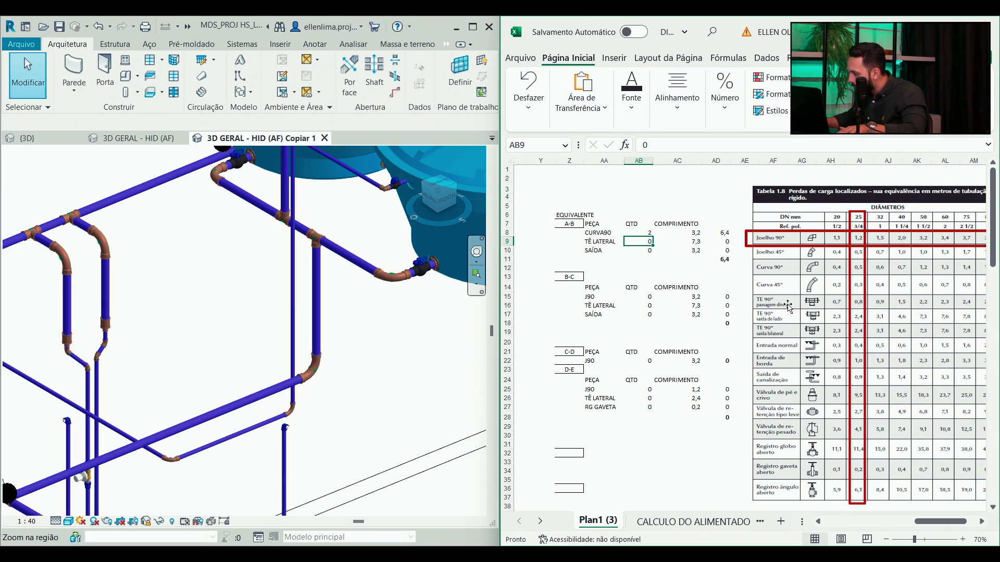
pyautogui.click(595, 243)
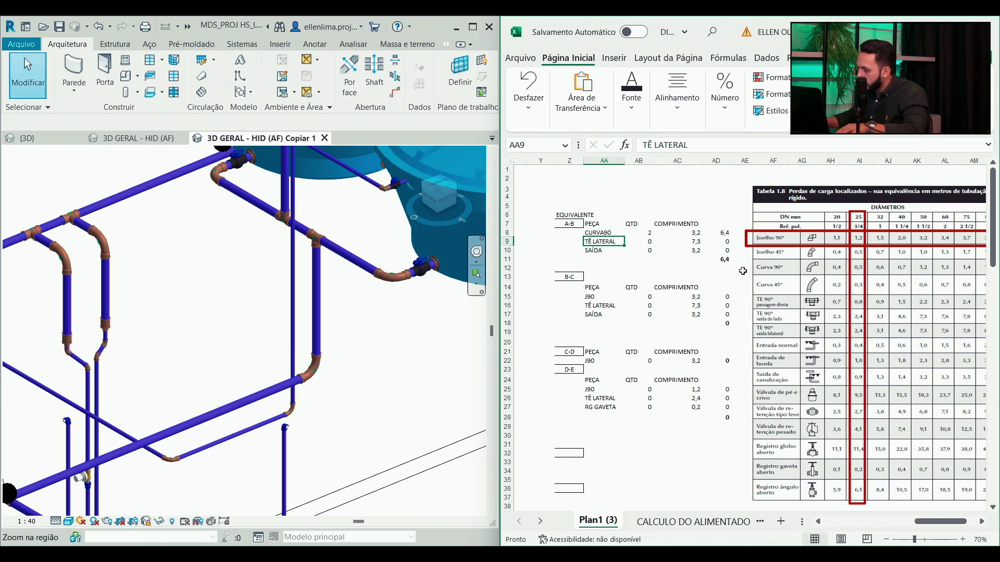
pyautogui.write('TE DIRETO')
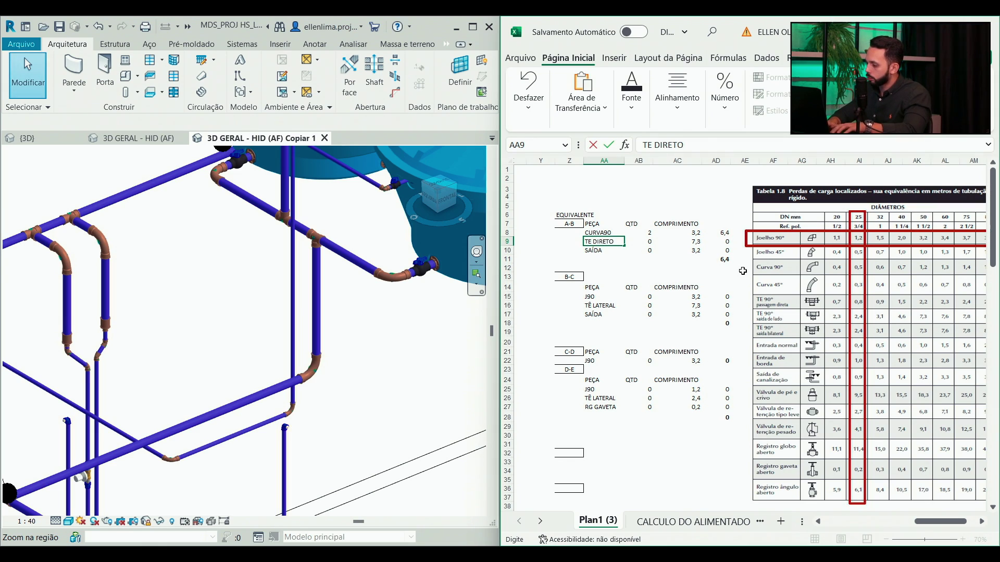
pyautogui.press('Tab')
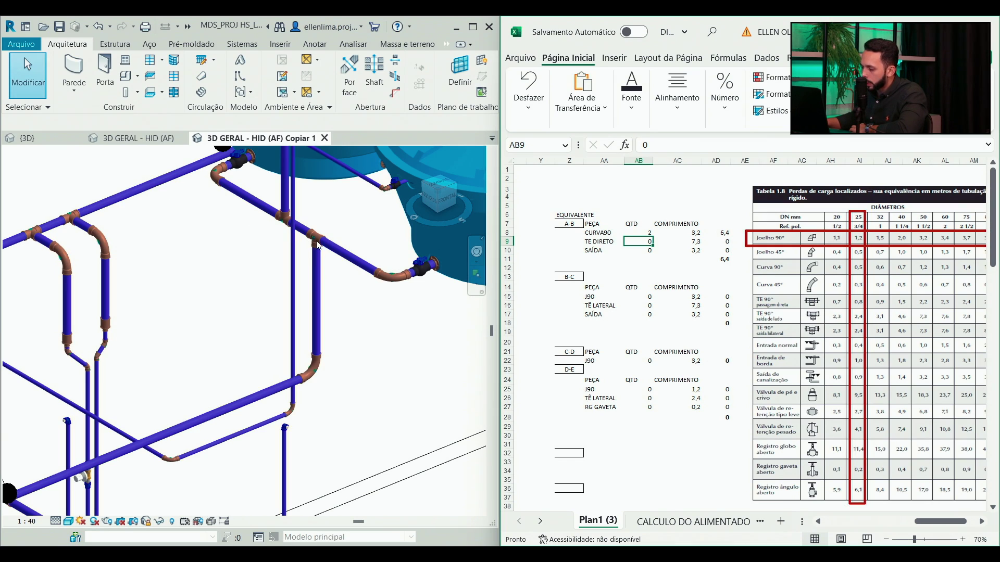
# - Shift TE DIRETO and SAÍDA down one row in section A-B's fitting list and add a TE LATERAL part above them
pyautogui.moveTo(593, 250); pyautogui.dragTo(619, 254)
pyautogui.click(614, 243)
pyautogui.click(612, 240)
pyautogui.write('LATERAL')
pyautogui.press('Return')
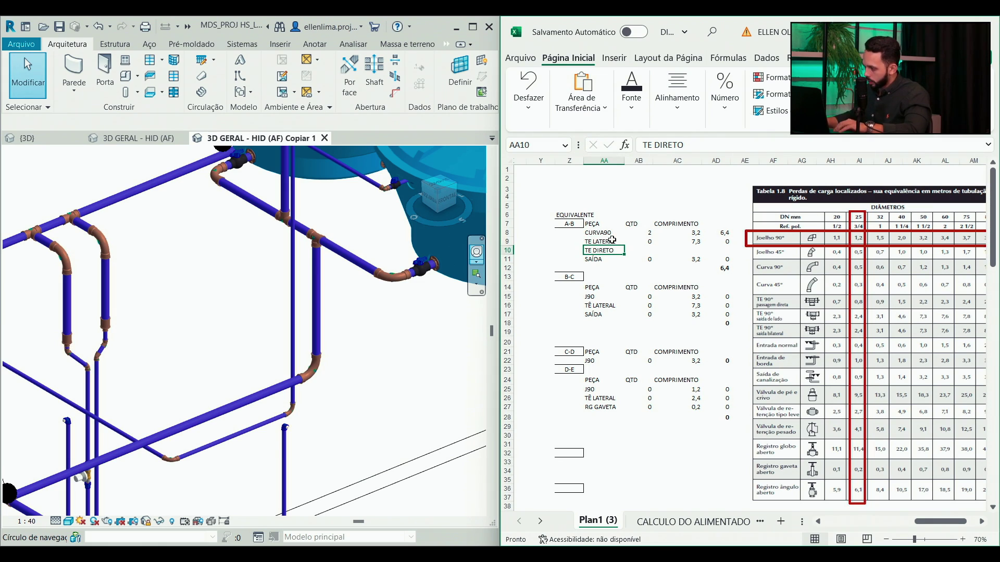
# - Move section A-B's headings up to rows 3 and 4 and its fitting rows up to start at row 6
pyautogui.moveTo(715, 224); pyautogui.dragTo(571, 188)
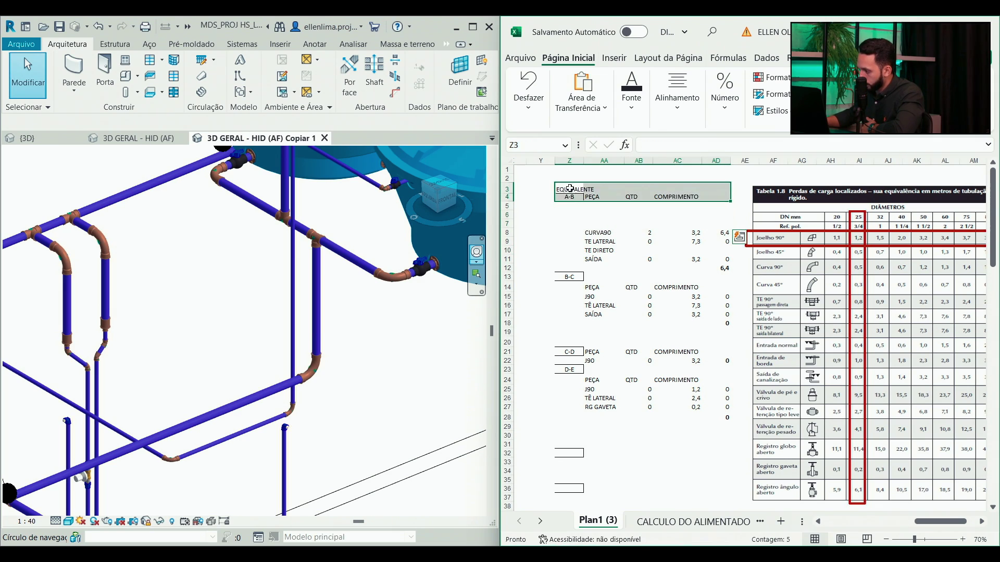
pyautogui.click(602, 241)
pyautogui.moveTo(588, 224); pyautogui.dragTo(713, 267)
pyautogui.moveTo(701, 221); pyautogui.dragTo(701, 204)
pyautogui.click(576, 263)
pyautogui.click(600, 243)
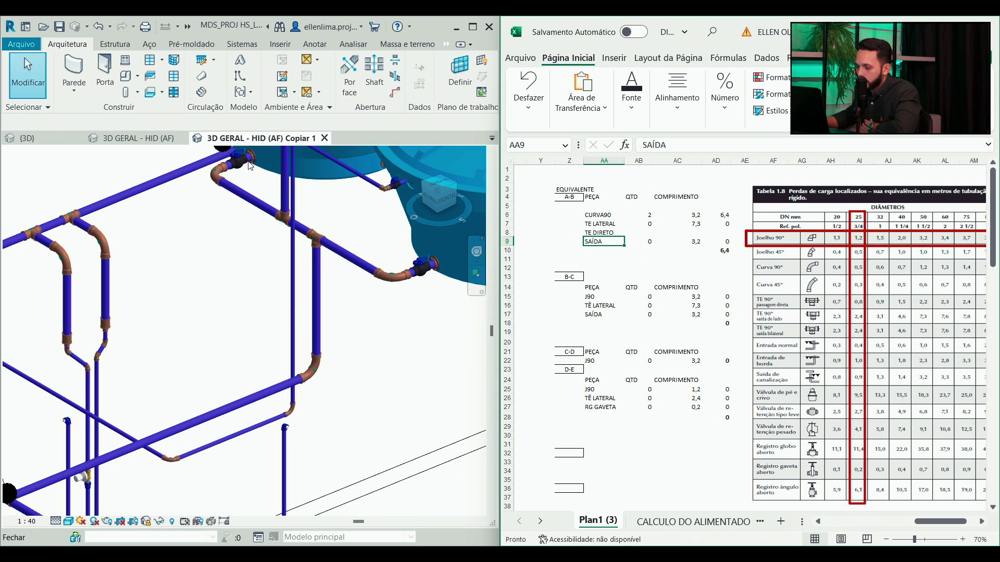
# - Add a REGISTRO part with quantity 1 above CURVA90 in section A-B's fitting list
pyautogui.click(601, 251)
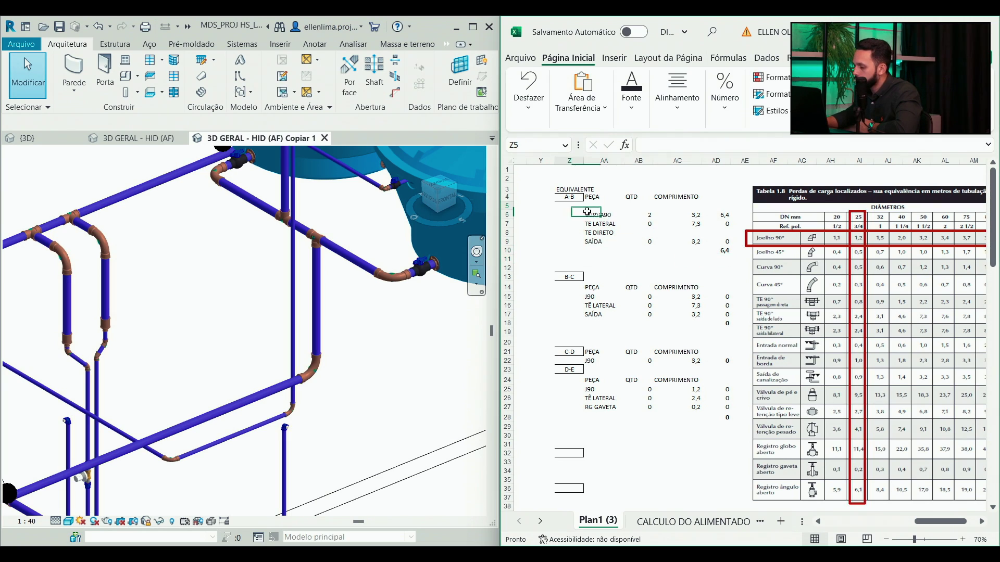
pyautogui.click(605, 207)
pyautogui.write('REGIS')
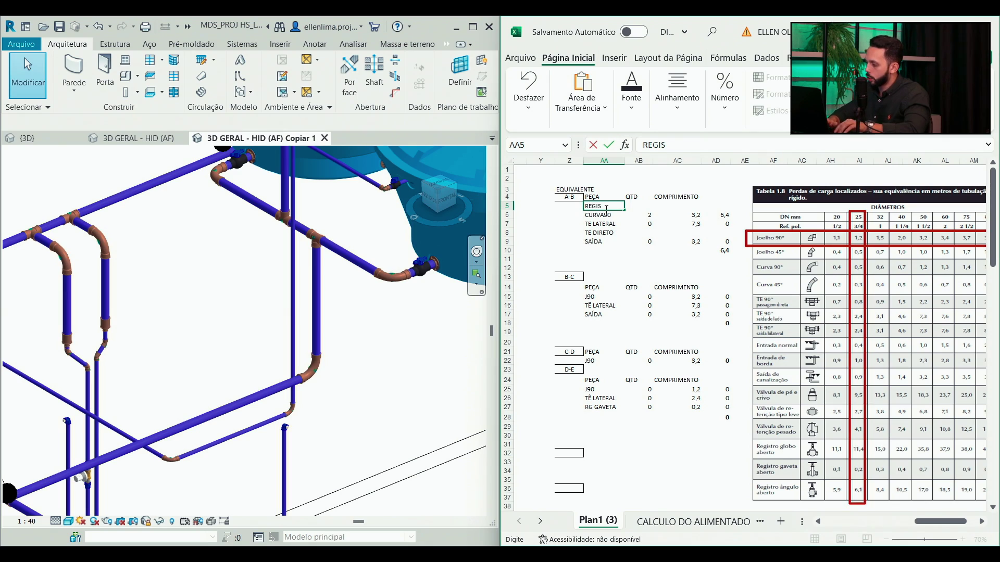
pyautogui.write('TRO')
pyautogui.press('Tab')
pyautogui.write('1')
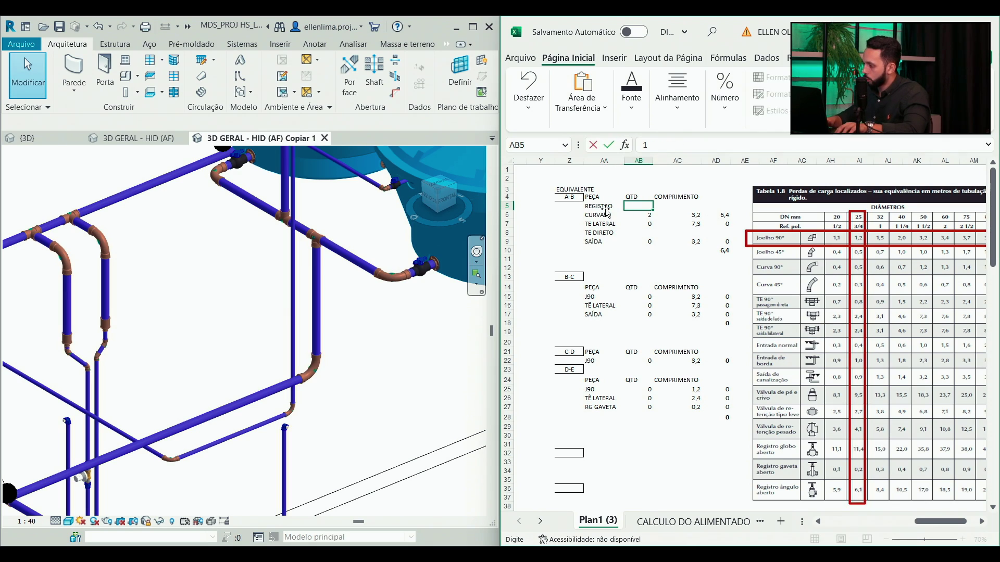
pyautogui.press('Return')
pyautogui.click(687, 208)
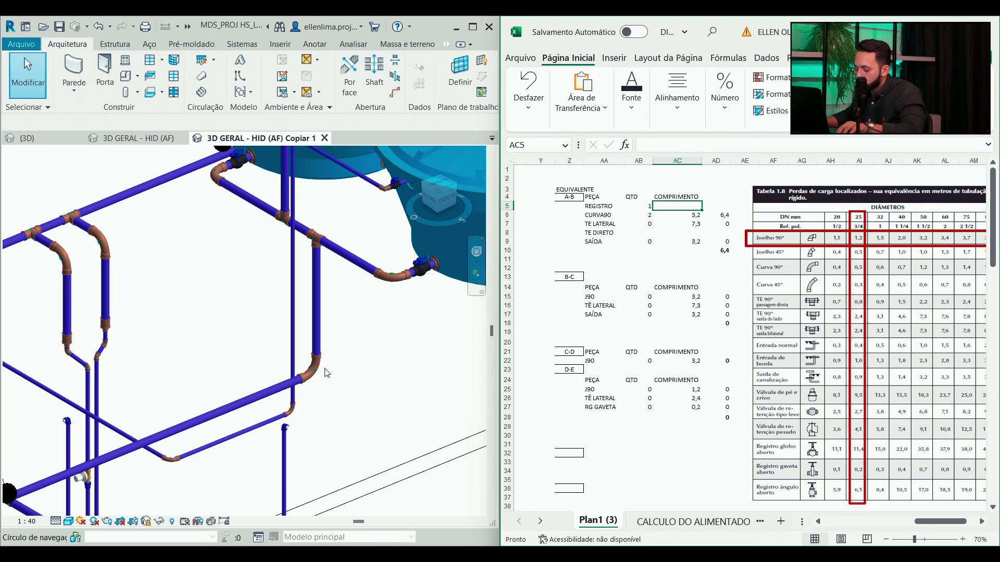
# - Follow the pipe run to point B in Revit to check its tees and set section A-B's TE LATERAL quantity in Excel to 2
pyautogui.scroll(-1, 348, 402)
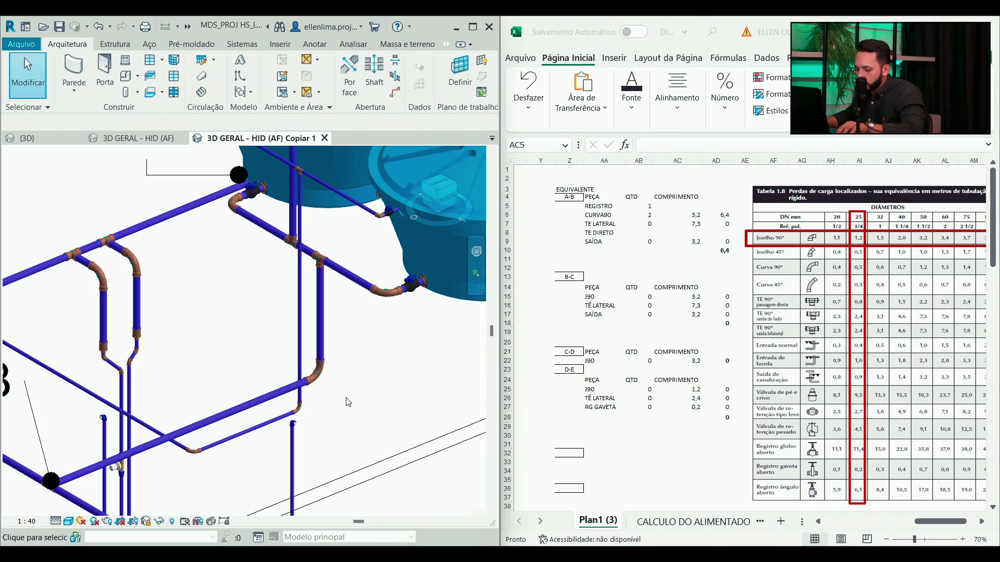
pyautogui.moveTo(348, 402); pyautogui.dragTo(412, 306)
pyautogui.moveTo(106, 377); pyautogui.dragTo(200, 303)
pyautogui.click(213, 296)
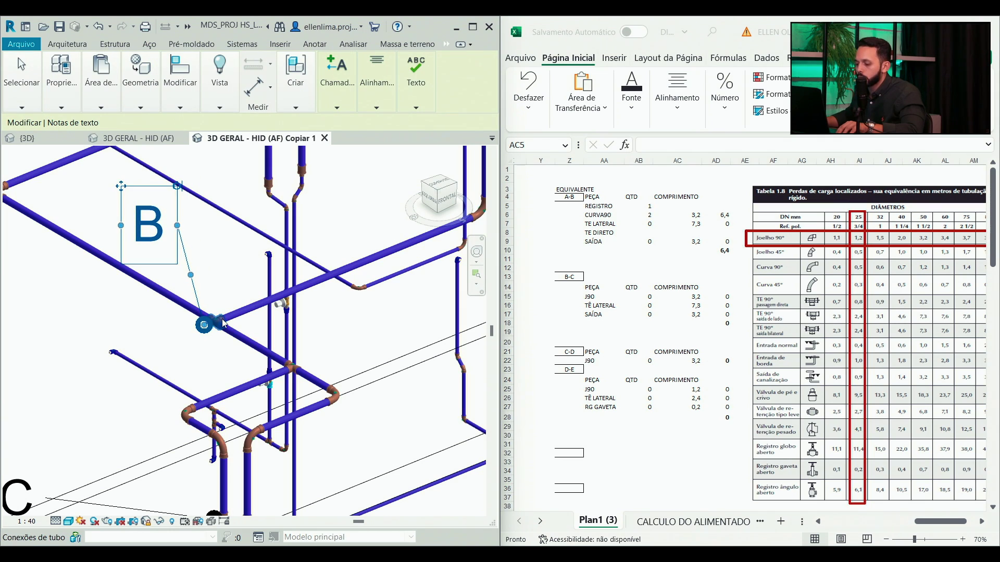
pyautogui.moveTo(237, 299); pyautogui.dragTo(168, 316)
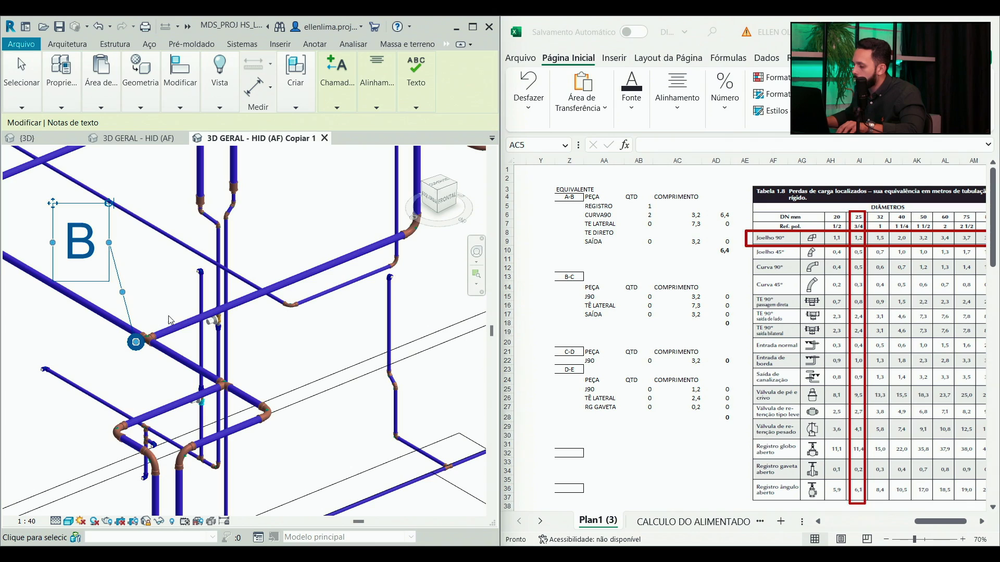
pyautogui.click(651, 241)
pyautogui.write('0')
pyautogui.click(653, 224)
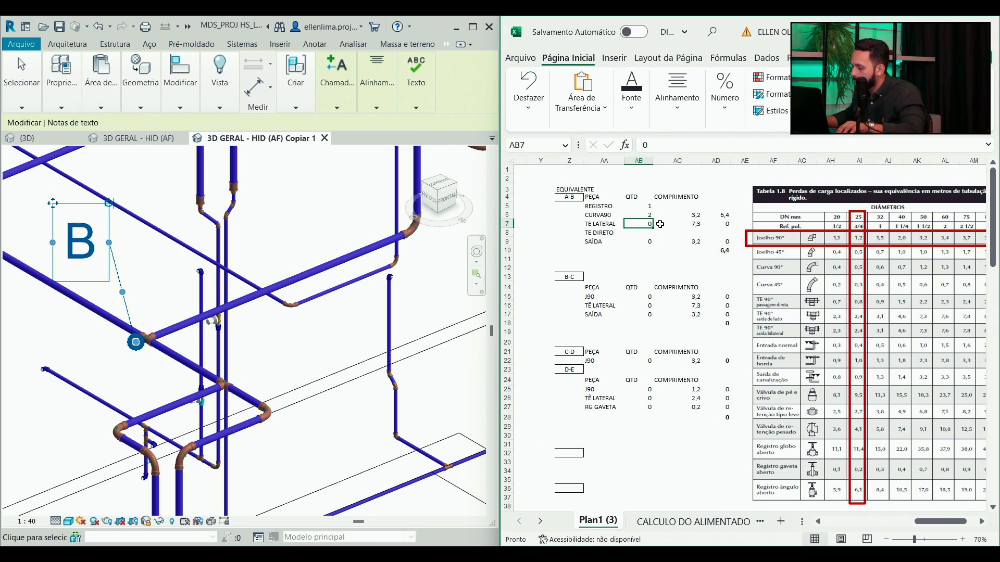
pyautogui.write('2')
pyautogui.press('Return')
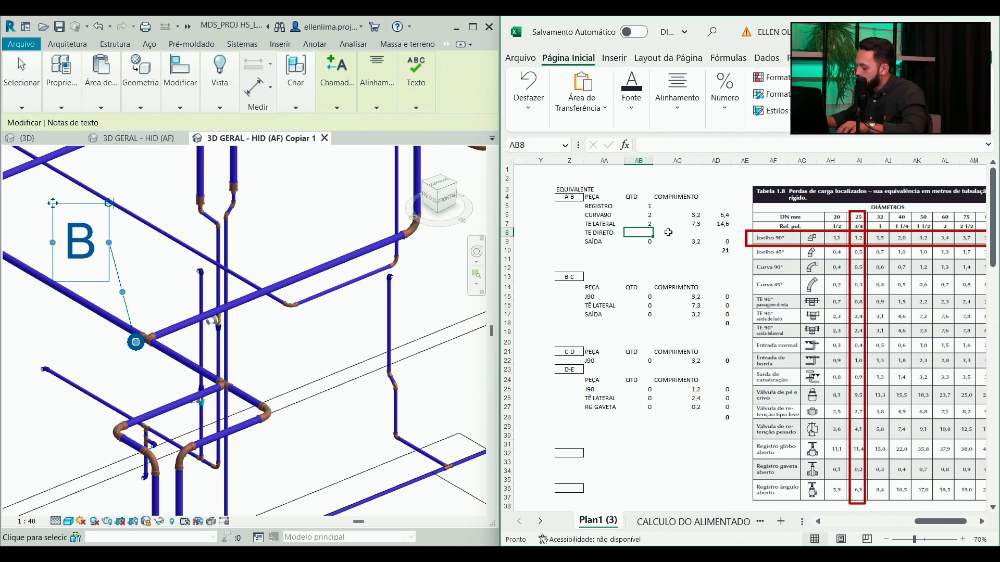
# - Set the quantities of TE DIRETO and SAÍDA in section A-B to 1 each
pyautogui.write('1')
pyautogui.press('Return')
pyautogui.write('1')
pyautogui.press('Return')
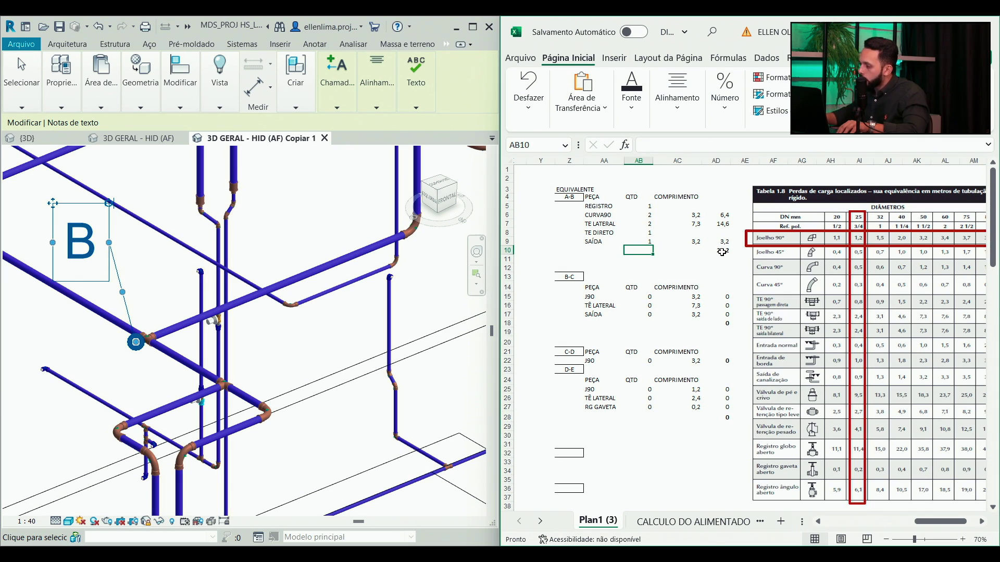
# - Move the red highlight frames on the localized head loss table to the 50 mm column and the Curva 90° row
pyautogui.click(669, 206)
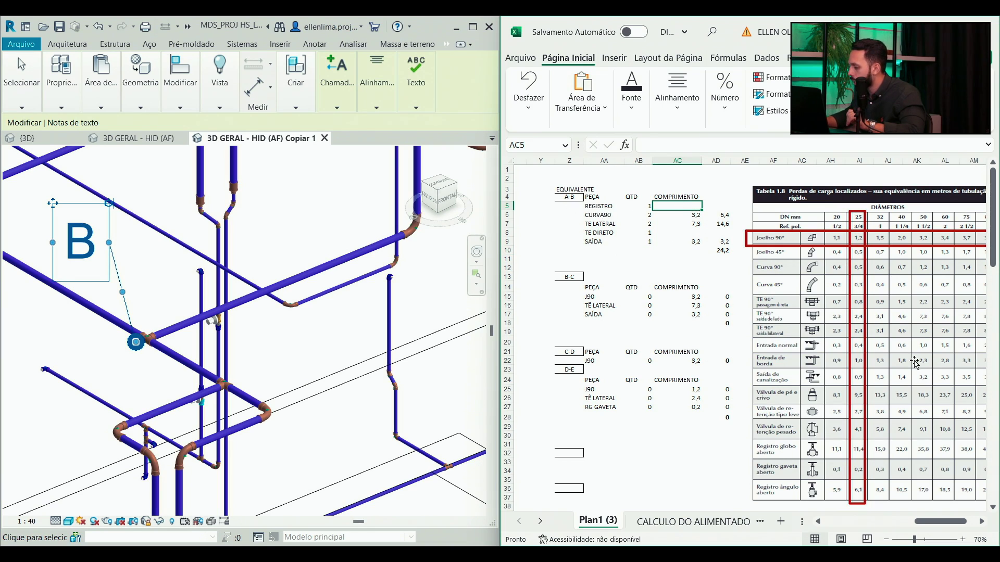
pyautogui.moveTo(933, 523); pyautogui.dragTo(942, 525)
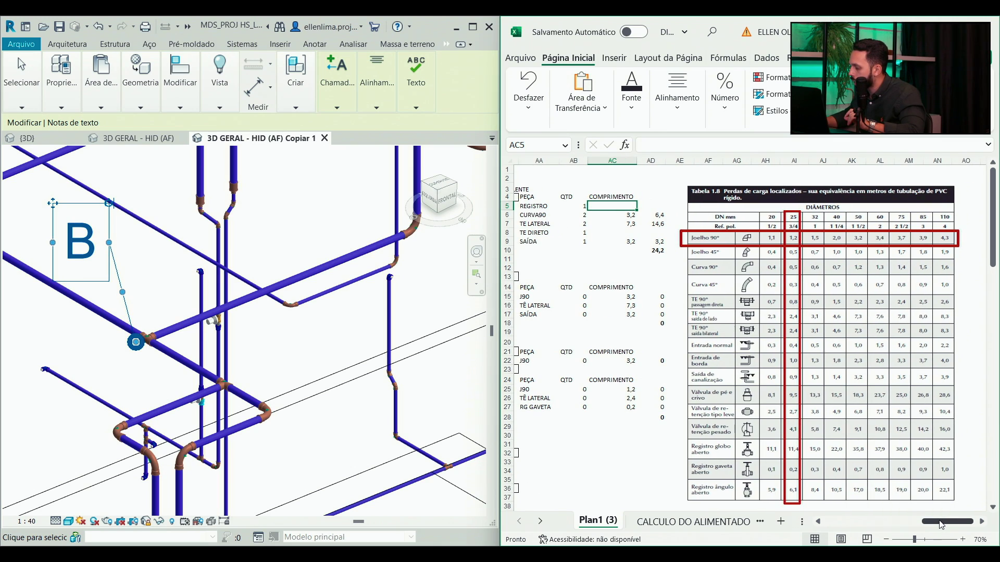
pyautogui.click(800, 263)
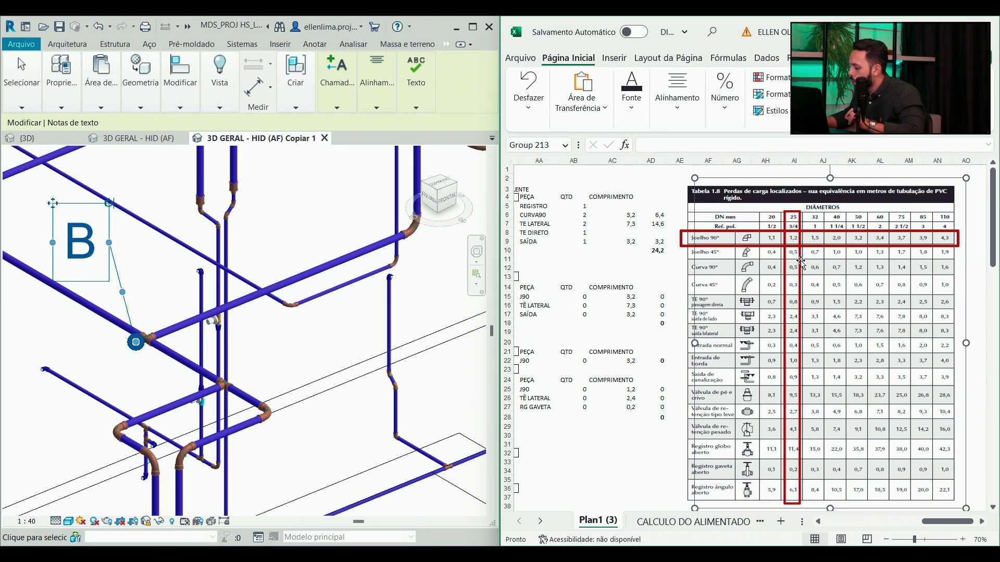
pyautogui.moveTo(798, 221); pyautogui.dragTo(864, 221)
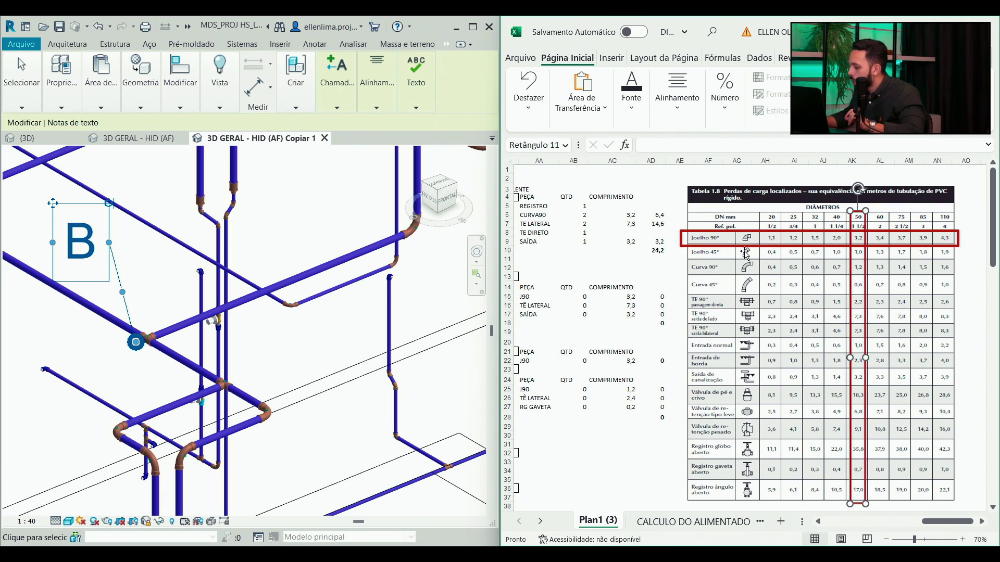
pyautogui.click(701, 246)
pyautogui.moveTo(687, 247); pyautogui.dragTo(686, 275)
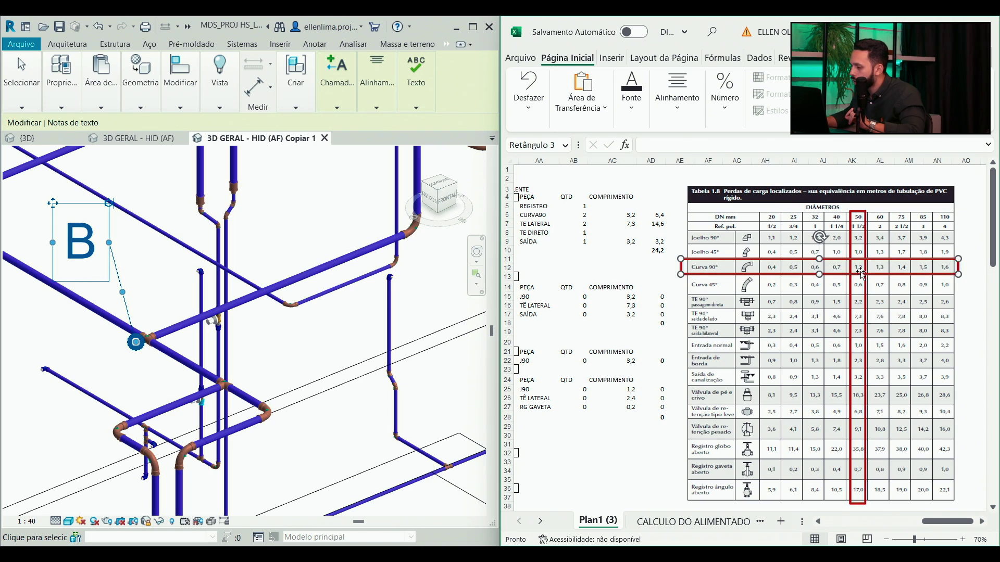
# - Enter the formula =AB6*1,2 as the length of CURVA90 in section A-B
pyautogui.click(627, 215)
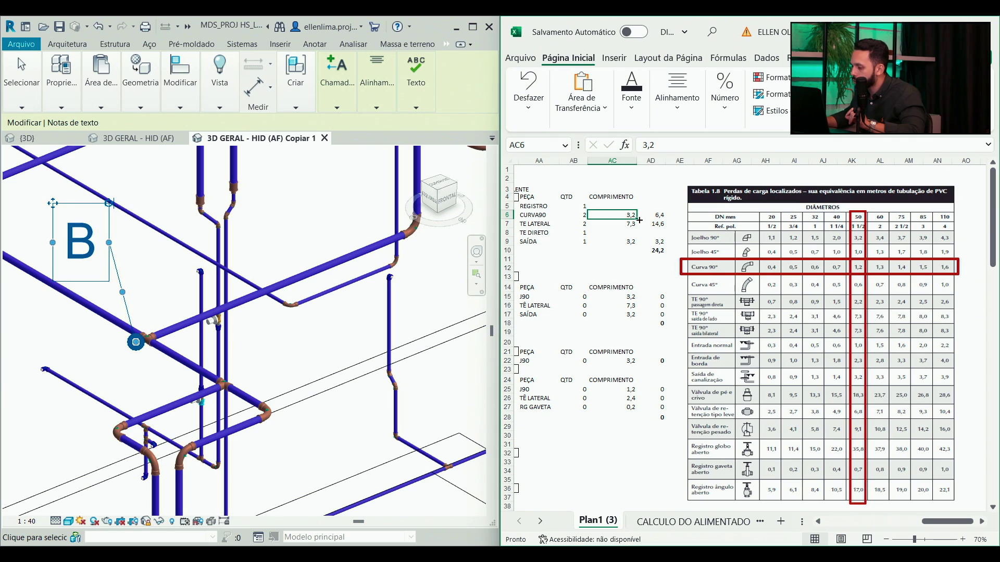
pyautogui.write('=')
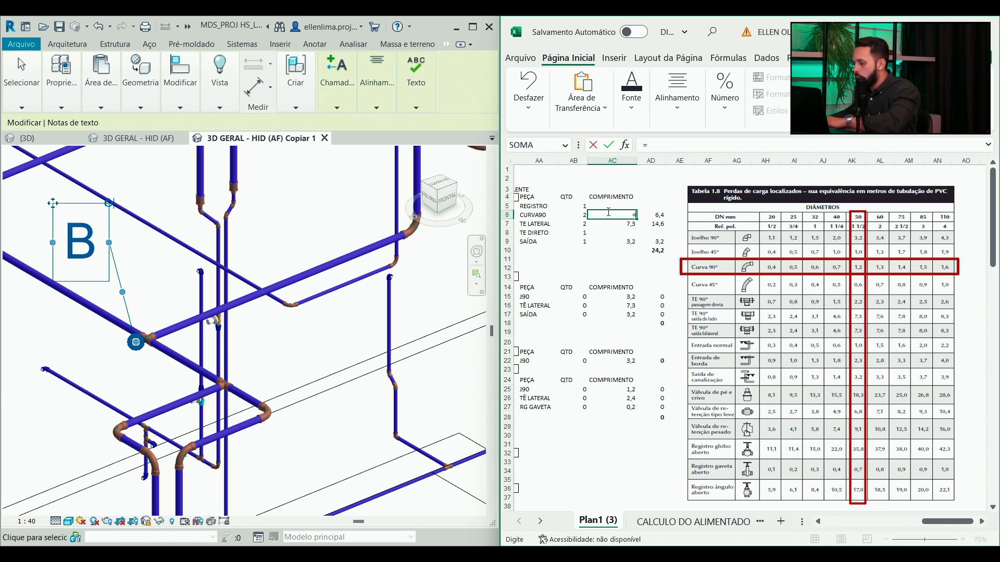
pyautogui.click(575, 215)
pyautogui.write('*')
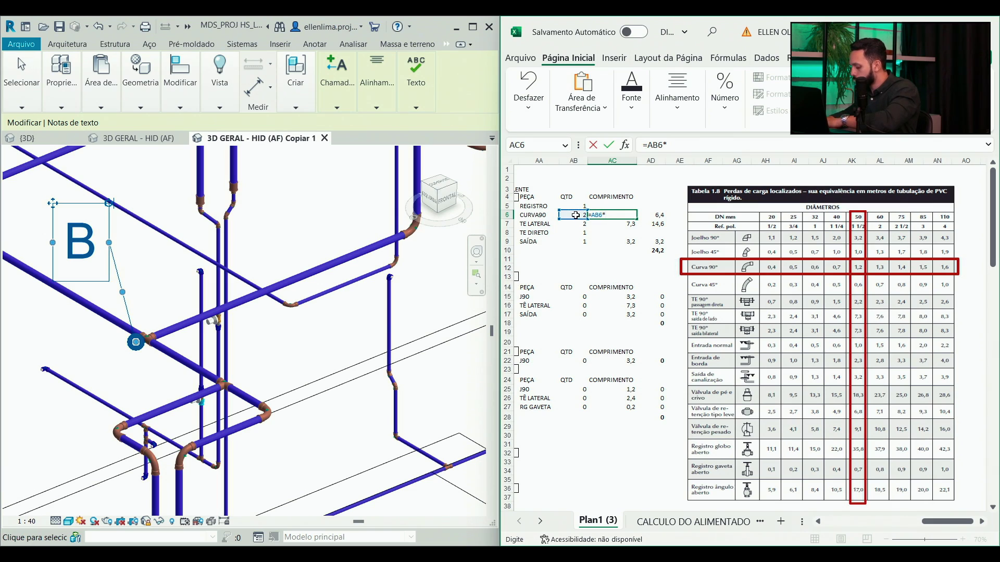
pyautogui.write('1,2')
pyautogui.press('Return')
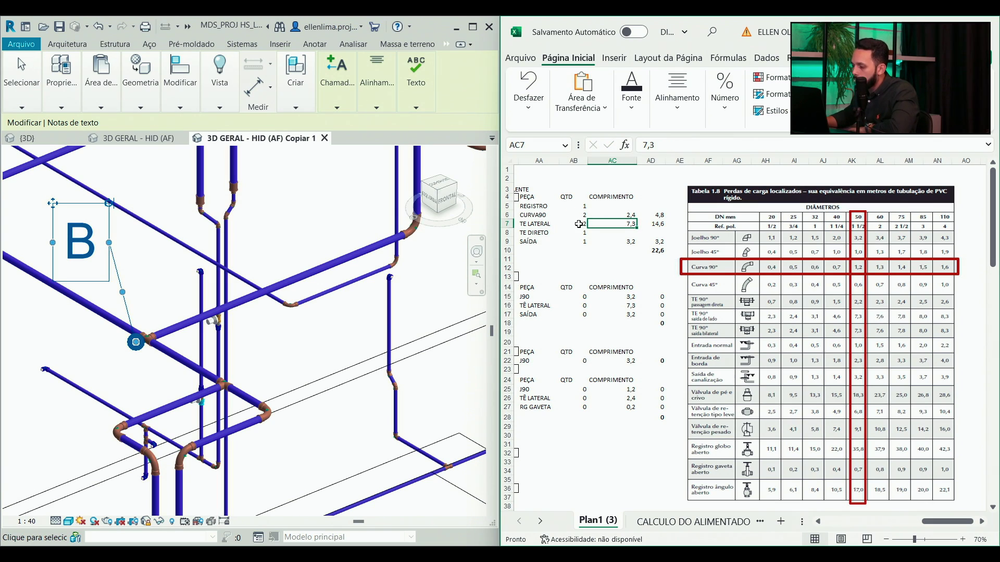
# - Frame the side-outlet TE 90° row in the head loss table and compare its 50 mm length with TE LATERAL's
pyautogui.moveTo(728, 275); pyautogui.dragTo(724, 322)
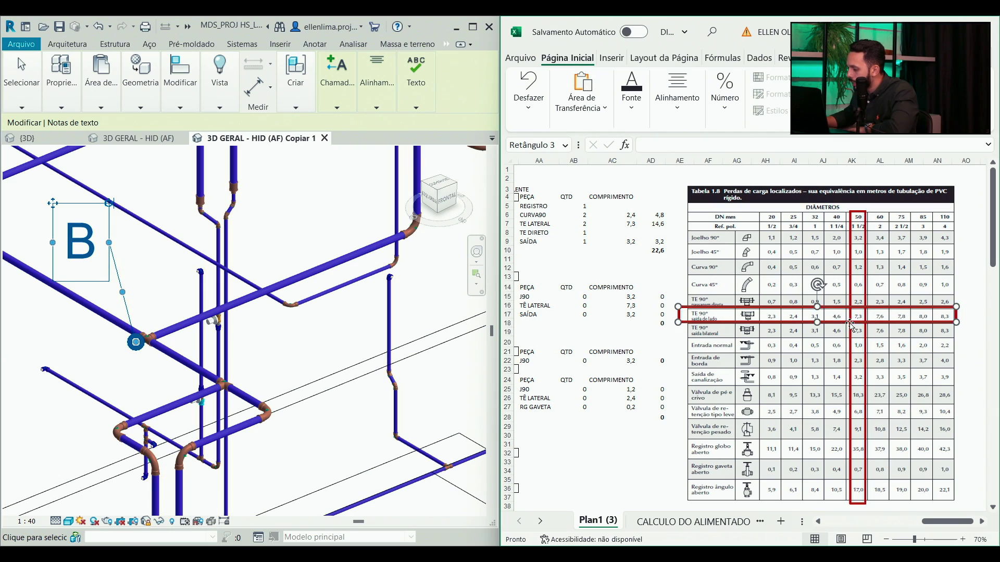
pyautogui.click(580, 225)
pyautogui.click(632, 225)
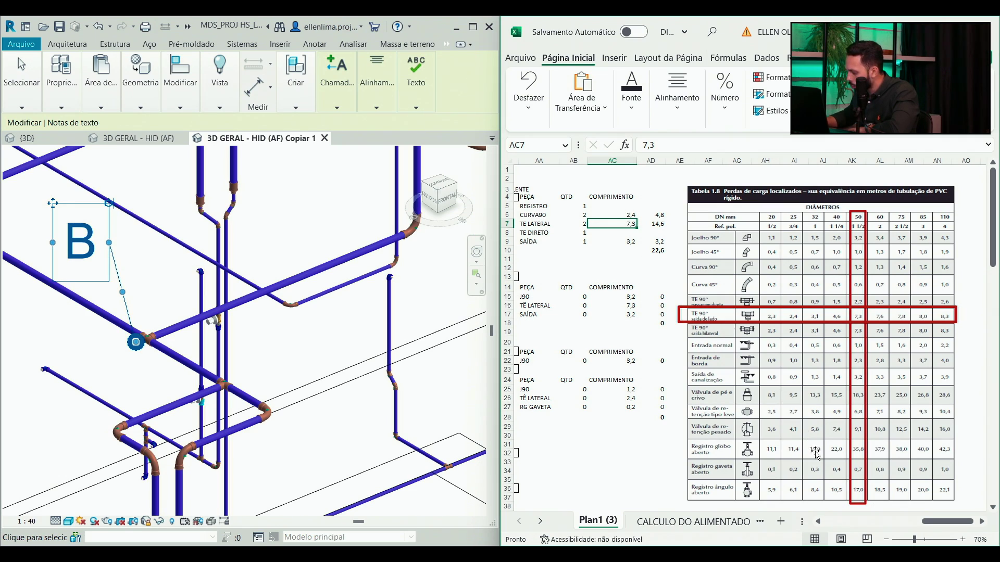
# - Move the row frame to the direct-passage TE 90° row and set TE DIRETO's length in section A-B to 2,2
pyautogui.click(727, 310)
pyautogui.click(730, 310)
pyautogui.click(678, 308)
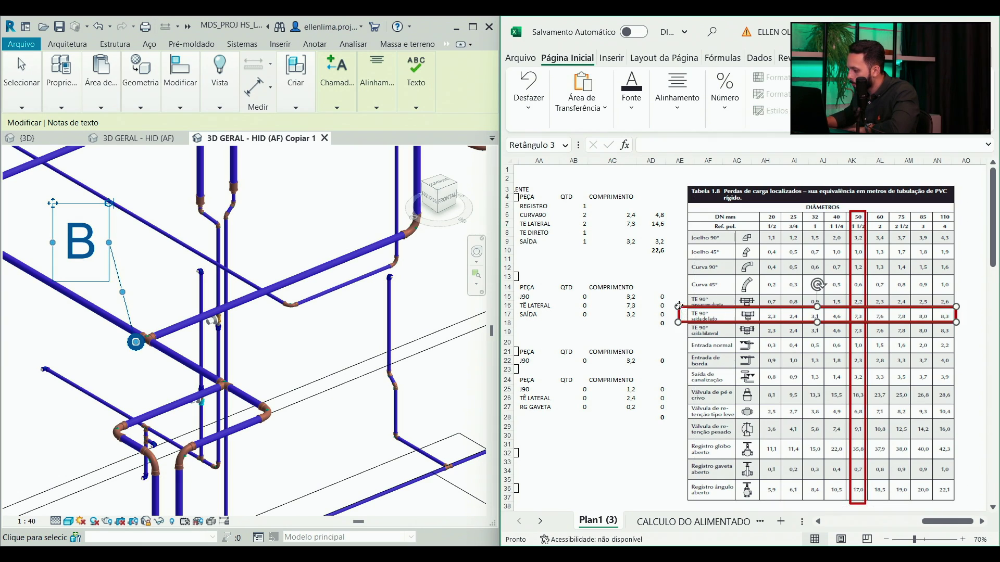
pyautogui.moveTo(678, 309); pyautogui.dragTo(678, 294)
pyautogui.click(615, 232)
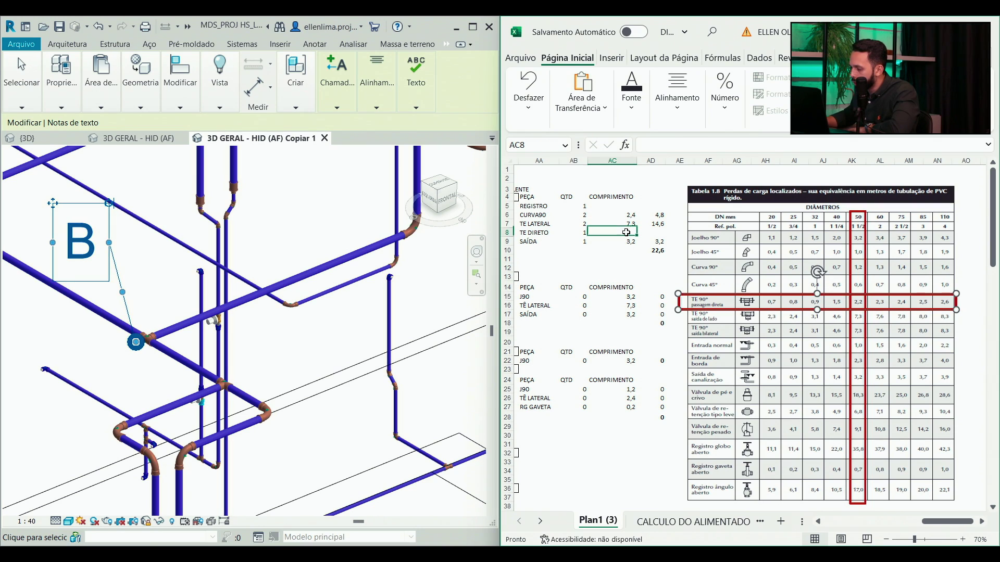
pyautogui.write('2')
pyautogui.press('BackSpace')
pyautogui.write('2,2')
pyautogui.press('Return')
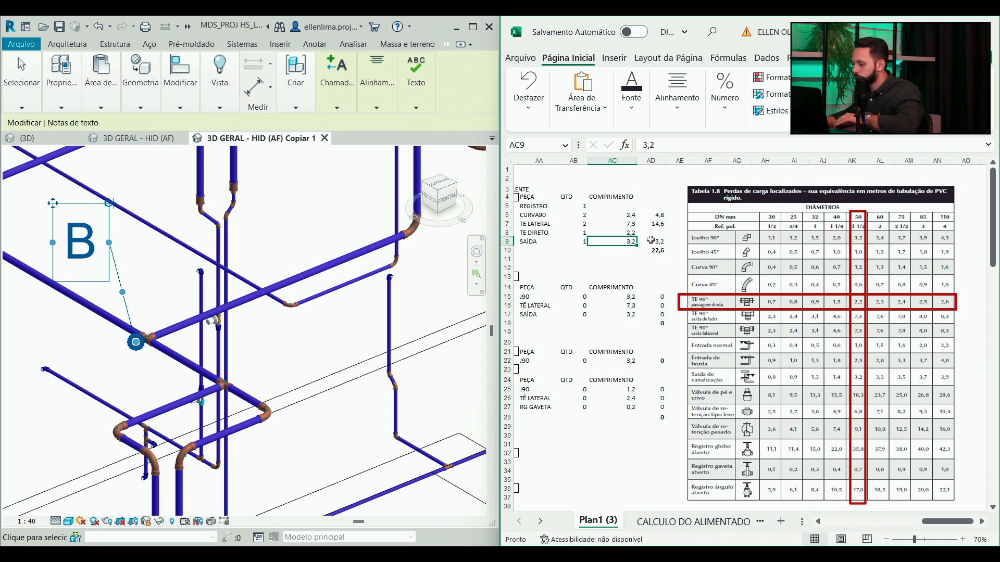
# - Calculate TE DIRETO's total in section A-B with the formula =AB8*AC8
pyautogui.click(655, 233)
pyautogui.write('=')
pyautogui.click(584, 235)
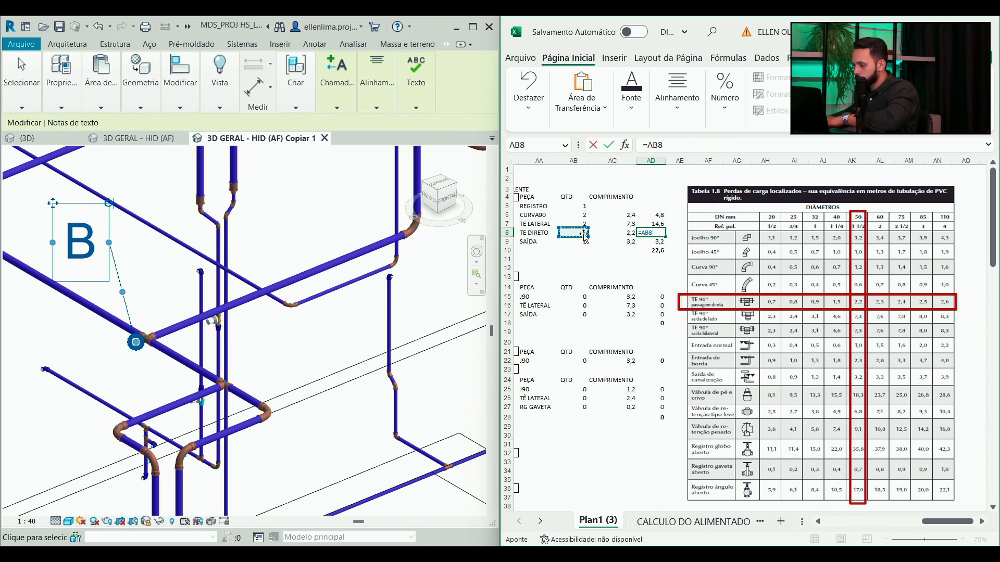
pyautogui.write('*')
pyautogui.click(629, 232)
pyautogui.press('Return')
# - Check the CURVA90 total's formula and replace the part's length with the unit value 1,2
pyautogui.click(660, 223)
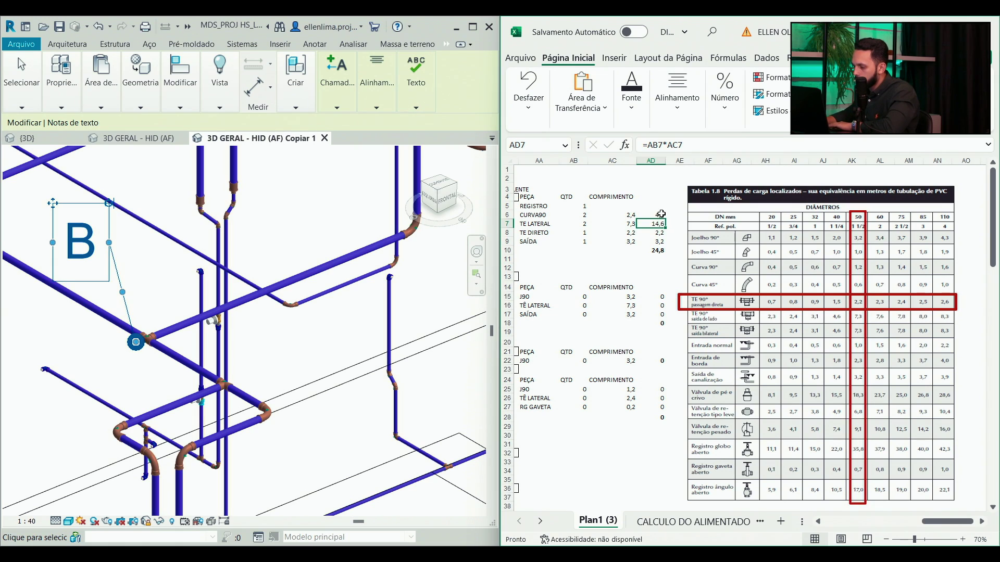
pyautogui.doubleClick(661, 215)
pyautogui.press('Return')
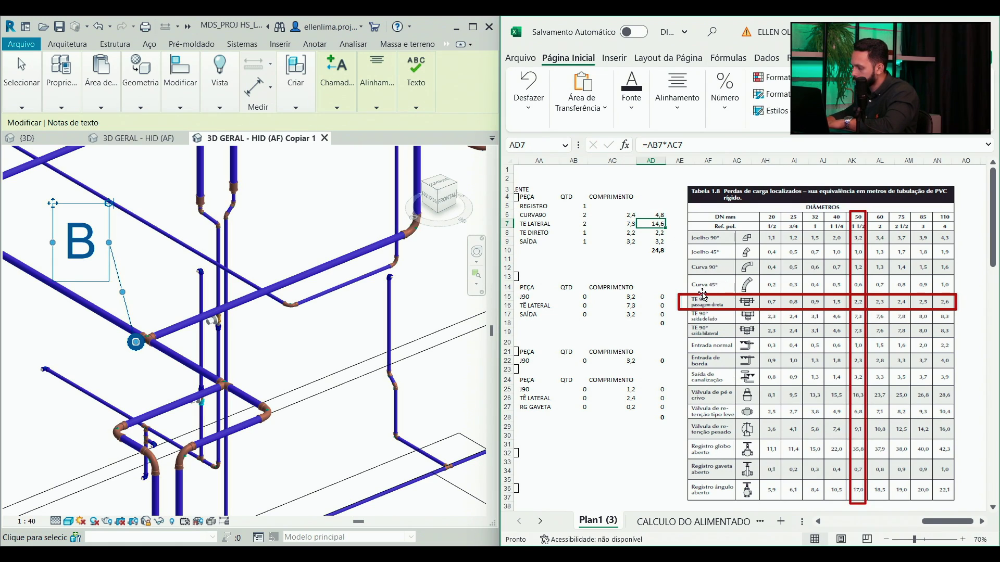
pyautogui.click(624, 214)
pyautogui.write('1,2')
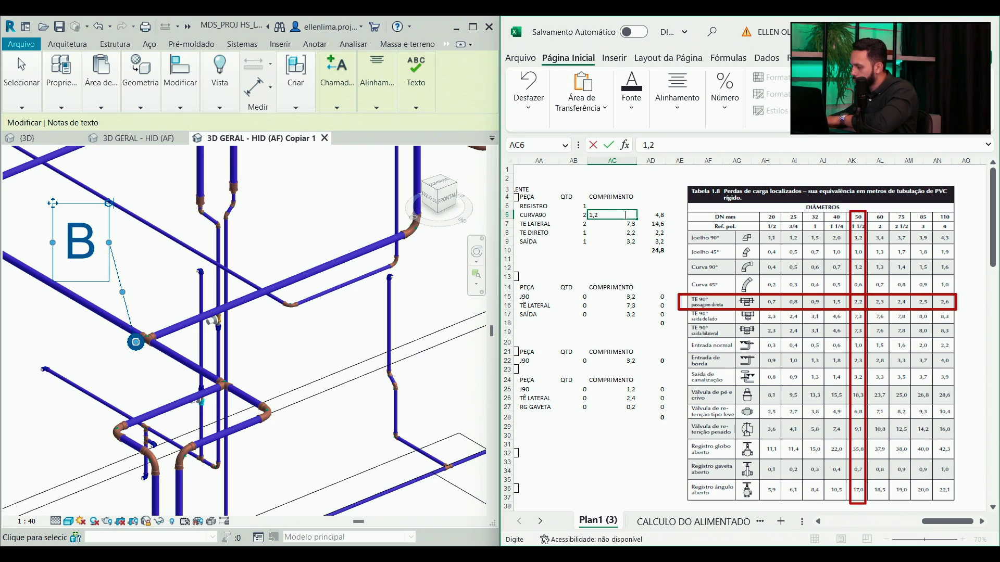
pyautogui.press('Return')
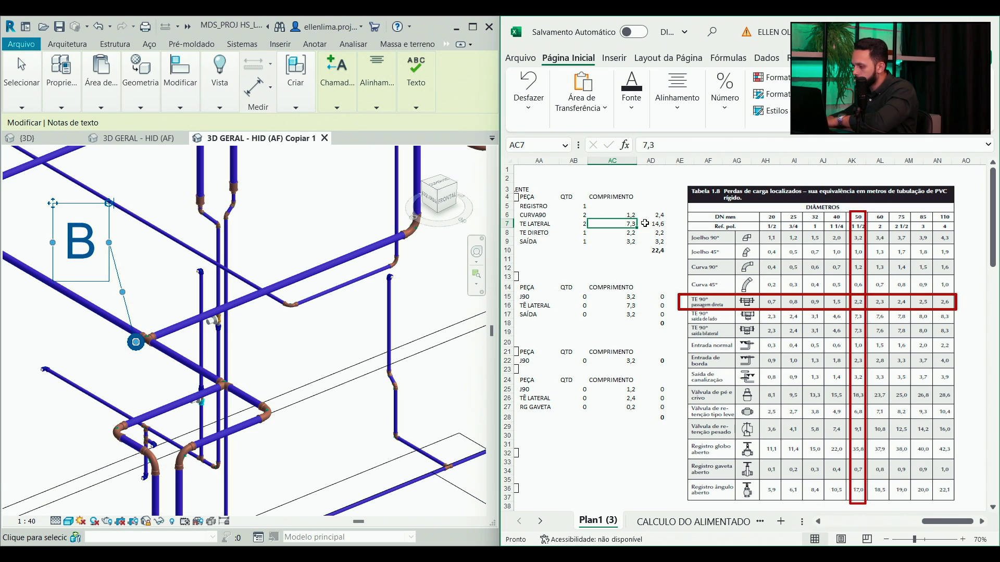
# - Inspect the total formulas of TE LATERAL, TE DIRETO and SAÍDA in section A-B
pyautogui.click(664, 216)
pyautogui.doubleClick(655, 223)
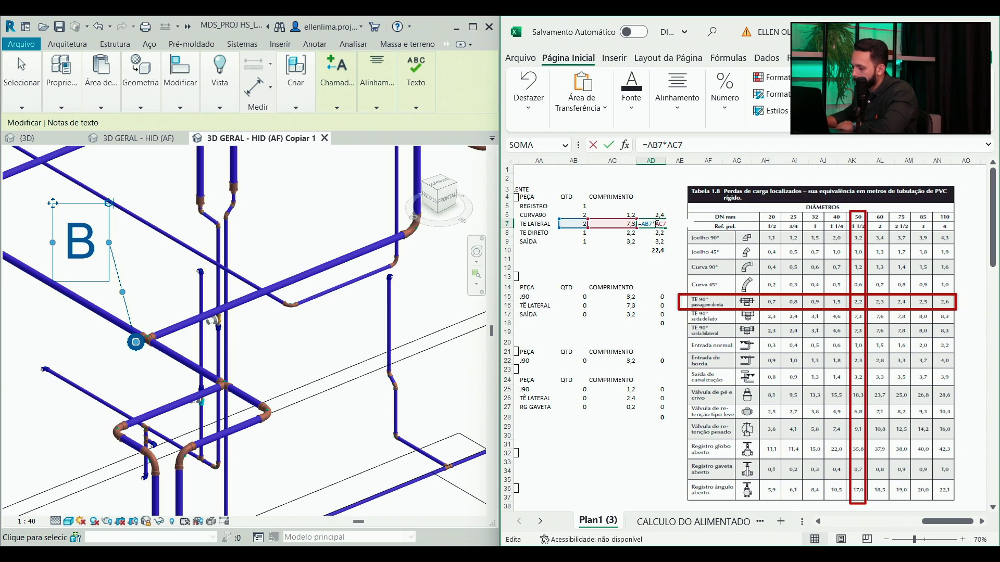
pyautogui.press('Return')
pyautogui.press('Up')
pyautogui.press('Up')
pyautogui.doubleClick(651, 233)
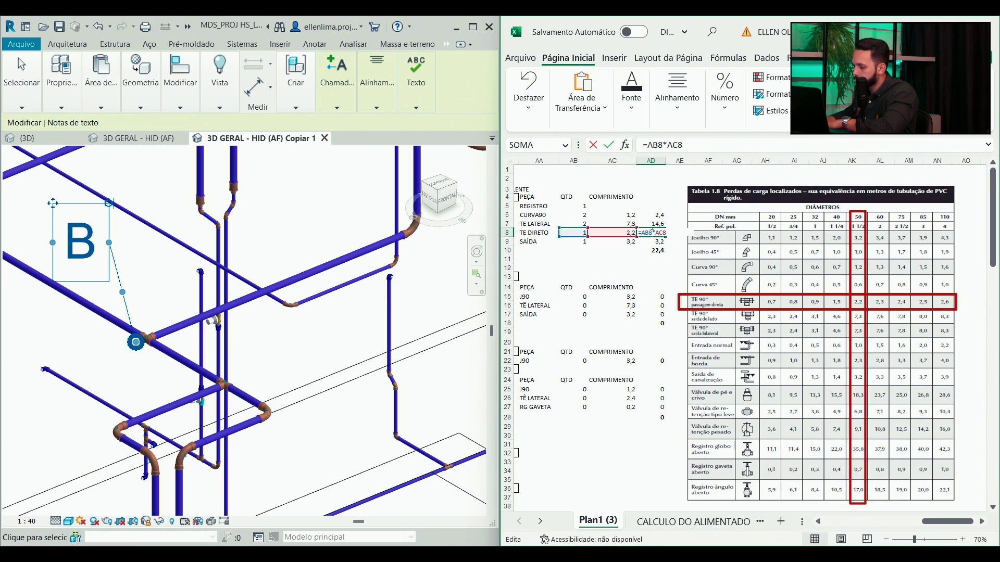
pyautogui.press('Return')
pyautogui.doubleClick(646, 241)
pyautogui.press('Return')
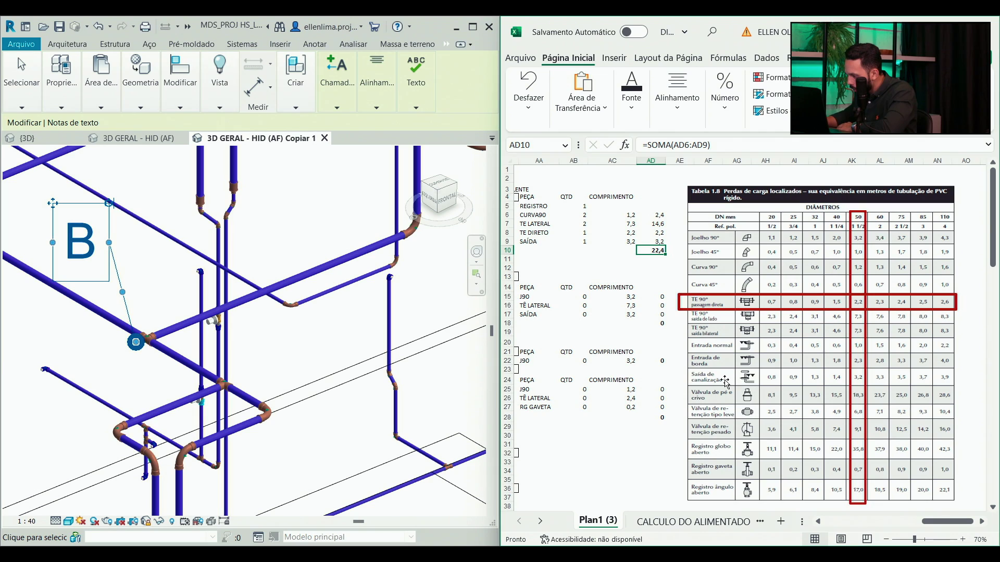
# - Move the row frame to the Registro gaveta aberto row and set REGISTRO's length in section A-B to 0,7
pyautogui.click(706, 309)
pyautogui.moveTo(707, 308); pyautogui.dragTo(704, 383)
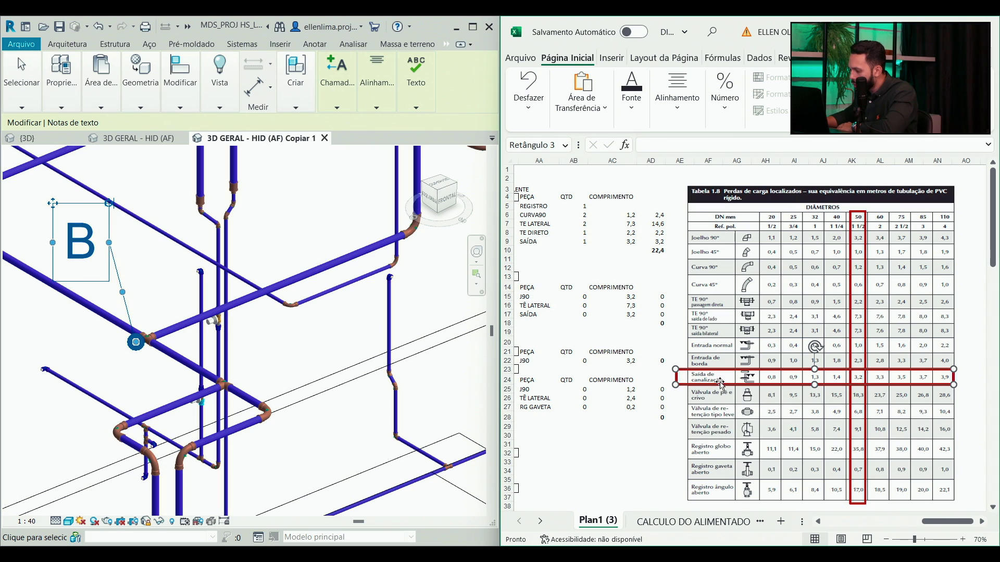
pyautogui.moveTo(722, 388); pyautogui.dragTo(723, 476)
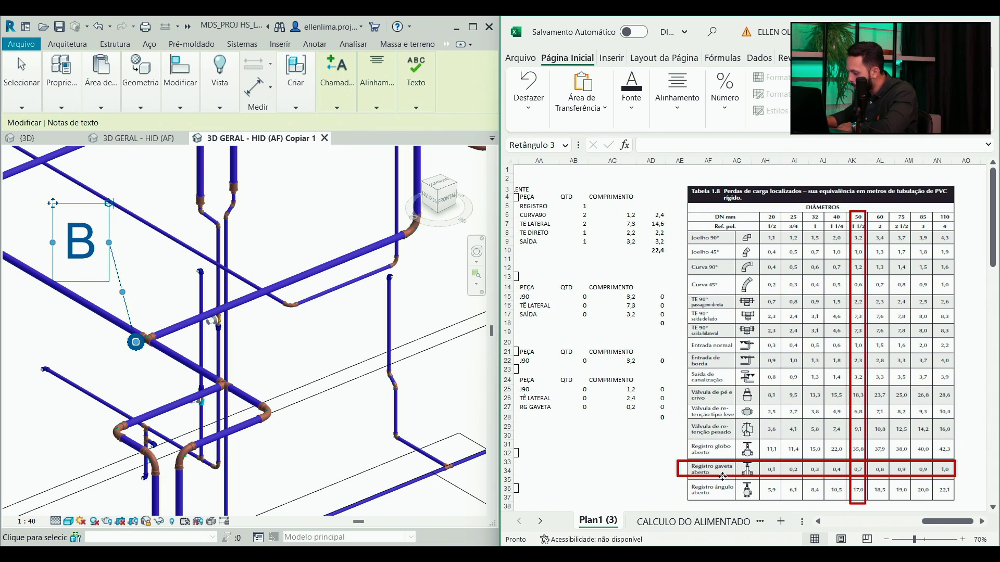
pyautogui.click(631, 206)
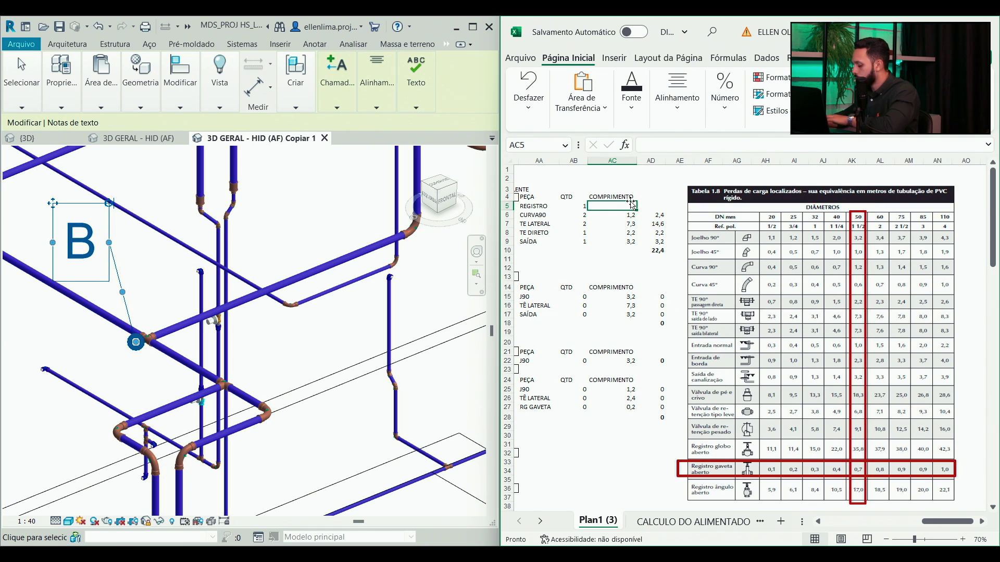
pyautogui.write('0,73')
pyautogui.press('Return')
pyautogui.click(627, 206)
pyautogui.write('0,7')
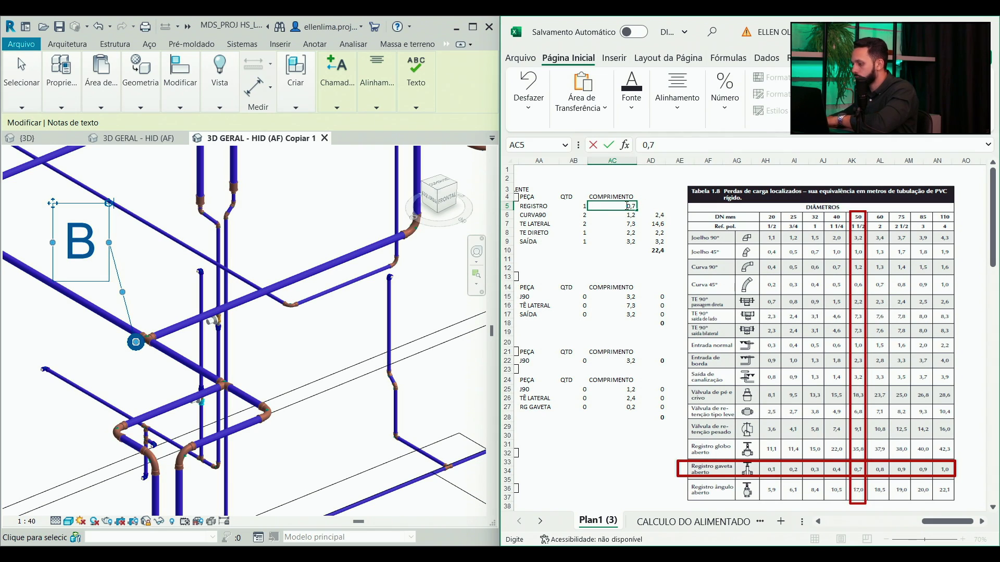
pyautogui.press('Tab')
# - Calculate REGISTRO's total in section A-B with the formula =AB5*AC5
pyautogui.write('=')
pyautogui.click(587, 206)
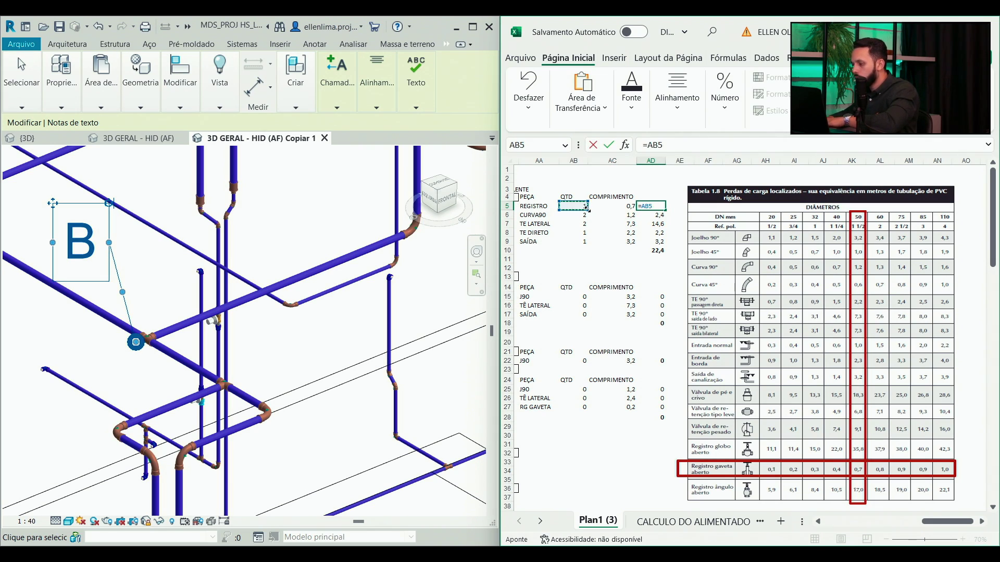
pyautogui.write('*')
pyautogui.click(610, 206)
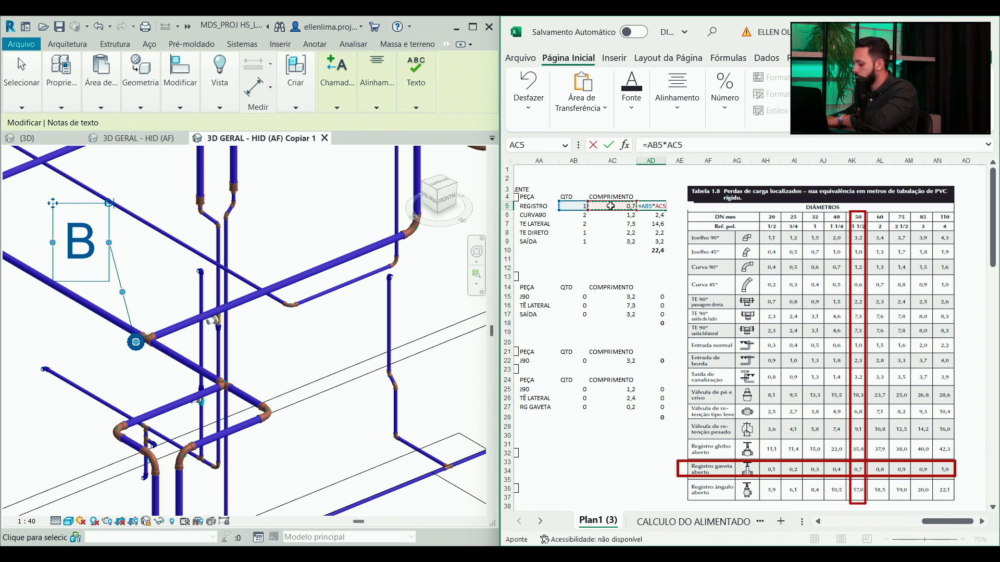
pyautogui.press('Return')
# - Extend section A-B's sum to include REGISTRO with the formula =SOMA(AD5:AD9)
pyautogui.doubleClick(658, 250)
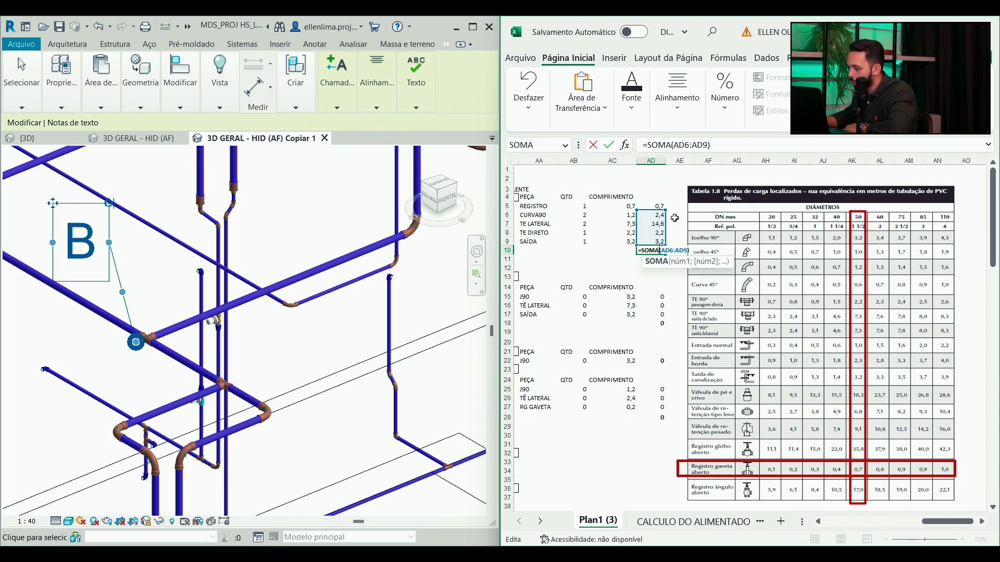
pyautogui.moveTo(664, 208); pyautogui.dragTo(661, 241)
pyautogui.press('Return')
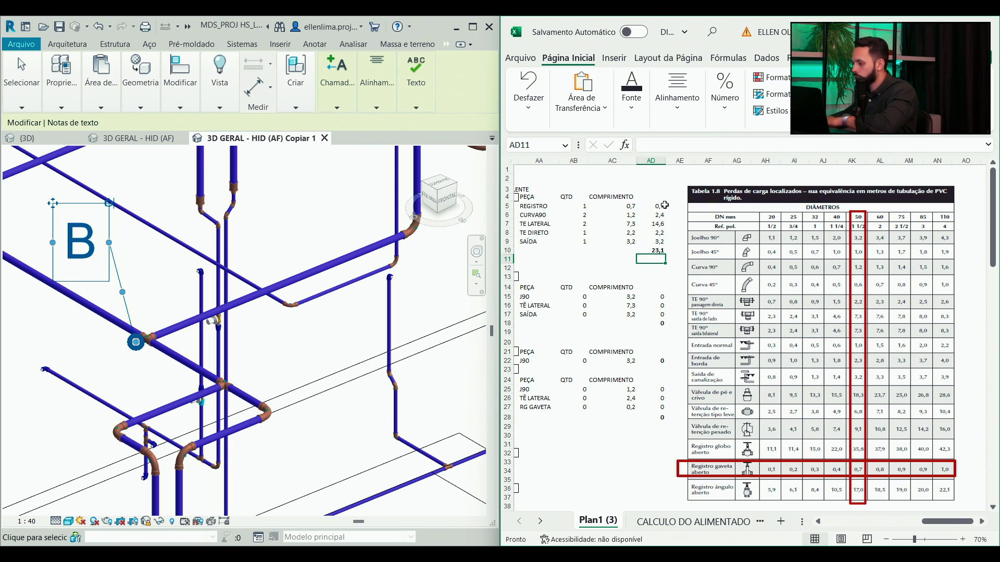
pyautogui.click(659, 251)
# - Examine the pipe run from B to C in the Revit model and set TÊ LATERAL's quantity in section B-C to 1
pyautogui.hscroll(-1, 650, 286)
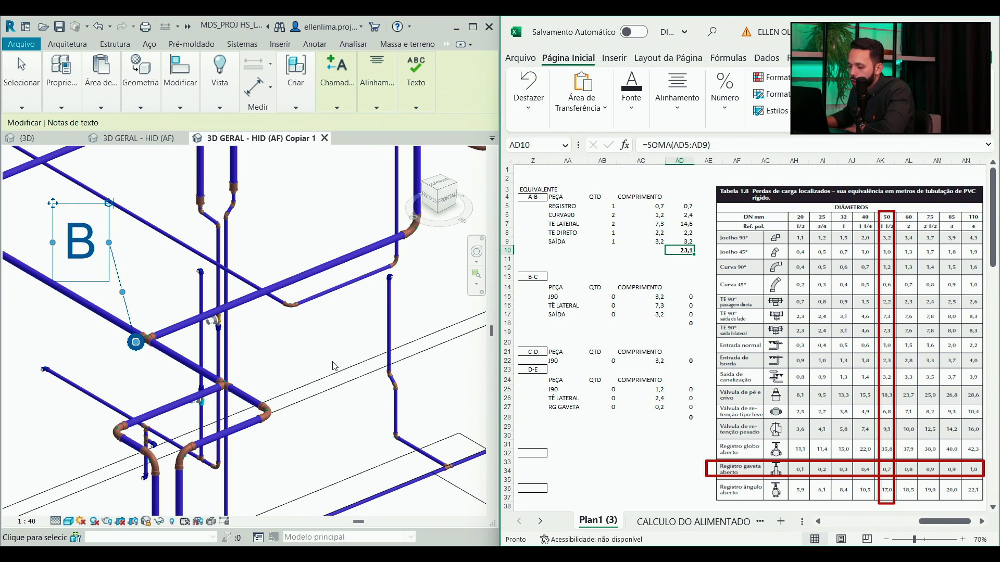
pyautogui.scroll(-3, 332, 362)
pyautogui.moveTo(332, 361); pyautogui.dragTo(391, 254)
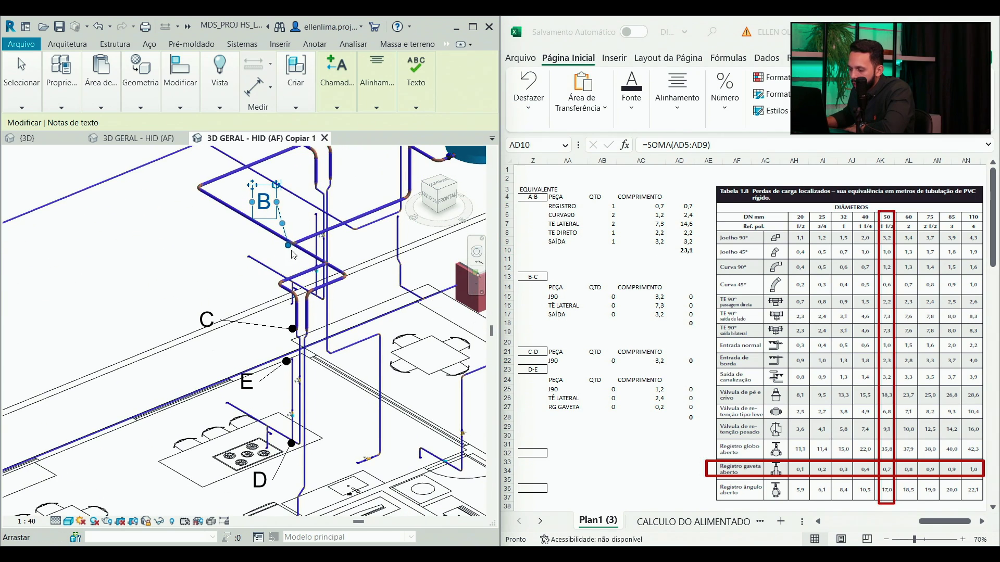
pyautogui.scroll(2, 295, 252)
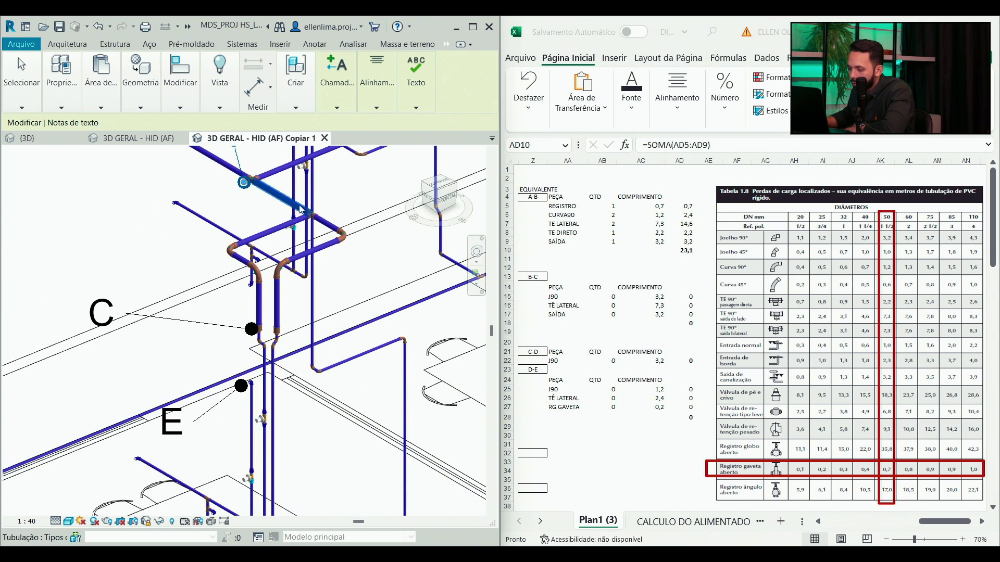
pyautogui.scroll(1, 239, 307)
pyautogui.moveTo(239, 307); pyautogui.dragTo(247, 361)
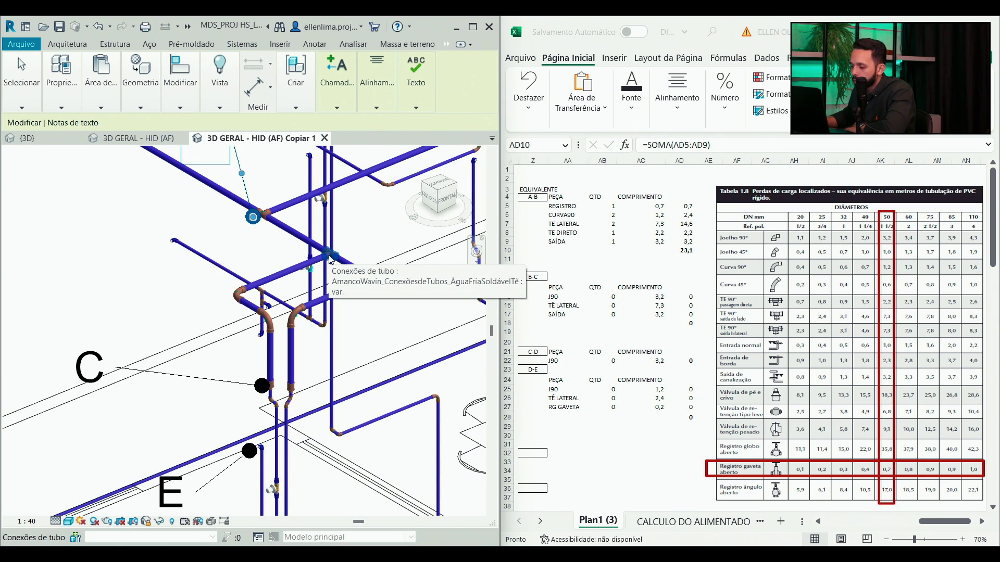
pyautogui.click(555, 293)
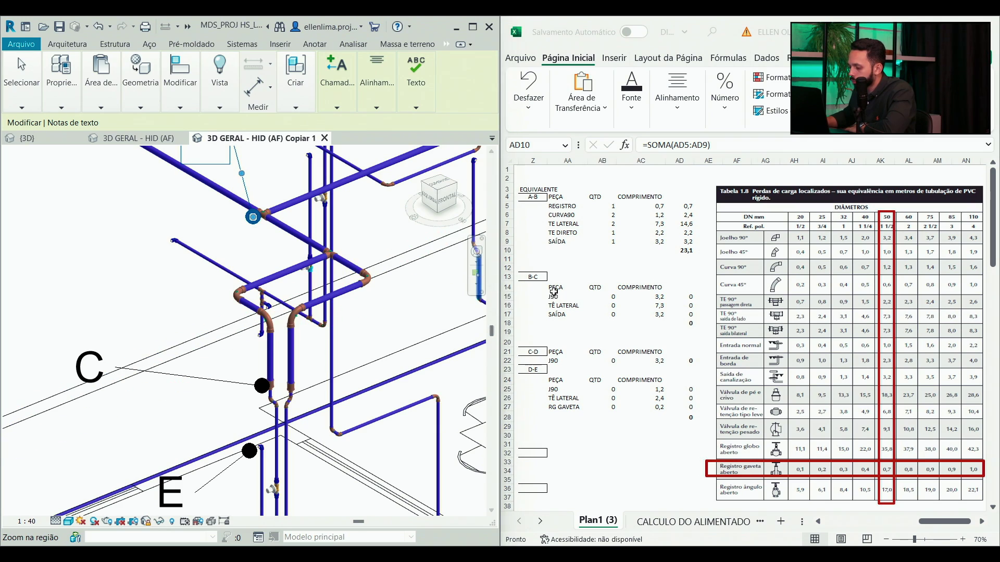
pyautogui.click(553, 295)
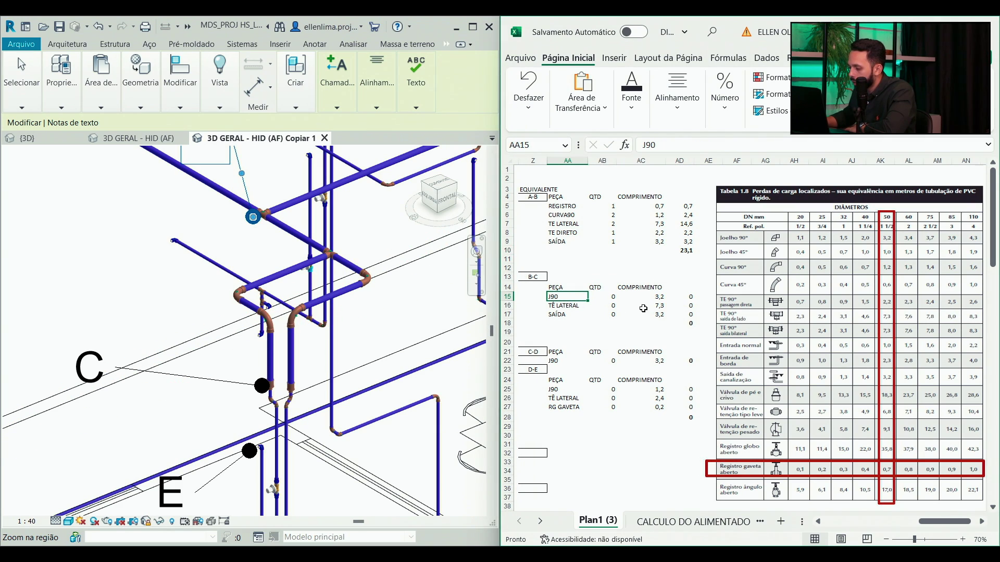
pyautogui.click(606, 304)
pyautogui.write('1')
pyautogui.press('Return')
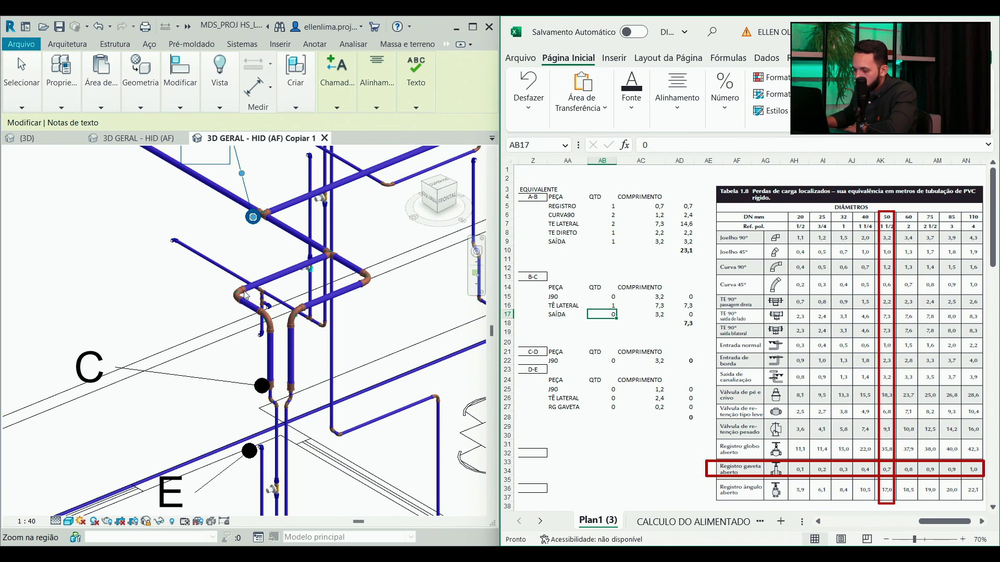
# - Rename section B-C's J90 part as CURVA90 and set its quantity to 2
pyautogui.click(559, 297)
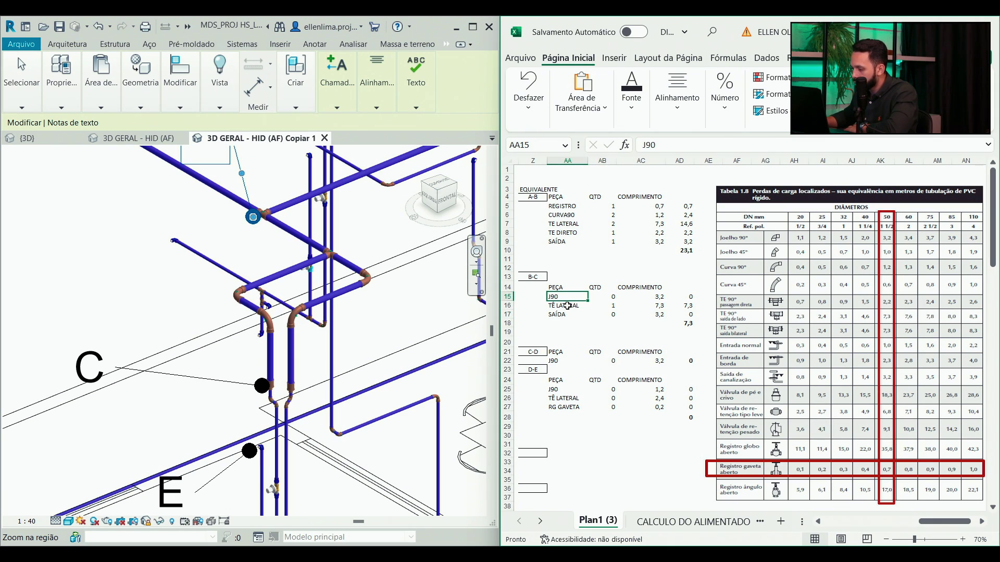
pyautogui.write('CURVA9')
pyautogui.press('Tab')
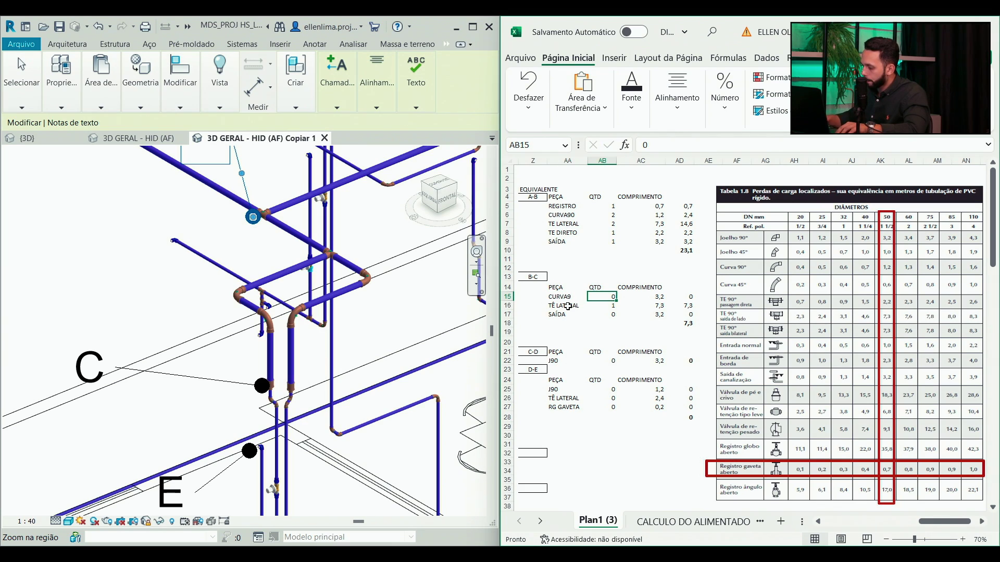
pyautogui.click(584, 297)
pyautogui.doubleClick(580, 296)
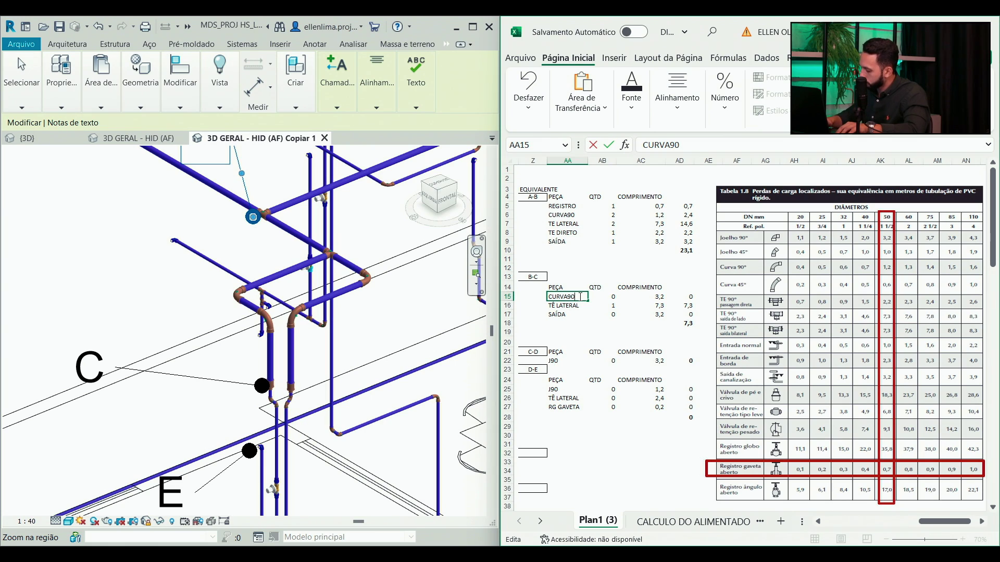
pyautogui.write('0')
pyautogui.press('Tab')
pyautogui.write('2')
pyautogui.press('Tab')
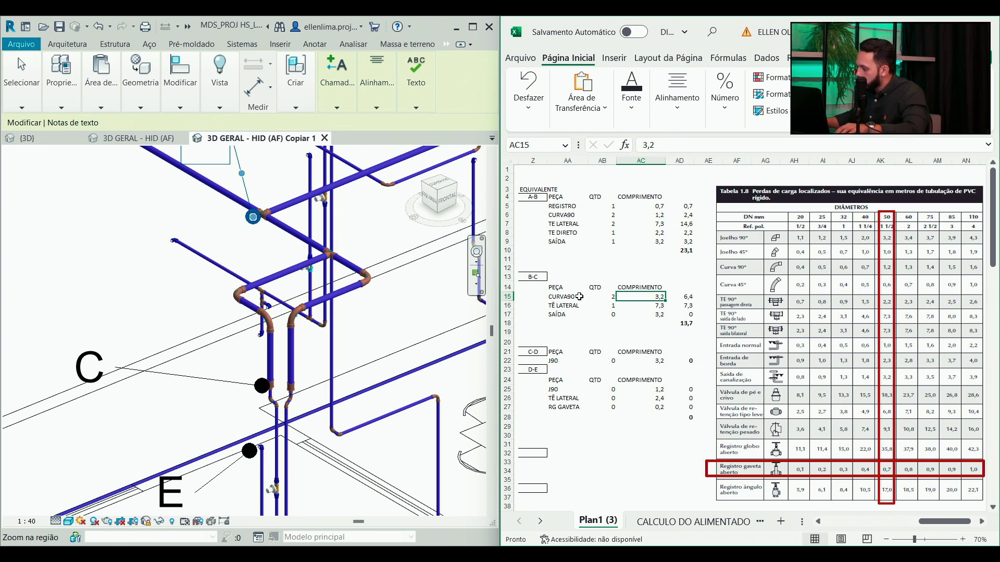
# - Set CURVA90's length in section B-C to 1,2, matching the same part in section A-B
pyautogui.click(651, 216)
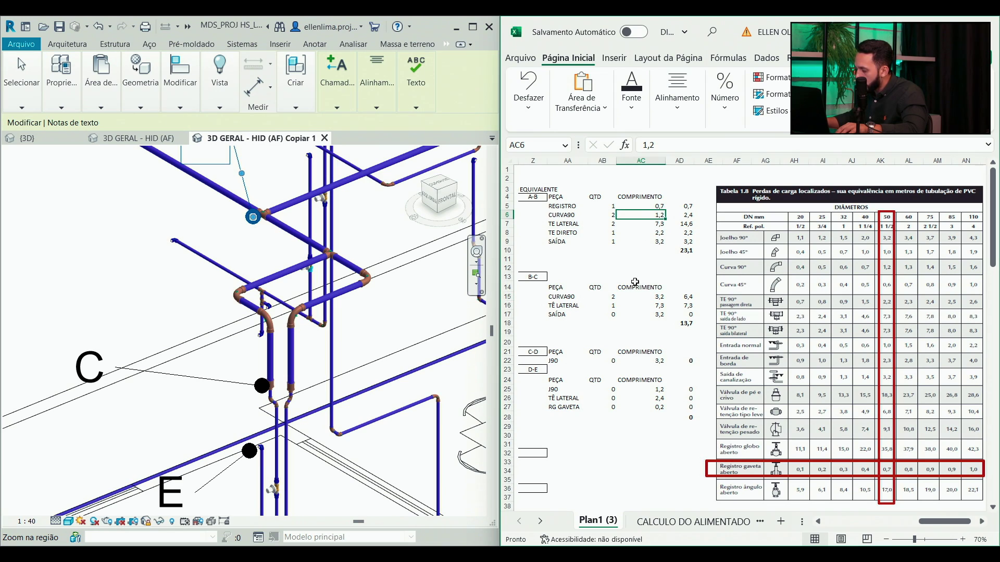
pyautogui.click(650, 297)
pyautogui.write('1,2')
pyautogui.press('Return')
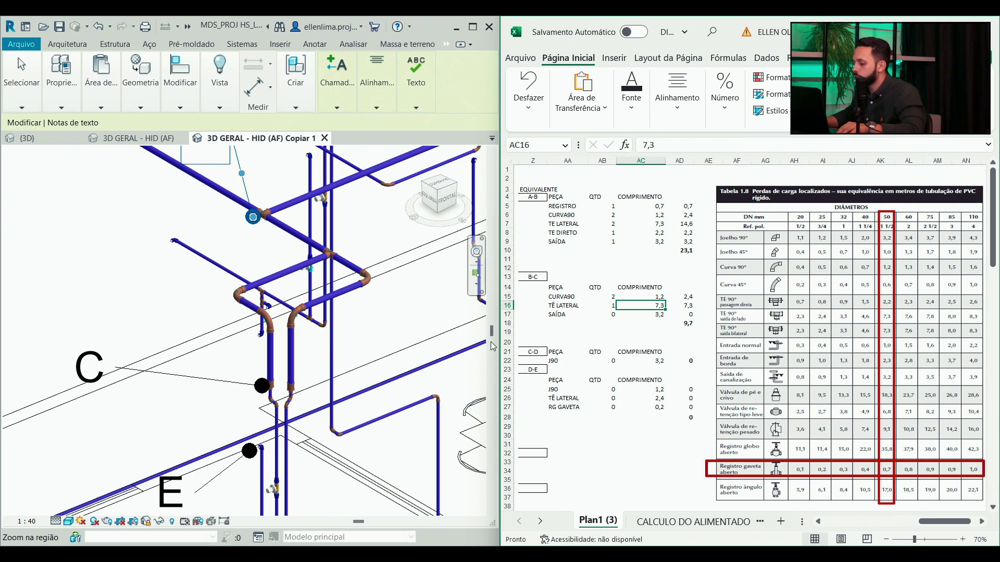
# - Set SAÍDA's quantity in section B-C to 1 and its length to 0,5
pyautogui.click(596, 315)
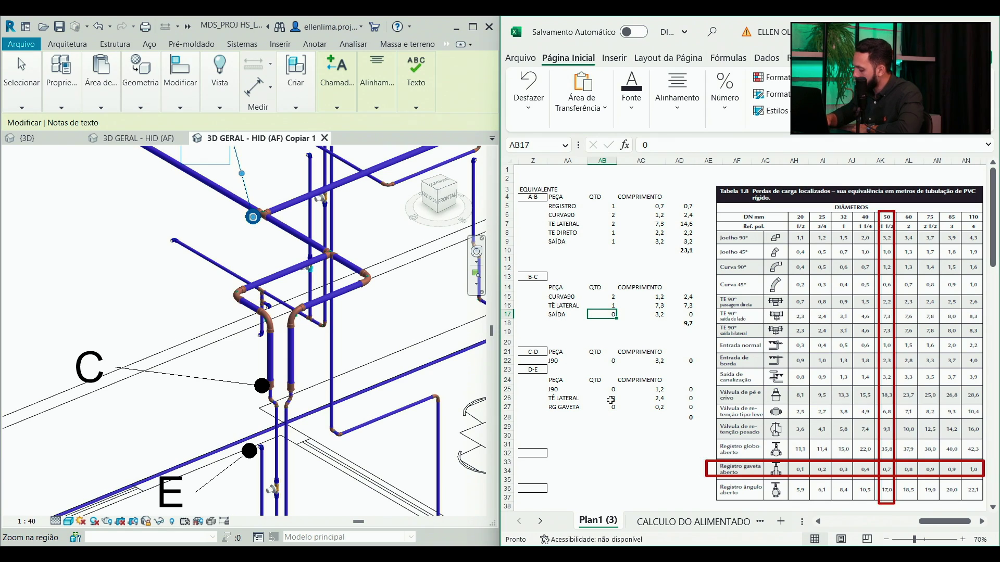
pyautogui.write('1')
pyautogui.press('Tab')
pyautogui.write('0,')
pyautogui.press('Return')
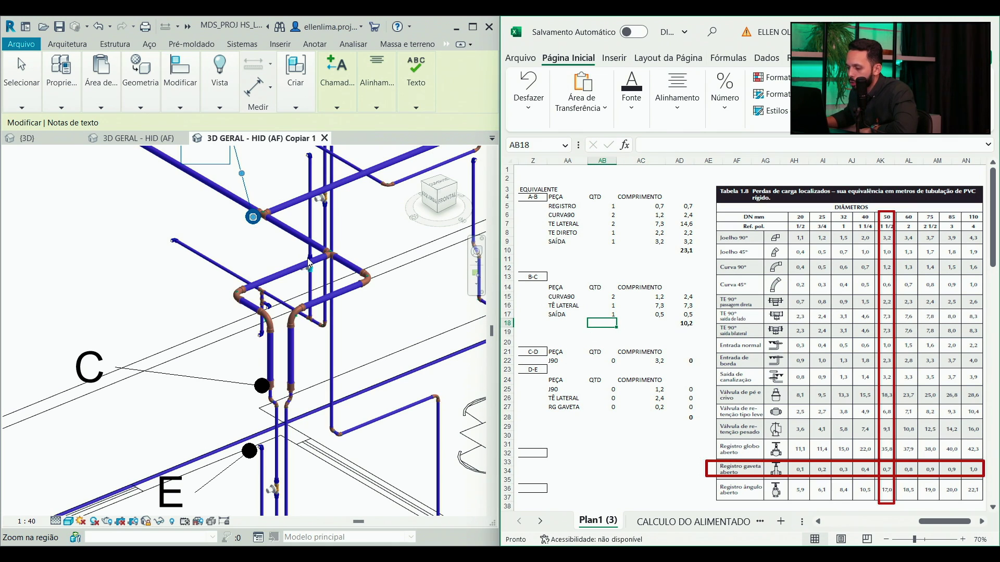
# - Move the C-D fitting block up to start at row 19 and the D-E block down to start at row 25
pyautogui.scroll(-3, 309, 263)
pyautogui.scroll(1, 292, 313)
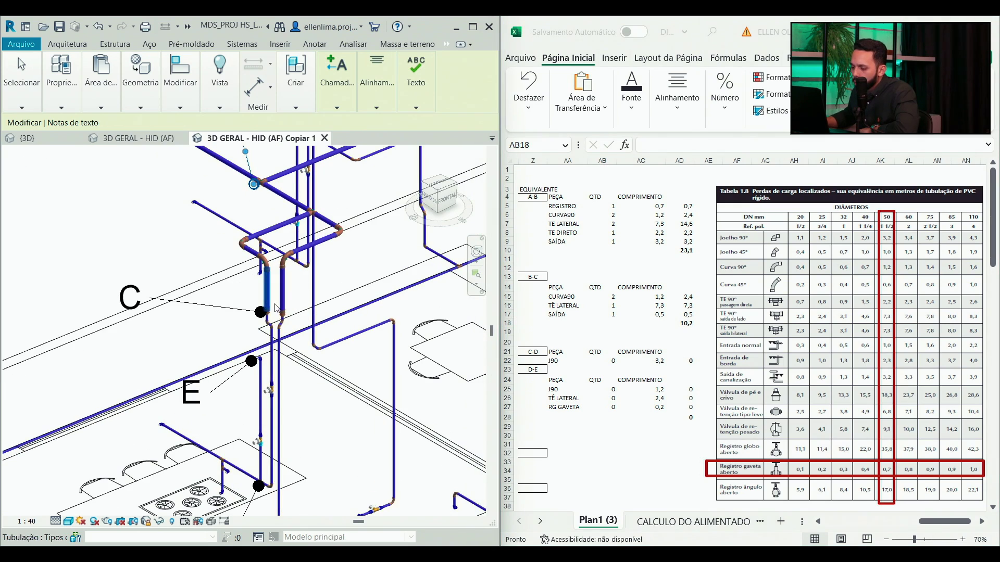
pyautogui.moveTo(275, 305); pyautogui.dragTo(311, 214)
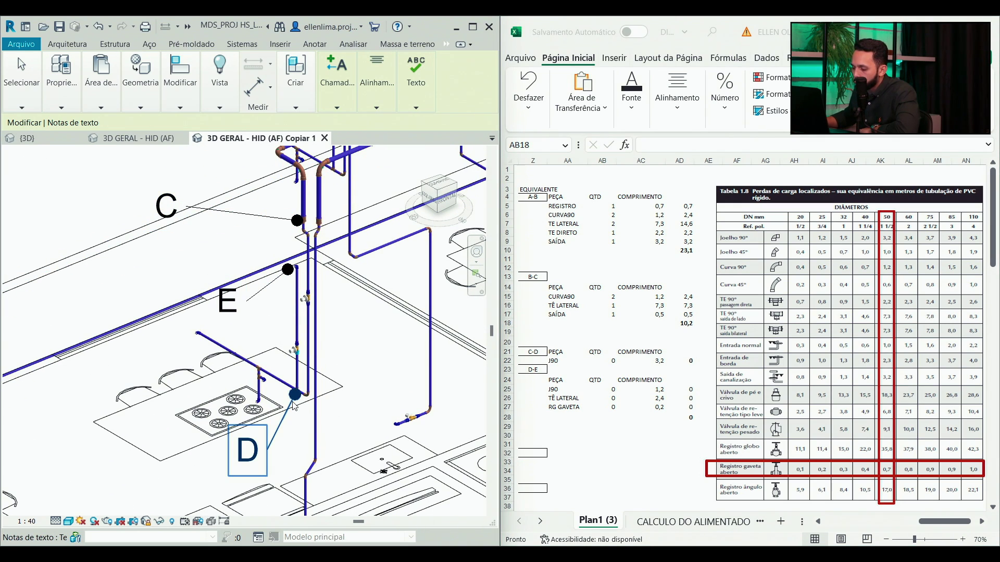
pyautogui.moveTo(532, 352); pyautogui.dragTo(690, 361)
pyautogui.moveTo(623, 349); pyautogui.dragTo(625, 339)
pyautogui.moveTo(544, 375)
pyautogui.mouseDown()
pyautogui.moveTo(690, 416)
pyautogui.moveTo(690, 407)
pyautogui.moveTo(686, 415)
pyautogui.moveTo(536, 370)
pyautogui.moveTo(542, 390)
pyautogui.mouseUp()
pyautogui.click(567, 360)
pyautogui.click(525, 352)
pyautogui.click(562, 344)
# - Examine the fittings below point C in the model, rename section C-D's part as J45 and set its quantity to 2
pyautogui.scroll(5, 331, 259)
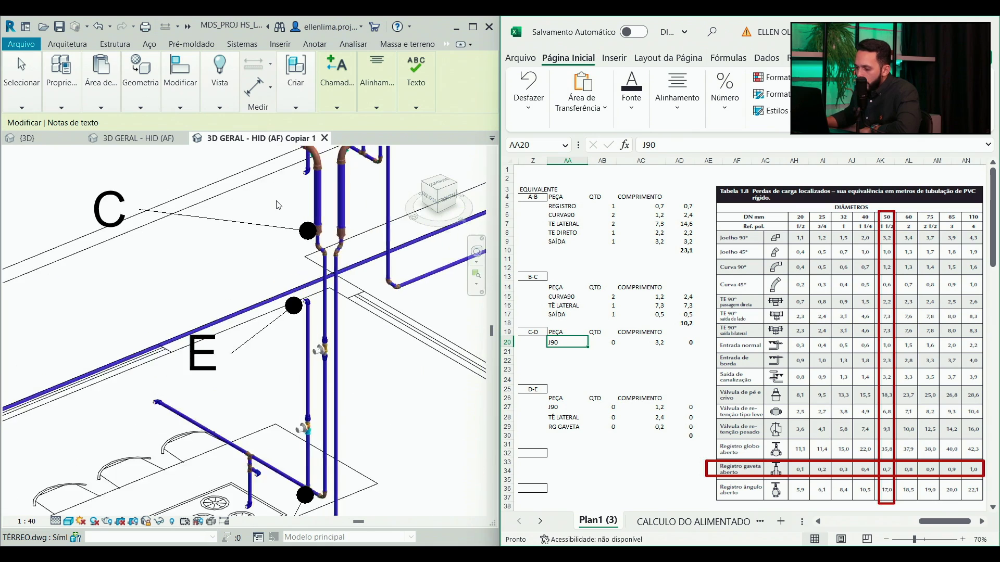
pyautogui.scroll(-3, 331, 259)
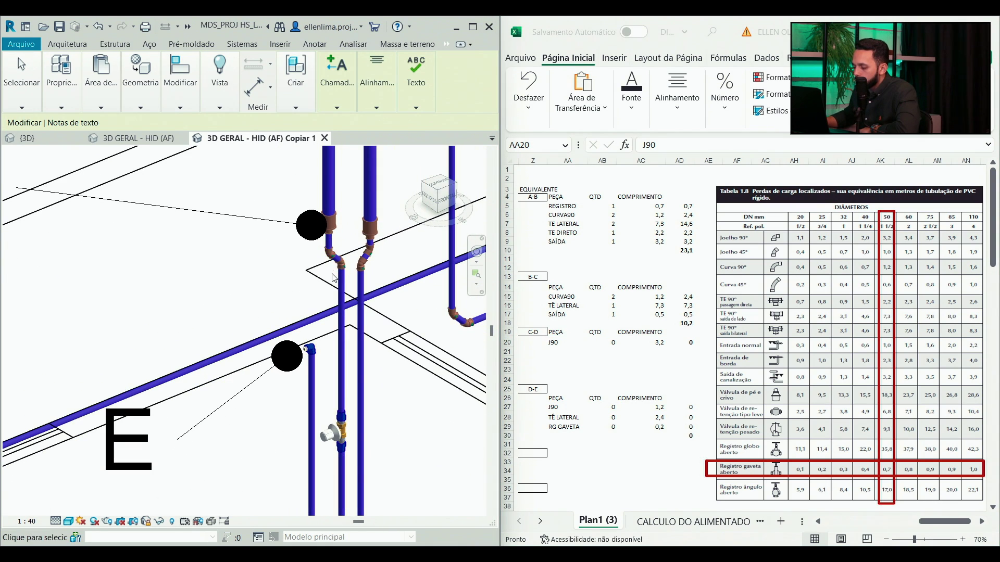
pyautogui.scroll(-2, 344, 277)
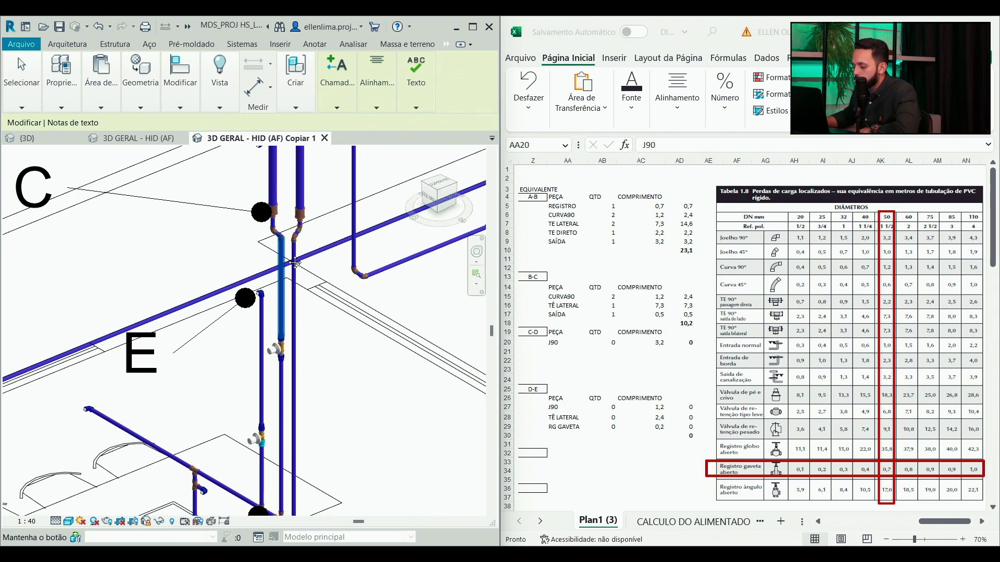
pyautogui.scroll(2, 271, 232)
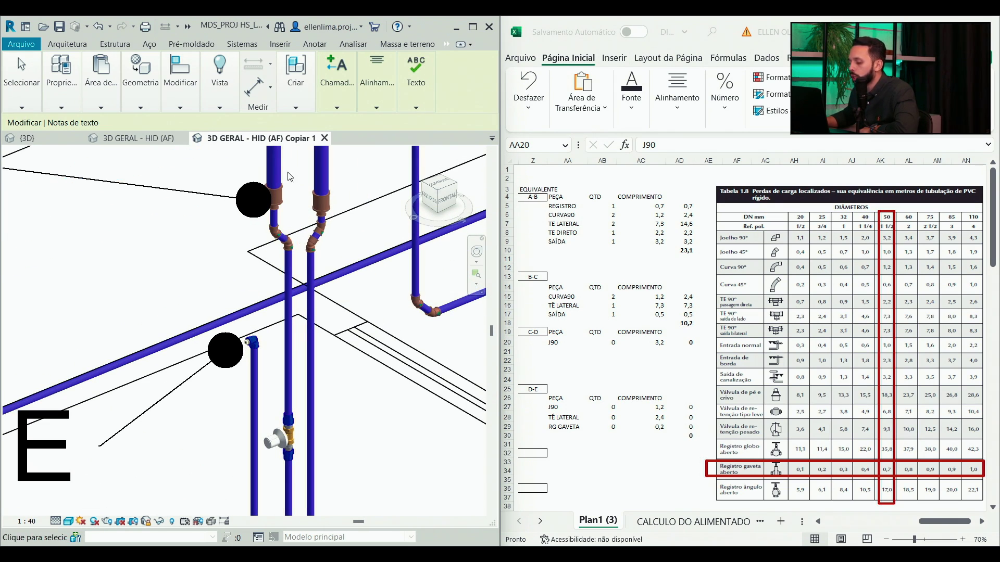
pyautogui.scroll(-2, 260, 208)
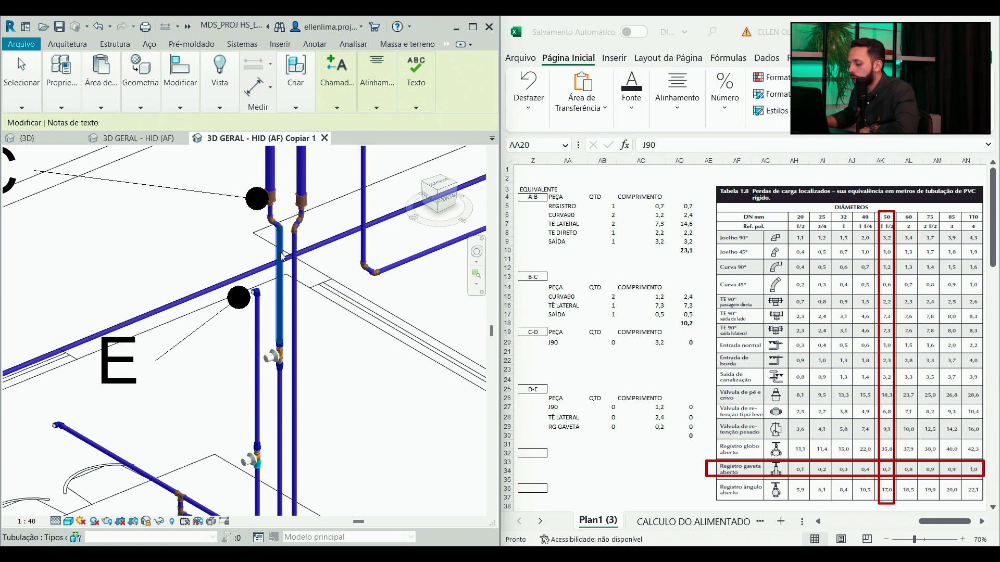
pyautogui.click(573, 342)
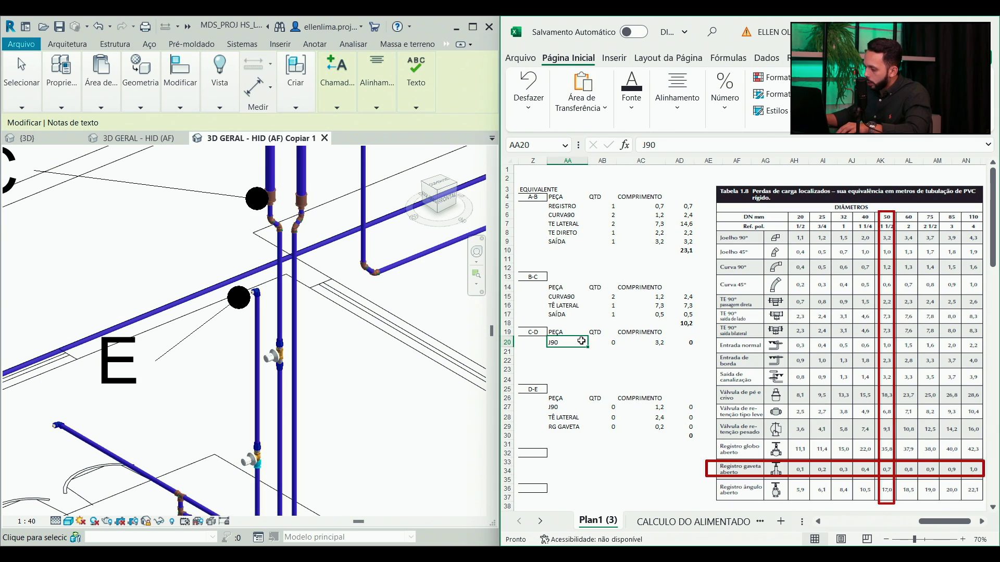
pyautogui.doubleClick(566, 342)
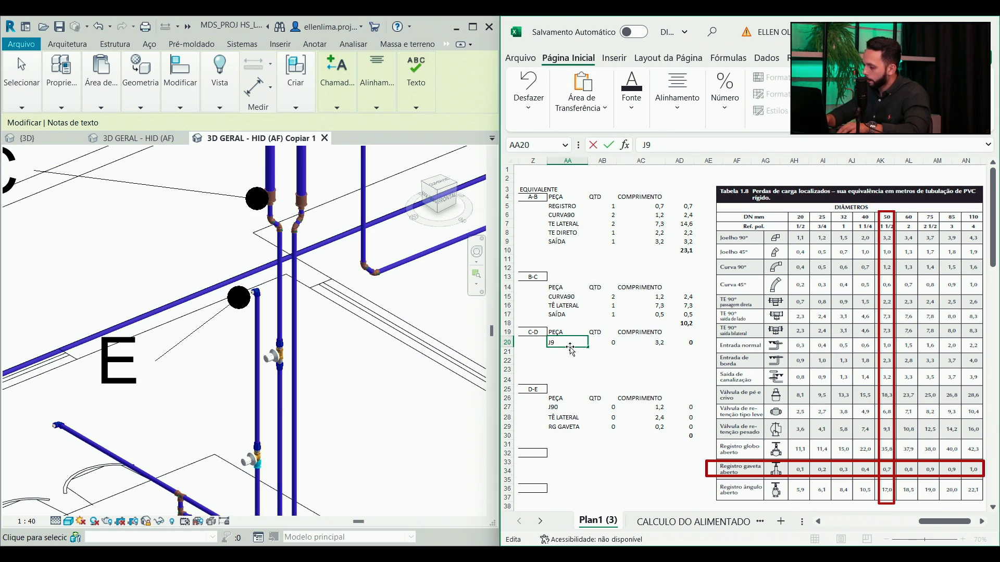
pyautogui.write('45')
pyautogui.press('Return')
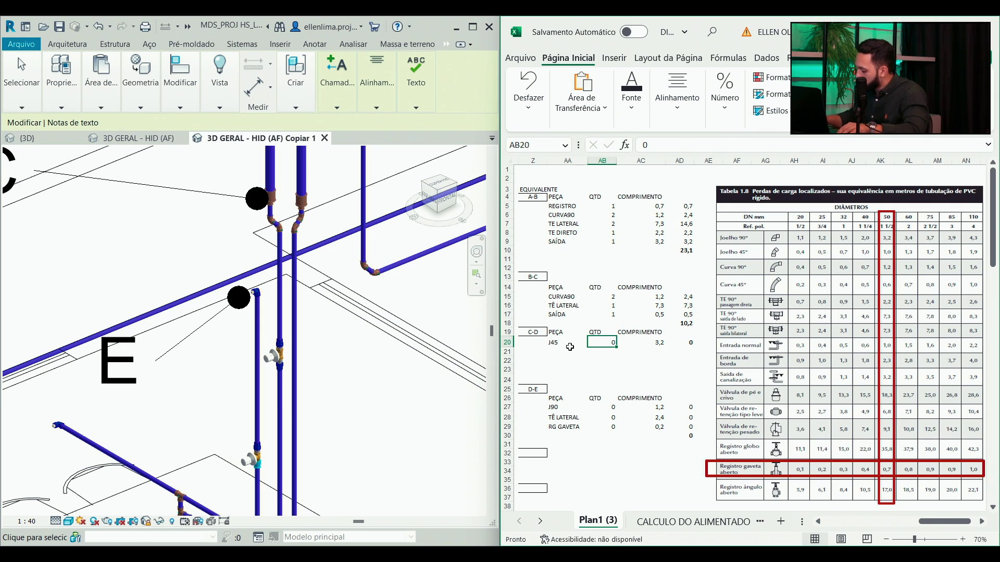
pyautogui.click(657, 346)
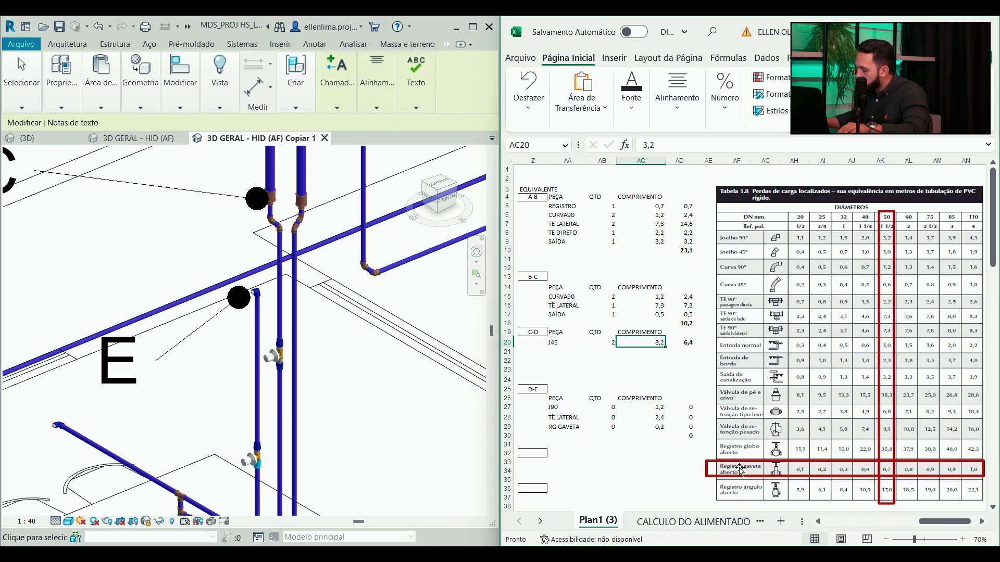
# - Move the loss table highlights to the 25 mm column and the Joelho 45° row, and set J45's length in section C-D to 0,5
pyautogui.click(888, 223)
pyautogui.moveTo(888, 224); pyautogui.dragTo(823, 222)
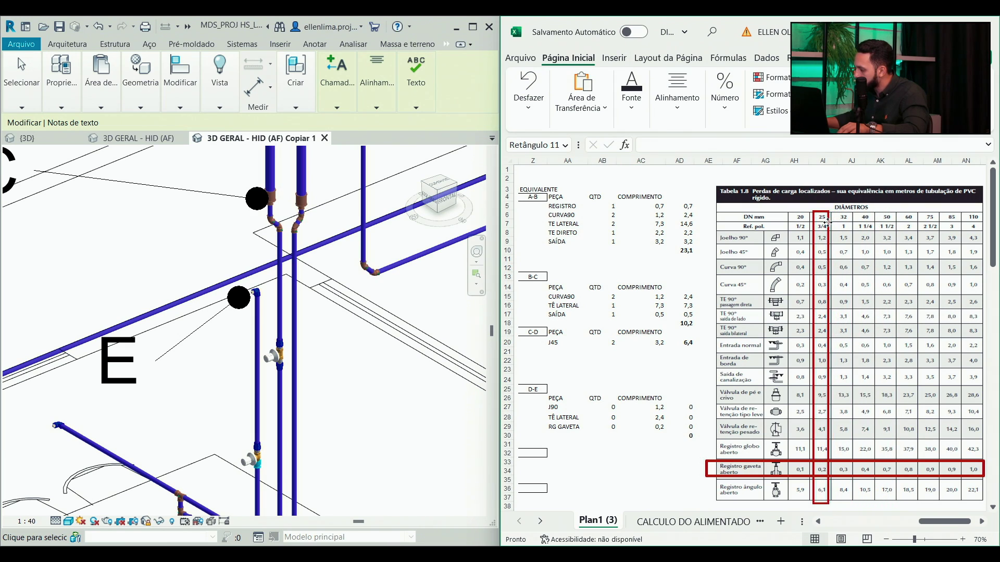
pyautogui.moveTo(717, 465); pyautogui.dragTo(709, 246)
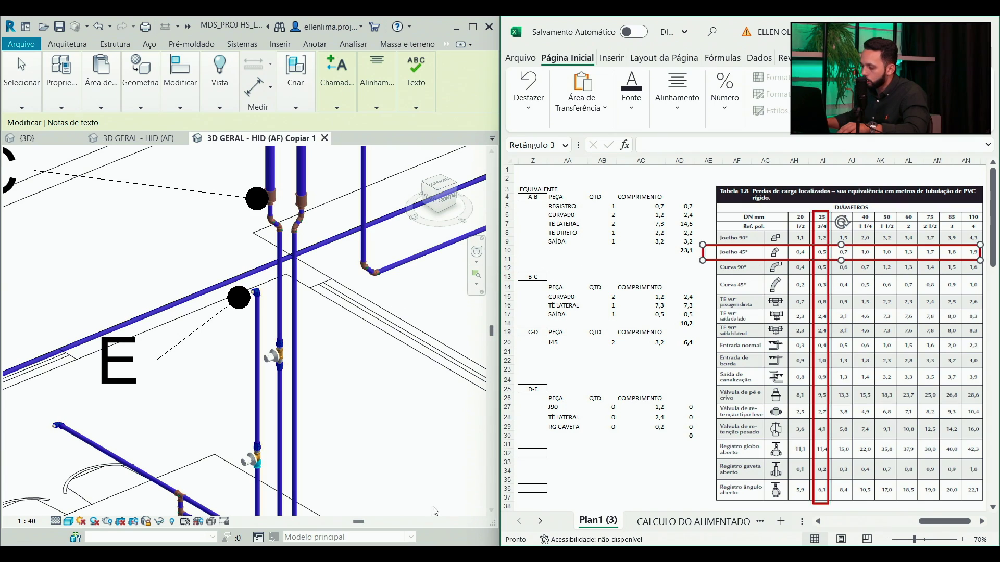
pyautogui.moveTo(630, 347); pyautogui.dragTo(639, 350)
pyautogui.click(649, 341)
pyautogui.write('0')
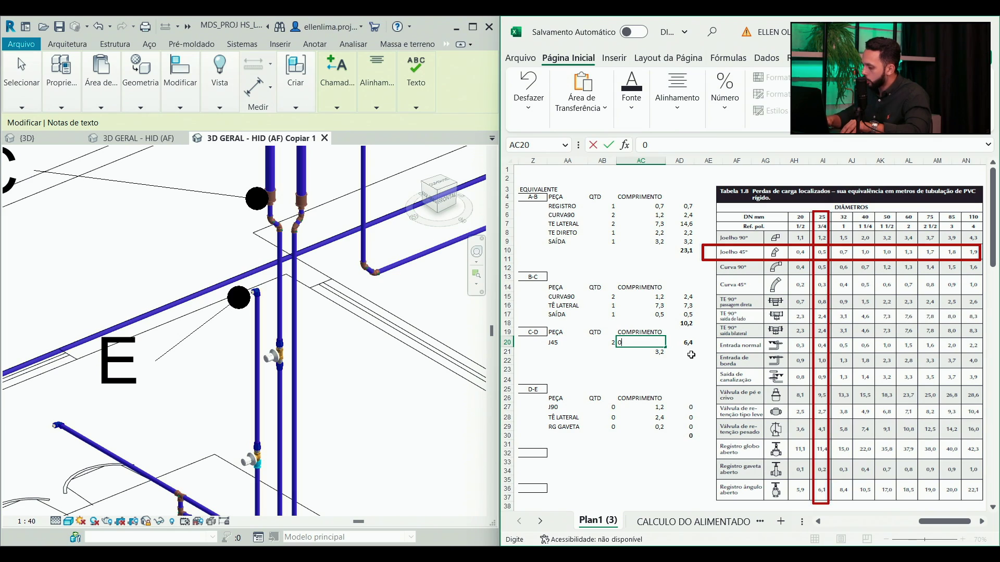
pyautogui.press('Return')
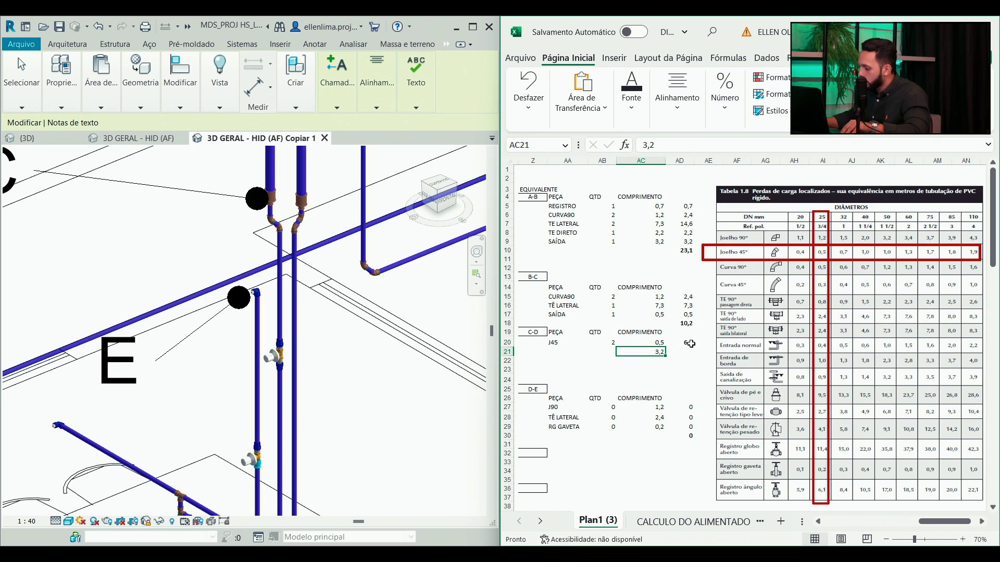
# - Correct J45's total formula in section C-D to =AB20*AC20 and clear the leftover 3,2 below its length
pyautogui.click(689, 344)
pyautogui.doubleClick(685, 342)
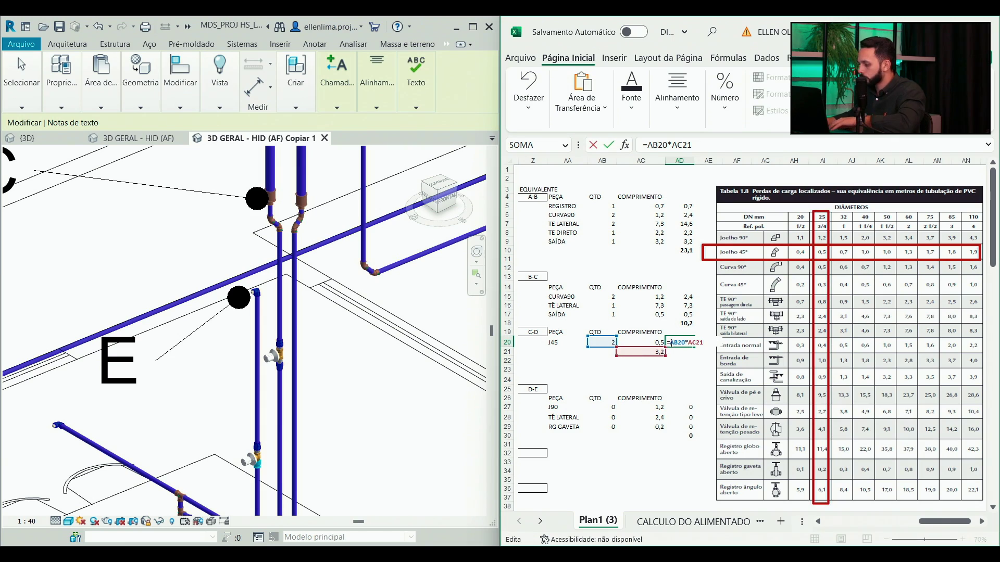
pyautogui.moveTo(649, 348); pyautogui.dragTo(648, 343)
pyautogui.press('Return')
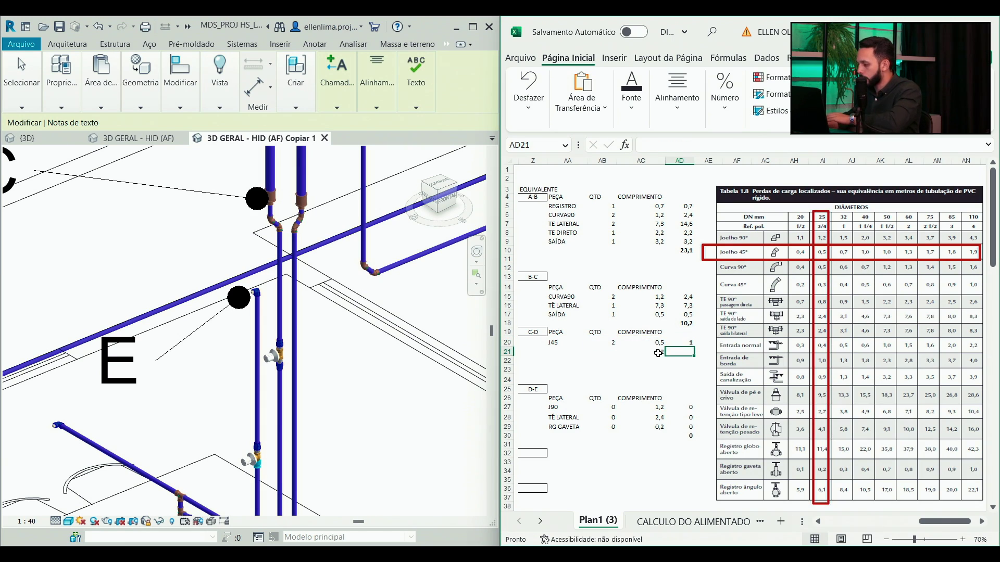
pyautogui.click(657, 352)
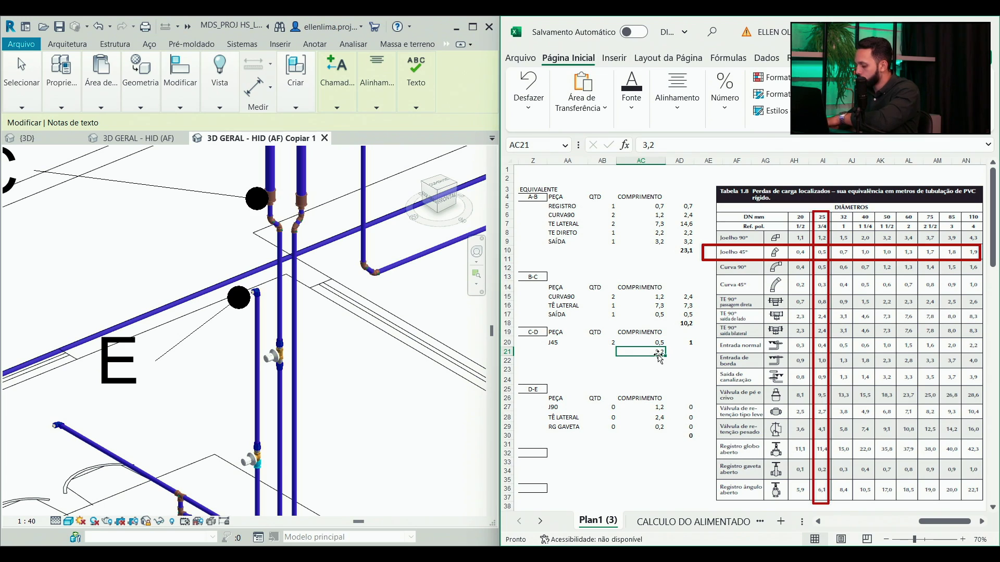
# - Check the valve between points C and D in the model and add REGISTRO to section C-D with quantity 1 and length 0,2
pyautogui.click(569, 352)
pyautogui.scroll(-3, 314, 282)
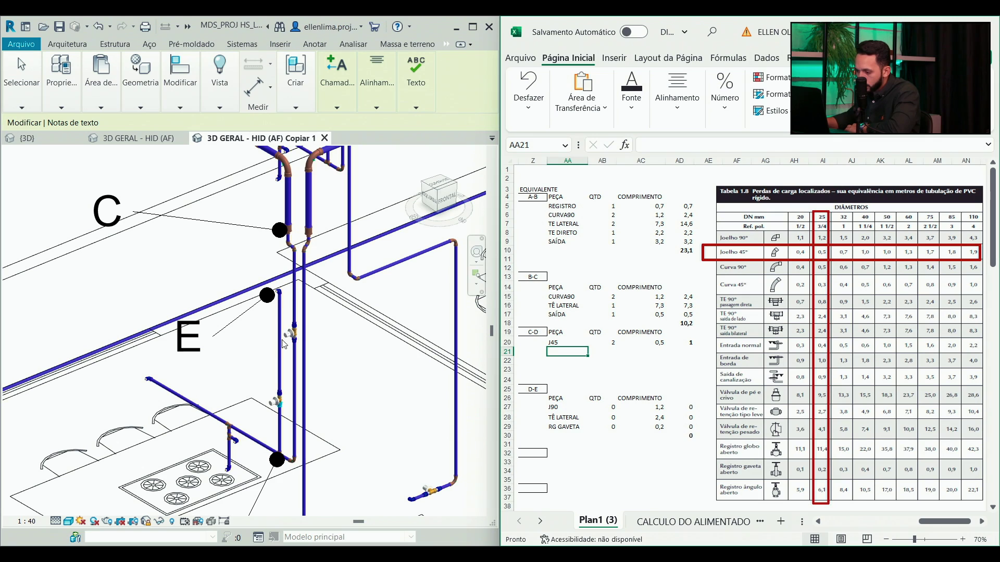
pyautogui.scroll(2, 284, 344)
pyautogui.scroll(-2, 293, 338)
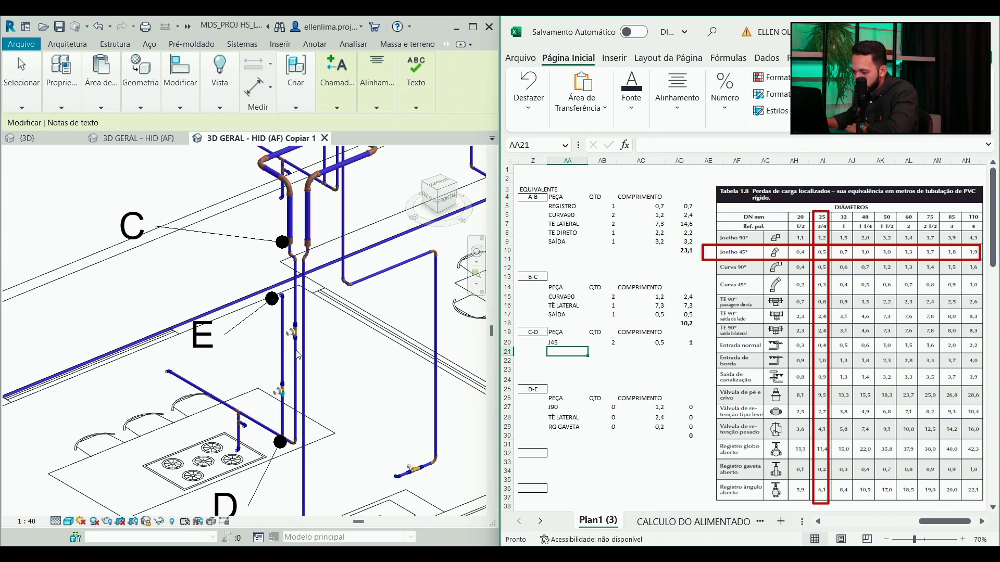
pyautogui.scroll(1, 298, 355)
pyautogui.write('REGISTRO')
pyautogui.press('Tab')
pyautogui.write('1')
pyautogui.press('Tab')
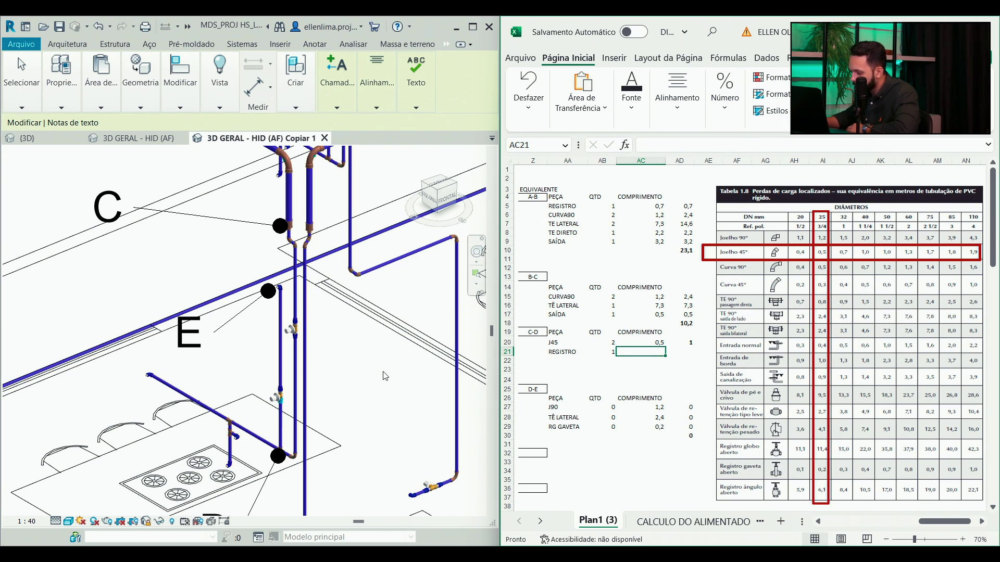
pyautogui.write('0,2')
pyautogui.press('Return')
# - Calculate REGISTRO's total in section C-D with the formula =AC21*AB21
pyautogui.click(682, 352)
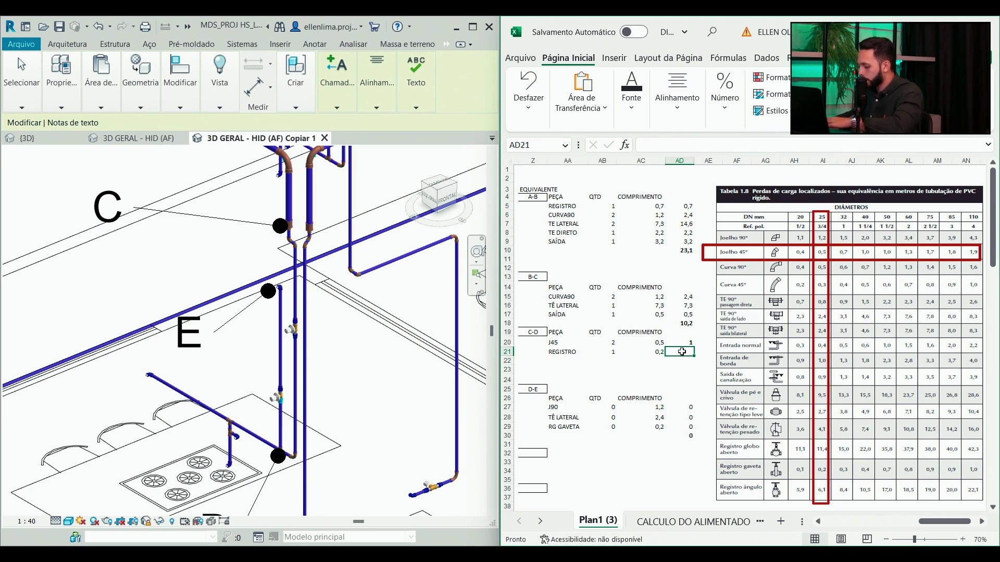
pyautogui.write('=')
pyautogui.click(620, 354)
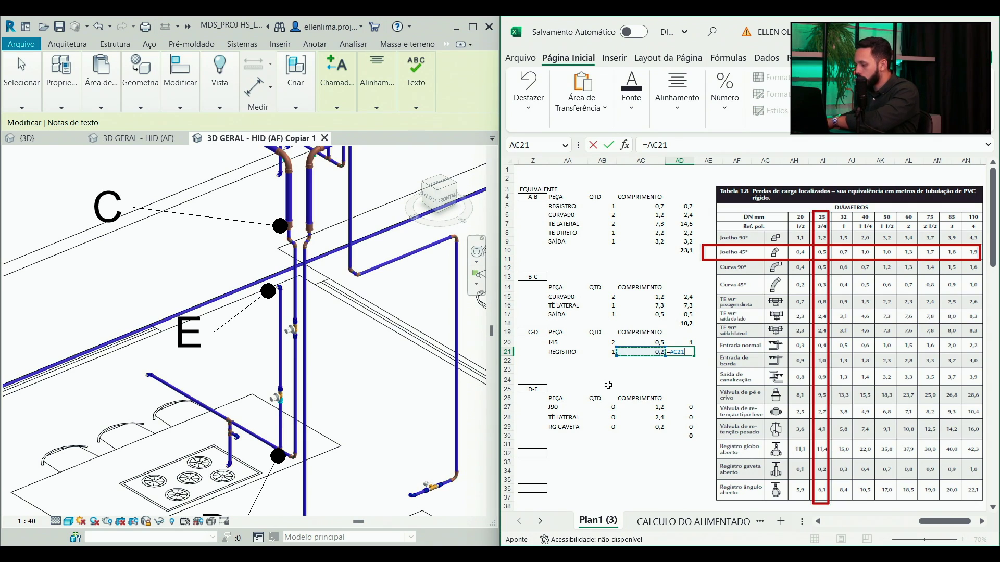
pyautogui.write('*')
pyautogui.click(602, 352)
pyautogui.press('Return')
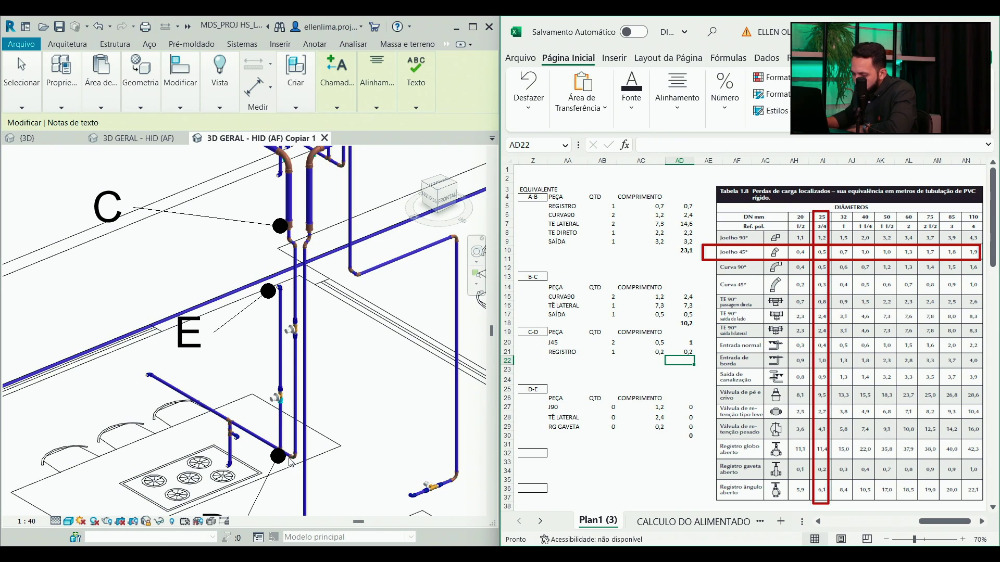
# - Add CURVA90 to section C-D with quantity 1 and length 0,5, moving the loss table's row highlight to Curva 90°
pyautogui.click(564, 360)
pyautogui.write('CURVA90')
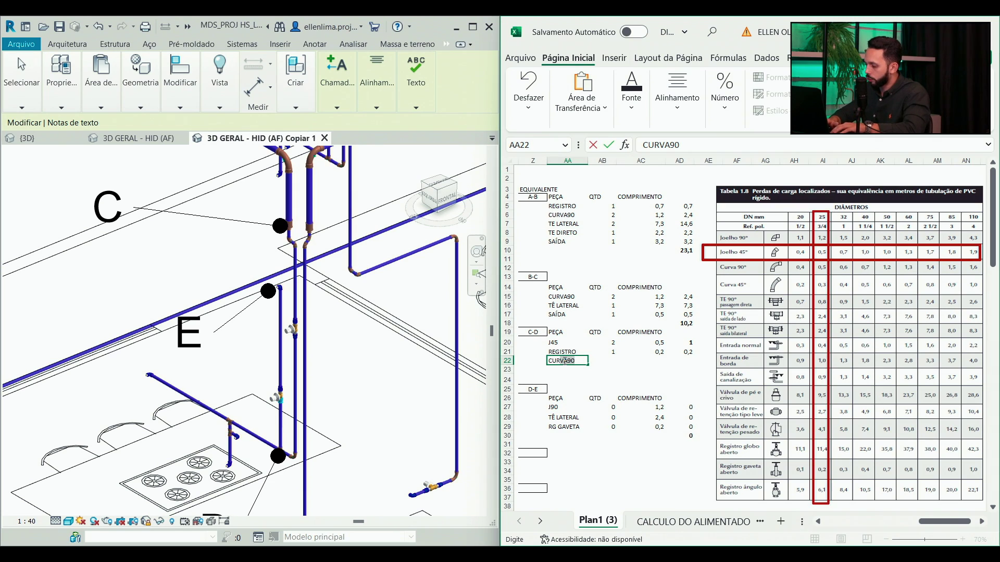
pyautogui.press('Tab')
pyautogui.write('1')
pyautogui.press('Tab')
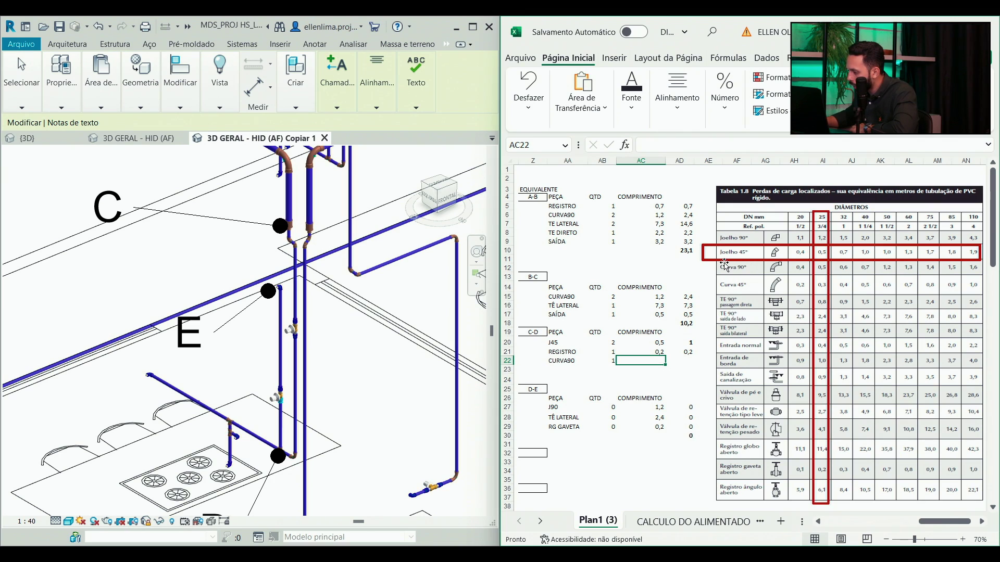
pyautogui.moveTo(712, 260); pyautogui.dragTo(712, 276)
pyautogui.click(625, 428)
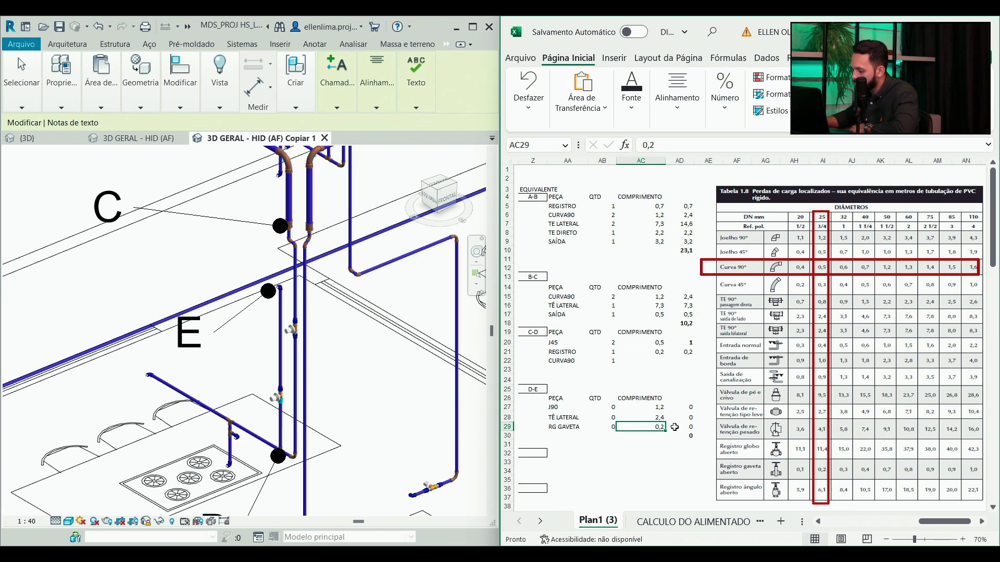
pyautogui.click(659, 361)
pyautogui.write('0,5')
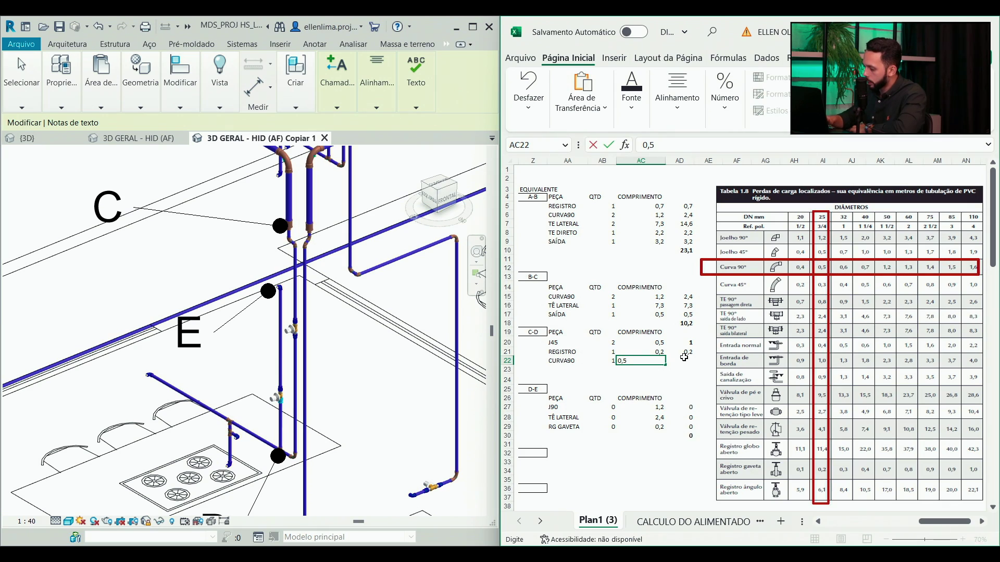
pyautogui.press('Return')
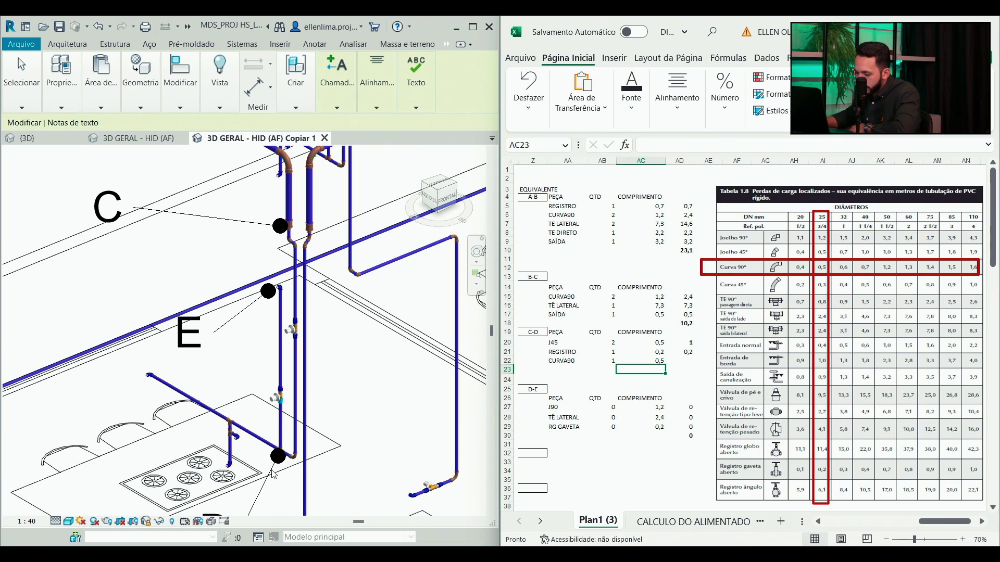
# - Shift point D's marker off the pipe tee in the model and add TÊ LATERAL to section C-D with quantity 1 and length 2,4
pyautogui.click(276, 465)
pyautogui.moveTo(256, 456); pyautogui.dragTo(240, 449)
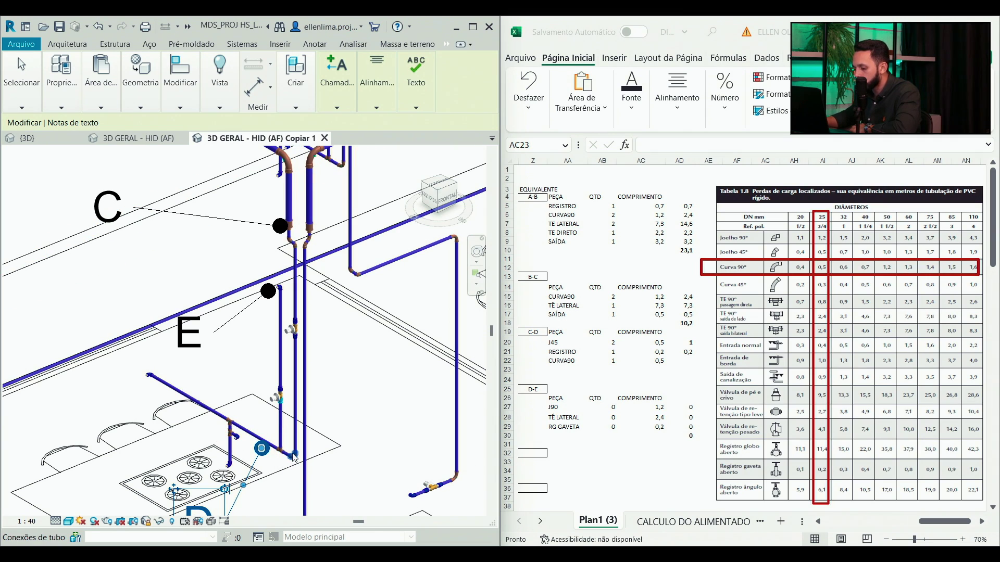
pyautogui.click(565, 369)
pyautogui.write('TÊ LATERAL')
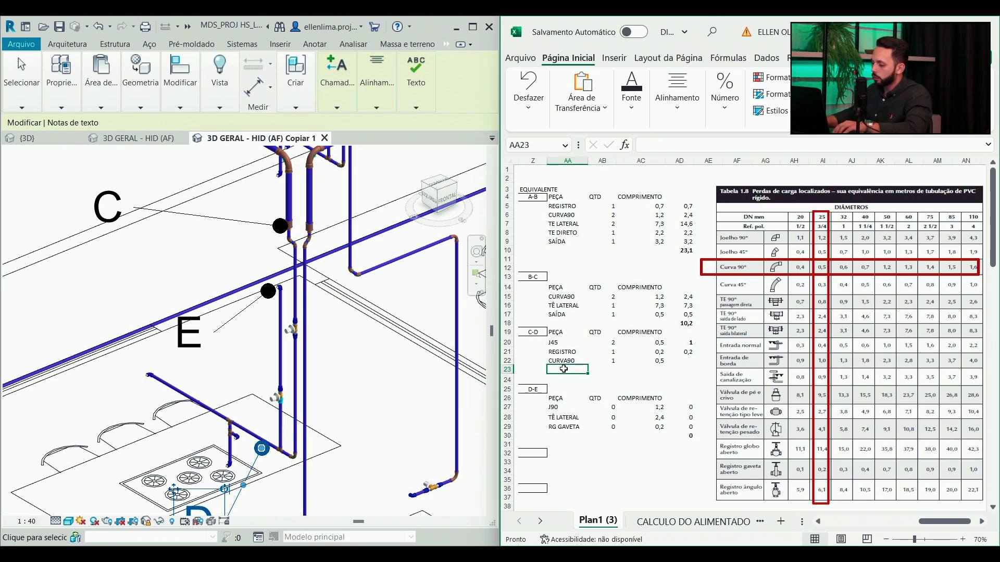
pyautogui.press('Tab')
pyautogui.write('1')
pyautogui.press('Tab')
pyautogui.moveTo(709, 275); pyautogui.dragTo(709, 325)
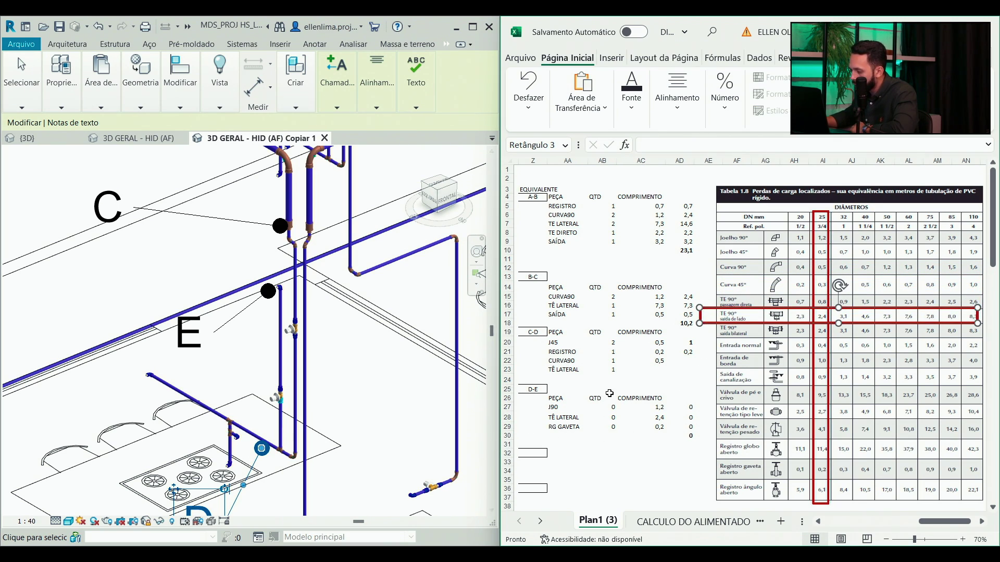
pyautogui.click(636, 370)
pyautogui.write('2')
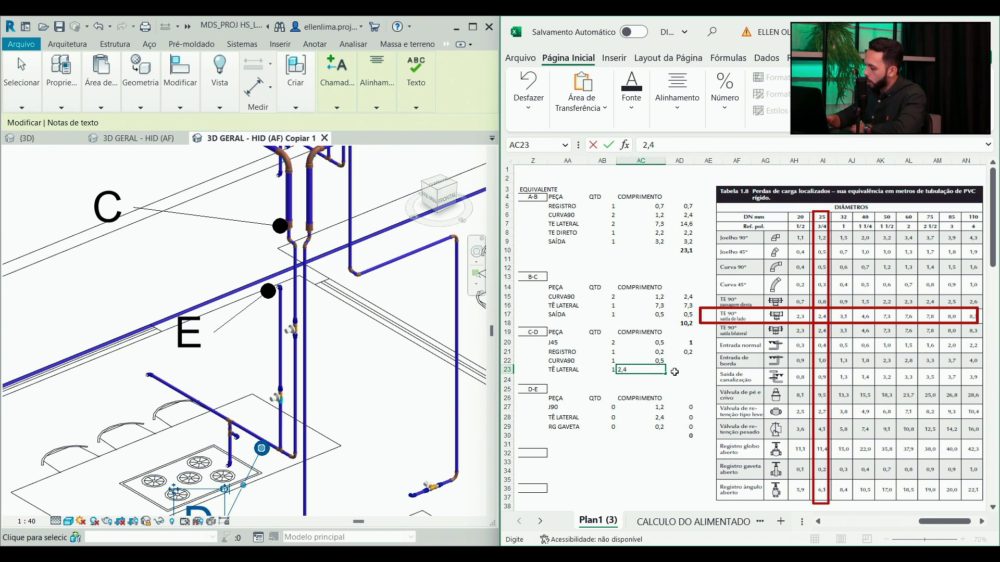
pyautogui.write(',4')
pyautogui.press('Return')
# - Check the J45 and REGISTRO total formulas and copy REGISTRO's formula down to the CURVA90 and TÊ LATERAL rows
pyautogui.click(685, 354)
pyautogui.doubleClick(686, 353)
pyautogui.press('Return')
pyautogui.click(689, 350)
pyautogui.doubleClick(692, 344)
pyautogui.press('Return')
pyautogui.moveTo(694, 354); pyautogui.dragTo(694, 373)
# - Sum section C-D's fitting totals in AD24 with the formula =AD20+AD21+AD22+AD23
pyautogui.click(679, 386)
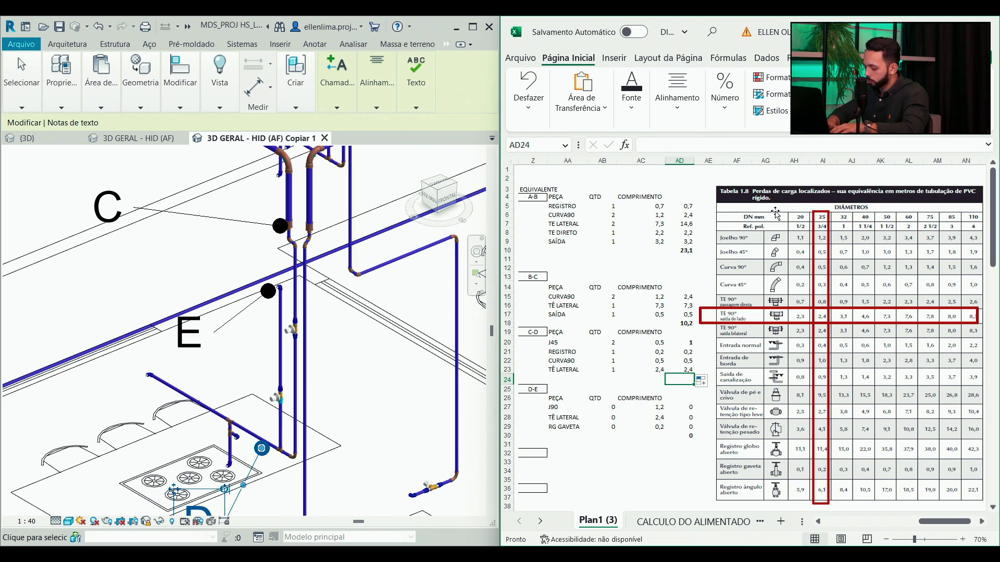
pyautogui.write('=')
pyautogui.click(686, 342)
pyautogui.write('-')
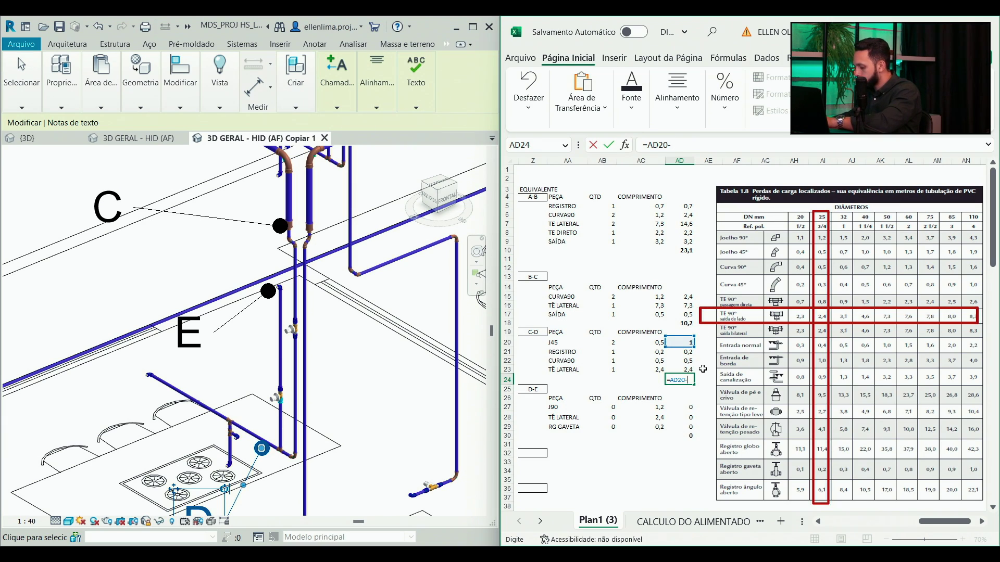
pyautogui.write('+')
pyautogui.click(685, 352)
pyautogui.write('+')
pyautogui.click(683, 361)
pyautogui.write('+')
pyautogui.click(682, 368)
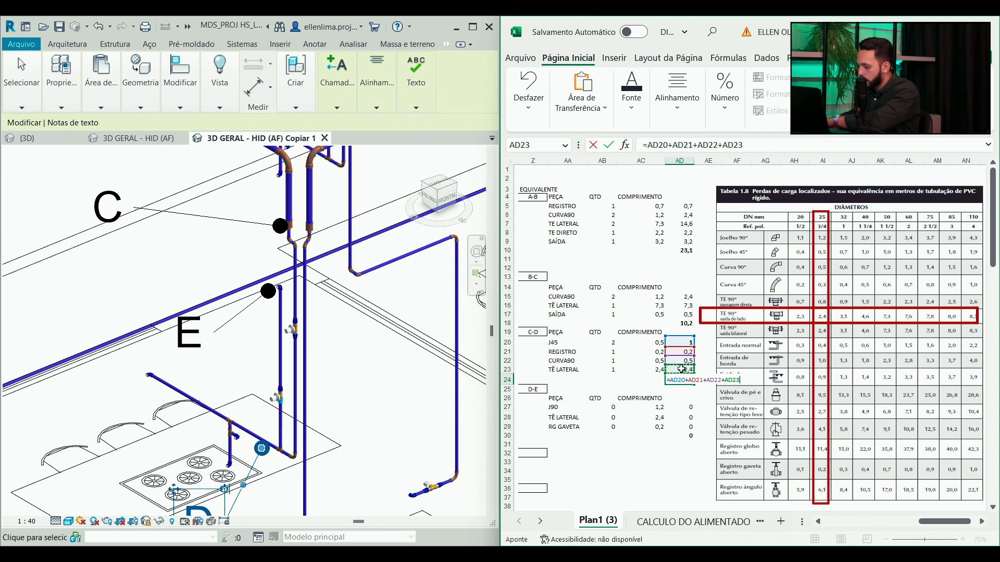
pyautogui.press('Return')
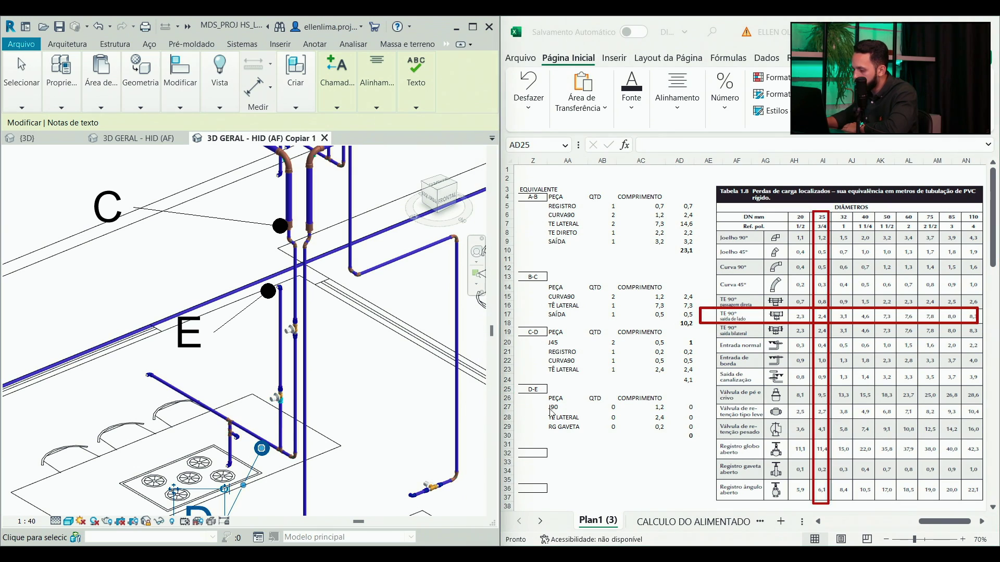
# - Compare section D-E's parts with the model and clear the TÊ LATERAL name from its list
pyautogui.click(568, 410)
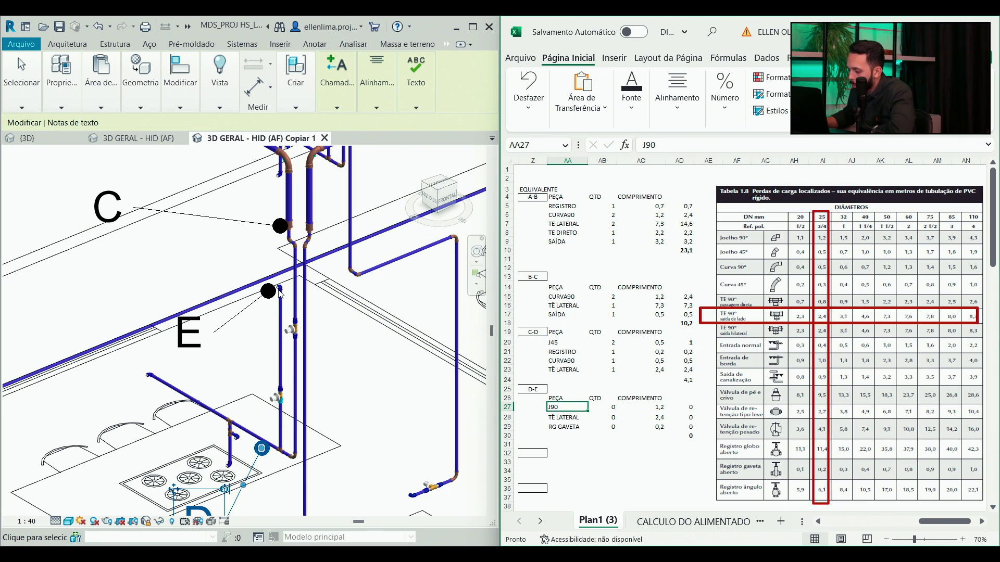
pyautogui.click(584, 420)
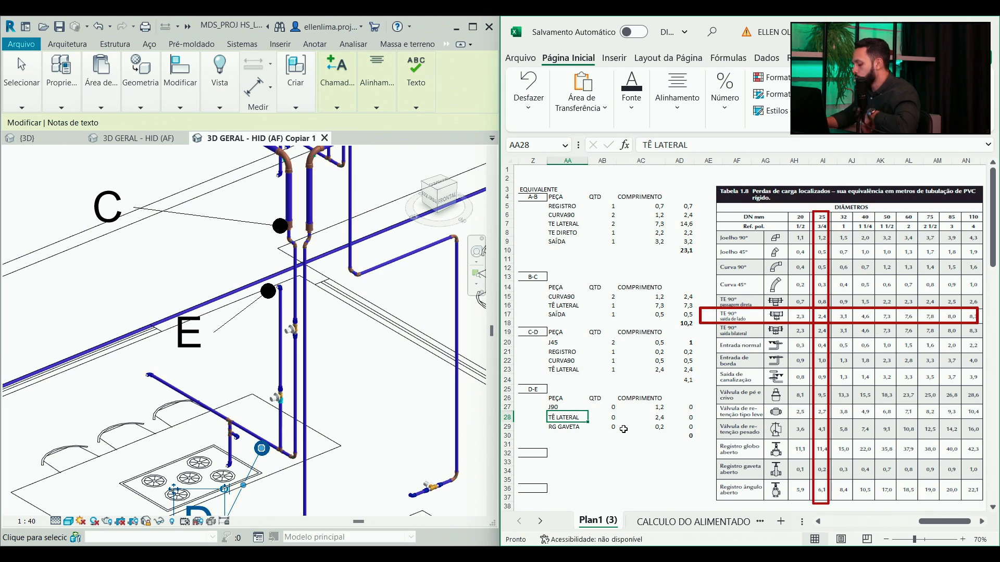
pyautogui.press('Delete')
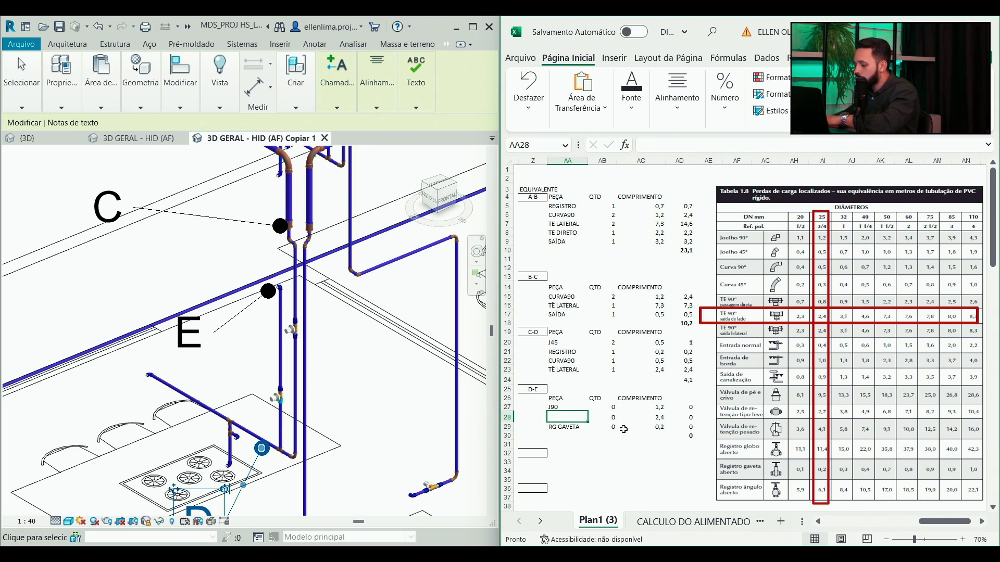
# - Set the quantities of J90 and RG GAVETA in section D-E to 1 each
pyautogui.click(611, 406)
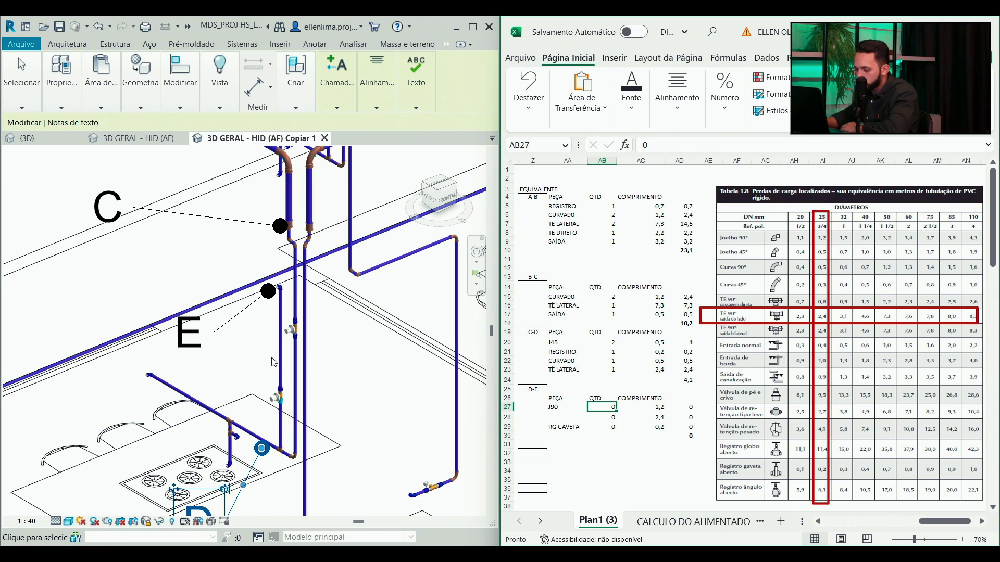
pyautogui.write('1')
pyautogui.press('Return')
pyautogui.press('Return')
pyautogui.write('4')
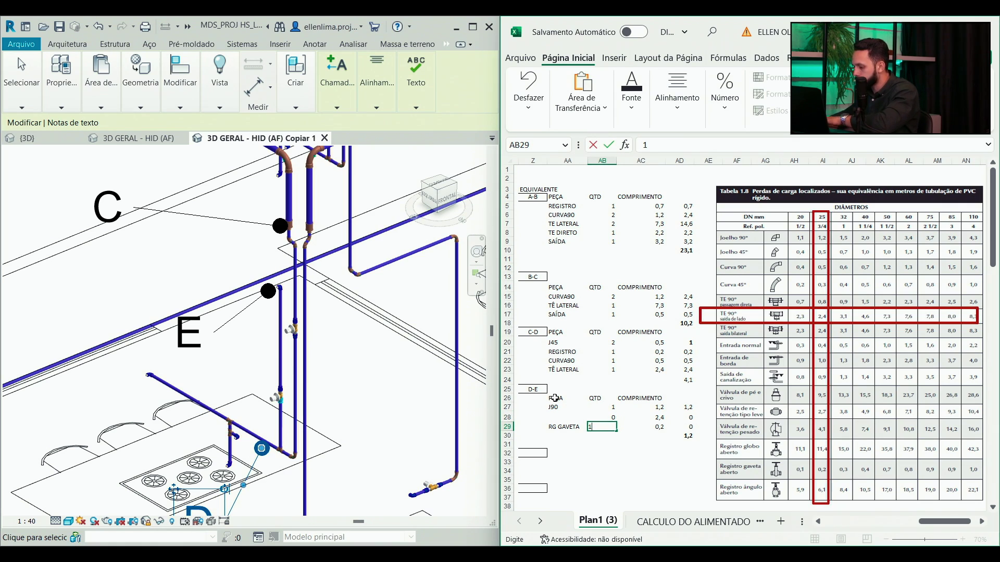
pyautogui.press('Return')
# - Check section D-E's total formula =SOMA(AD27:AD29) and move the loss table's row highlight to Curva 90°
pyautogui.click(679, 436)
pyautogui.hotkey('alt', '=')
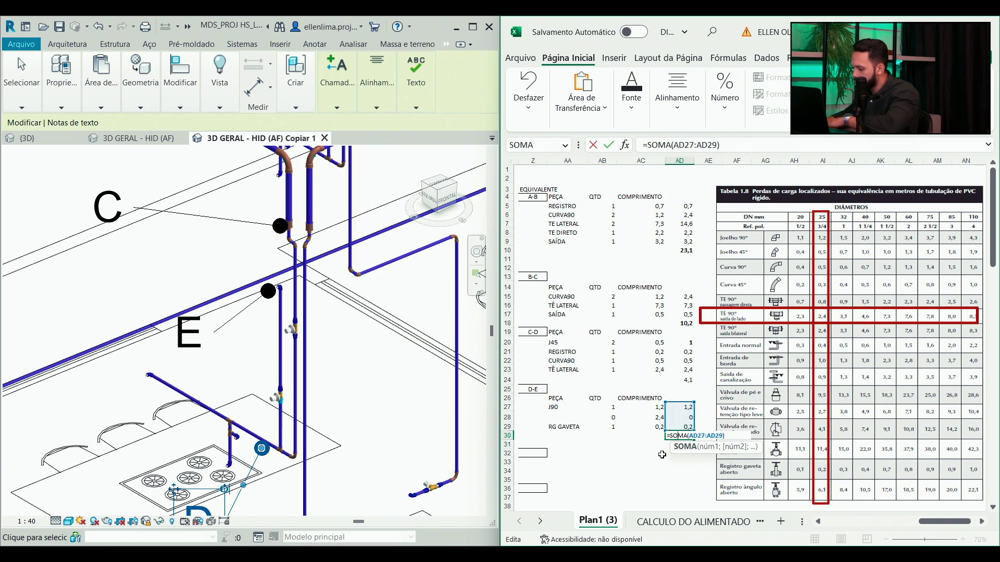
pyautogui.press('Return')
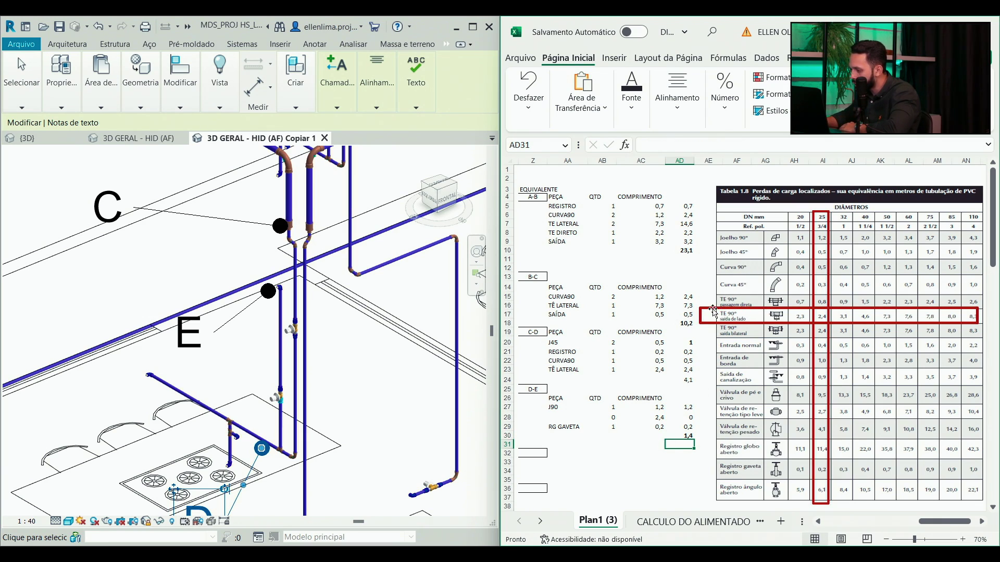
pyautogui.moveTo(709, 308); pyautogui.dragTo(717, 259)
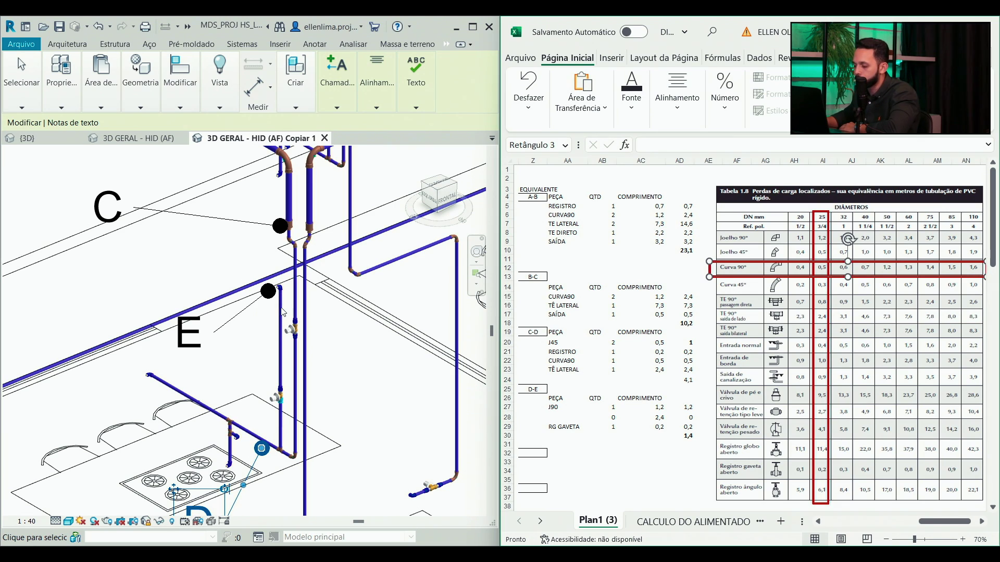
pyautogui.click(680, 418)
pyautogui.click(681, 435)
pyautogui.hscroll(-1, 674, 302)
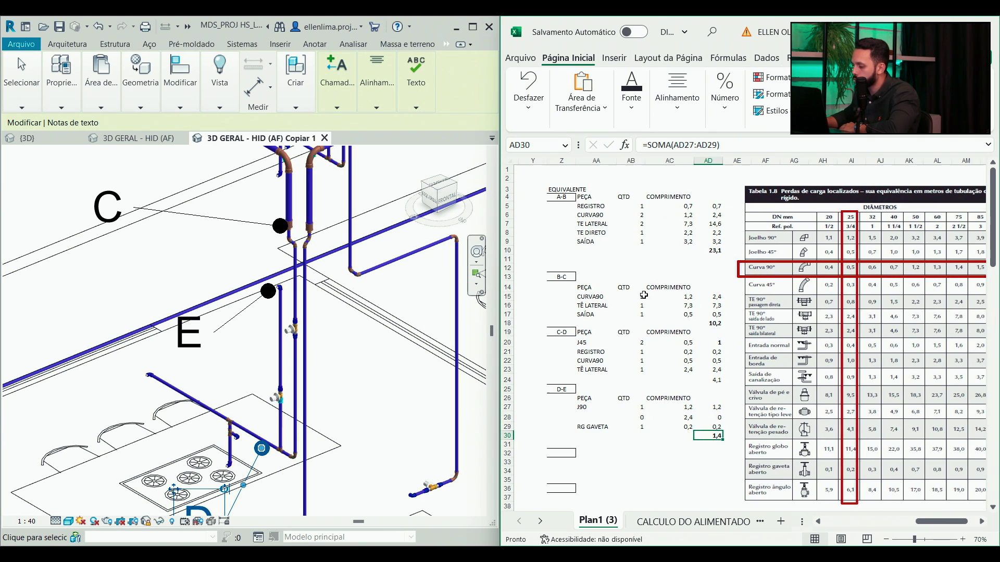
# - Set section A-B's equivalent length in the cold-water calculation table to 23 m
pyautogui.hscroll(-1, 702, 307)
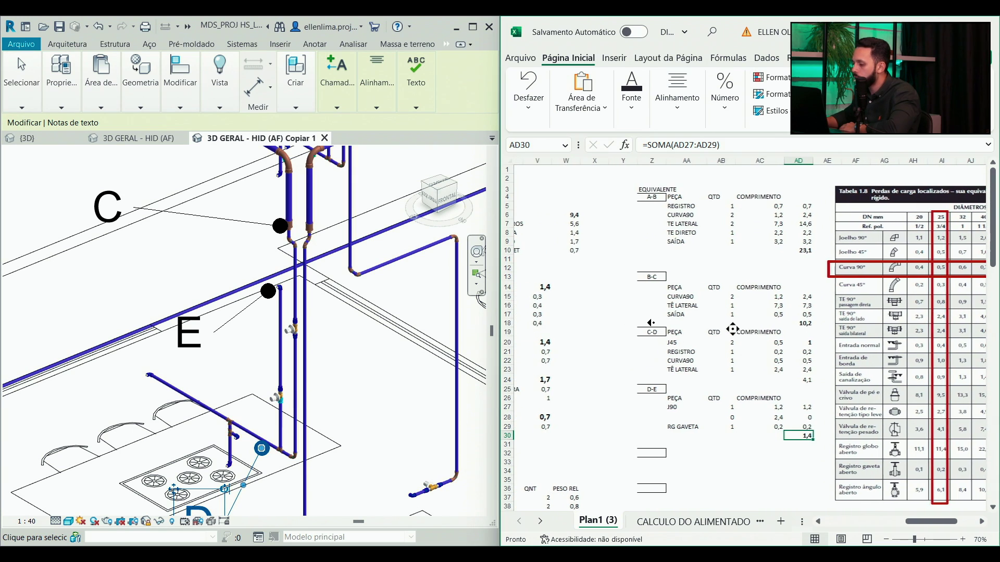
pyautogui.scroll(-1, 652, 323)
pyautogui.middleClick(750, 317)
pyautogui.keyDown('ctrl'); pyautogui.scroll(-1, 632, 308); pyautogui.keyUp('ctrl')
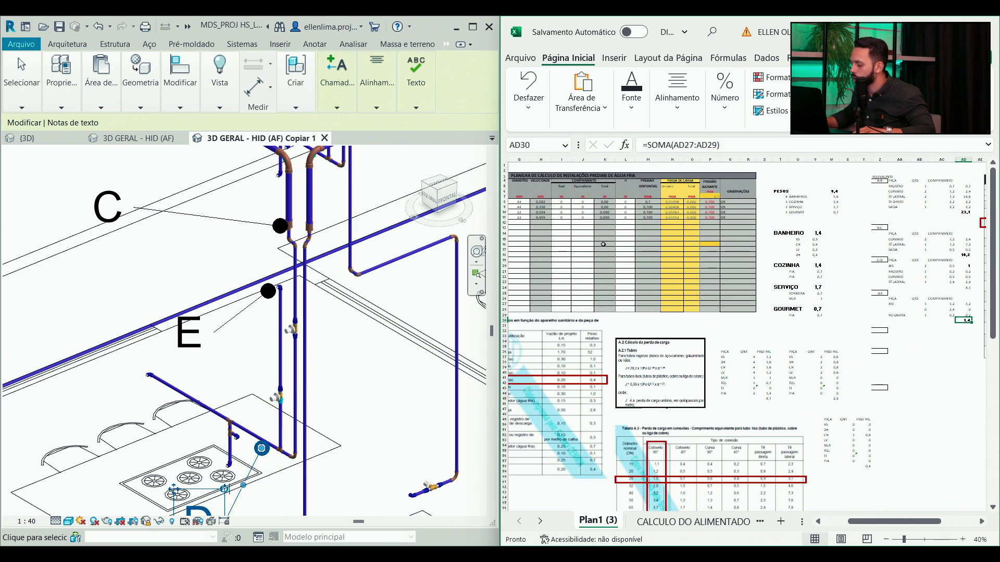
pyautogui.keyDown('ctrl'); pyautogui.scroll(3, 632, 308); pyautogui.keyUp('ctrl')
pyautogui.click(956, 31)
pyautogui.middleClick(456, 216)
pyautogui.scroll(6, 255, 234)
pyautogui.moveTo(689, 521); pyautogui.dragTo(771, 519)
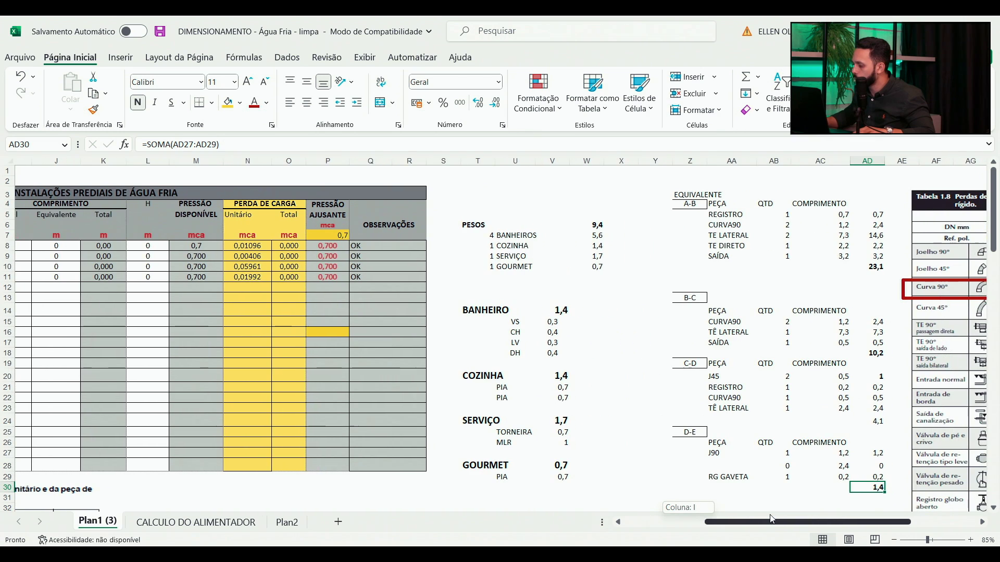
pyautogui.moveTo(771, 518); pyautogui.dragTo(690, 522)
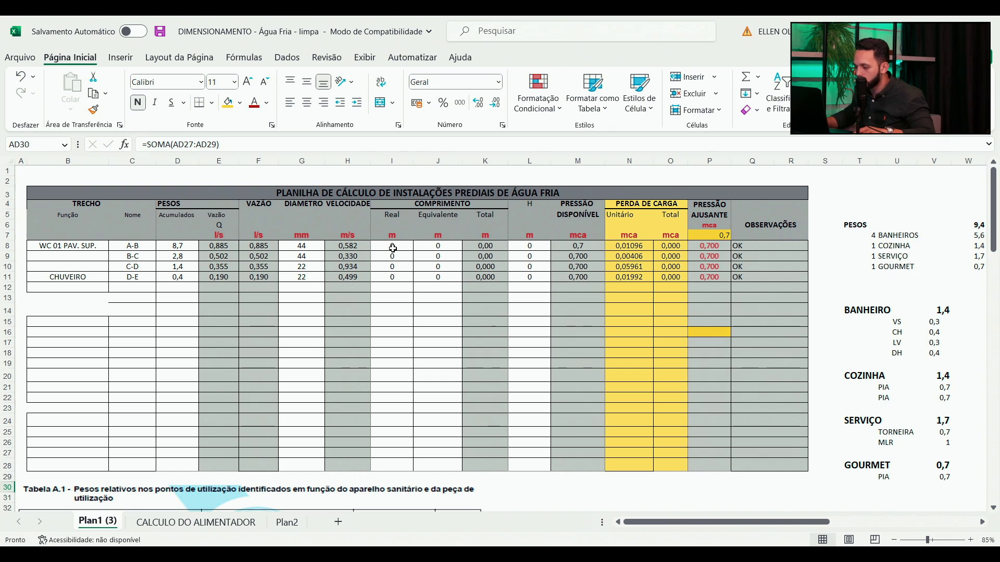
pyautogui.write('23')
pyautogui.press('Return')
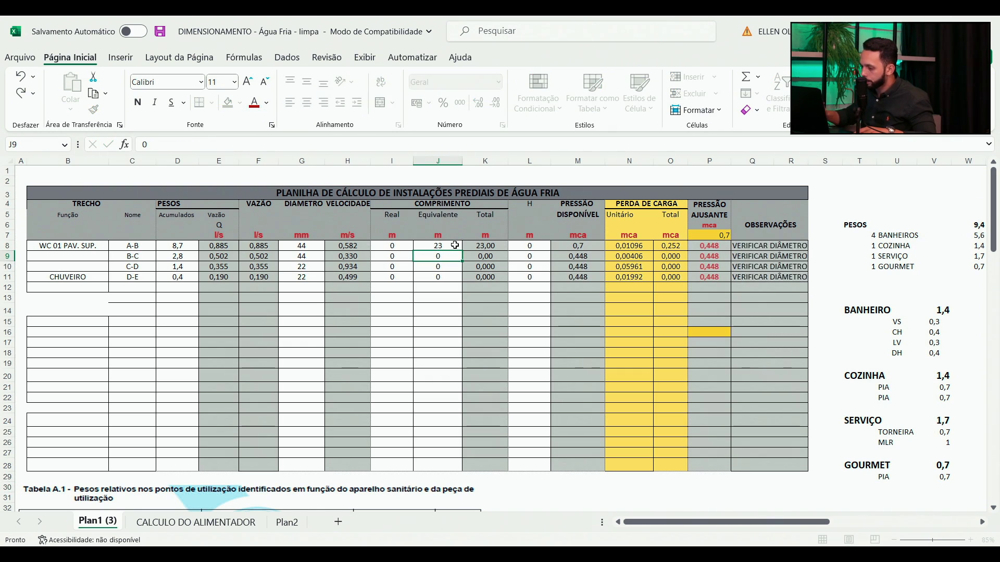
# - Set section B-C's equivalent length in the calculation table to 10,2 m, taken from its fitting total
pyautogui.moveTo(684, 520); pyautogui.dragTo(779, 518)
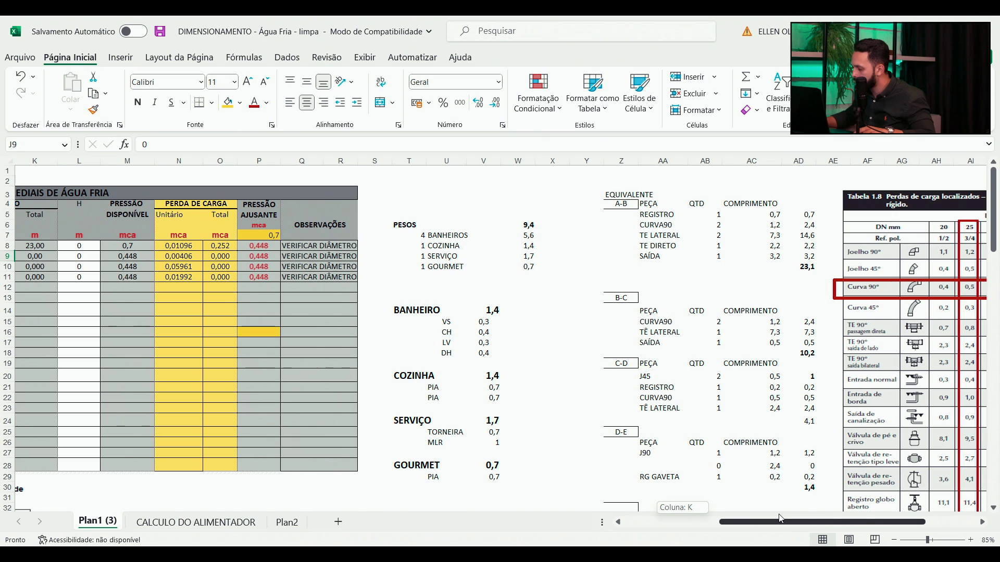
pyautogui.moveTo(777, 519); pyautogui.dragTo(708, 520)
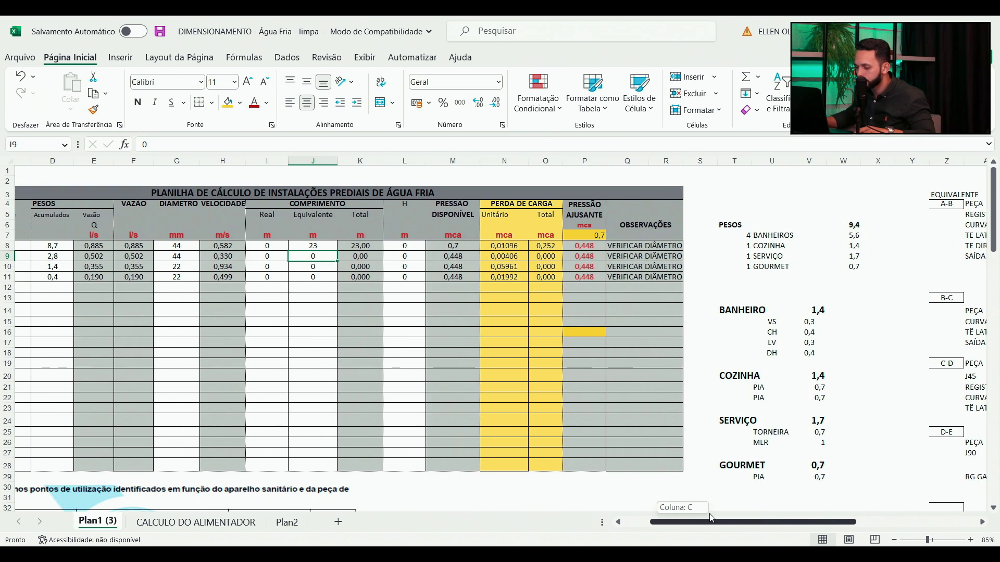
pyautogui.write('10,')
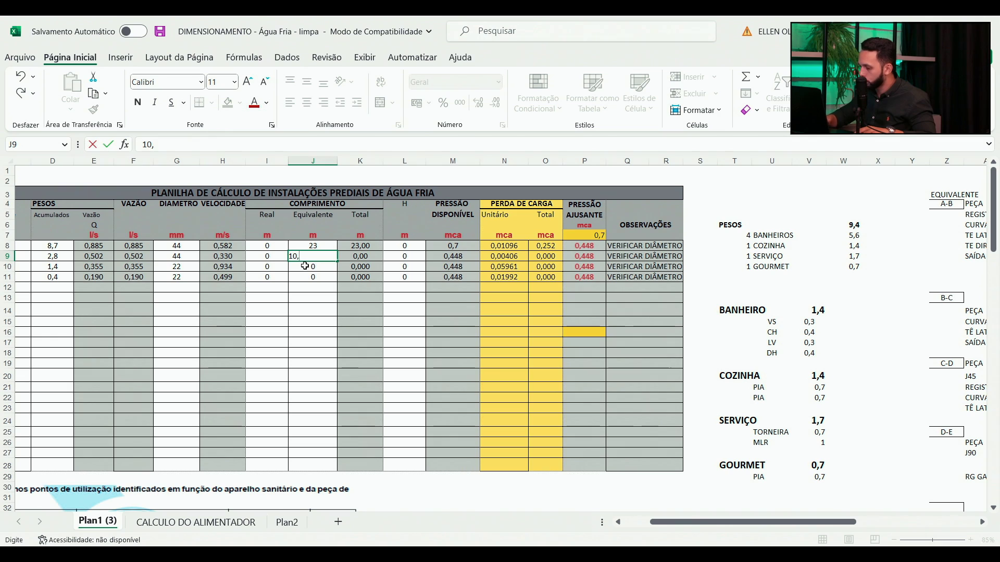
pyautogui.write('2')
pyautogui.press('Return')
# - Look up section C-D's fitting total and set its equivalent length in the calculation table to 4,1 m
pyautogui.moveTo(682, 522); pyautogui.dragTo(739, 529)
pyautogui.click(868, 422)
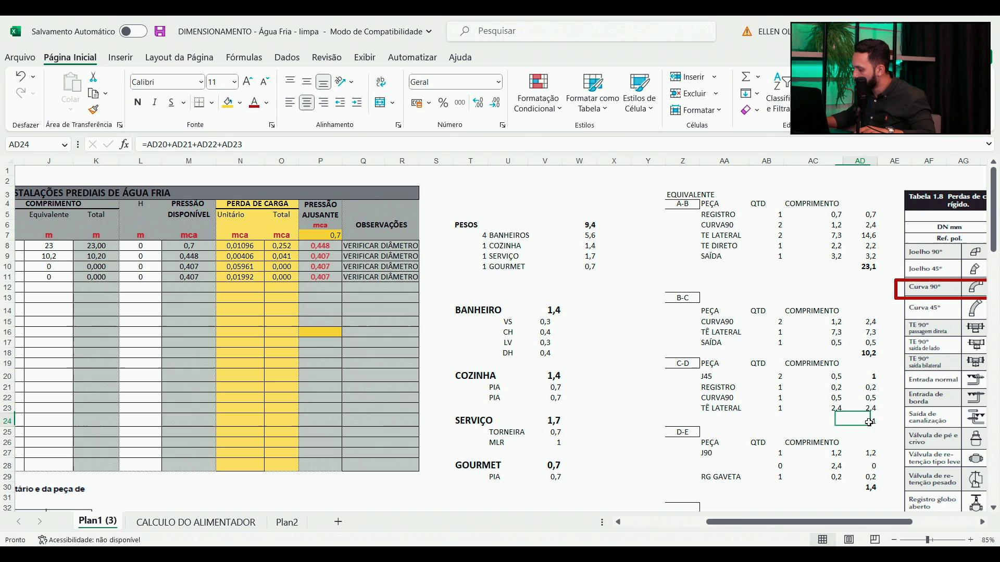
pyautogui.moveTo(806, 524); pyautogui.dragTo(723, 523)
pyautogui.click(428, 267)
pyautogui.write('4,1')
pyautogui.press('Return')
# - Set section D-E's equivalent length to 1,4 m and save the workbook
pyautogui.write('1,4')
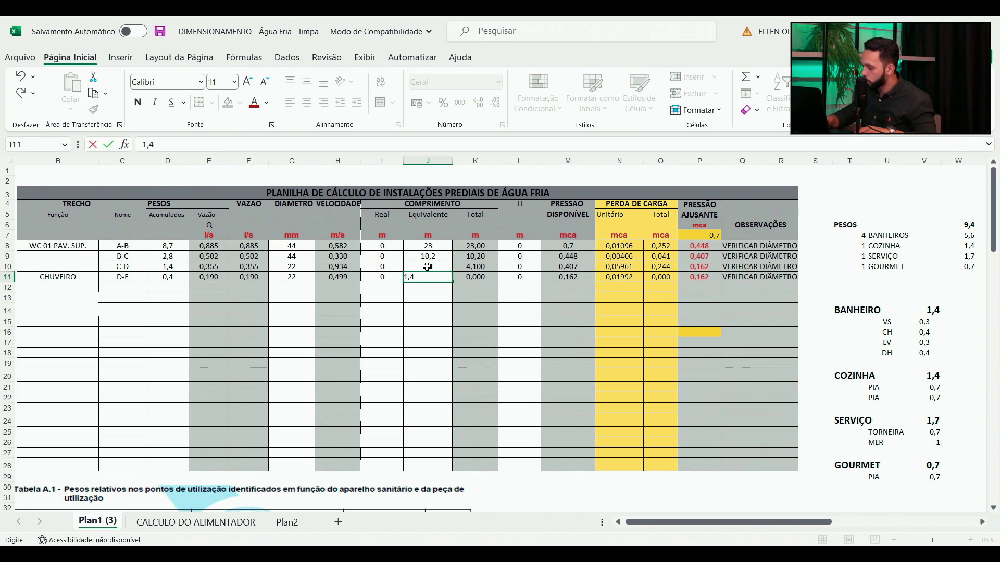
pyautogui.click(161, 34)
pyautogui.moveTo(728, 526); pyautogui.dragTo(715, 525)
# - Review the observations and real-length cells of sections A-B to D-E
pyautogui.moveTo(756, 244); pyautogui.dragTo(756, 276)
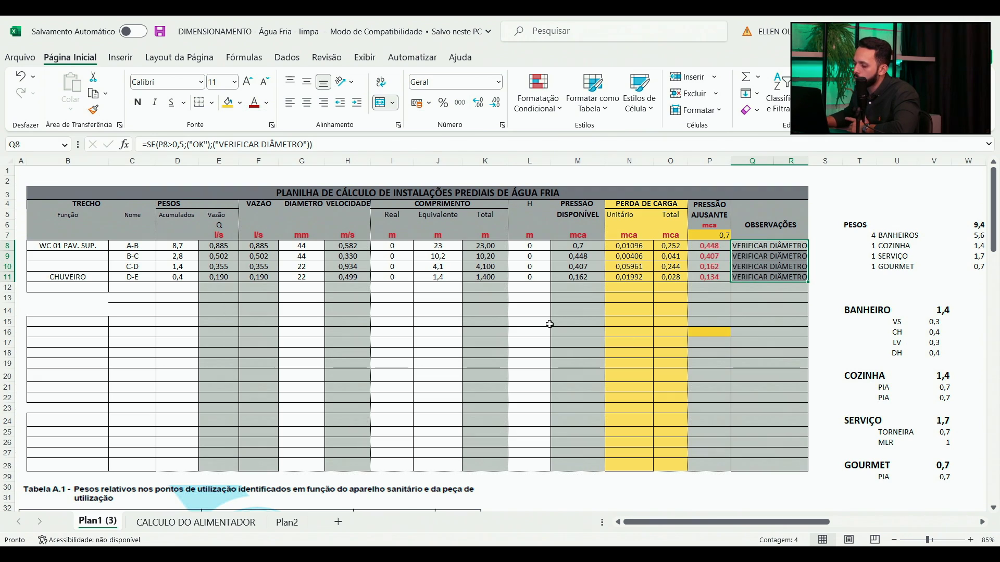
pyautogui.moveTo(390, 247); pyautogui.dragTo(391, 276)
pyautogui.click(392, 324)
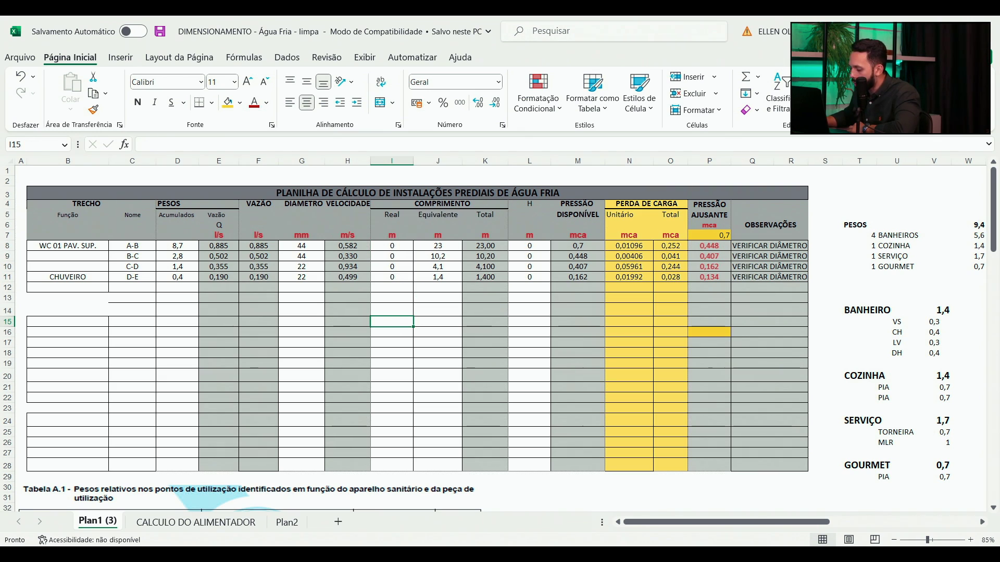
# - Switch to Revit and inspect the vertical 50 mm pipe between points A and B
pyautogui.hotkey('alt', 'Tab')
pyautogui.scroll(-2, 388, 296)
pyautogui.moveTo(390, 296); pyautogui.dragTo(290, 377)
pyautogui.moveTo(333, 195); pyautogui.dragTo(269, 319)
pyautogui.click(298, 277)
pyautogui.scroll(3, 263, 236)
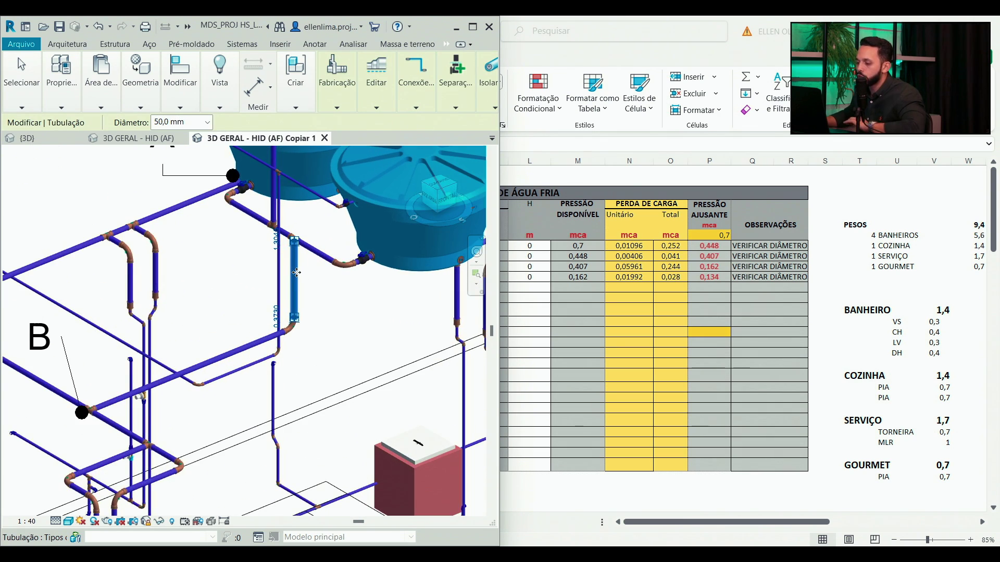
# - Examine the horizontal 50 mm pipe segments of section A-B beside the water tanks
pyautogui.keyDown('ctrl'); pyautogui.click(260, 231); pyautogui.keyUp('ctrl')
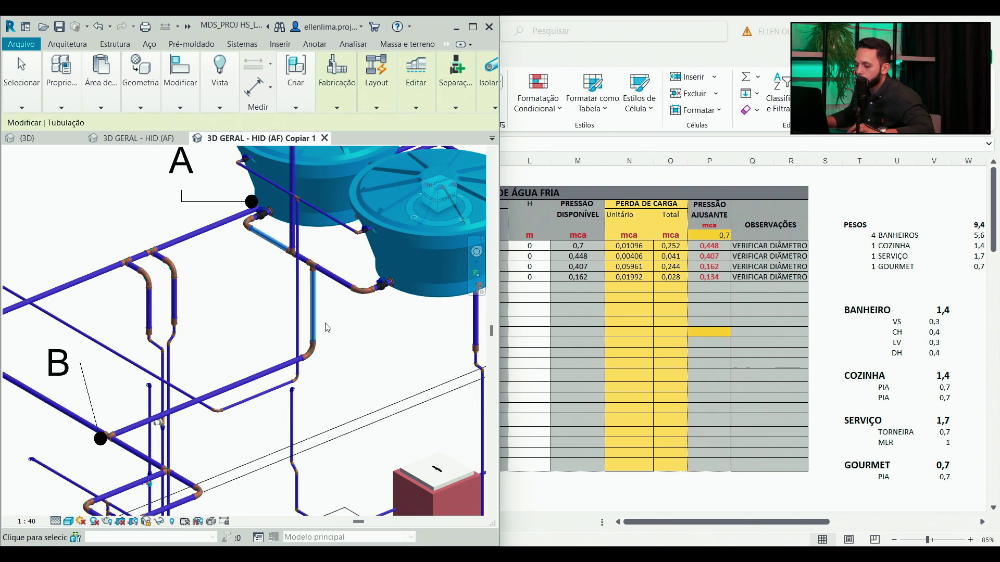
pyautogui.click(372, 355)
pyautogui.scroll(2, 255, 252)
pyautogui.click(286, 245)
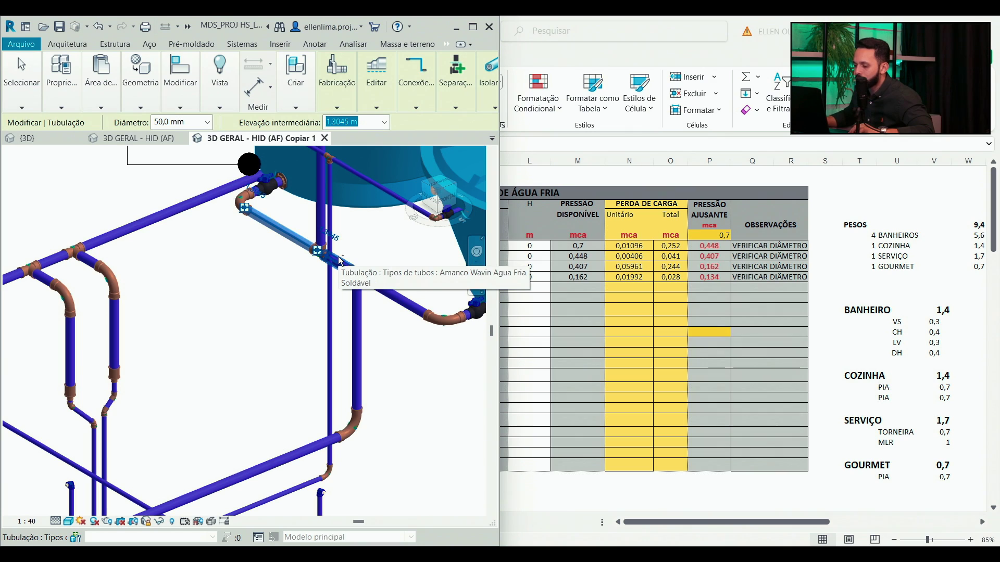
pyautogui.keyDown('ctrl'); pyautogui.click(339, 262); pyautogui.keyUp('ctrl')
pyautogui.scroll(-1, 375, 330)
pyautogui.scroll(-3, 374, 329)
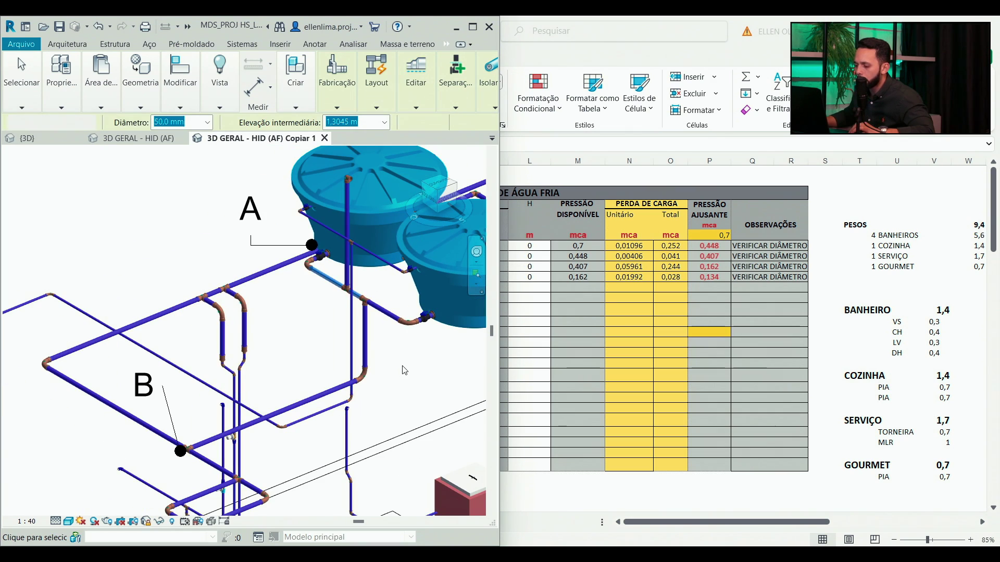
pyautogui.press('Escape')
# - Maximize the Revit window and show the project browser
pyautogui.click(472, 26)
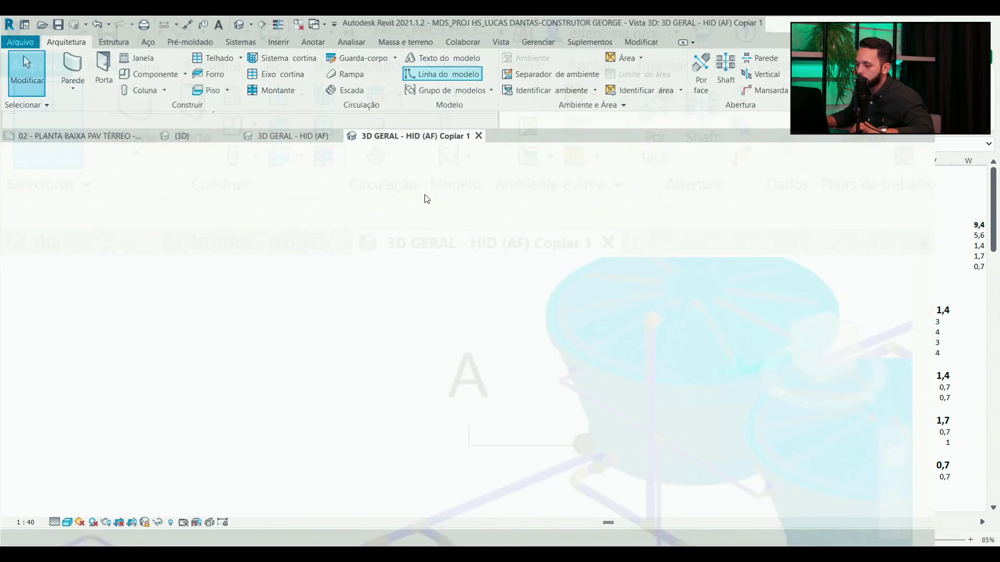
pyautogui.rightClick(156, 229)
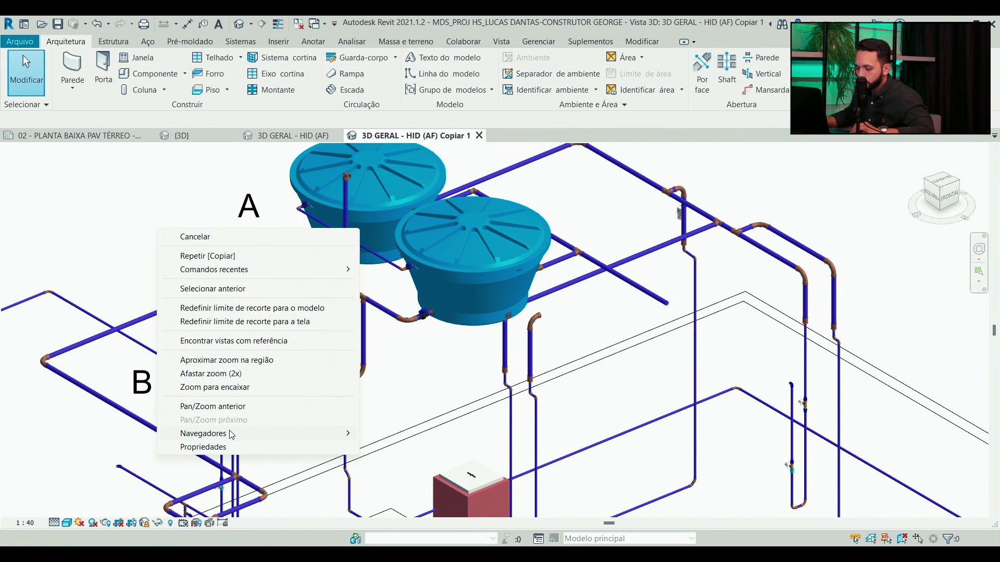
pyautogui.moveTo(232, 434)
pyautogui.click(428, 434)
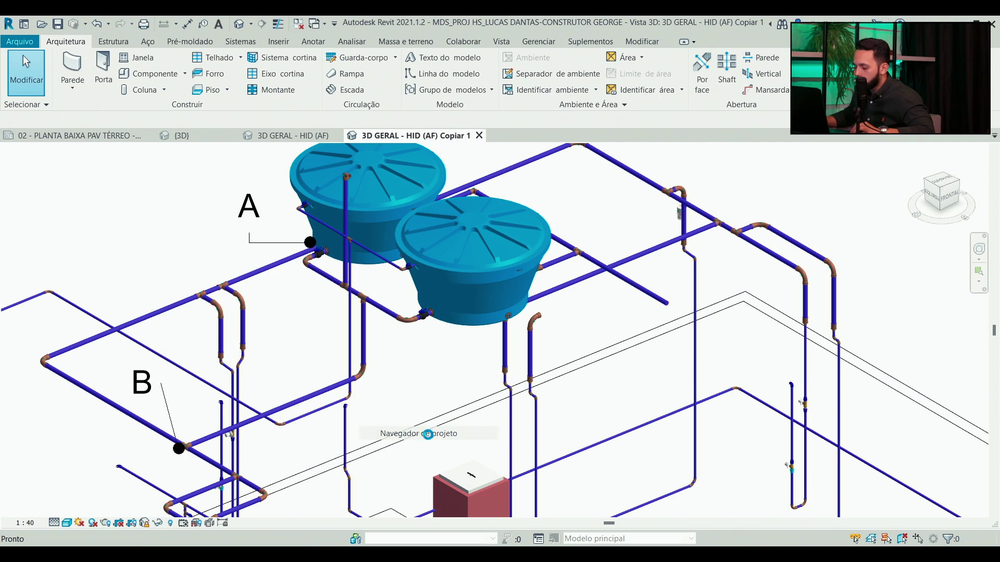
pyautogui.click(605, 172)
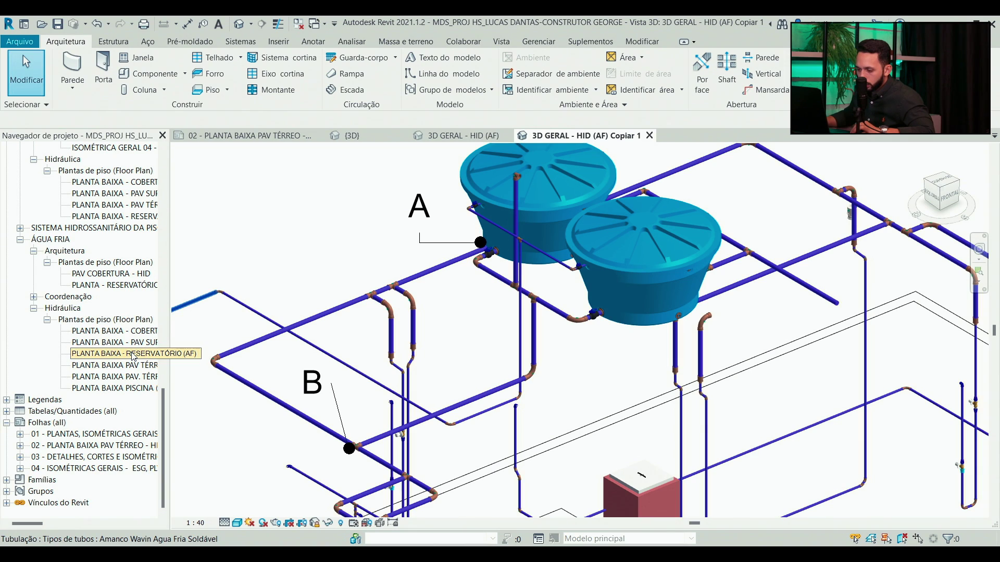
# - View the PLANTA BAIXA - COBERTURA (AF) and PLANTA BAIXA - RESERVATÓRIO (AF) floor plans and widen the project browser
pyautogui.doubleClick(138, 331)
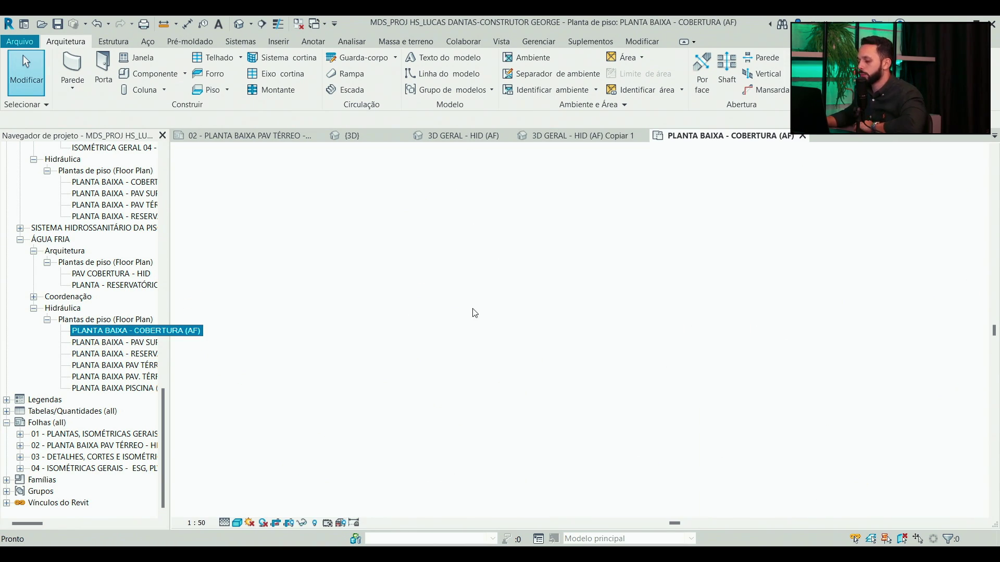
pyautogui.doubleClick(139, 355)
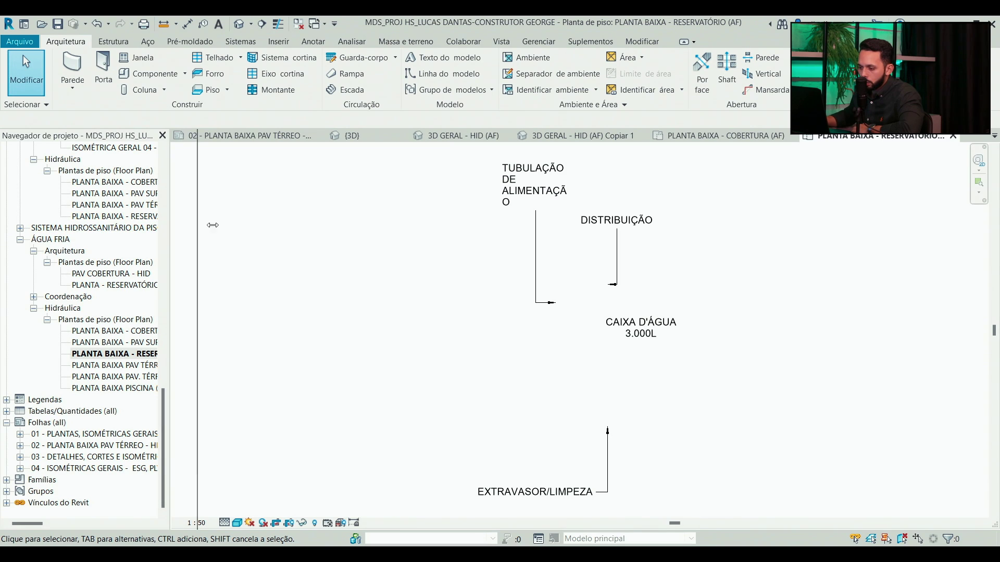
pyautogui.moveTo(213, 225); pyautogui.dragTo(271, 225)
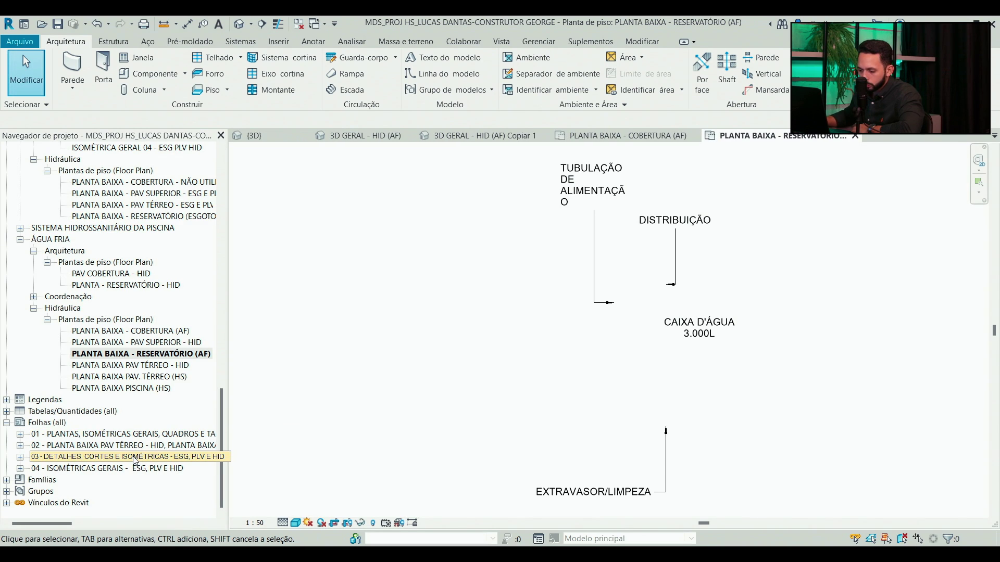
# - Open sheet 02 - PLANTA BAIXA PAV TÉRREO and activate its PAV COBERTURA viewport around the water tanks
pyautogui.doubleClick(130, 445)
pyautogui.scroll(-3, 687, 366)
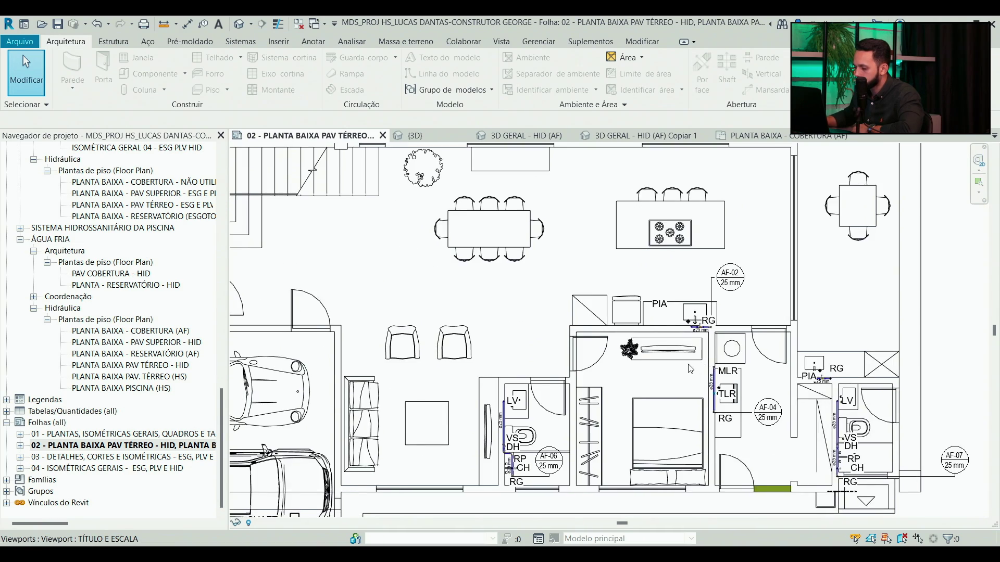
pyautogui.scroll(-1, 690, 367)
pyautogui.moveTo(690, 367); pyautogui.dragTo(633, 201)
pyautogui.scroll(6, 570, 440)
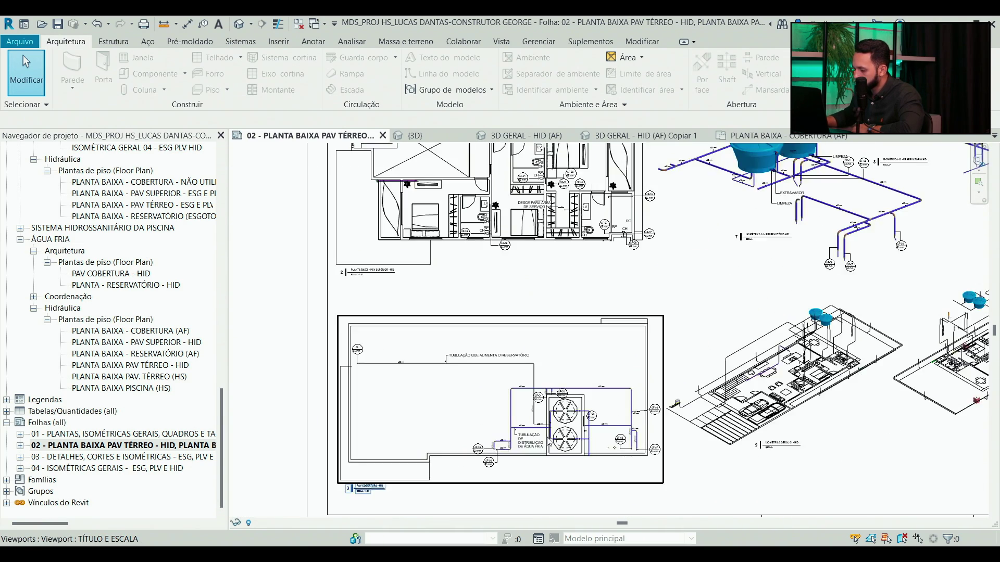
pyautogui.scroll(2, 560, 404)
pyautogui.moveTo(586, 396); pyautogui.dragTo(654, 406)
pyautogui.scroll(-1, 633, 348)
# - Add an aligned dimension from the upper tank's outlet pipe to the 50 mm distribution pipe
pyautogui.press('d')
pyautogui.press('i')
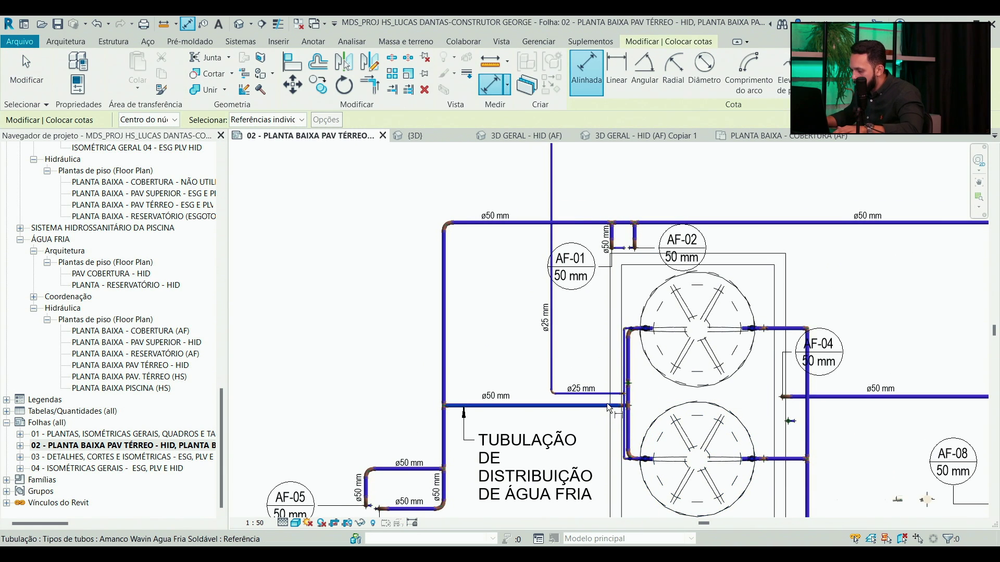
pyautogui.scroll(3, 643, 369)
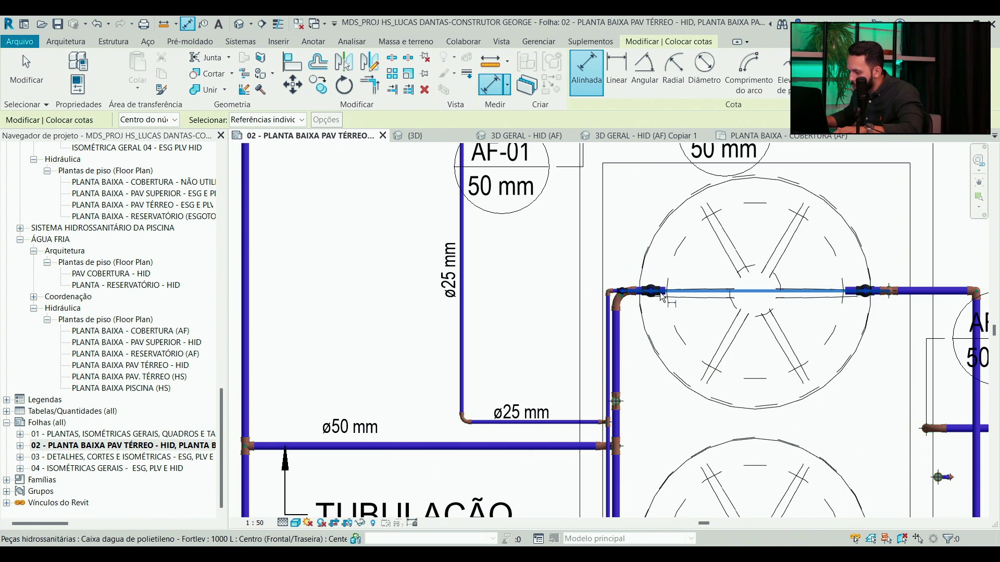
pyautogui.click(619, 450)
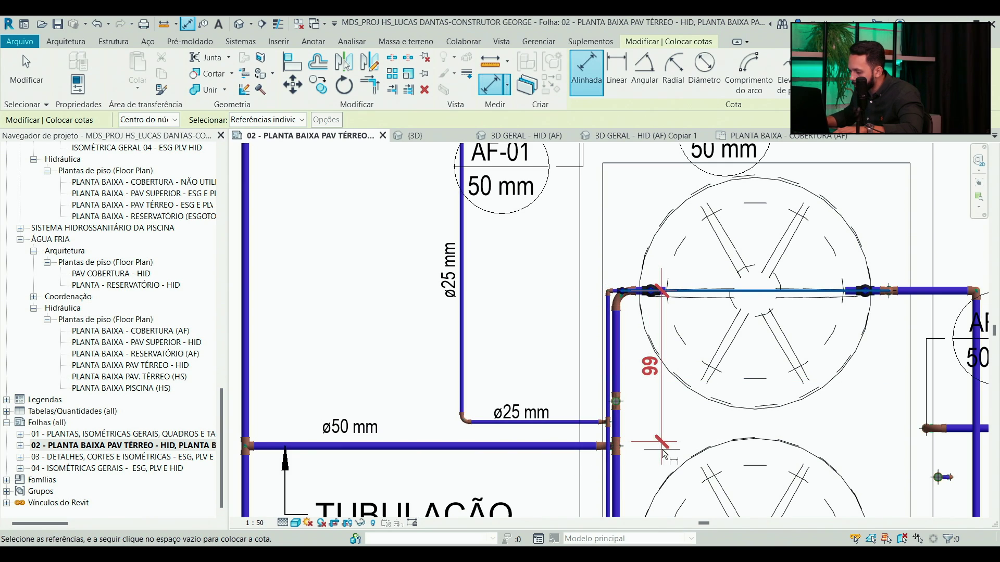
# - Dimension the horizontal 50 mm distribution pipe between the tank header and the vertical pipe run in plan
pyautogui.click(616, 435)
pyautogui.moveTo(385, 448); pyautogui.dragTo(571, 357)
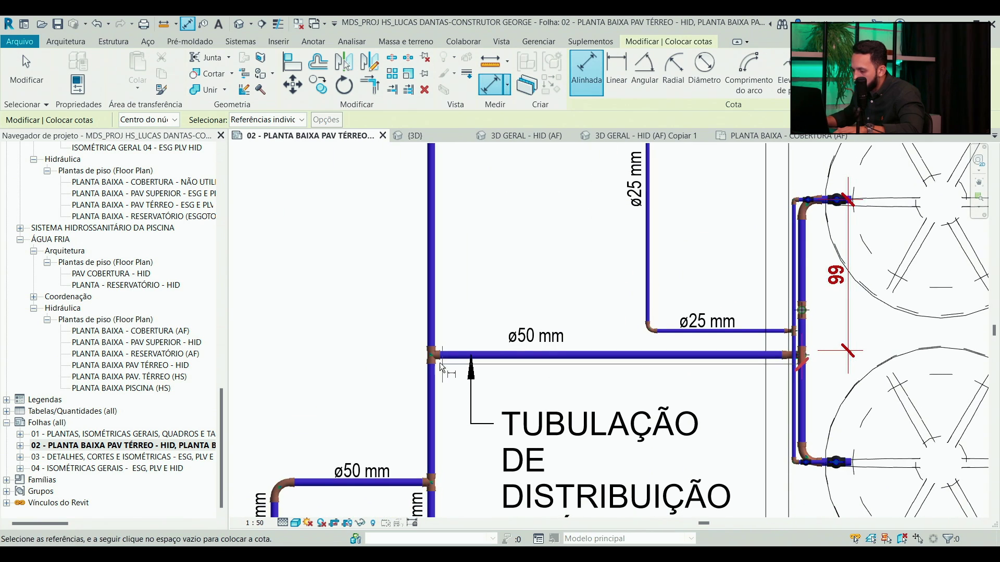
pyautogui.click(431, 372)
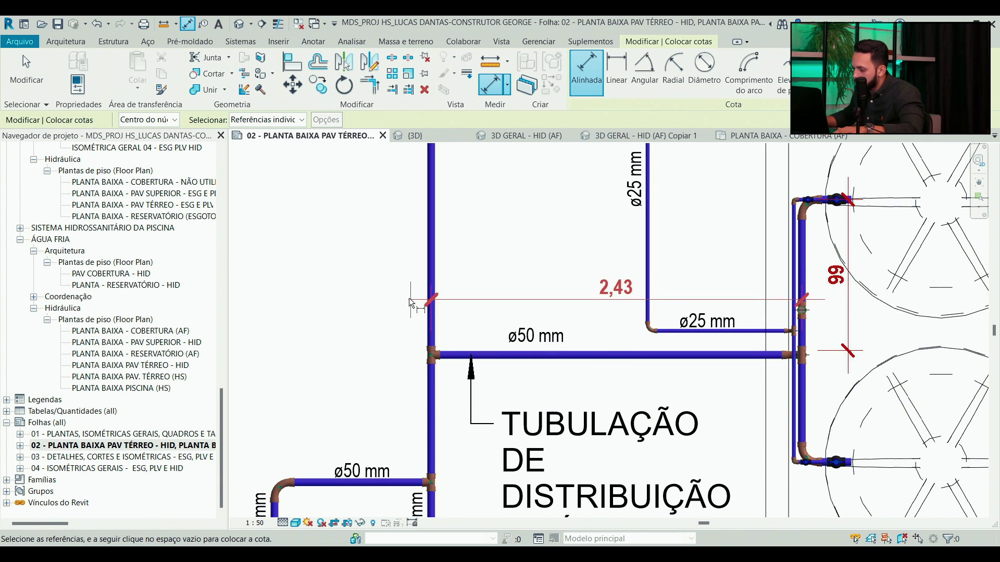
pyautogui.click(411, 295)
# - Dimension the 50 mm pipe from the distribution pipe's tee down to the branch tee near AF-05
pyautogui.click(497, 239)
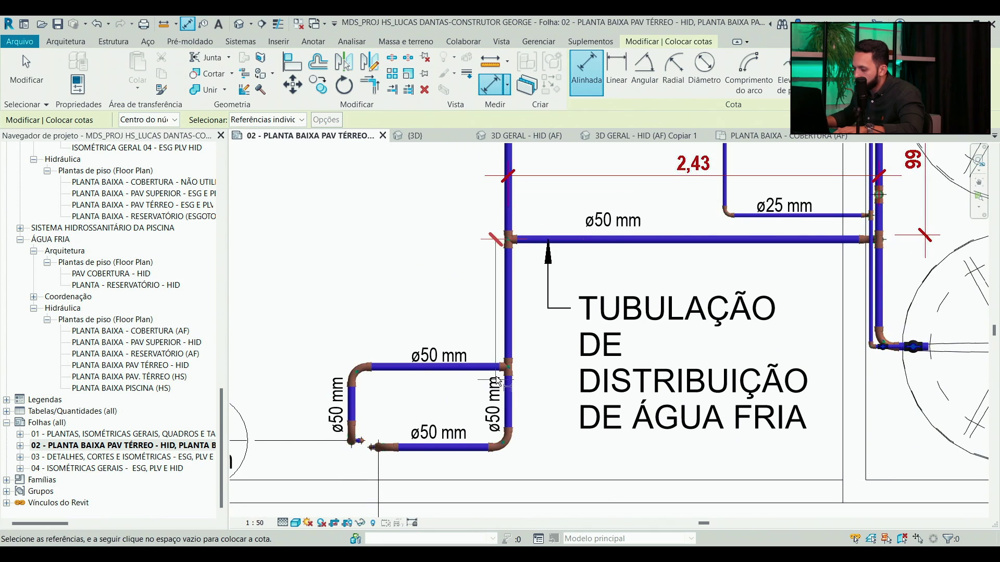
pyautogui.click(497, 369)
pyautogui.click(471, 308)
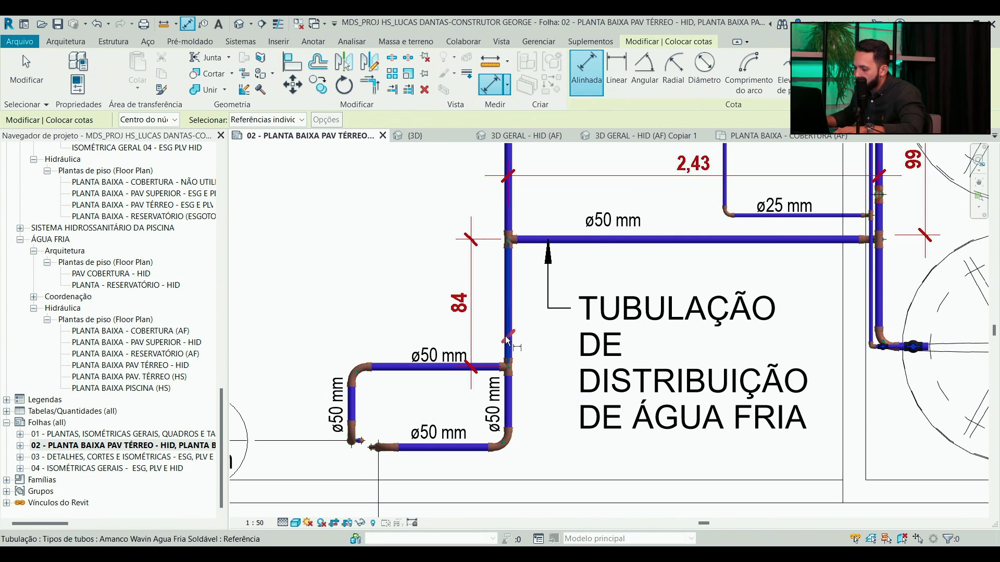
# - Dimension the upper horizontal branch pipe near AF-05 and return to the 3D GERAL - HID (AF) Copiar 1 view
pyautogui.click(507, 341)
pyautogui.click(352, 401)
pyautogui.click(320, 340)
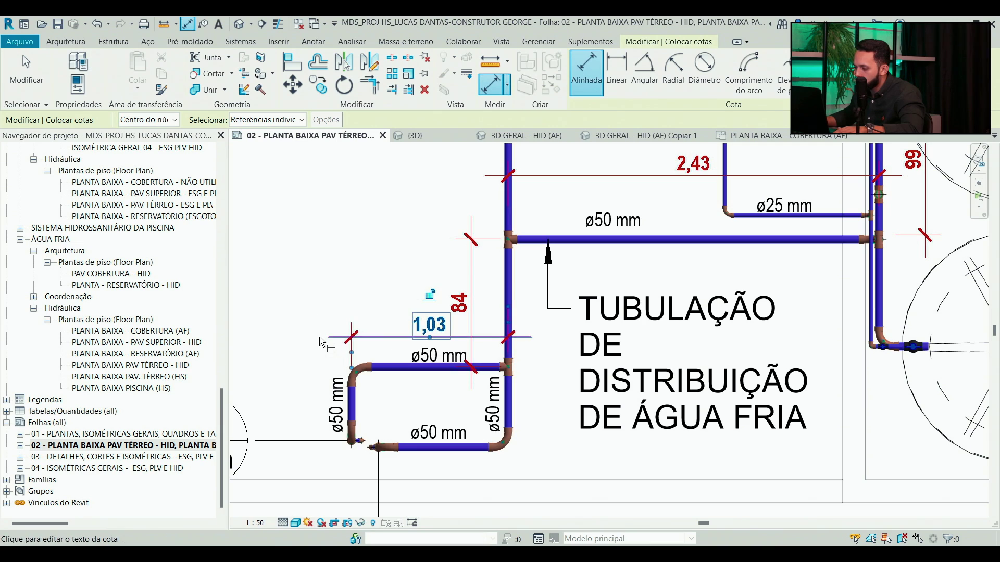
pyautogui.scroll(-2, 321, 344)
pyautogui.press('Escape')
pyautogui.press('Escape')
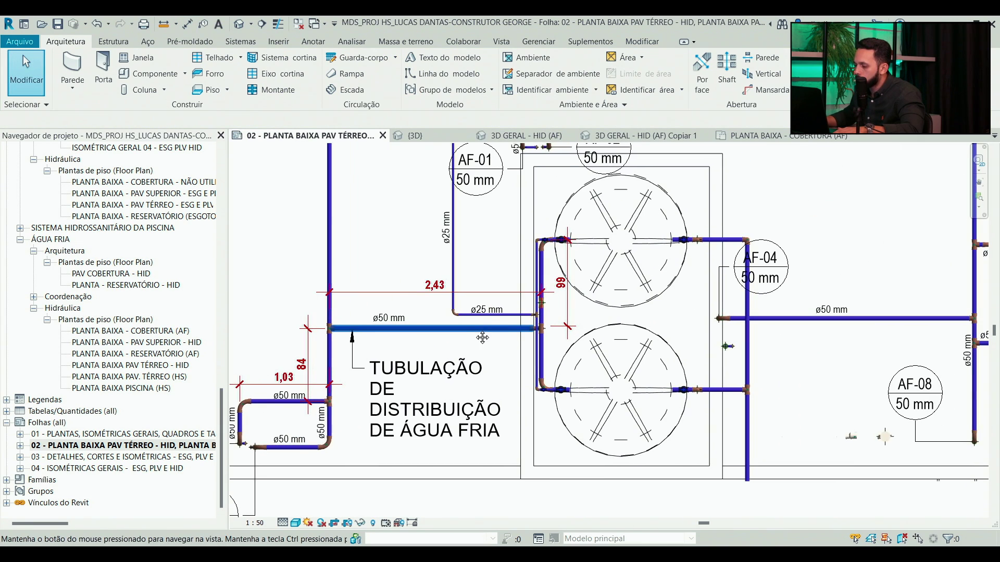
pyautogui.click(645, 136)
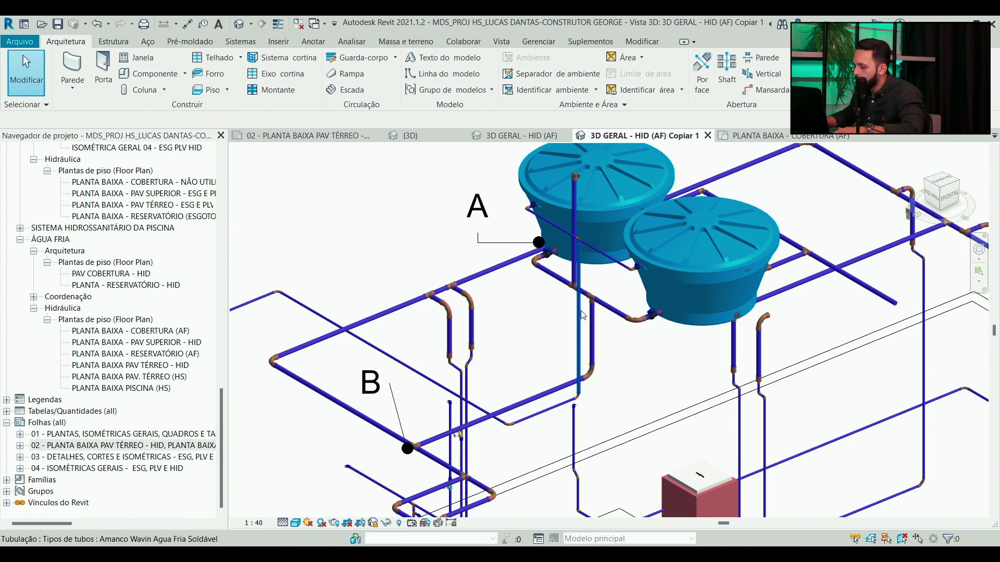
# - Place Revit side by side with the Excel workbook DIMENSIONAMENTO - Água Fria - limpa
pyautogui.scroll(-1, 631, 376)
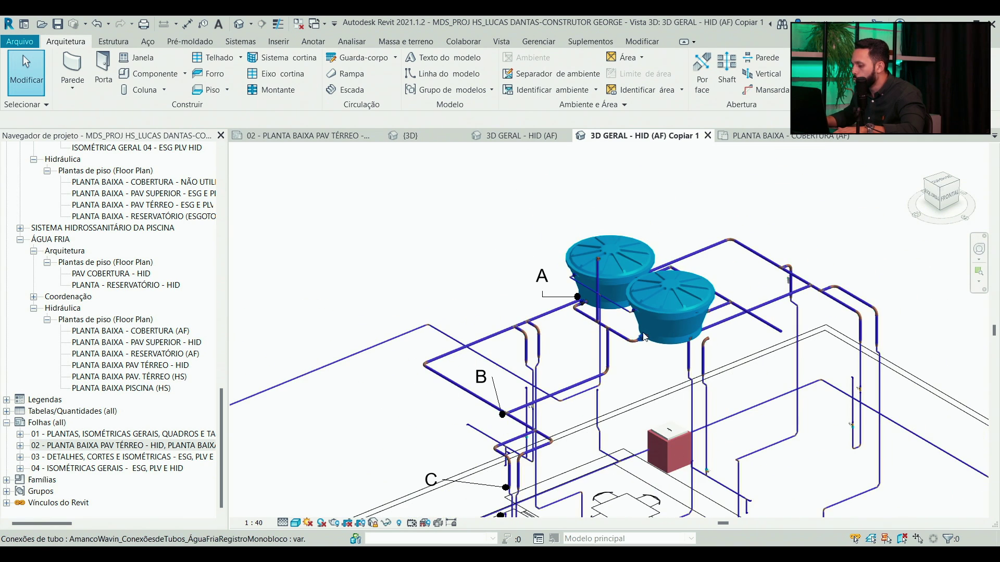
pyautogui.scroll(1, 648, 341)
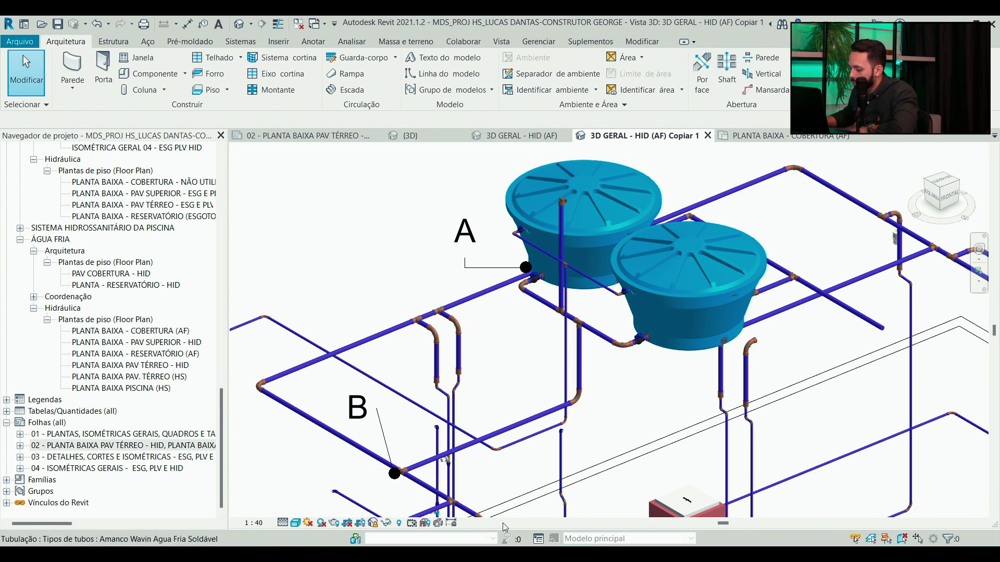
pyautogui.moveTo(755, 21); pyautogui.dragTo(2, 125)
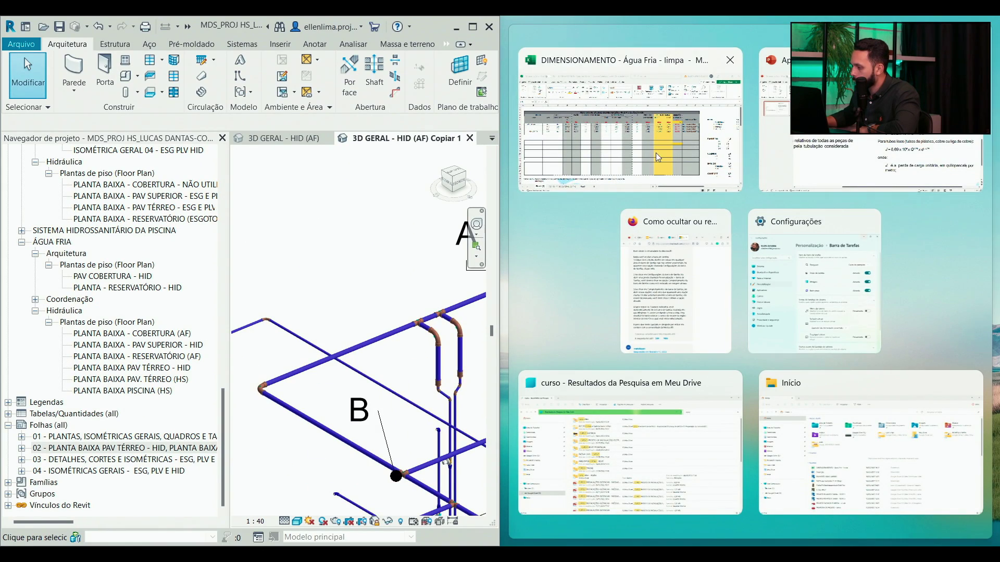
pyautogui.click(655, 152)
# - Clear the cells between the sizing table and the EQUIVALENTE list in the workbook
pyautogui.moveTo(848, 523); pyautogui.dragTo(920, 522)
pyautogui.moveTo(569, 215); pyautogui.dragTo(721, 480)
pyautogui.press('Delete')
pyautogui.click(695, 217)
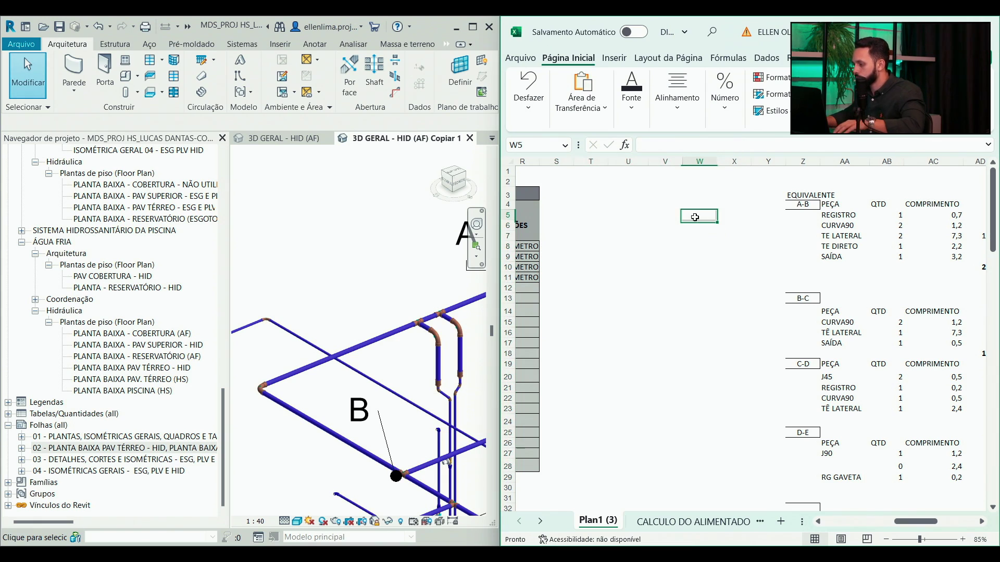
# - Copy the A-B section label into cell T5 and enter 1 in U5
pyautogui.click(796, 205)
pyautogui.click(589, 215)
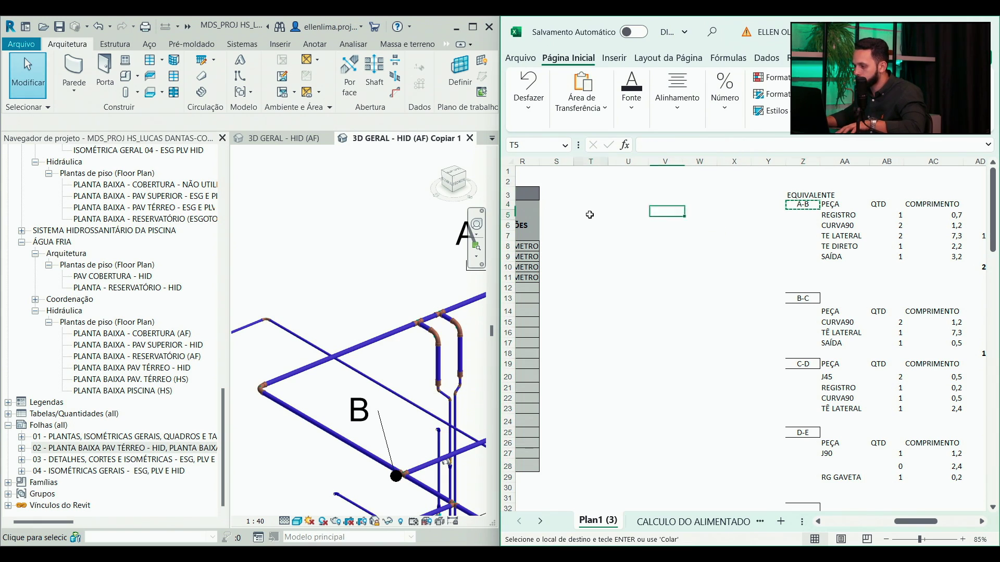
pyautogui.click(645, 218)
pyautogui.write('1')
pyautogui.press('Return')
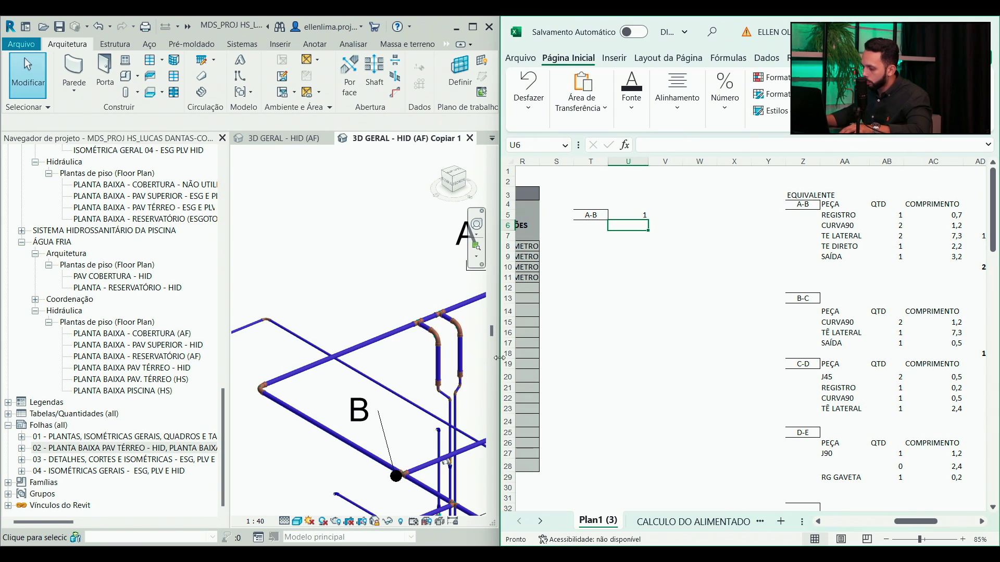
# - In Revit, close the project browser and the PLANTA BAIXA - COBERTURA (AF) view, and show sheet 02 - PLANTA BAIXA PAV TÉRREO
pyautogui.click(222, 139)
pyautogui.click(491, 138)
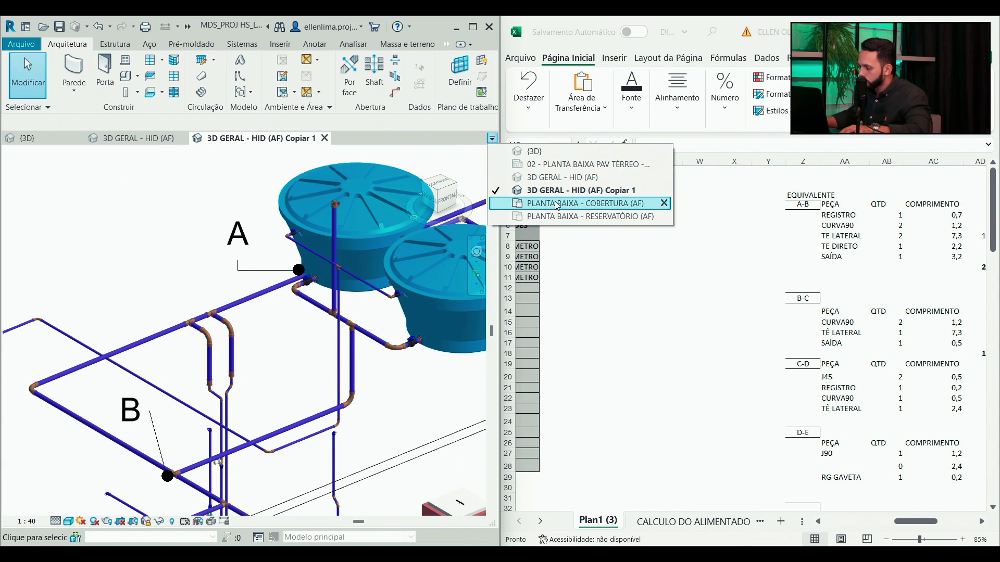
pyautogui.click(556, 203)
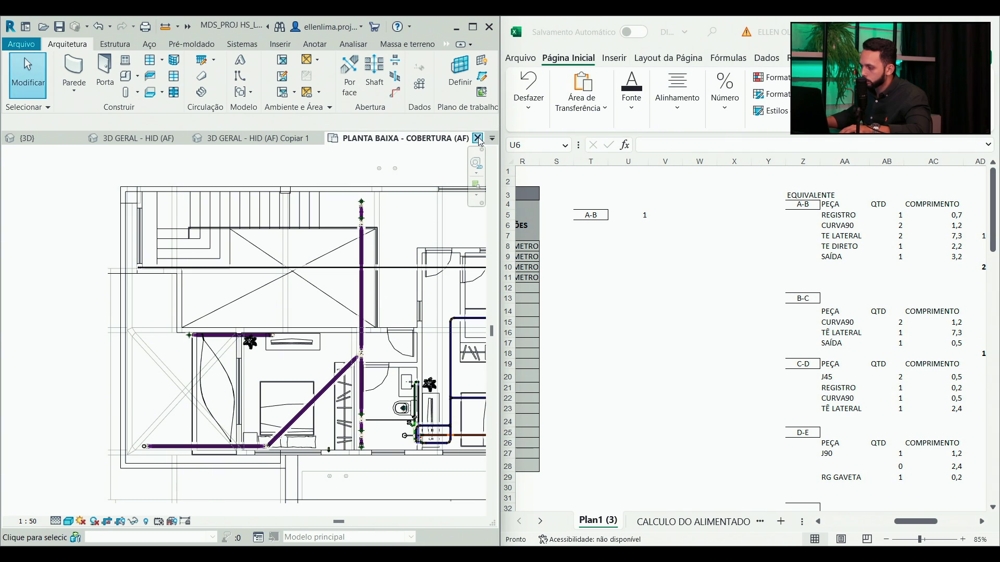
pyautogui.click(477, 138)
pyautogui.click(492, 138)
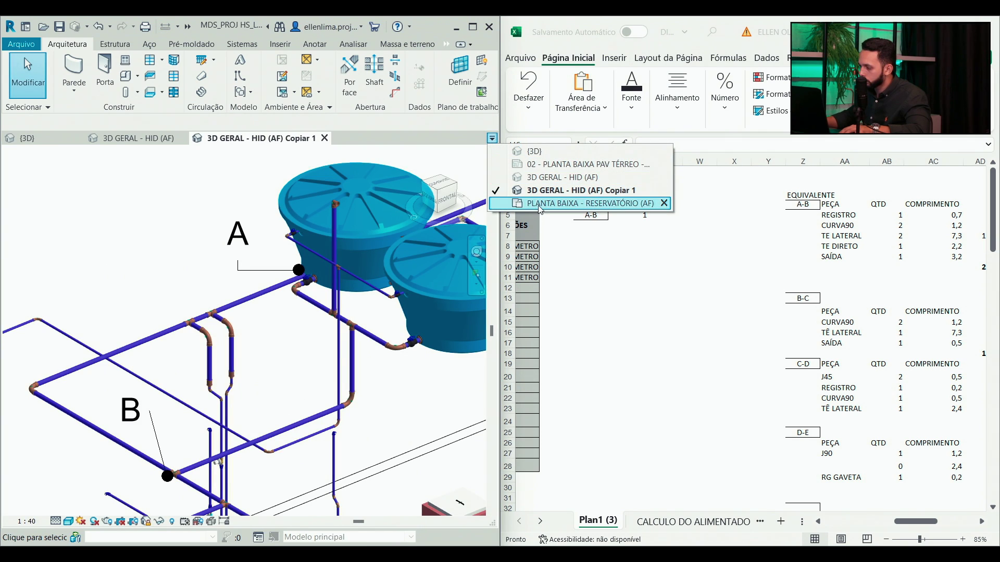
pyautogui.click(541, 164)
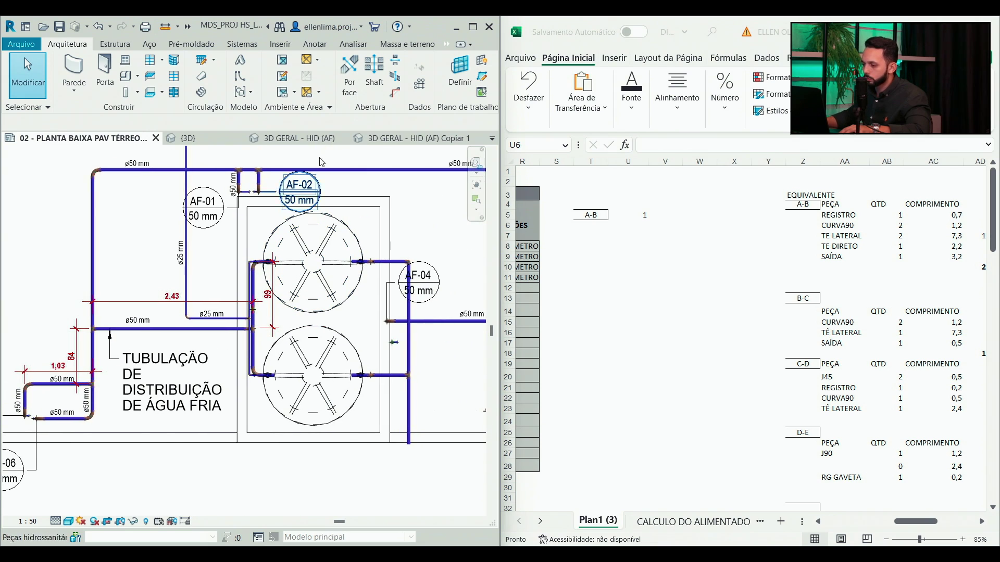
# - Tile the open views in maximized Revit and group all except the sheet in one pane, with 3D GERAL - HID (AF) Copiar 1 in front
pyautogui.click(478, 33)
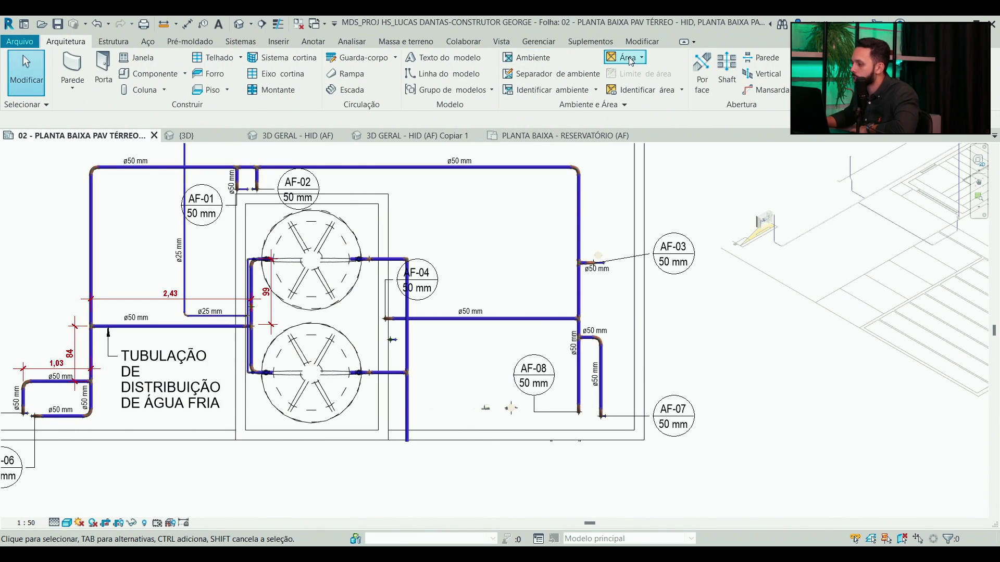
pyautogui.click(498, 44)
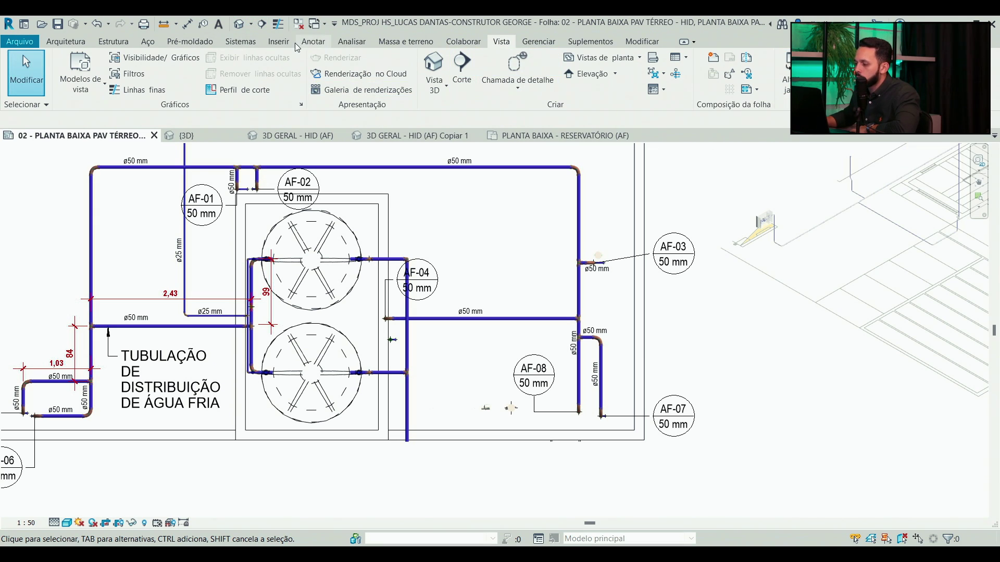
pyautogui.press('w')
pyautogui.press('t')
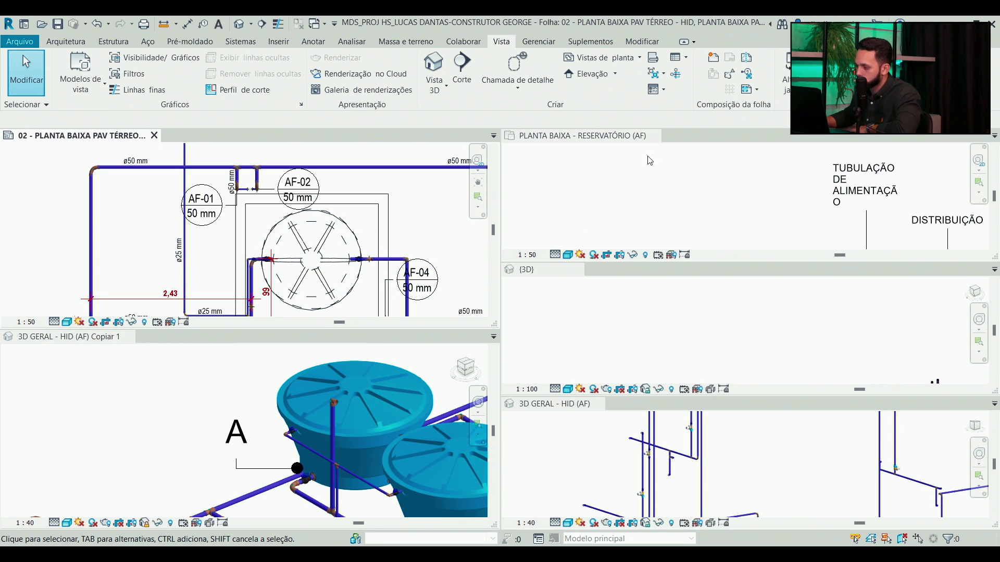
pyautogui.moveTo(546, 274); pyautogui.dragTo(572, 143)
pyautogui.click(553, 338)
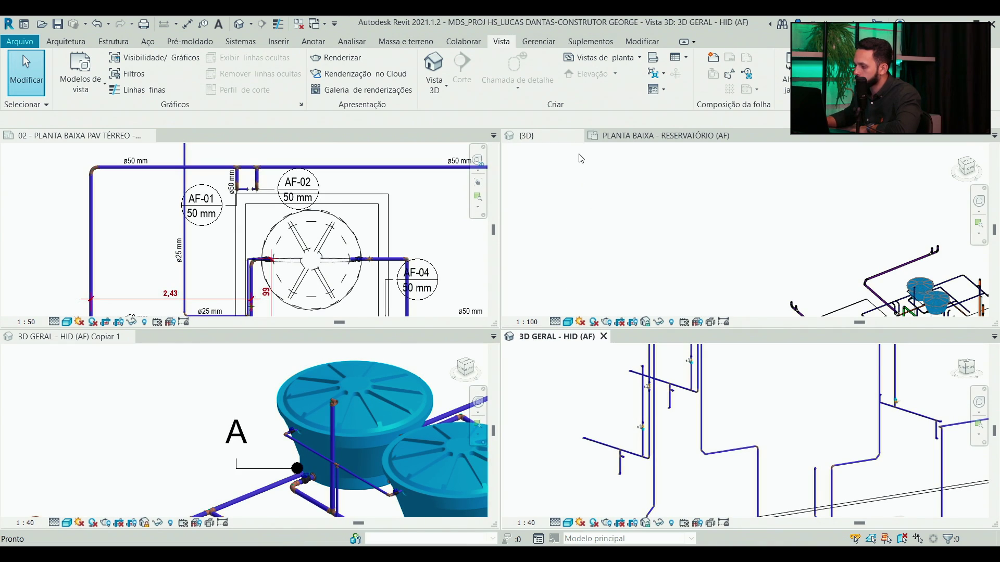
pyautogui.moveTo(550, 337); pyautogui.dragTo(561, 137)
pyautogui.moveTo(67, 337); pyautogui.dragTo(583, 136)
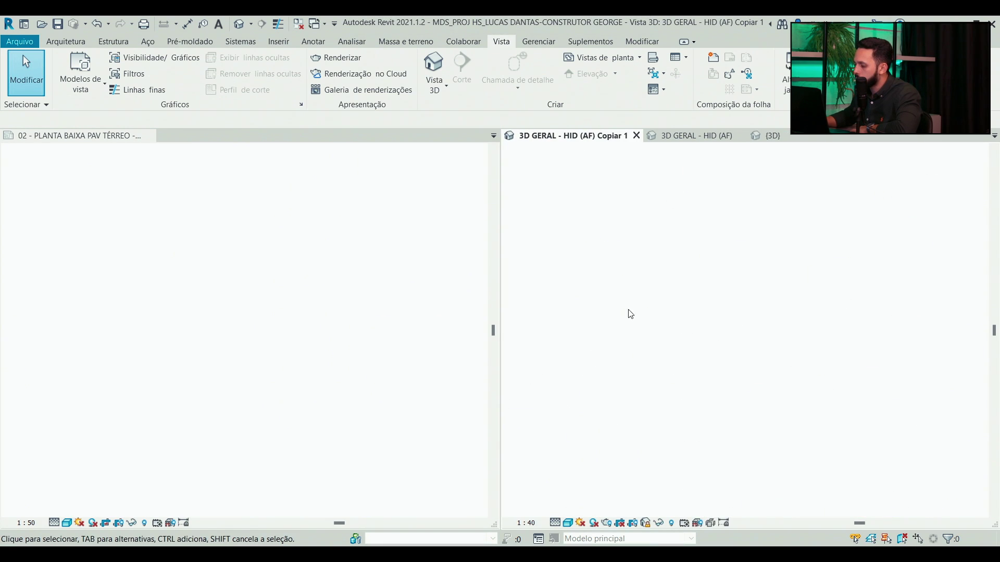
# - Place Revit beside Excel again and dock sheet 02 below the 3D GERAL - HID (AF) Copiar 1 view
pyautogui.scroll(-2, 686, 329)
pyautogui.moveTo(760, 317); pyautogui.dragTo(737, 289)
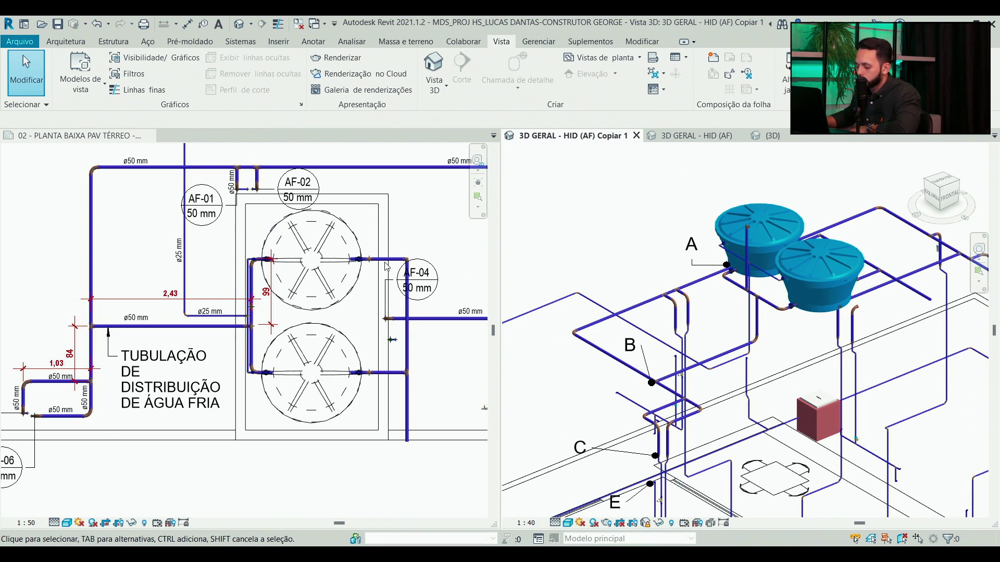
pyautogui.scroll(-2, 385, 264)
pyautogui.moveTo(405, 229); pyautogui.dragTo(362, 246)
pyautogui.moveTo(600, 20); pyautogui.dragTo(1, 140)
pyautogui.moveTo(117, 139); pyautogui.dragTo(286, 523)
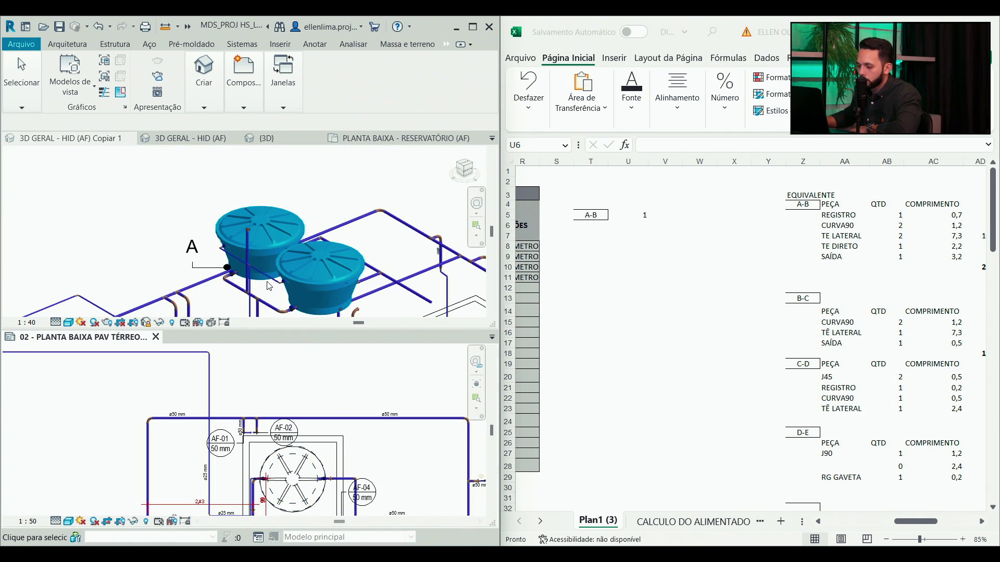
# - Raise the divider between the 3D view and sheet 02 to give the sheet's dimensioned tank area more height
pyautogui.click(258, 233)
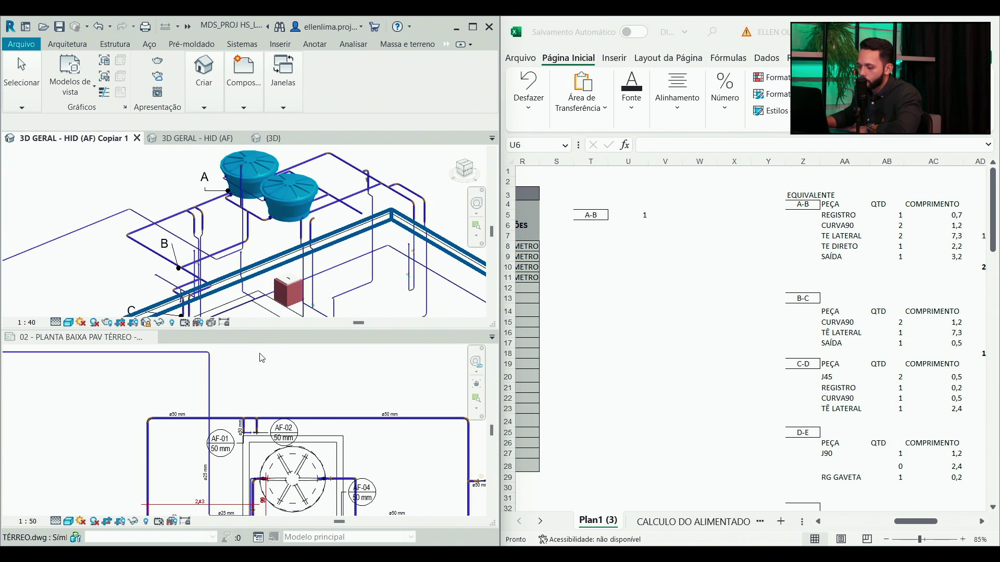
pyautogui.moveTo(252, 331); pyautogui.dragTo(254, 293)
pyautogui.scroll(-2, 288, 430)
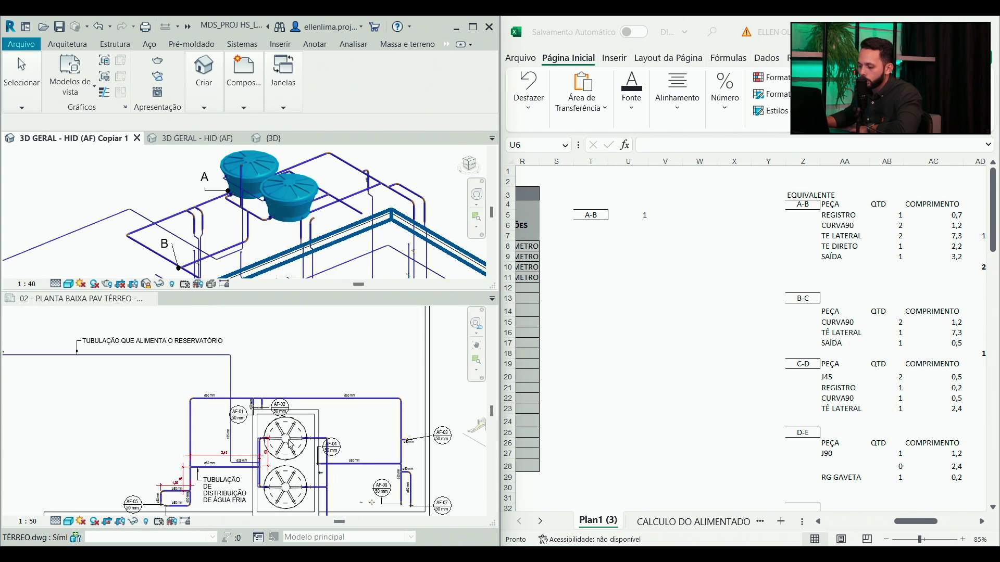
pyautogui.click(284, 431)
pyautogui.moveTo(281, 432); pyautogui.dragTo(281, 361)
pyautogui.scroll(2, 280, 359)
# - Widen Revit's share of the split screen and enlarge the sheet around the dimensions near the tank header
pyautogui.moveTo(493, 269); pyautogui.dragTo(620, 266)
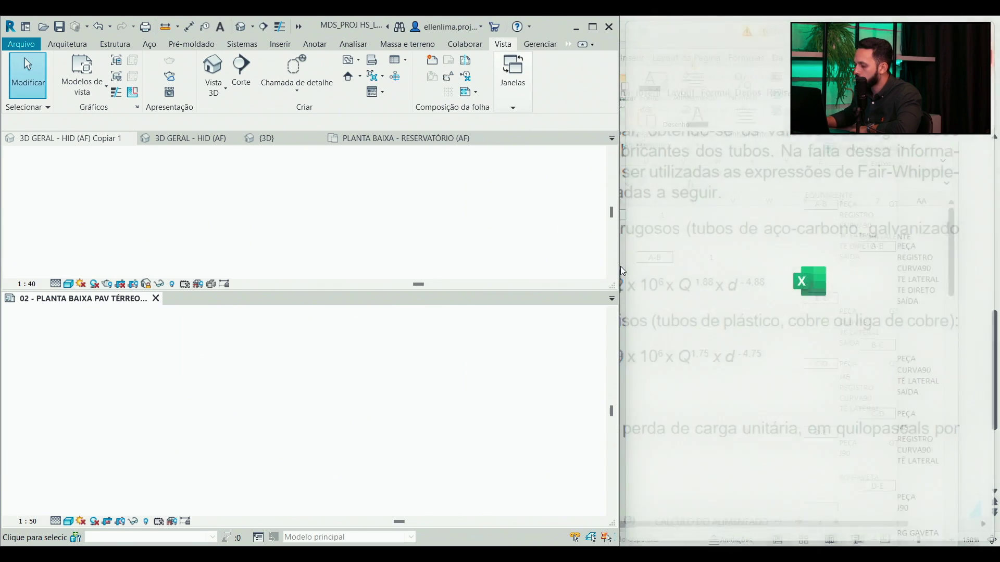
pyautogui.scroll(-2, 778, 364)
pyautogui.scroll(2, 788, 360)
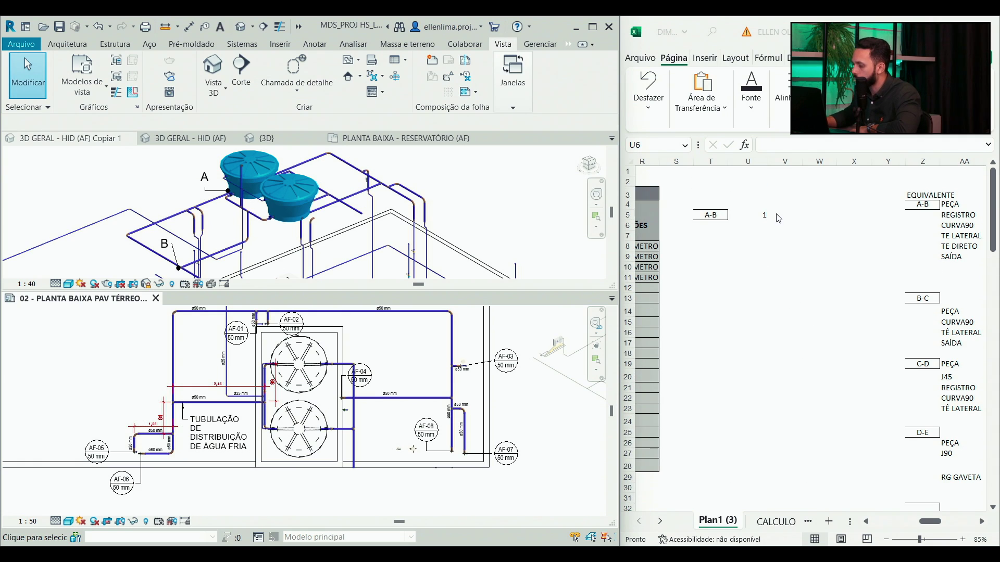
pyautogui.scroll(5, 266, 400)
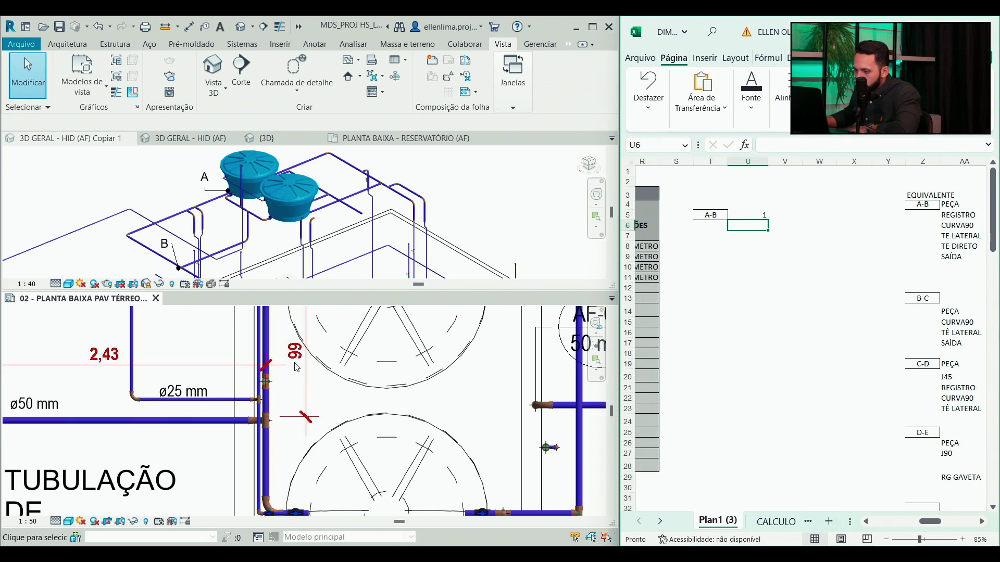
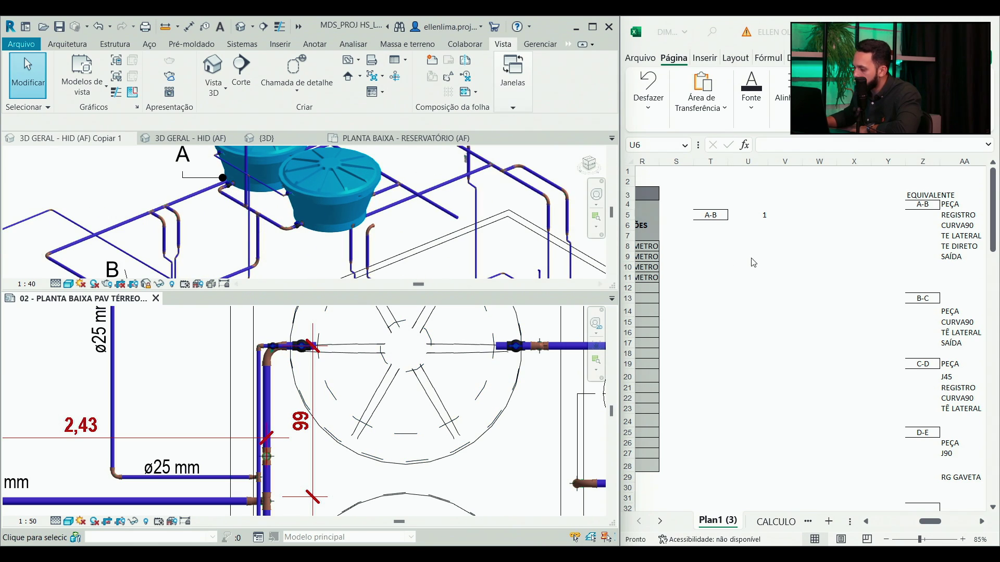
# - Set the A-B real length in cell U5 to the formula =1+1+2,43, taking the pipe dimensions from sheet 02
pyautogui.doubleClick(764, 215)
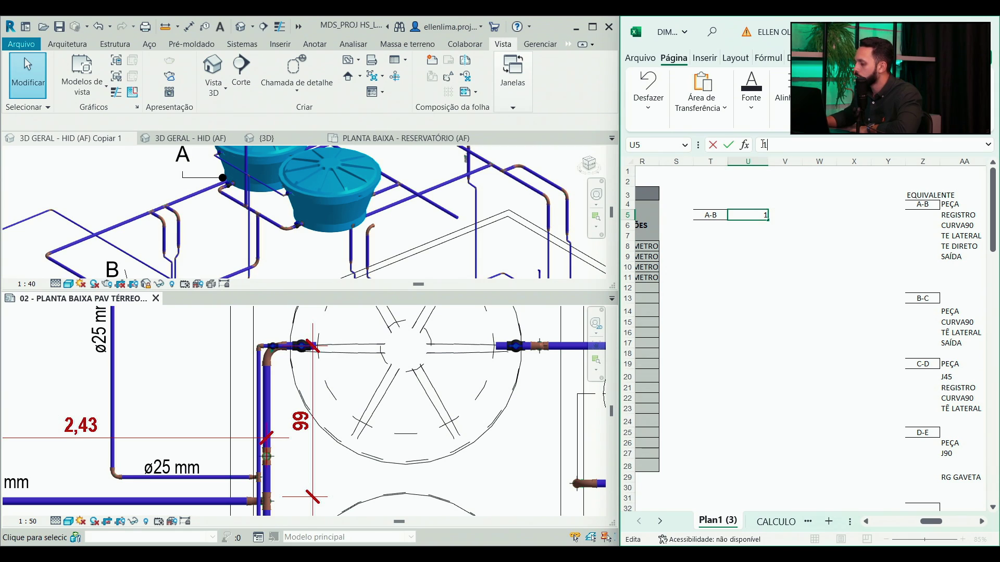
pyautogui.write('=1+1+')
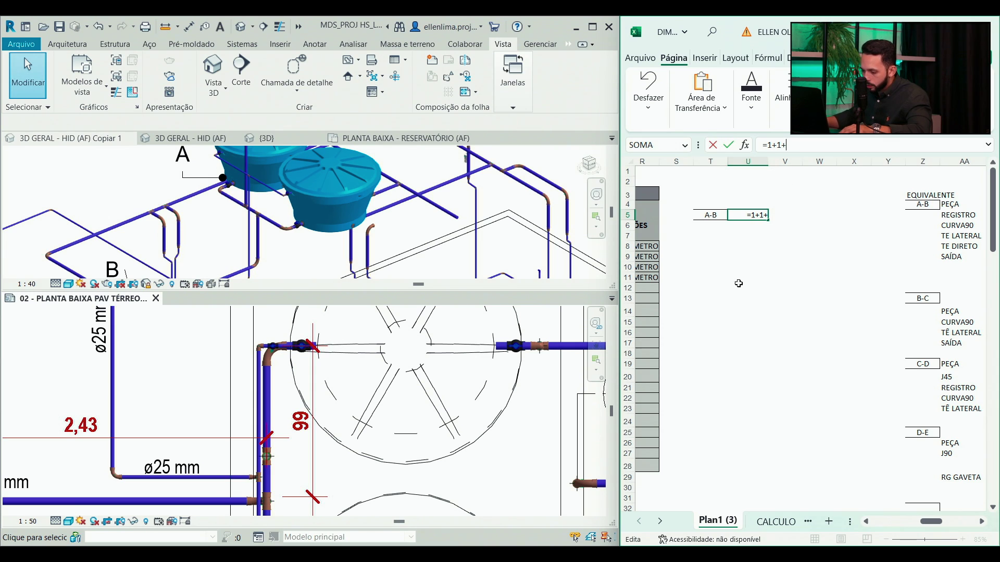
pyautogui.scroll(-4, 375, 417)
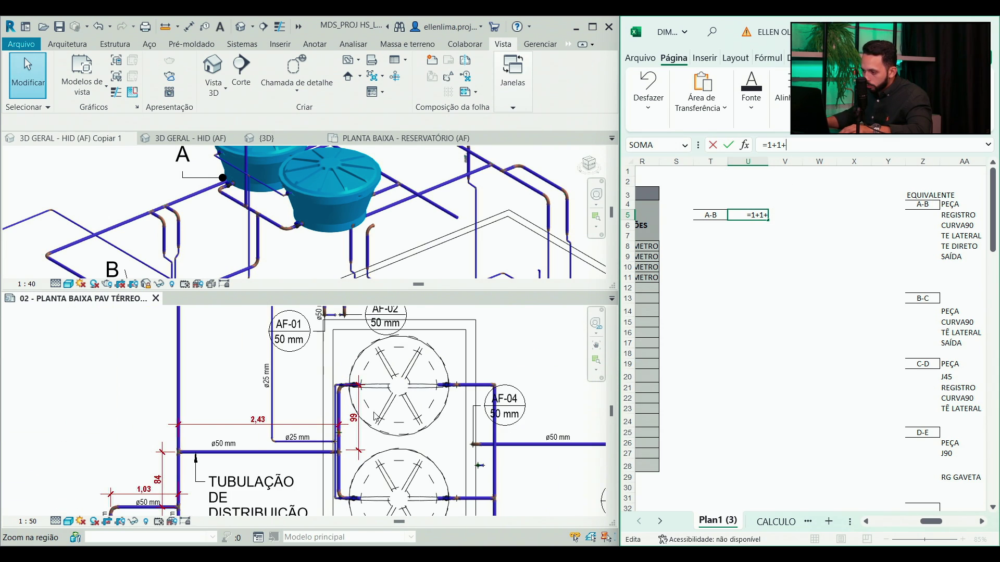
pyautogui.scroll(-2, 157, 227)
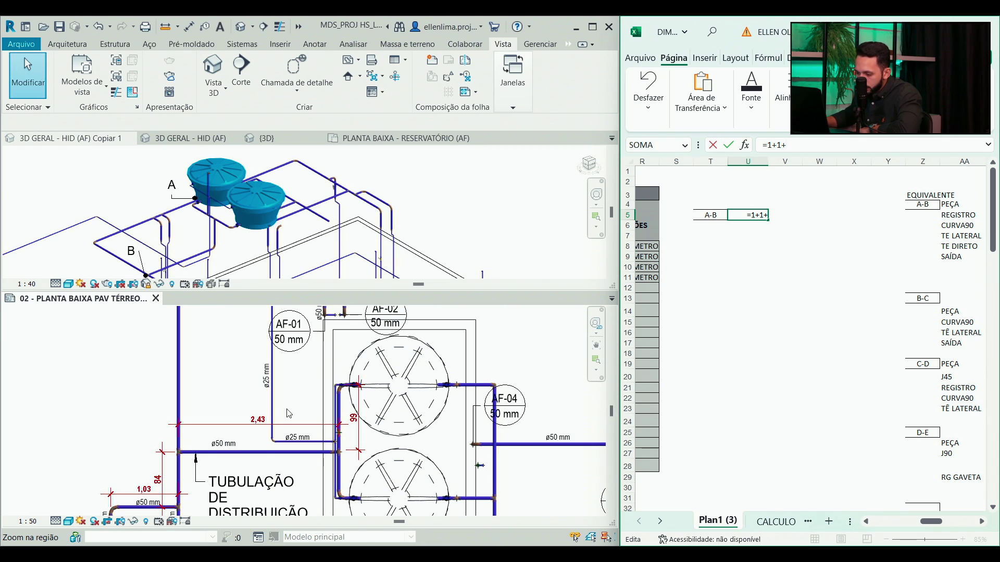
pyautogui.write('2,43')
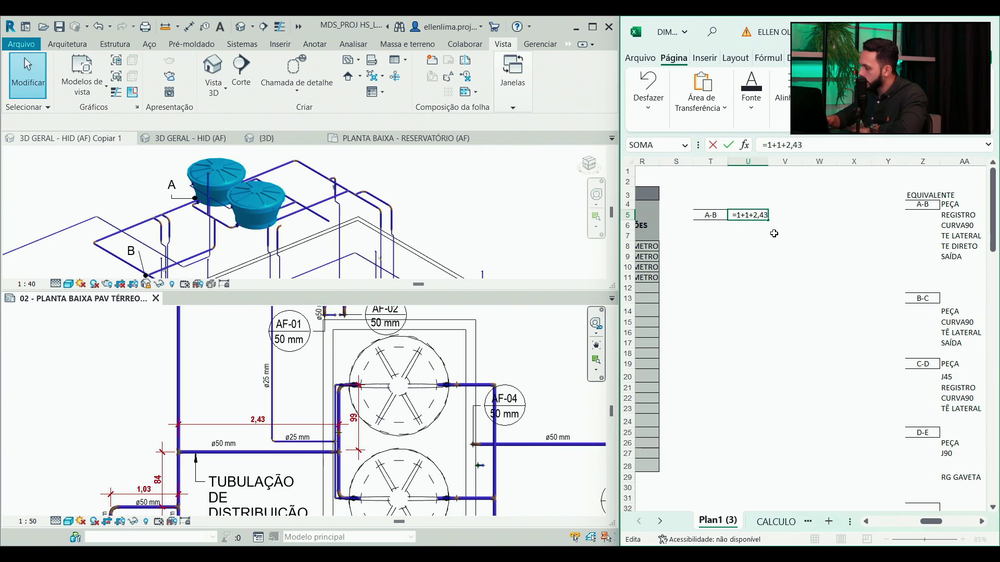
pyautogui.press('Return')
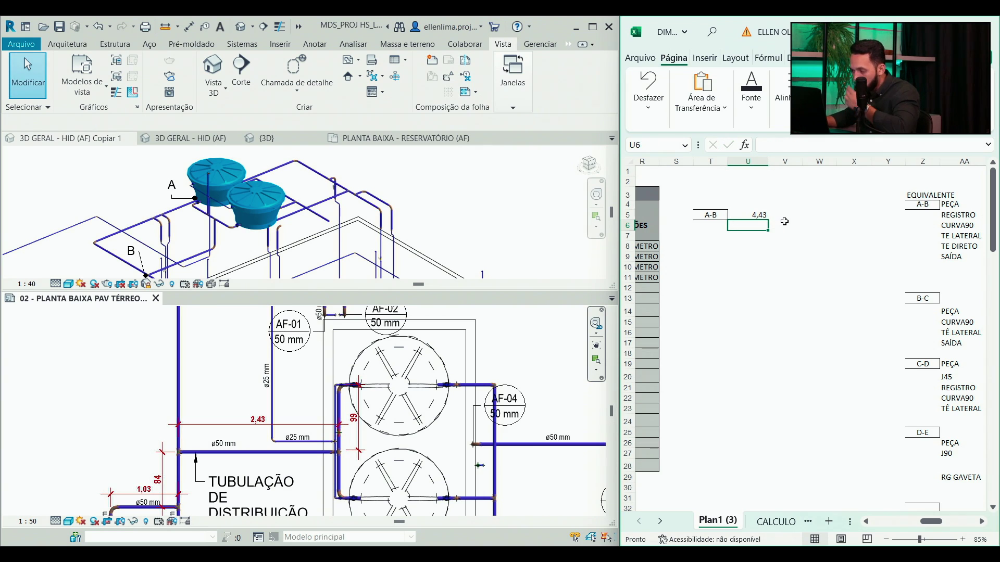
# - Copy the B-C section label from Z13 into cell T8, beneath the A-B entry
pyautogui.click(923, 298)
pyautogui.hotkey('ctrl', 'c')
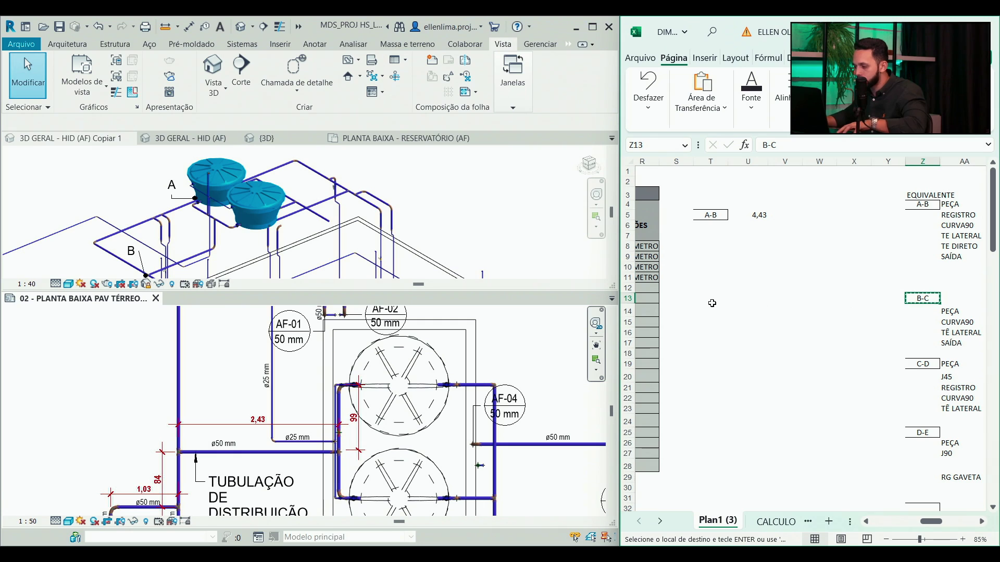
pyautogui.click(717, 242)
pyautogui.hotkey('ctrl', 'v')
pyautogui.press('Tab')
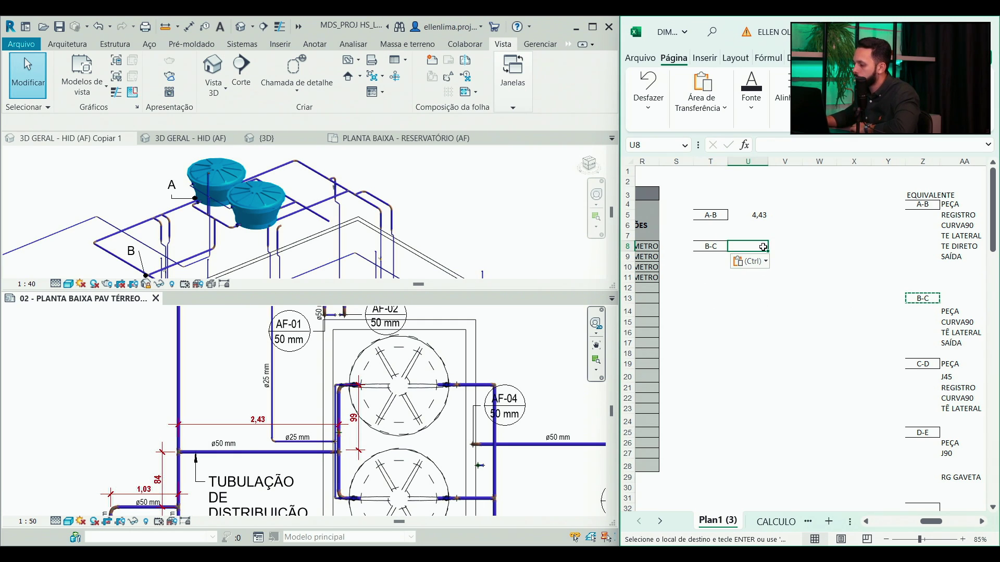
# - Examine the pipe route between points B and C in the 3D view by selecting its individual pipes
pyautogui.scroll(-5, 267, 419)
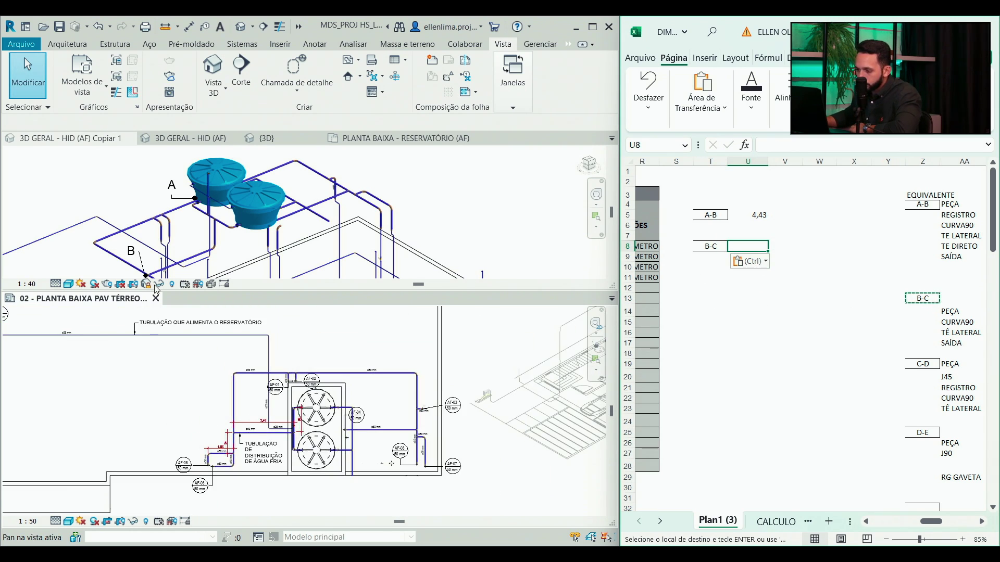
pyautogui.scroll(-1, 156, 256)
pyautogui.click(156, 256)
pyautogui.scroll(5, 201, 189)
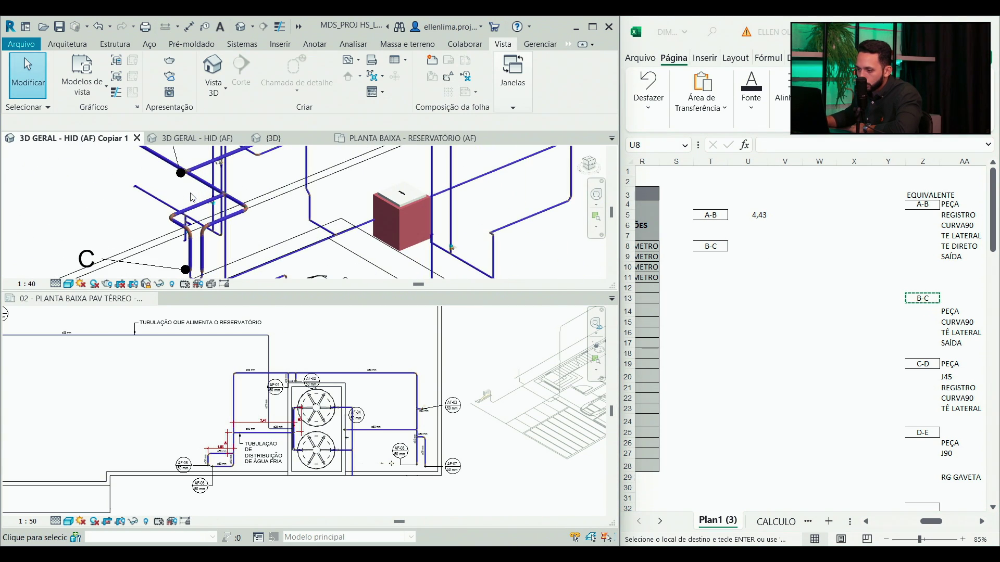
pyautogui.click(201, 188)
pyautogui.scroll(2, 243, 199)
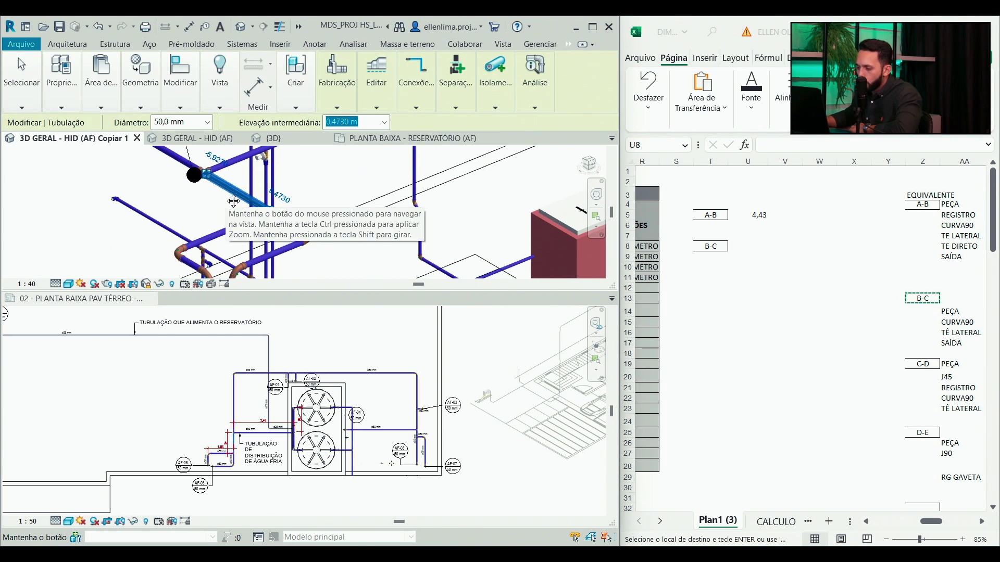
pyautogui.moveTo(243, 199); pyautogui.dragTo(281, 186)
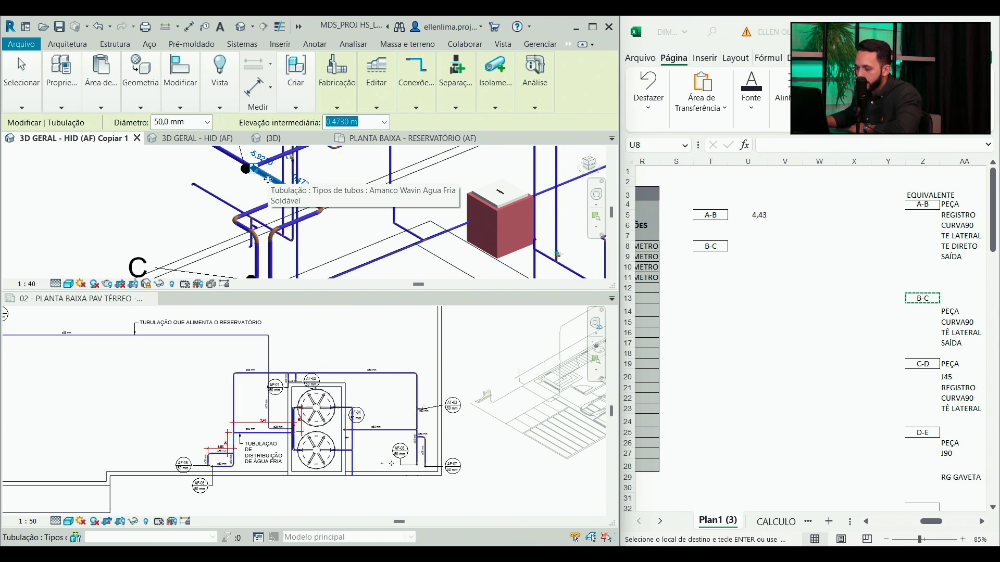
pyautogui.click(244, 233)
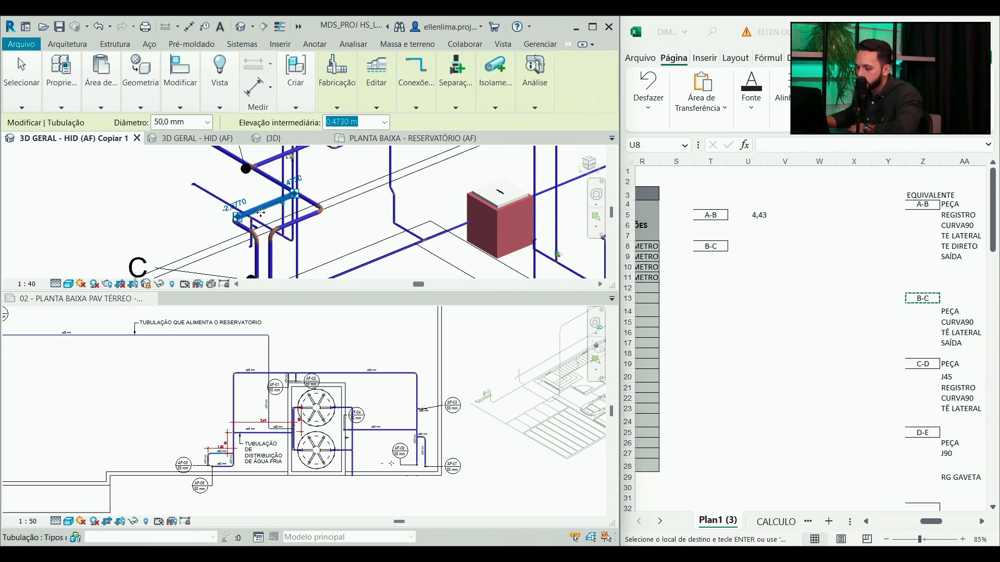
pyautogui.scroll(-1, 270, 228)
pyautogui.moveTo(270, 228); pyautogui.dragTo(269, 282)
pyautogui.scroll(2, 270, 247)
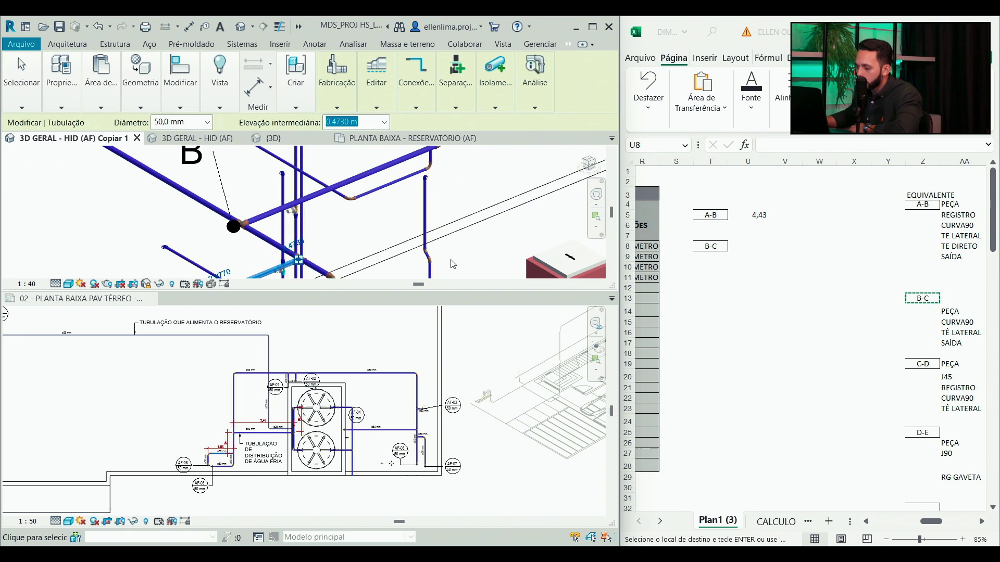
# - Display the Revit element properties and select the first 50 mm pipe after point B for its length
pyautogui.rightClick(475, 239)
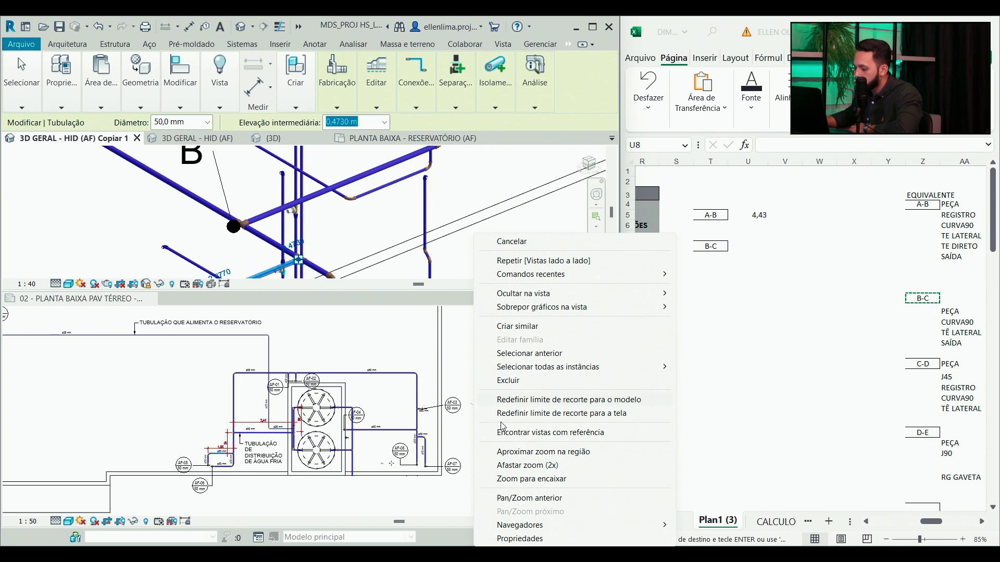
pyautogui.click(510, 539)
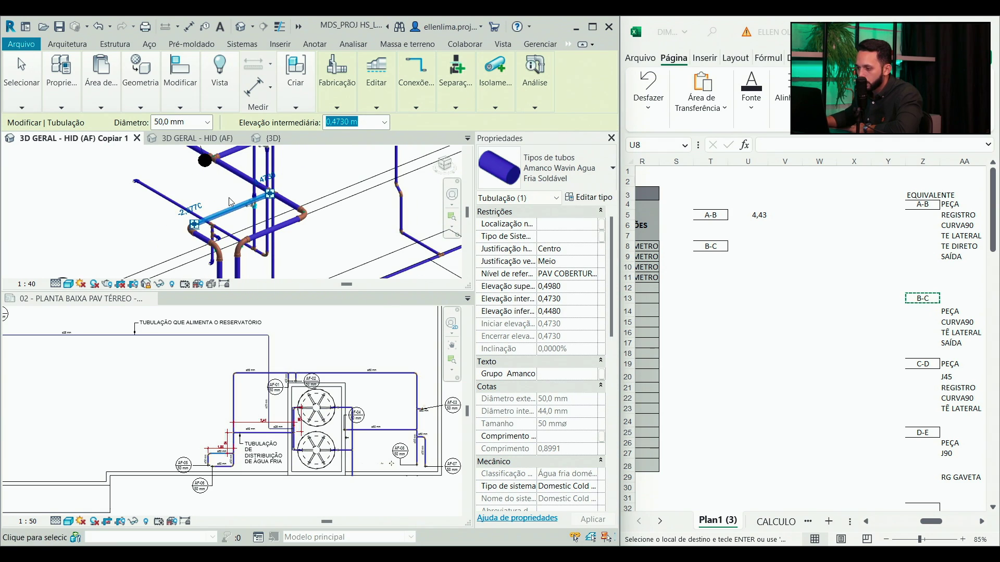
pyautogui.moveTo(229, 197); pyautogui.dragTo(231, 211)
pyautogui.click(241, 187)
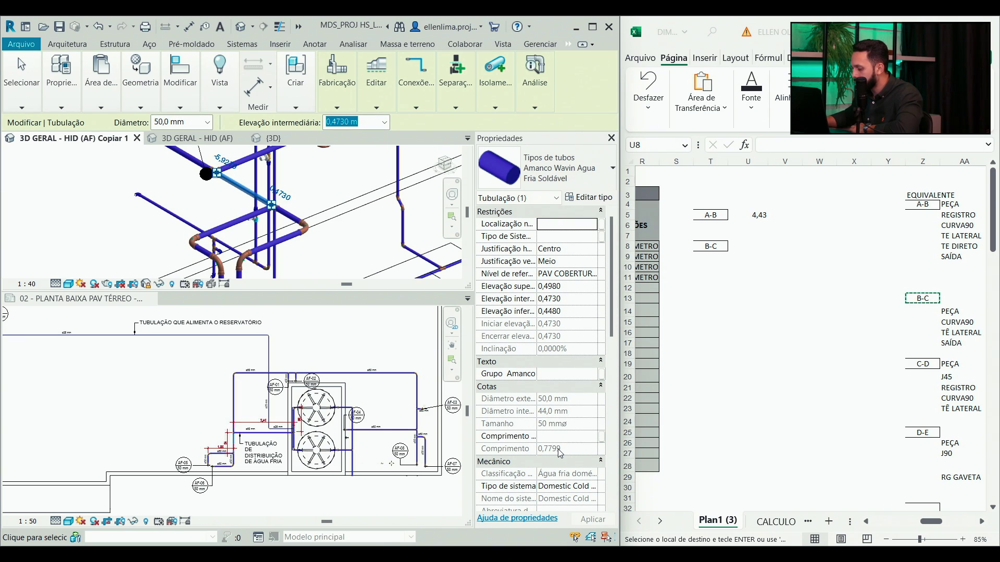
# - Begin the B-C length formula in U8 as =0,8+0,9, using the lengths of the first two pipes after point B
pyautogui.click(756, 247)
pyautogui.hotkey('ctrl', 'v')
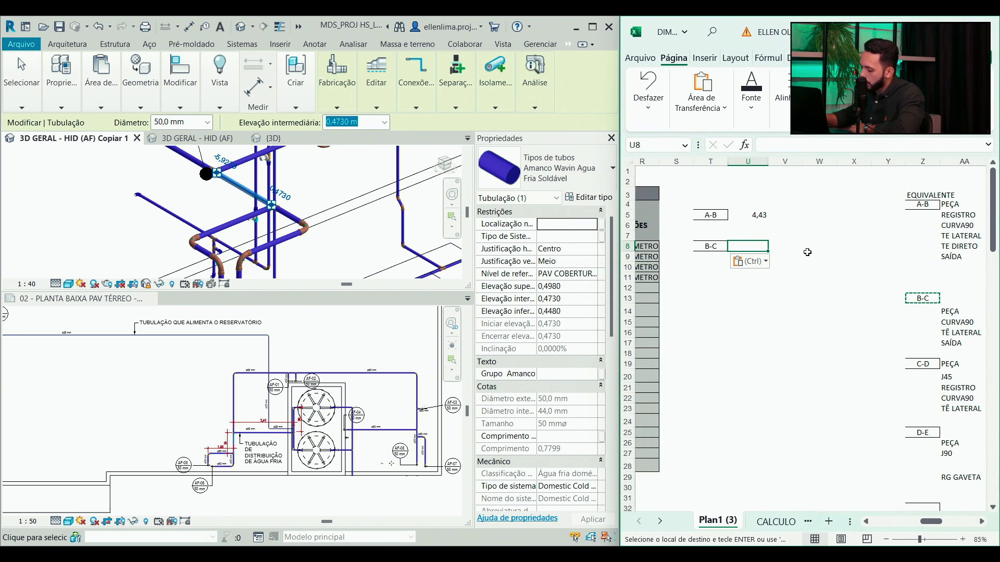
pyautogui.write('=0,8')
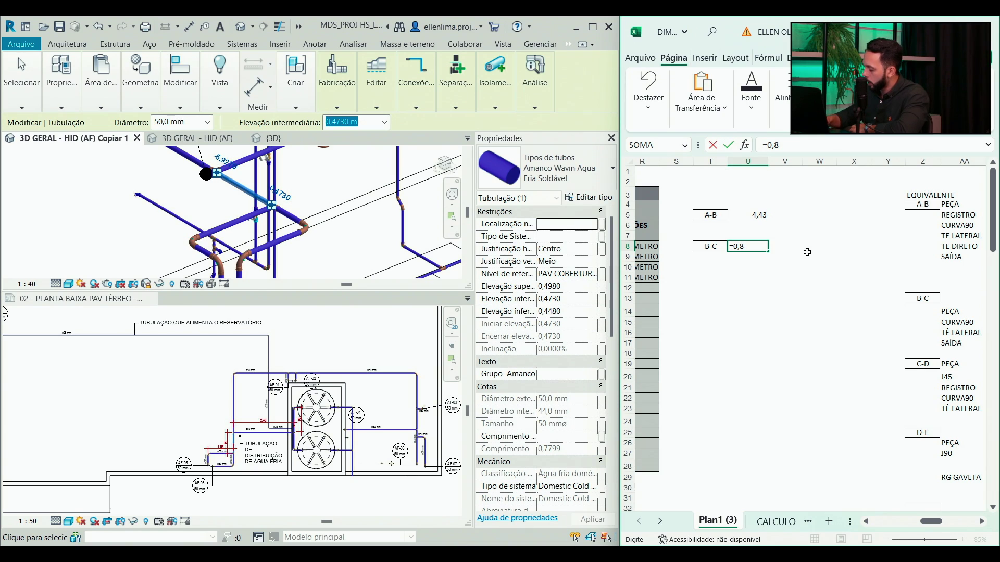
pyautogui.write('+')
pyautogui.click(237, 219)
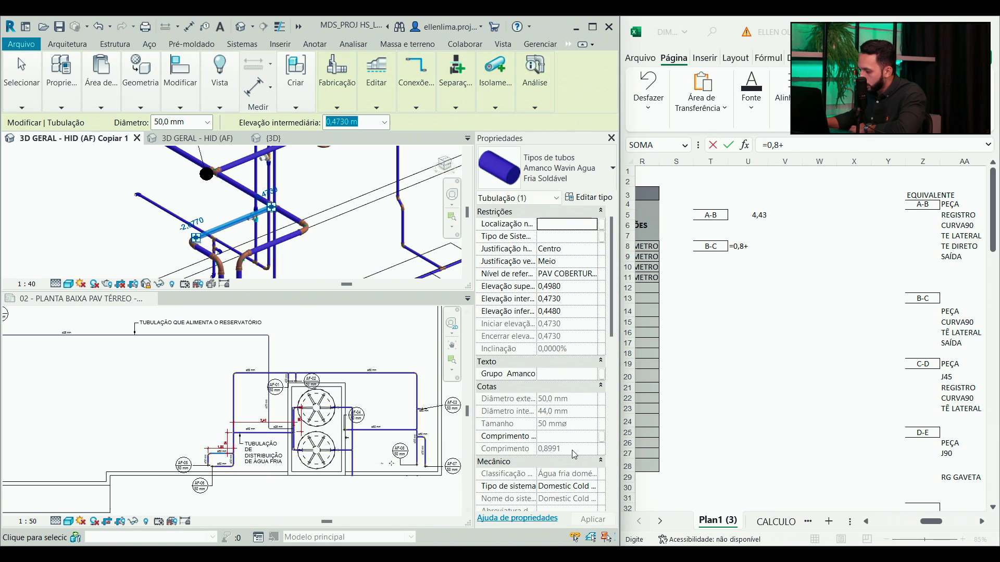
pyautogui.click(759, 248)
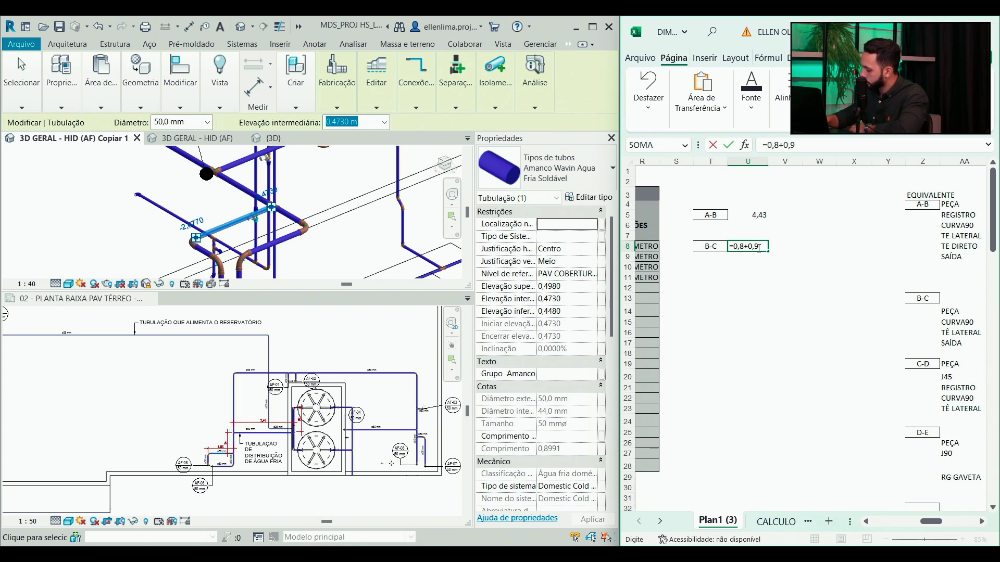
# - Check the length of the short third pipe in section B-C and add 0,3 to the formula in U8
pyautogui.scroll(-4, 246, 194)
pyautogui.scroll(5, 225, 233)
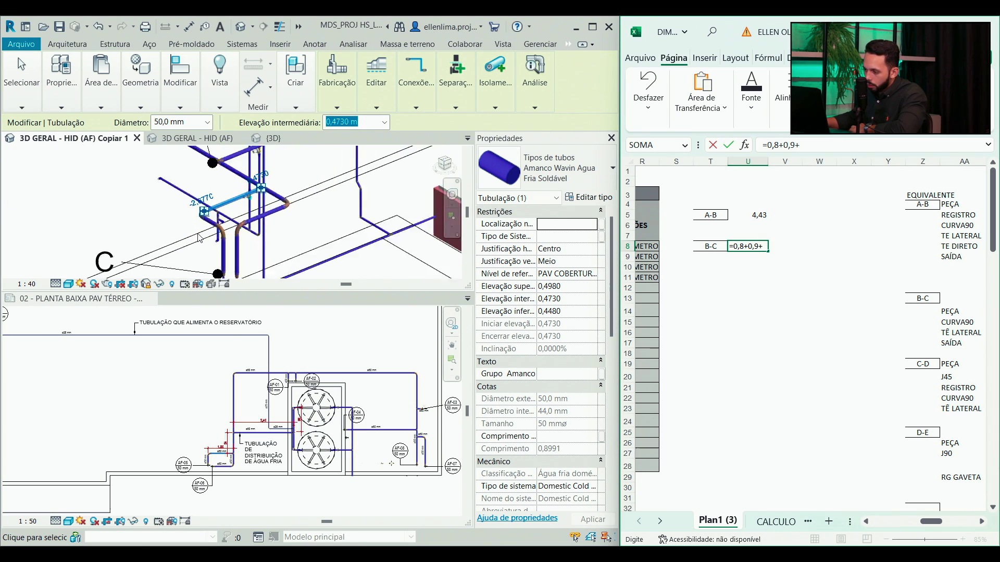
pyautogui.click(217, 221)
pyautogui.click(218, 222)
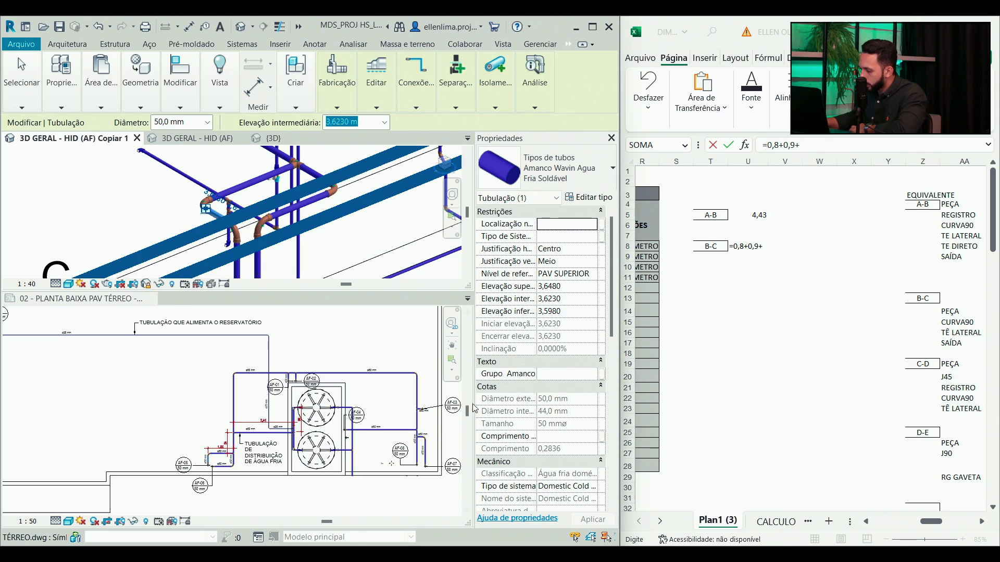
pyautogui.click(778, 246)
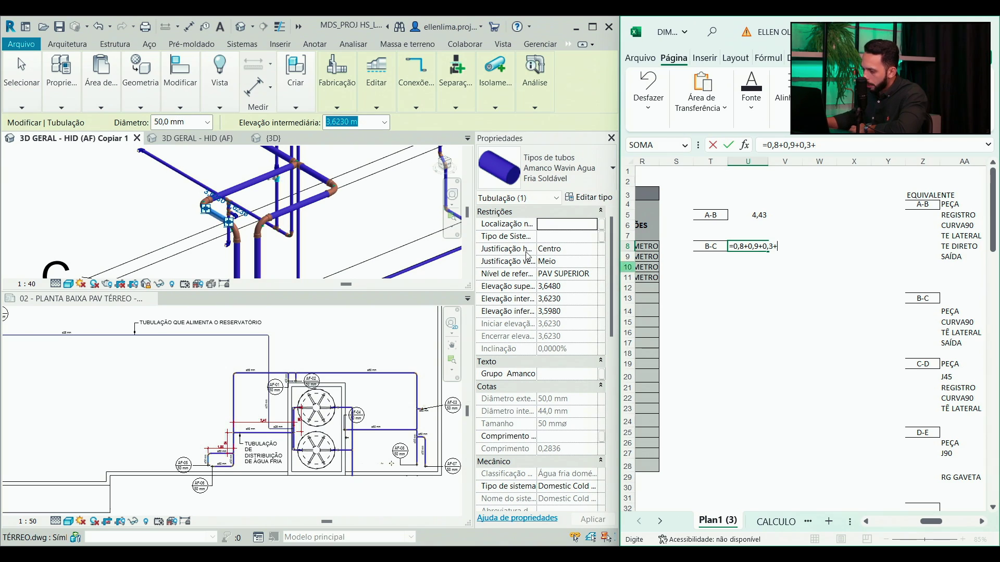
# - Check the vertical pipe ending at point C and complete the B-C formula in U8 with its length of 0,5
pyautogui.scroll(-4, 177, 200)
pyautogui.scroll(4, 197, 228)
pyautogui.click(212, 208)
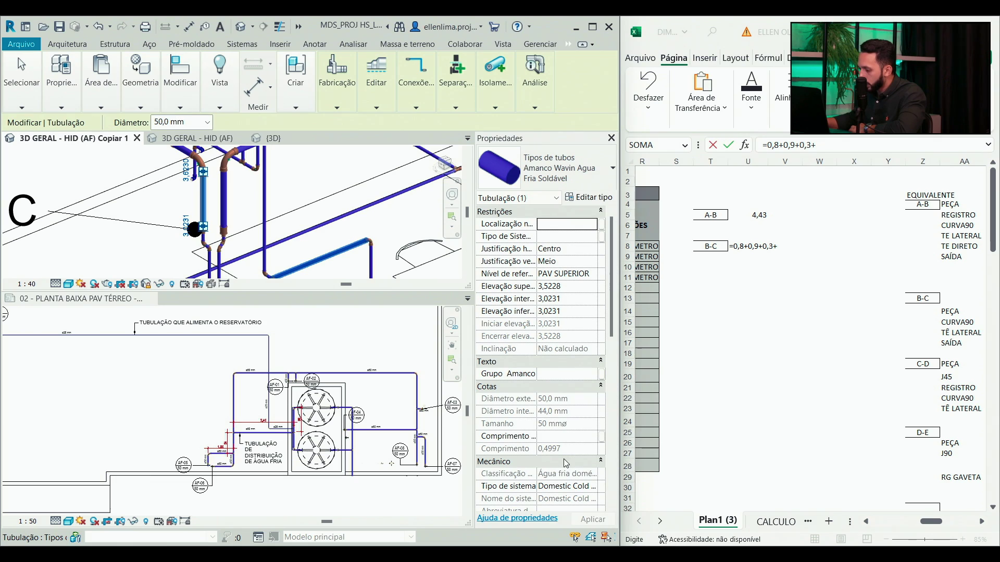
pyautogui.click(787, 244)
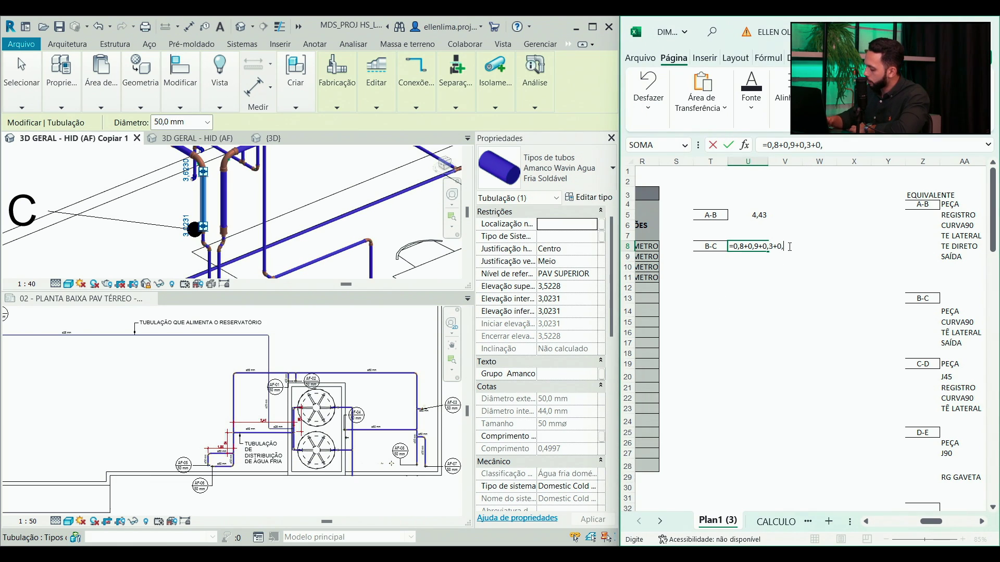
pyautogui.press('Return')
# - Copy the C-D and D-E section labels into cells T11 and T13 of the real-length list
pyautogui.click(921, 369)
pyautogui.hotkey('ctrl', 'c')
pyautogui.click(707, 277)
pyautogui.hotkey('ctrl', 'v')
pyautogui.click(922, 432)
pyautogui.hotkey('ctrl', 'c')
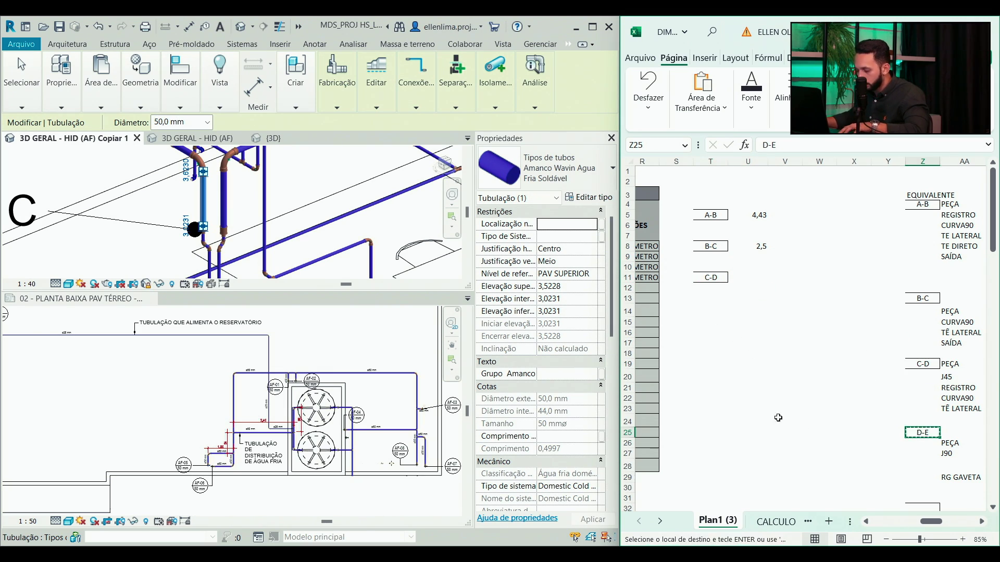
pyautogui.click(709, 297)
pyautogui.hotkey('ctrl', 'v')
pyautogui.click(749, 287)
pyautogui.click(760, 276)
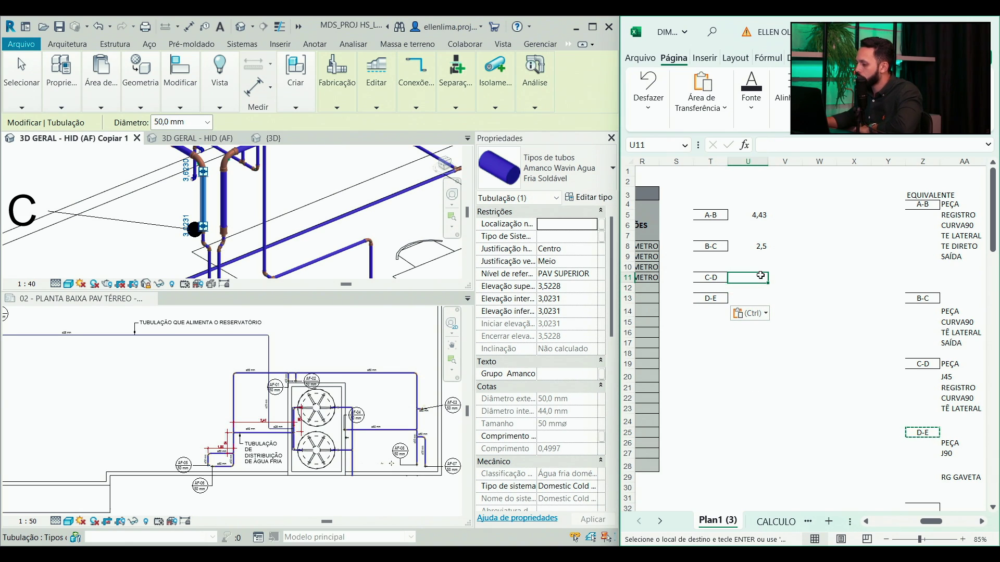
# - Give the 3D view more height than sheet 02, focus it on points C and E, and clear the pipe selection
pyautogui.scroll(-5, 255, 232)
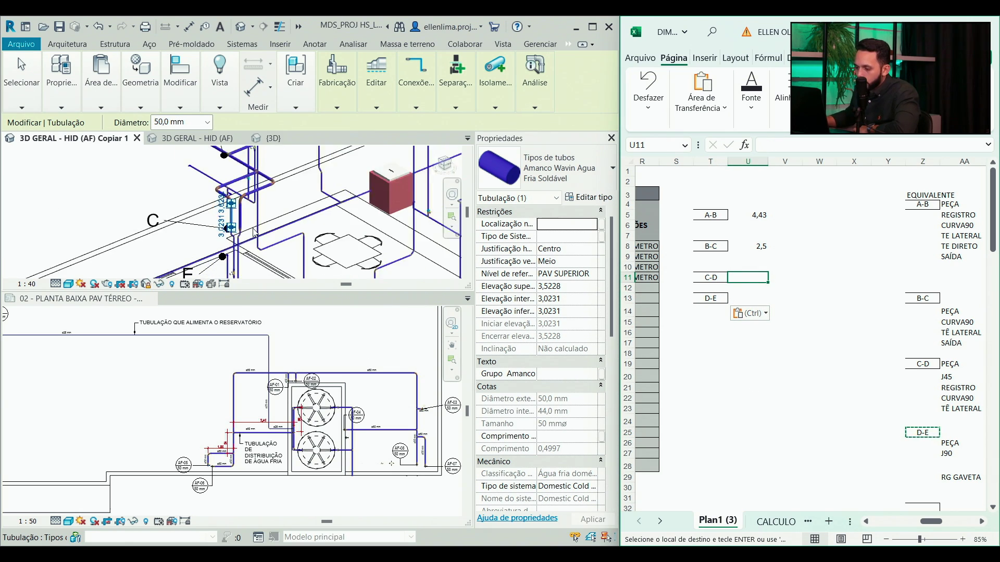
pyautogui.moveTo(238, 255); pyautogui.dragTo(263, 188)
pyautogui.scroll(4, 263, 188)
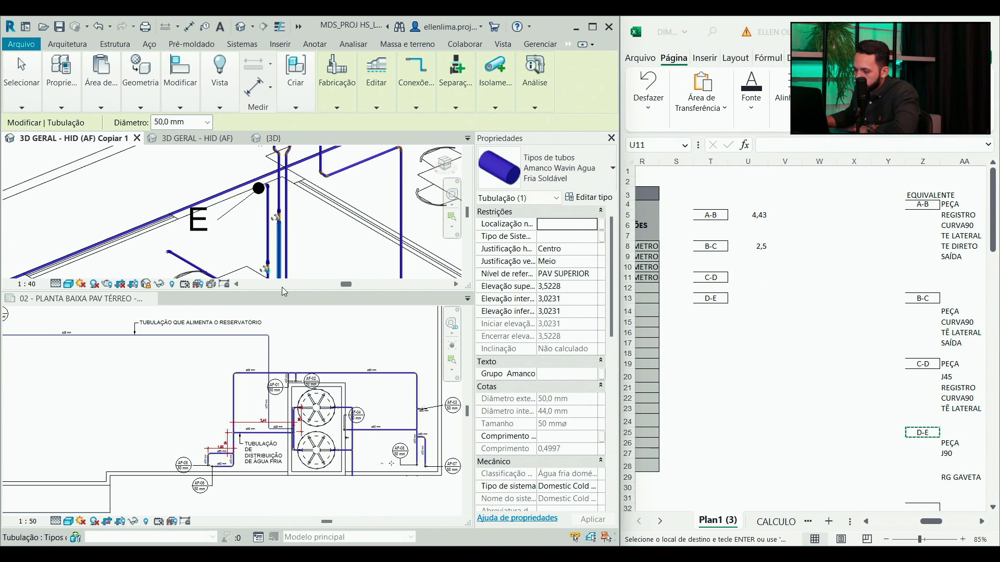
pyautogui.moveTo(281, 292); pyautogui.dragTo(282, 390)
pyautogui.scroll(2, 284, 214)
pyautogui.scroll(-3, 285, 215)
pyautogui.moveTo(298, 265); pyautogui.dragTo(298, 277)
pyautogui.scroll(4, 297, 277)
pyautogui.press('Escape')
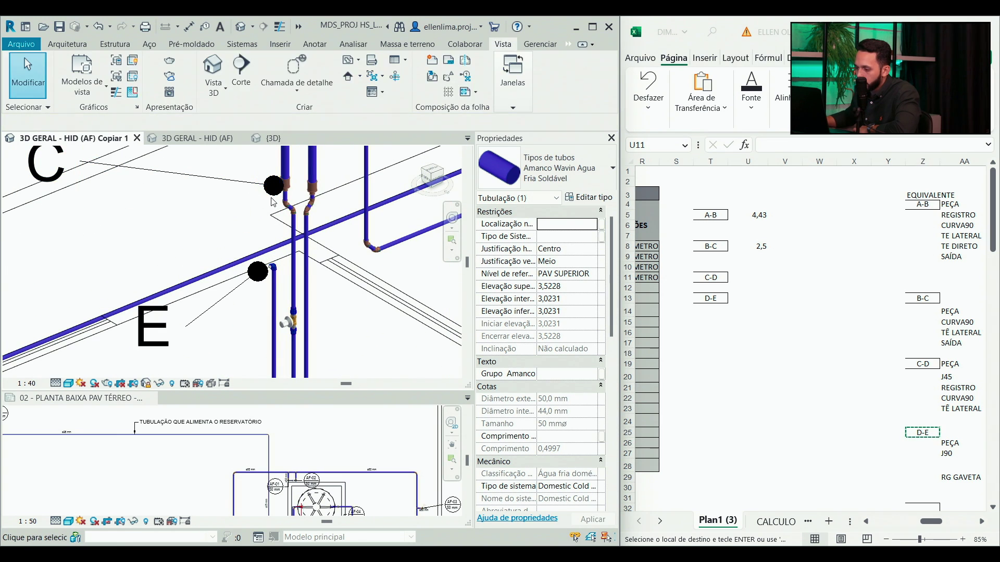
# - Check the upper C-D pipes and extend the vertical pipe above the valve up towards point C, to about 0,84 m long
pyautogui.scroll(2, 297, 201)
pyautogui.click(297, 200)
pyautogui.scroll(-1, 301, 235)
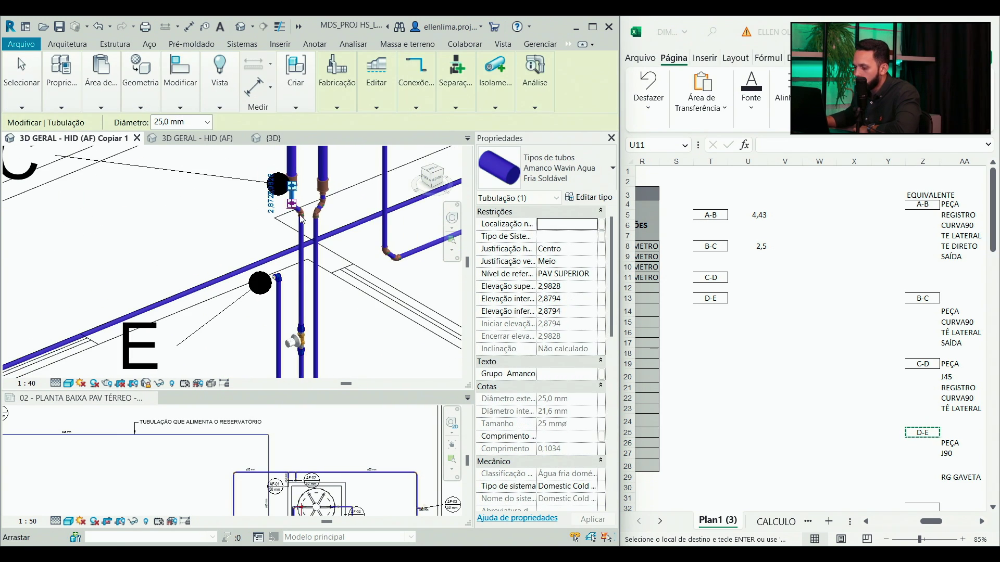
pyautogui.click(302, 239)
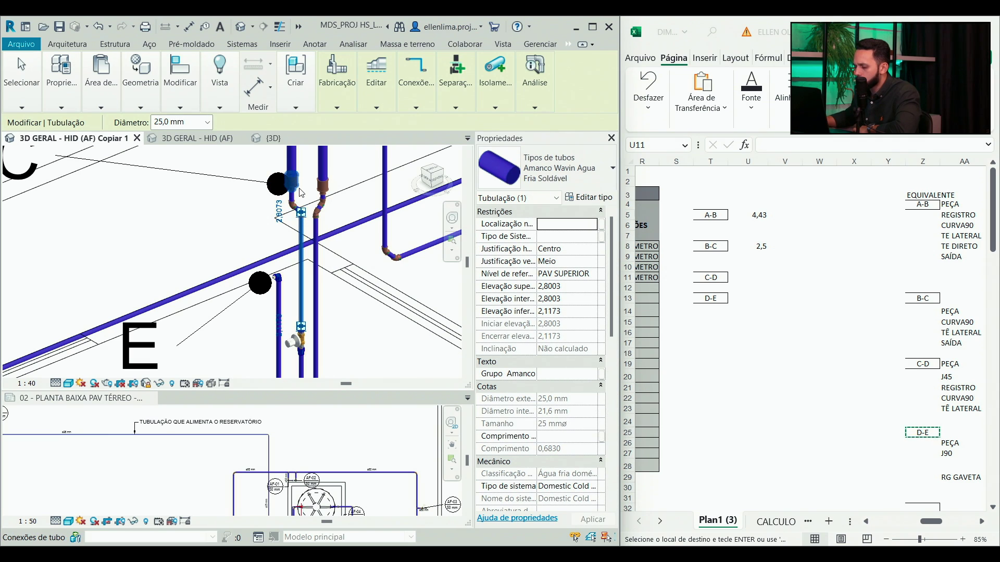
pyautogui.moveTo(301, 212); pyautogui.dragTo(301, 186)
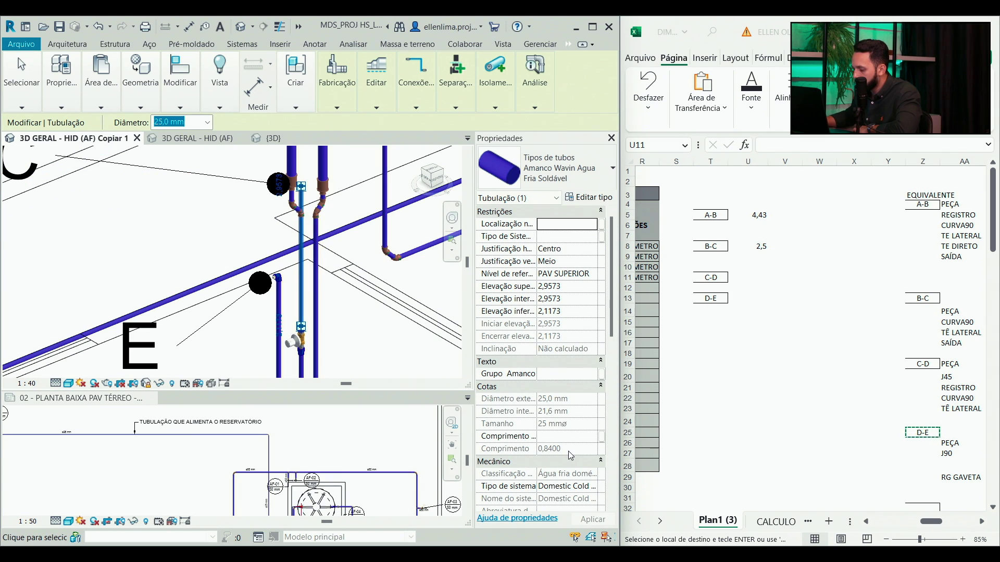
# - Start the C-D real-length formula in U11 with 0,9 for the upper vertical pipe
pyautogui.click(755, 278)
pyautogui.hotkey('ctrl', 'v')
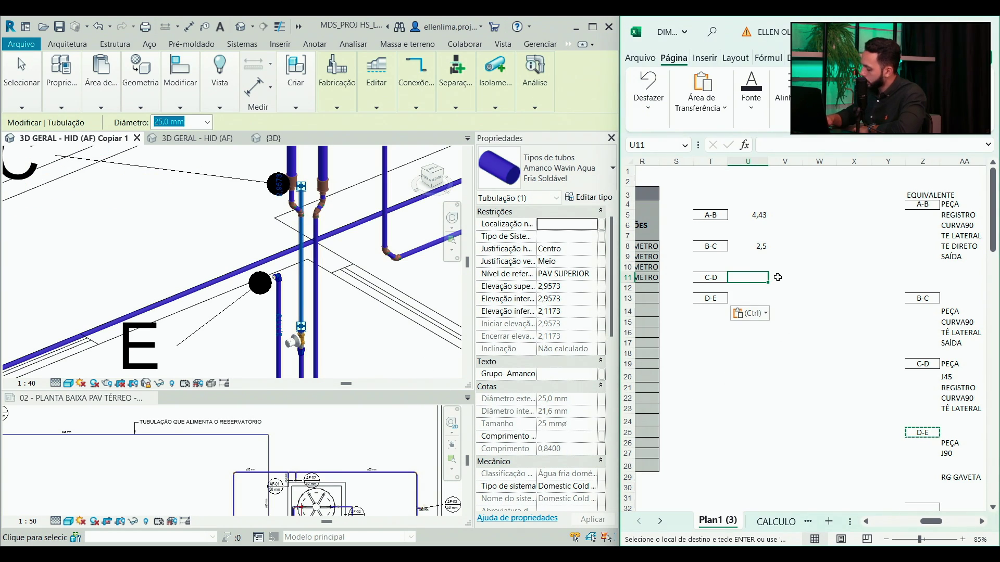
pyautogui.write('0,')
pyautogui.press('BackSpace')
pyautogui.press('BackSpace')
pyautogui.write('=0,9+')
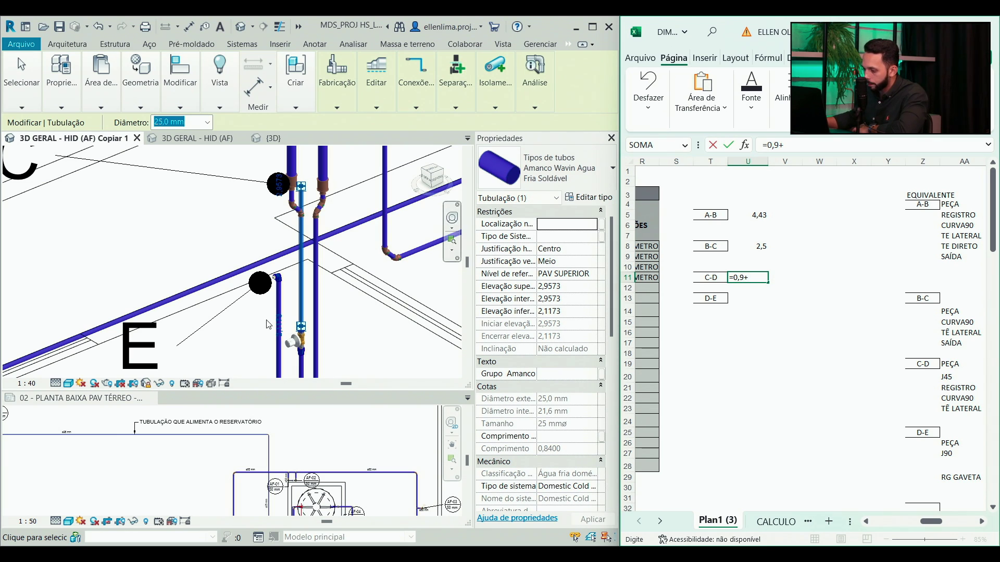
# - Check the length of the vertical C-D pipe below the valve and add 1,1 to the formula in U11
pyautogui.scroll(-3, 269, 281)
pyautogui.scroll(3, 269, 281)
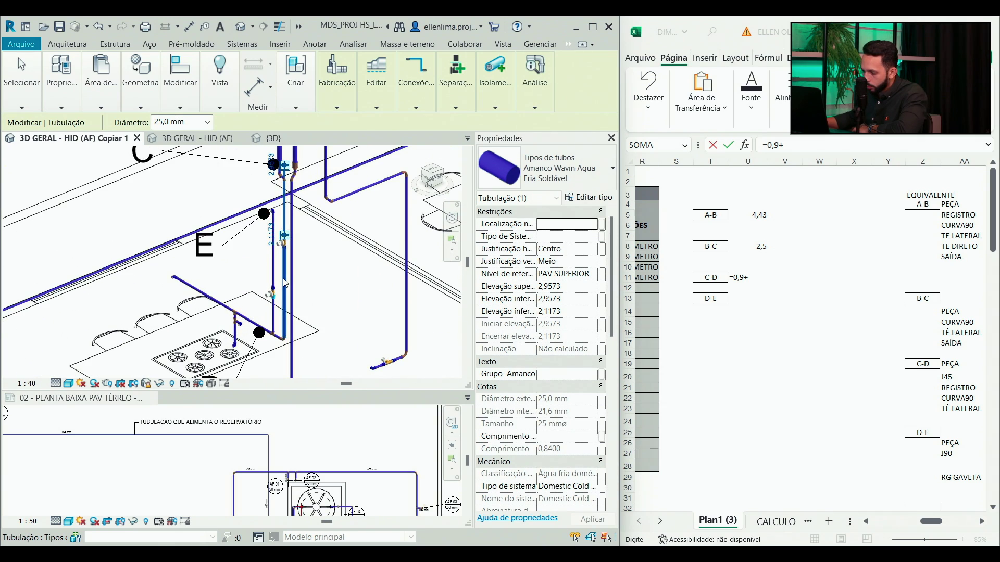
pyautogui.click(284, 281)
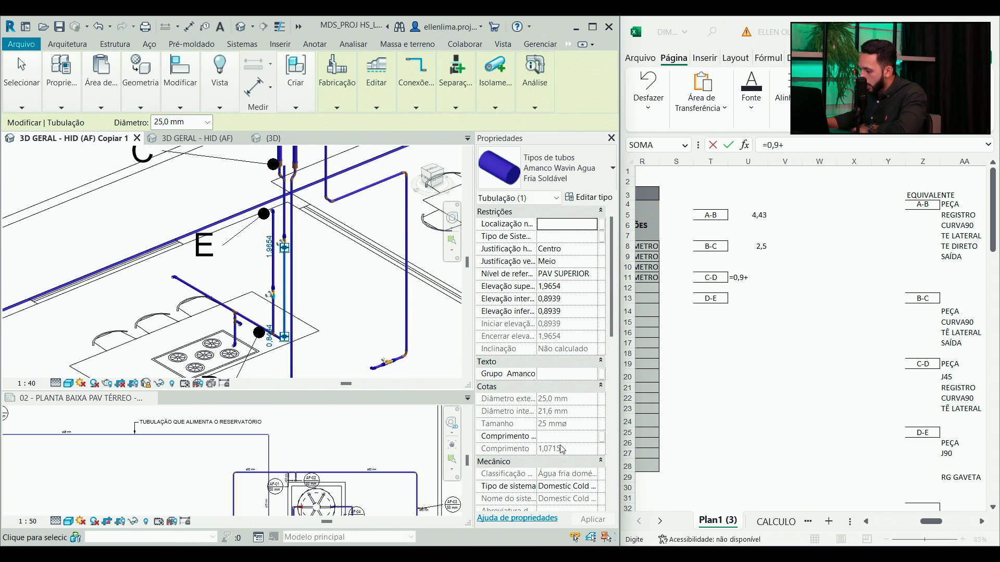
pyautogui.click(755, 277)
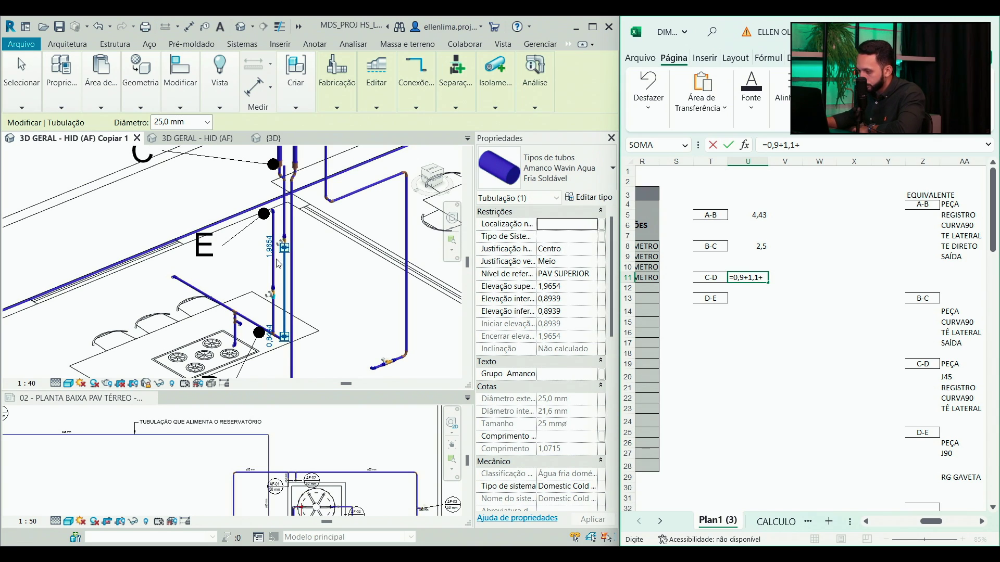
# - Check the short horizontal pipe near point D and complete the C-D formula in U11 with its length of 0,12
pyautogui.scroll(6, 272, 338)
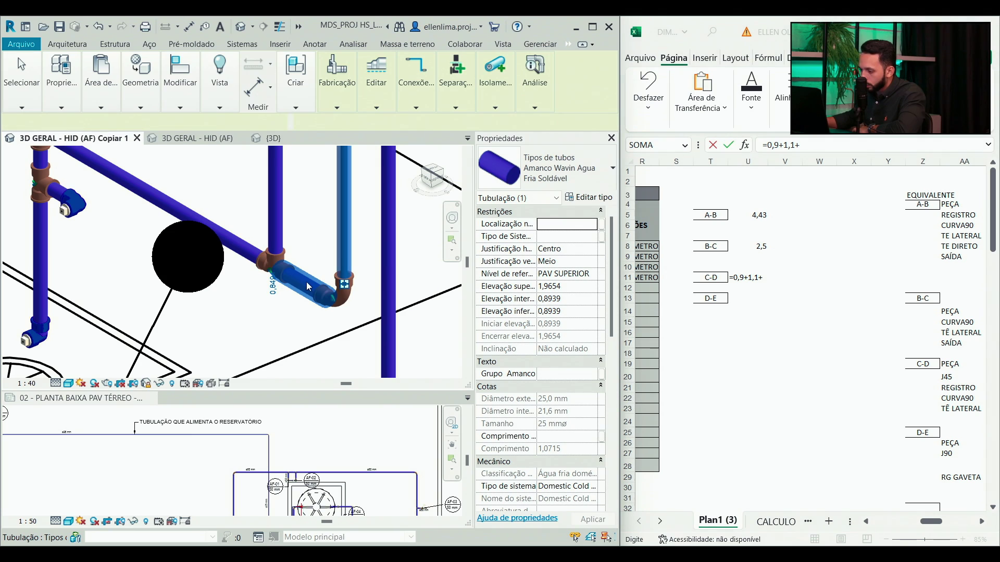
pyautogui.click(309, 286)
pyautogui.scroll(-4, 309, 286)
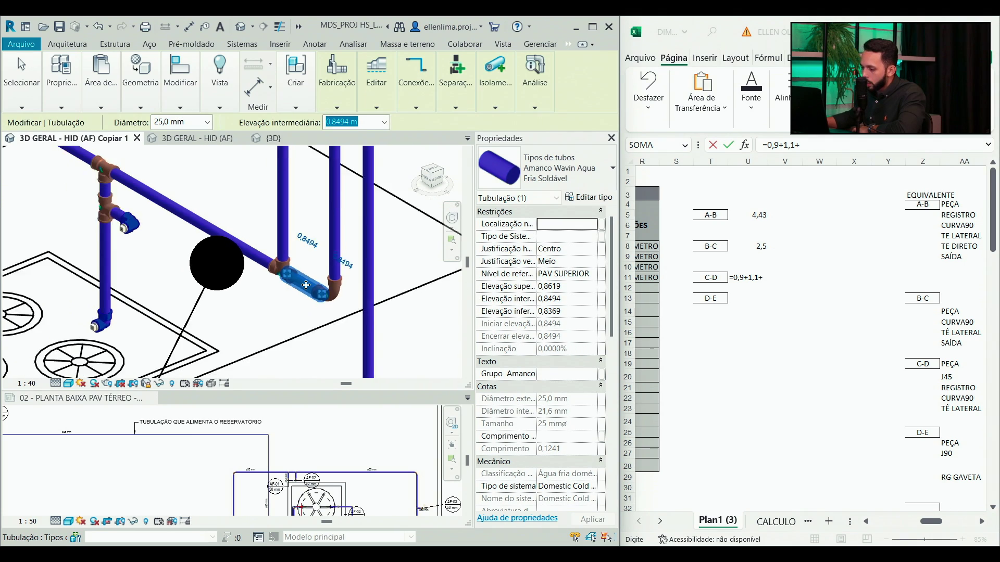
pyautogui.click(771, 280)
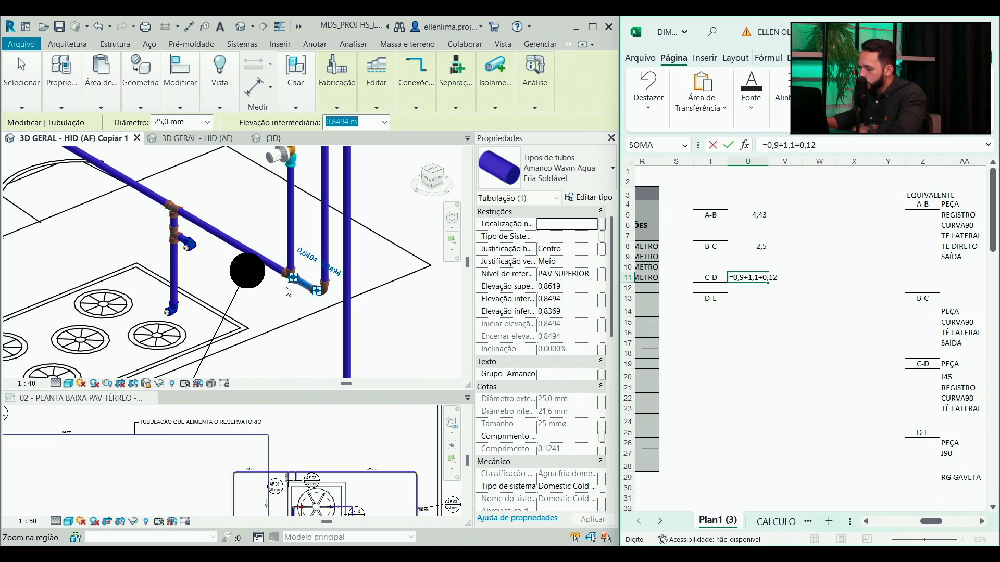
pyautogui.scroll(-2, 349, 287)
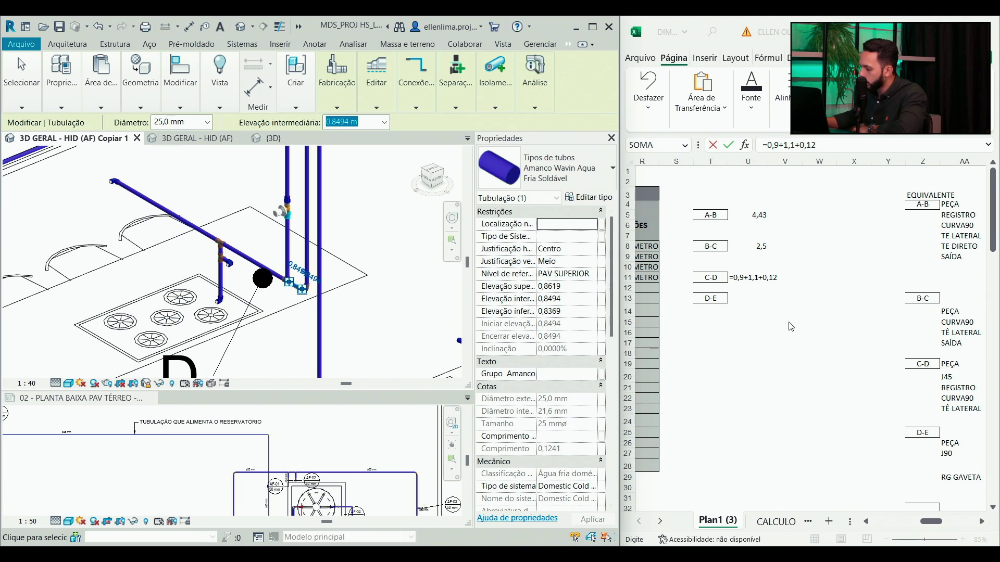
pyautogui.click(782, 304)
pyautogui.press('Return')
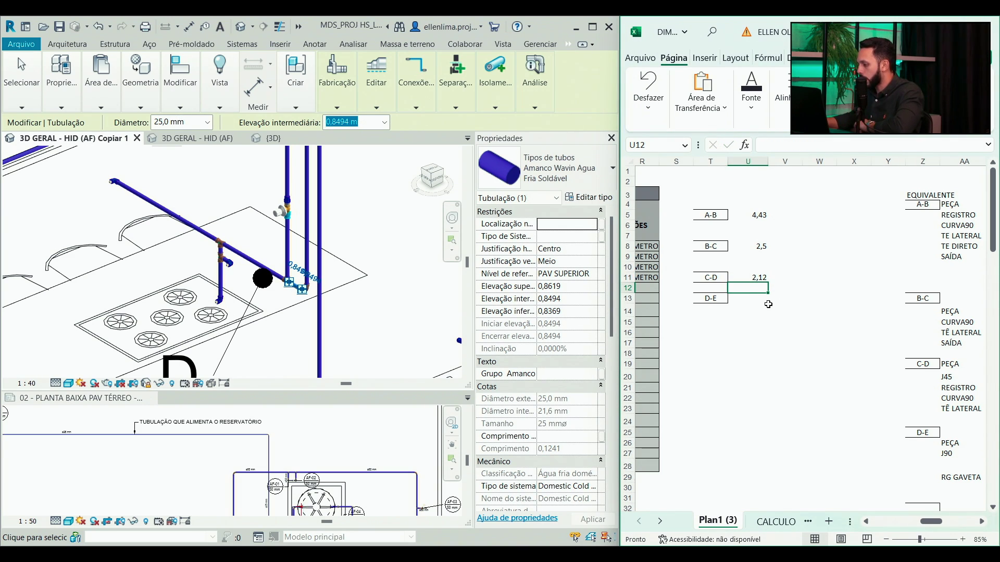
# - Measure the vertical D-E run from point D up to point E and enter its length as =1,5 in U13
pyautogui.click(745, 300)
pyautogui.write('=')
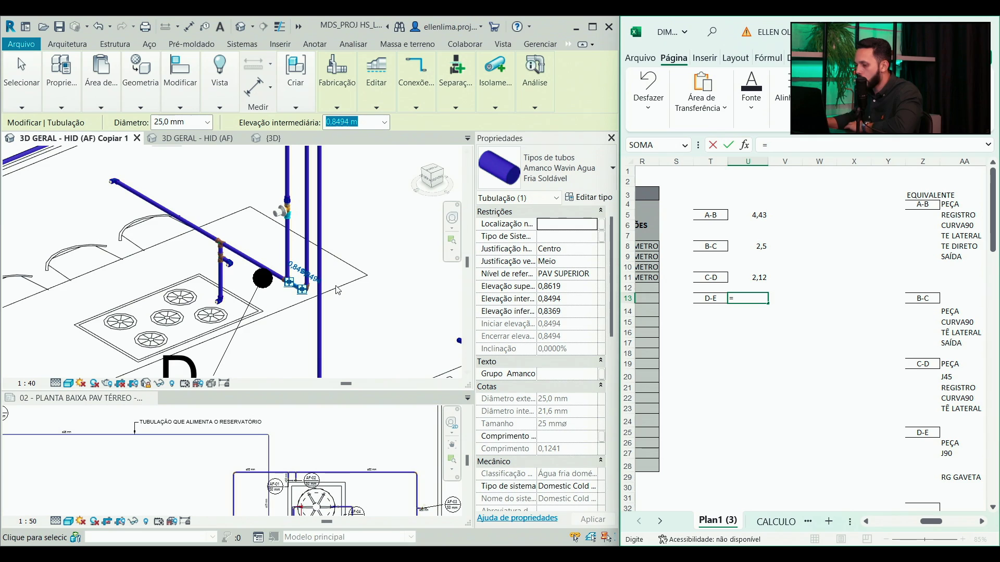
pyautogui.scroll(-3, 347, 336)
pyautogui.scroll(3, 308, 301)
pyautogui.click(308, 303)
pyautogui.moveTo(320, 302); pyautogui.dragTo(279, 195)
pyautogui.scroll(-2, 302, 339)
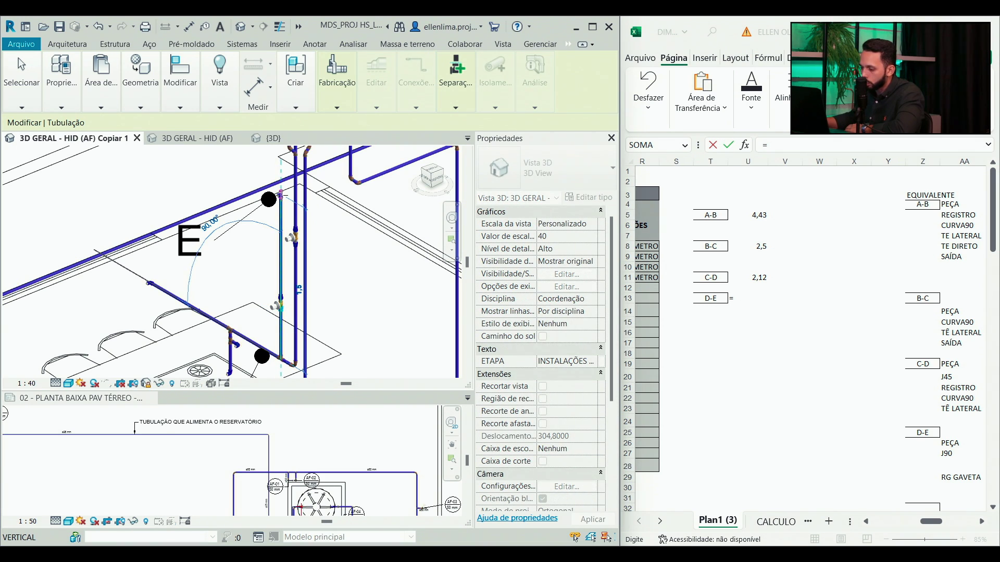
pyautogui.moveTo(280, 195); pyautogui.dragTo(280, 196)
pyautogui.click(576, 523)
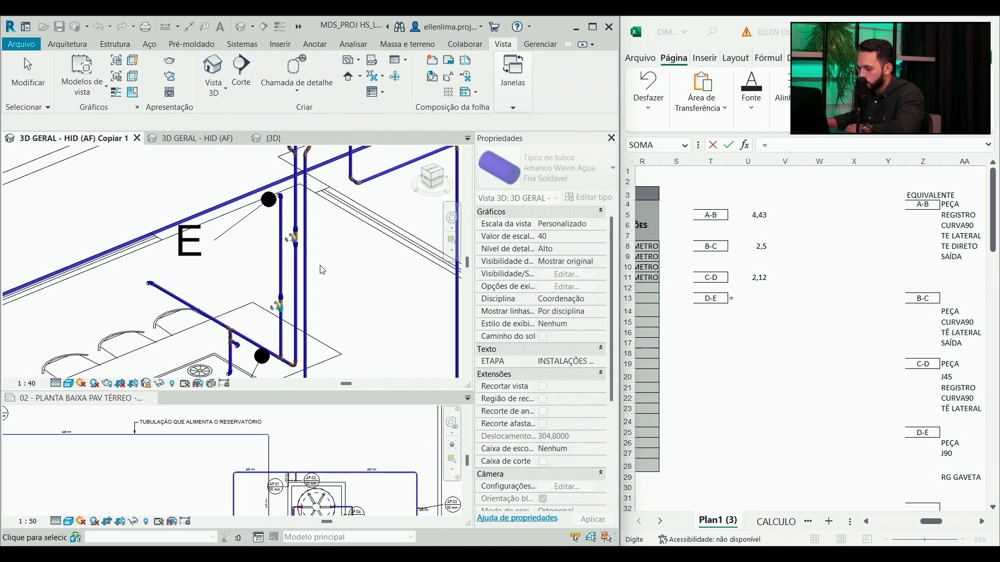
pyautogui.press('Escape')
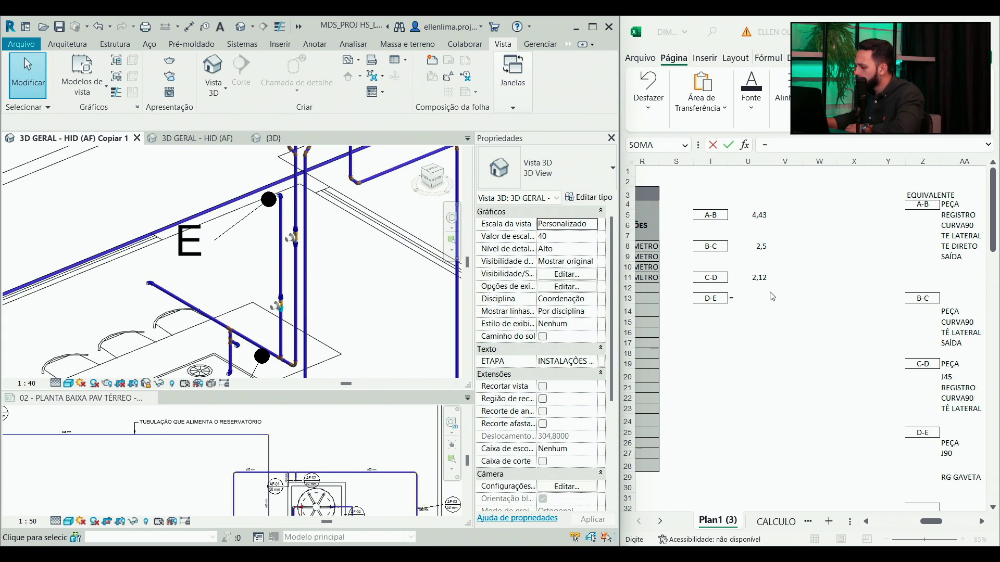
pyautogui.click(753, 297)
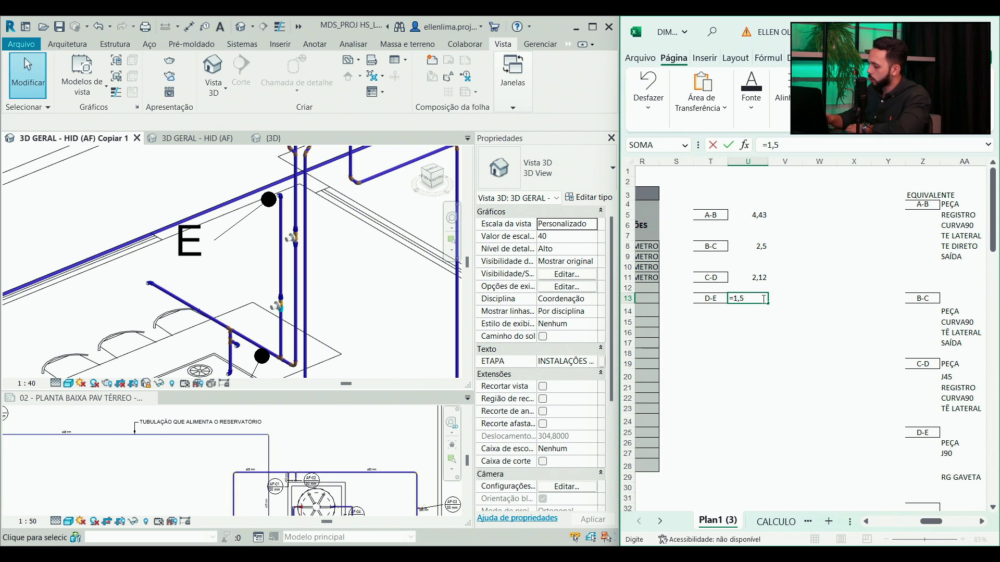
pyautogui.press('Return')
# - Maximize the workbook and enter 4,43 as the real length of section A-B in I8 of the calculation table
pyautogui.click(952, 31)
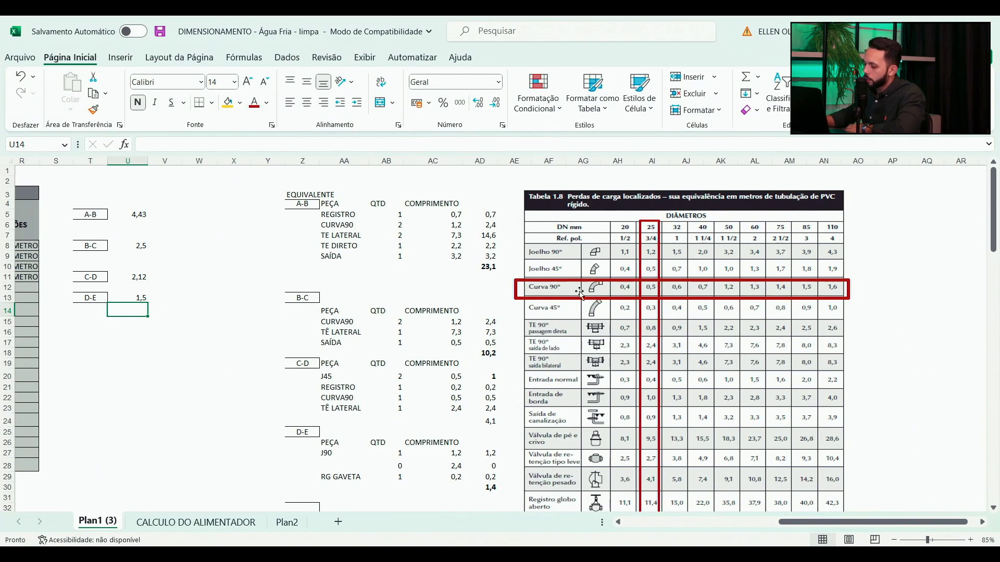
pyautogui.middleClick(314, 293)
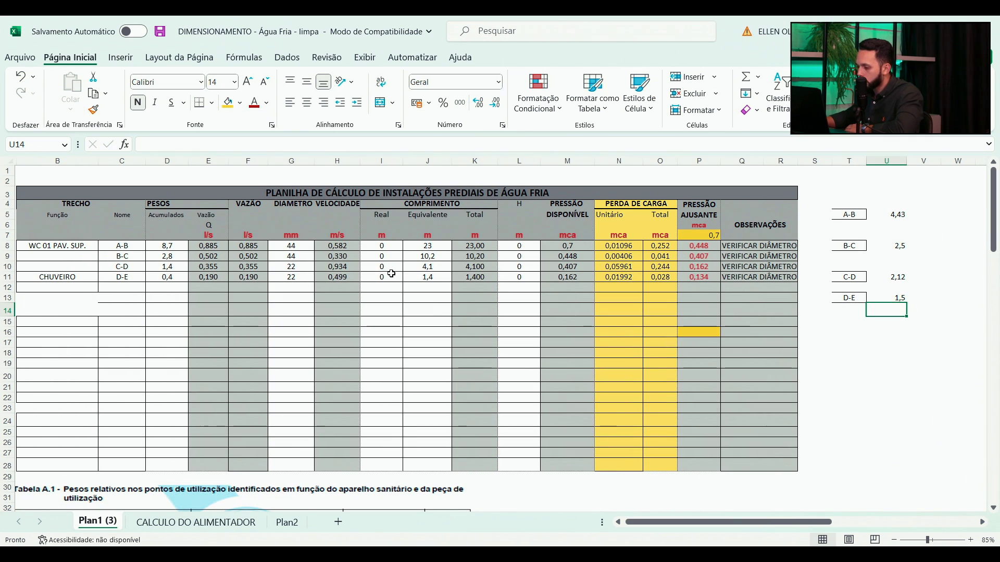
pyautogui.click(384, 248)
pyautogui.write('4,')
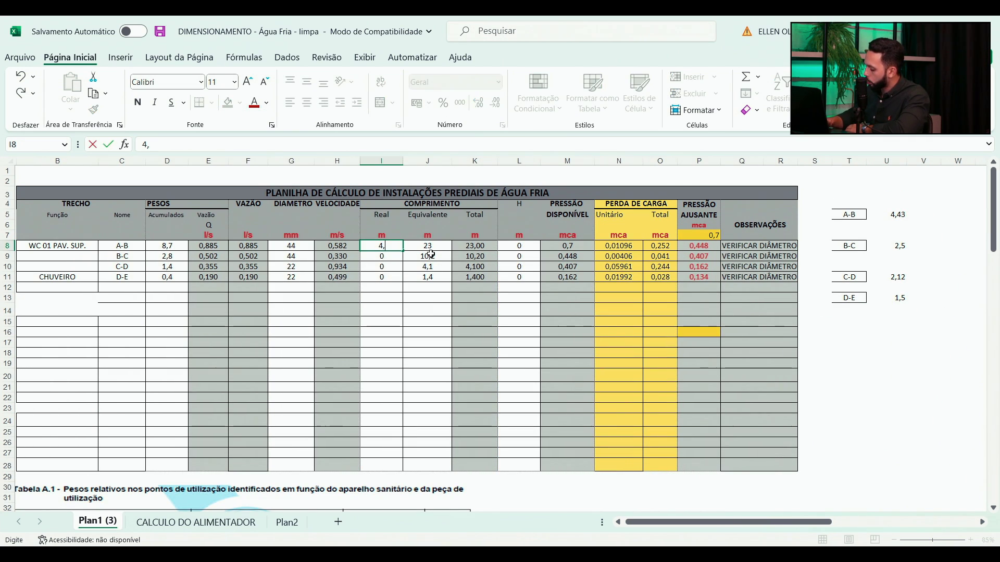
pyautogui.write('43')
pyautogui.press('Return')
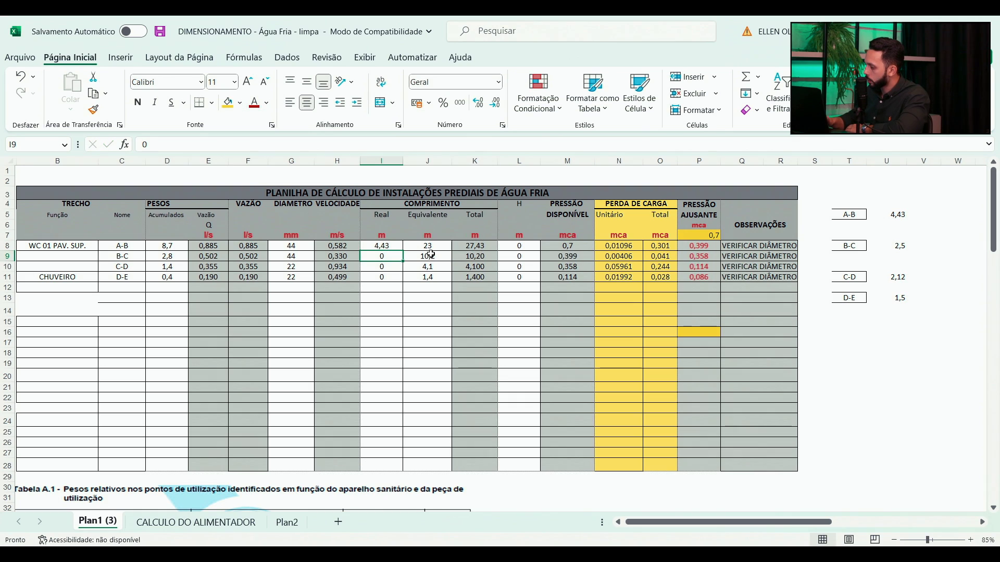
# - Enter real lengths of 25 for B-C, 2,12 for C-D and 1,5 for D-E in I9:I11, and save the workbook
pyautogui.write('25')
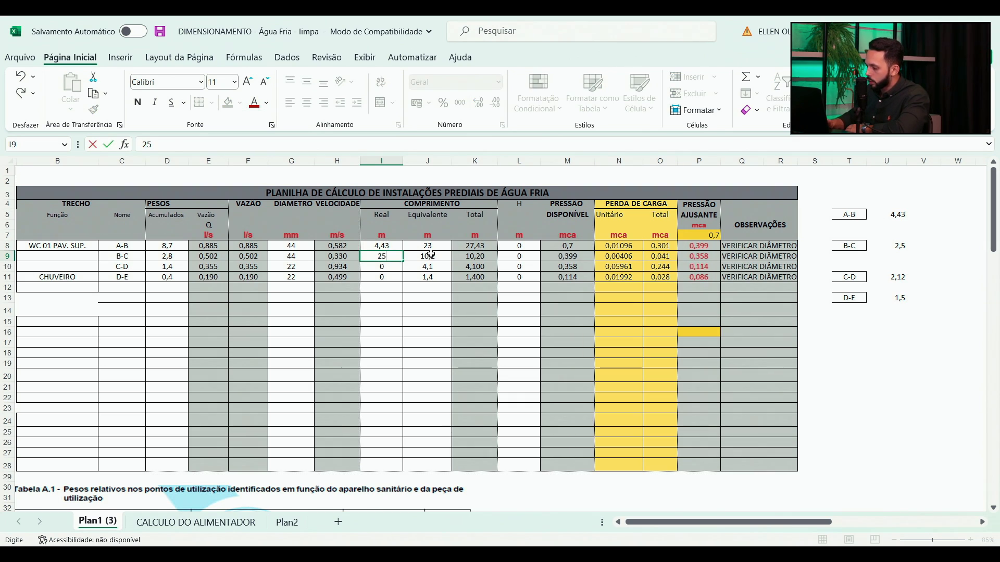
pyautogui.press('Return')
pyautogui.write('2,12')
pyautogui.press('Return')
pyautogui.write('1,5')
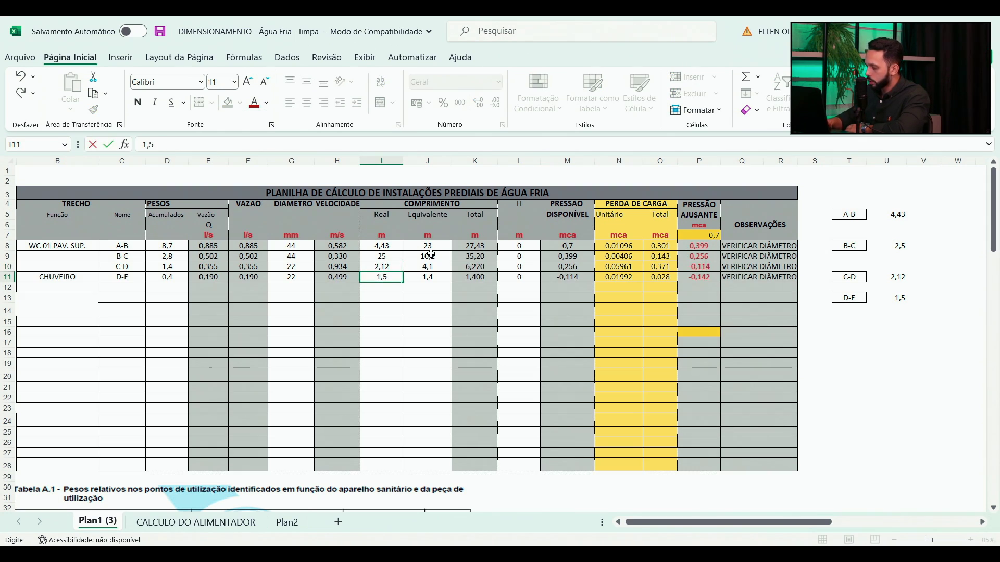
pyautogui.press('Return')
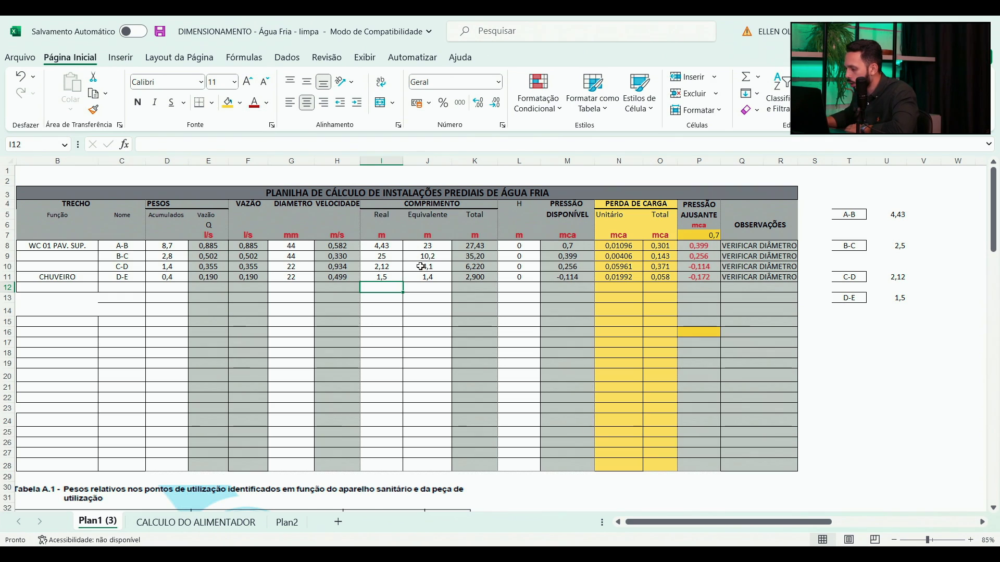
pyautogui.click(160, 31)
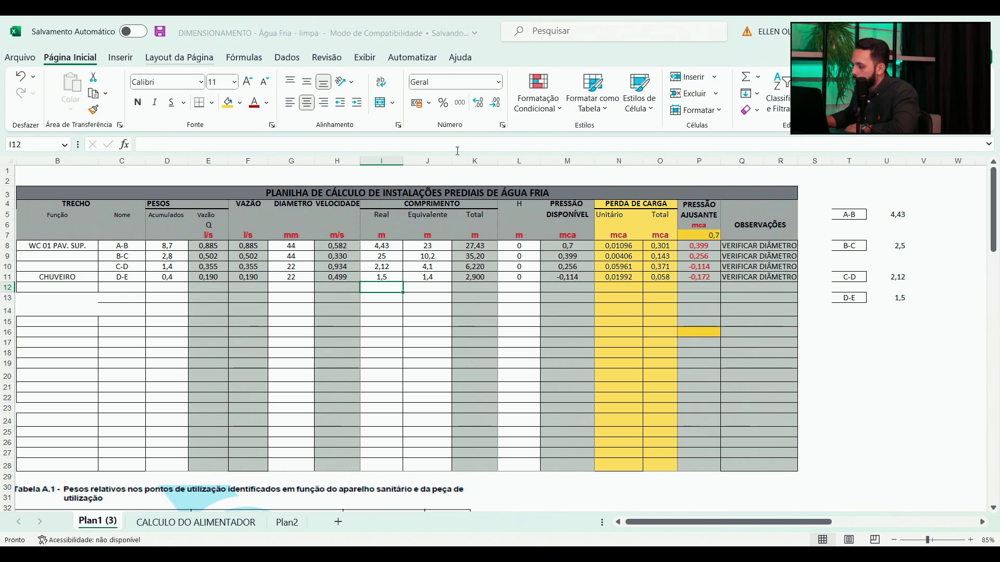
pyautogui.click(753, 267)
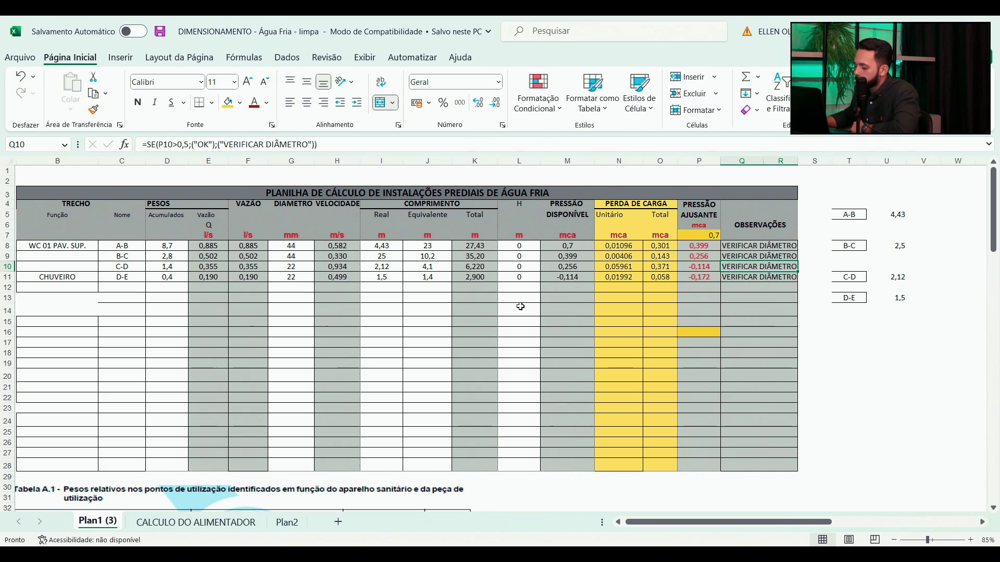
# - Switch to Firefox, maximize it, and search for "metro de coluna d'água" in a new tab
pyautogui.click(539, 553)
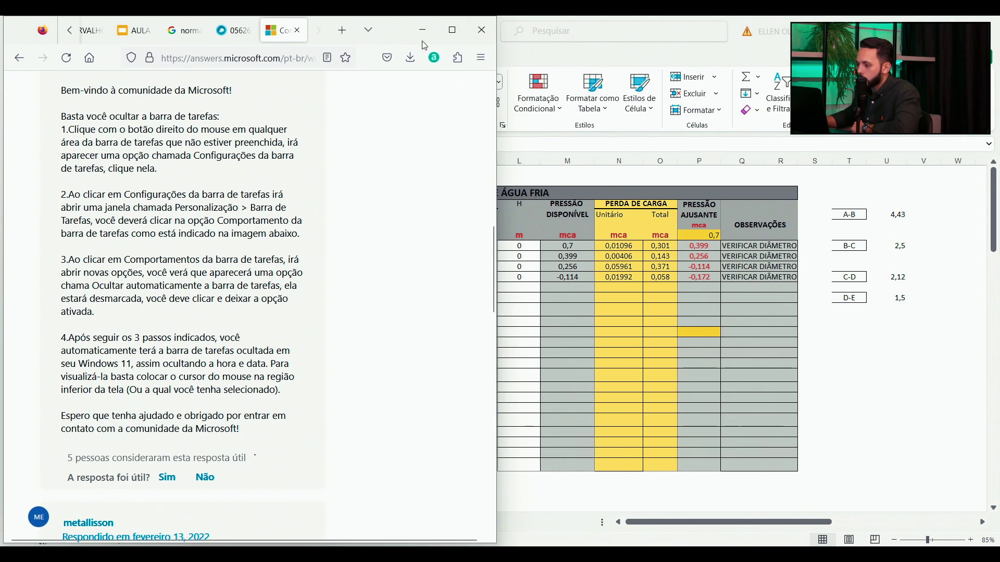
pyautogui.click(342, 30)
pyautogui.click(452, 29)
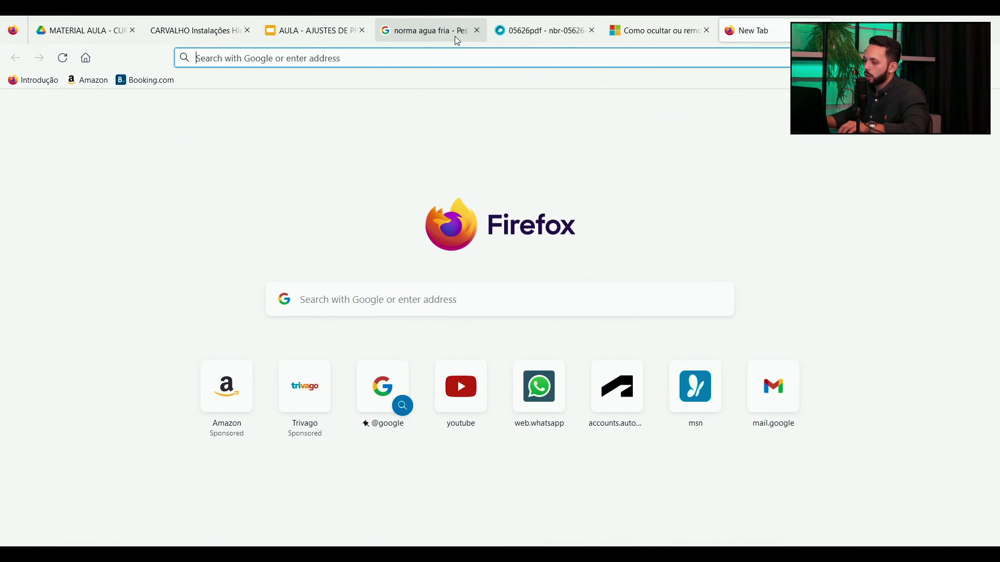
pyautogui.moveTo(457, 38)
pyautogui.write('M')
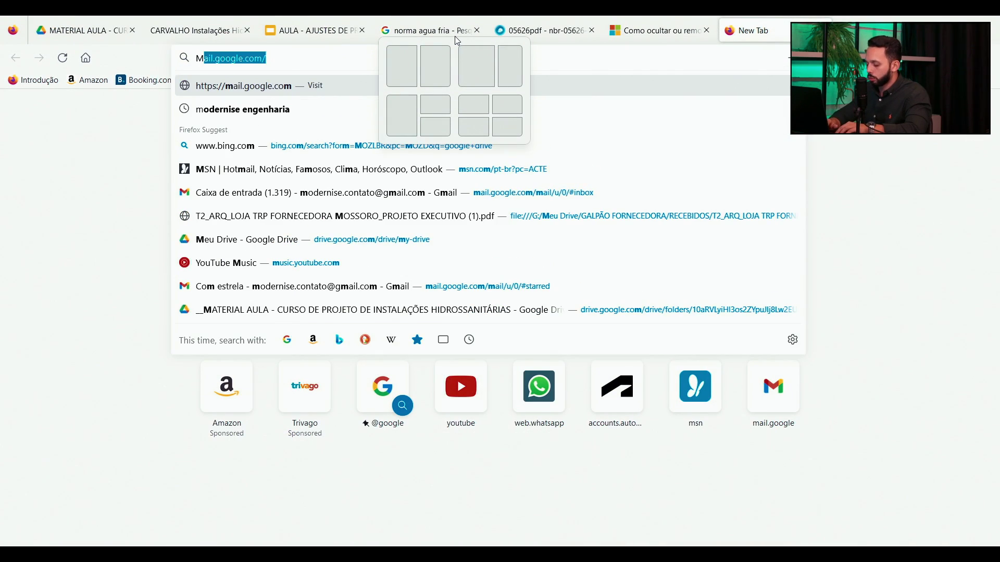
pyautogui.write('ETRO DE COLUNA')
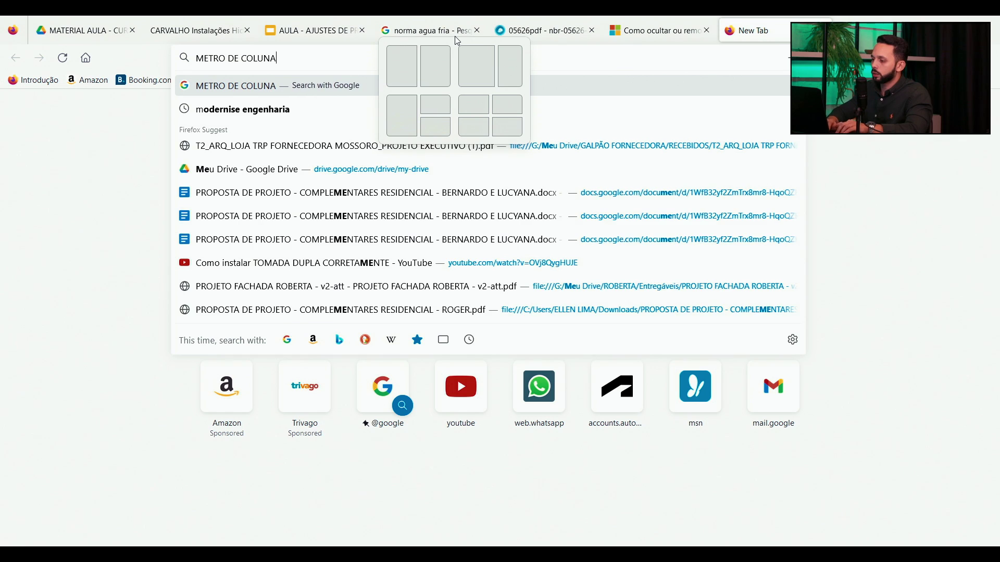
pyautogui.click(305, 109)
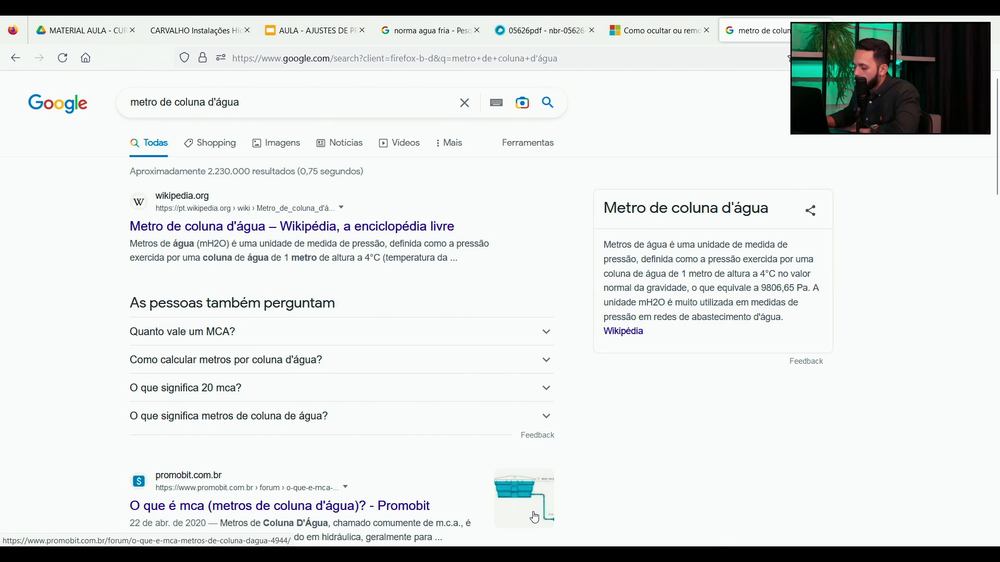
pyautogui.rightClick(534, 517)
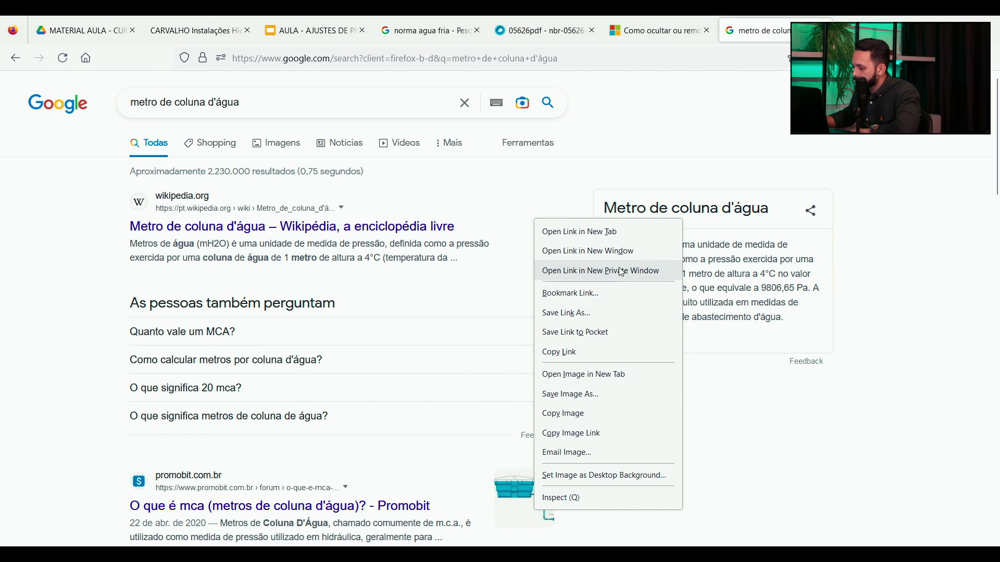
pyautogui.click(629, 250)
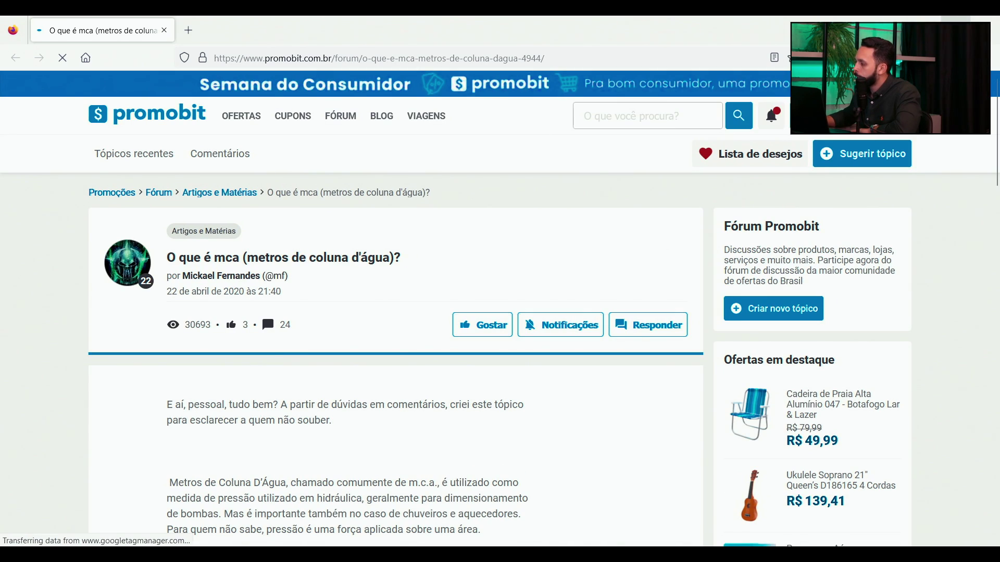
pyautogui.click(984, 29)
# - Open the Promobit result "O que é mca (metros de coluna d'água)?" in the current tab
pyautogui.scroll(-1, 550, 315)
pyautogui.click(524, 425)
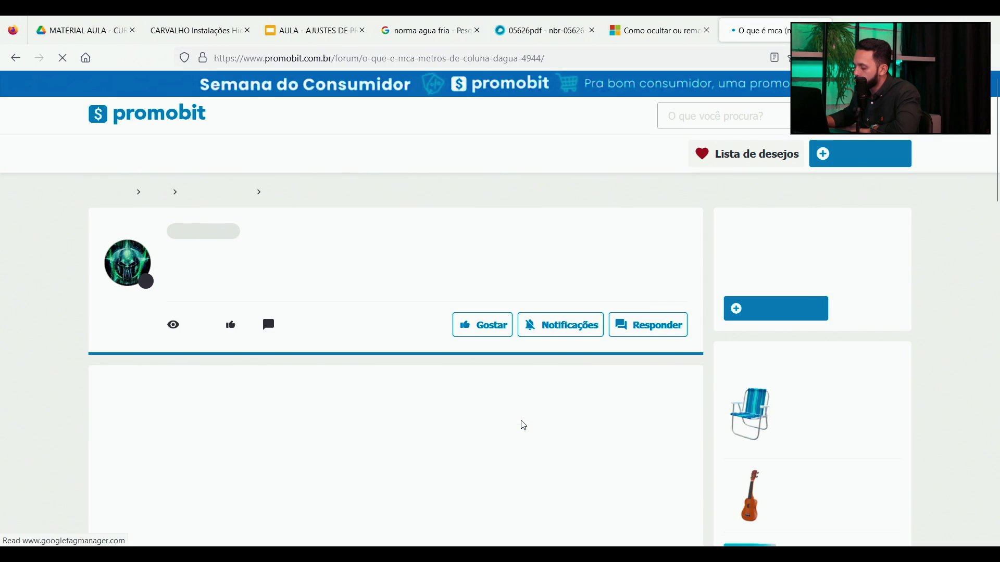
# - Open the water tank diagram from the Promobit article in its own tab and show it
pyautogui.scroll(-7, 524, 424)
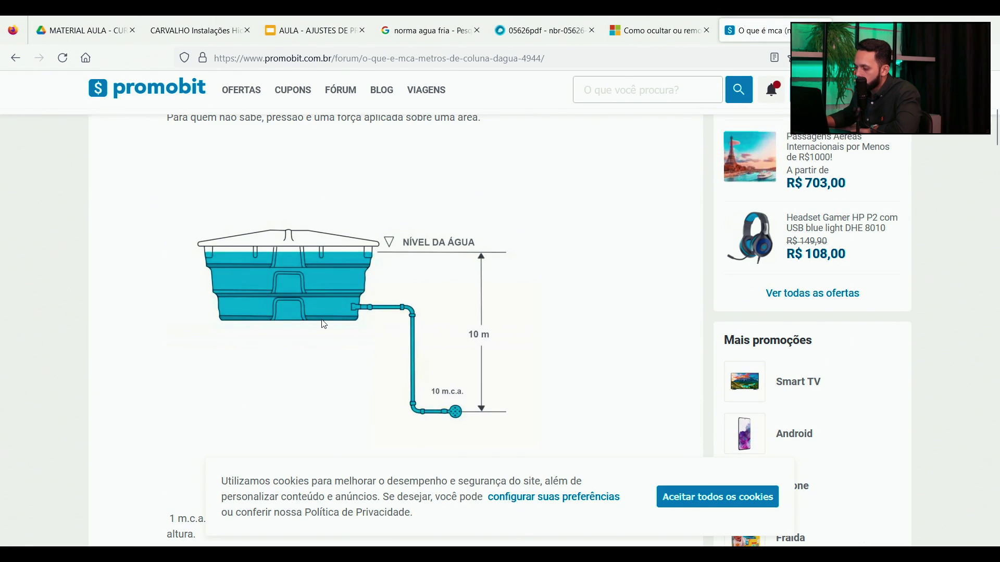
pyautogui.rightClick(325, 324)
pyautogui.click(354, 333)
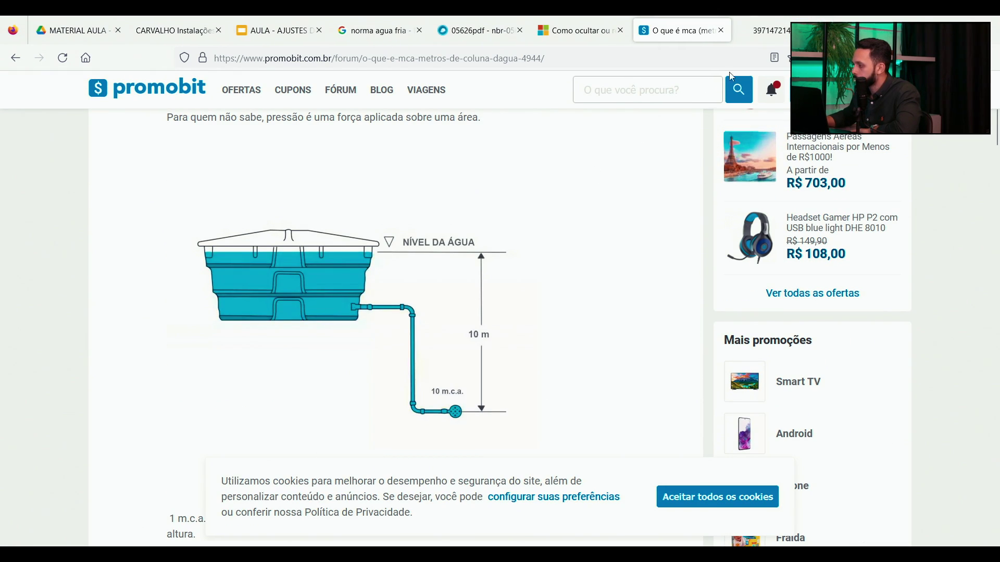
pyautogui.click(764, 37)
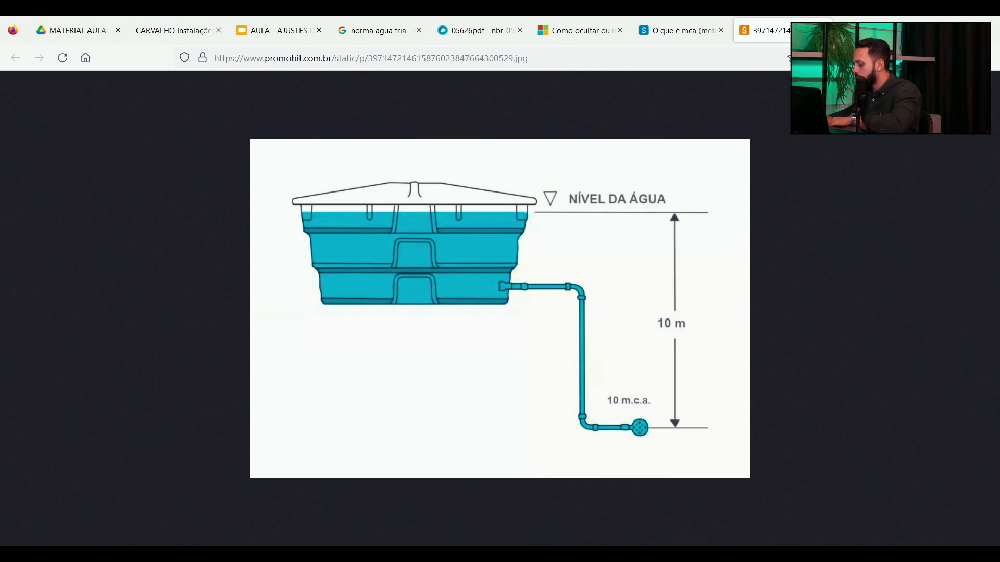
# - Capture the tank diagram on screen, mark the tank's water height in red as 0,70, and discard the capture
pyautogui.click(843, 554)
pyautogui.click(817, 522)
pyautogui.moveTo(219, 96); pyautogui.dragTo(772, 493)
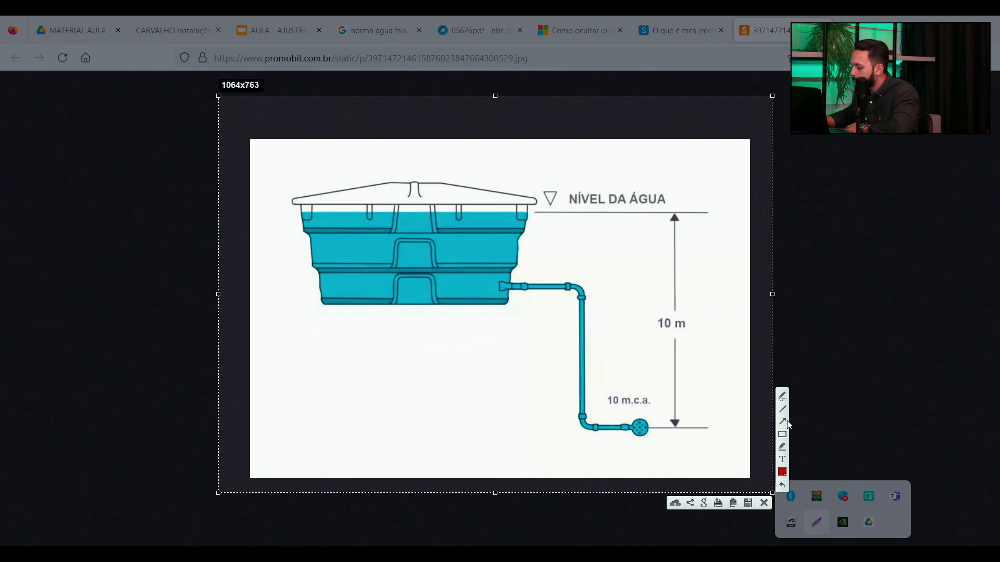
pyautogui.moveTo(455, 213); pyautogui.dragTo(454, 312)
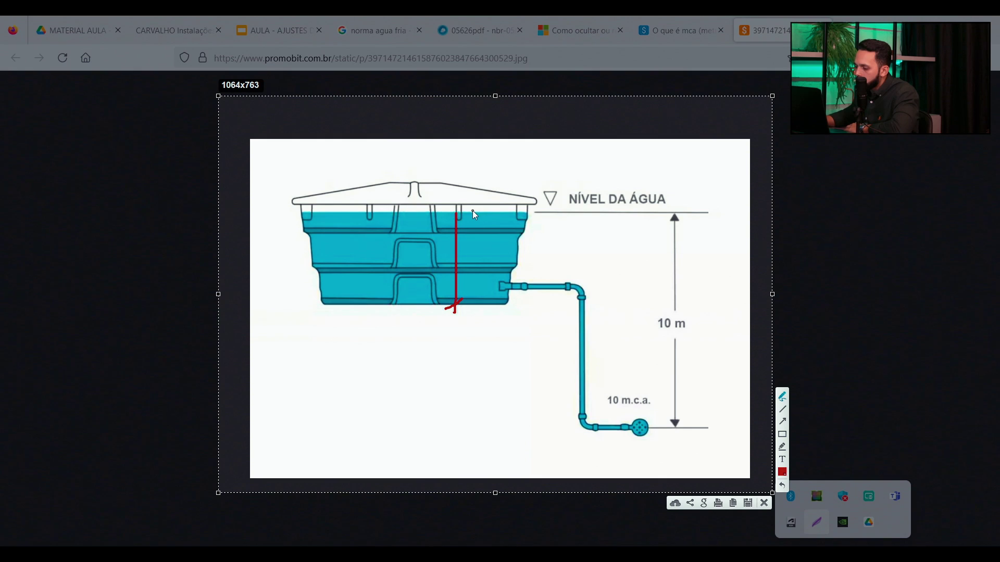
pyautogui.moveTo(456, 214)
pyautogui.mouseDown()
pyautogui.moveTo(441, 220)
pyautogui.moveTo(475, 232)
pyautogui.moveTo(484, 248)
pyautogui.moveTo(515, 230)
pyautogui.mouseUp()
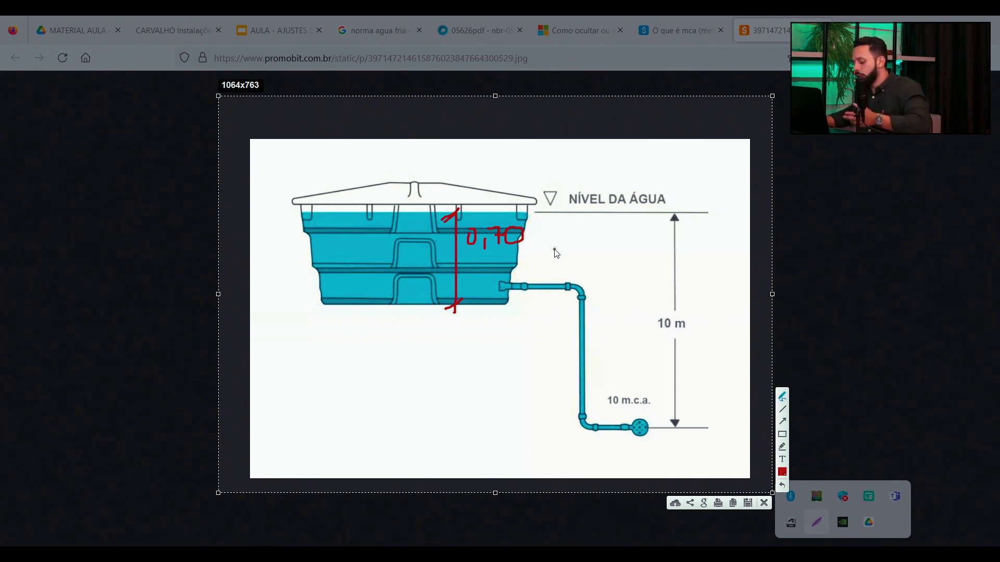
pyautogui.press('Escape')
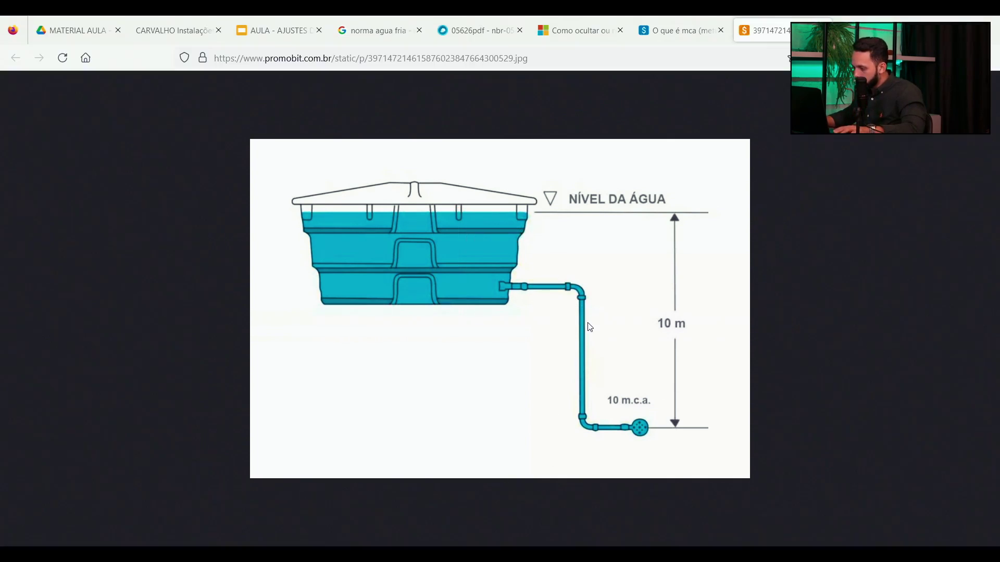
# - Switch to Excel and inspect the initial pressure in P7, the available-pressure formula in M8 and the H value in L8 for section A-B
pyautogui.hotkey('alt', 'Tab')
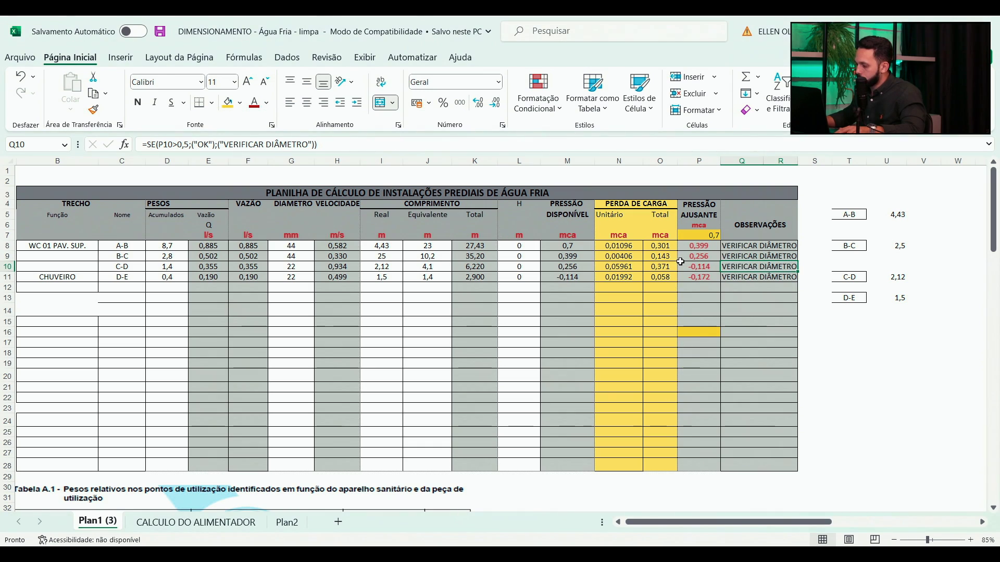
pyautogui.click(711, 235)
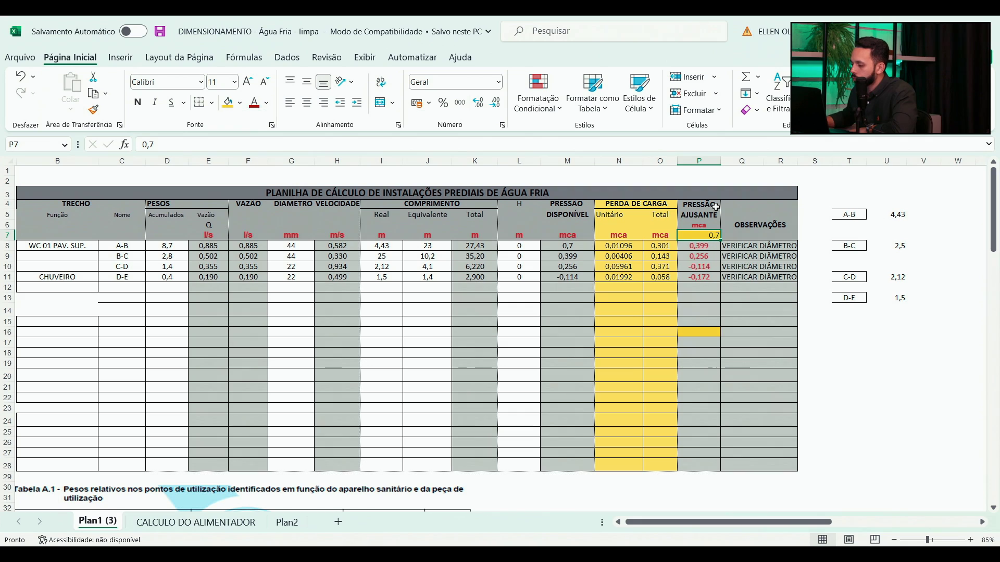
pyautogui.doubleClick(711, 235)
pyautogui.press('Return')
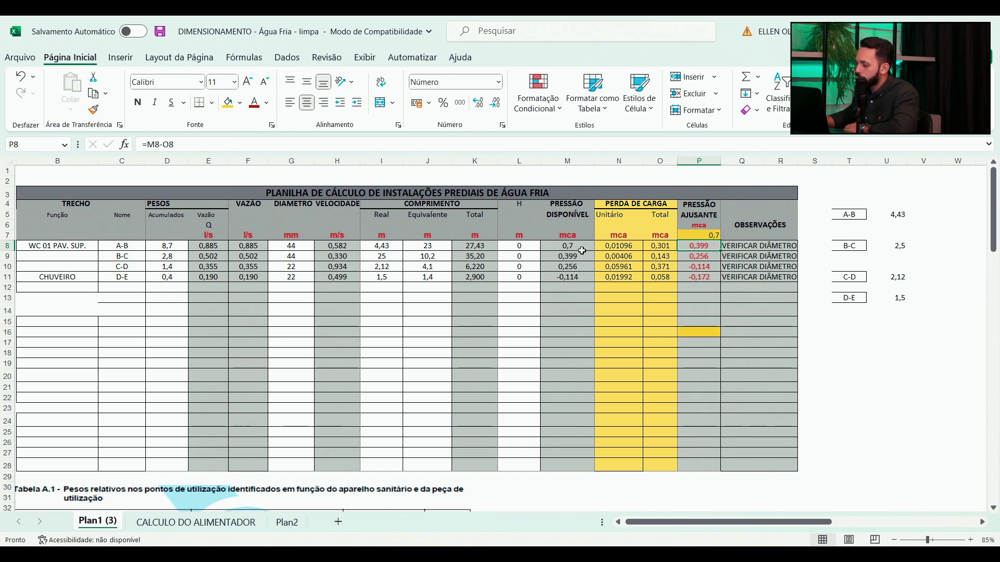
pyautogui.doubleClick(582, 246)
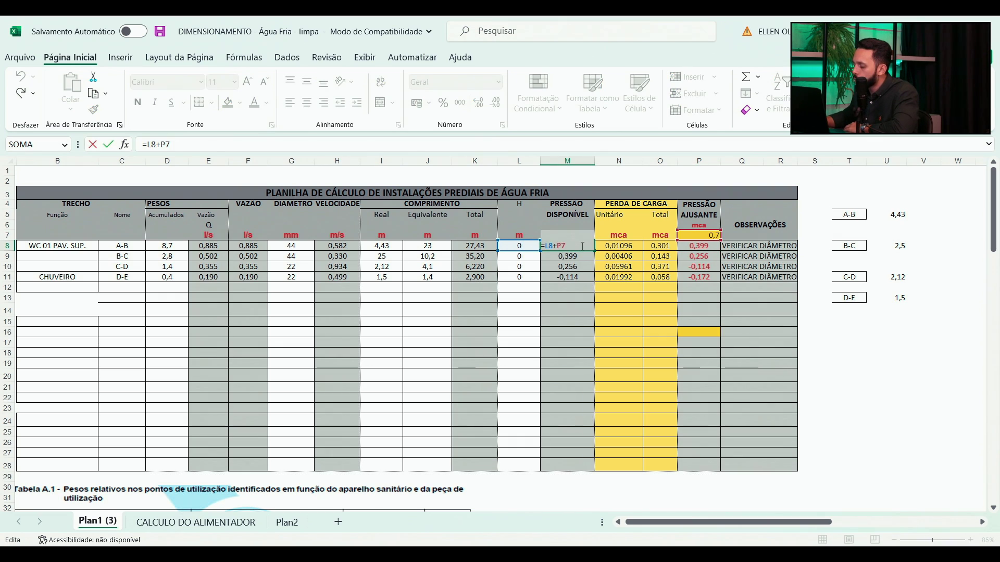
pyautogui.press('Return')
pyautogui.click(529, 249)
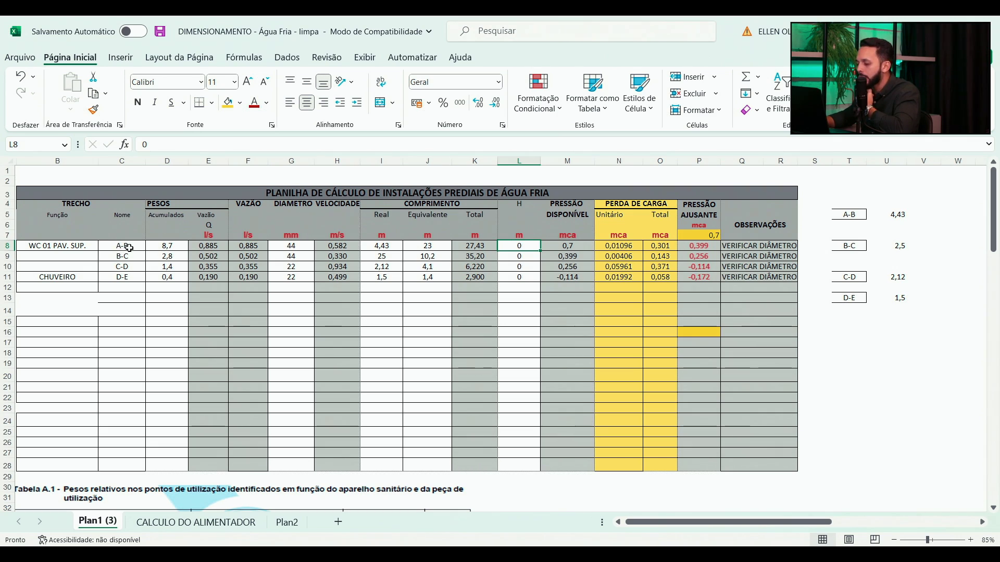
# - Switch to Revit, maximize it, dock the ground-floor plan with the upper views, and show the view 3D GERAL - HID (AF) Copiar 1
pyautogui.hotkey('alt', 'Tab')
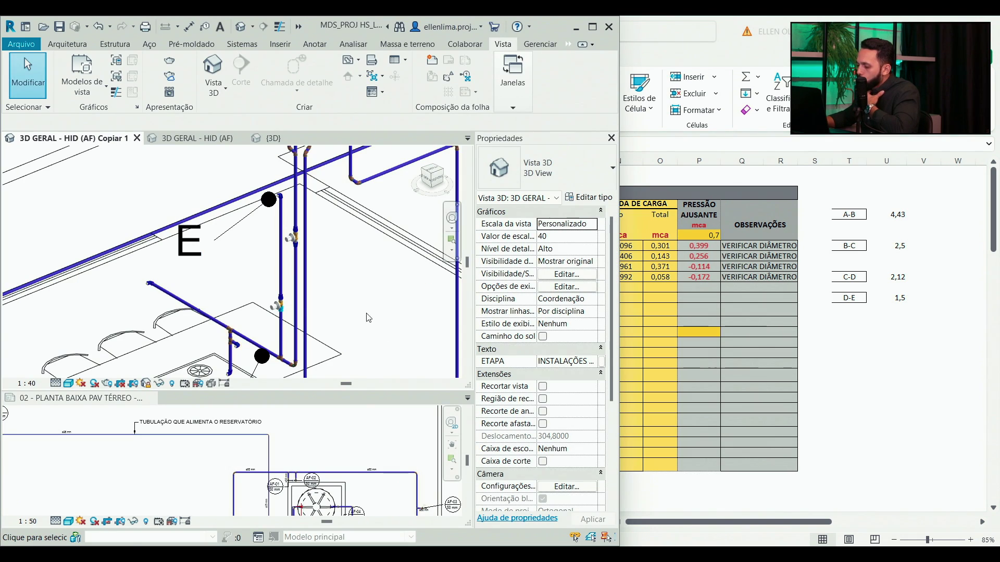
pyautogui.press('super+Up')
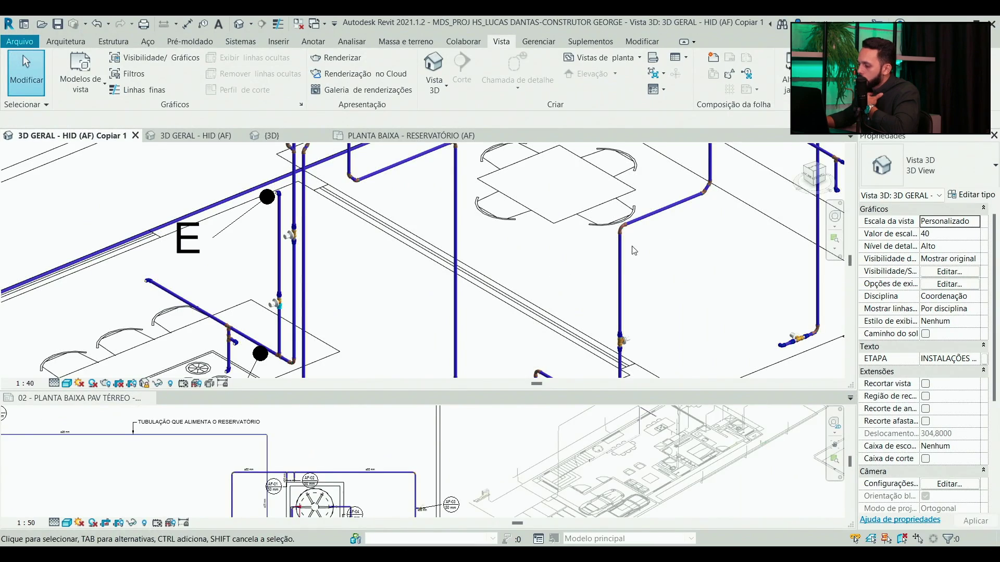
pyautogui.moveTo(79, 399); pyautogui.dragTo(422, 135)
pyautogui.click(224, 134)
# - Locate points A and B beside the water tanks and select the vertical pipe between them to read its length
pyautogui.moveTo(354, 282); pyautogui.dragTo(366, 443)
pyautogui.scroll(-1, 344, 359)
pyautogui.scroll(-1, 364, 235)
pyautogui.moveTo(364, 234); pyautogui.dragTo(388, 375)
pyautogui.moveTo(432, 276); pyautogui.dragTo(397, 417)
pyautogui.click(432, 260)
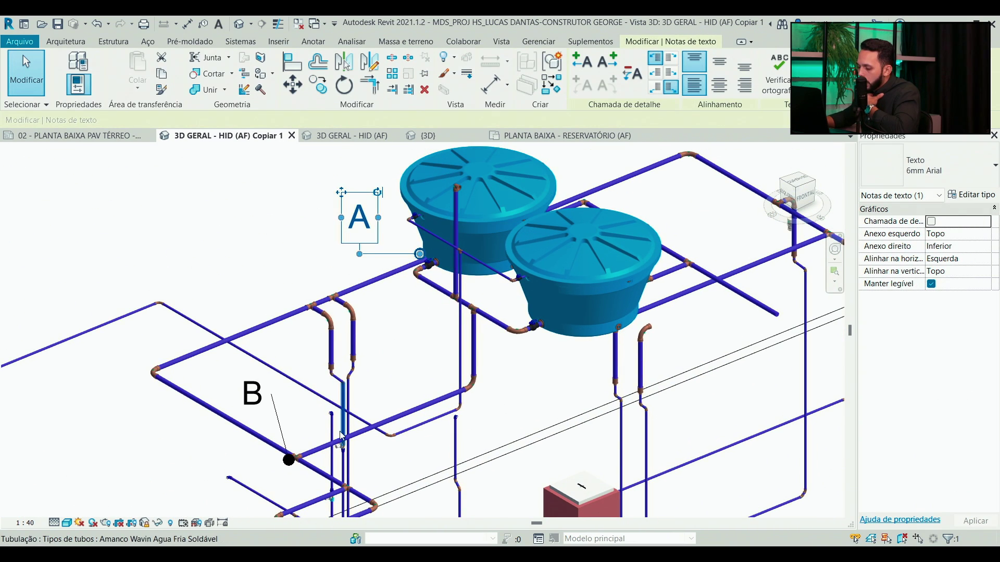
pyautogui.click(285, 462)
pyautogui.click(476, 350)
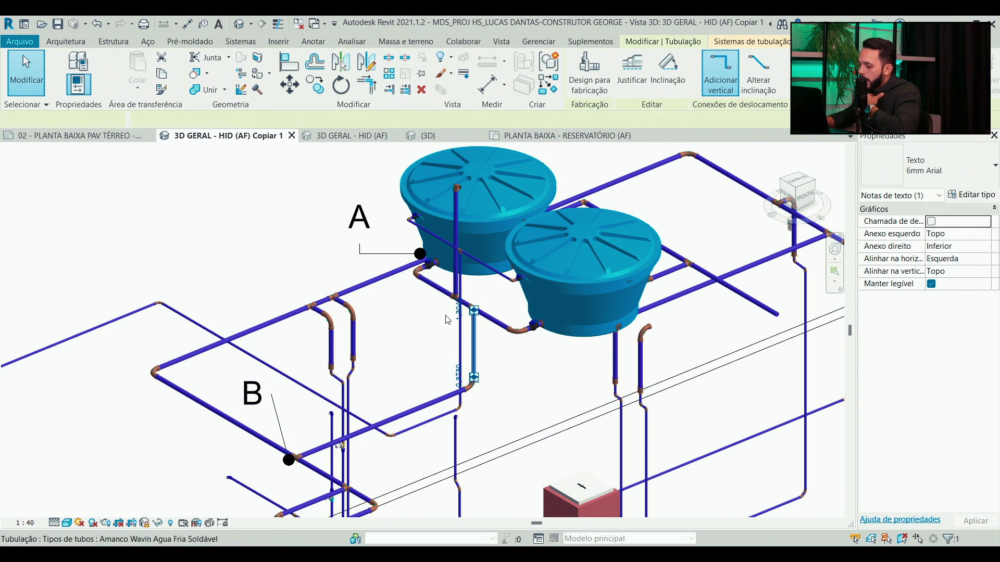
# - Examine the selected vertical drop of section A-B from the front in the view 3D GERAL - HID (AF)
pyautogui.hotkey('ctrl', 'Tab')
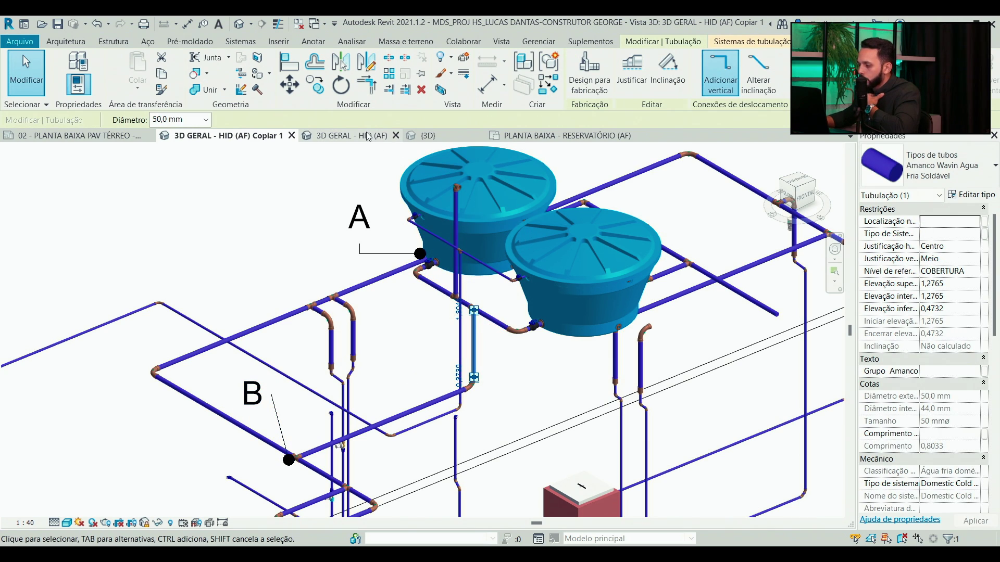
pyautogui.moveTo(509, 259); pyautogui.dragTo(564, 508)
pyautogui.moveTo(462, 357); pyautogui.dragTo(445, 300)
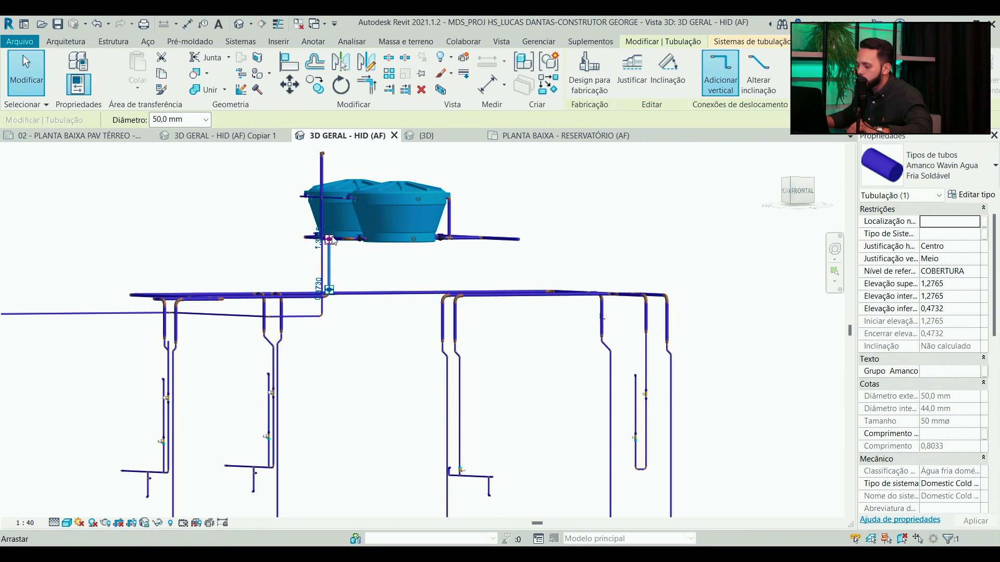
pyautogui.scroll(2, 337, 240)
pyautogui.moveTo(336, 237); pyautogui.dragTo(485, 406)
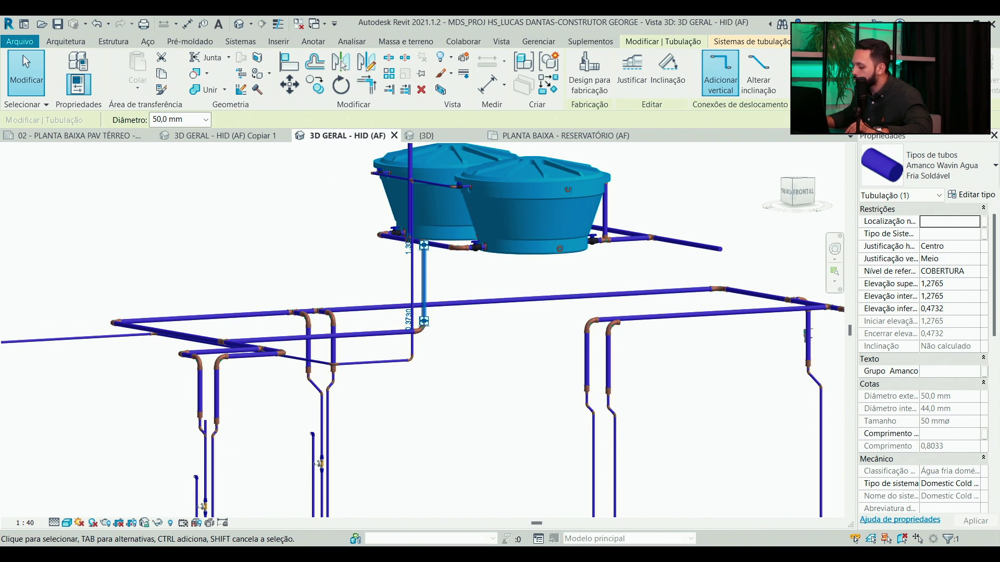
# - Switch to Excel and enter 0,8 as the height H of section A-B in L8
pyautogui.hotkey('alt', 'Tab')
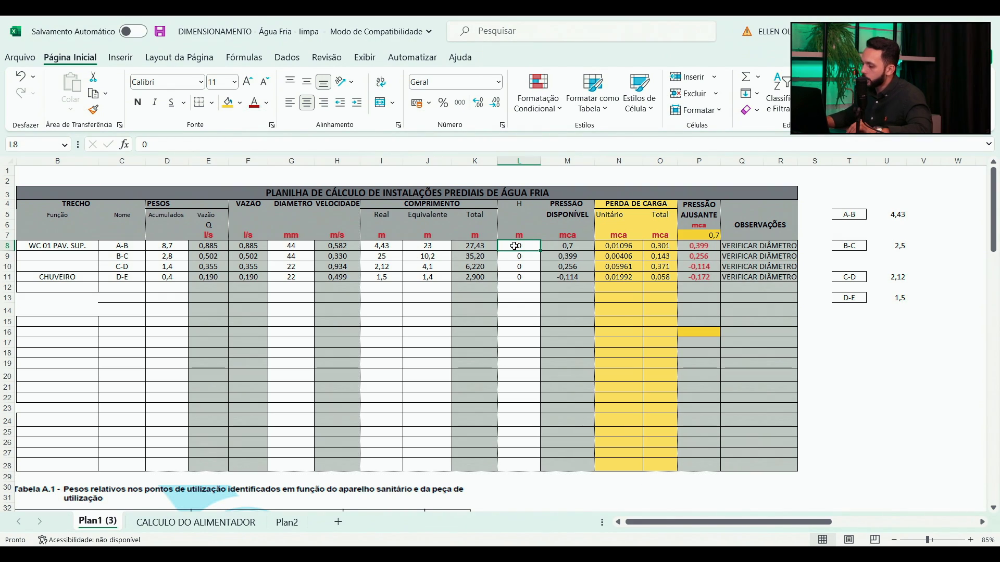
pyautogui.write('0,8')
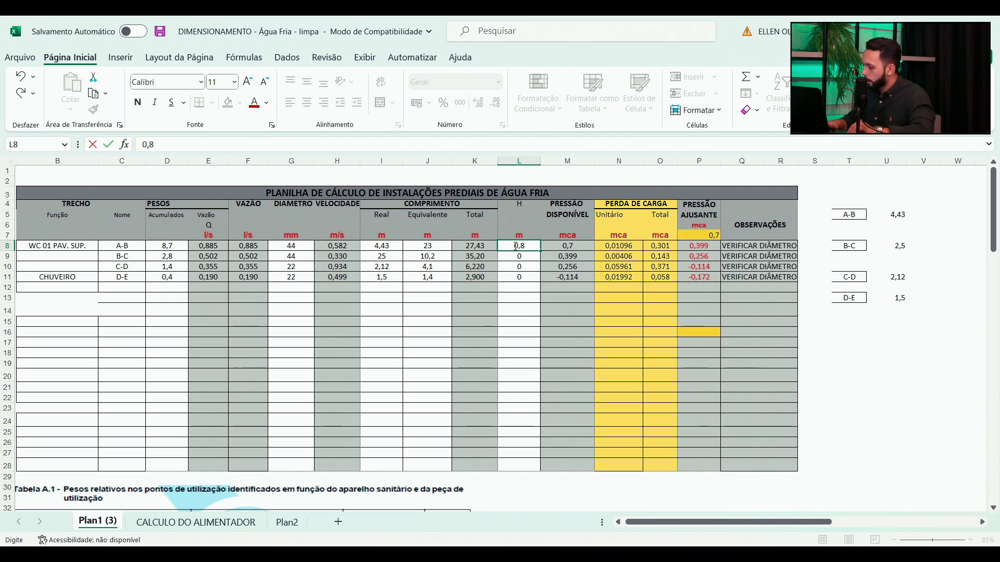
pyautogui.press('Return')
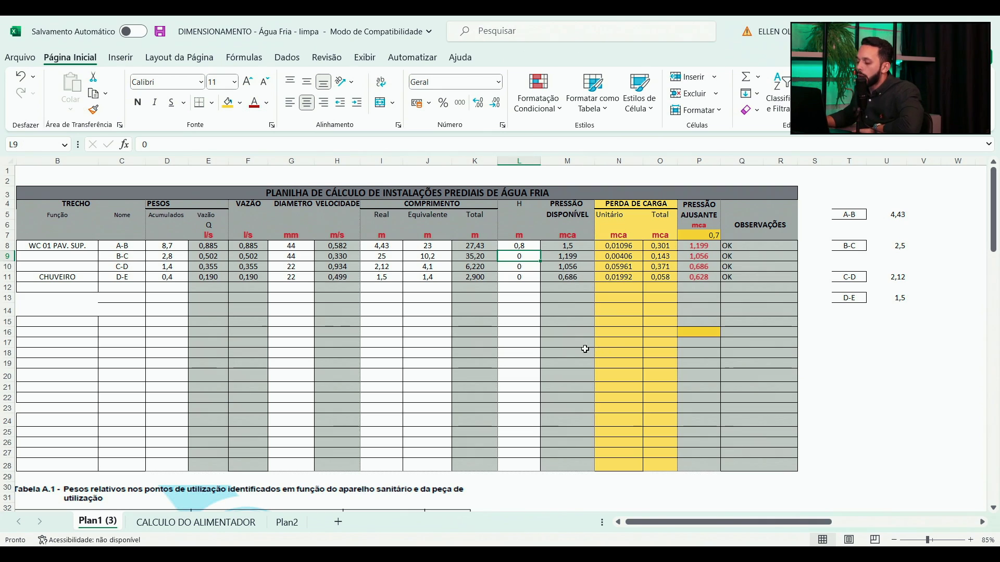
# - Select the B-C section name in C9, return to Revit, and locate points B and C in the view 3D GERAL - HID (AF) Copiar 1
pyautogui.click(127, 258)
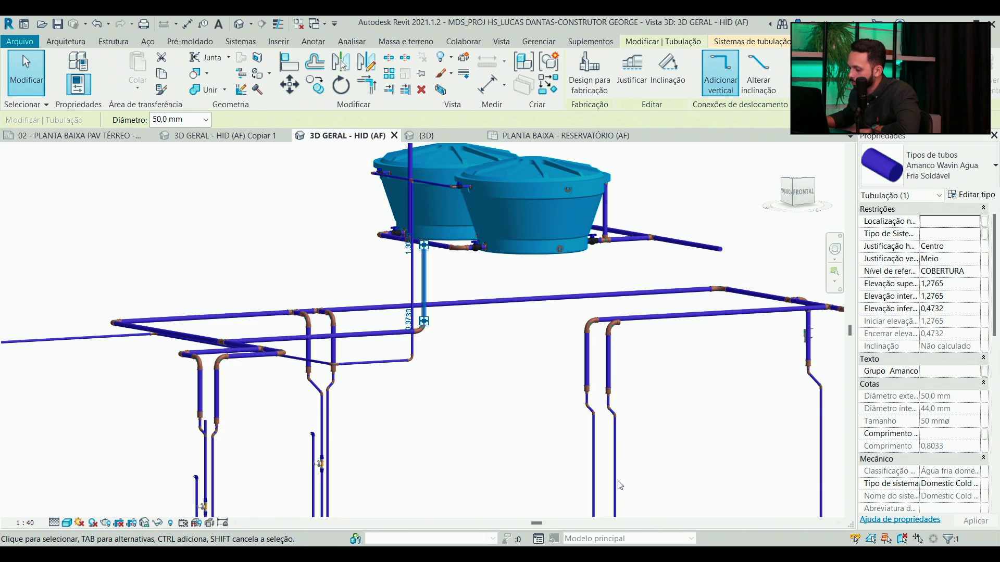
pyautogui.moveTo(521, 414); pyautogui.dragTo(535, 339)
pyautogui.moveTo(527, 304); pyautogui.dragTo(564, 417)
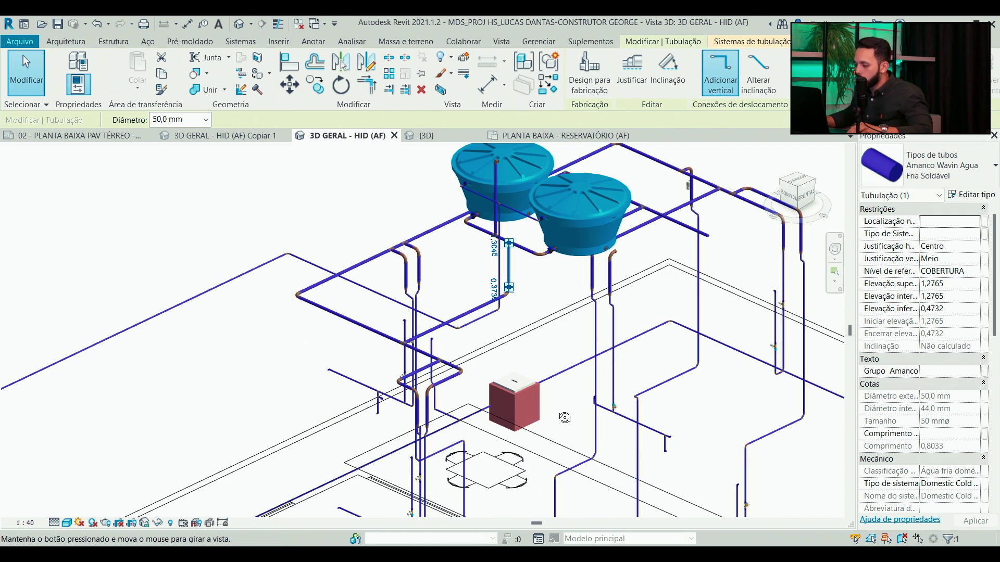
pyautogui.moveTo(549, 299); pyautogui.dragTo(567, 265)
pyautogui.click(226, 135)
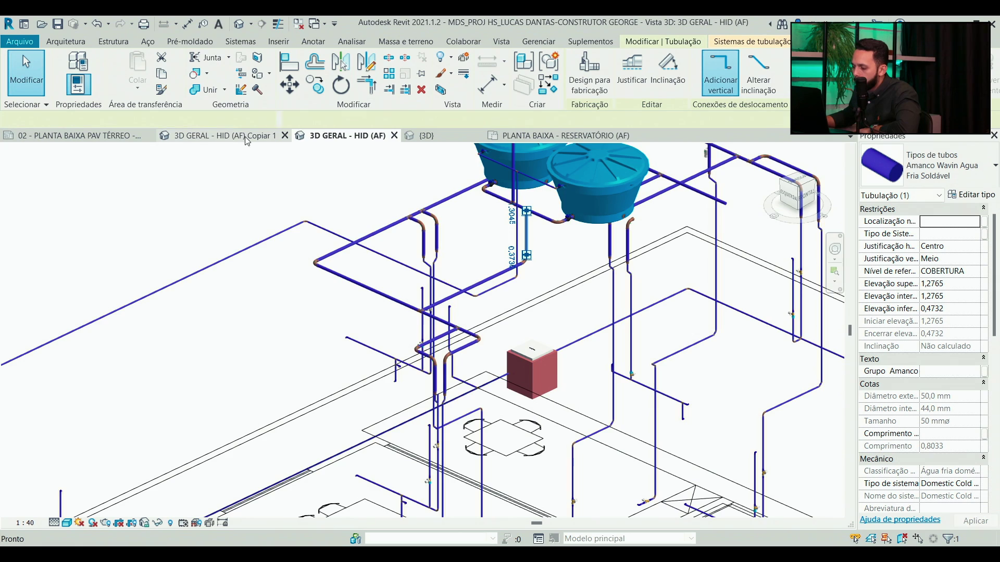
pyautogui.scroll(2, 495, 302)
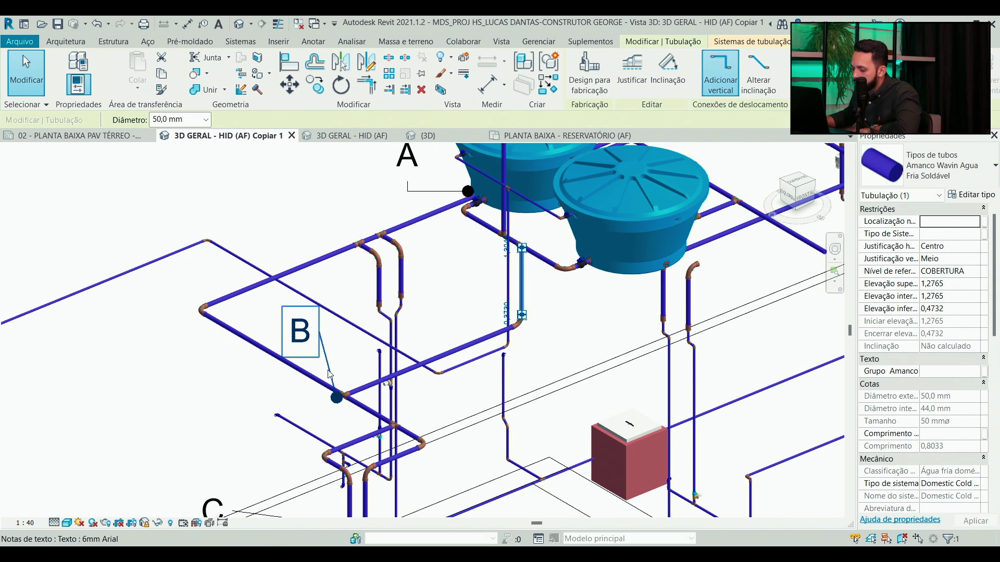
pyautogui.click(339, 397)
pyautogui.moveTo(417, 413); pyautogui.dragTo(444, 268)
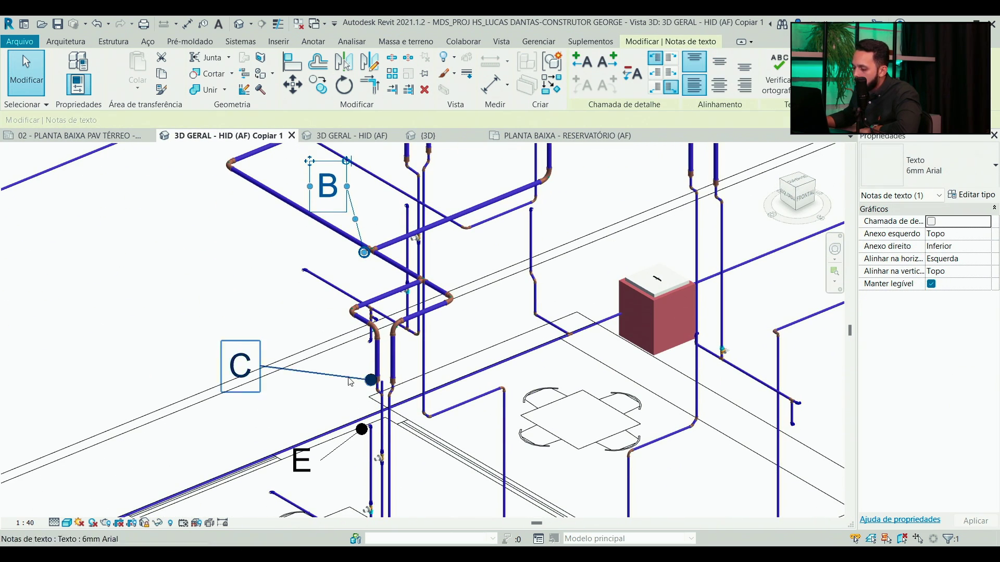
pyautogui.click(240, 365)
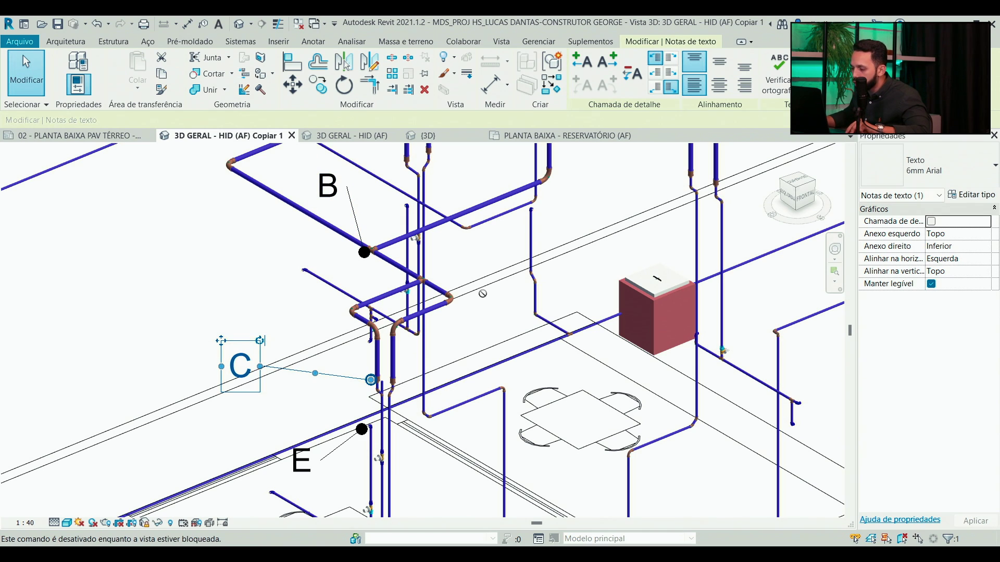
# - View the pipes from the front in 3D GERAL - HID (AF) and select the vertical pipe of section B-C to read its length
pyautogui.click(366, 137)
pyautogui.moveTo(523, 359); pyautogui.dragTo(484, 252)
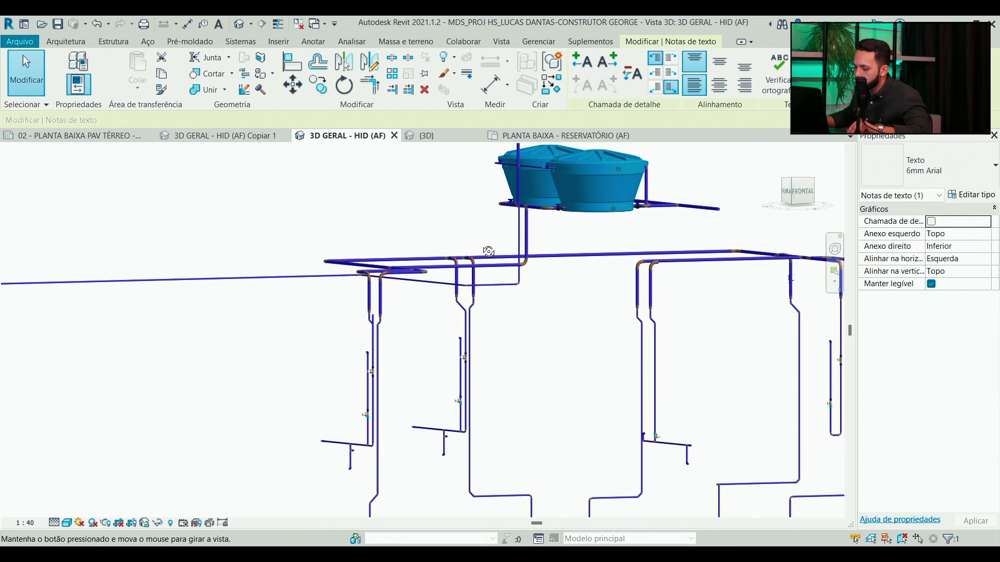
pyautogui.scroll(5, 378, 269)
pyautogui.click(376, 270)
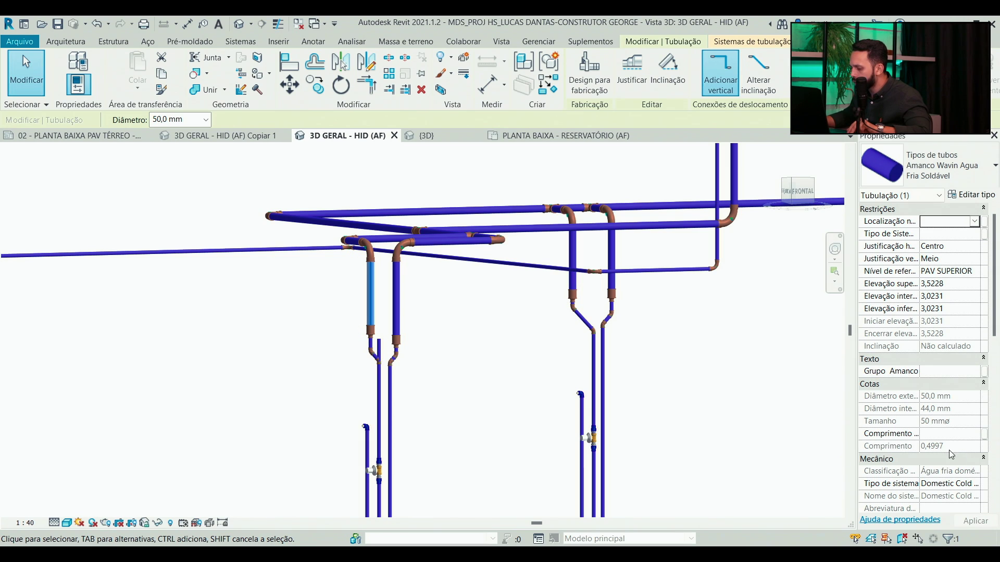
pyautogui.scroll(2, 367, 246)
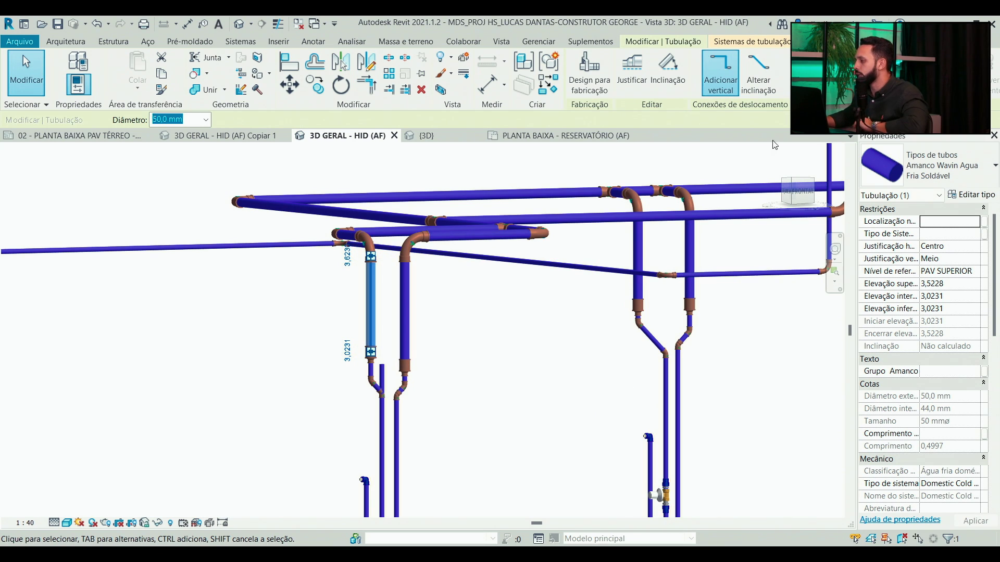
# - Switch to Excel and enter 0,6 as the height H of section B-C in L9
pyautogui.hotkey('alt', 'Tab')
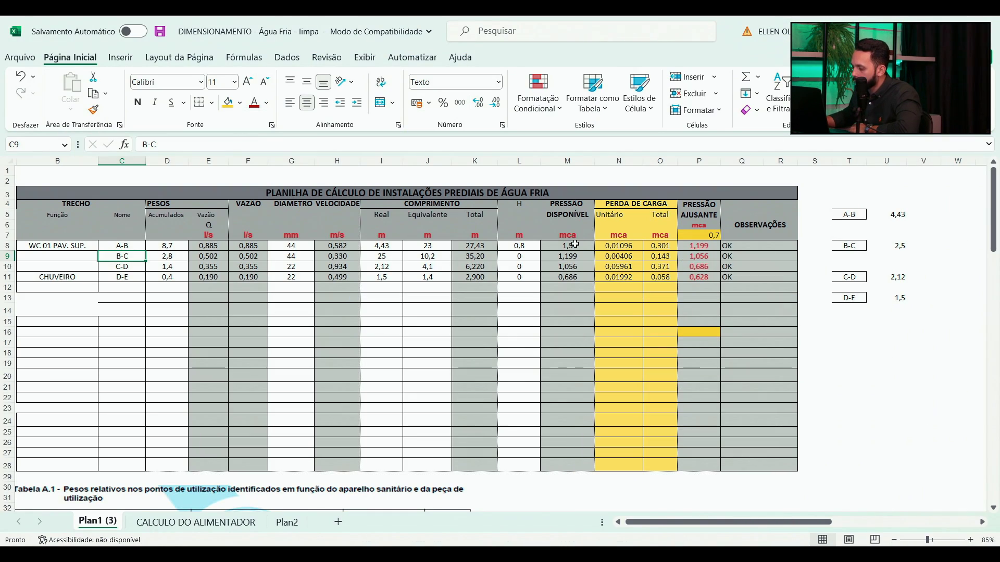
pyautogui.click(518, 254)
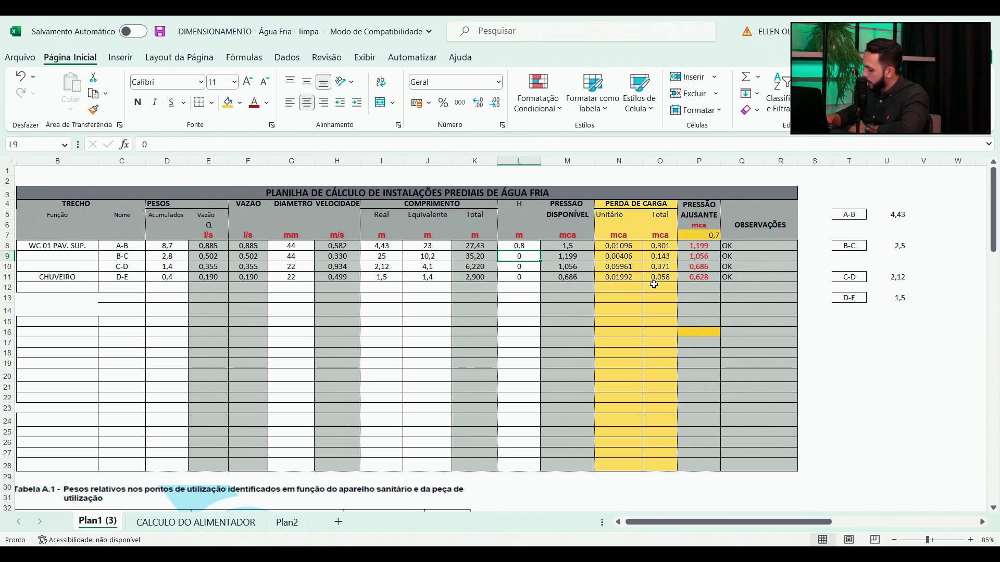
pyautogui.write('0,6')
pyautogui.press('Return')
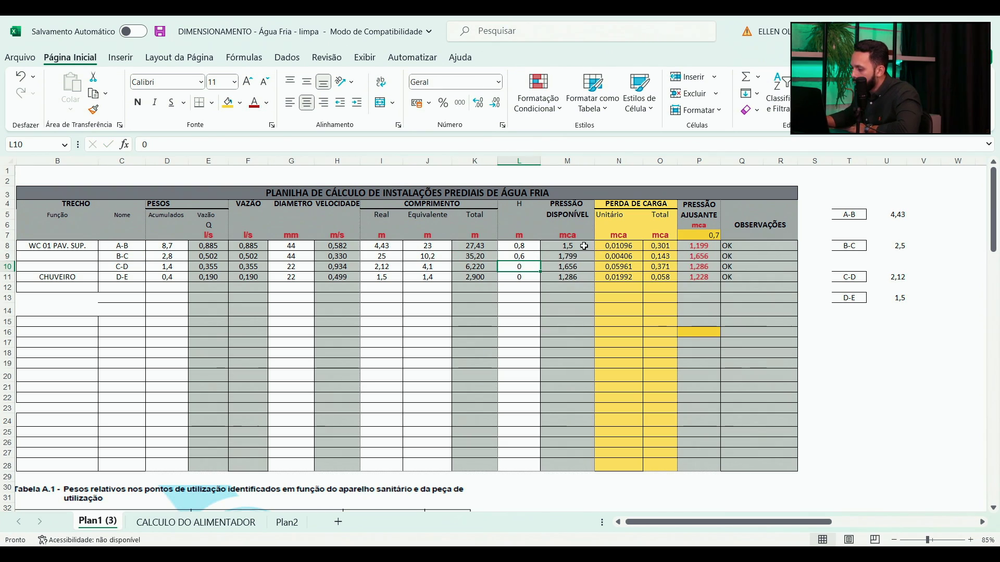
# - Inspect the available-pressure formula of section B-C in M9 and the height in L9 that feeds it
pyautogui.click(578, 257)
pyautogui.doubleClick(578, 256)
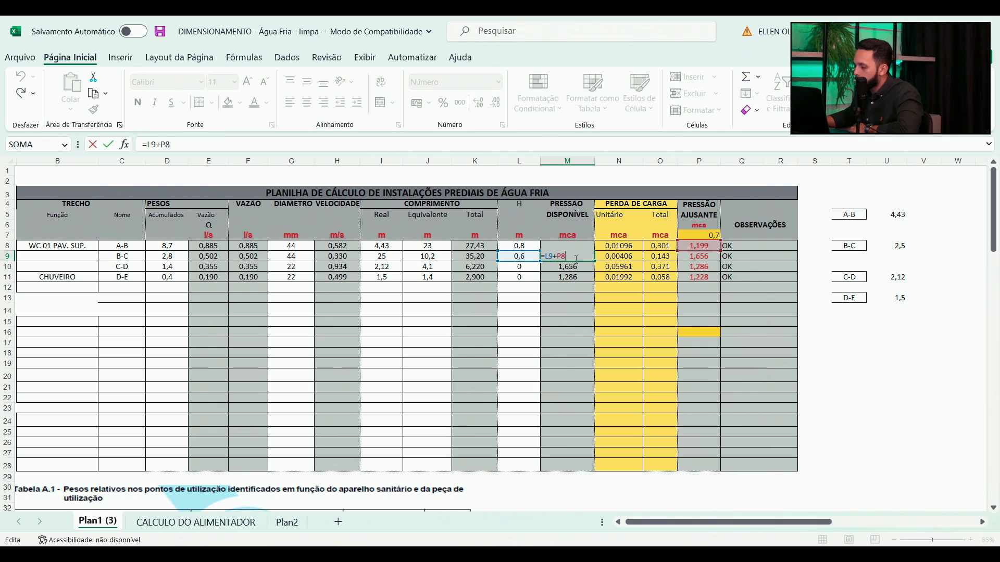
pyautogui.press('Return')
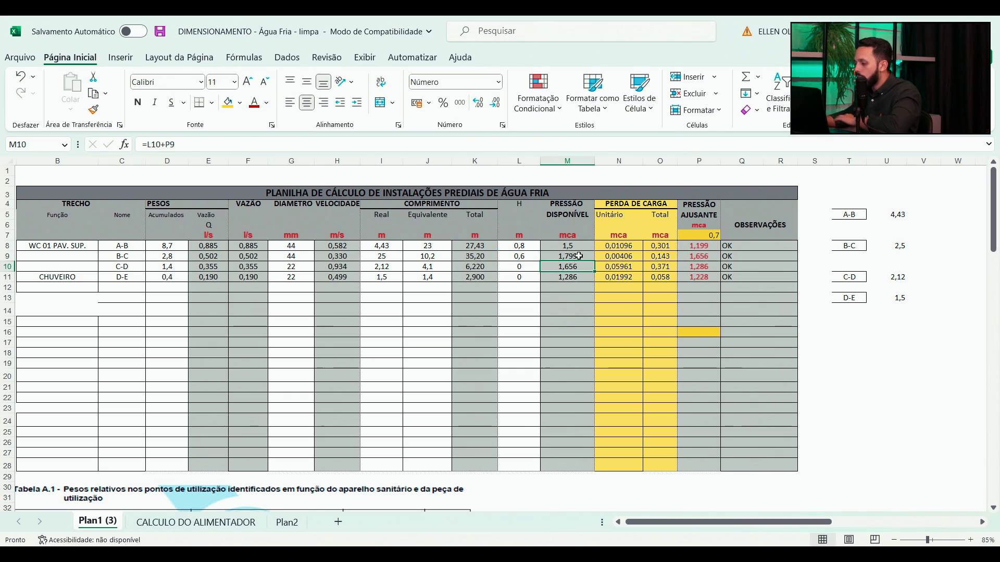
pyautogui.click(529, 256)
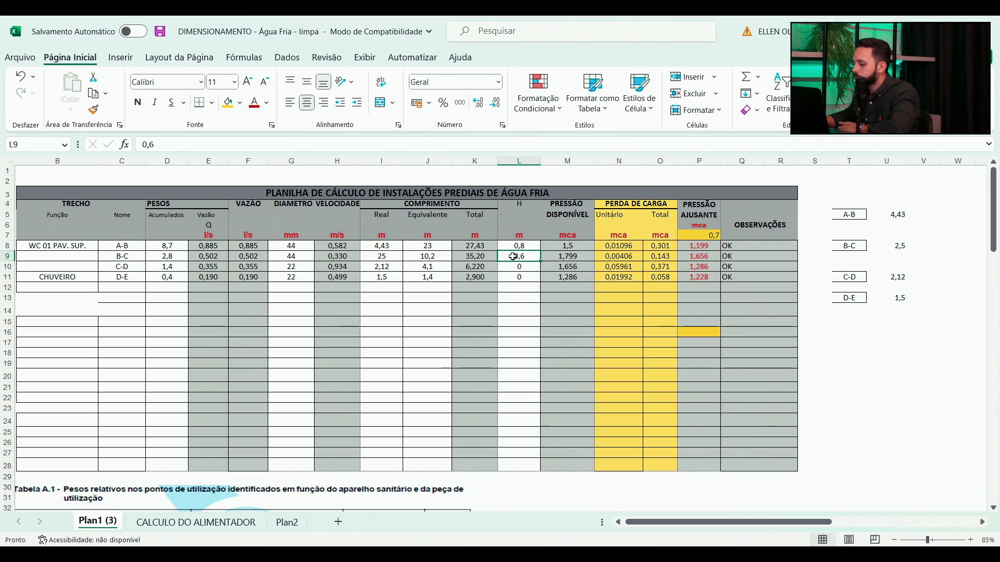
pyautogui.click(583, 257)
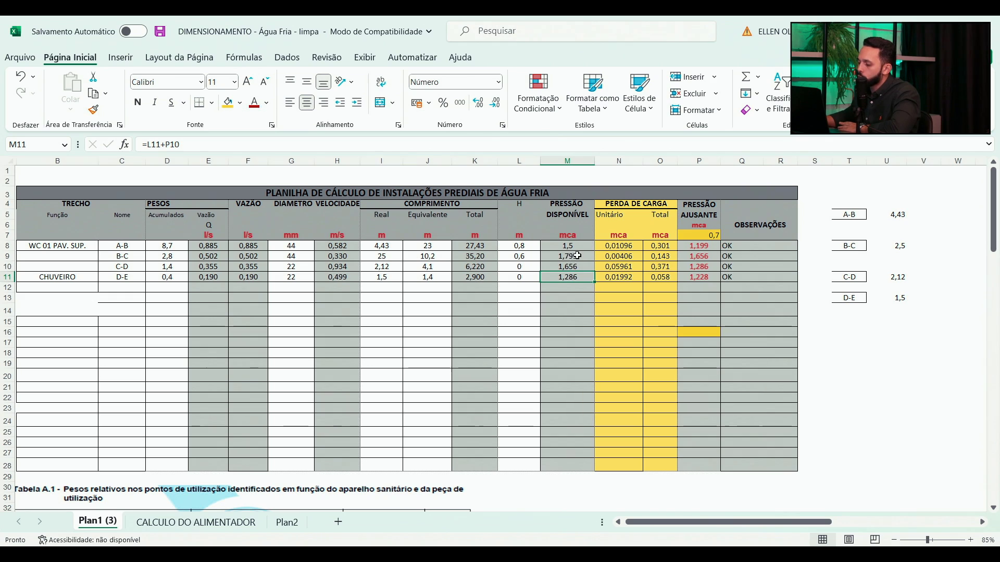
pyautogui.doubleClick(579, 256)
pyautogui.press('Return')
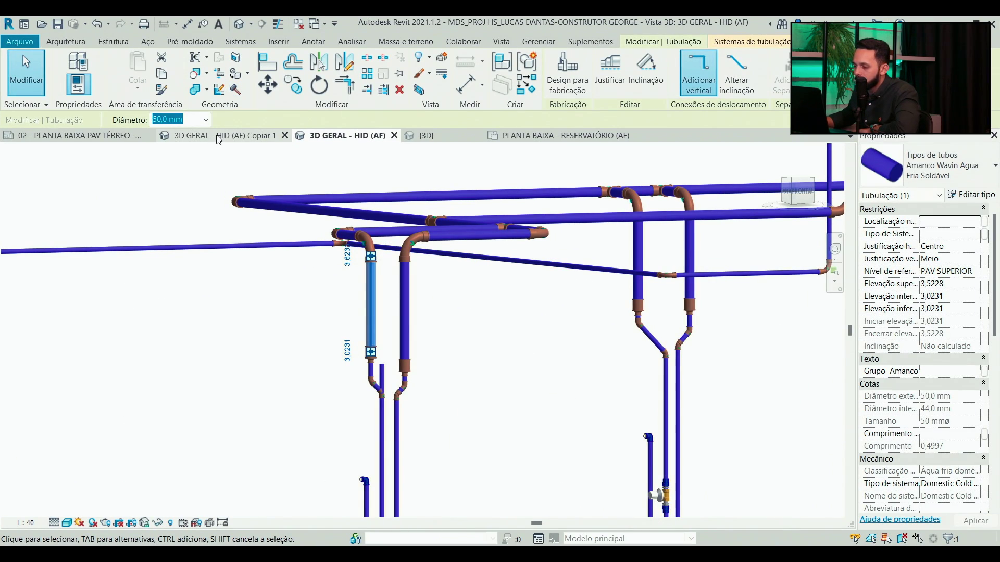
# - In Revit's view 3D GERAL - HID (AF) Copiar 1, stretch the vertical pipe of section C-D down to the elbow near point D
pyautogui.moveTo(437, 331); pyautogui.dragTo(476, 240)
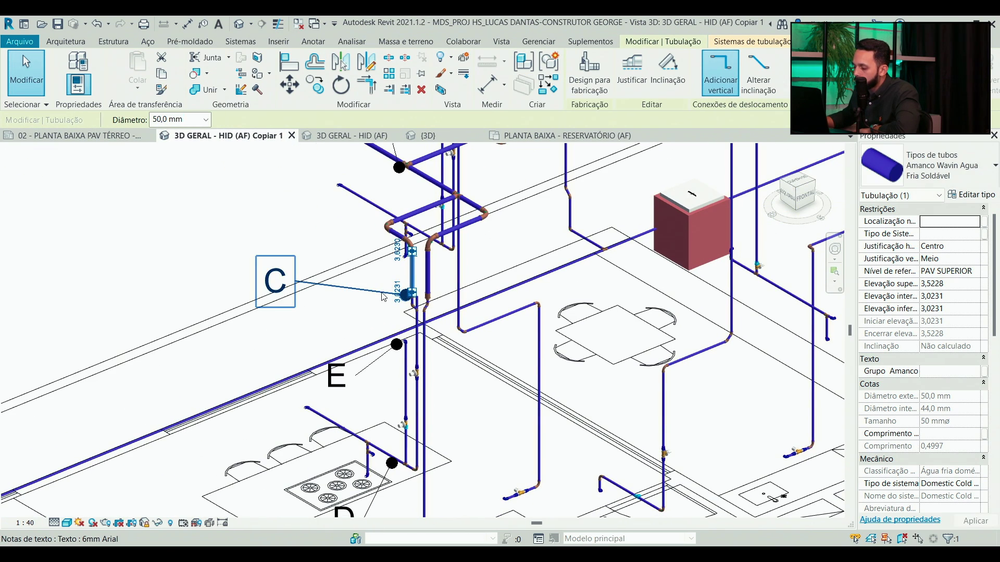
pyautogui.moveTo(487, 348); pyautogui.dragTo(508, 255)
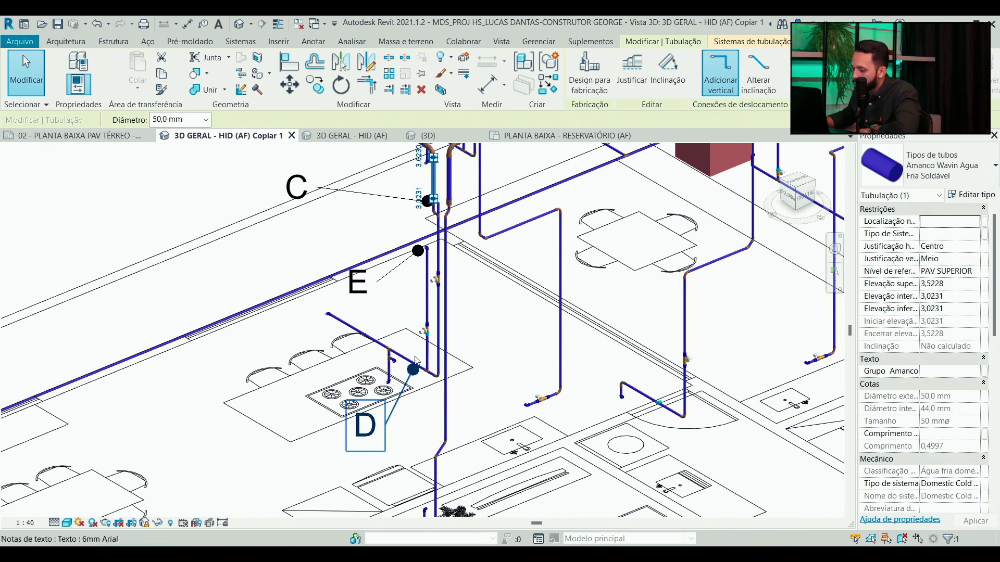
pyautogui.scroll(2, 424, 238)
pyautogui.moveTo(424, 239); pyautogui.dragTo(405, 265)
pyautogui.click(426, 276)
pyautogui.moveTo(520, 331); pyautogui.dragTo(530, 270)
pyautogui.moveTo(437, 258); pyautogui.dragTo(437, 417)
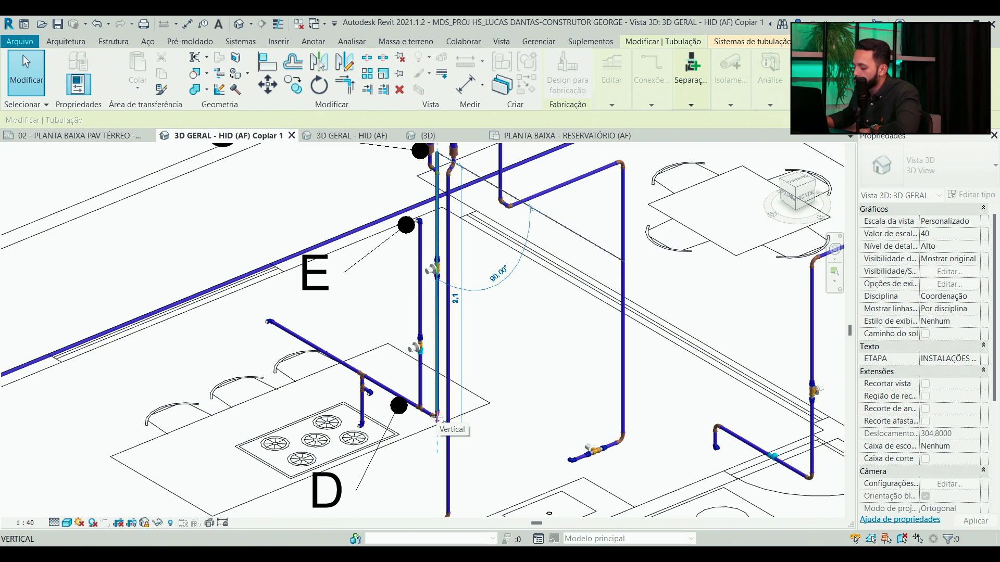
pyautogui.moveTo(437, 418); pyautogui.dragTo(437, 416)
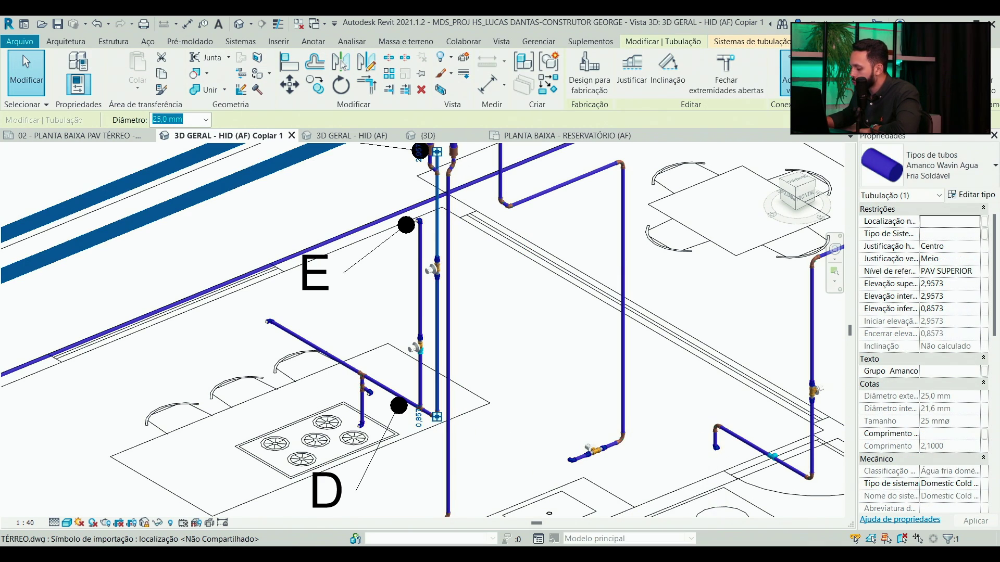
# - Switch to Excel and enter 2,1 as the height H of section C-D in L10
pyautogui.hotkey('alt', 'Tab')
pyautogui.click(532, 266)
pyautogui.write('2,1')
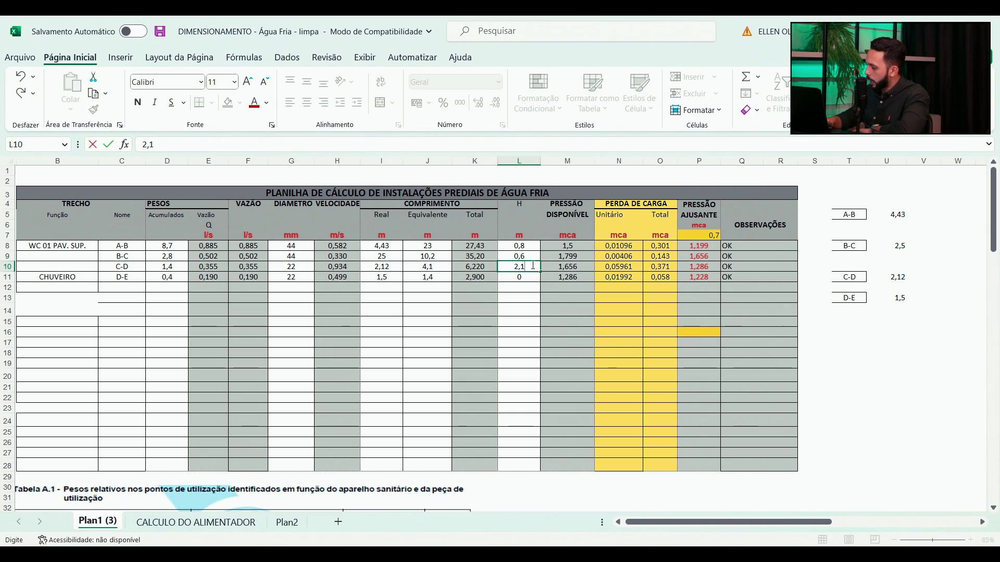
pyautogui.press('Return')
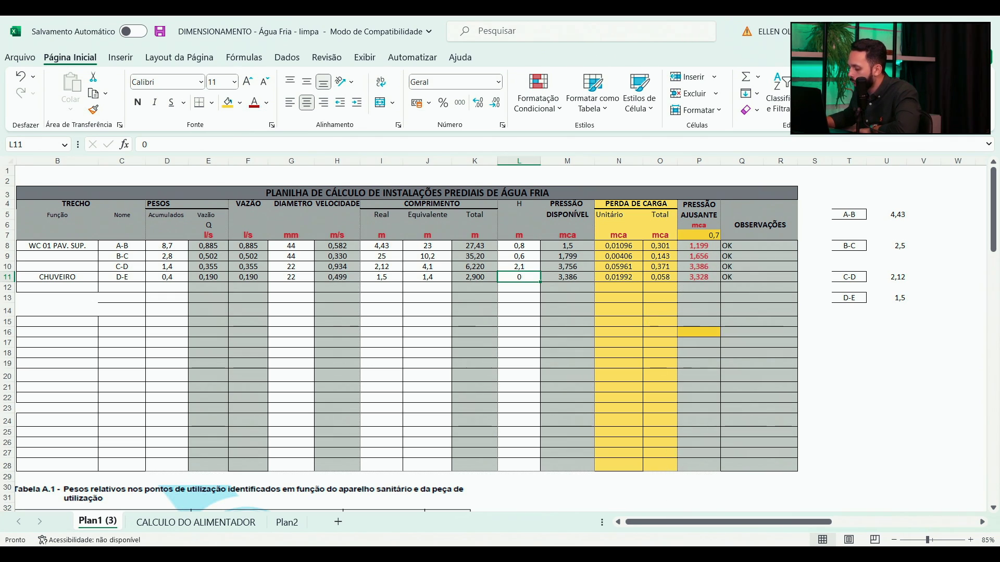
# - Return to Revit and try to stretch the lower vertical pipe of section D-E up to point E
pyautogui.hotkey('alt', 'Tab')
pyautogui.moveTo(513, 357); pyautogui.dragTo(562, 372)
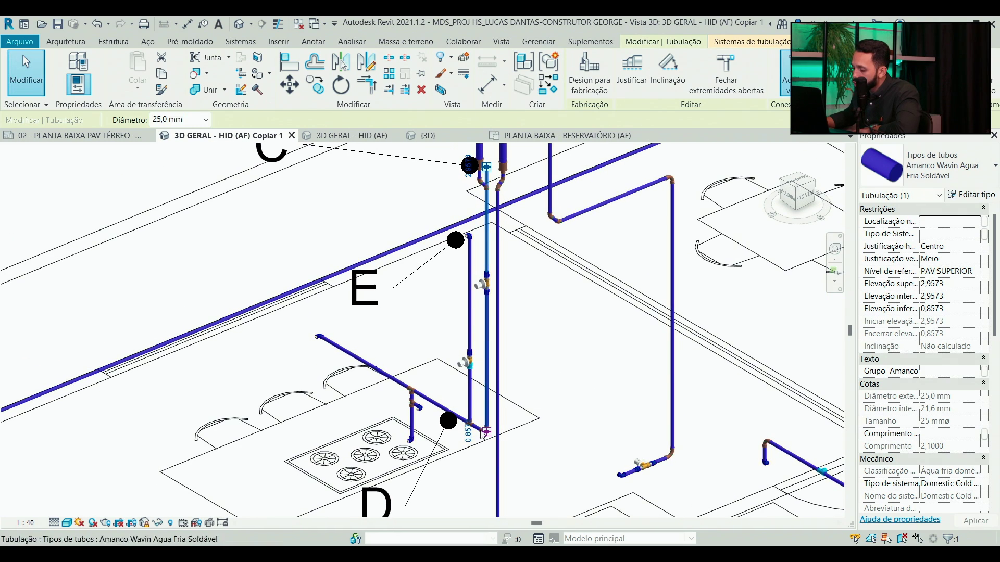
pyautogui.click(470, 391)
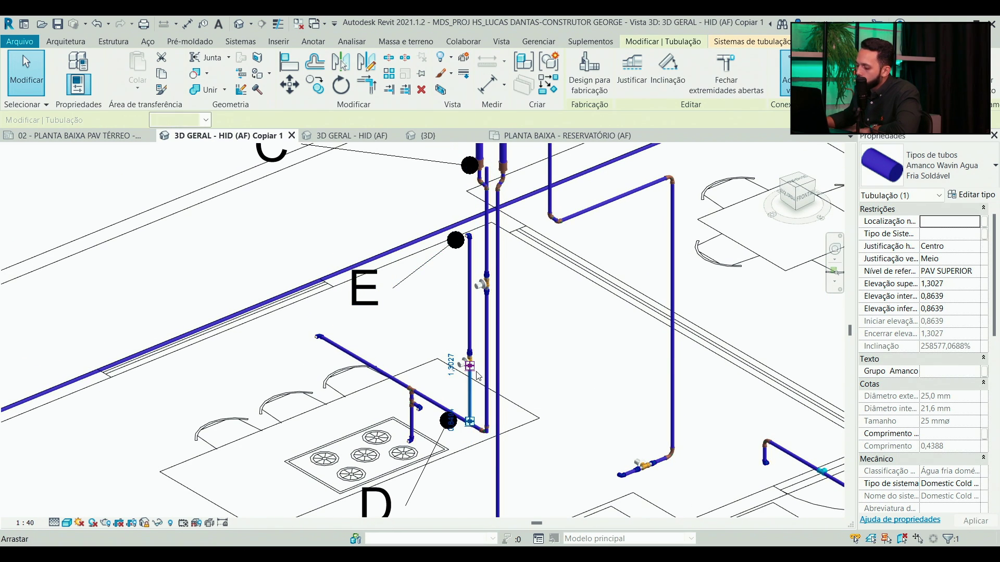
pyautogui.moveTo(469, 368); pyautogui.dragTo(470, 234)
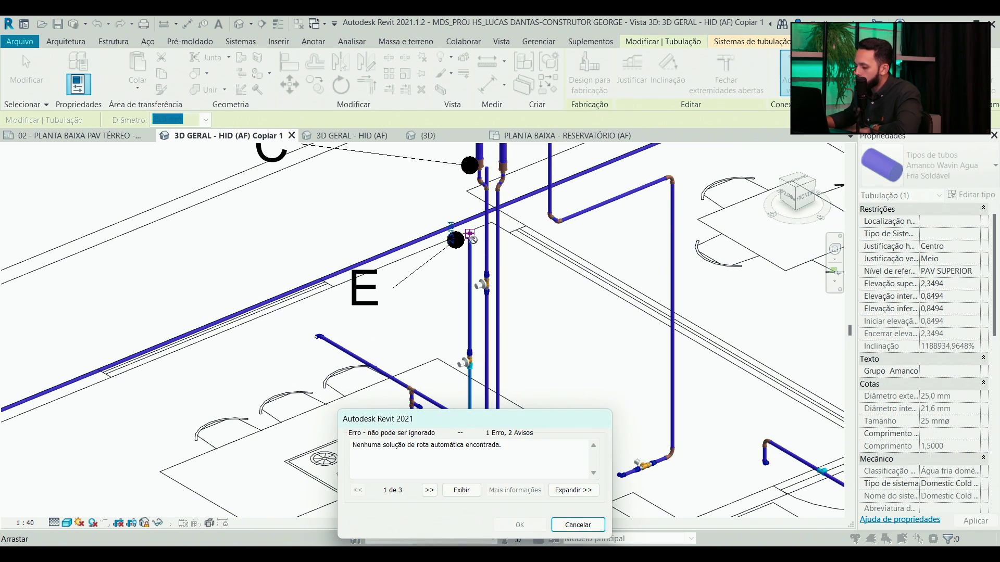
pyautogui.click(577, 523)
pyautogui.click(521, 383)
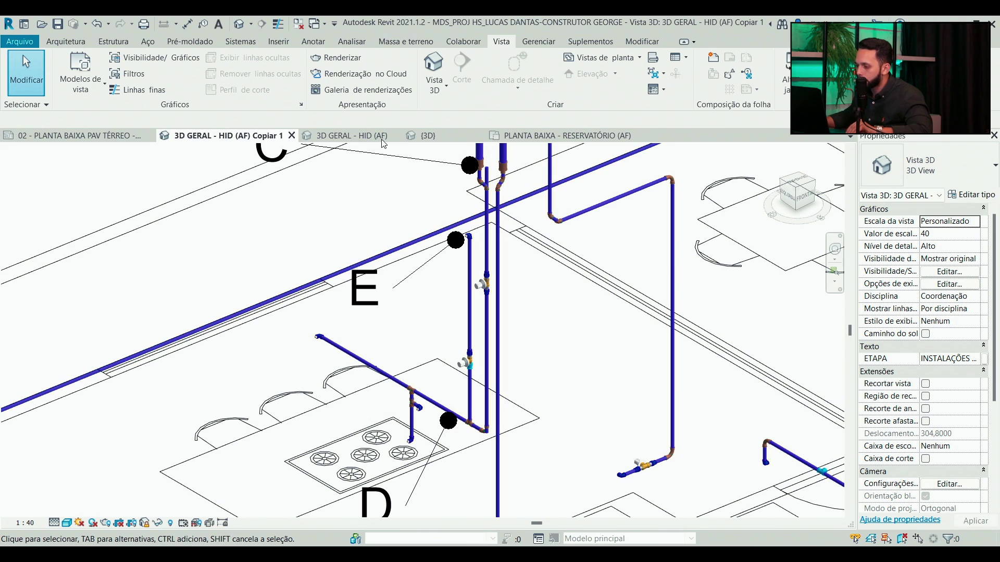
# - Examine the rising shower pipe of section D-E in the view 3D GERAL - HID (AF)
pyautogui.moveTo(500, 390); pyautogui.dragTo(446, 374)
pyautogui.click(451, 367)
pyautogui.scroll(3, 447, 236)
pyautogui.click(569, 522)
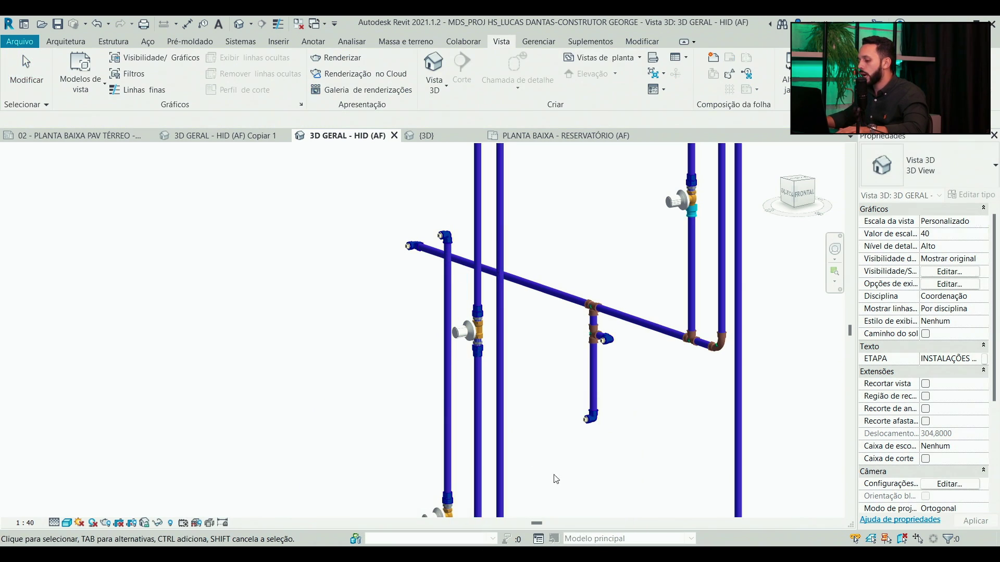
pyautogui.scroll(-3, 577, 426)
pyautogui.moveTo(573, 417); pyautogui.dragTo(514, 300)
# - Switch to Excel, try -1,5 as the height H of section D-E in L11, and undo the entry
pyautogui.hotkey('alt', 'Tab')
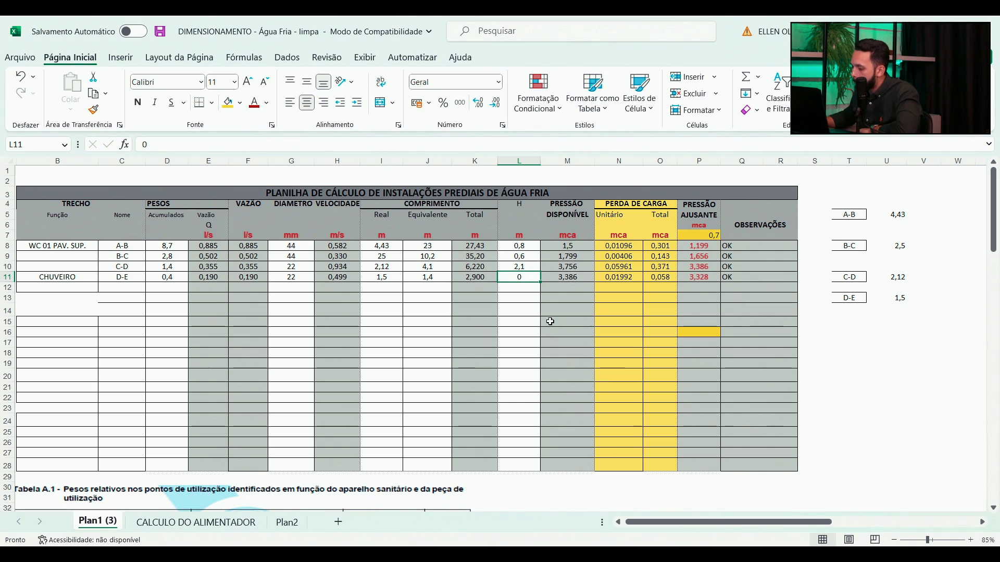
pyautogui.write('-1,5')
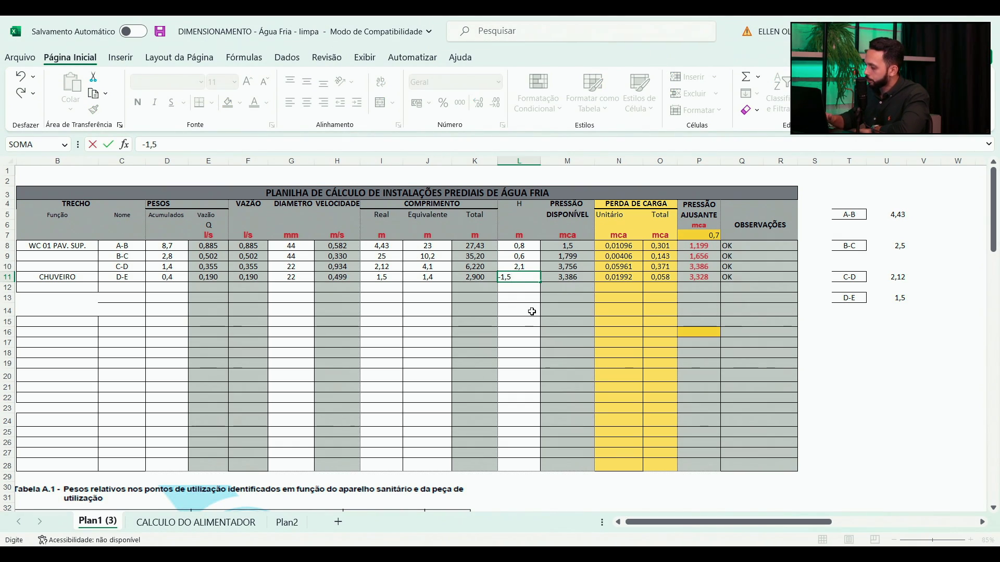
pyautogui.press('Return')
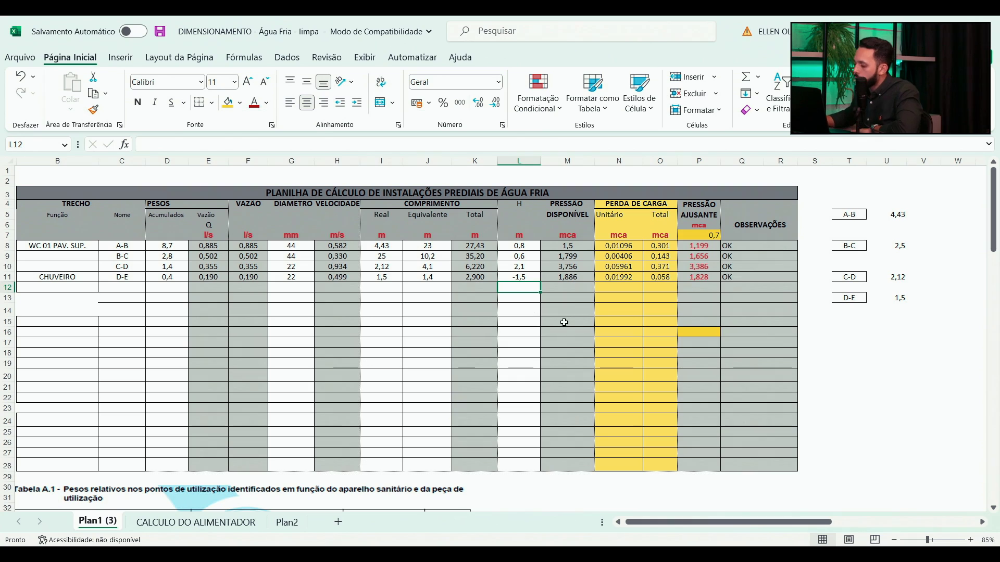
pyautogui.click(700, 280)
pyautogui.hotkey('ctrl', 'z')
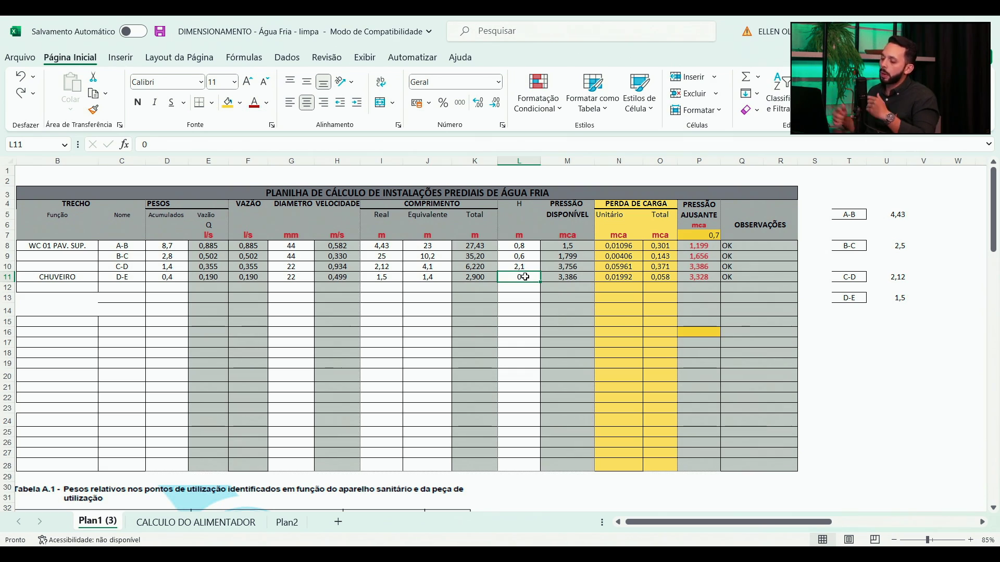
# - Enter -1,5 as the height H of the shower section D-E in L11
pyautogui.write('-1')
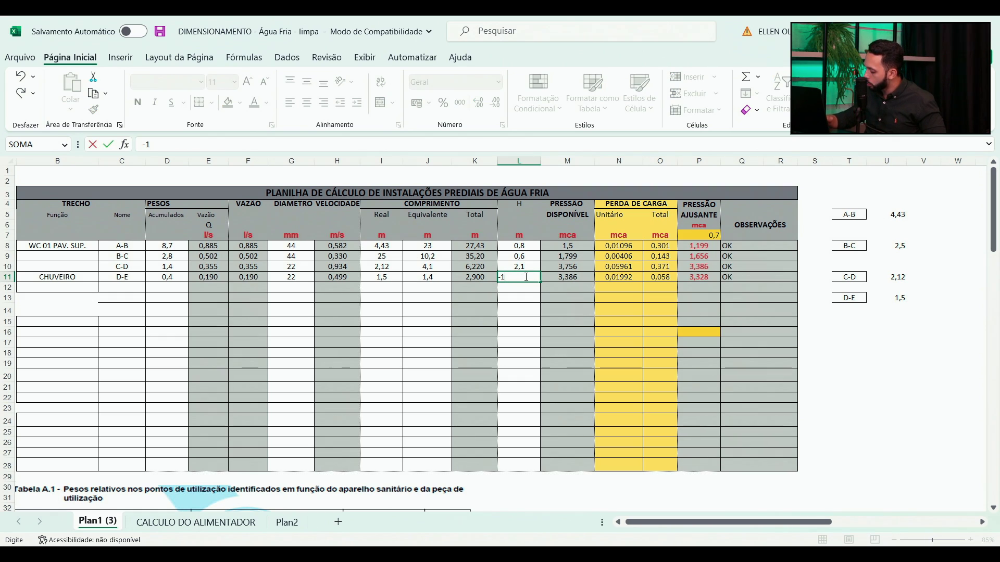
pyautogui.write(',5')
pyautogui.press('Return')
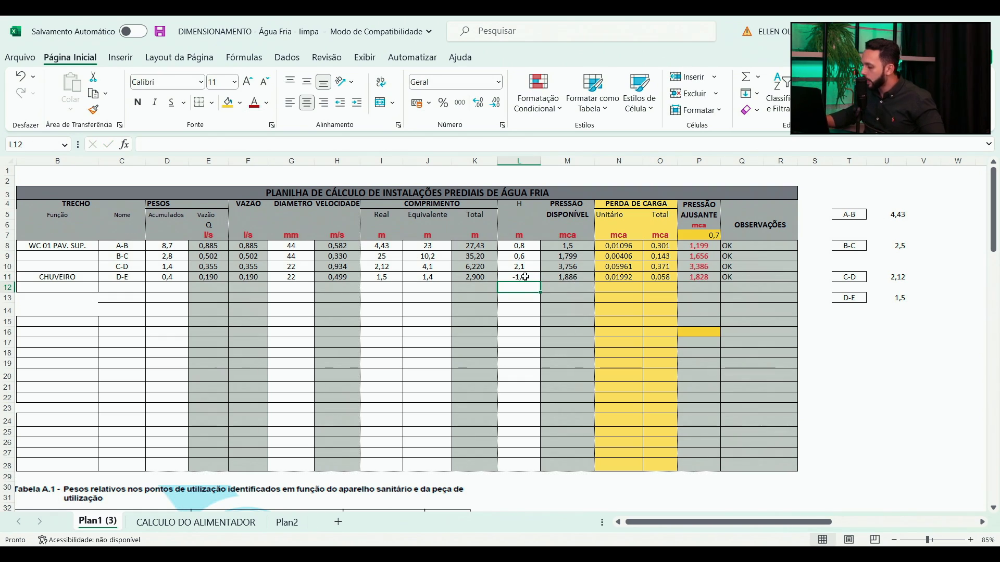
# - Set the minimum pressure in the OK check formula of section D-E in Q11 to 1
pyautogui.click(706, 276)
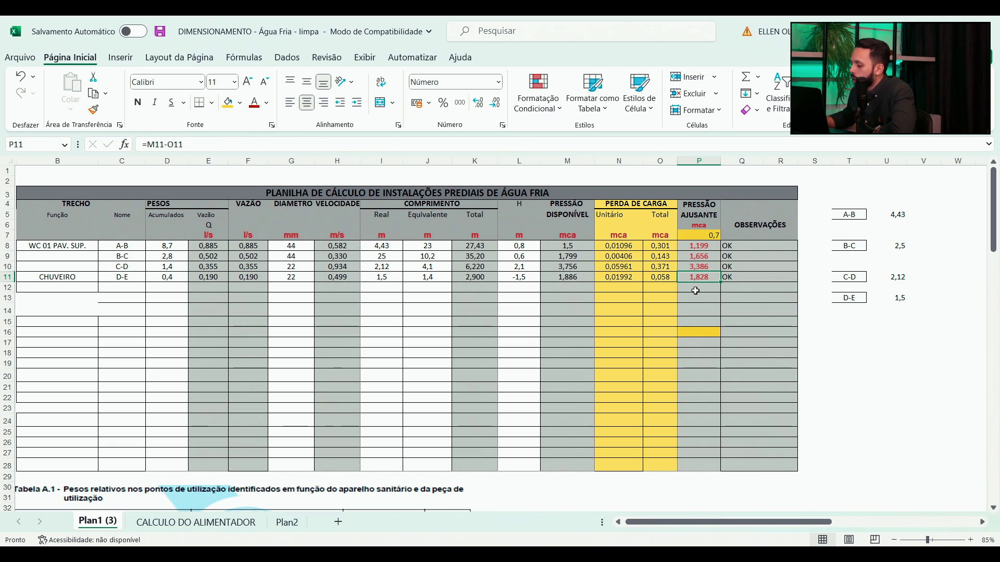
pyautogui.doubleClick(738, 276)
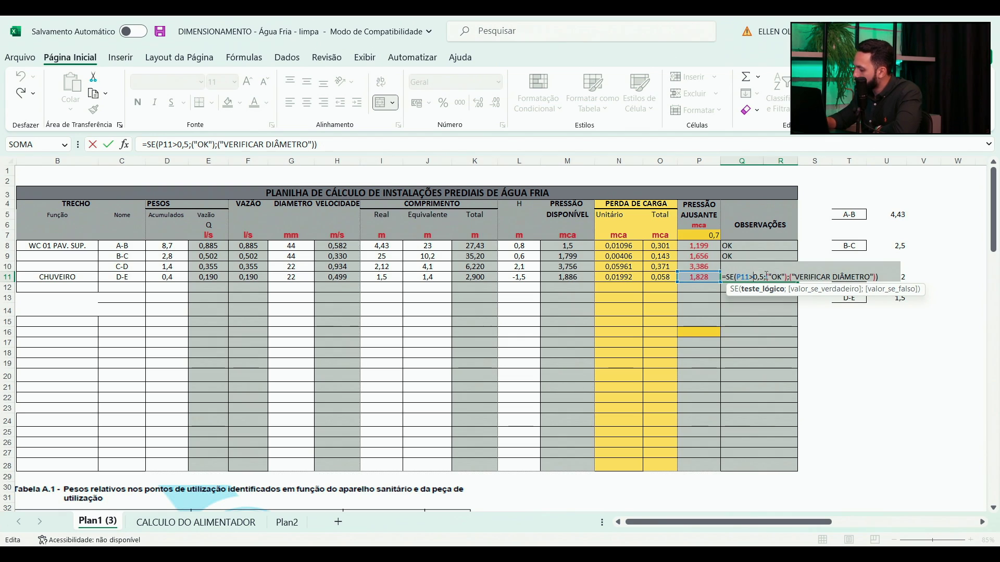
pyautogui.press('Delete')
pyautogui.press('Delete')
pyautogui.press('Delete')
pyautogui.write('1')
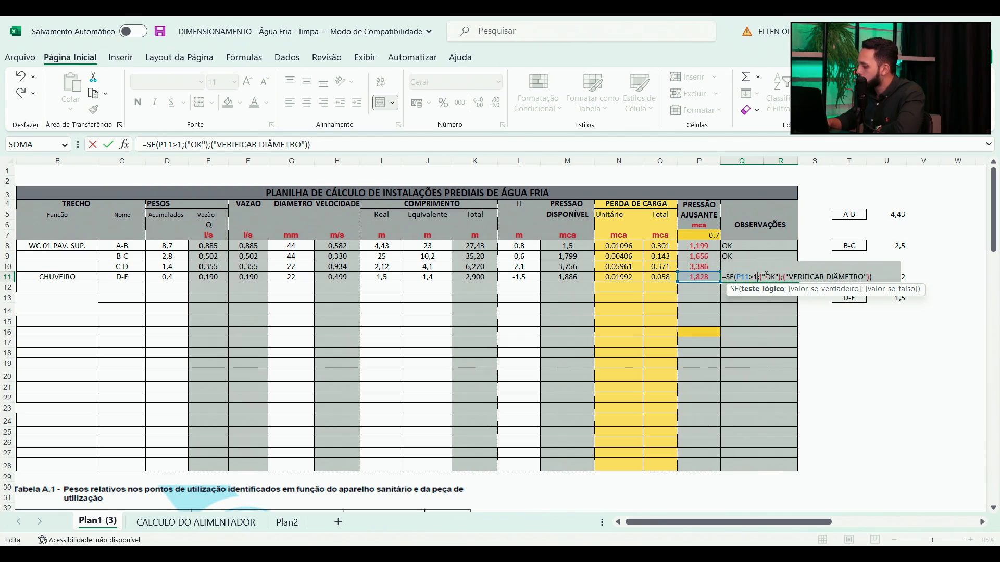
pyautogui.press('Return')
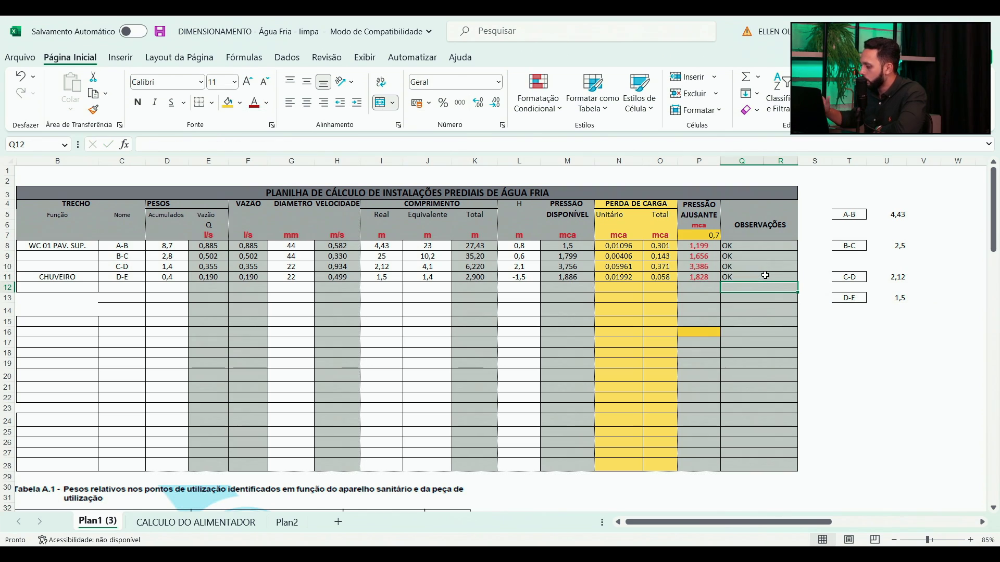
# - Review the adjusted pressures of sections D-E and A-B, the diameters in G8:G11, and the total head loss in O8
pyautogui.click(699, 277)
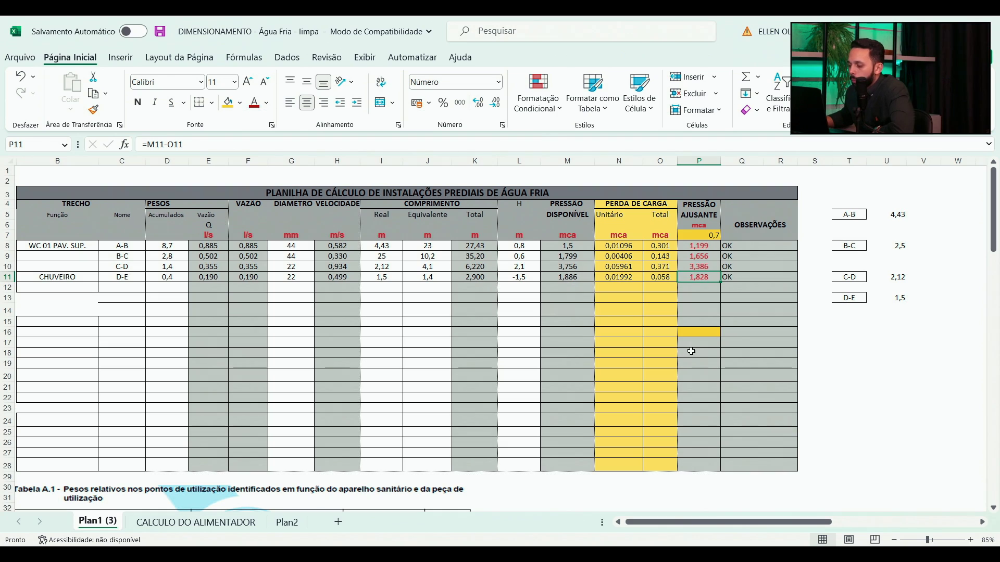
pyautogui.moveTo(299, 246); pyautogui.dragTo(300, 278)
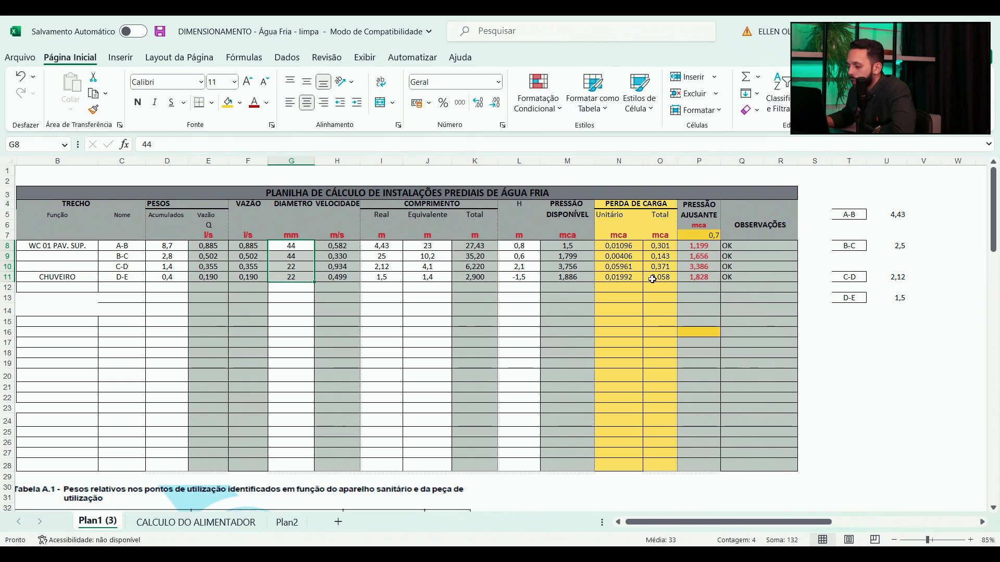
pyautogui.click(710, 276)
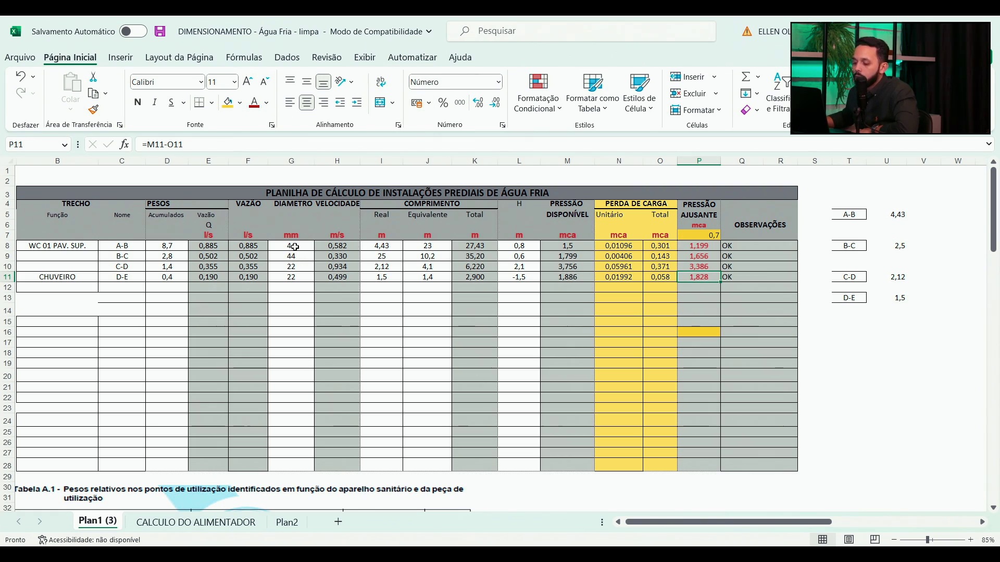
pyautogui.moveTo(294, 247)
pyautogui.mouseDown()
pyautogui.moveTo(295, 264)
pyautogui.moveTo(295, 251)
pyautogui.mouseUp()
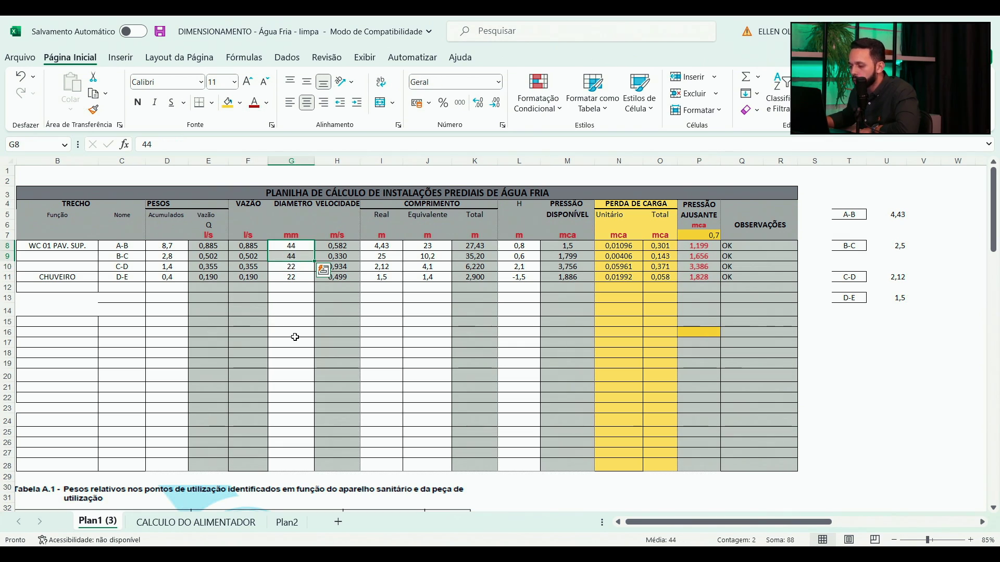
pyautogui.moveTo(713, 528); pyautogui.dragTo(859, 528)
pyautogui.moveTo(736, 245)
pyautogui.mouseDown()
pyautogui.moveTo(789, 243)
pyautogui.moveTo(750, 244)
pyautogui.mouseUp()
pyautogui.moveTo(894, 522); pyautogui.dragTo(721, 495)
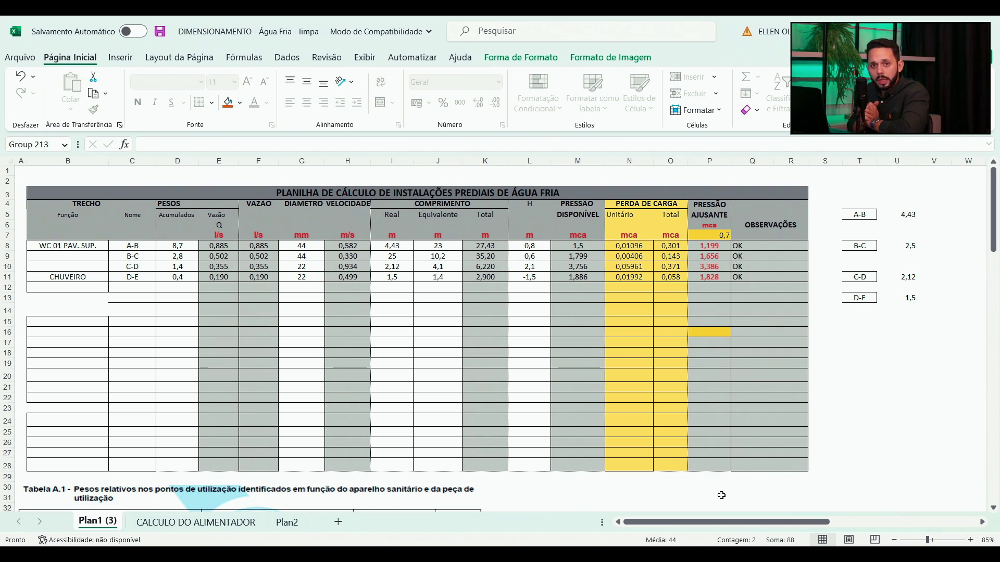
pyautogui.click(705, 248)
pyautogui.click(669, 247)
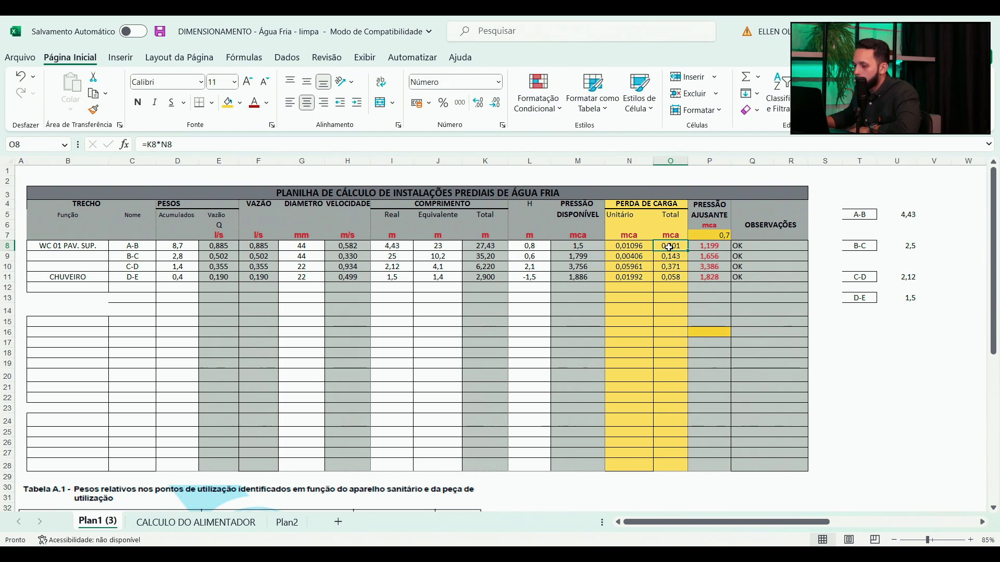
# - Examine the unit head loss formula of section A-B in N8 and the smooth-pipe formula in the A.2 standard excerpt
pyautogui.click(633, 246)
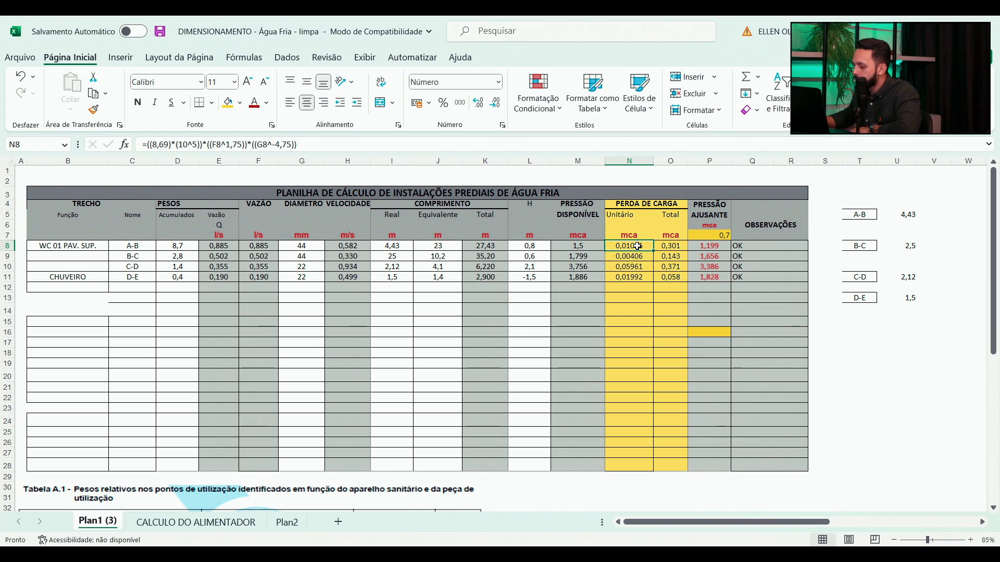
pyautogui.doubleClick(634, 246)
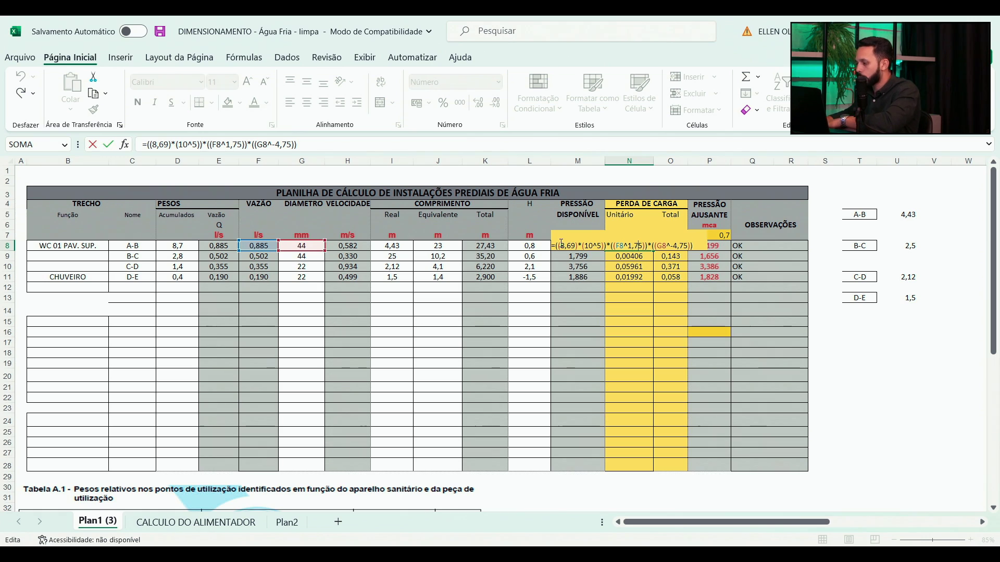
pyautogui.press('Return')
pyautogui.scroll(-7, 625, 367)
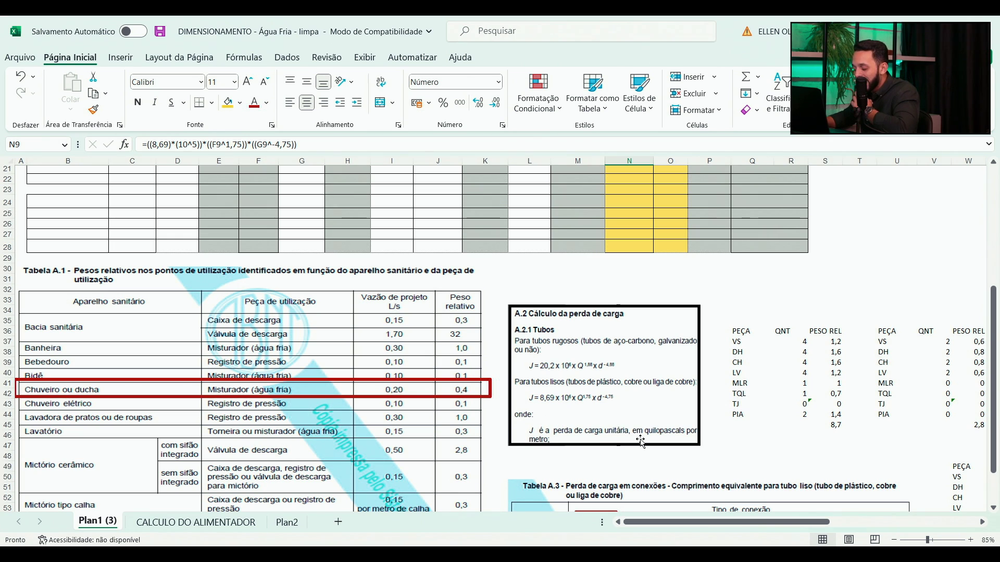
pyautogui.scroll(7, 650, 442)
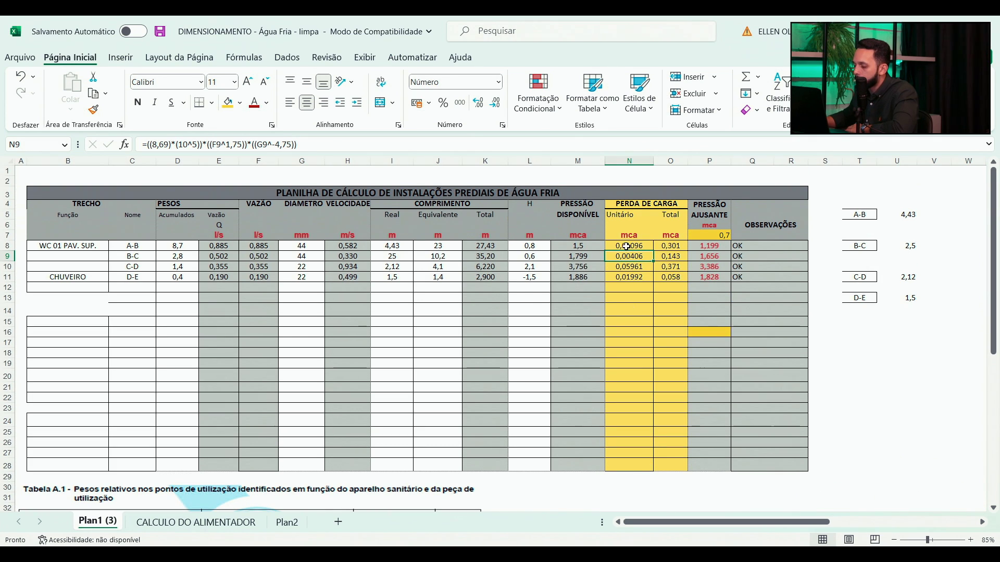
# - Compare the 10^5 factor in the unit head loss formulas in N9 and N8 with the A.2.1 smooth-pipe equation
pyautogui.click(192, 144)
pyautogui.moveTo(197, 144); pyautogui.dragTo(184, 145)
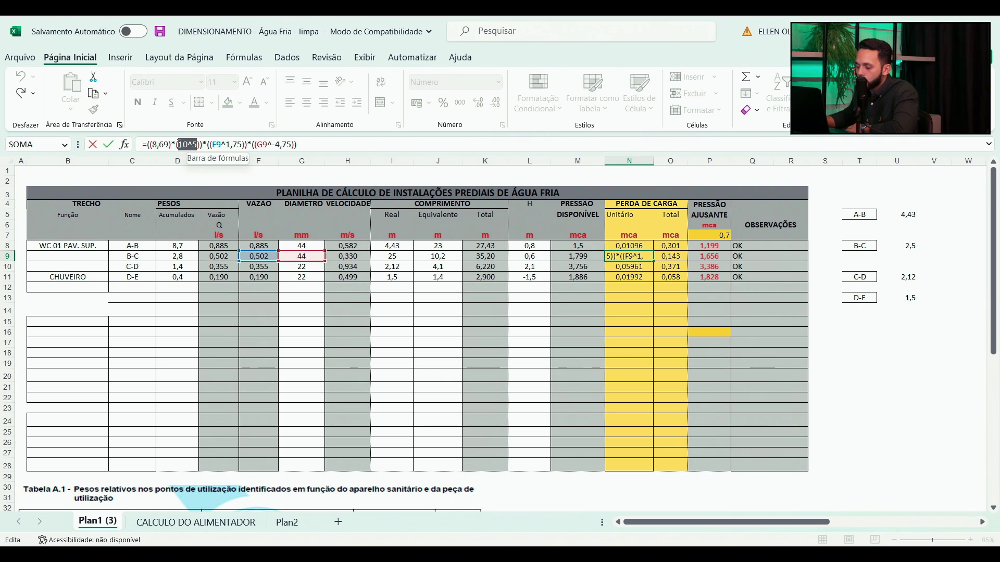
pyautogui.press('Escape')
pyautogui.scroll(-1, 652, 350)
pyautogui.scroll(-4, 652, 350)
pyautogui.click(568, 472)
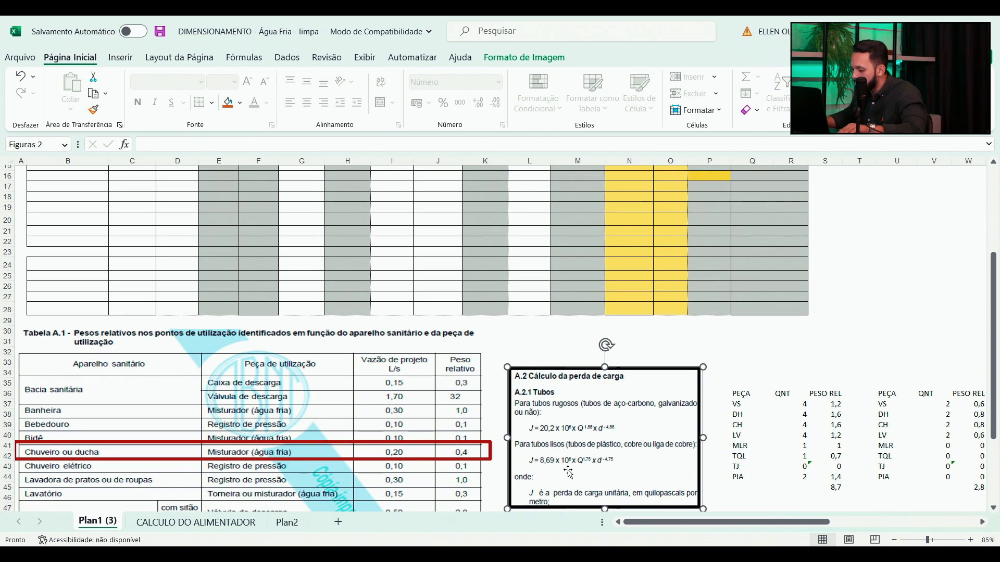
pyautogui.scroll(5, 568, 473)
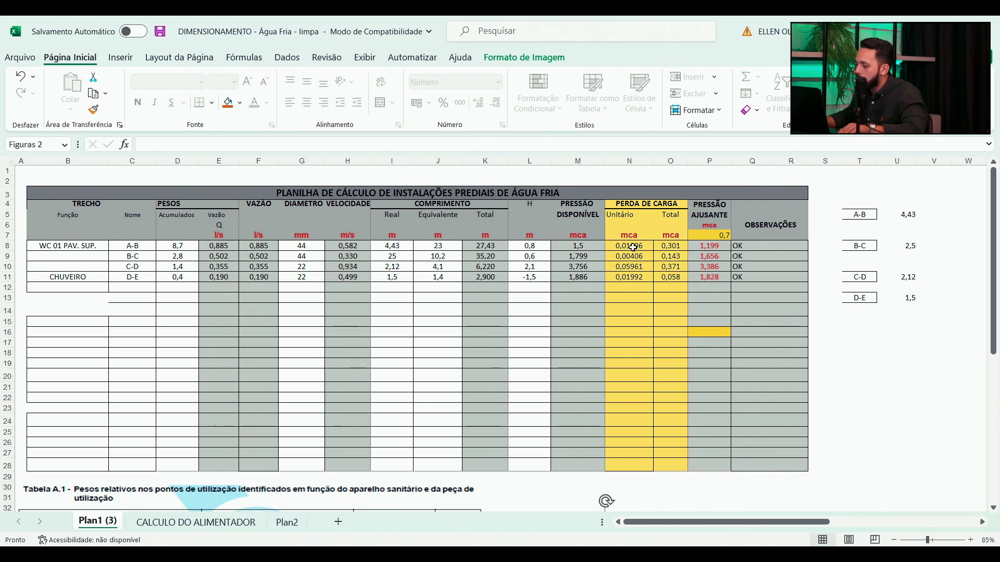
pyautogui.doubleClick(632, 248)
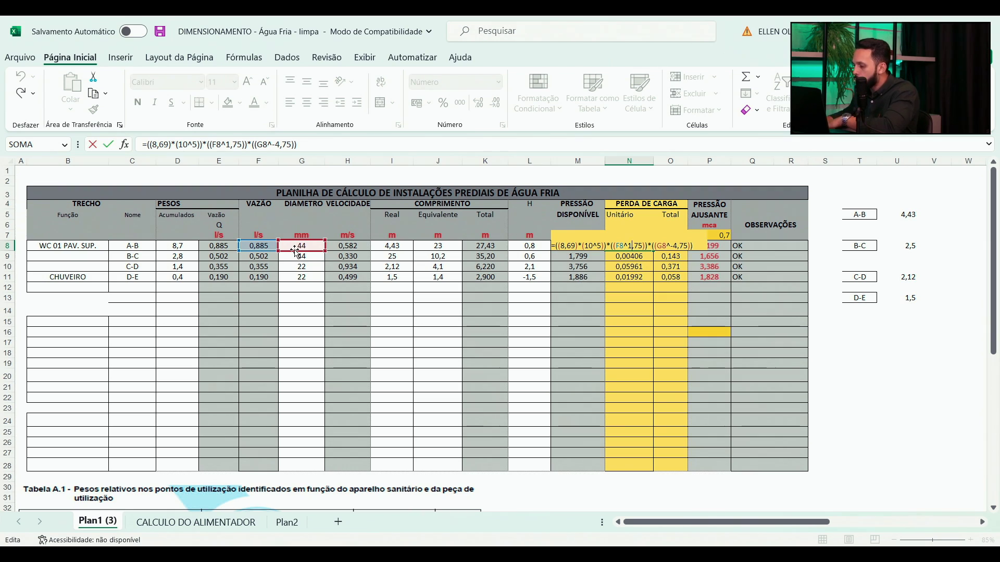
pyautogui.press('Return')
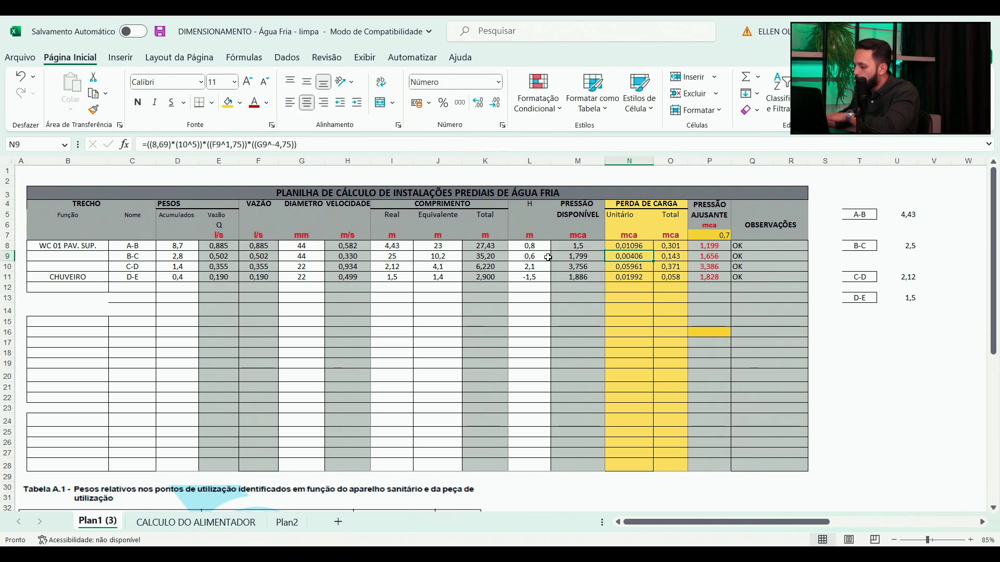
# - Inspect the total head loss formula in O8 and its inputs, the unit loss in N8 and the total length in K8
pyautogui.doubleClick(672, 247)
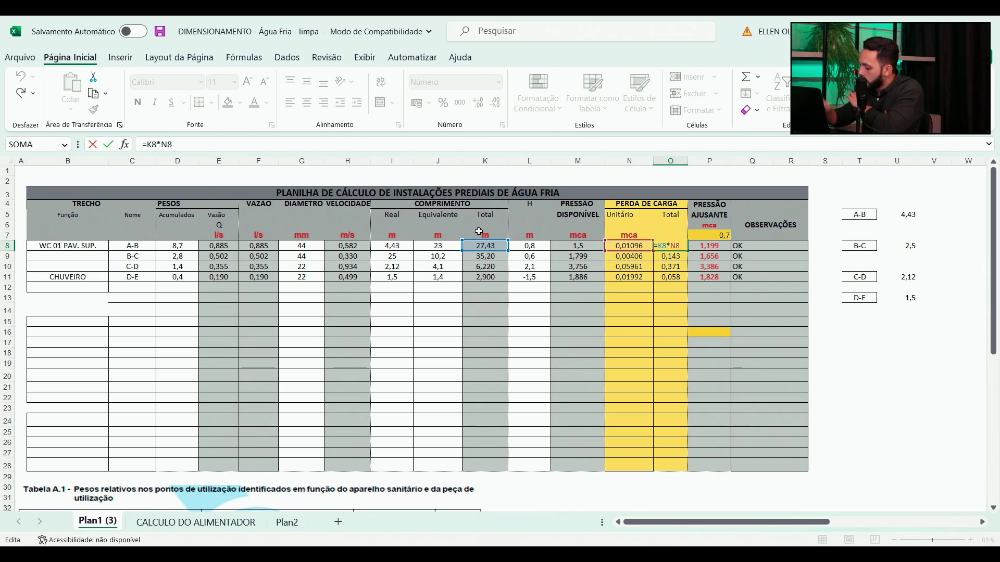
pyautogui.press('Return')
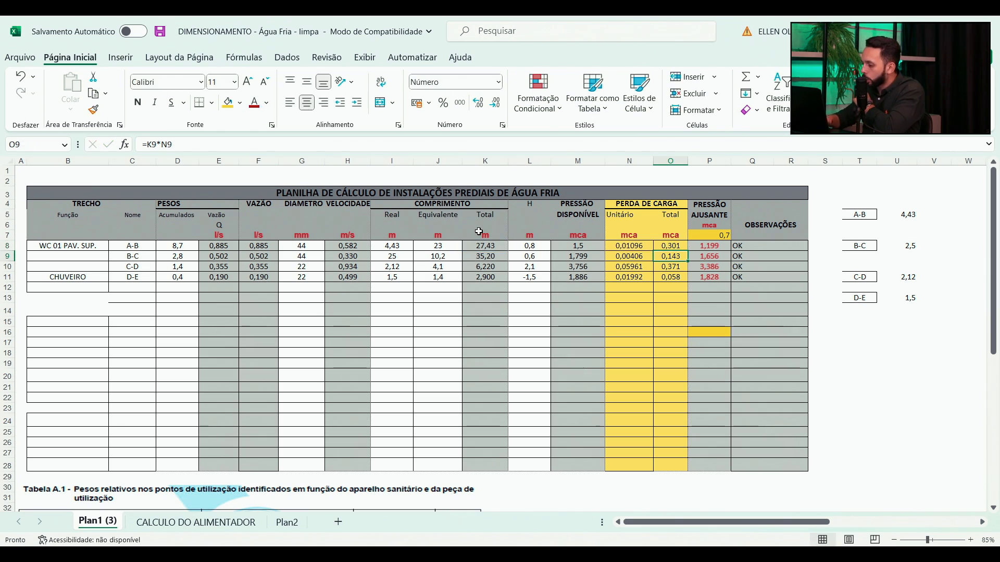
pyautogui.click(636, 247)
pyautogui.click(495, 246)
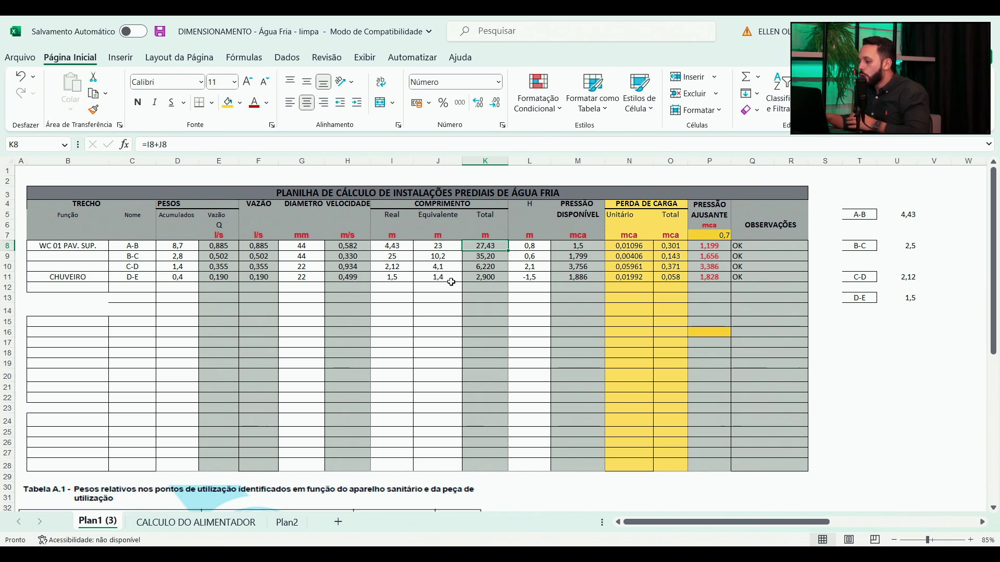
pyautogui.doubleClick(664, 244)
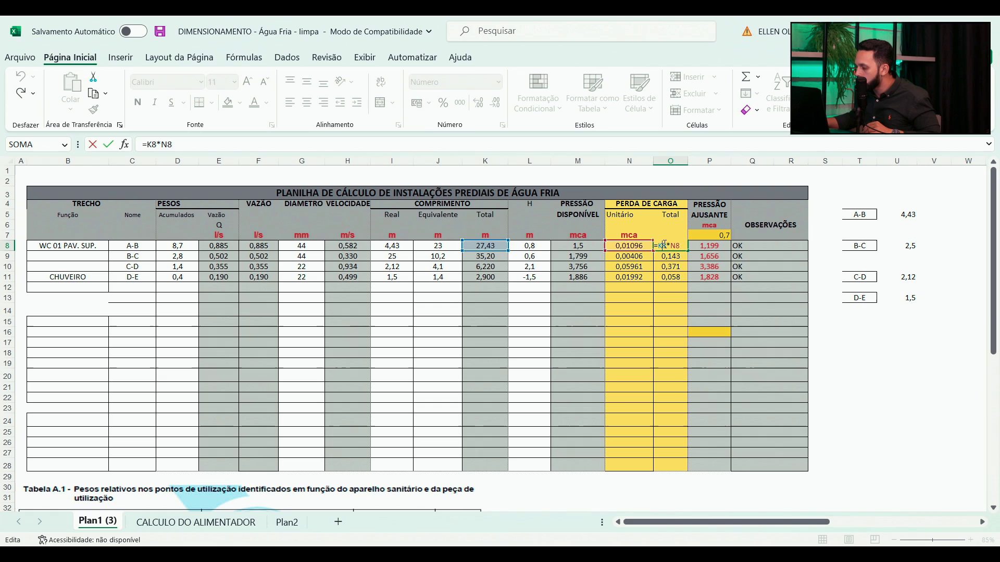
pyautogui.press('Return')
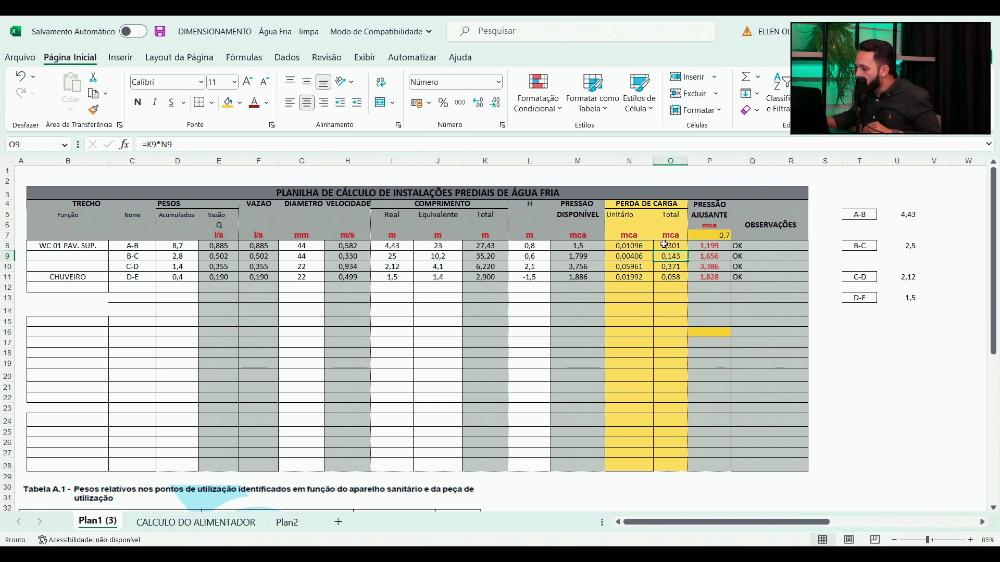
# - Inspect the adjusted pressure formula in P8 and the available pressure formula in M8 for section A-B
pyautogui.doubleClick(705, 245)
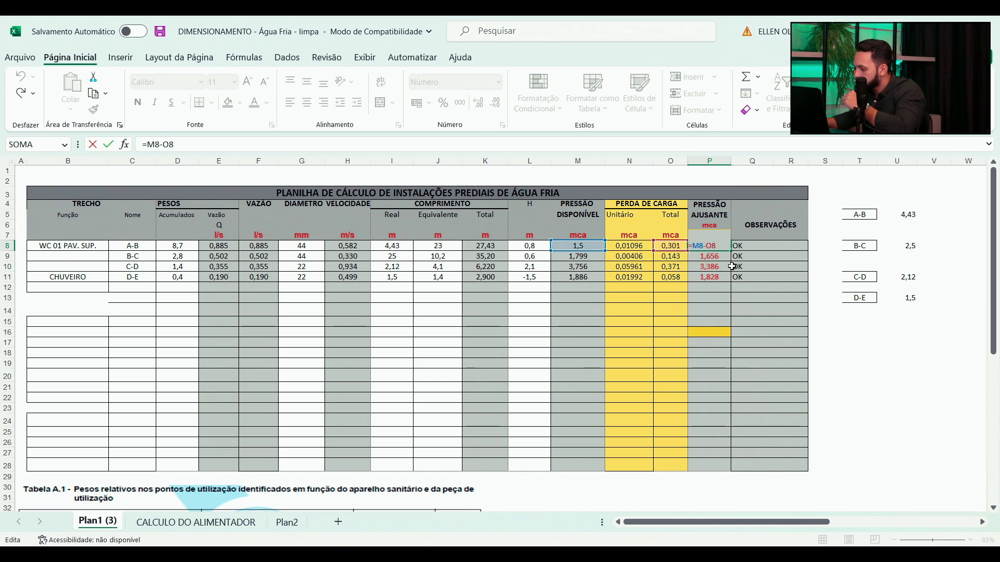
pyautogui.press('Return')
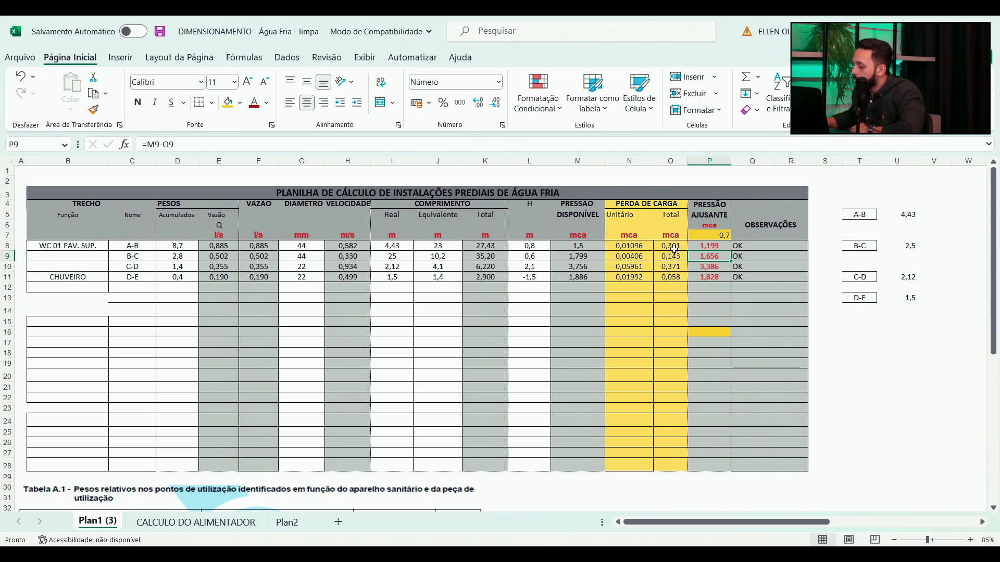
pyautogui.doubleClick(583, 248)
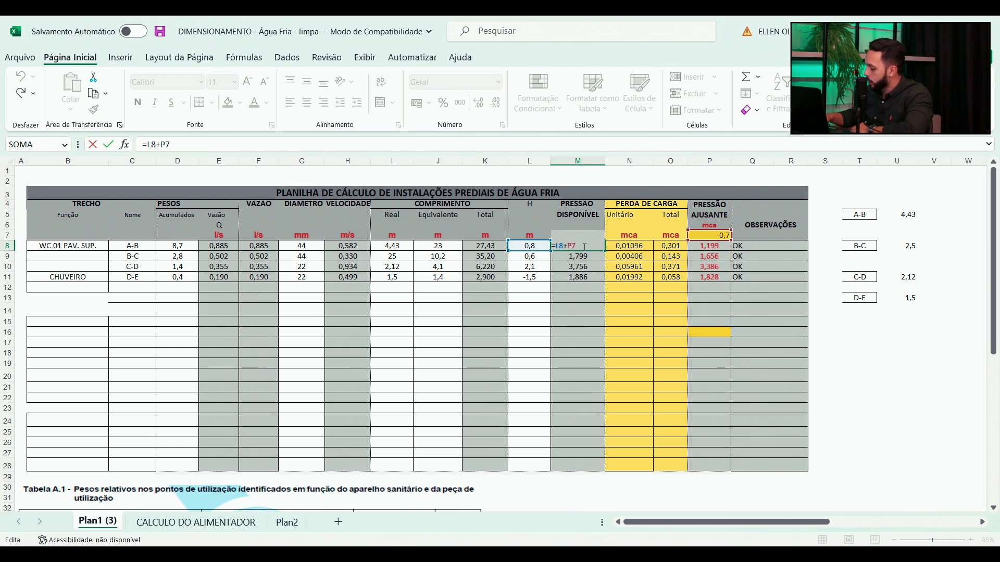
pyautogui.press('Return')
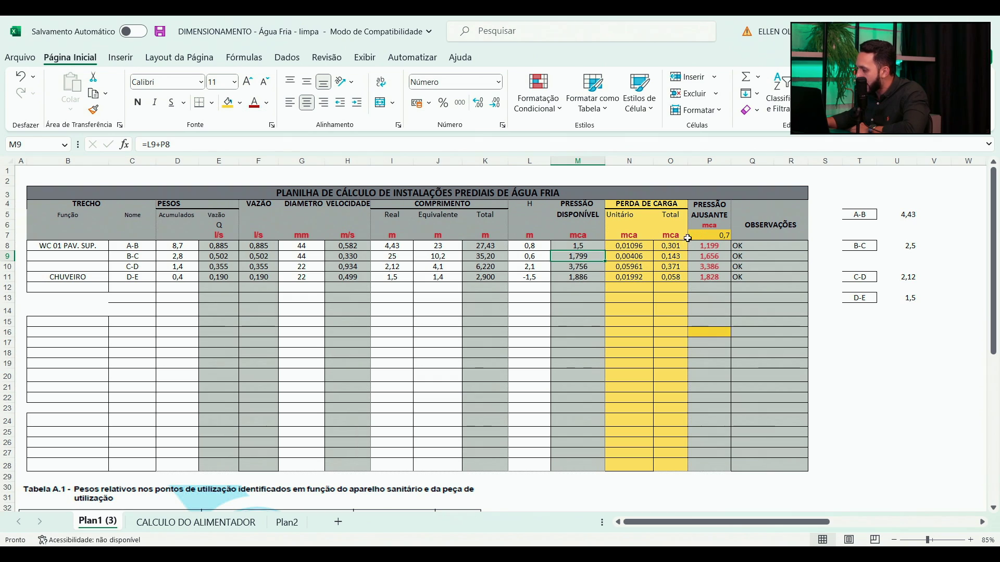
pyautogui.click(588, 248)
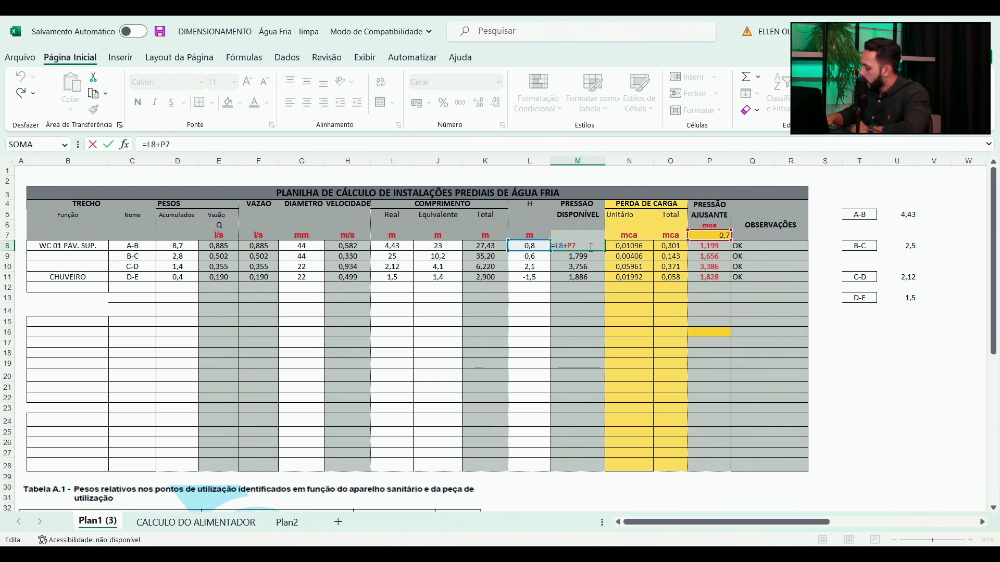
pyautogui.press('Return')
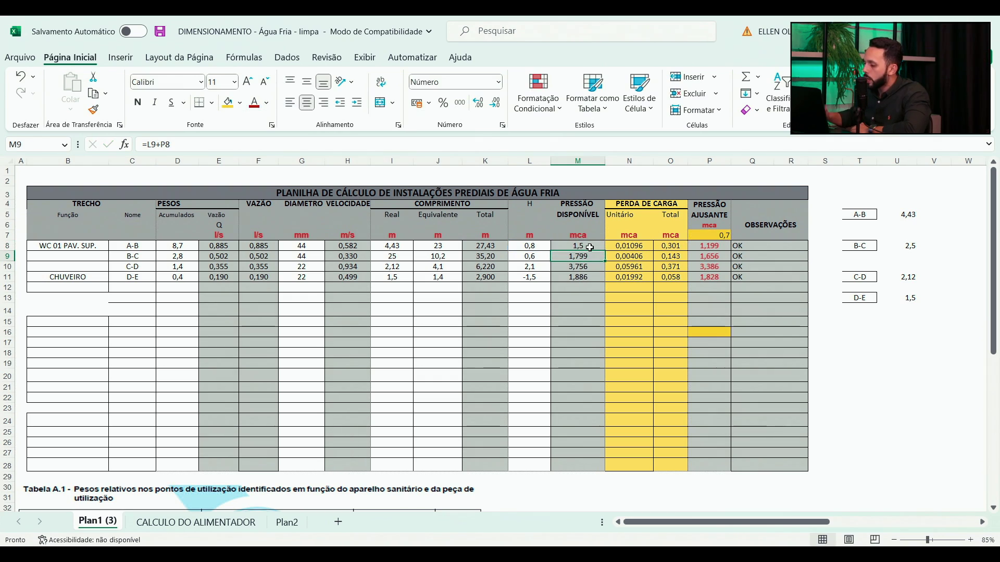
pyautogui.doubleClick(709, 245)
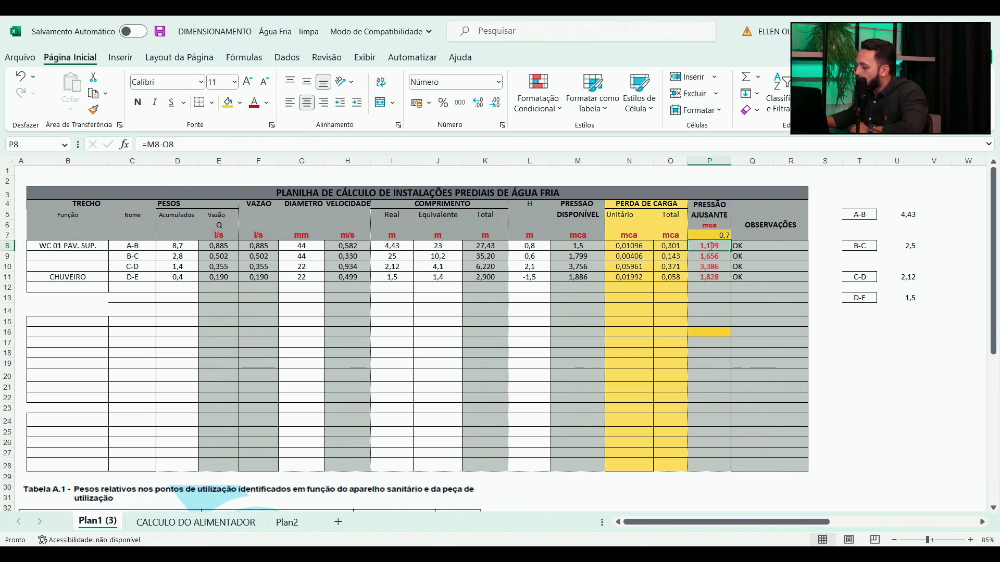
pyautogui.press('Return')
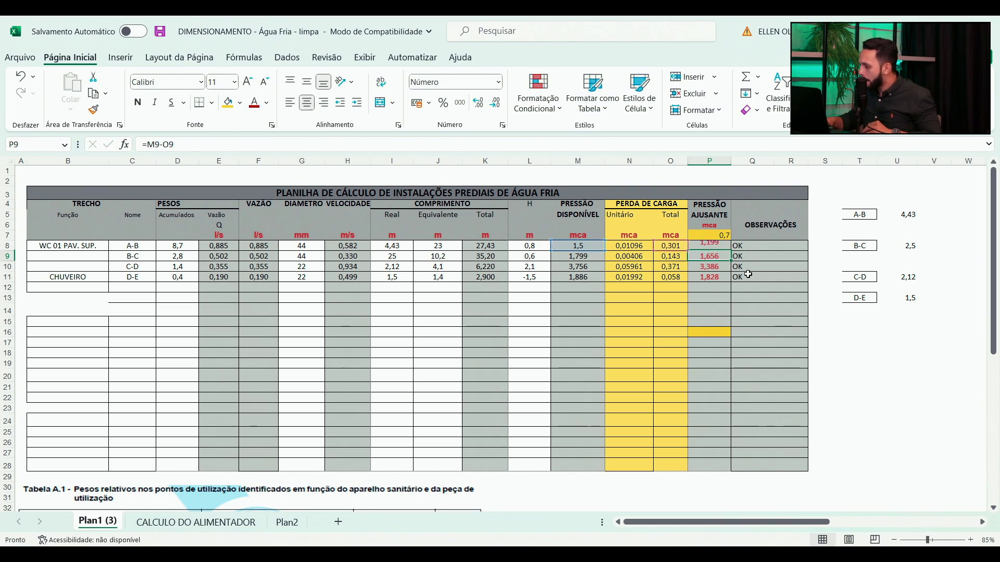
pyautogui.doubleClick(716, 246)
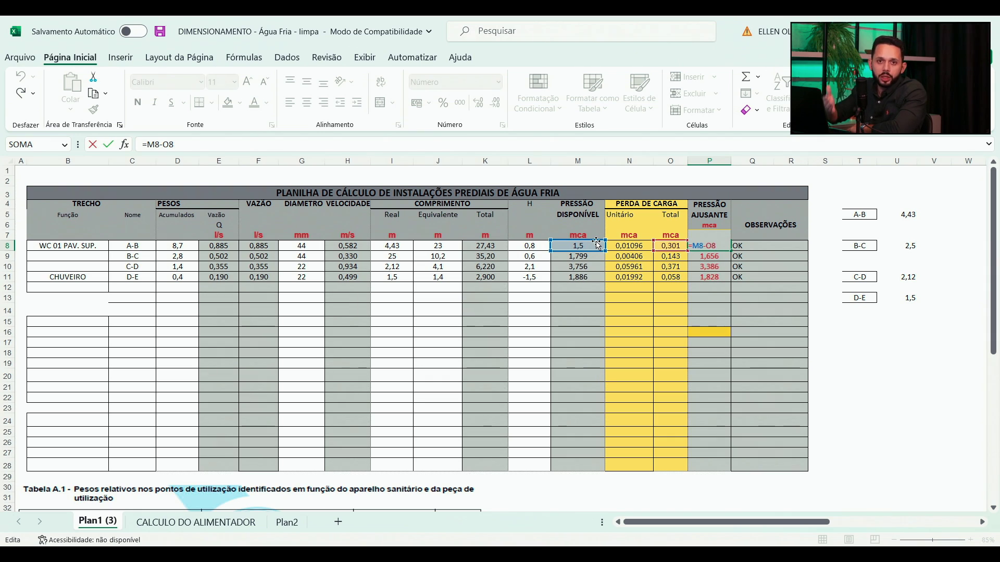
pyautogui.press('Return')
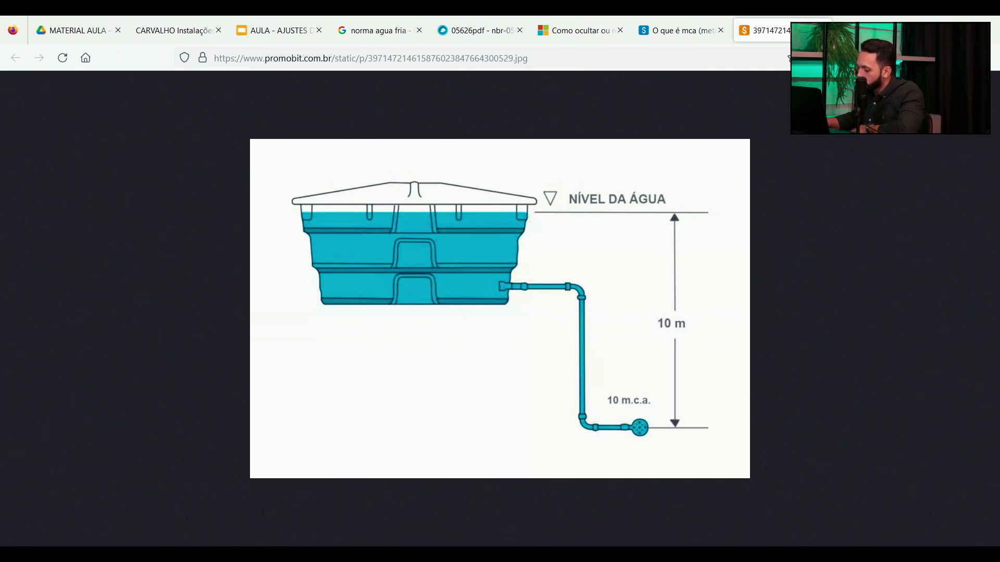
# - Switch from the water-tank diagram in the browser to Excel and recheck the formulas in M8 and O8
pyautogui.hotkey('alt', 'Tab')
pyautogui.click(598, 249)
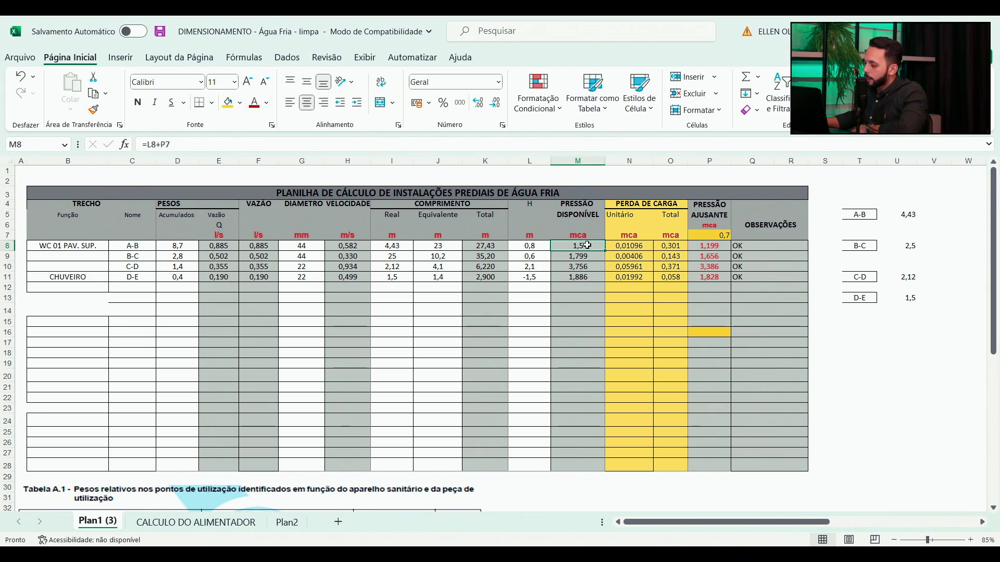
pyautogui.doubleClick(587, 245)
pyautogui.press('Return')
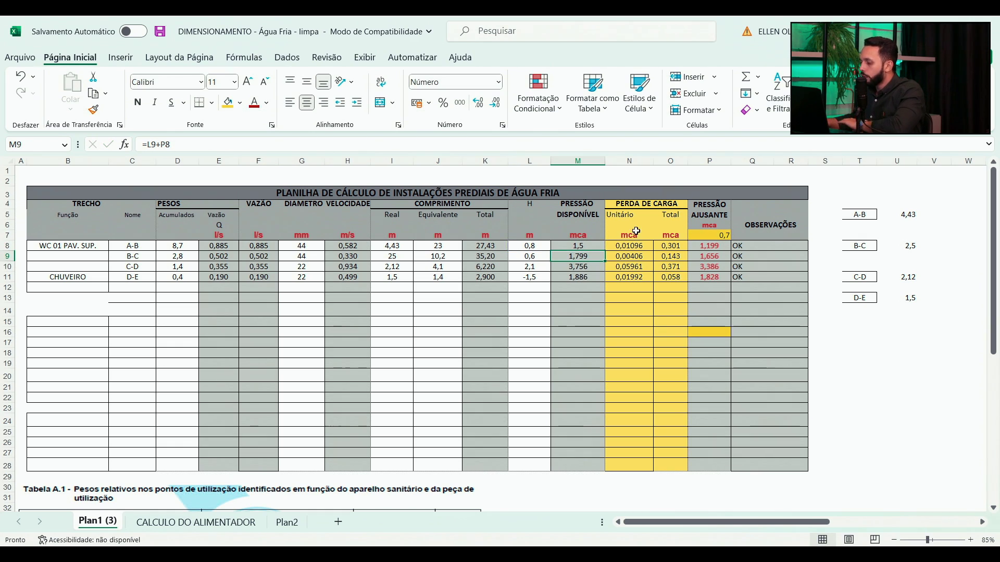
pyautogui.doubleClick(669, 245)
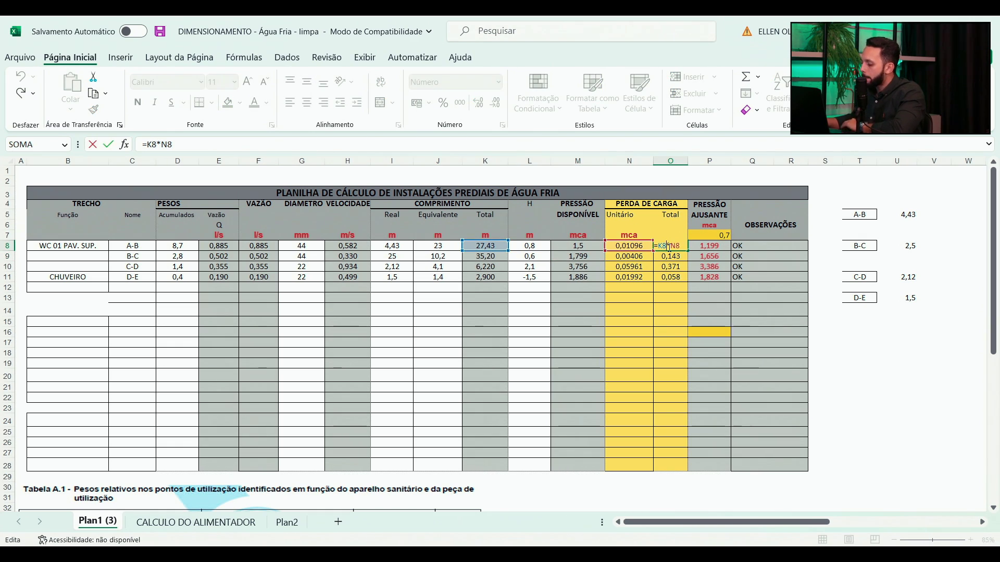
pyautogui.press('Return')
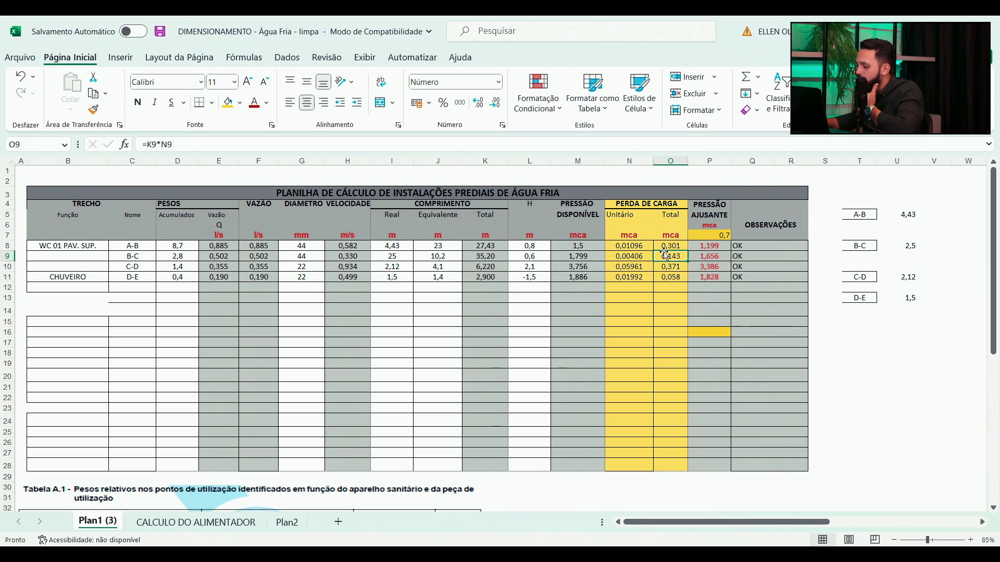
# - Review the total head losses in O8:O11, the shower section's adjusted pressure in P11, and its OK check in Q11
pyautogui.click(675, 247)
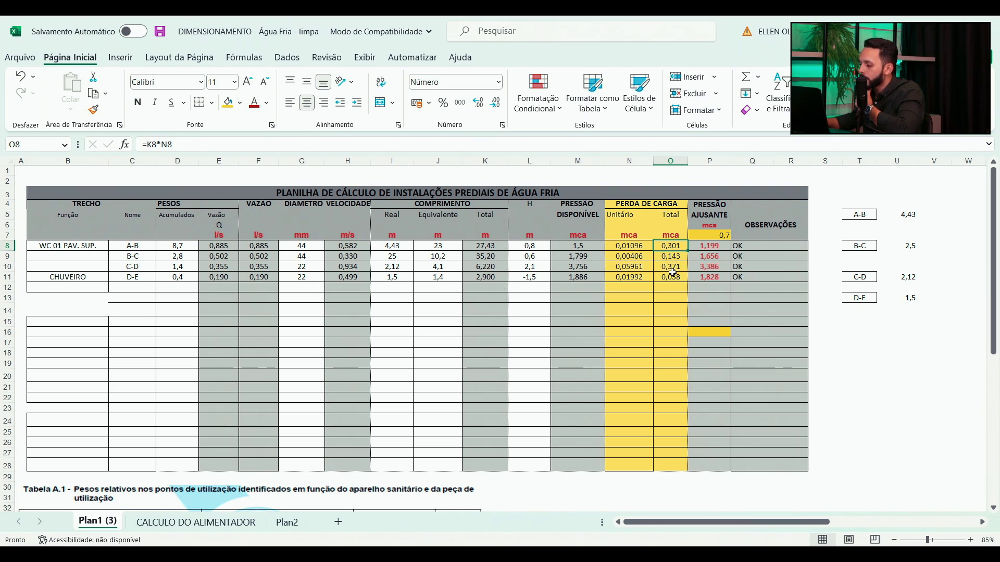
pyautogui.click(675, 255)
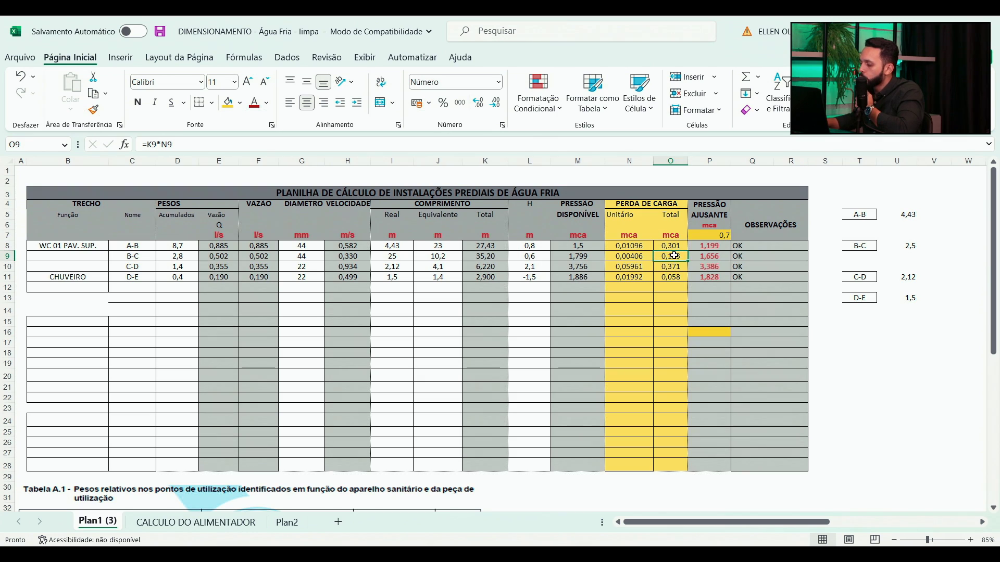
pyautogui.click(678, 267)
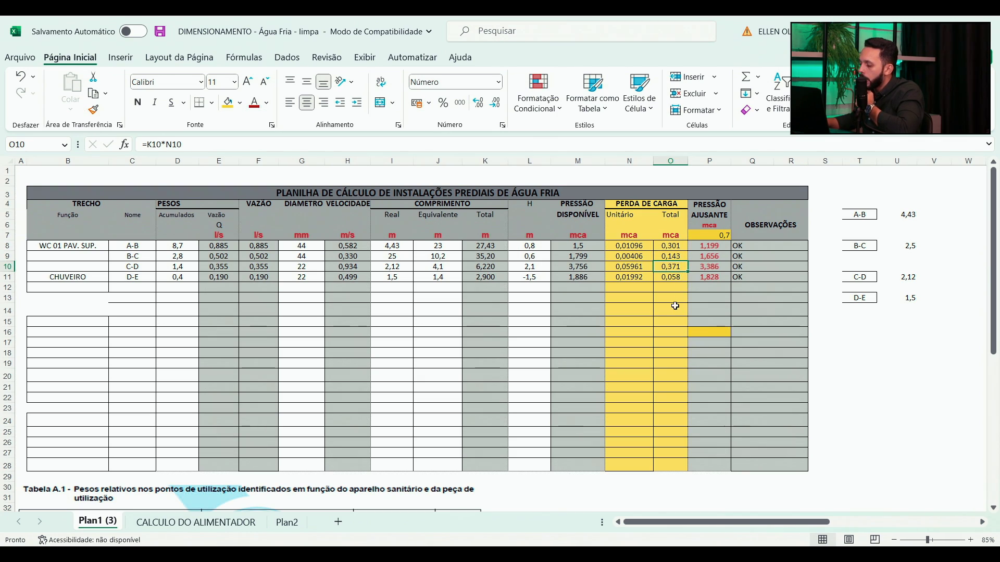
pyautogui.click(676, 278)
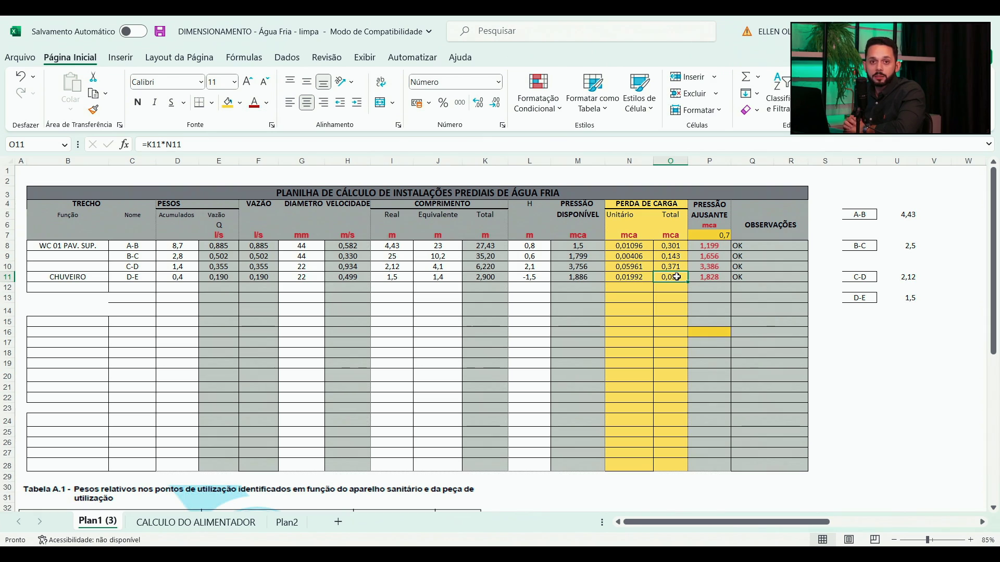
pyautogui.click(714, 275)
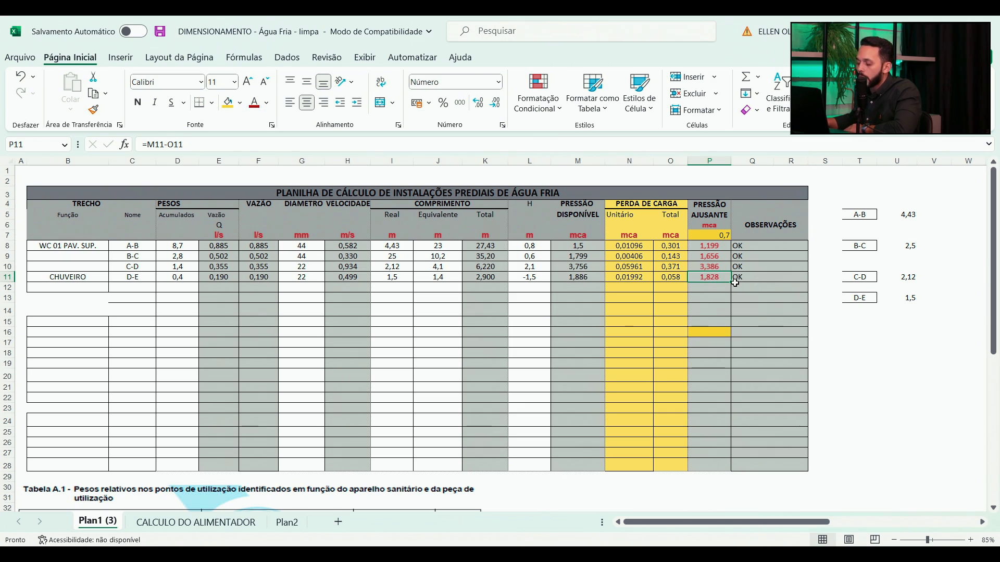
pyautogui.click(749, 280)
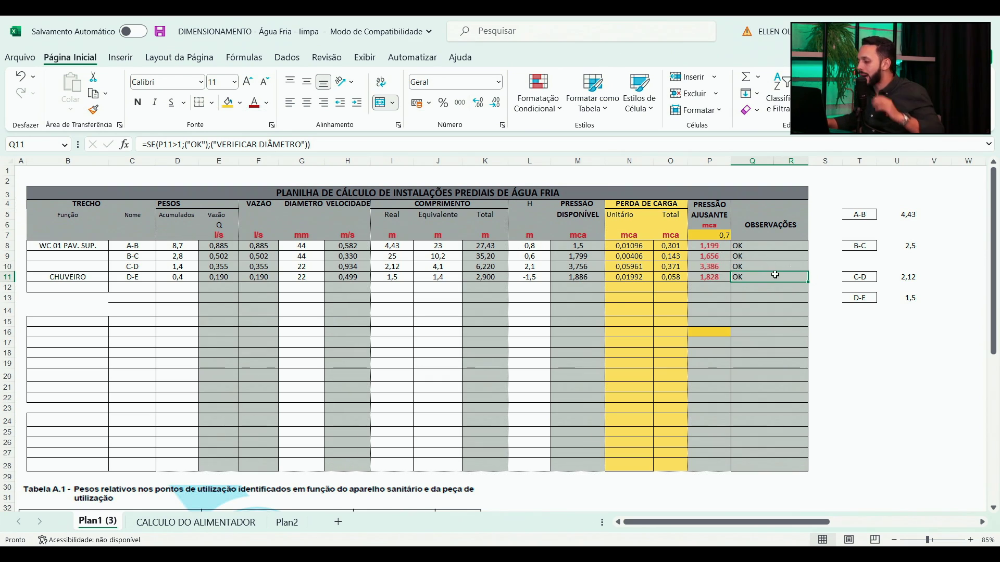
pyautogui.click(716, 278)
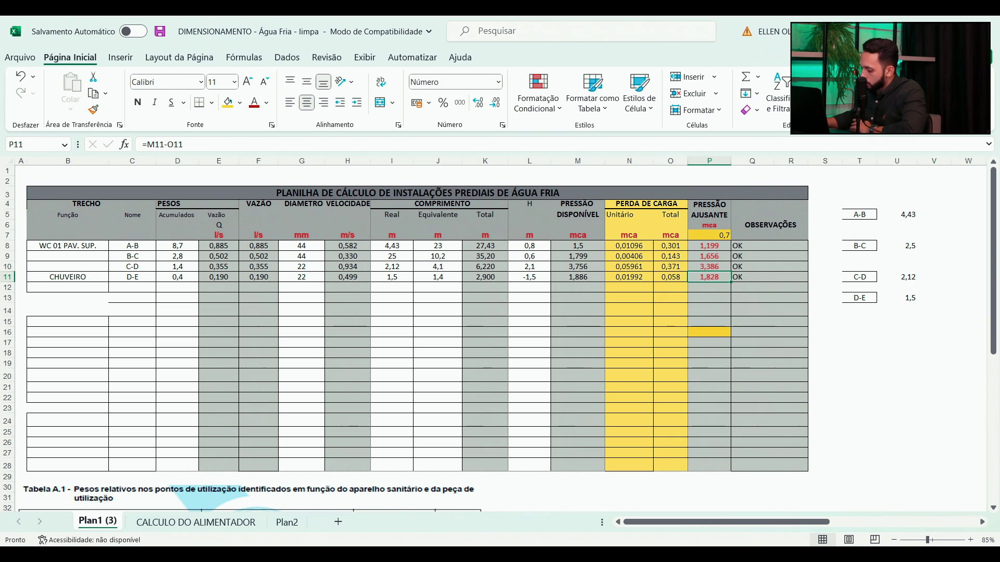
# - Switch to Revit, examine the house's cold-water pipe runs in the general hydraulic 3D view, and return to Excel
pyautogui.hotkey('alt', 'Tab')
pyautogui.moveTo(512, 283); pyautogui.dragTo(531, 363)
pyautogui.moveTo(300, 269); pyautogui.dragTo(801, 346)
pyautogui.moveTo(521, 398); pyautogui.dragTo(515, 378)
pyautogui.moveTo(435, 402); pyautogui.dragTo(427, 371)
pyautogui.click(483, 240)
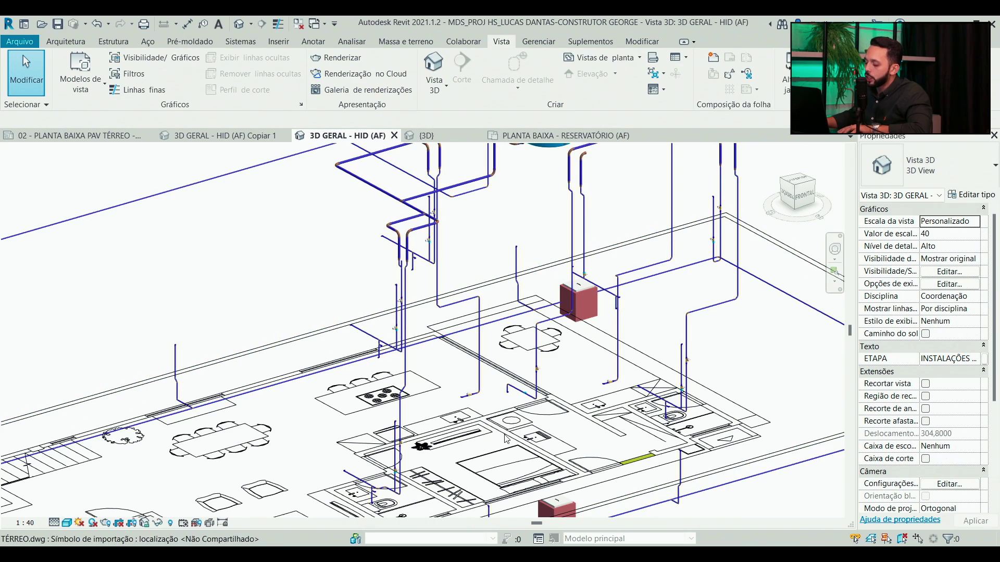
pyautogui.click(662, 554)
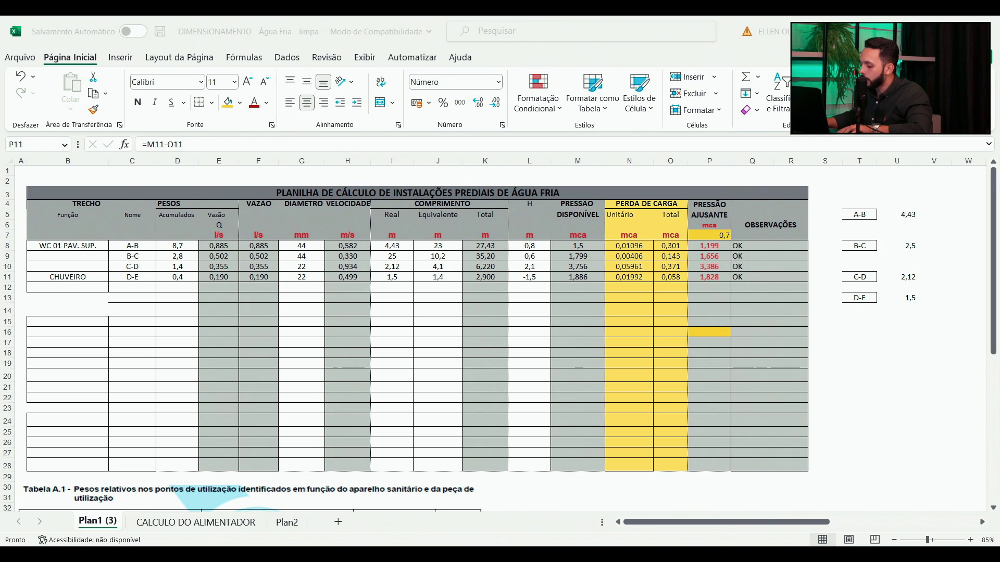